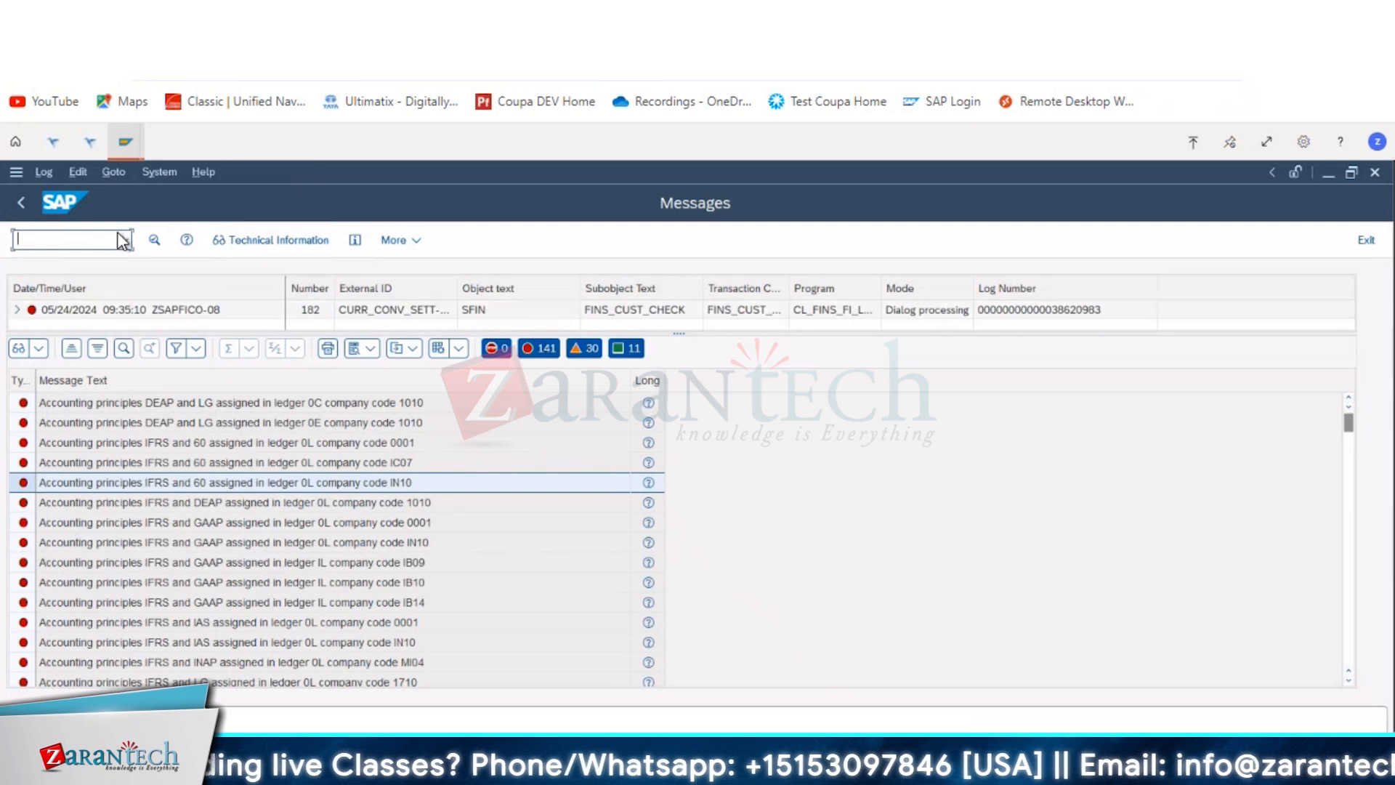
- Start transaction FINS_CUST_CONS_CHK_P in place of the message log and run the customizing check for company code IN10
click(124, 240)
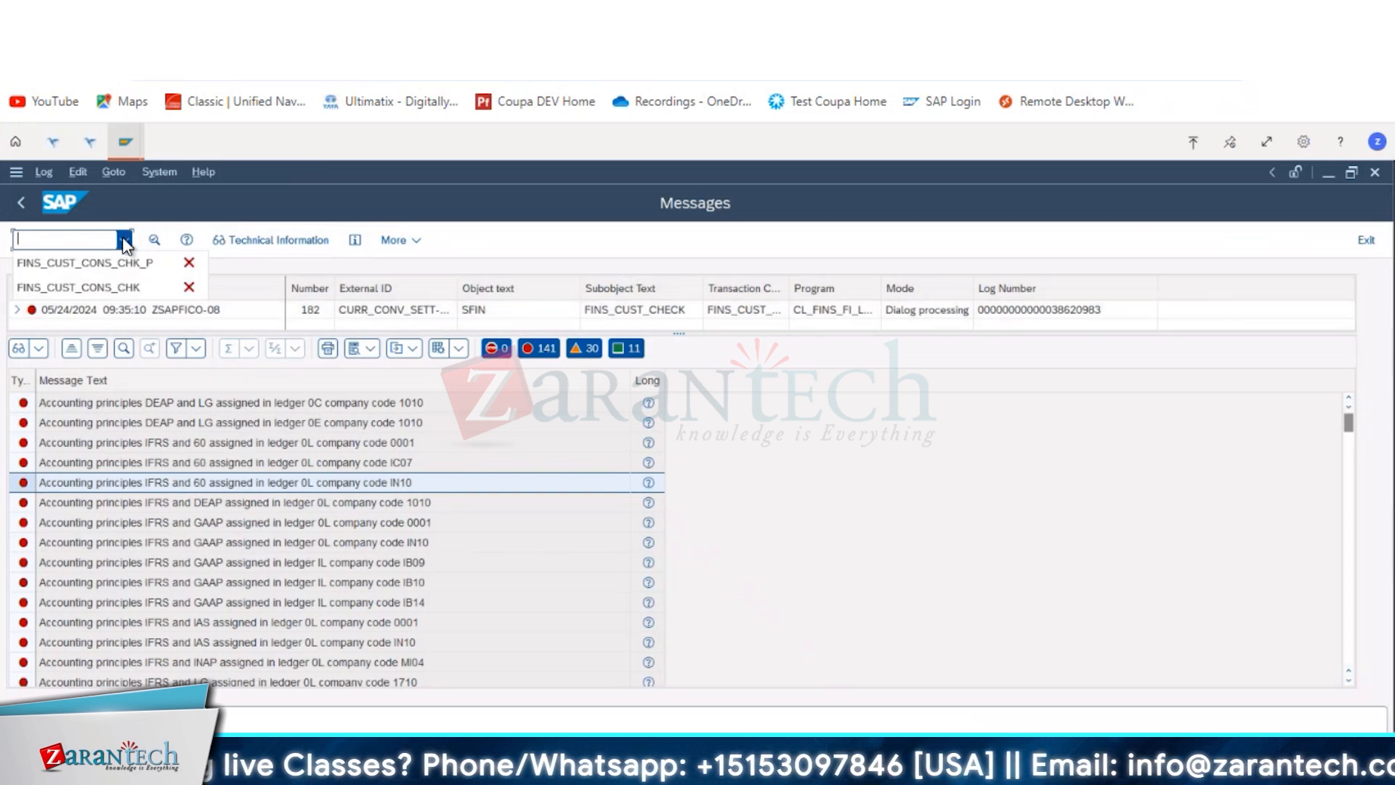
click(154, 263)
click(20, 243)
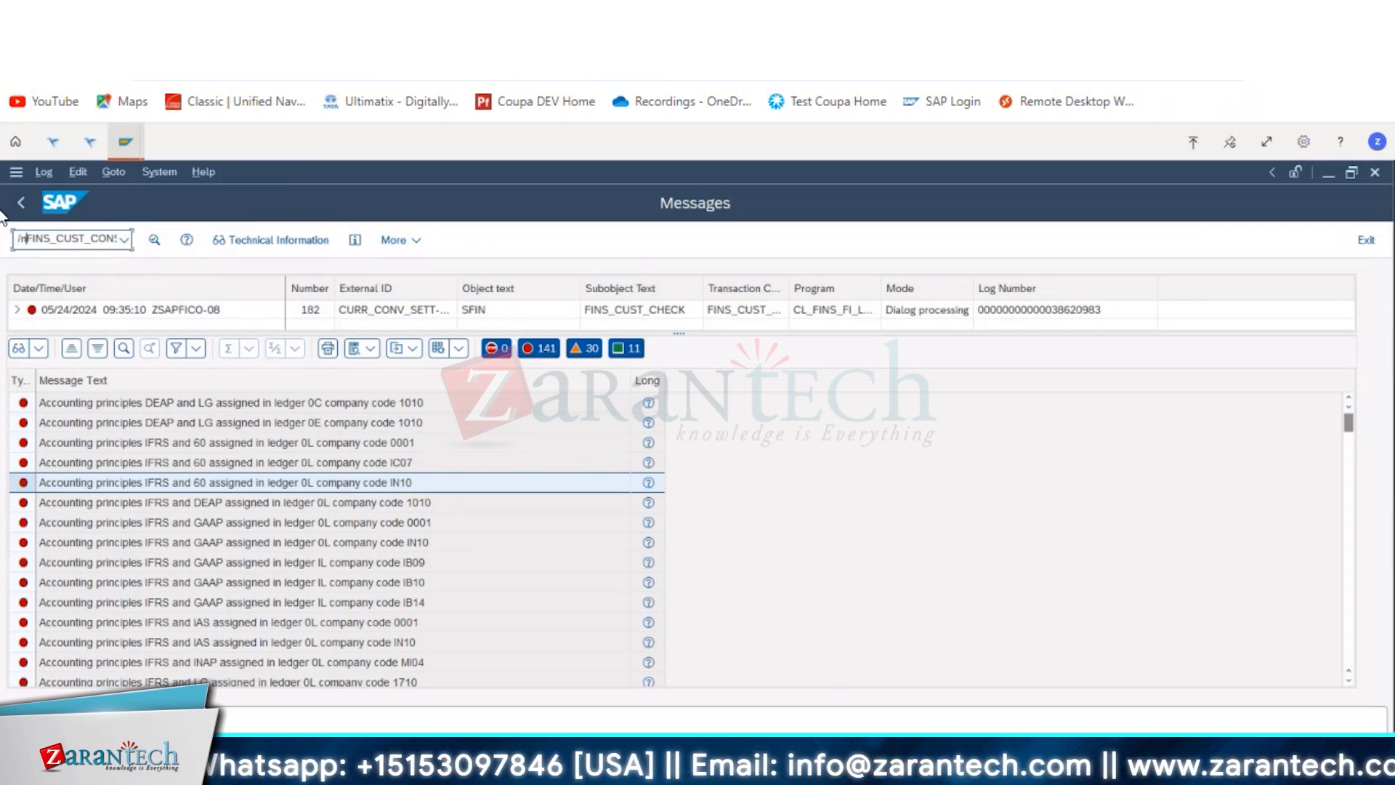
key(Return)
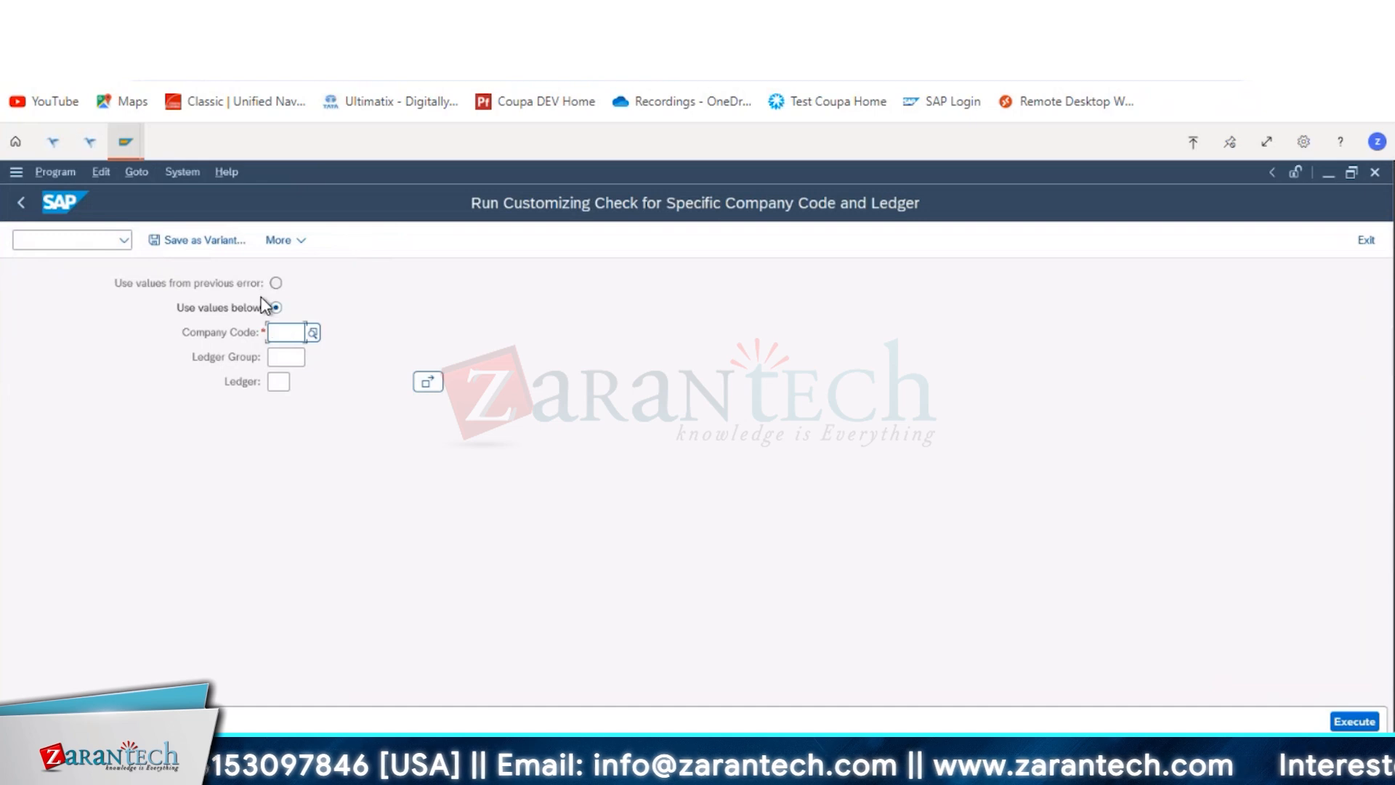
text(IN10)
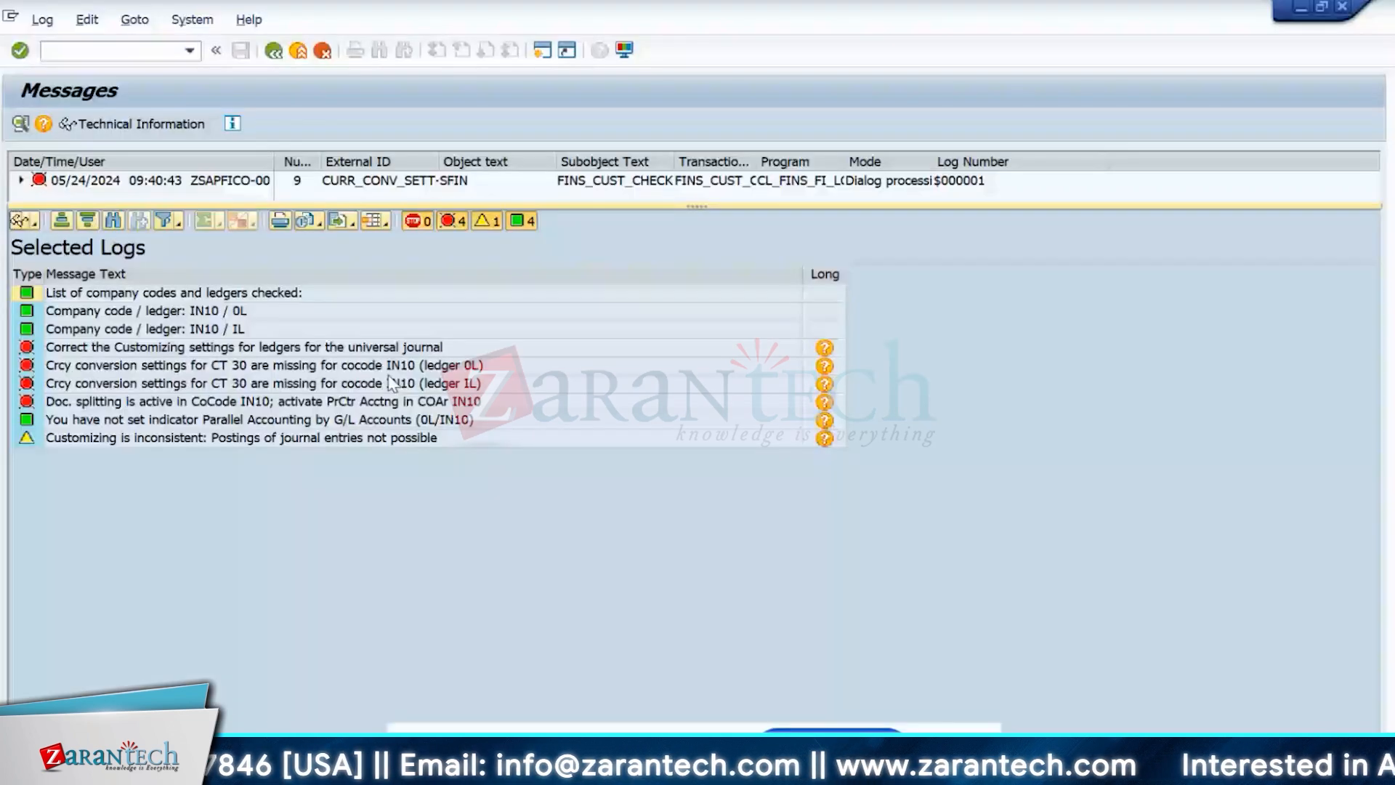
- Examine the check log's error messages on currency conversion settings and document splitting for company code IN10
click(138, 361)
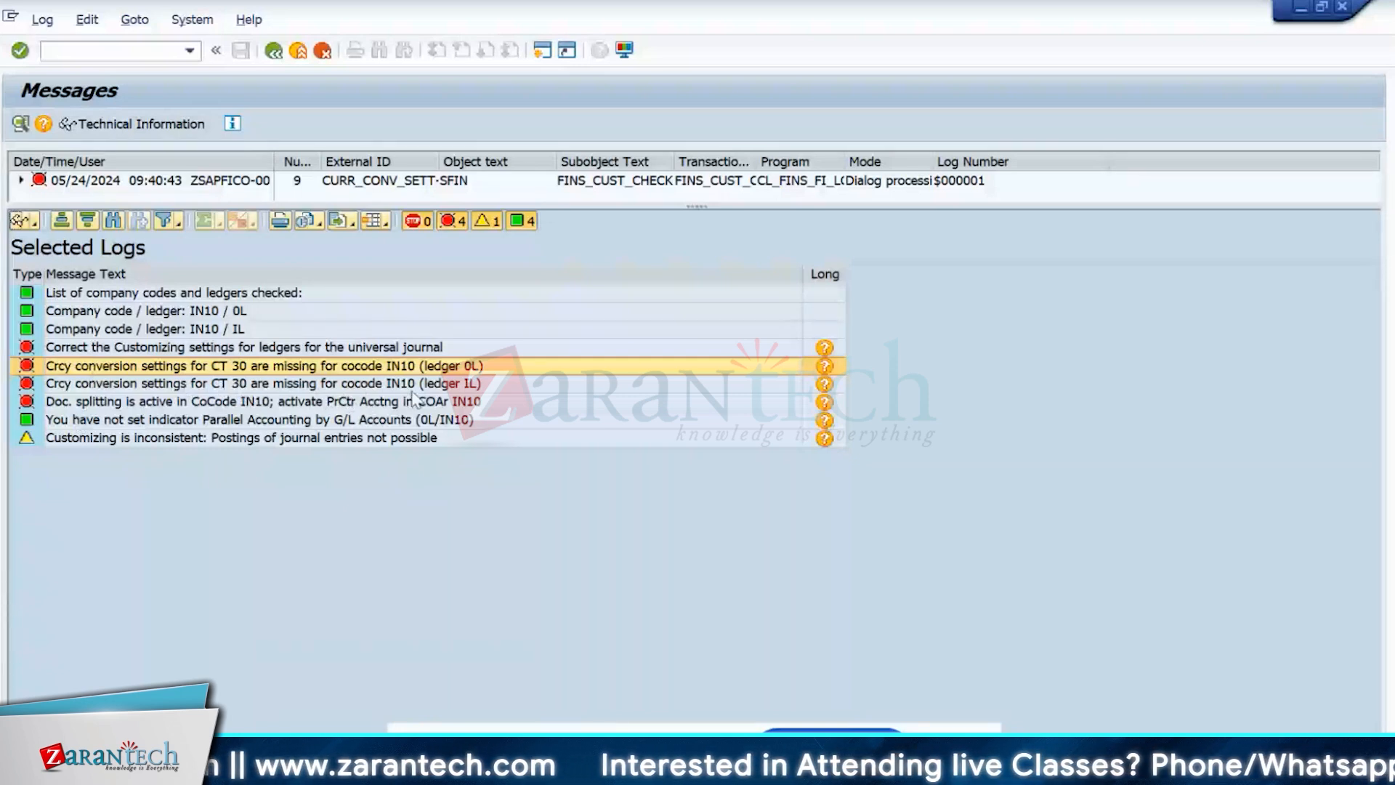
click(435, 384)
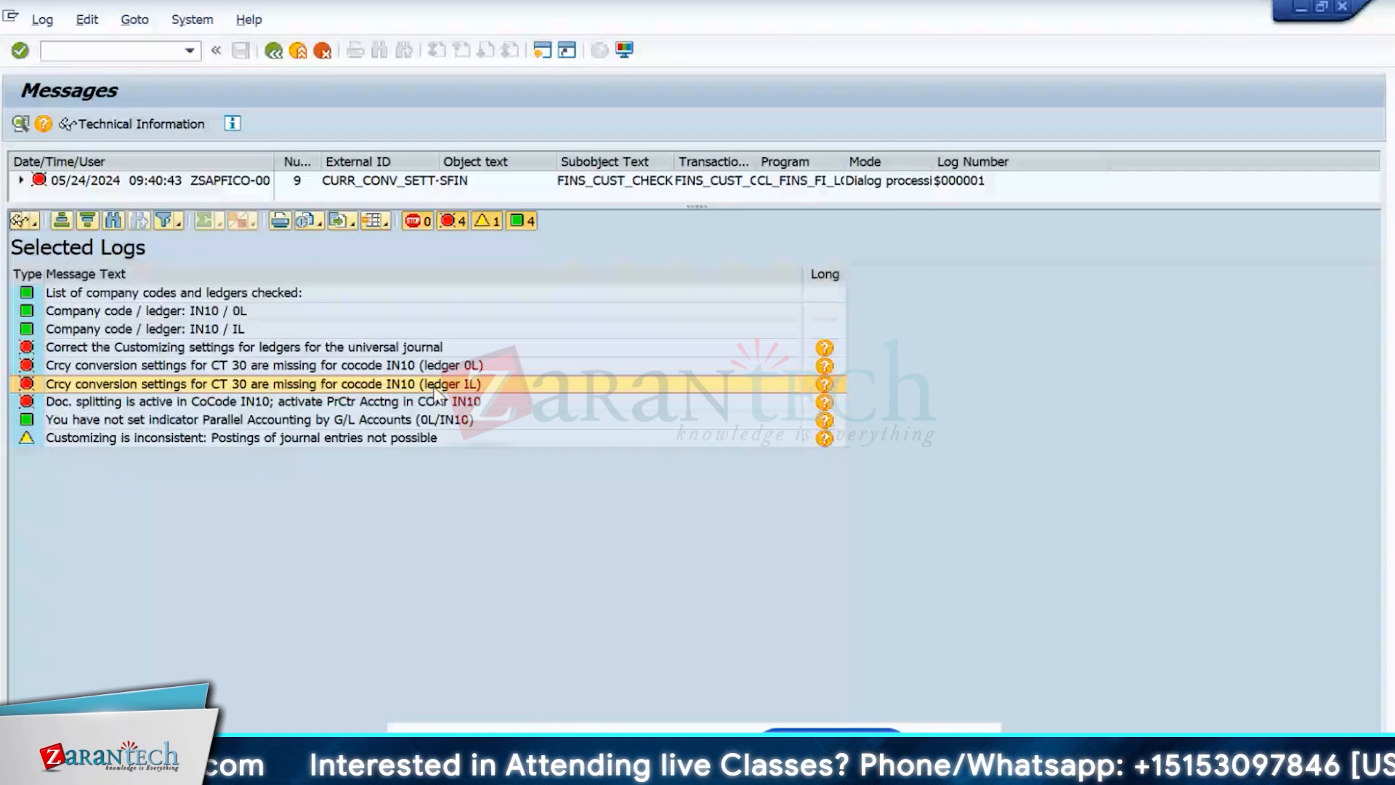
click(265, 402)
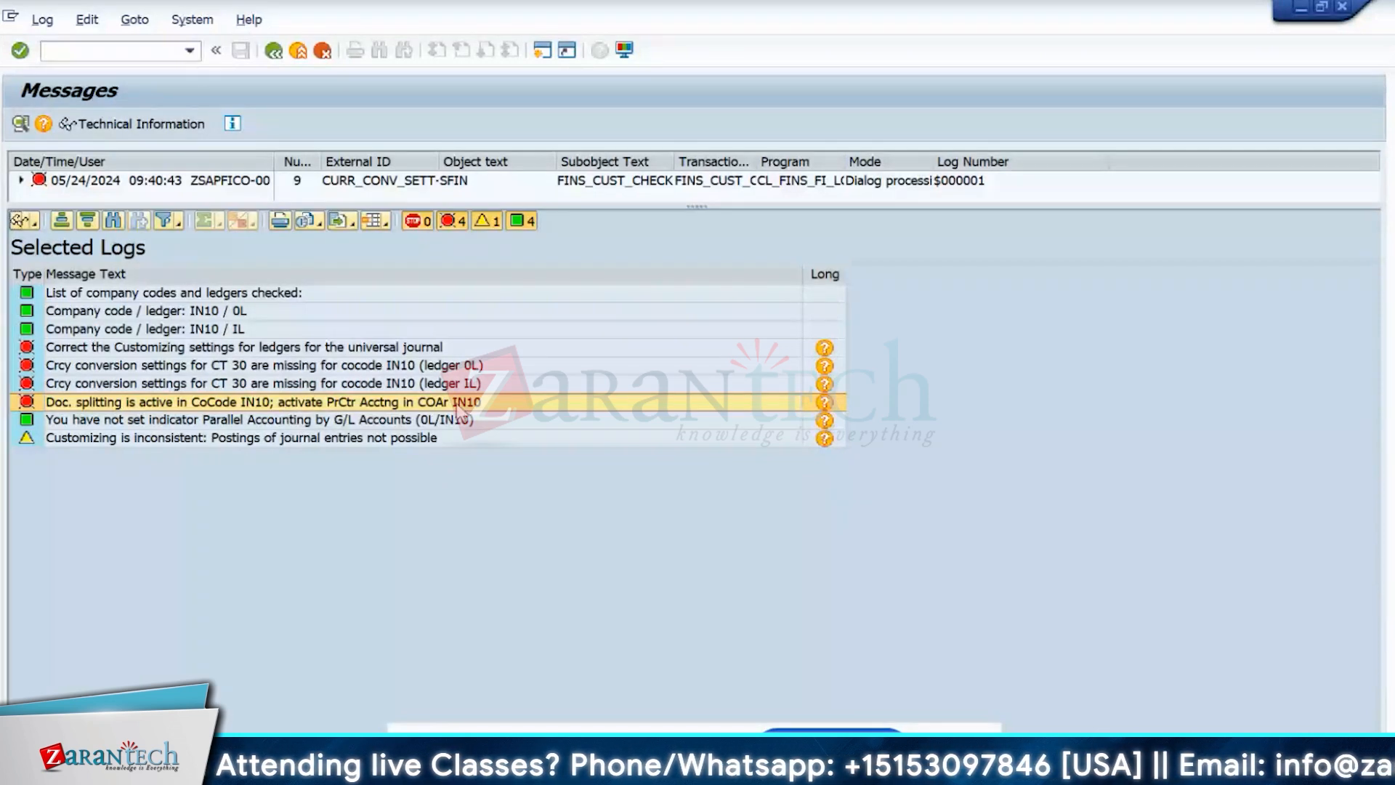
click(162, 369)
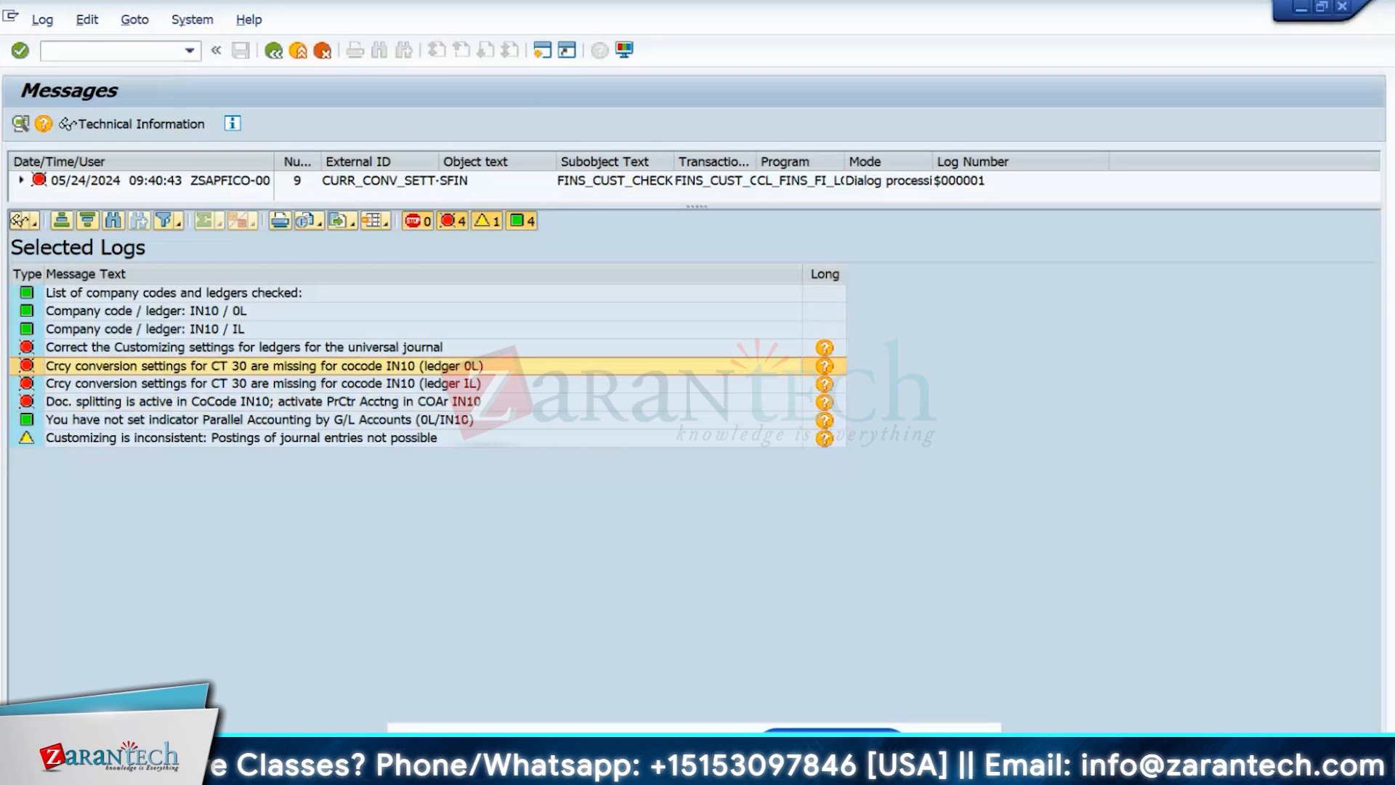
- Switch to the ledger settings window and open the Global Currency Conversion Settings
mouse_move(861, 769)
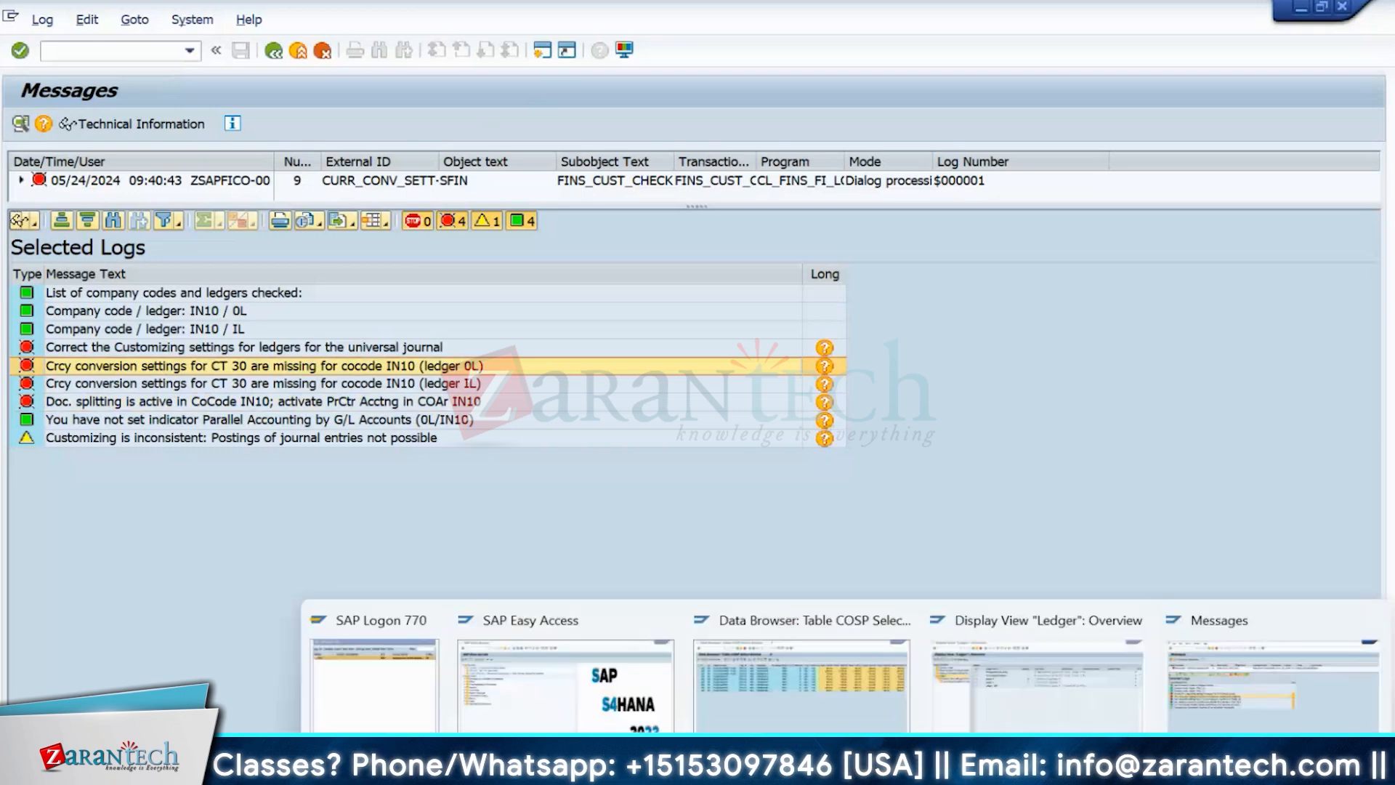
click(1001, 717)
double_click(100, 180)
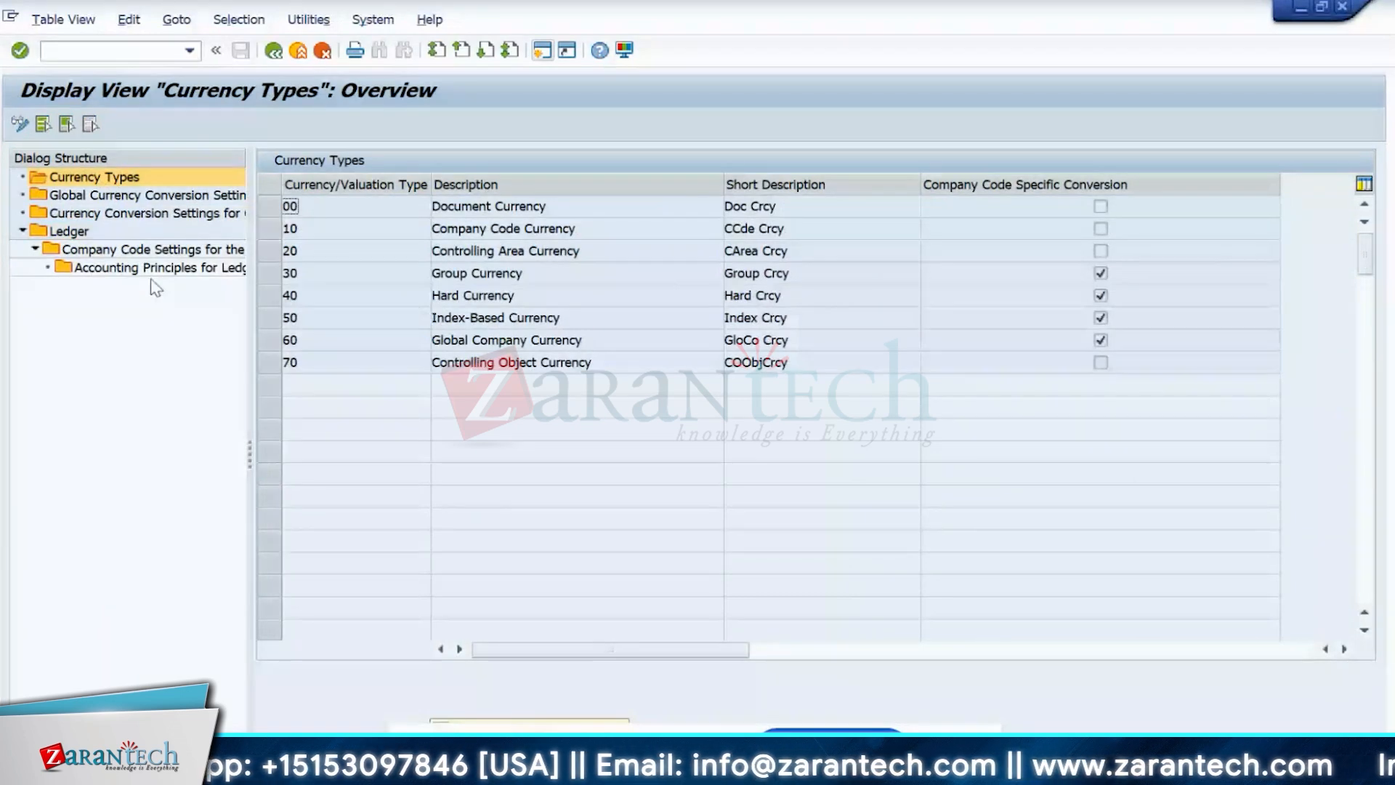
click(122, 198)
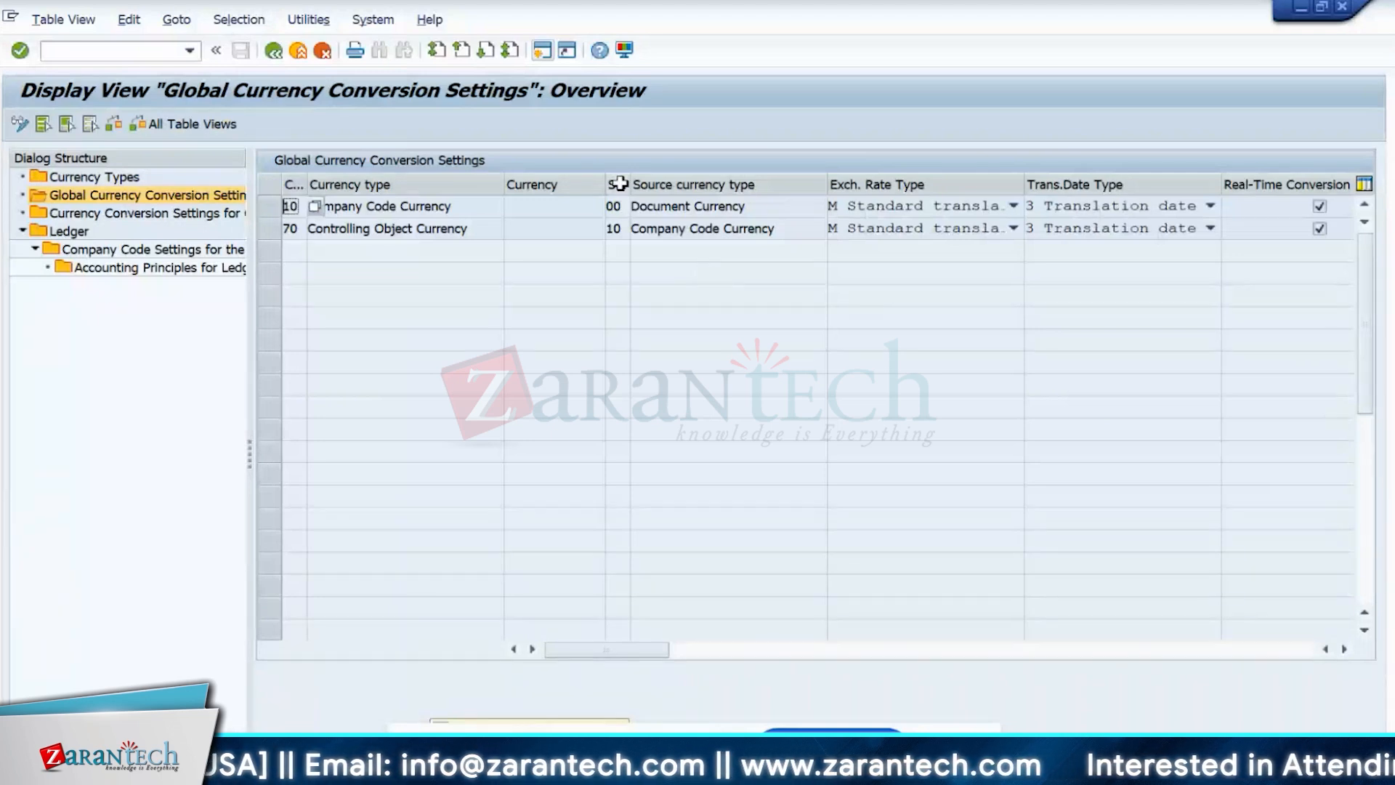
- Switch the Global Currency Conversion Settings to change mode, accepting the display of locked data and retrying
click(19, 127)
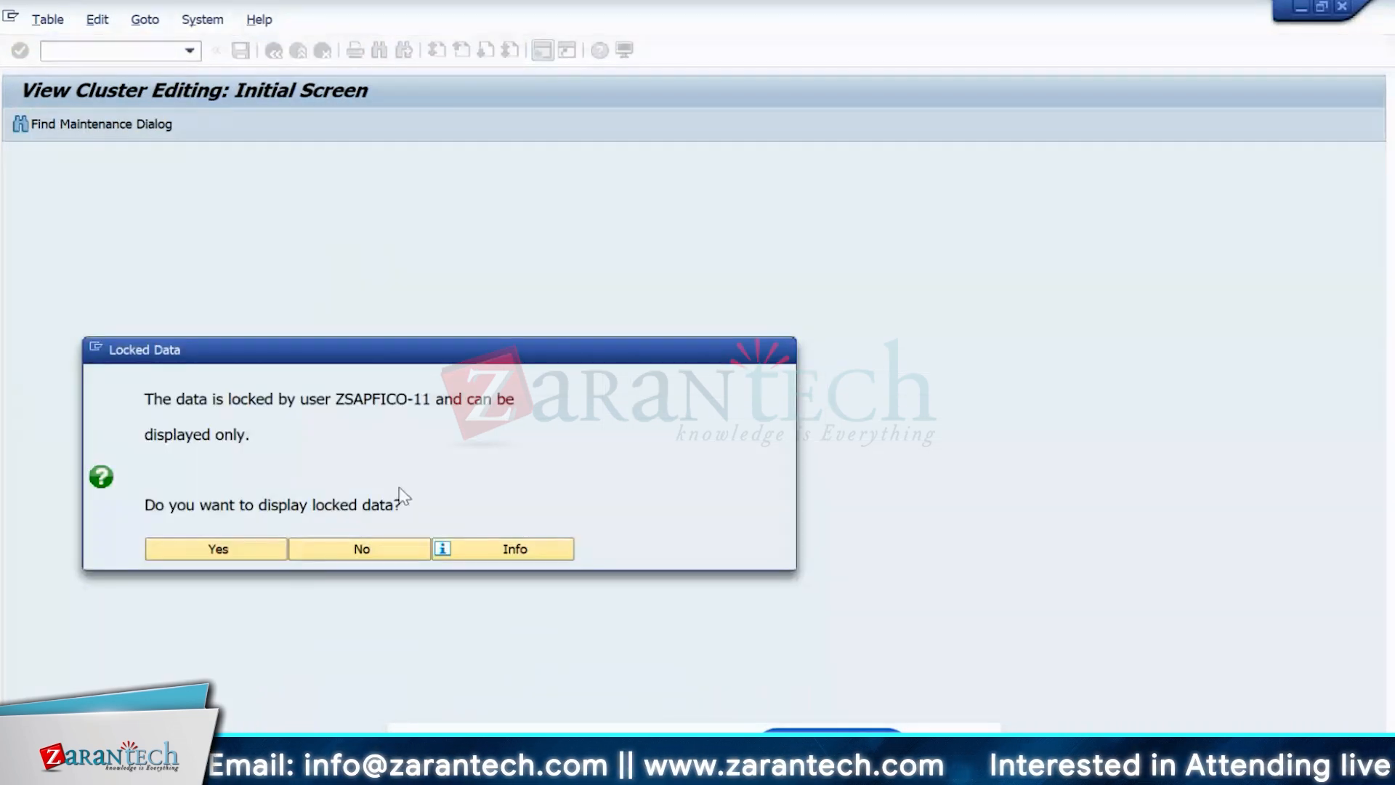
drag(430, 399, 336, 399)
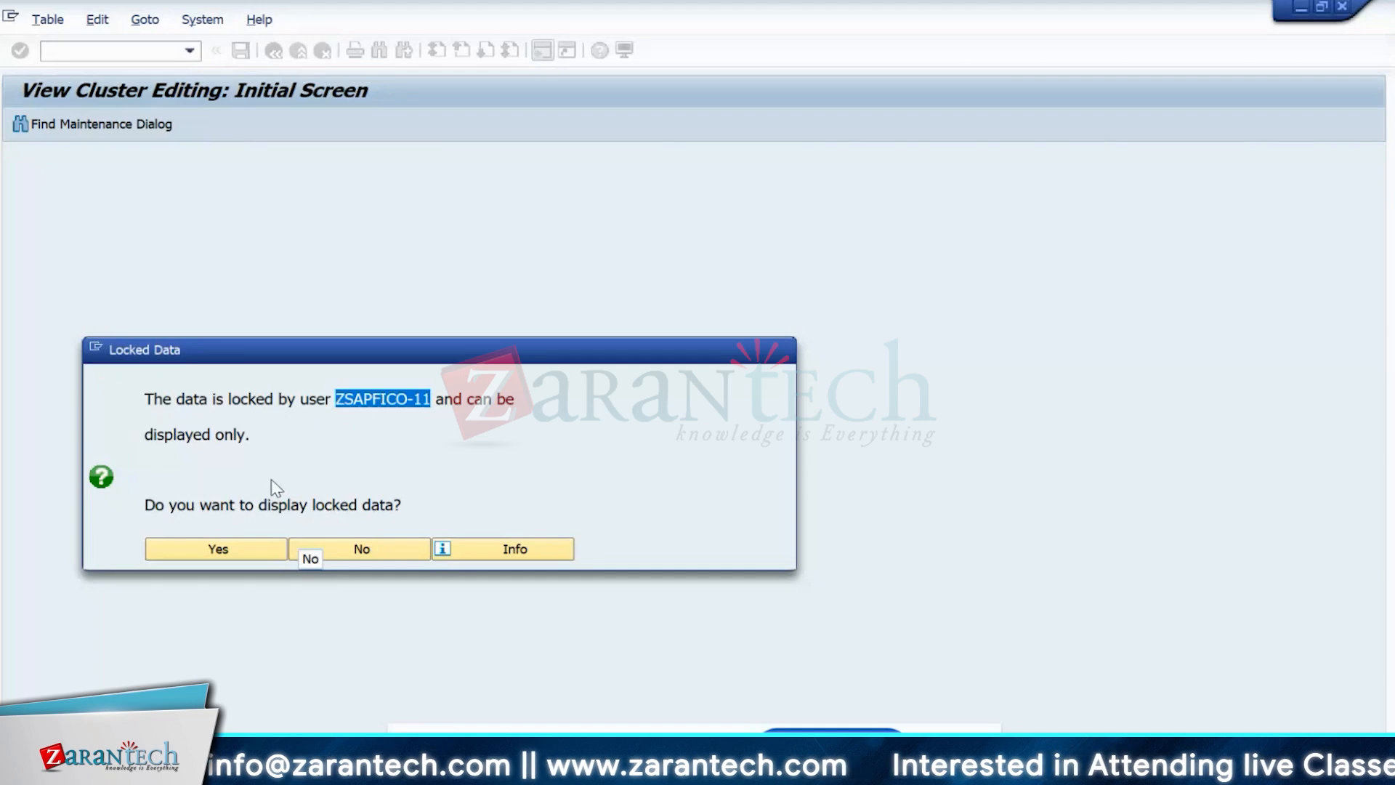
click(221, 549)
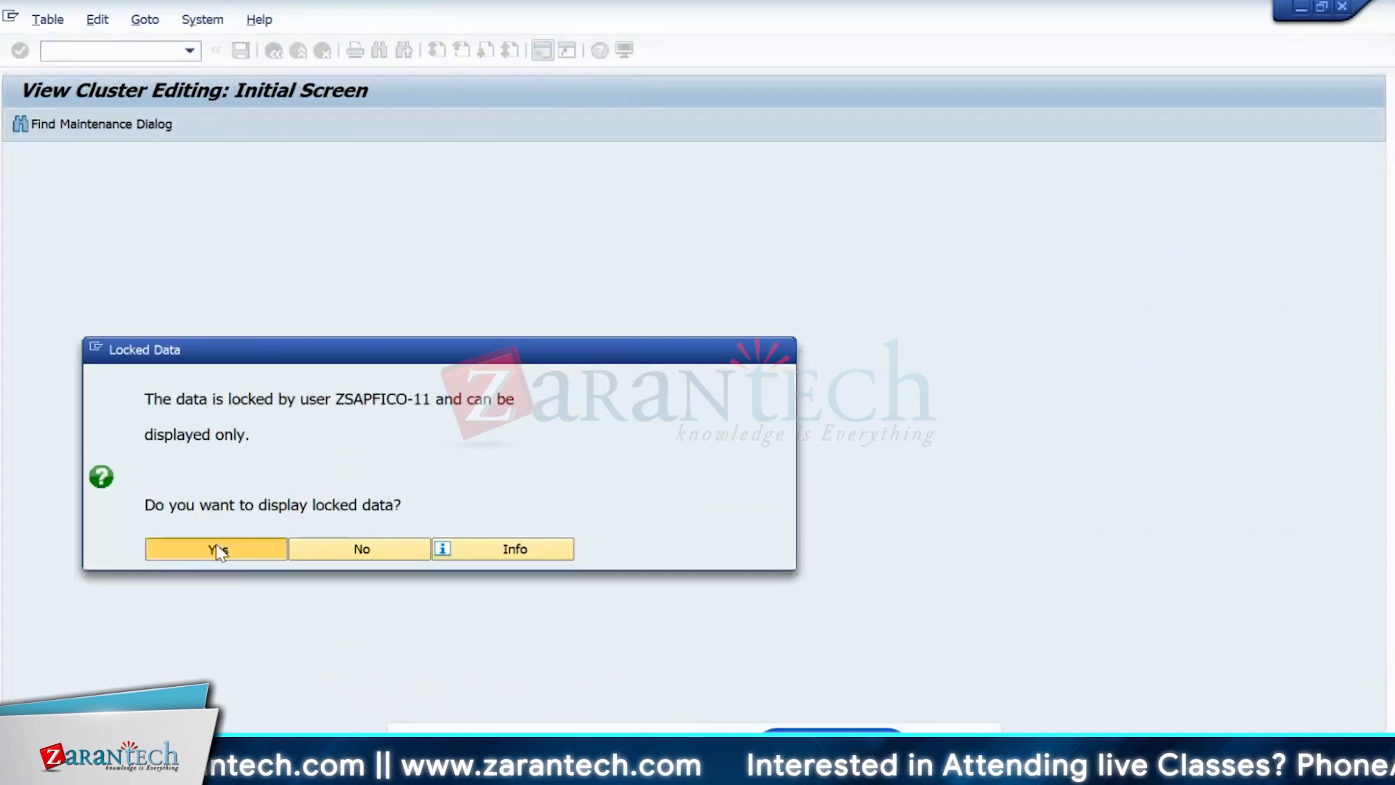
click(219, 550)
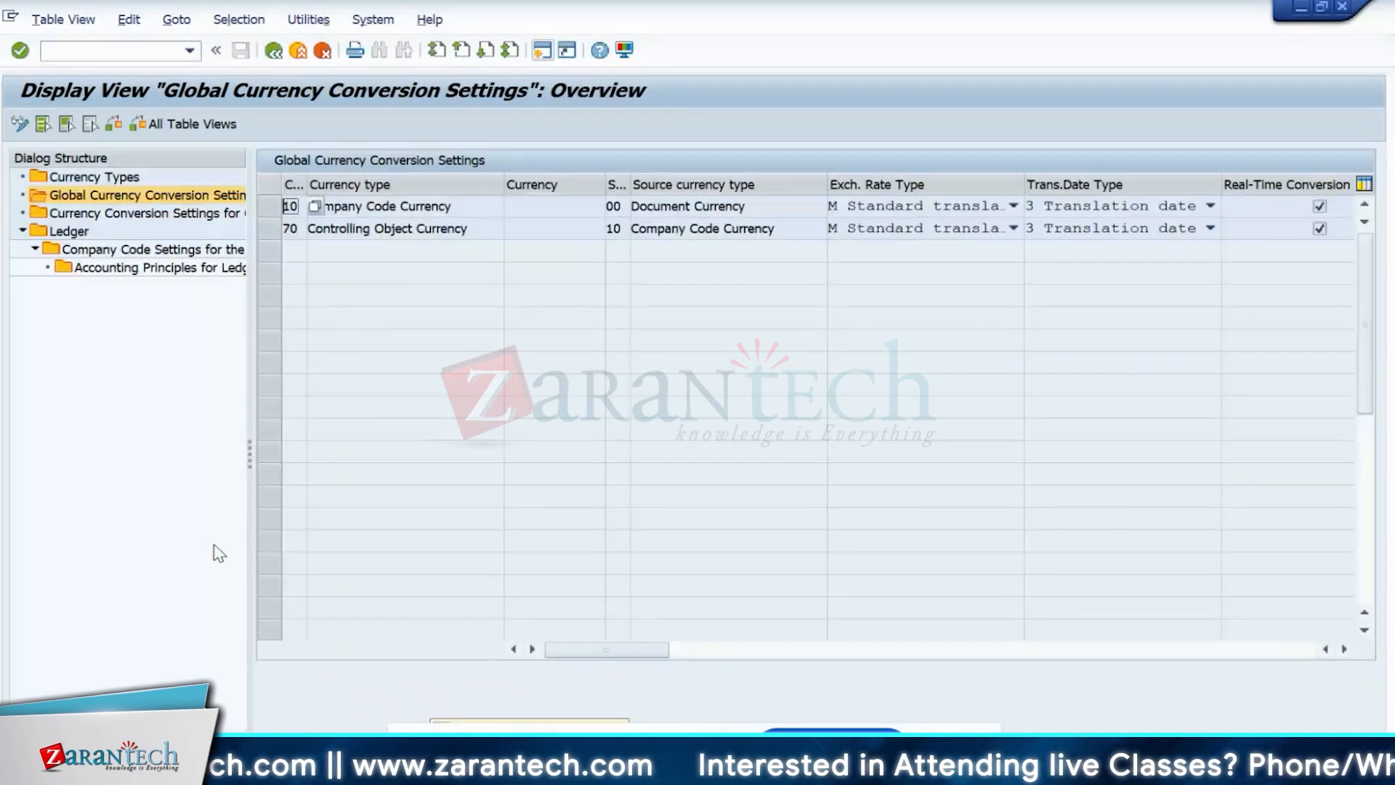
click(19, 125)
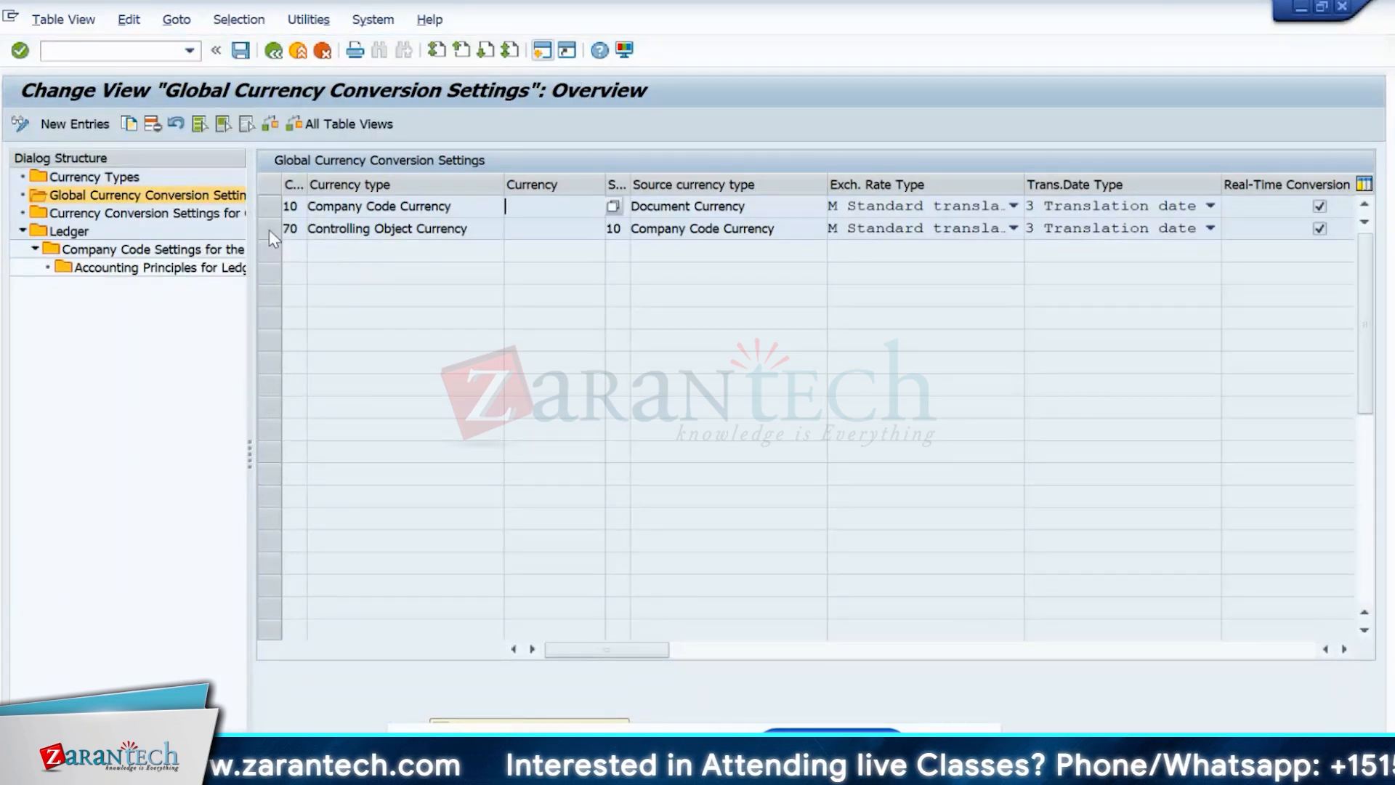
- Try to add a global currency conversion entry for currency type 30 with currency USD and source currency type 10
key(F5)
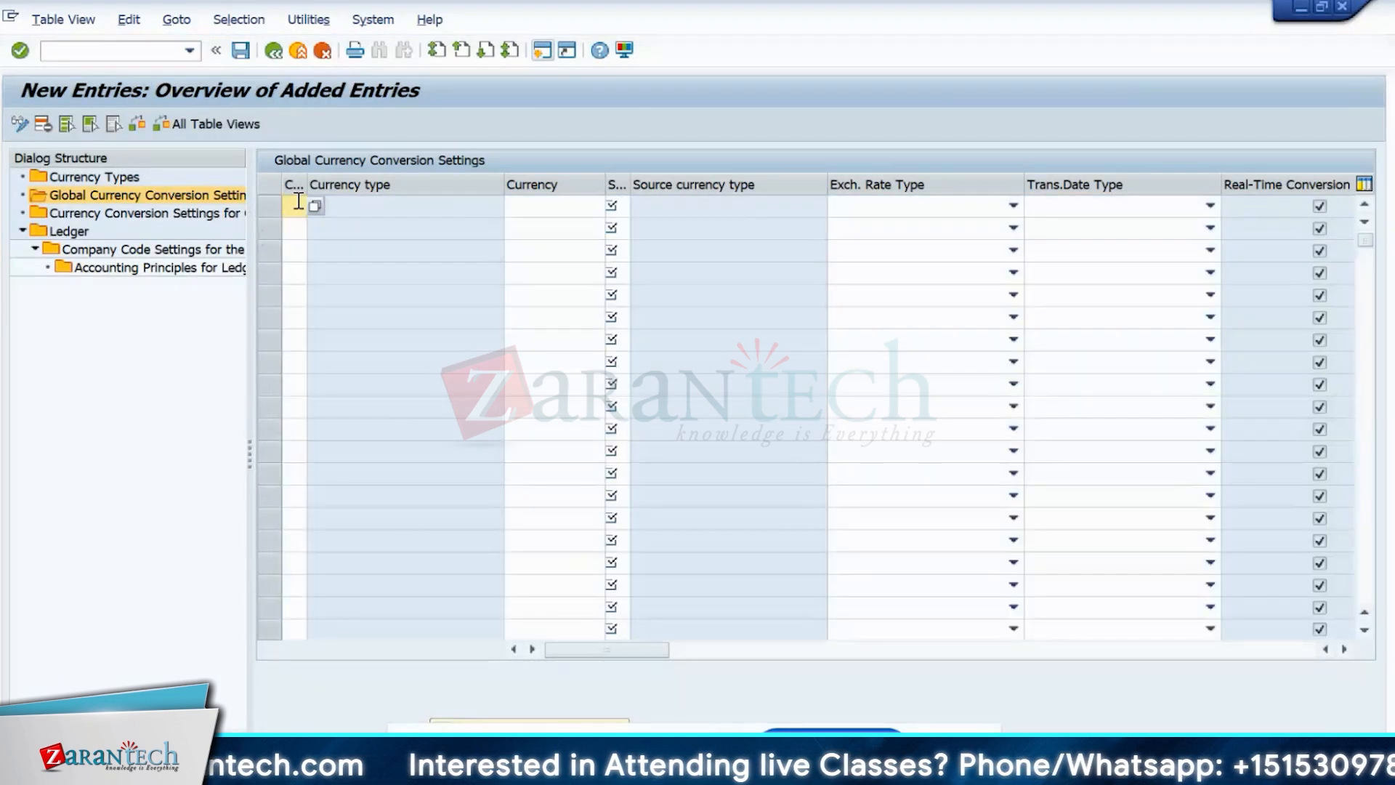
text(30)
key(Tab)
key(Return)
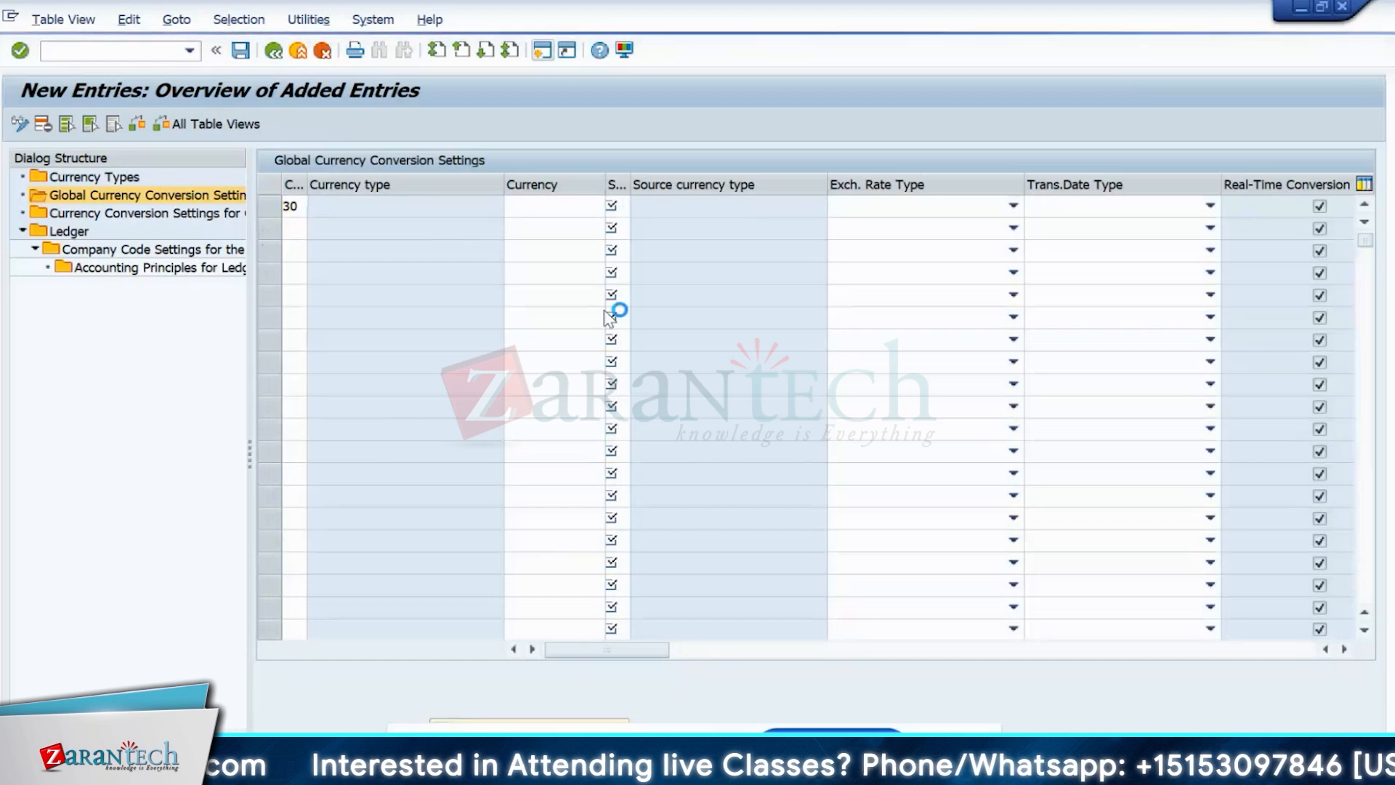
click(506, 97)
text(USD)
key(Tab)
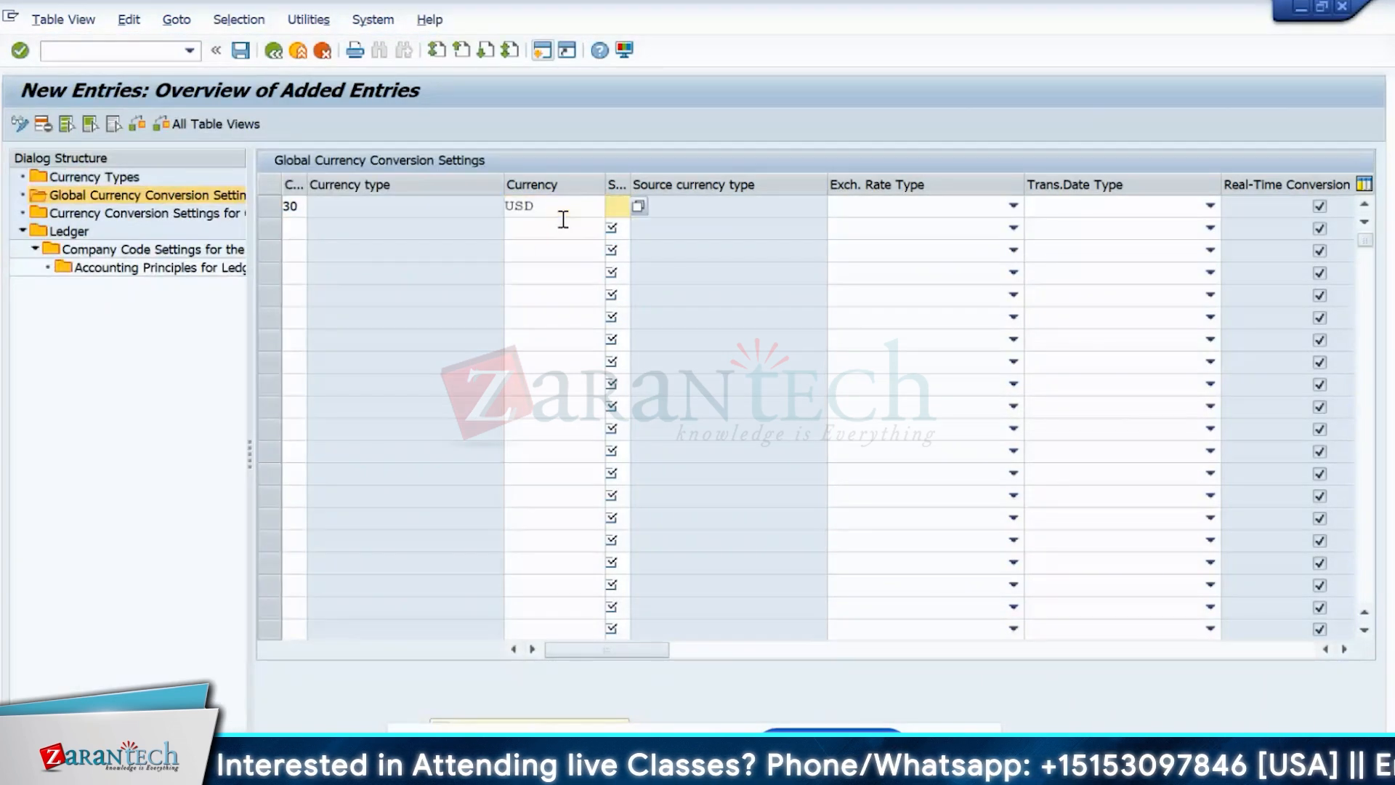
text(10)
key(Return)
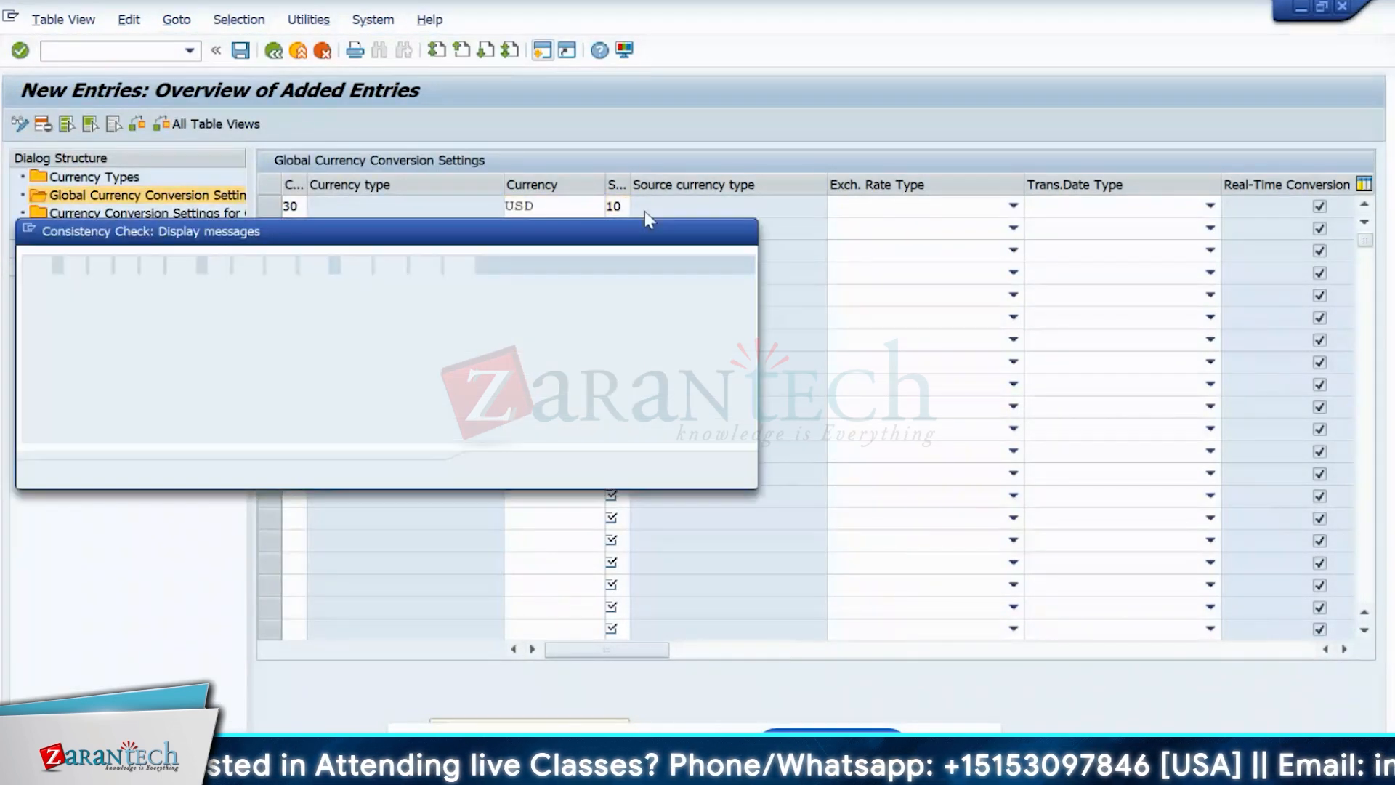
click(497, 470)
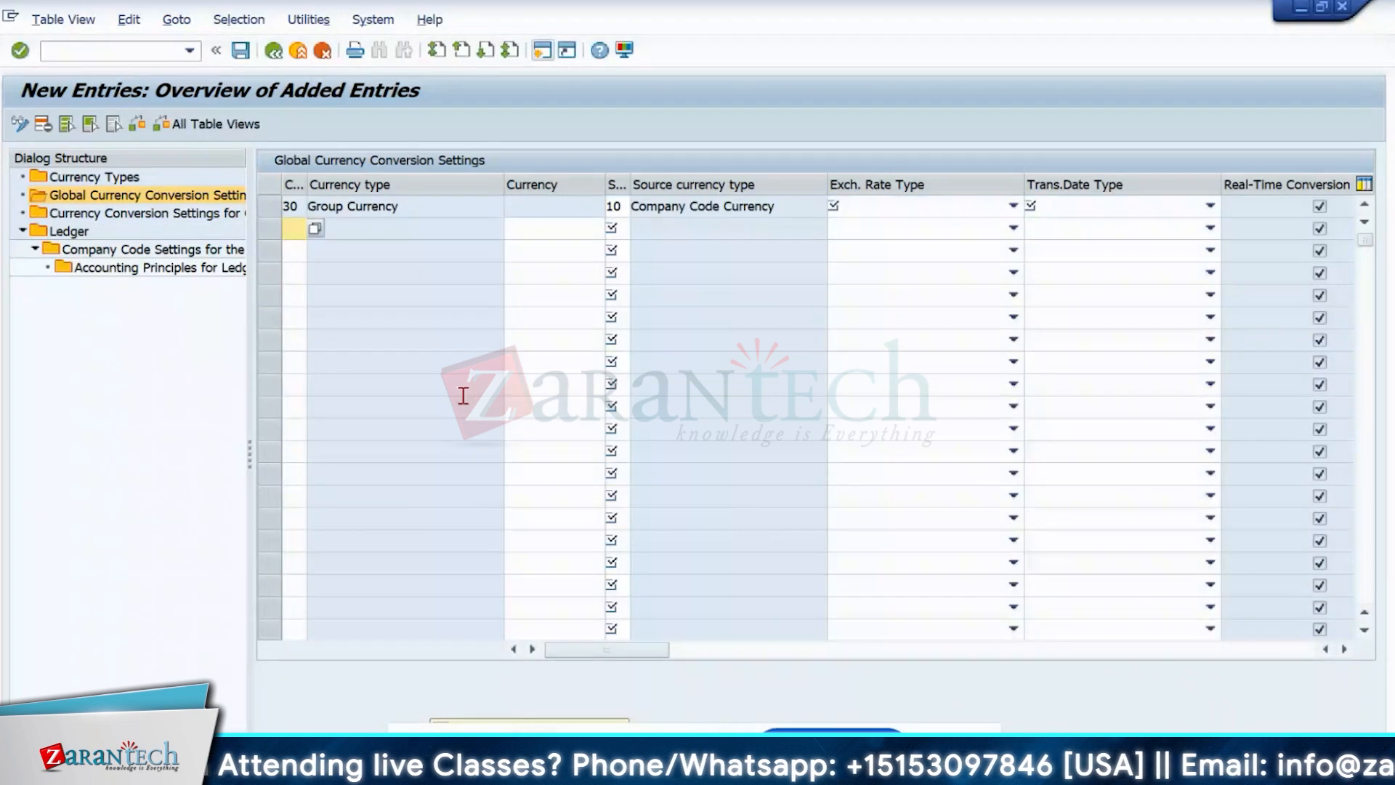
- Give the currency type 30 entry exchange rate type M and date type 3 Translation date, and try to save it
click(985, 207)
click(1057, 206)
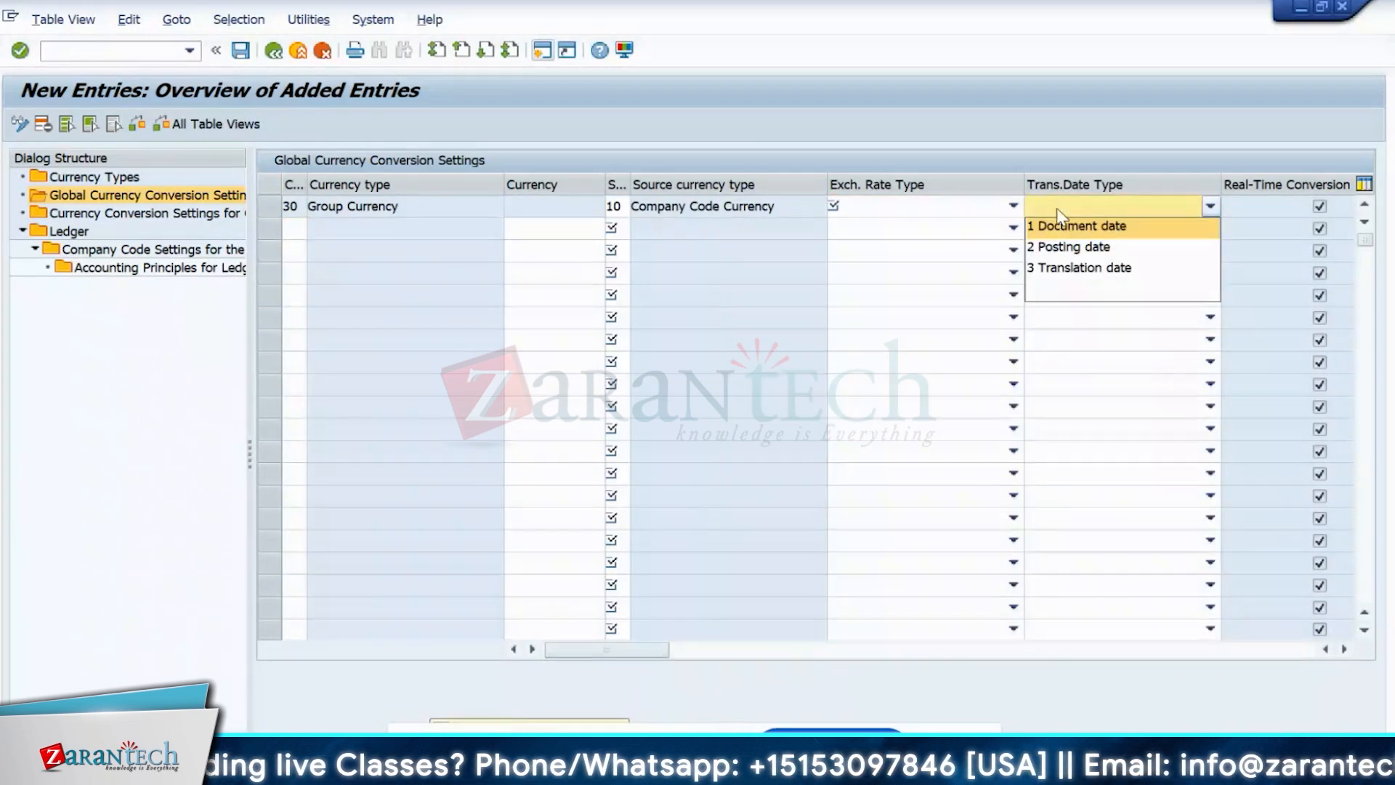
click(329, 52)
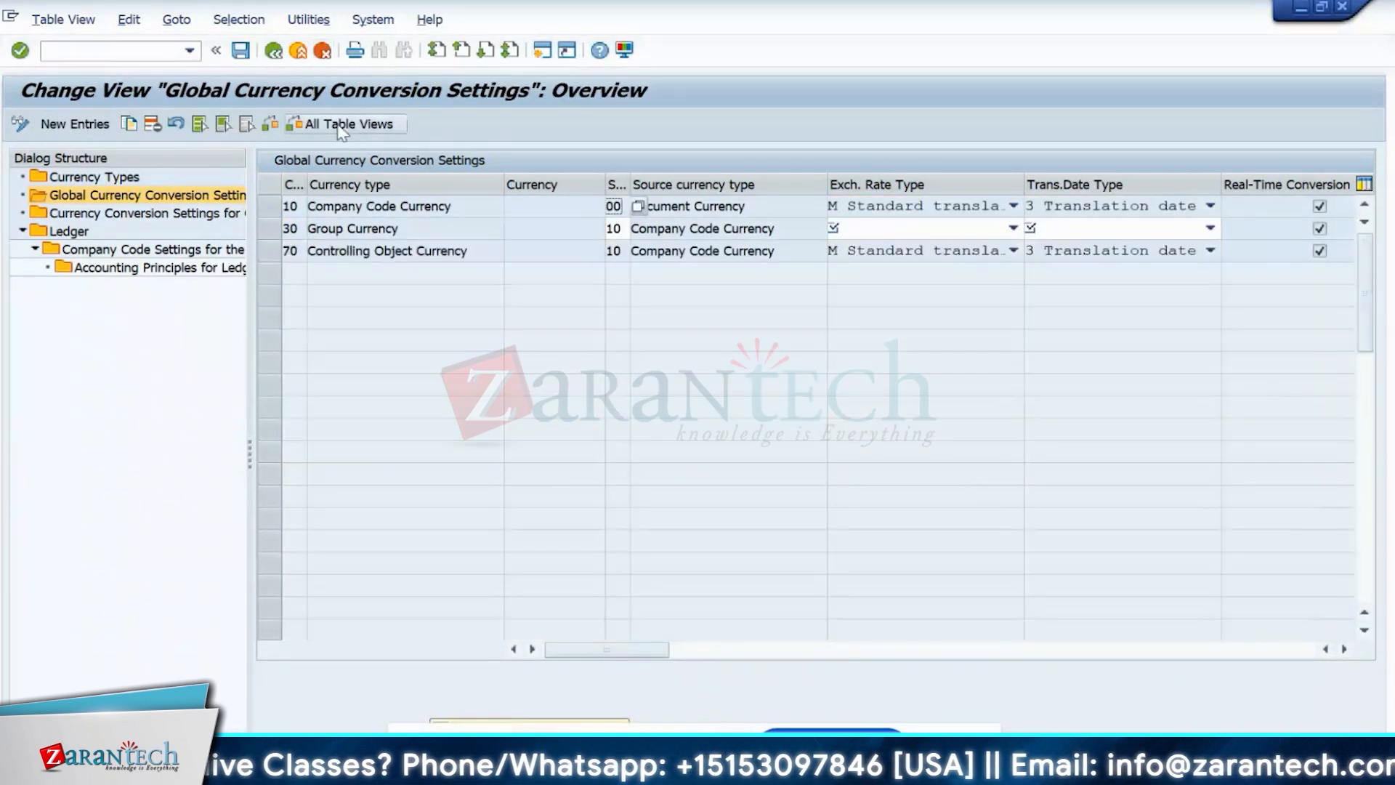
click(1003, 229)
scroll(919, 470, down, 2)
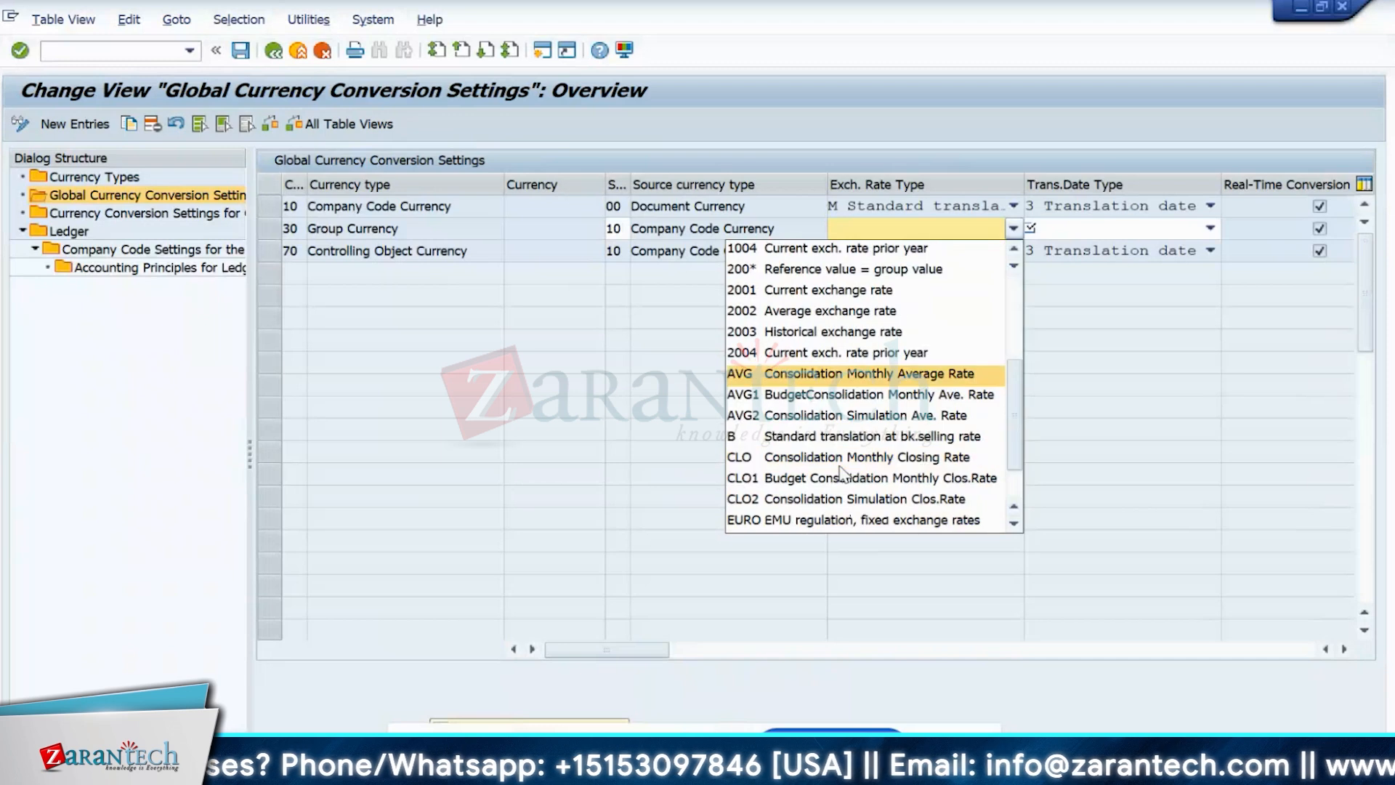
click(919, 520)
click(1066, 228)
click(1078, 290)
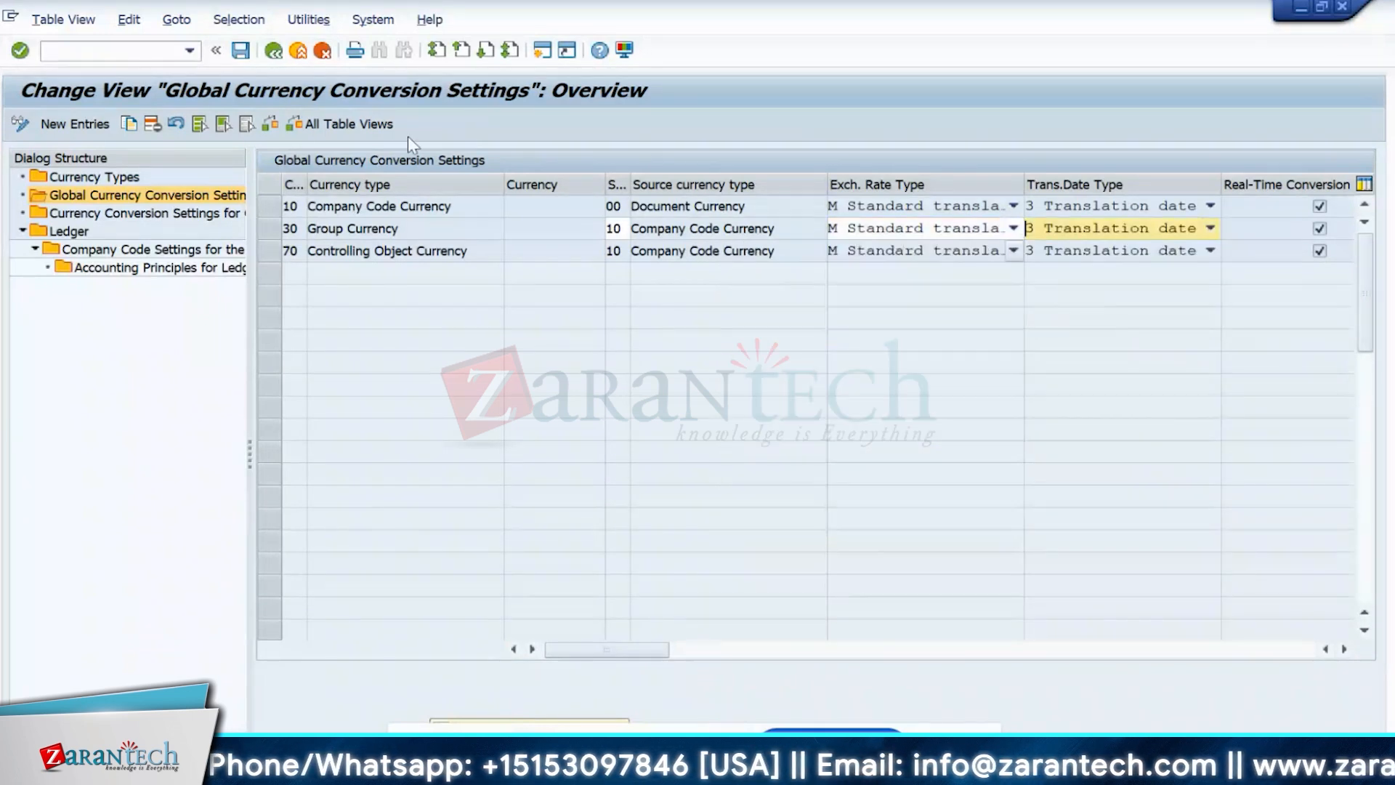
click(241, 52)
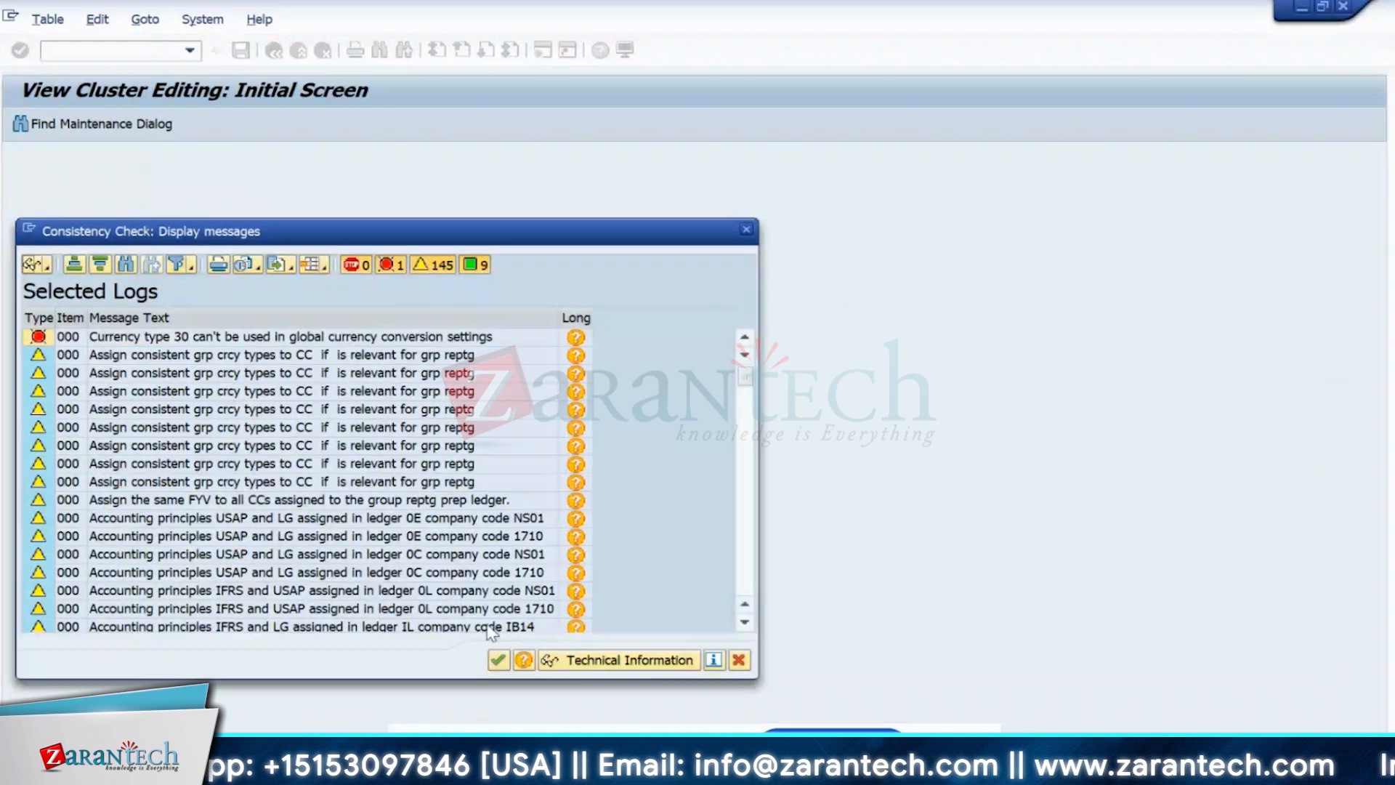
click(497, 661)
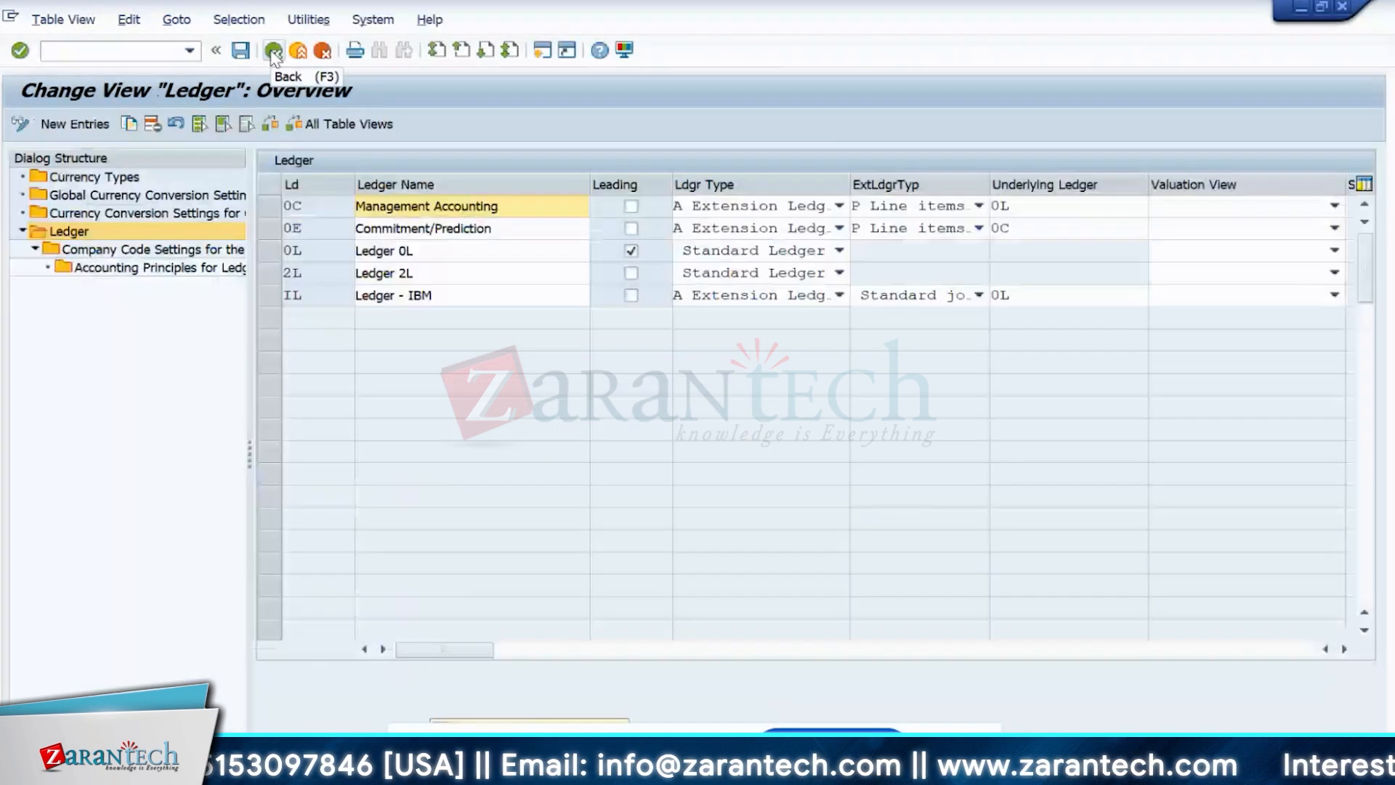
- Open the Currency Conversion Settings for Company Codes overview
click(113, 215)
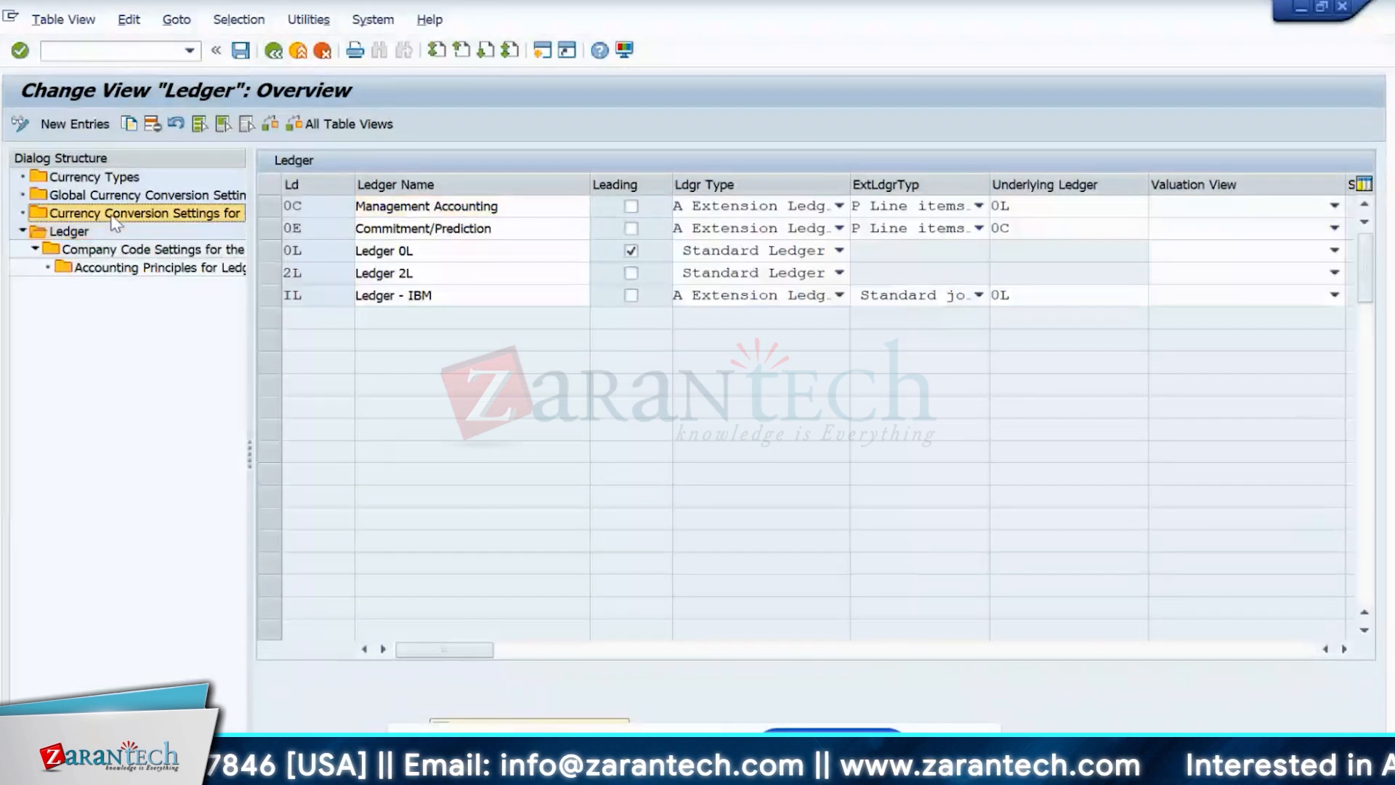
click(494, 446)
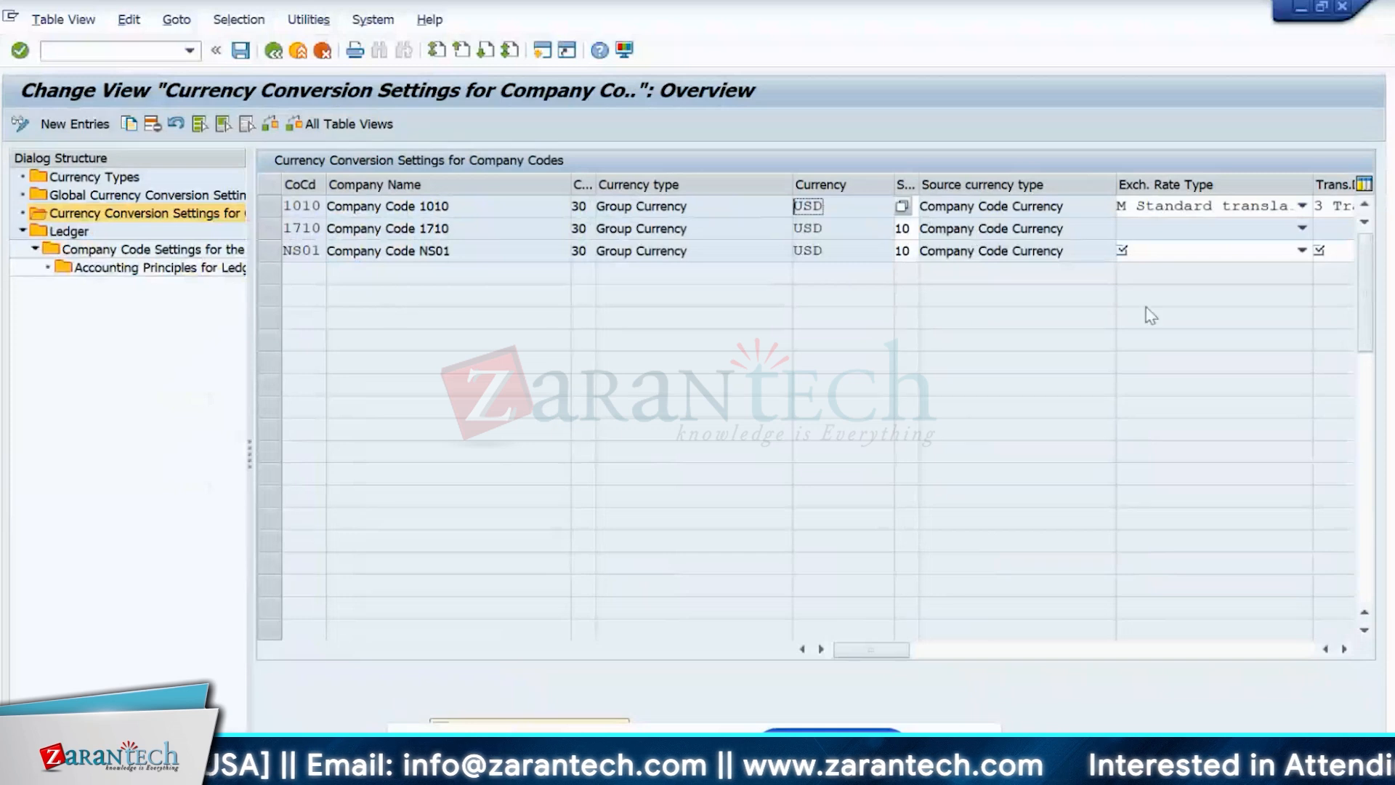
click(80, 125)
click(270, 49)
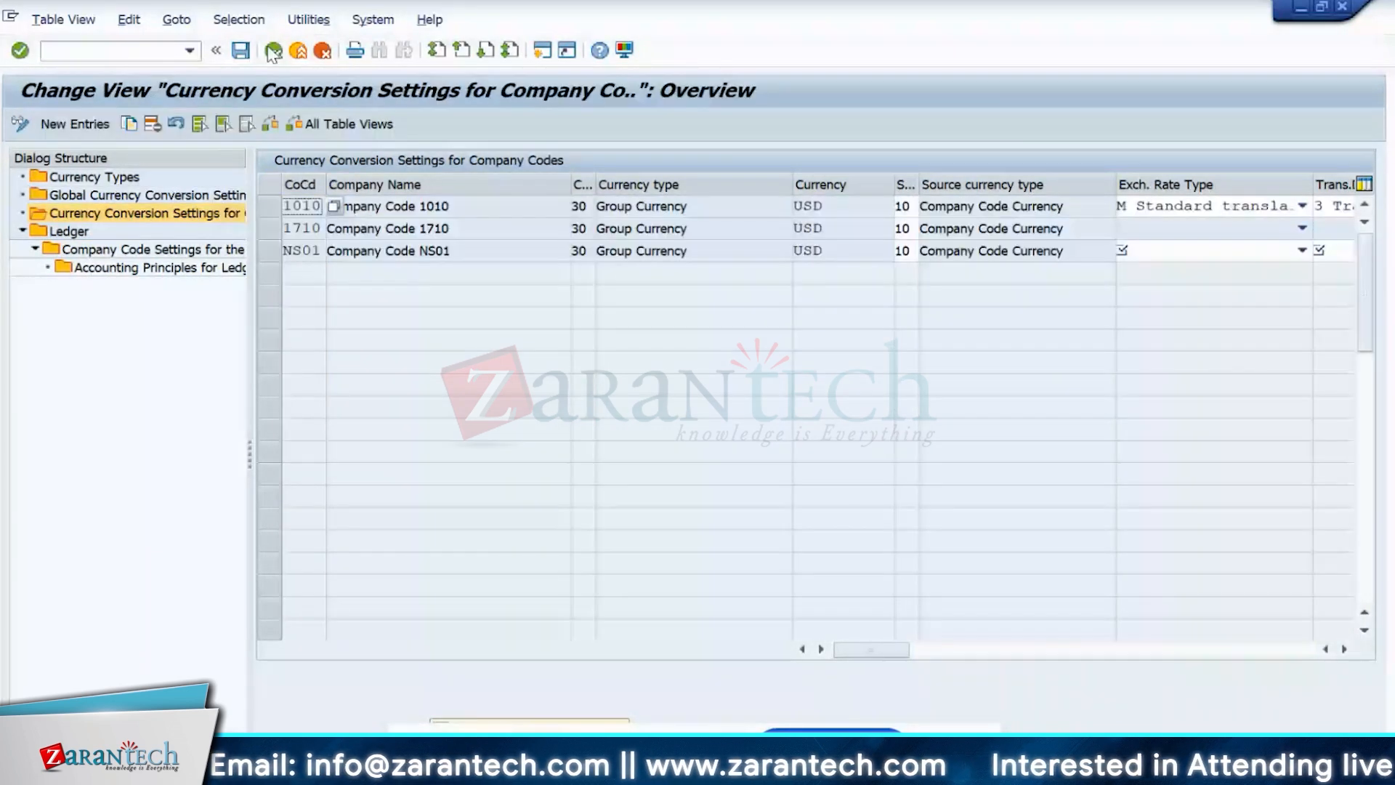
- Copy the group currency conversion entry of company code 1710 to company code IN10
click(269, 228)
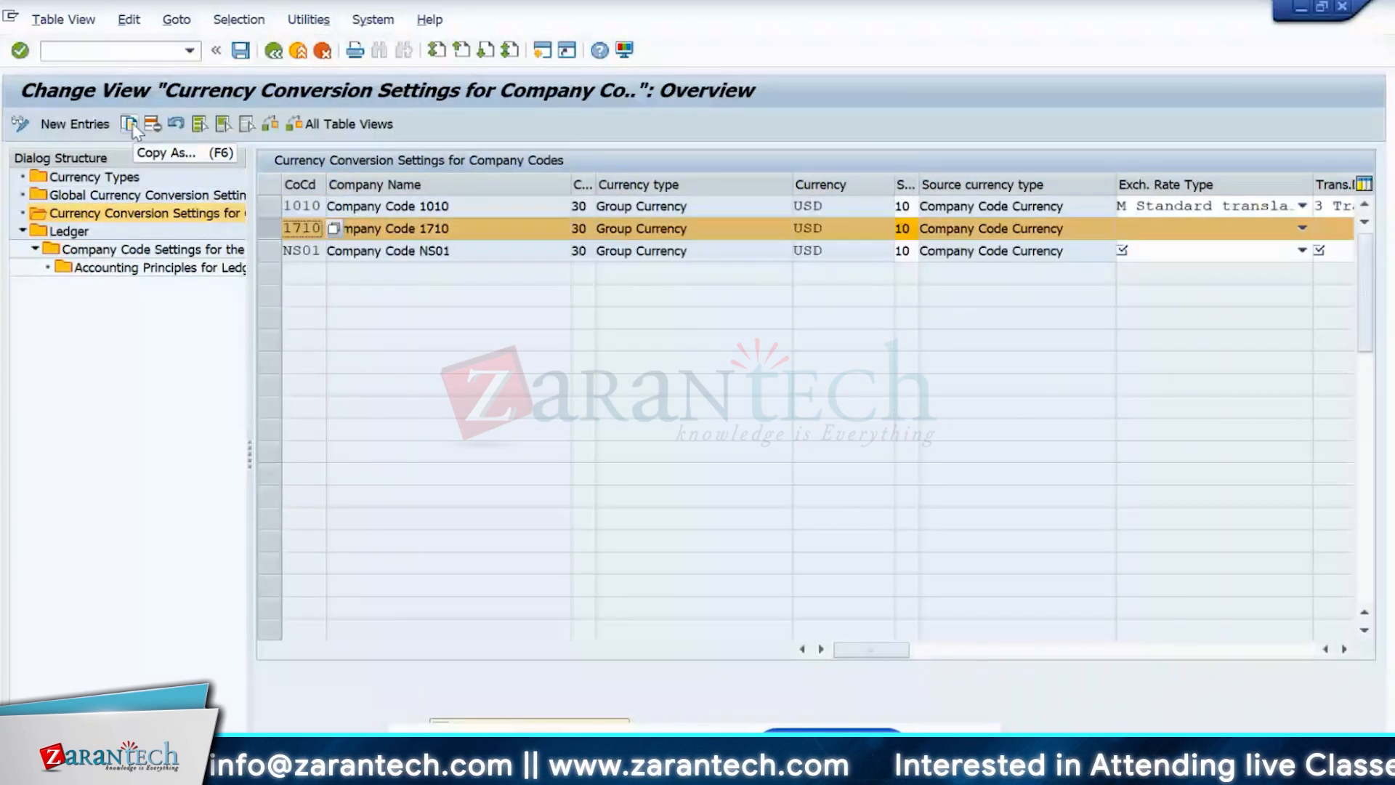
click(132, 125)
text(IN10)
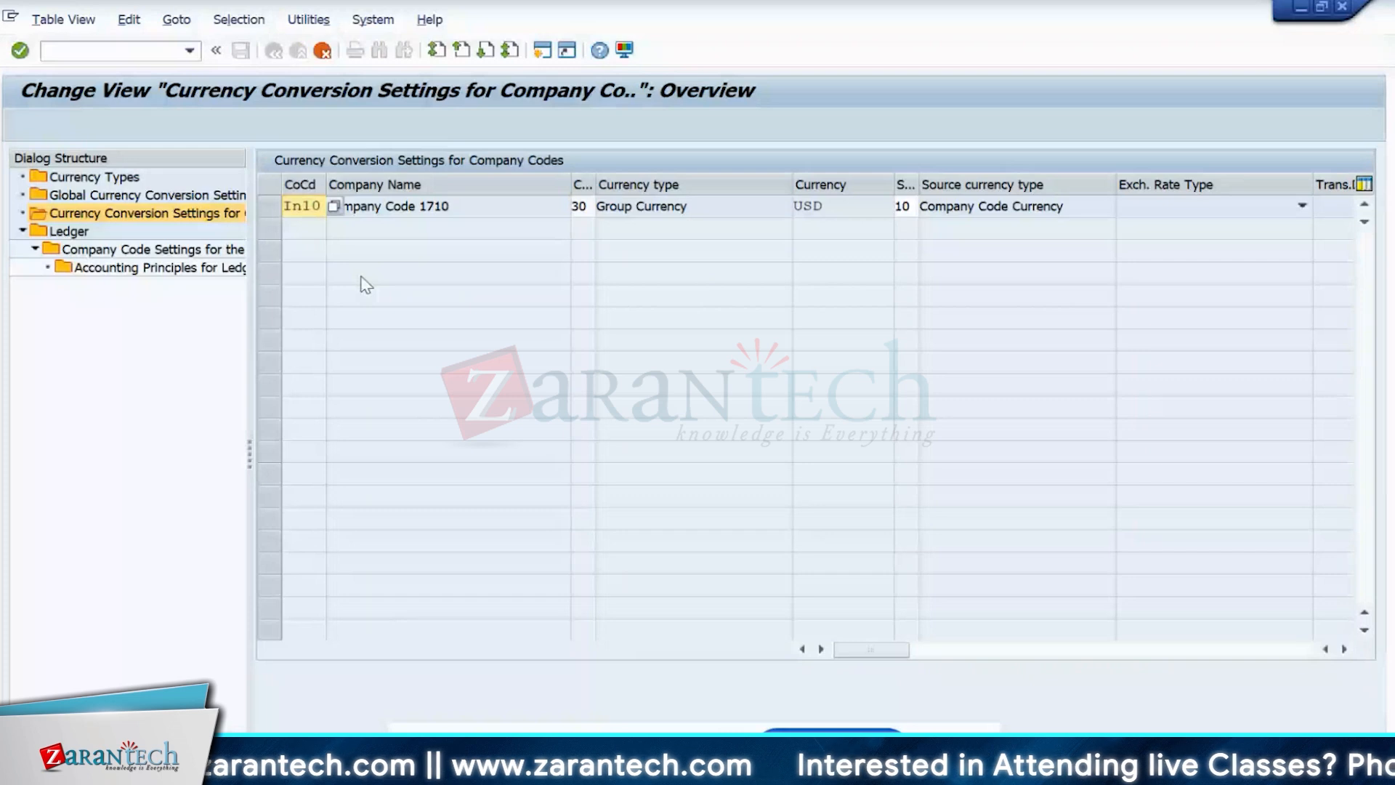
key(Return)
- Set exchange rate type M and date type 3 Translation date for company code NS01, and leave the currency conversion settings
click(1252, 230)
key(m)
key(Return)
click(1344, 648)
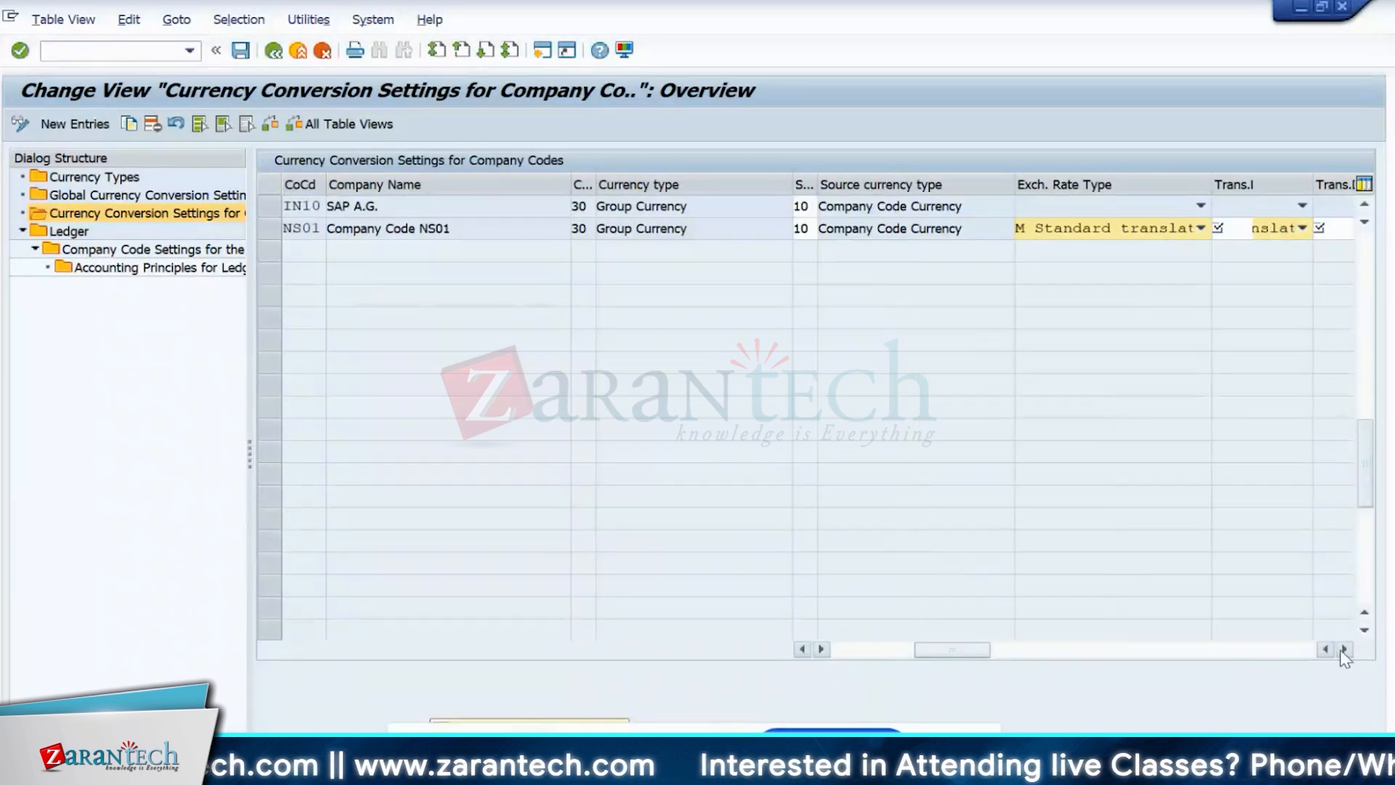
click(1344, 649)
click(1237, 230)
click(1235, 291)
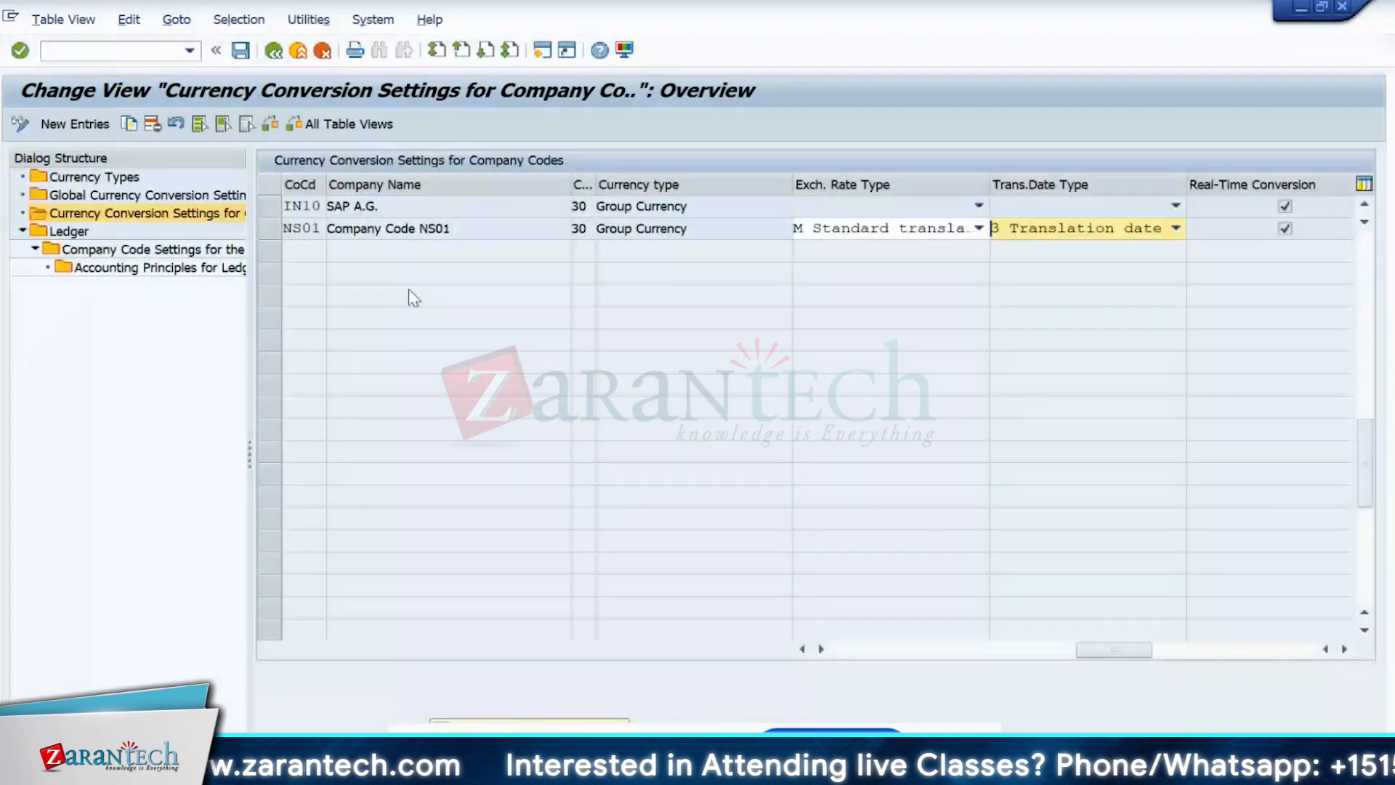
click(273, 50)
click(469, 383)
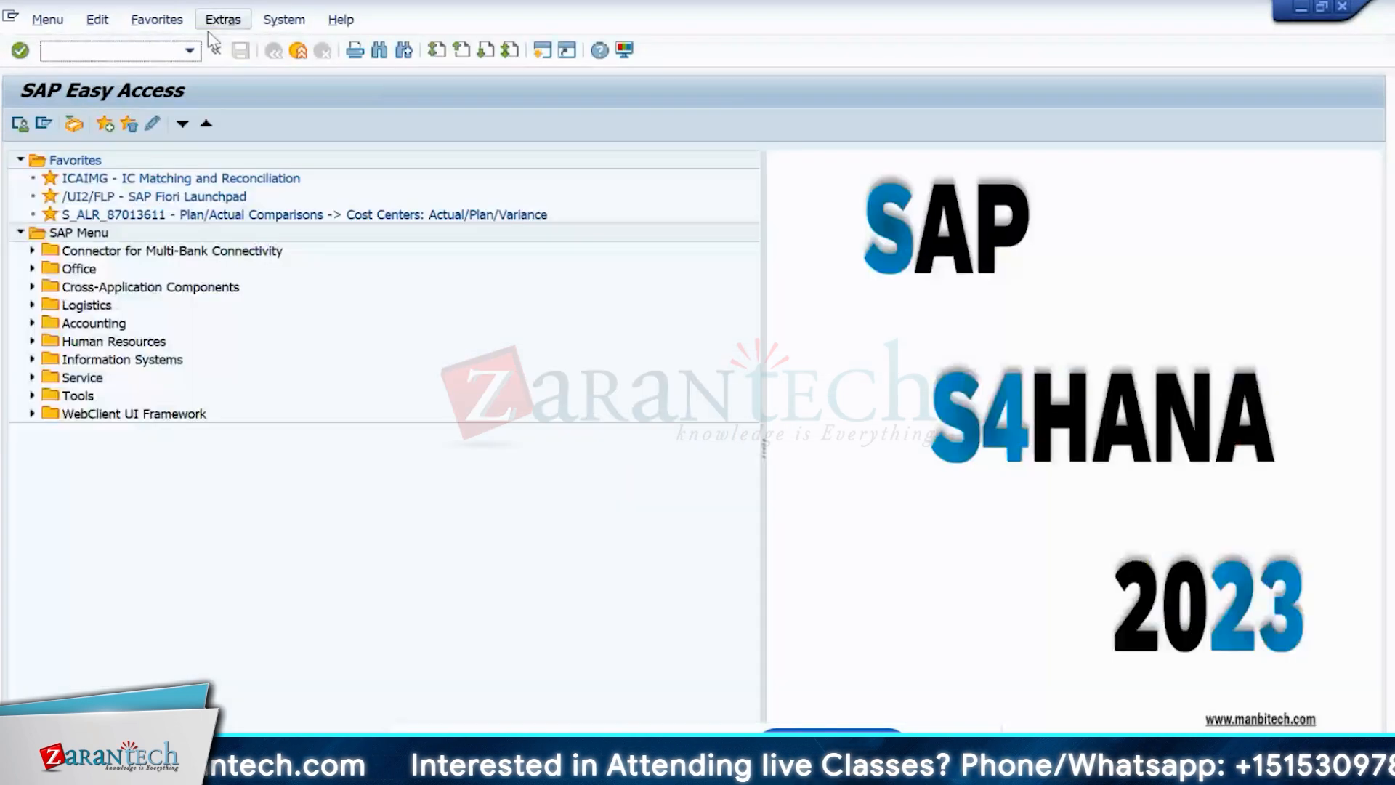
- Open the ledger customizing and display the company code settings for ledger 0L, dismissing the consistency check messages
click(189, 51)
click(139, 93)
key(Return)
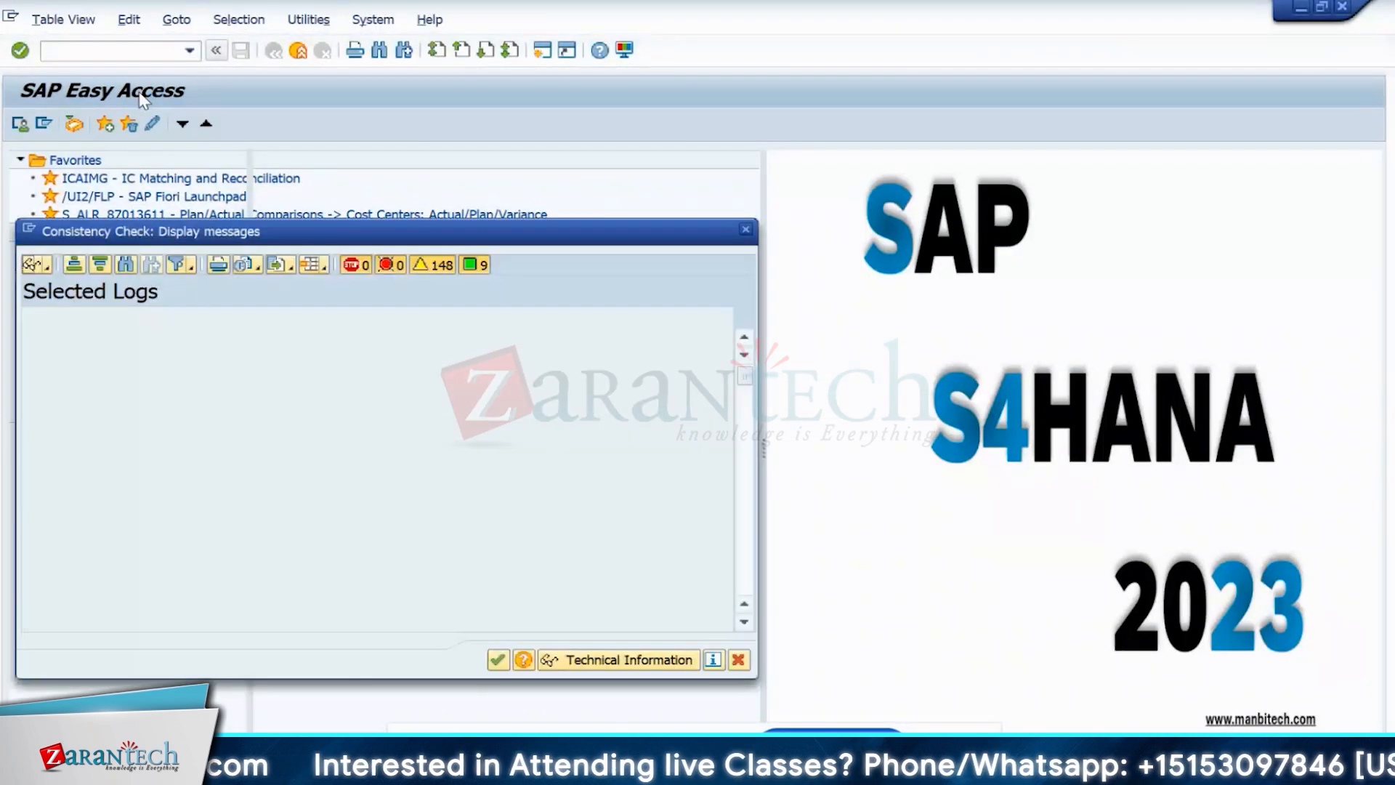
key(Return)
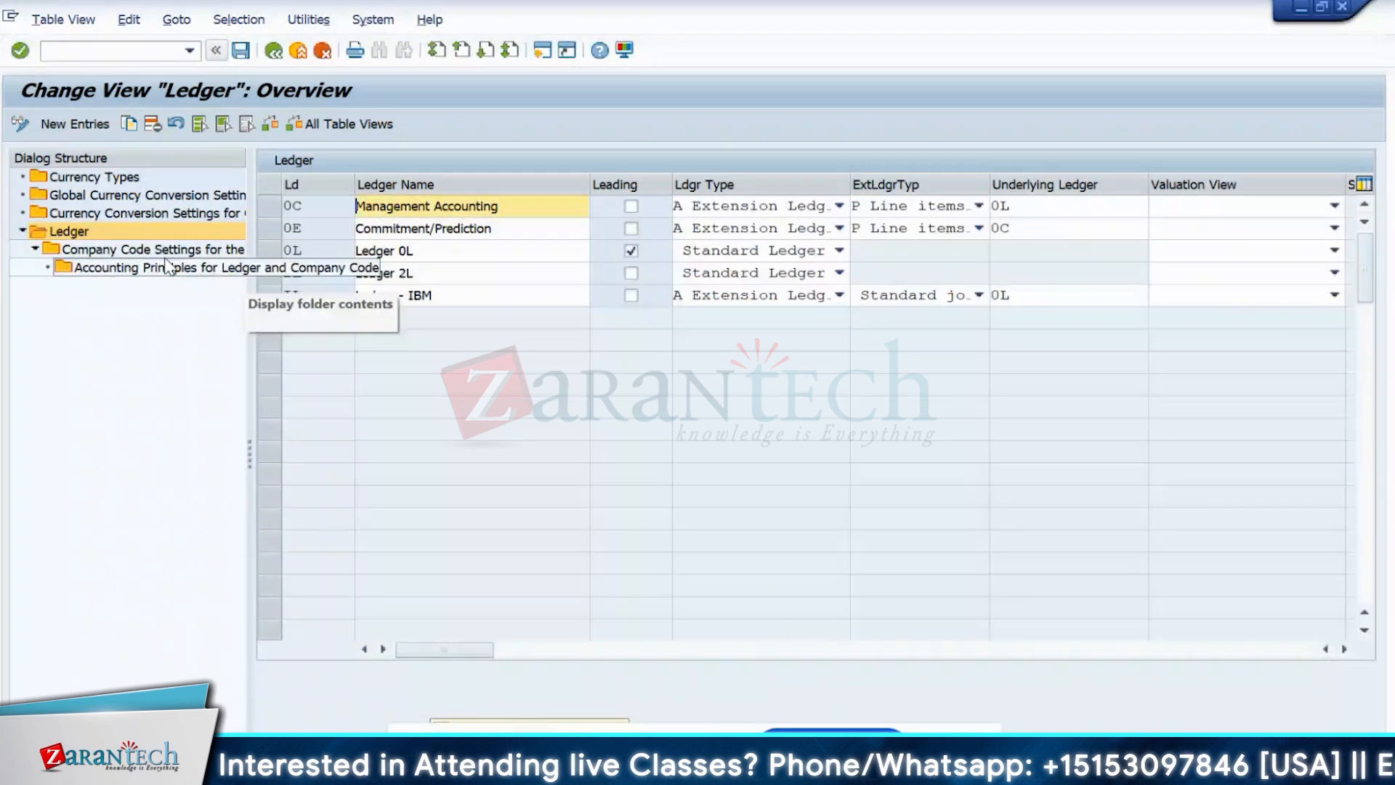
click(270, 250)
double_click(152, 249)
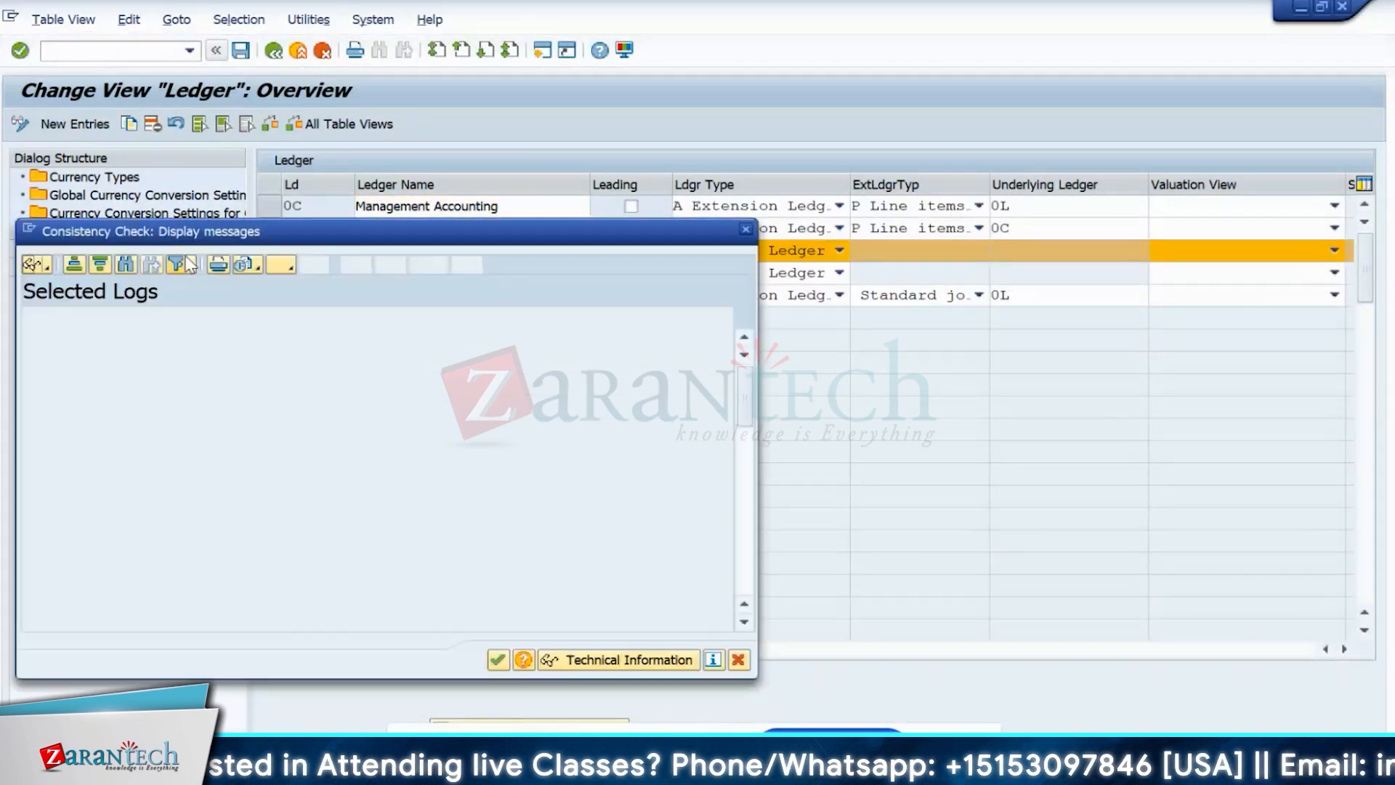
key(Return)
- Locate company code IN10 in the company code settings of ledger 0L and select its row
click(521, 722)
text(ks13)
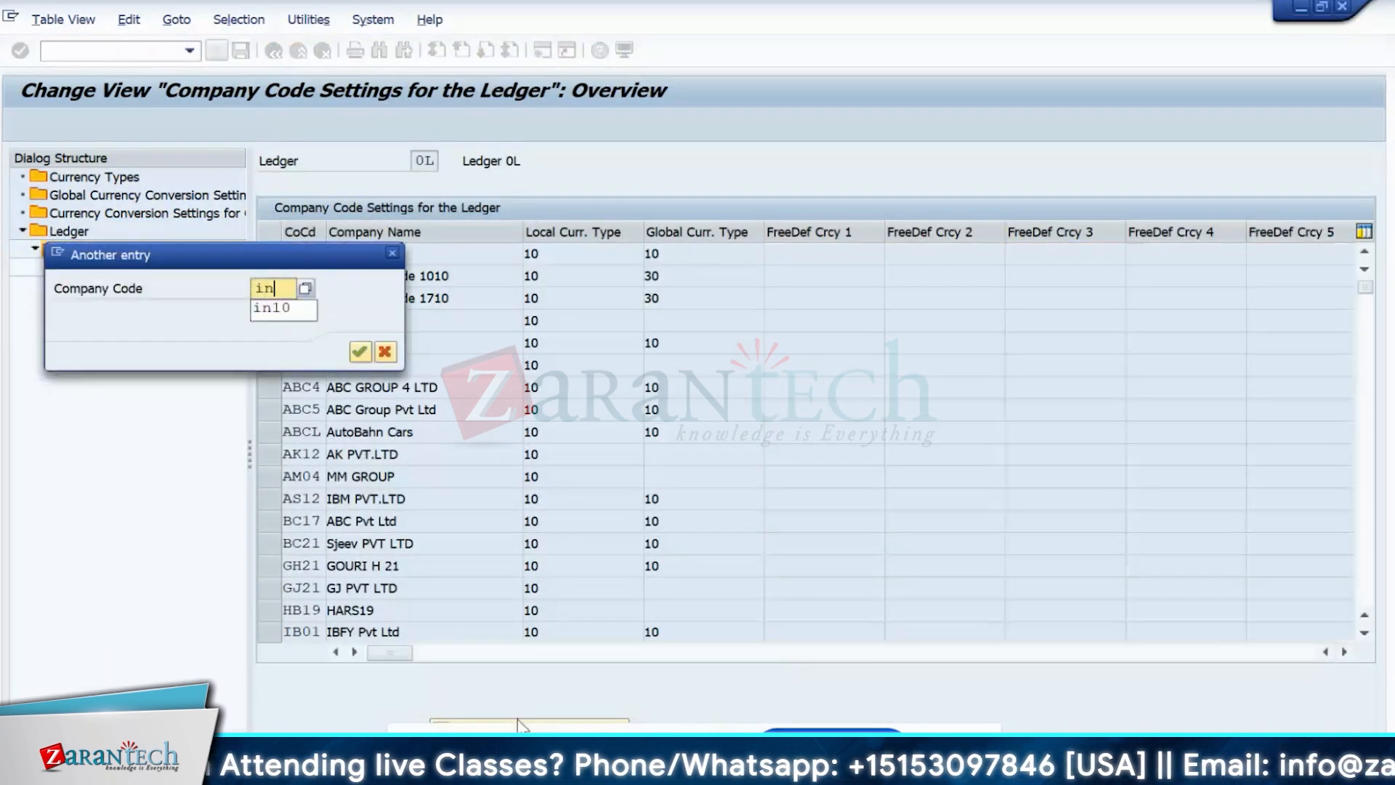
key(Return)
click(271, 253)
- In the Currency Conversion Settings for Company Codes, copy the group currency entry of company code 1710 to company code IN10
click(98, 213)
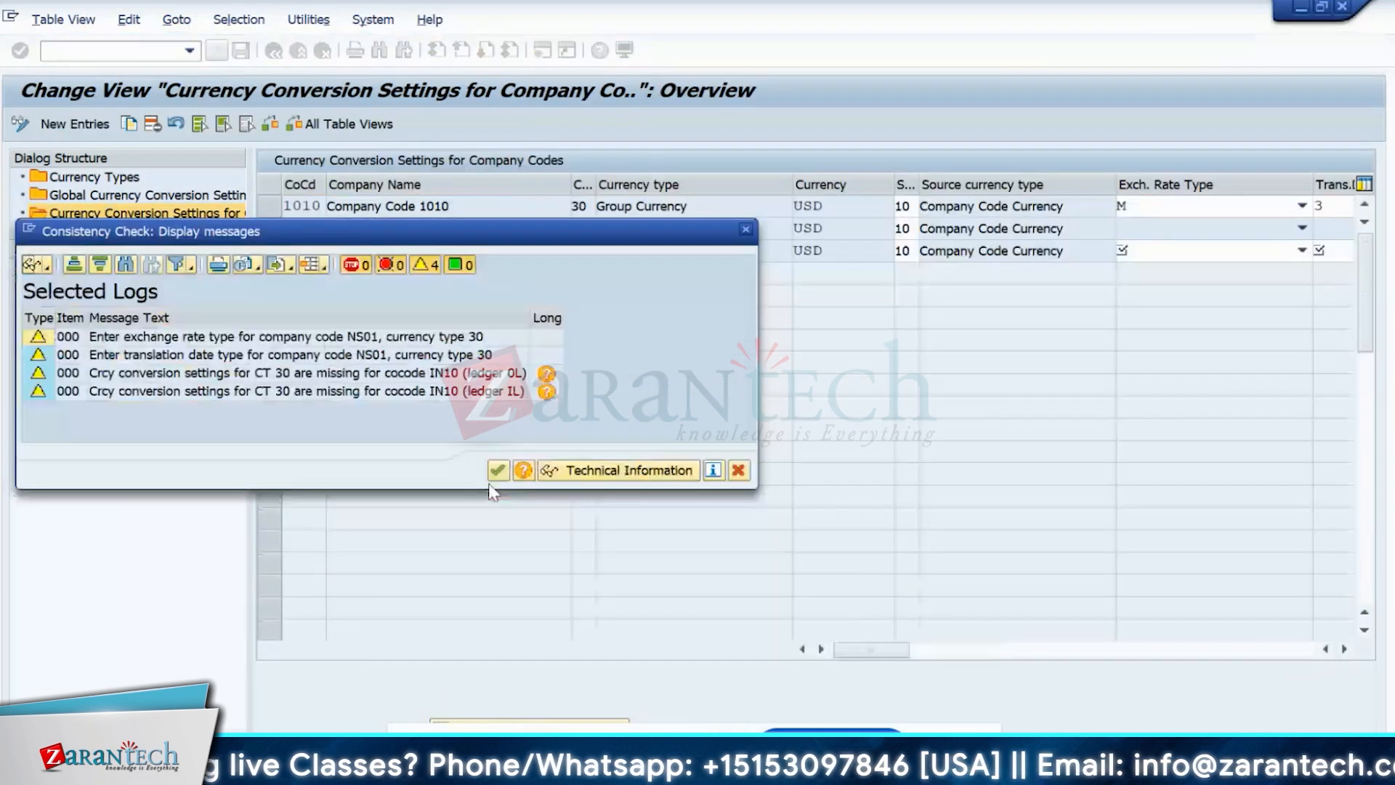
click(499, 471)
click(270, 229)
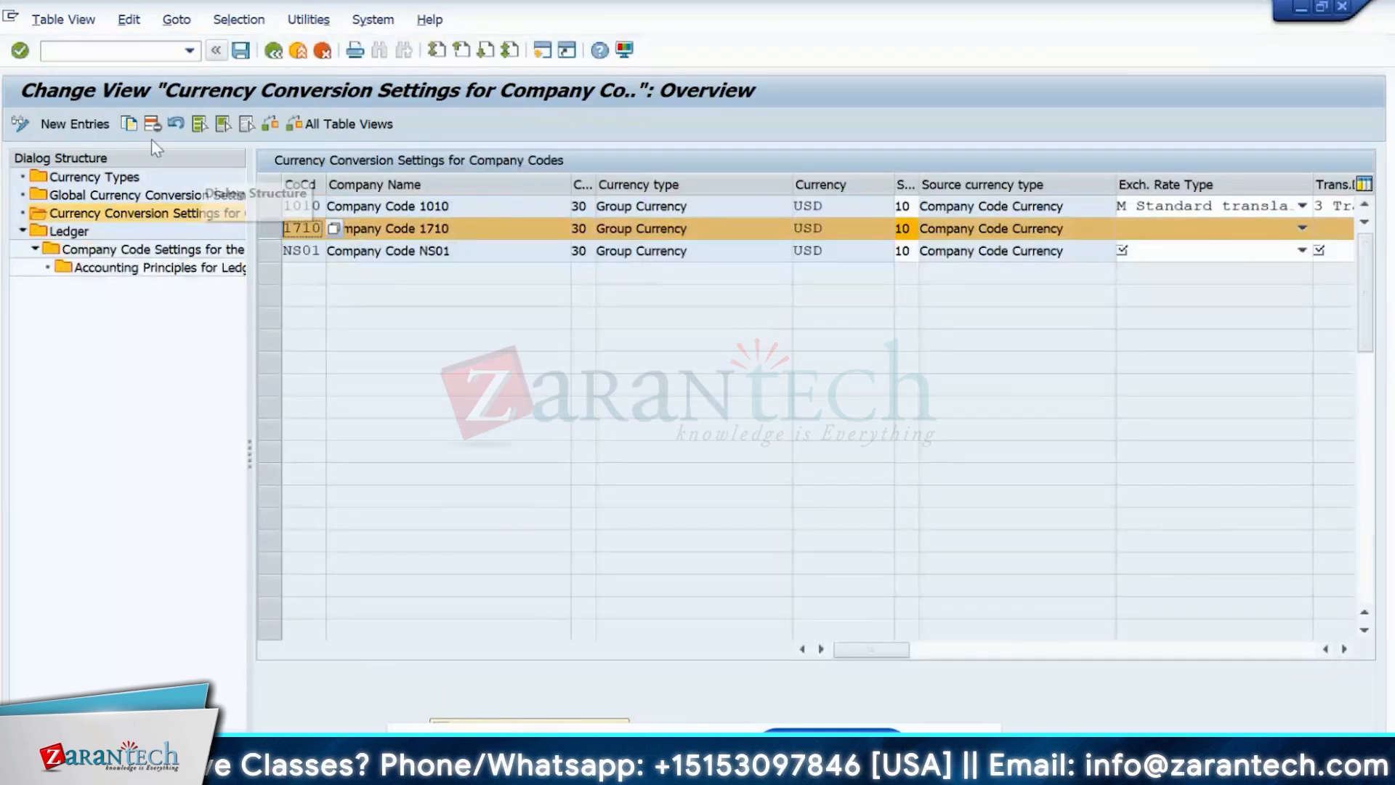
click(121, 124)
click(319, 206)
key(BackSpace)
key(BackSpace)
key(BackSpace)
key(BackSpace)
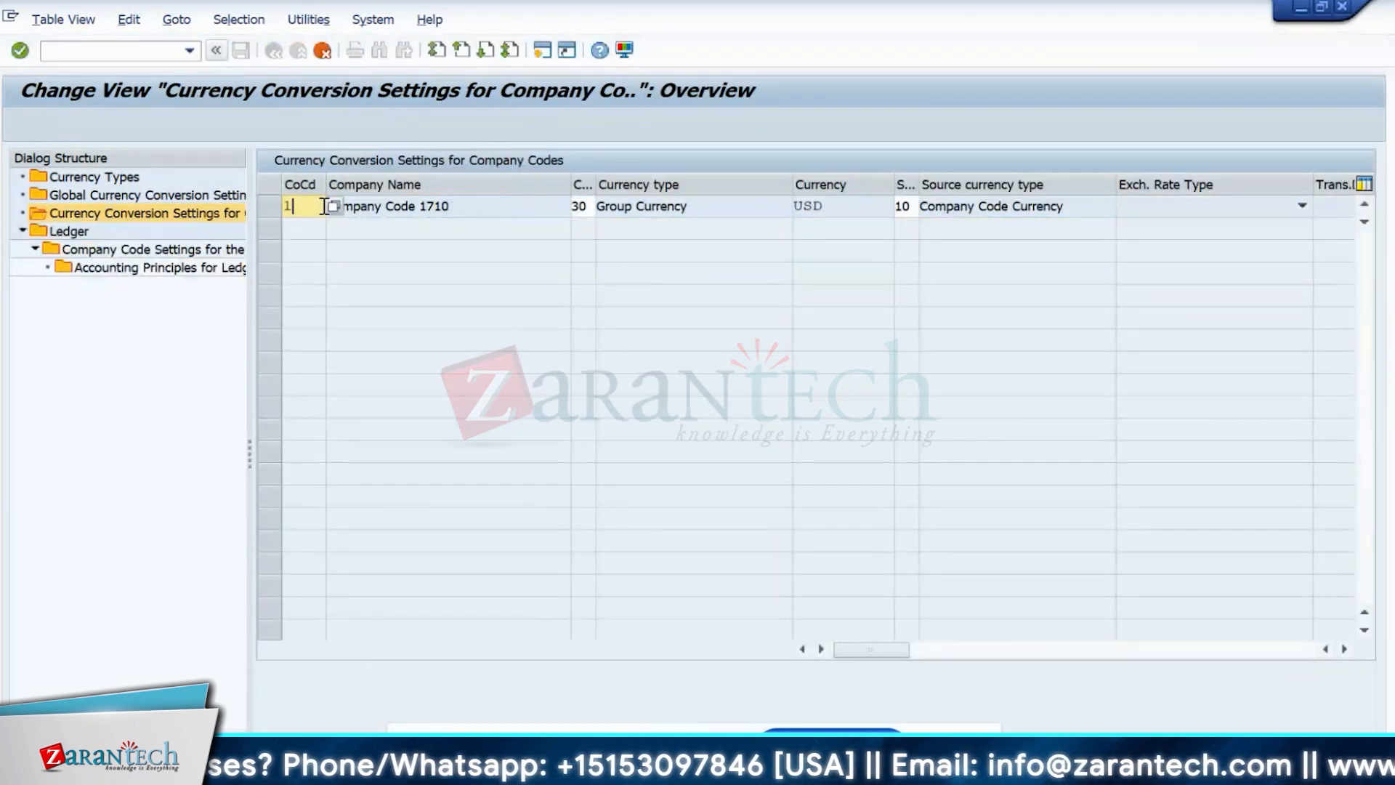
text(NS01)
key(Return)
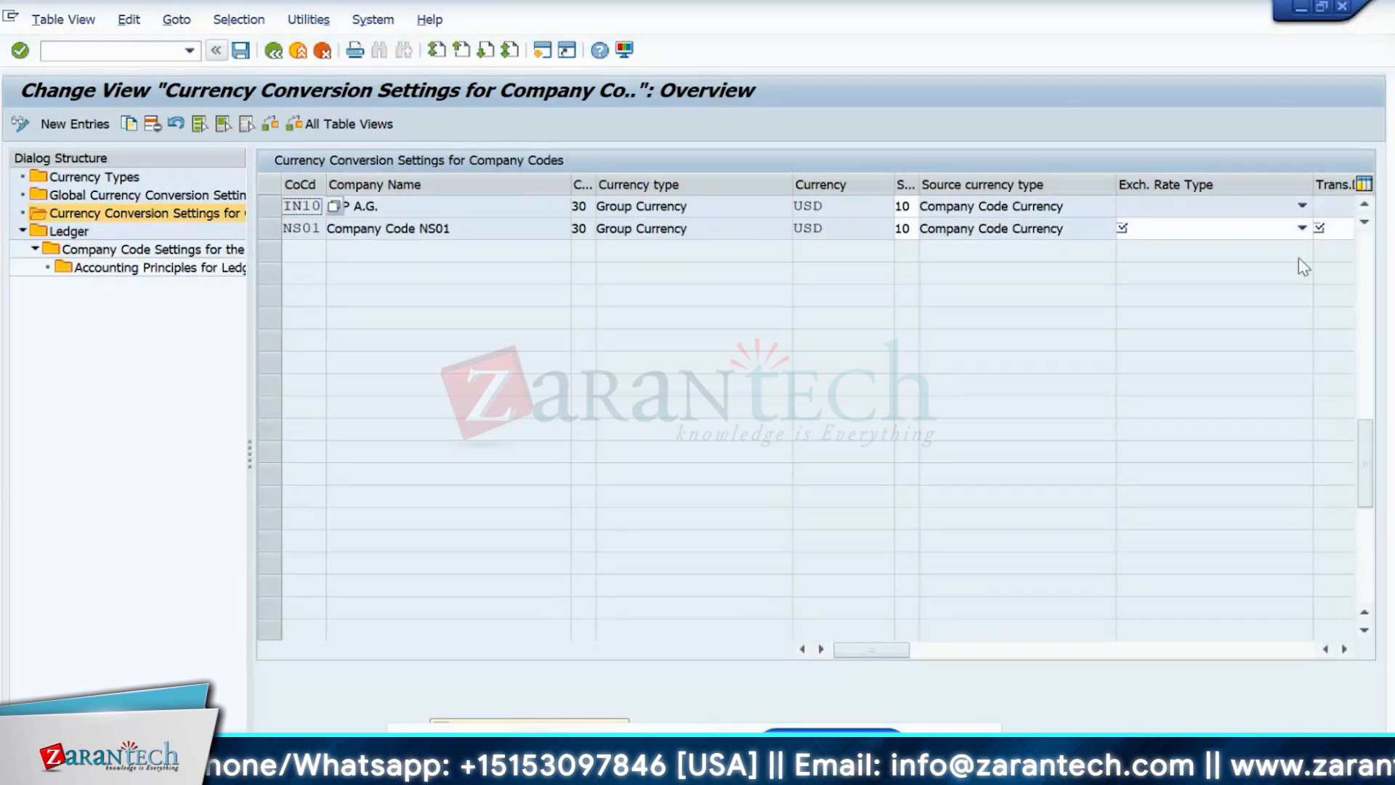
- Save the currency conversion settings under customizing request S4HK902698 and leave the ledger customizing
click(240, 50)
click(498, 660)
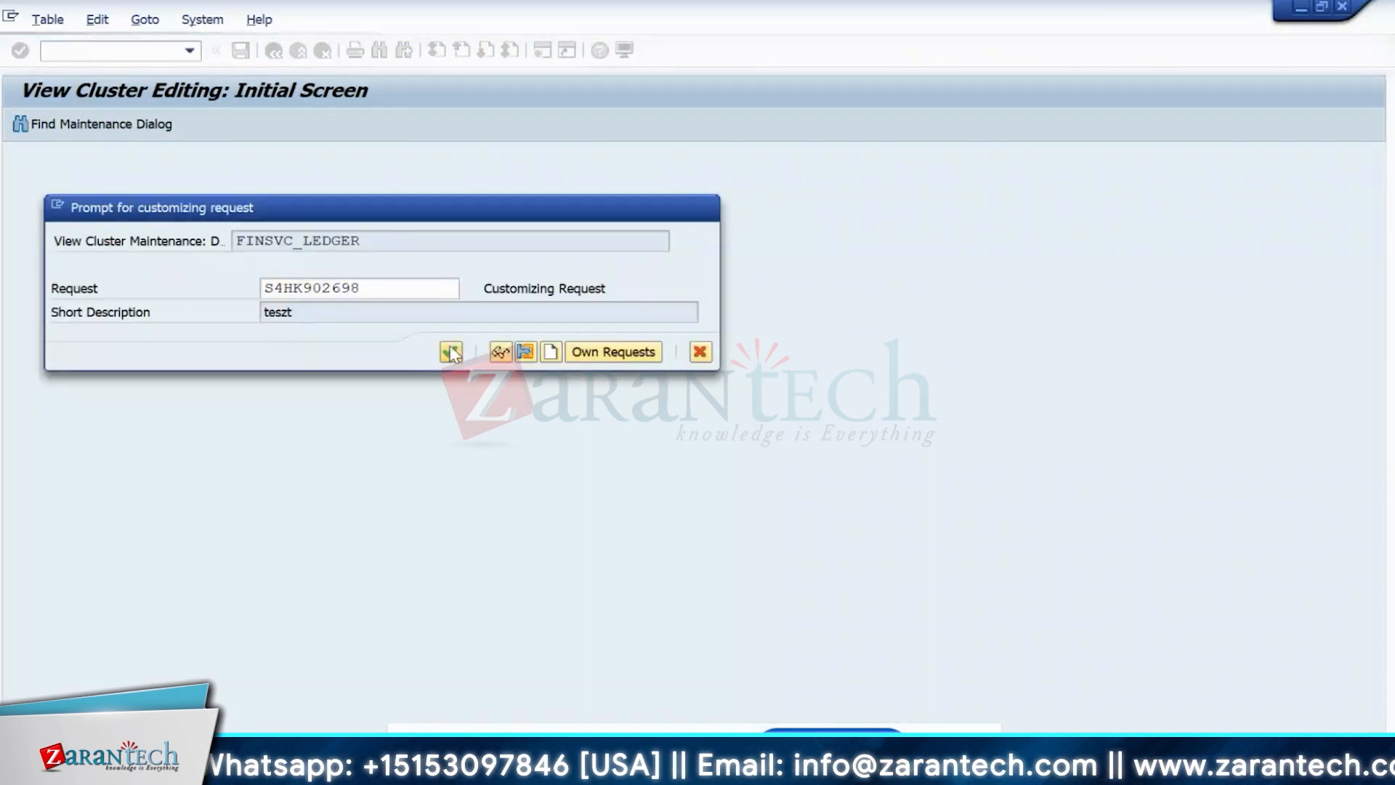
click(452, 352)
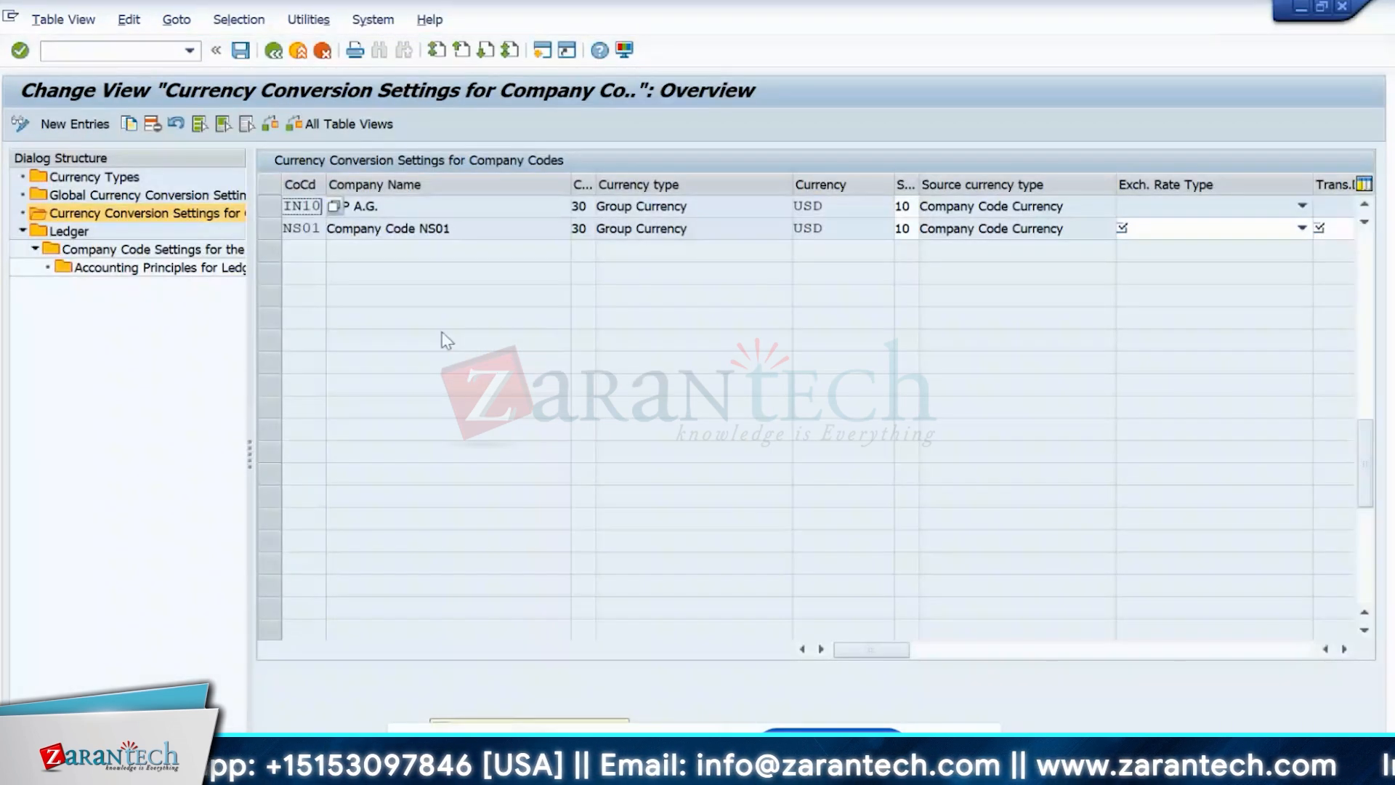
click(273, 50)
click(266, 58)
- Run the customizing check transaction FINS_CUST_CONS_CHK_P using the values from the previous error
click(190, 51)
click(156, 93)
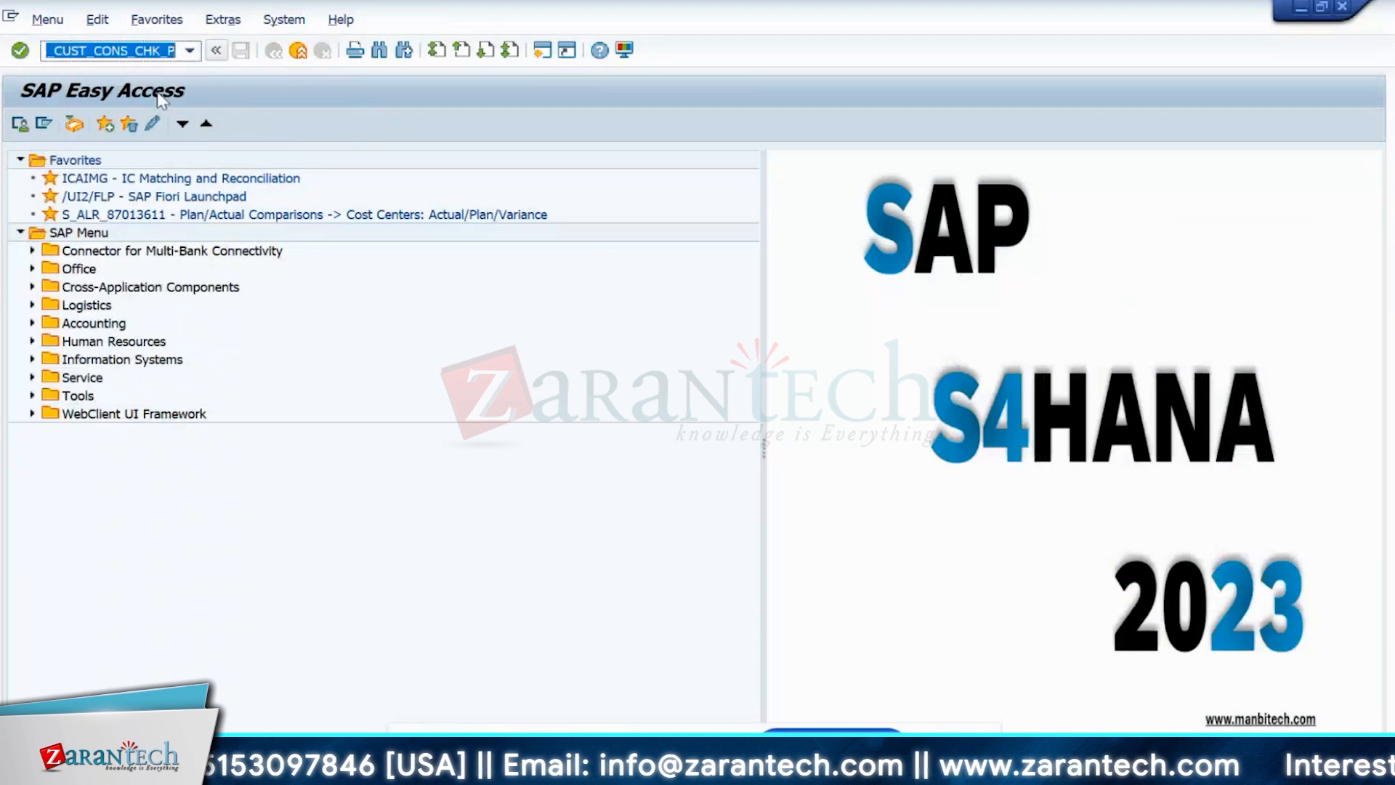
key(Return)
click(220, 19)
click(268, 66)
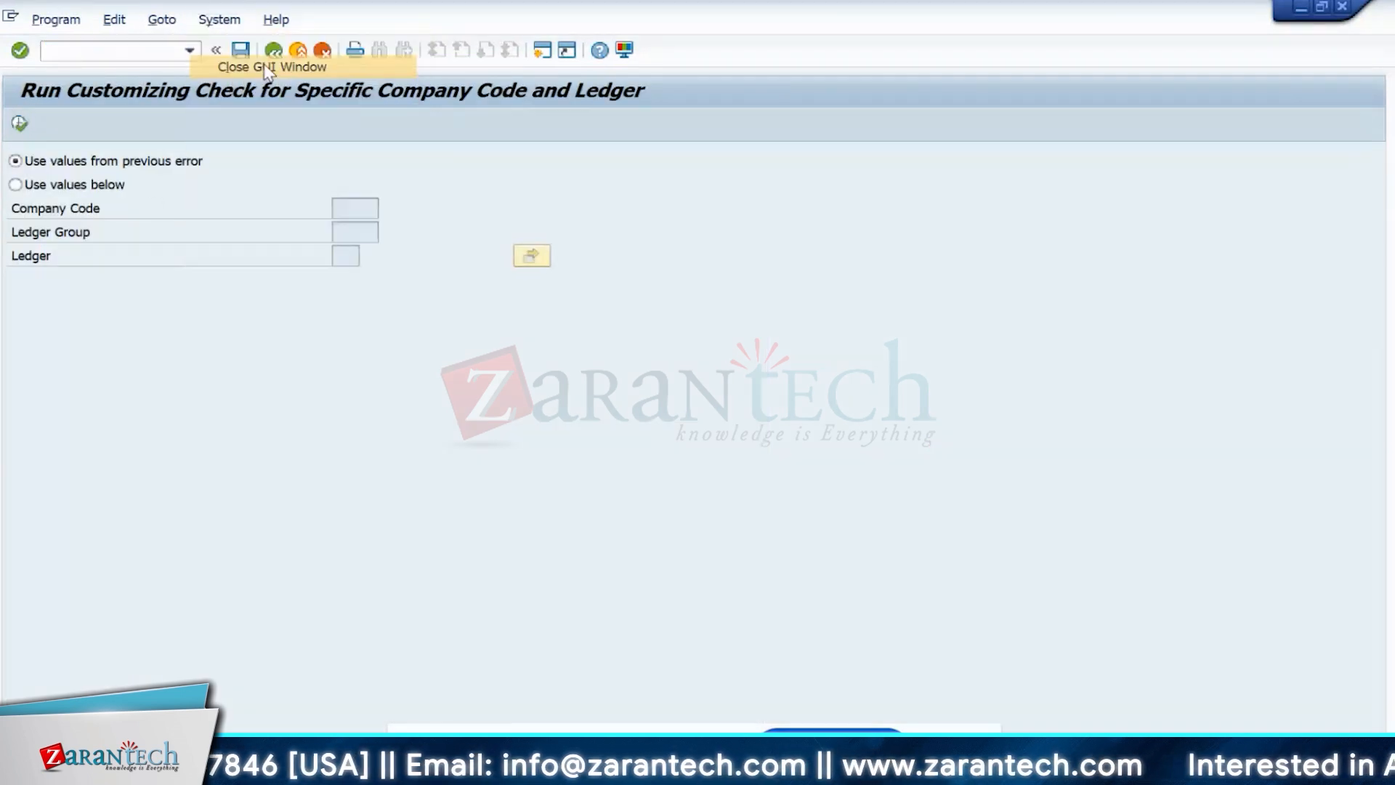
click(273, 52)
click(29, 122)
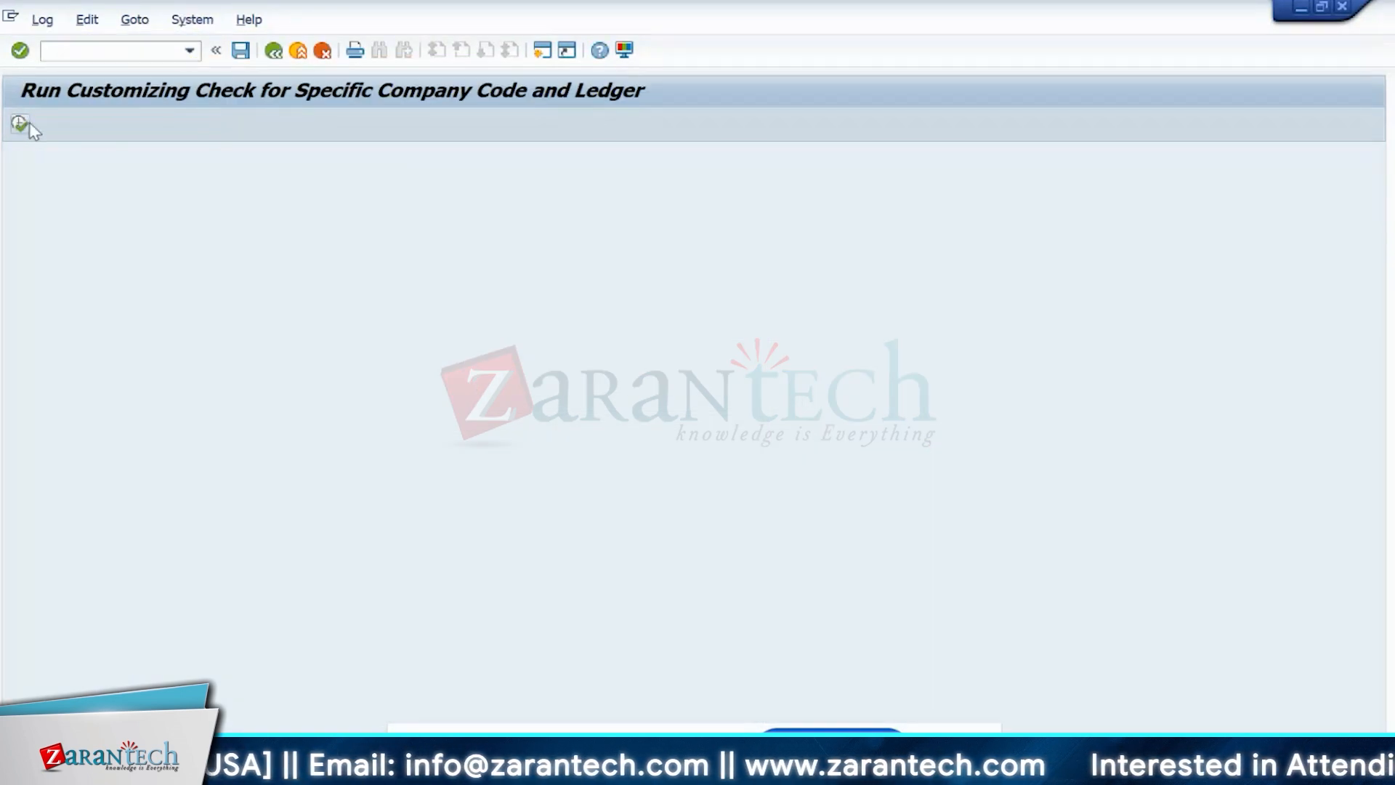
- Read the long text of the document splitting message for company code IN10, and leave the customizing check
double_click(155, 364)
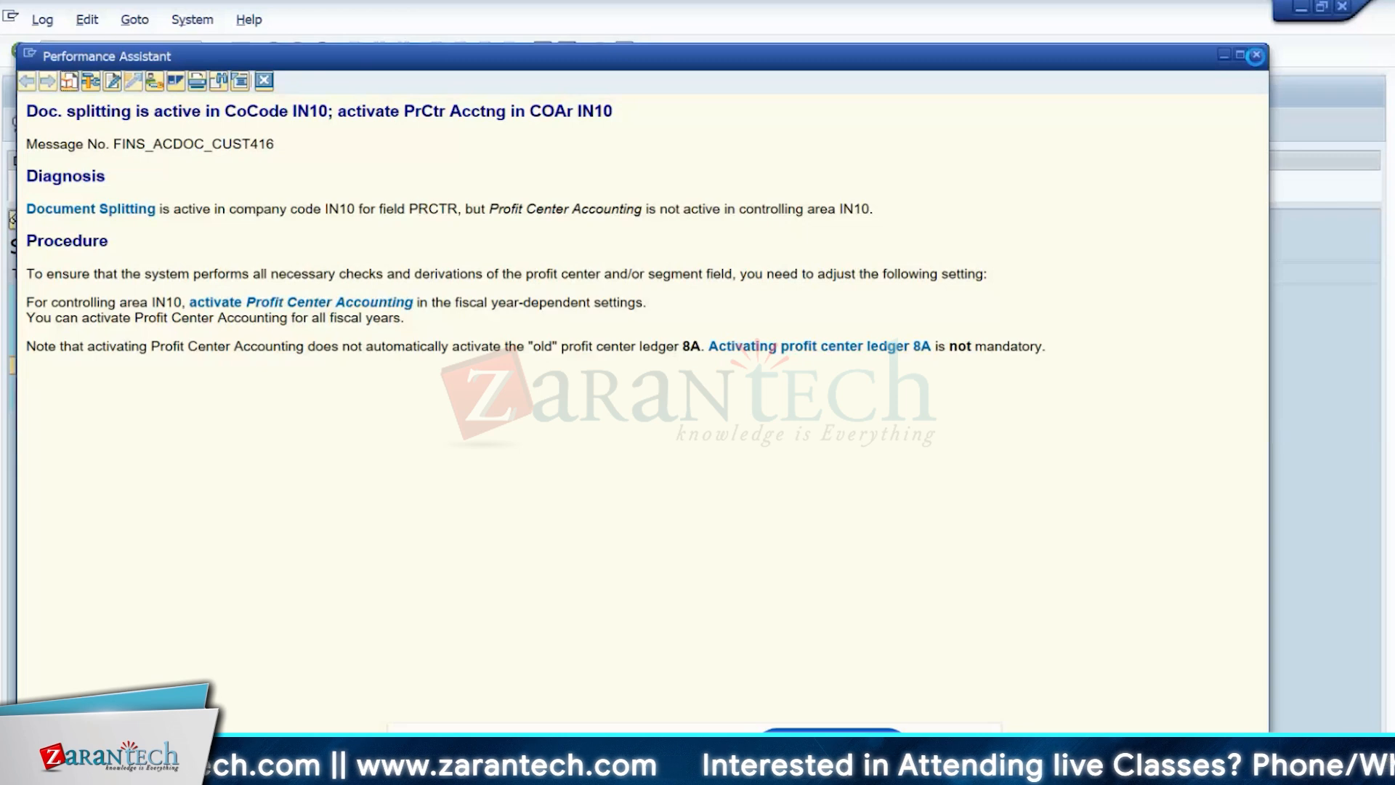
click(1255, 56)
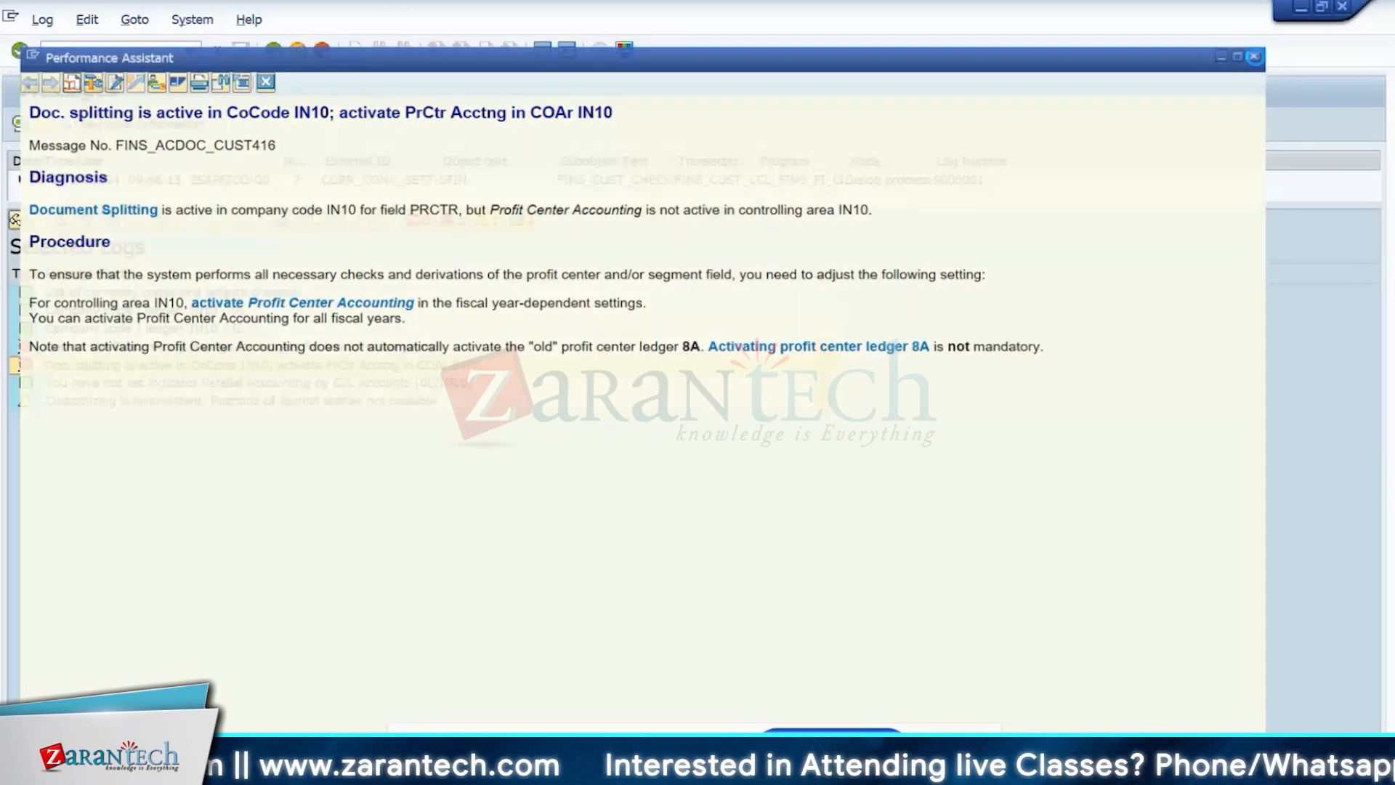
click(274, 50)
click(274, 50)
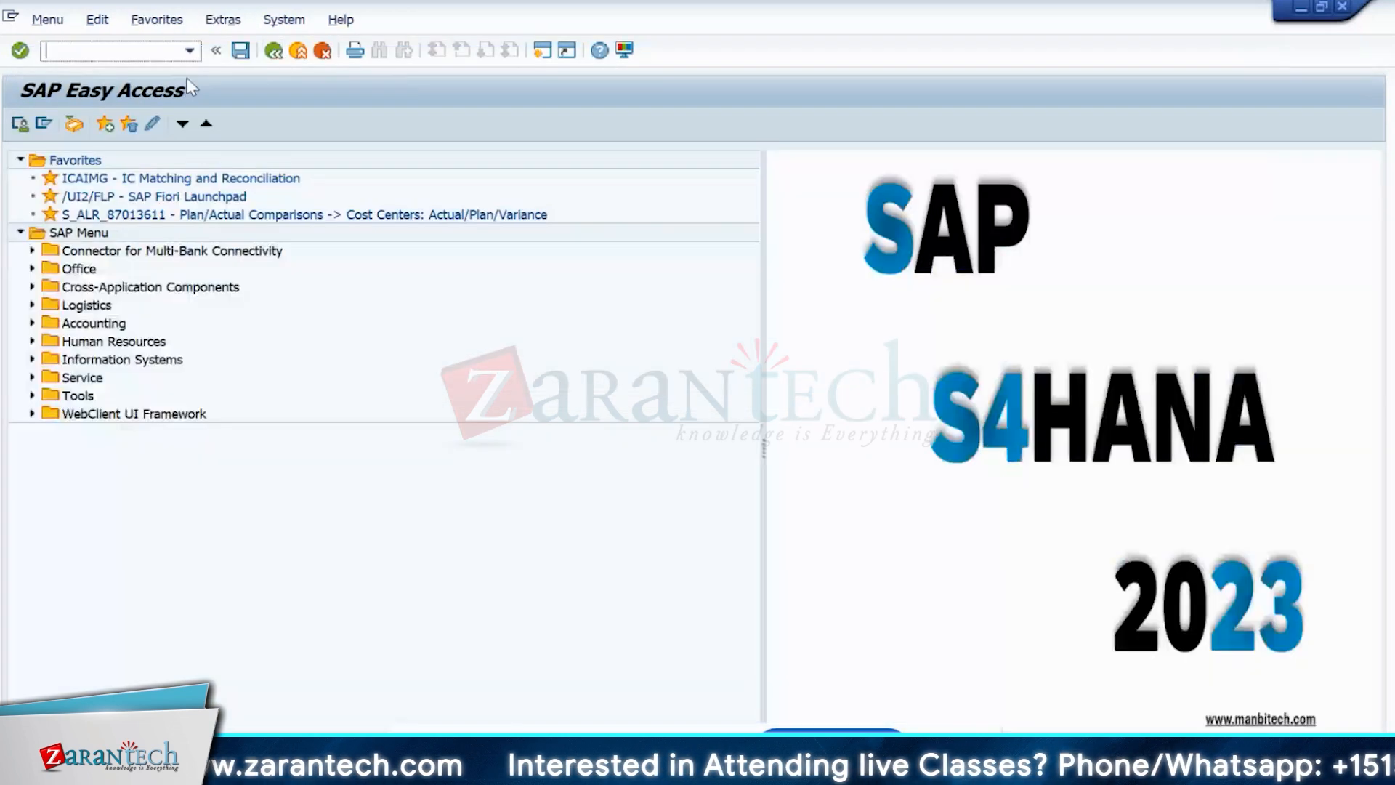
- In SPRO, open the Activate Document Splitting activity under General Ledger Accounting, Business Transactions, Document Splitting
text(spro)
key(Return)
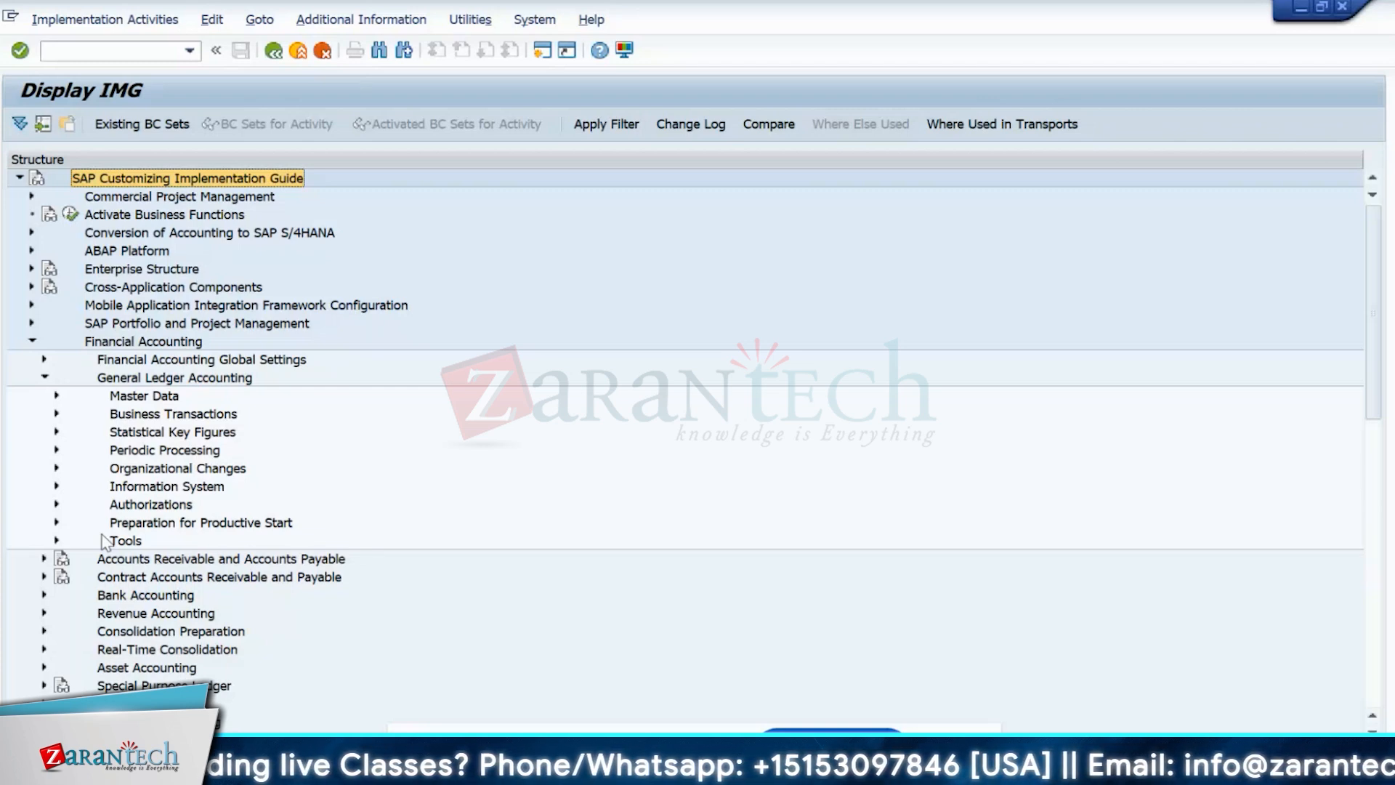
click(56, 413)
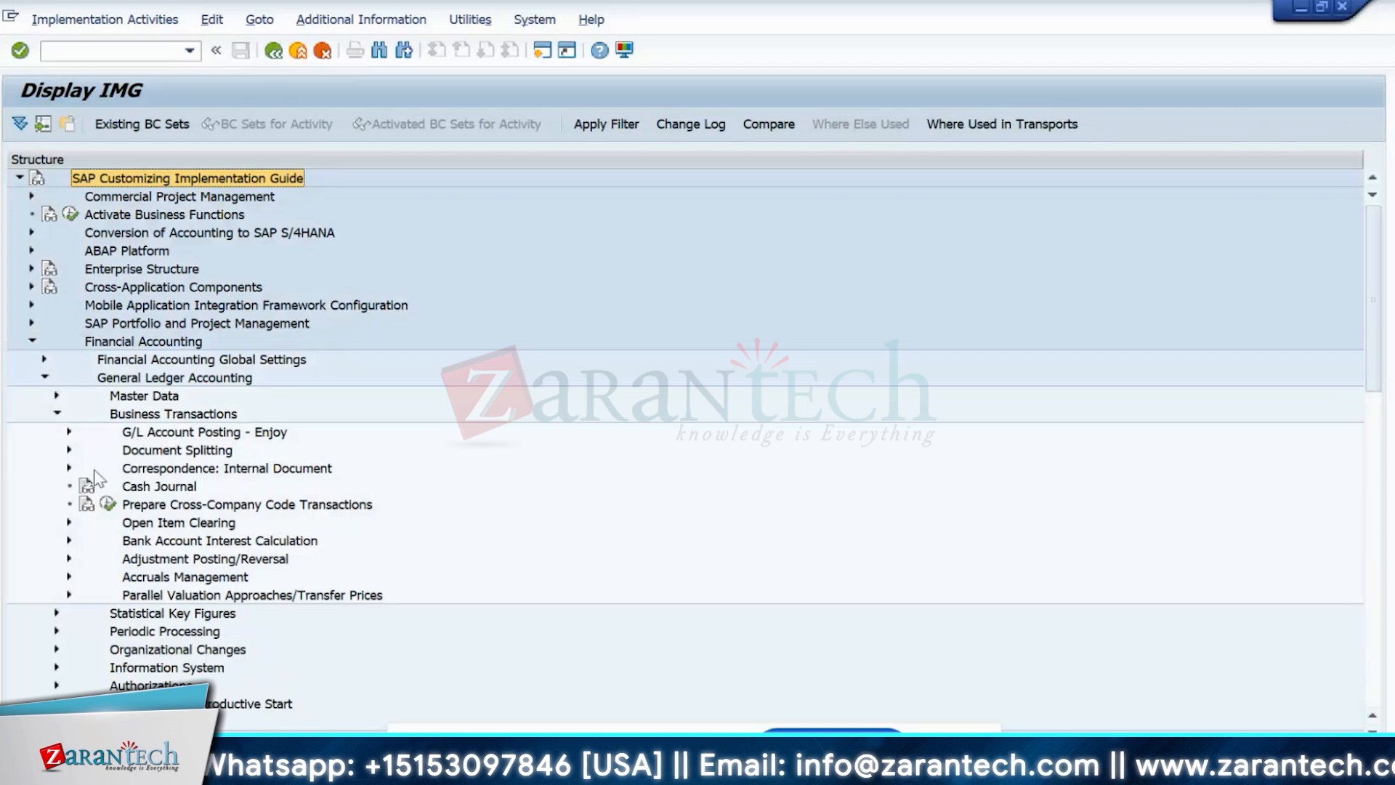
click(69, 450)
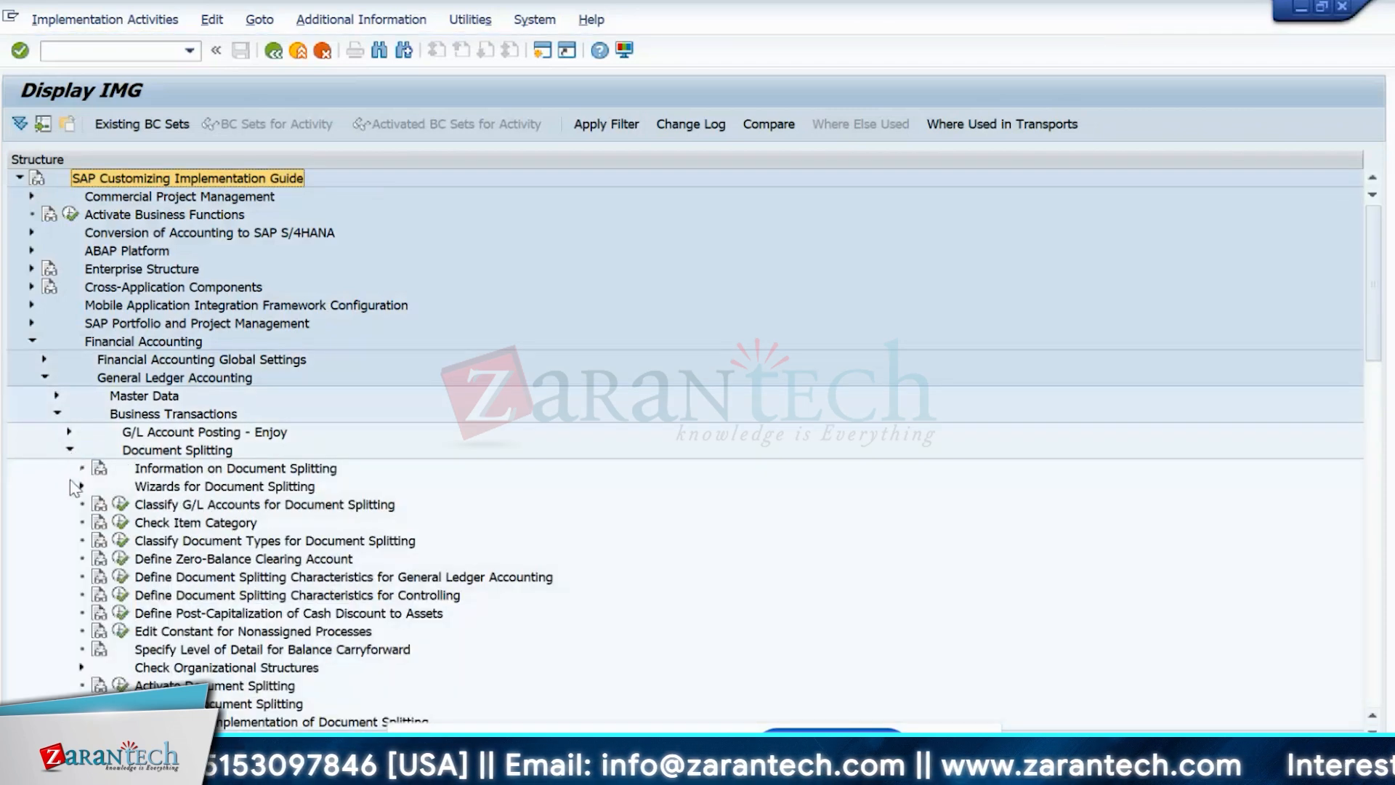
scroll(143, 675, down, 1)
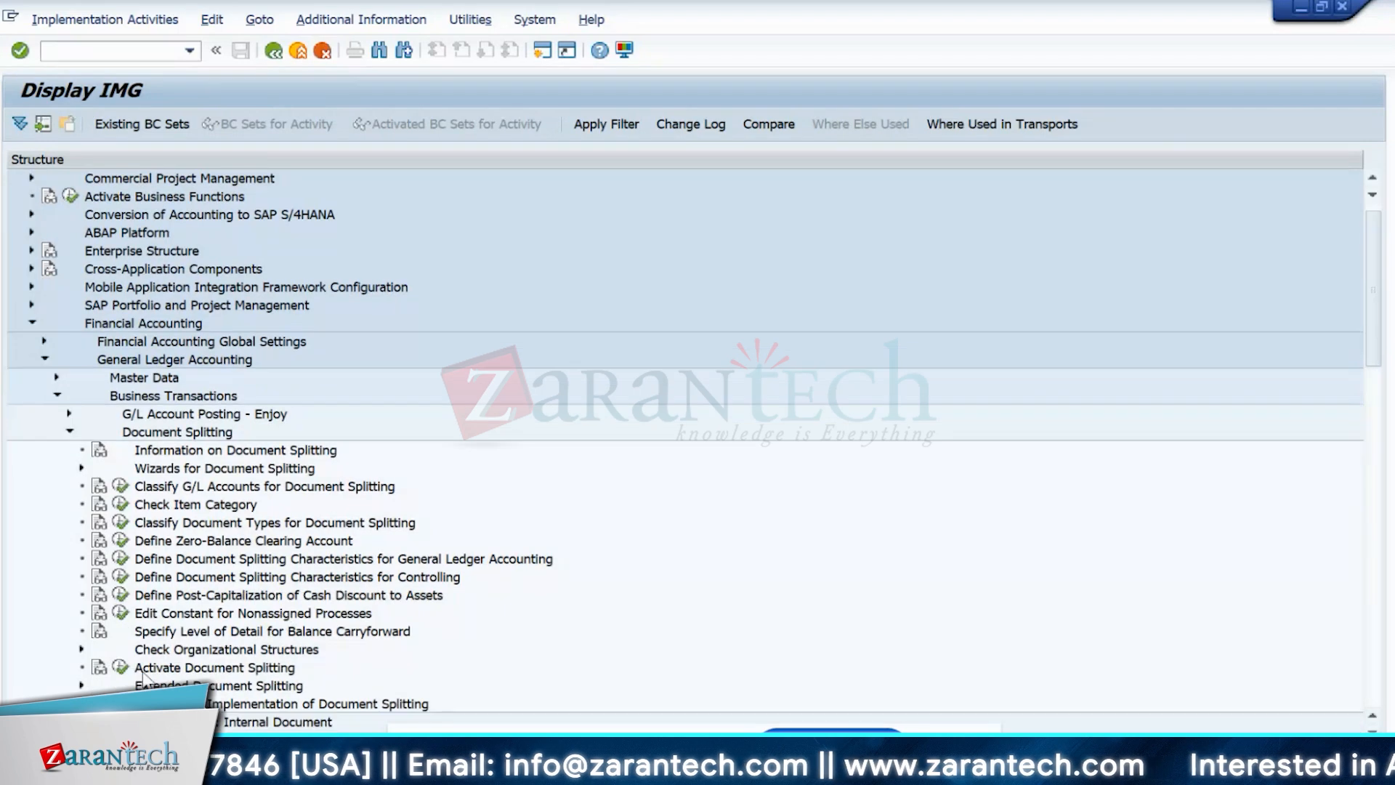
click(121, 667)
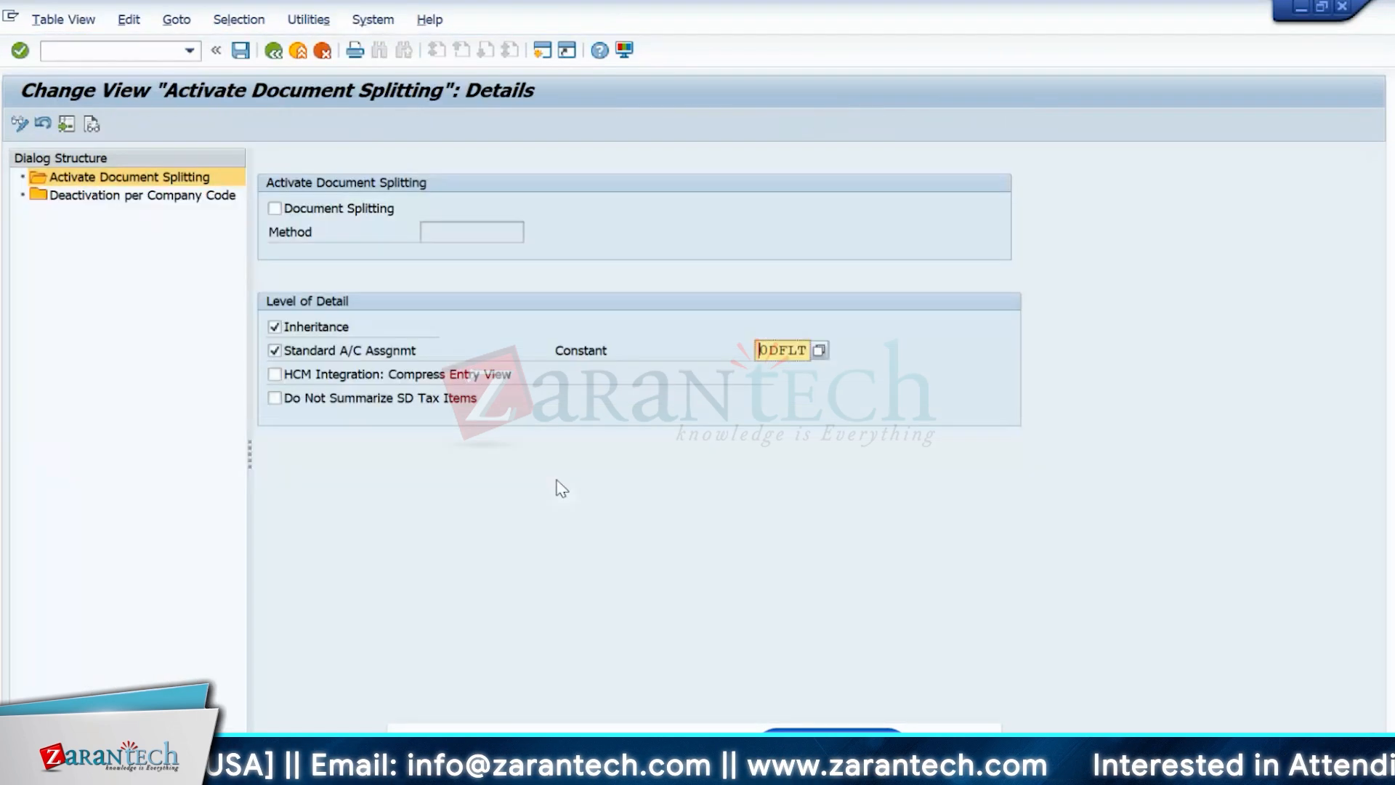
- Set document splitting to Inactive for company code IN10 in Deactivation per Company Code, and leave the customizing
double_click(94, 196)
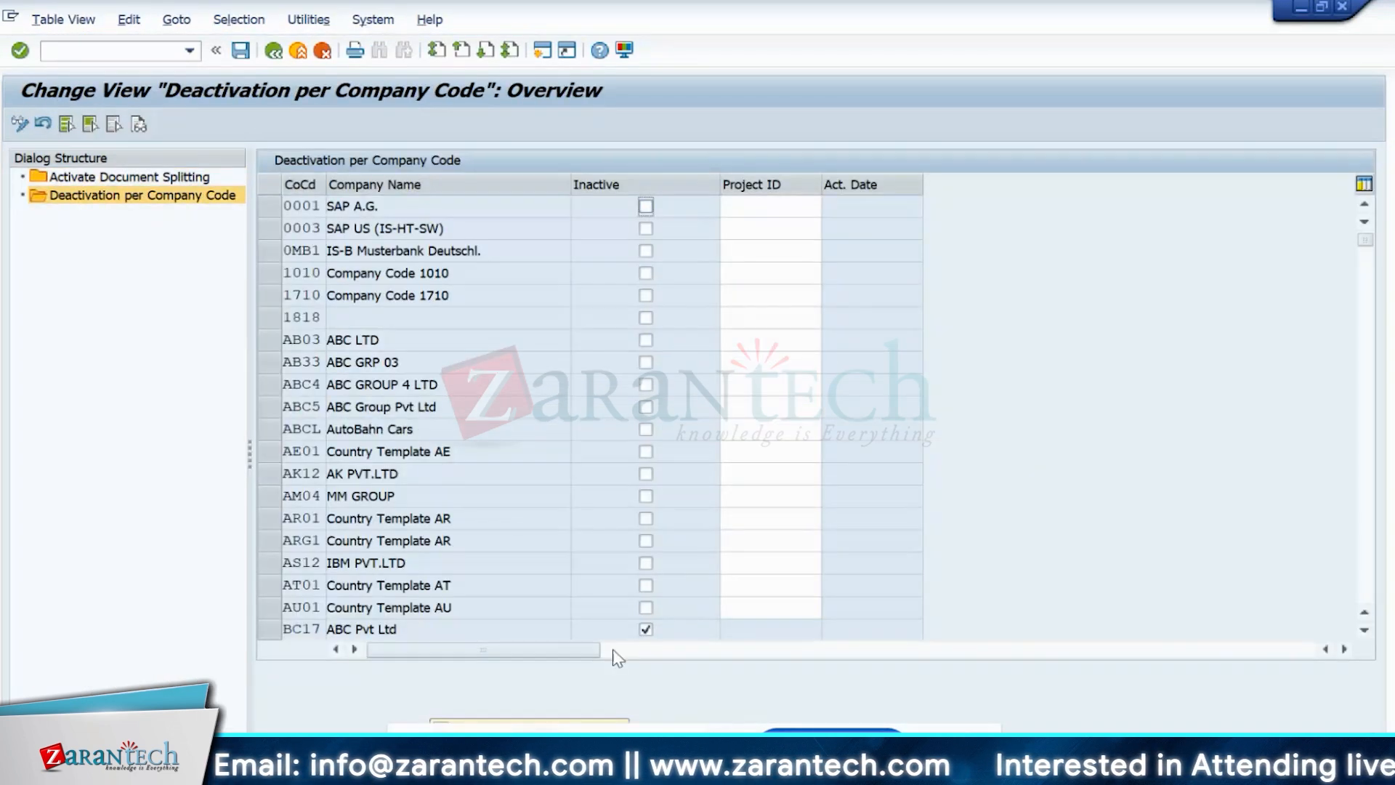
scroll(614, 652, down, 1)
click(529, 720)
text(s)
key(Return)
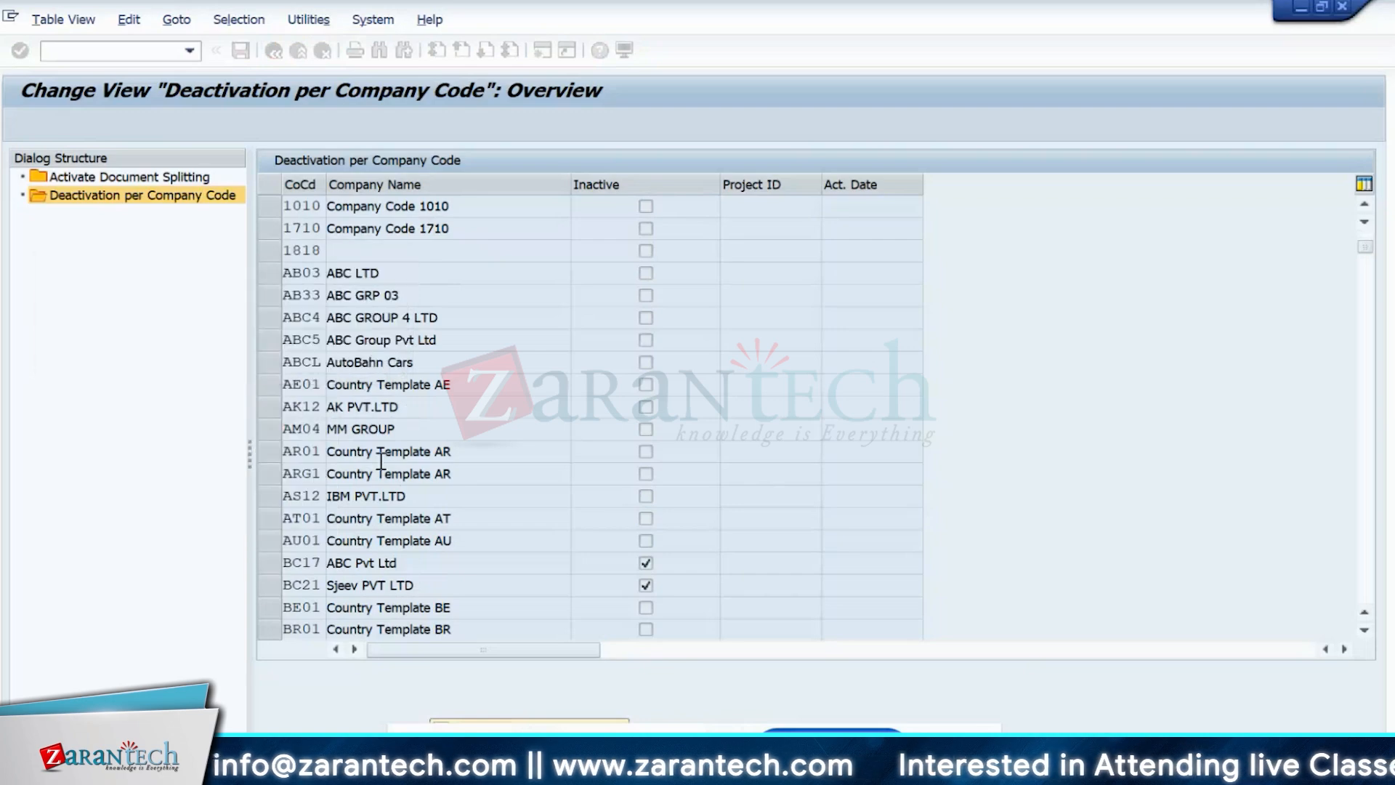
click(645, 206)
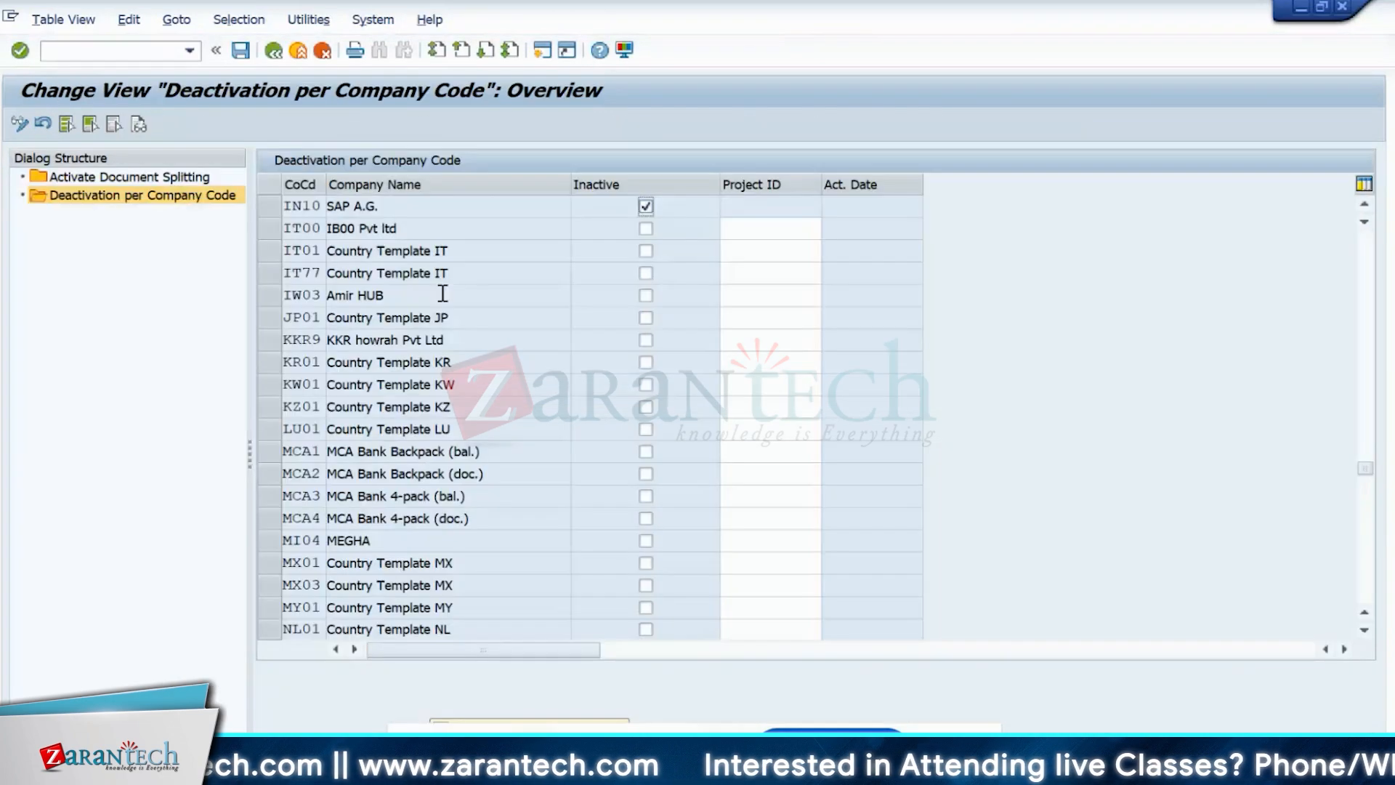
key(F3)
key(F3)
key(F3)
key(F3)
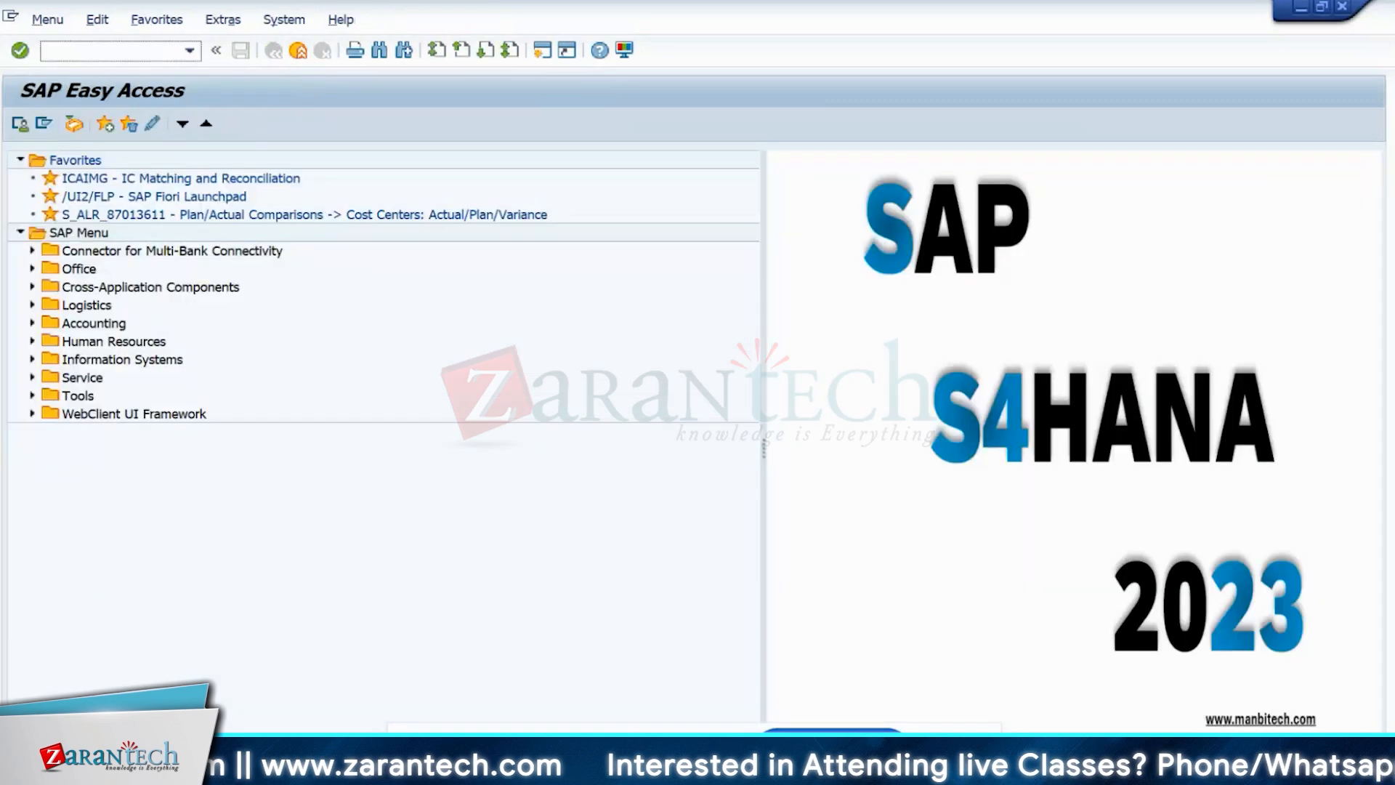
- Rerun the customizing check with the values from the previous error, and return to its selection screen
click(948, 746)
mouse_move(844, 775)
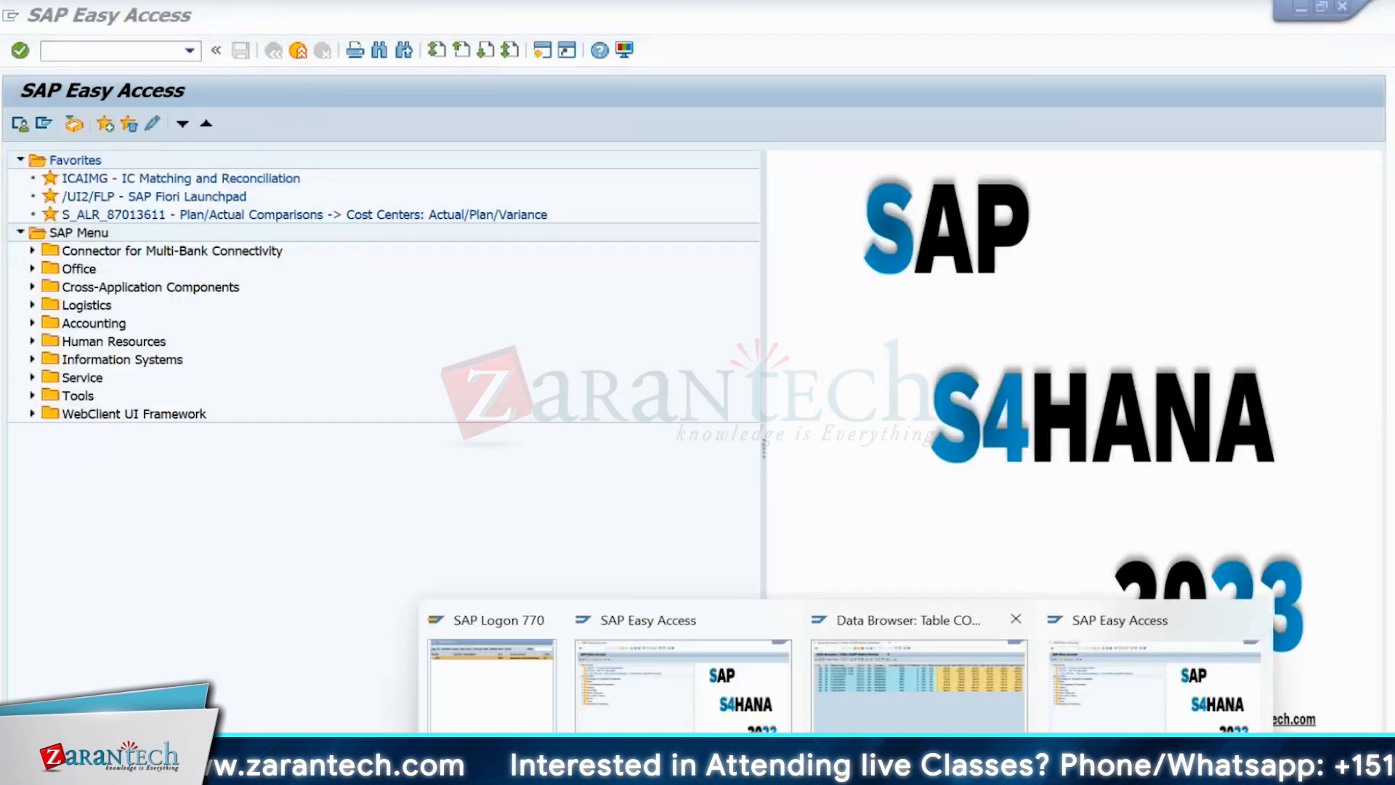
click(189, 51)
click(149, 86)
key(Return)
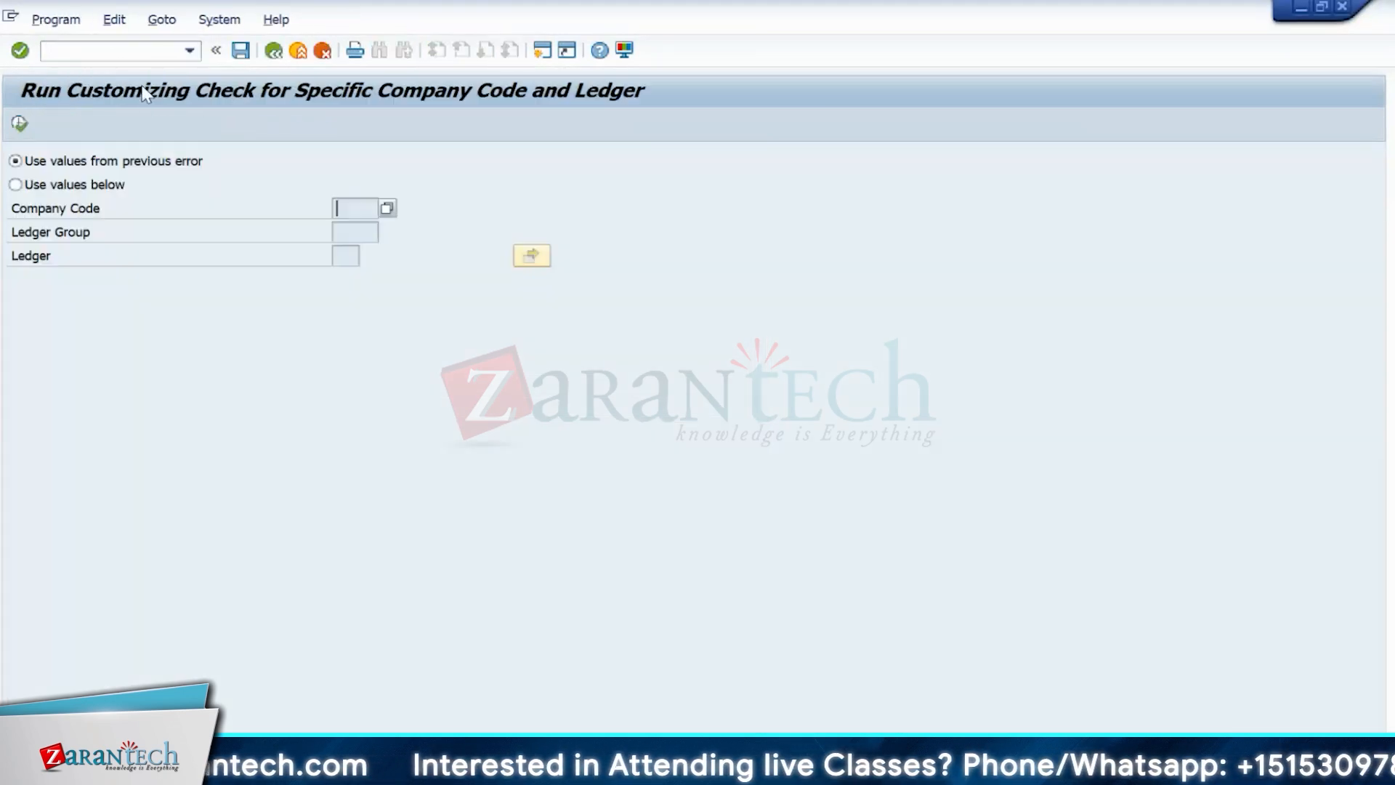
mouse_move(844, 774)
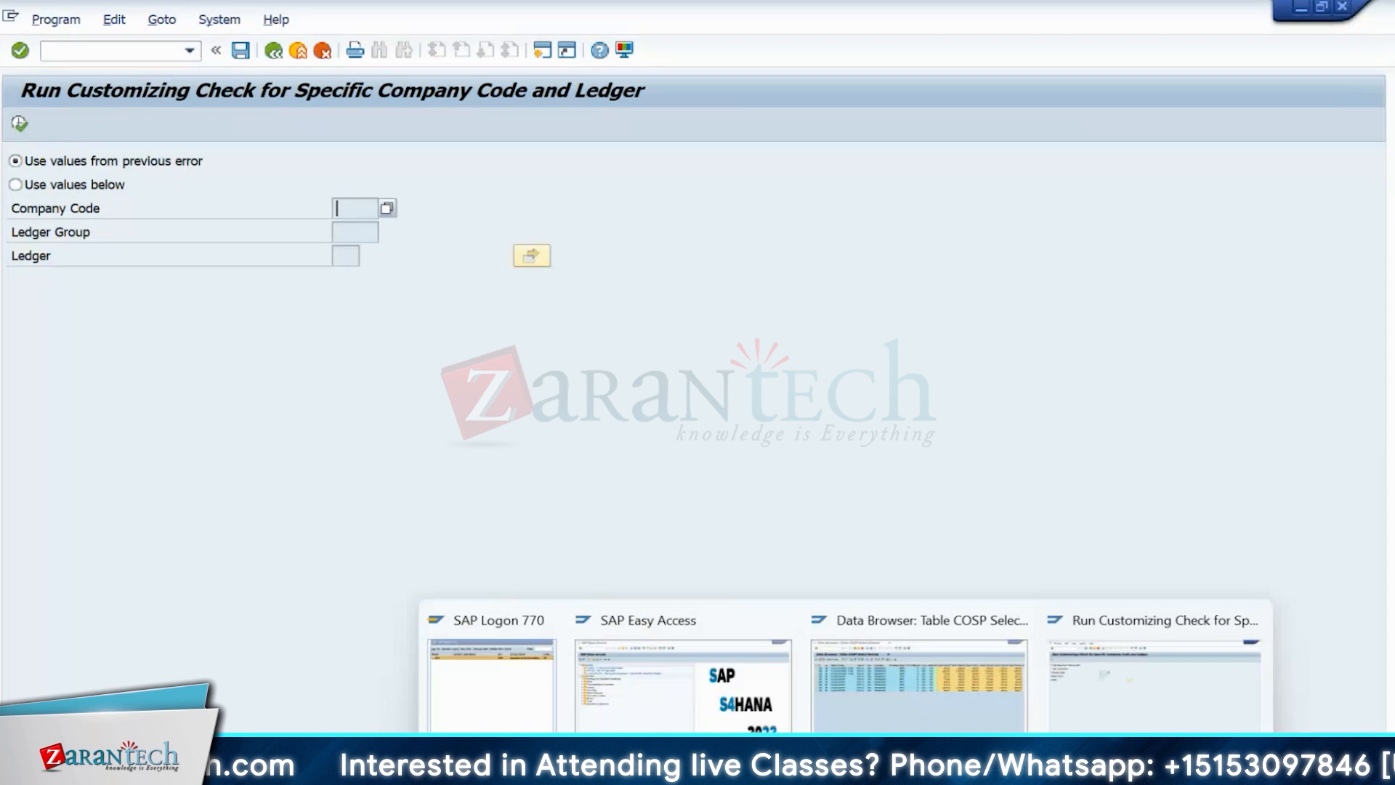
click(1098, 730)
click(20, 124)
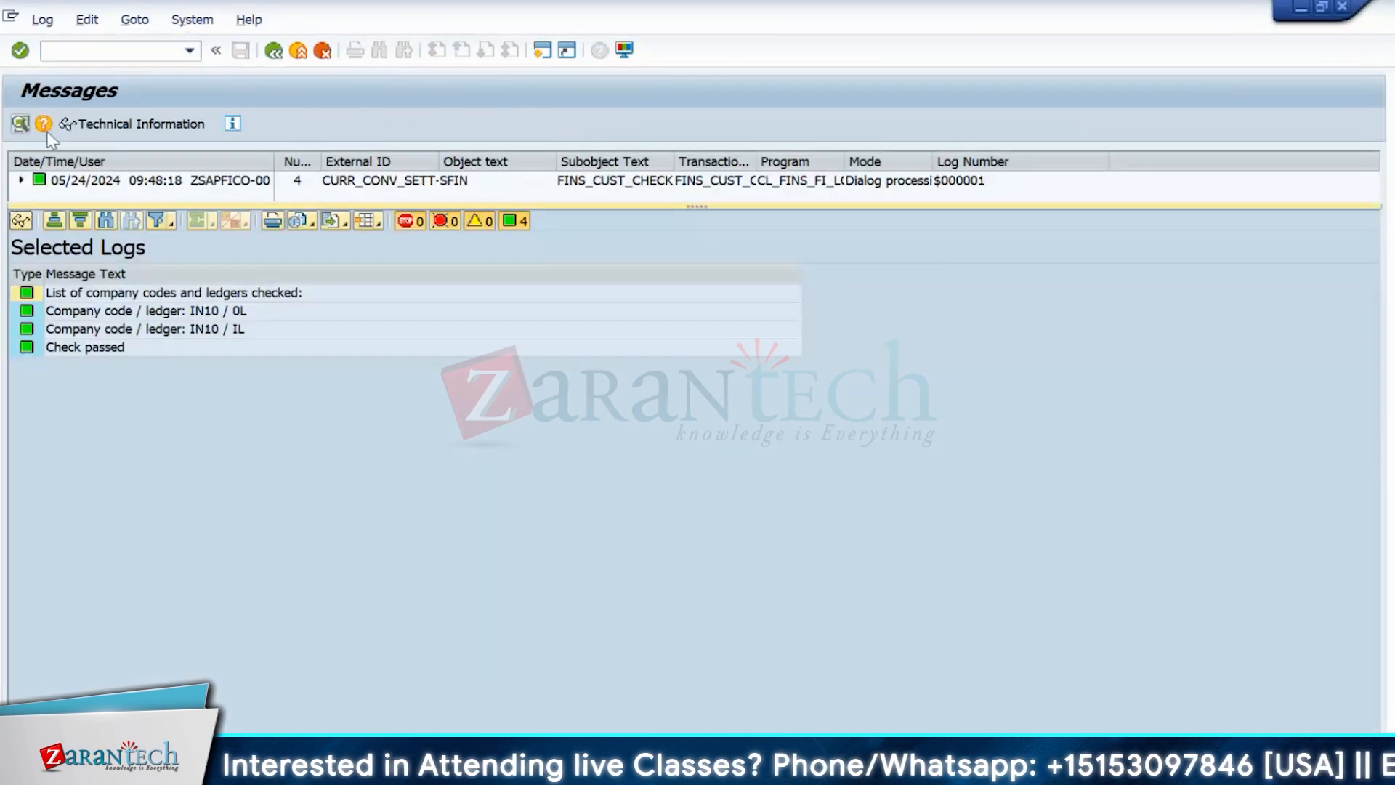
click(273, 51)
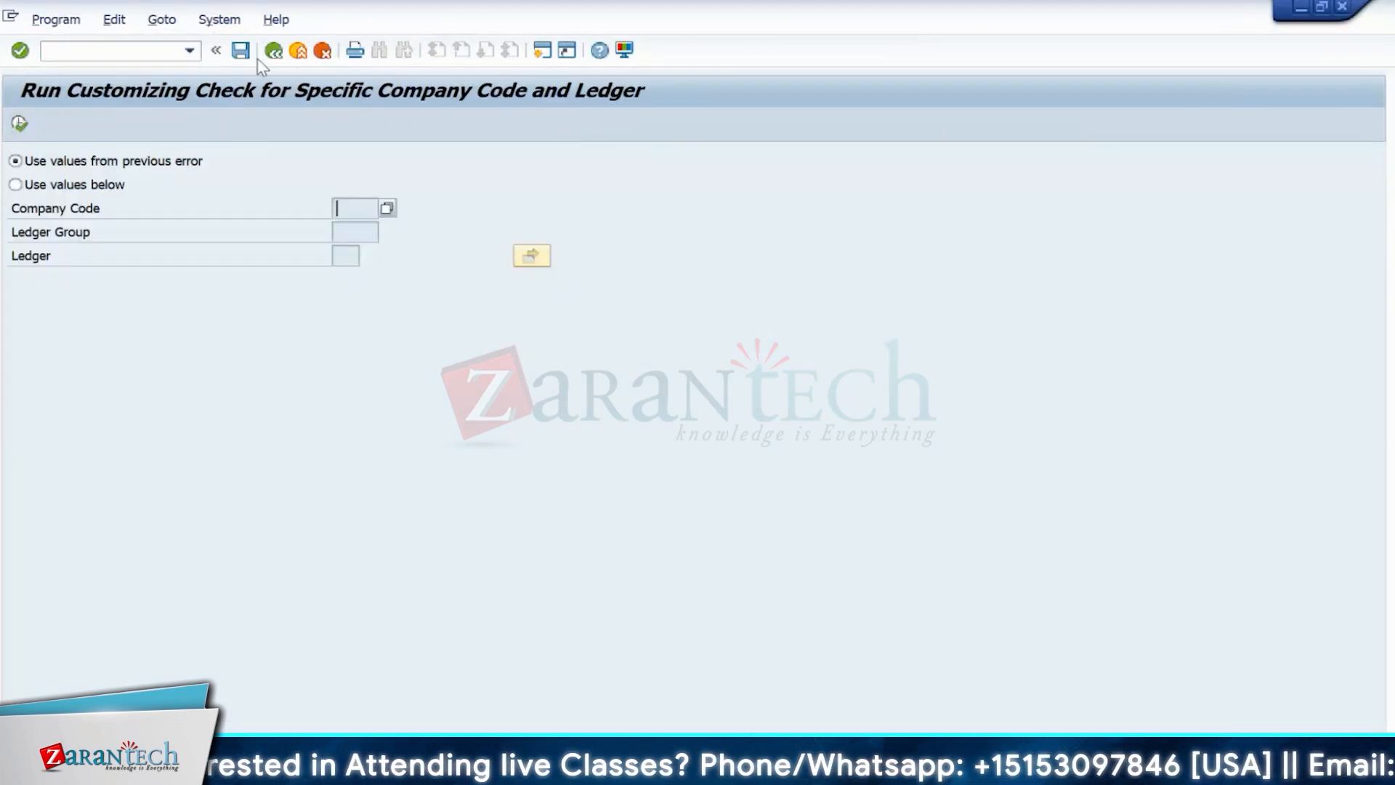
- Run the customizing check with the values entered for company code IN10, and leave the resulting log
click(54, 188)
click(354, 208)
text(IN10)
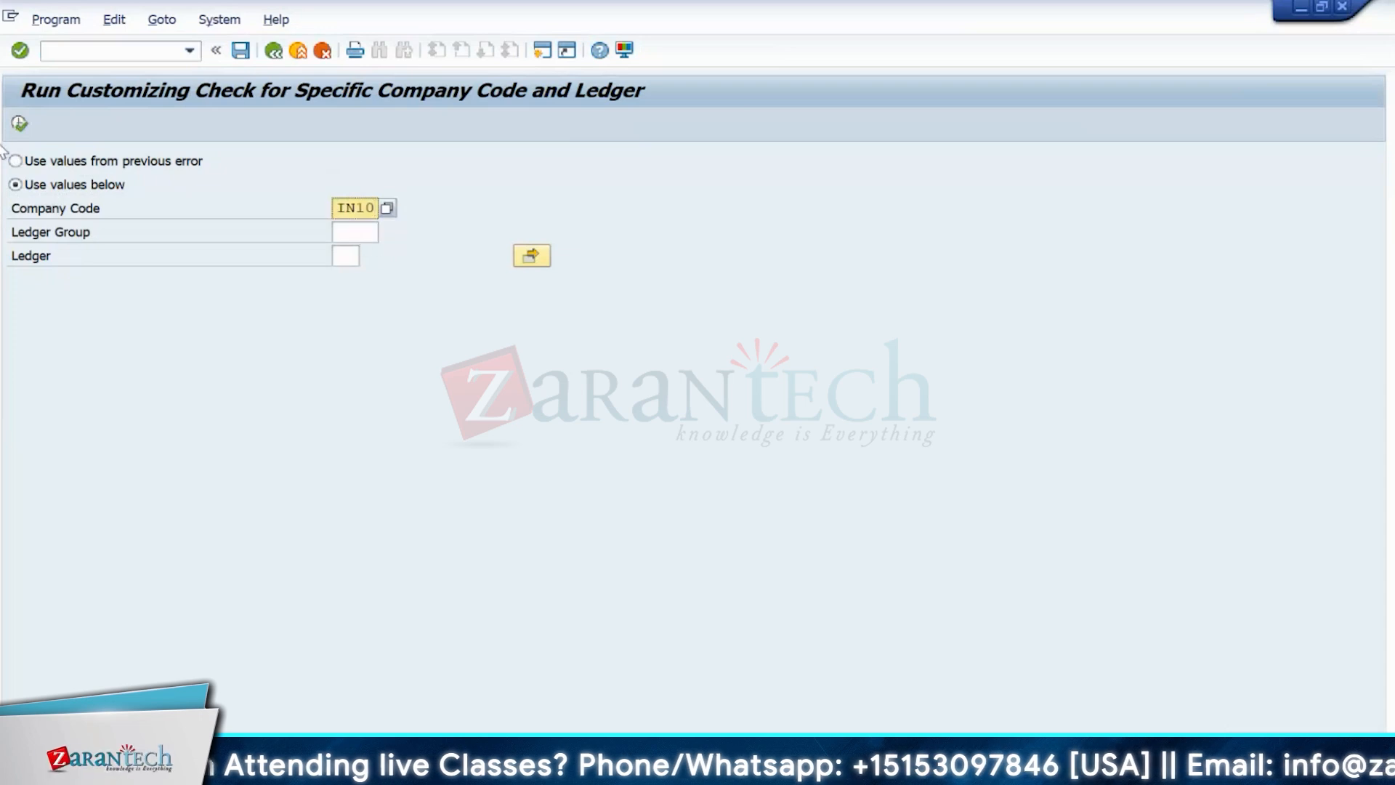
click(20, 124)
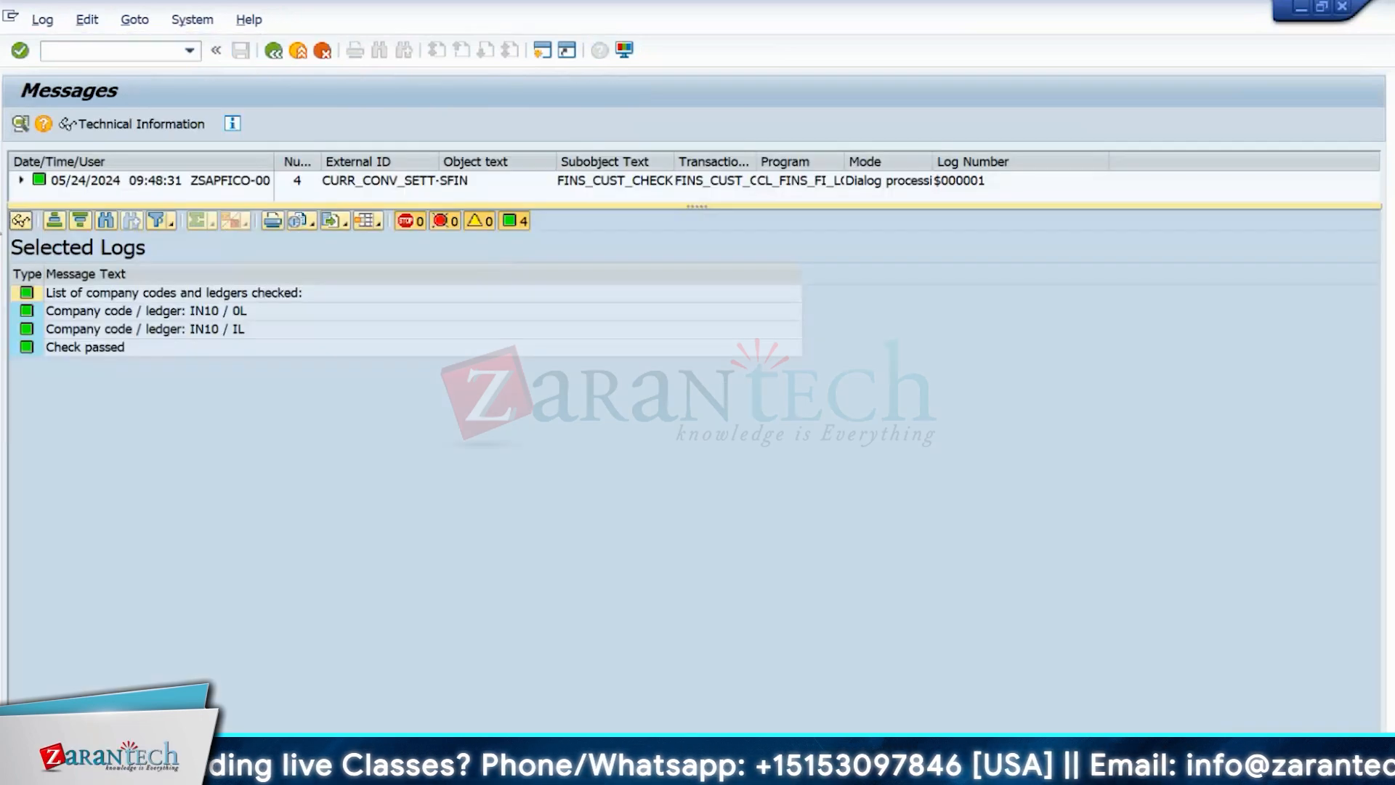
click(274, 53)
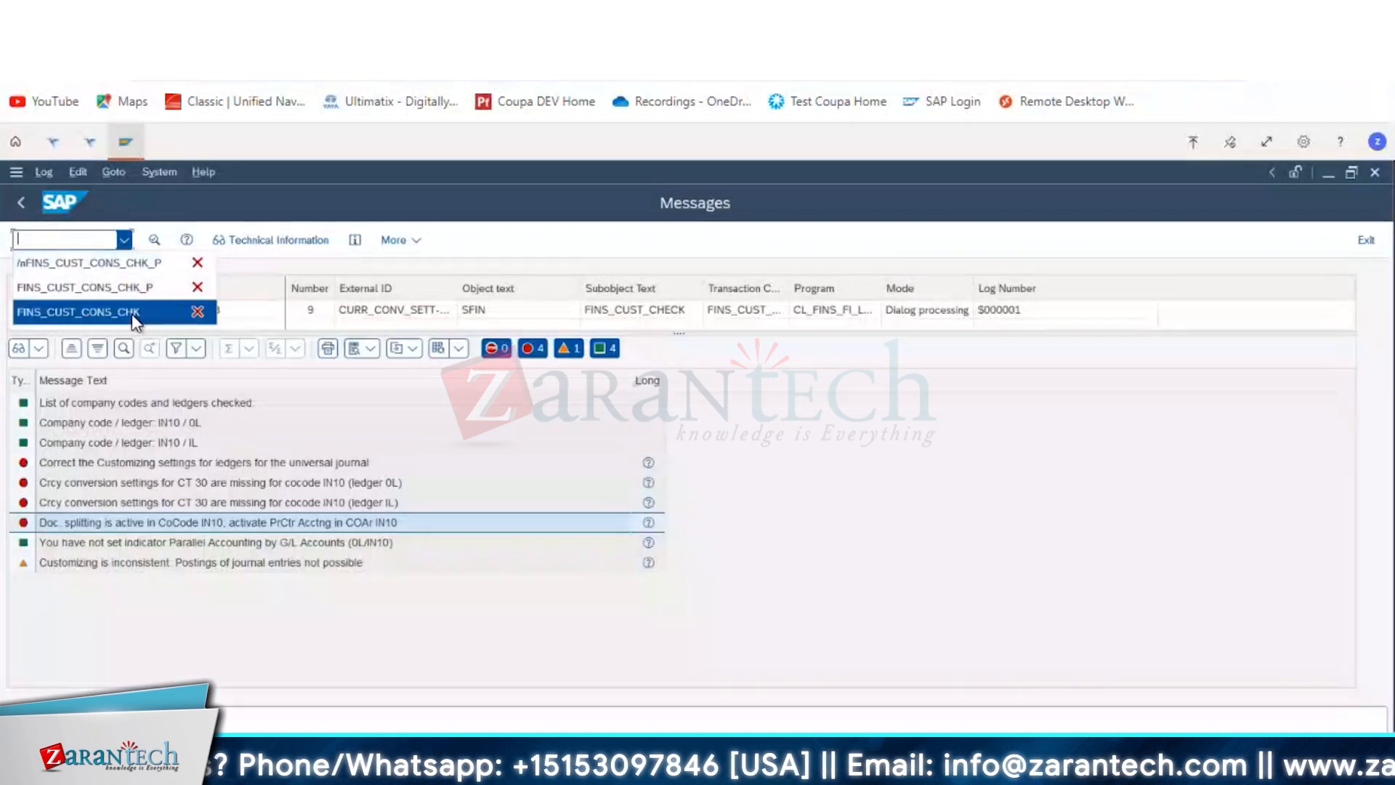
- Recall the transaction code FINS_CUST_CONS_CHK for another customizing check
click(132, 312)
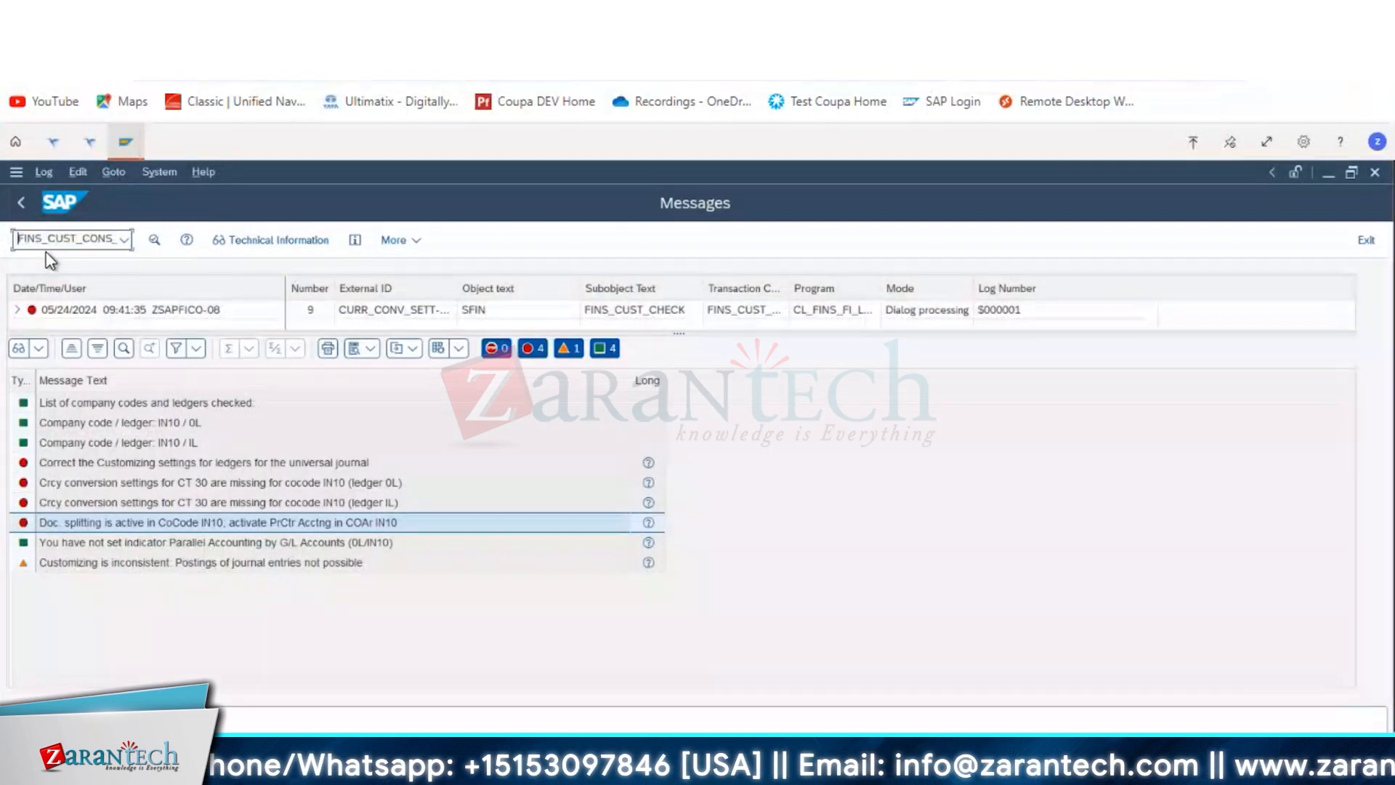
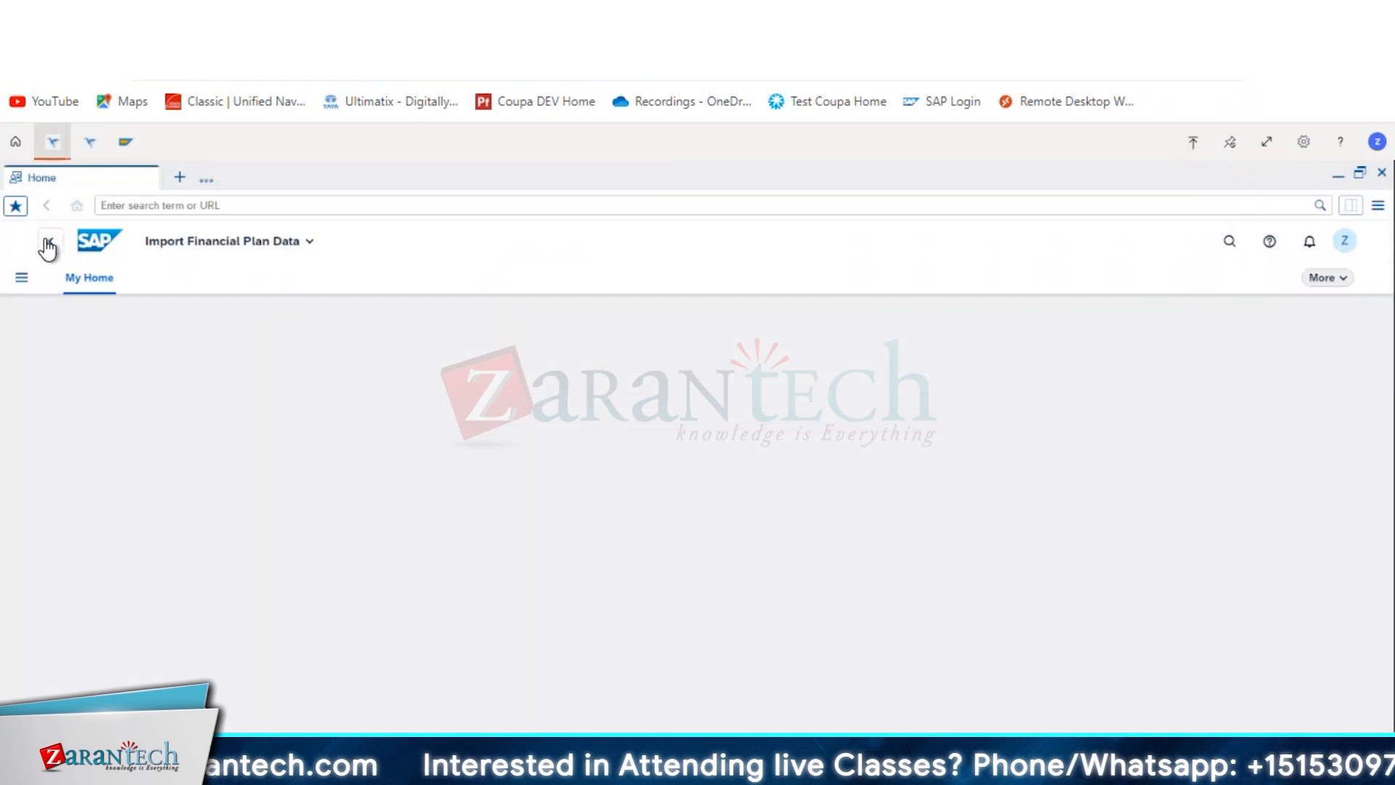
- Search the Fiori apps for "import fin" and open Import Financial Plan Data
click(1227, 244)
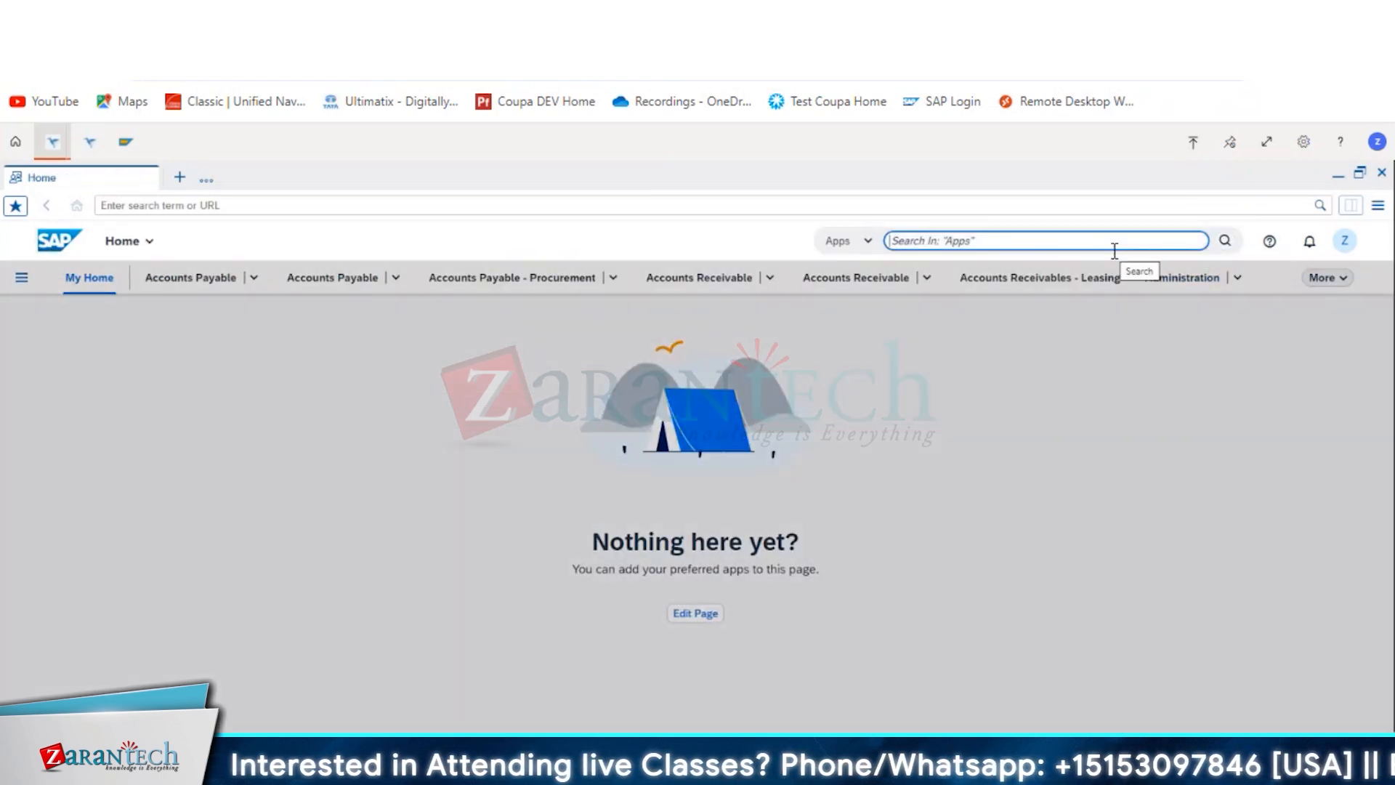
text(Import)
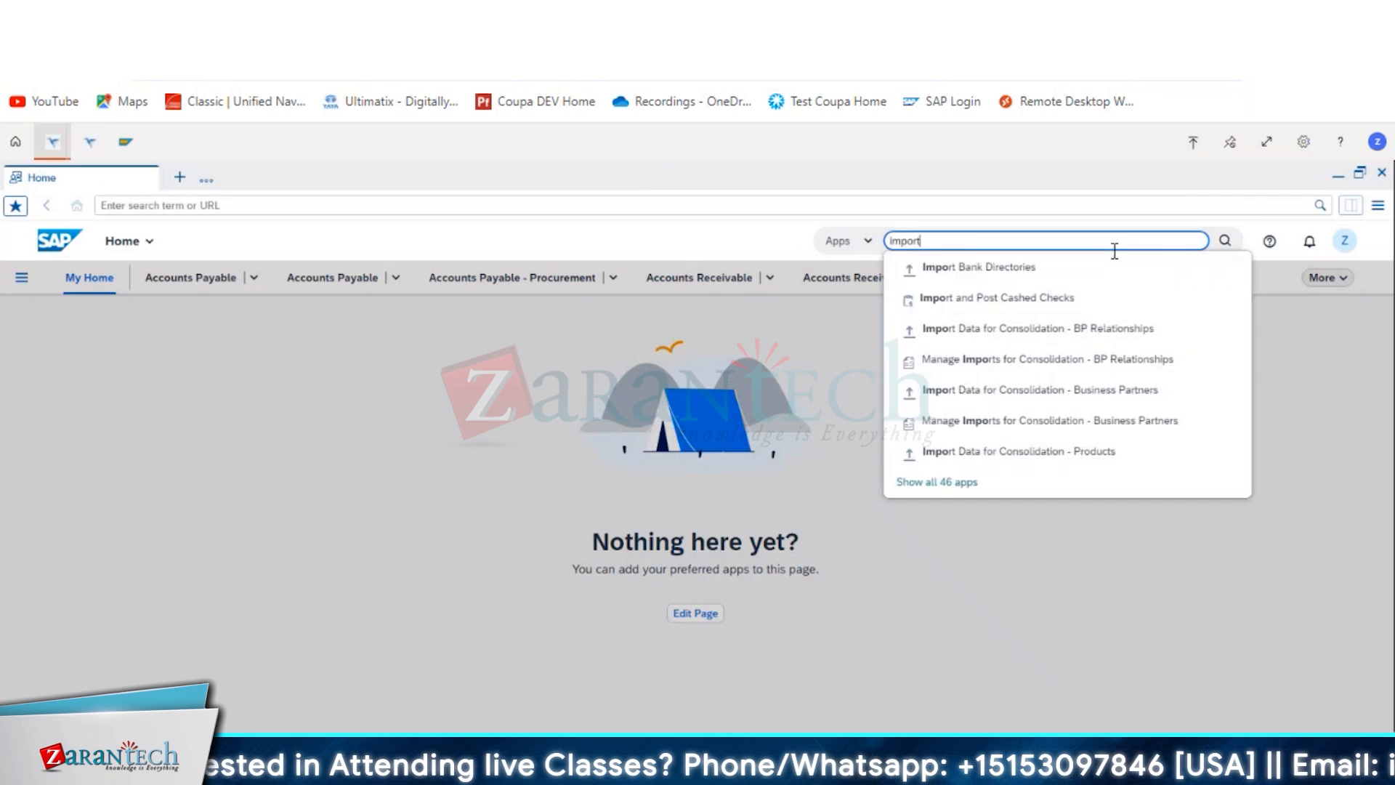
text( fin)
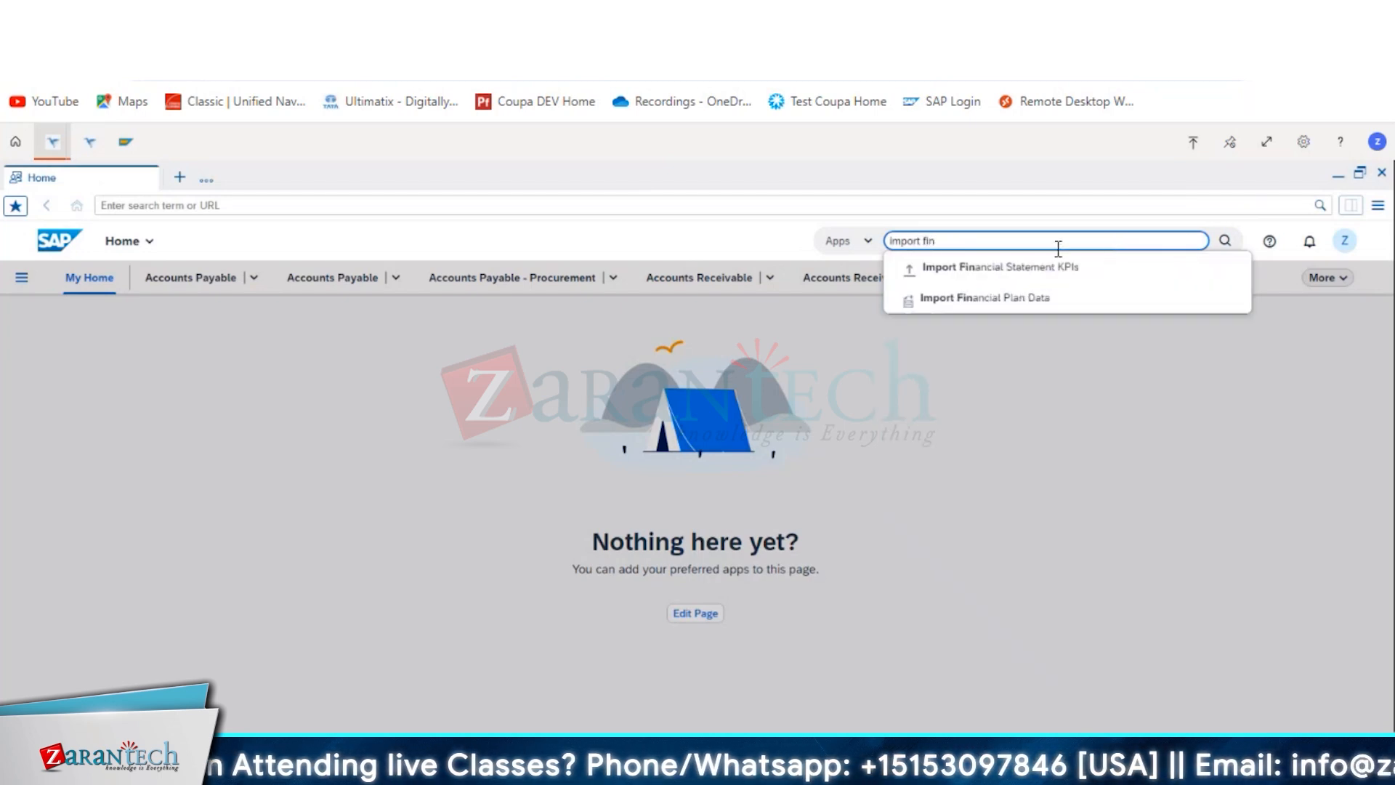
click(1017, 301)
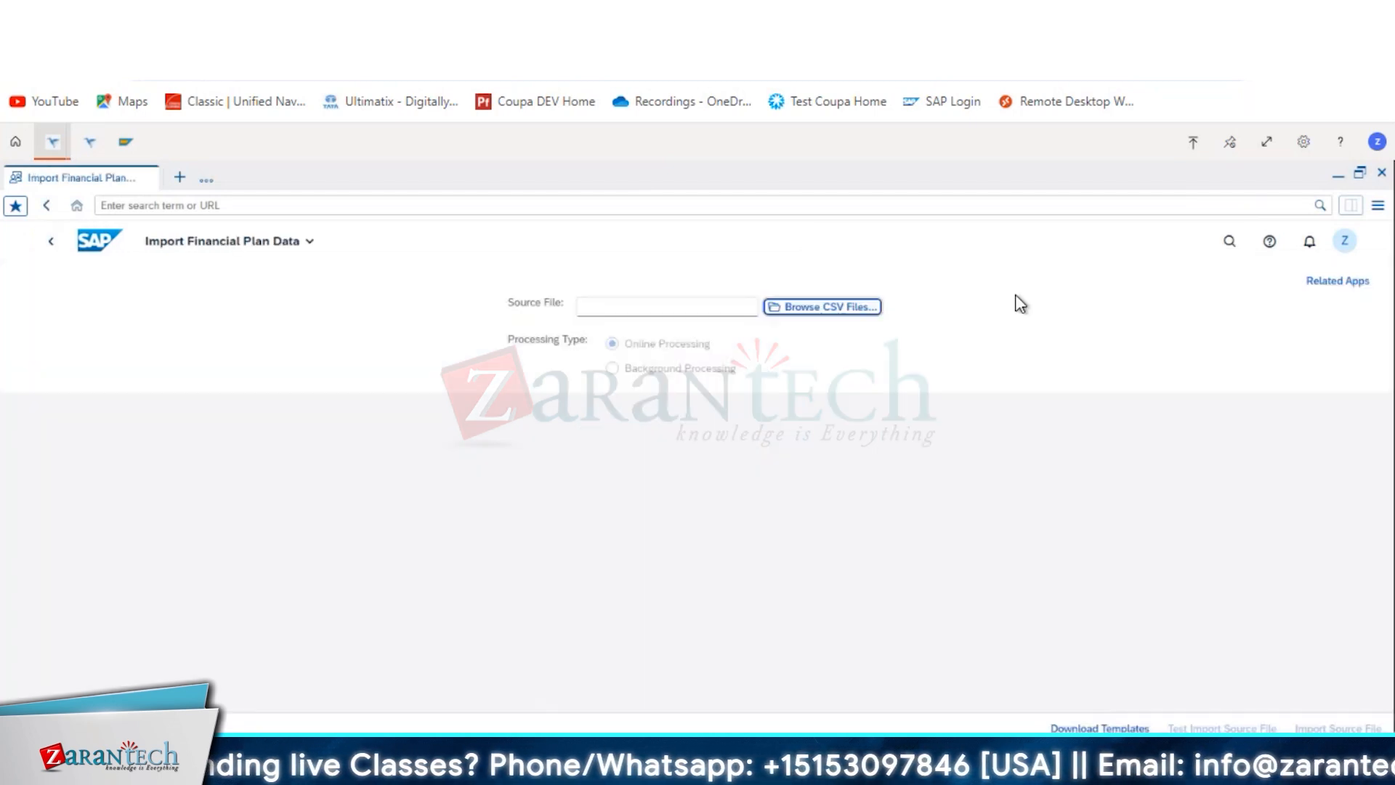
- Load TemplateForCostCenterPlanning (1) from Downloads as the source file and import its plan data
click(814, 311)
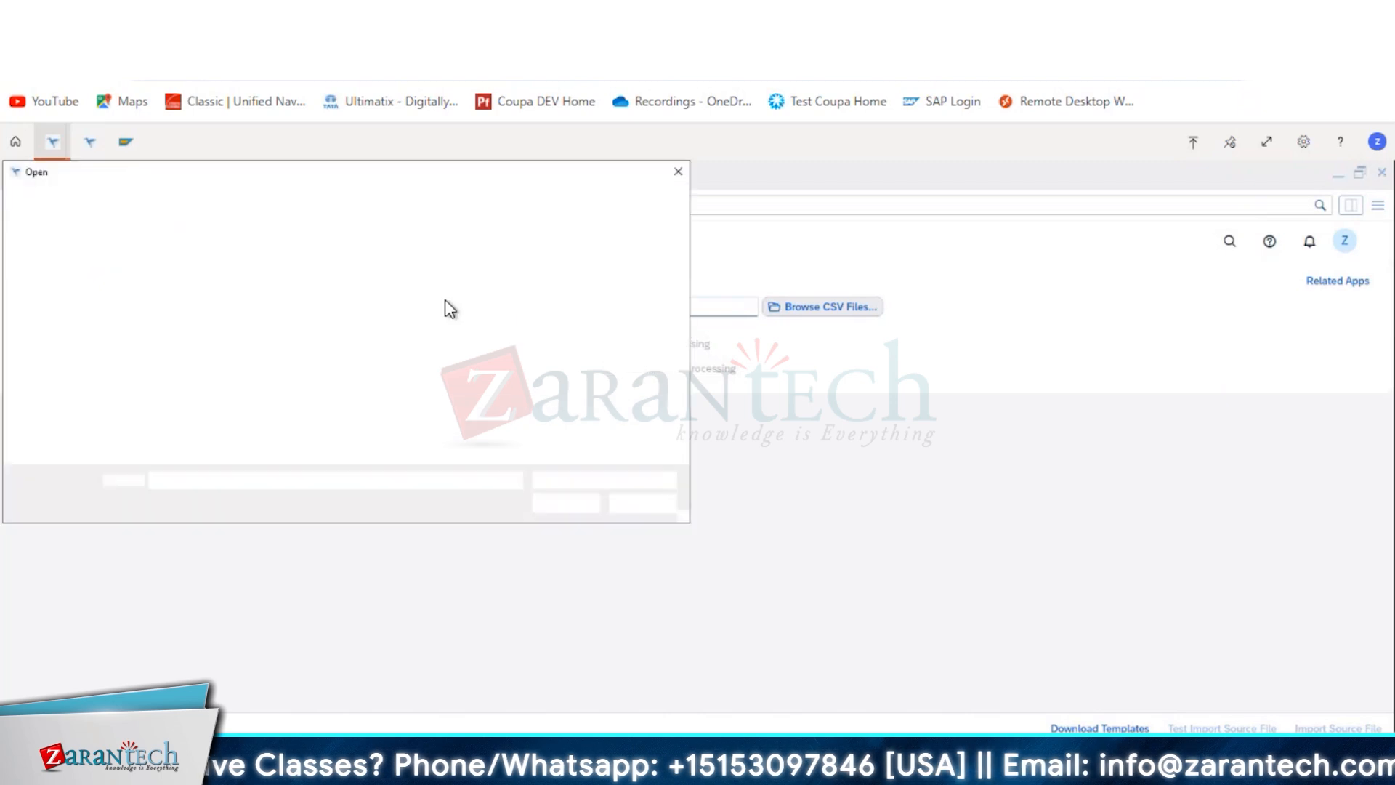
click(268, 267)
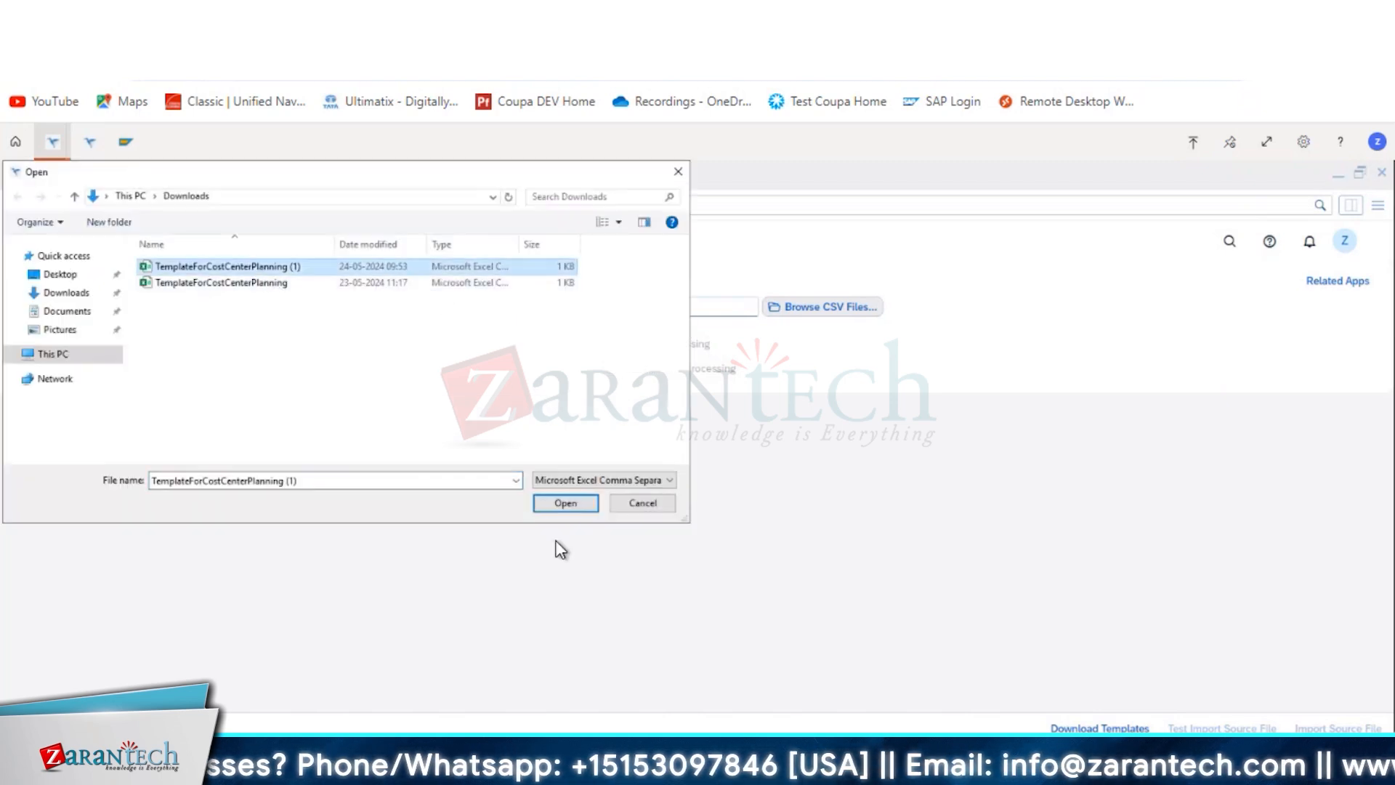
click(582, 503)
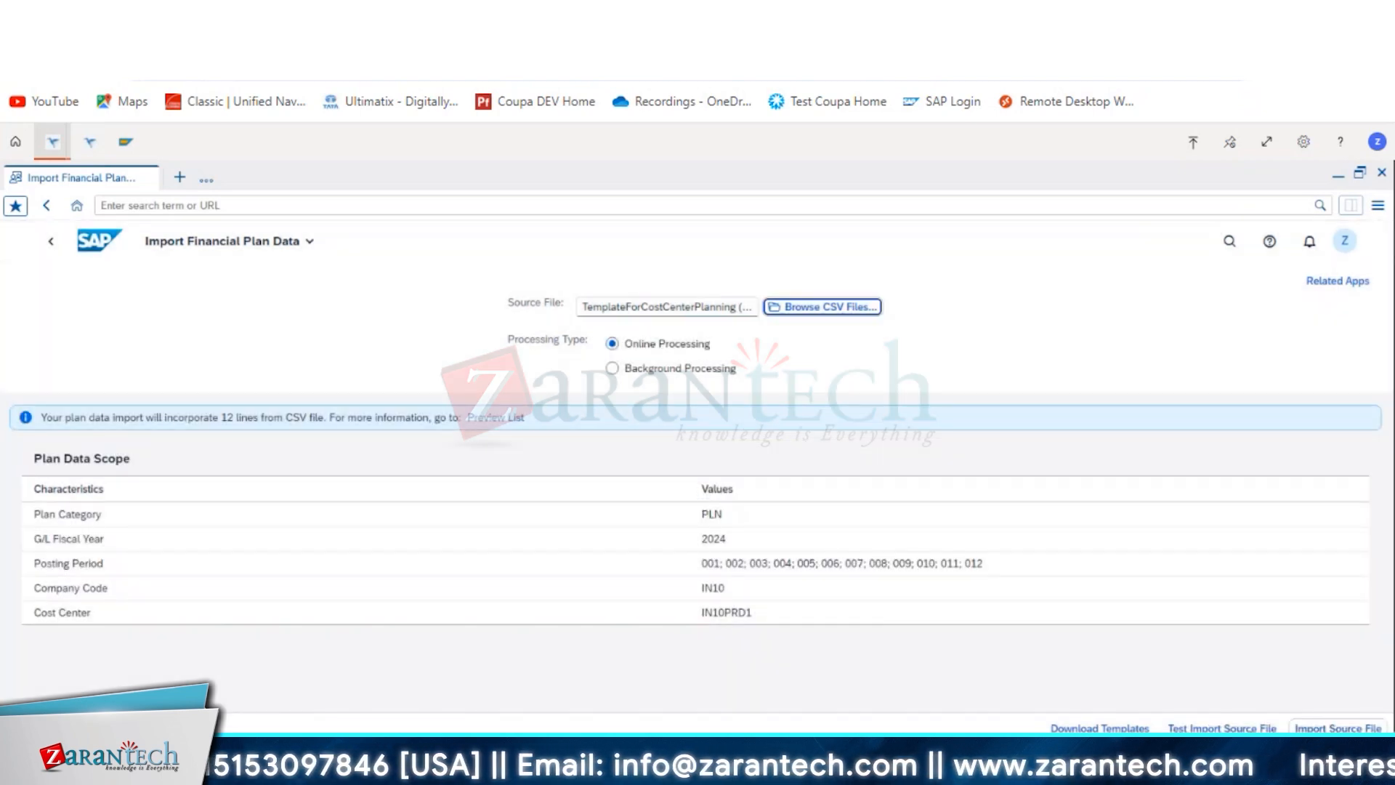
click(1313, 727)
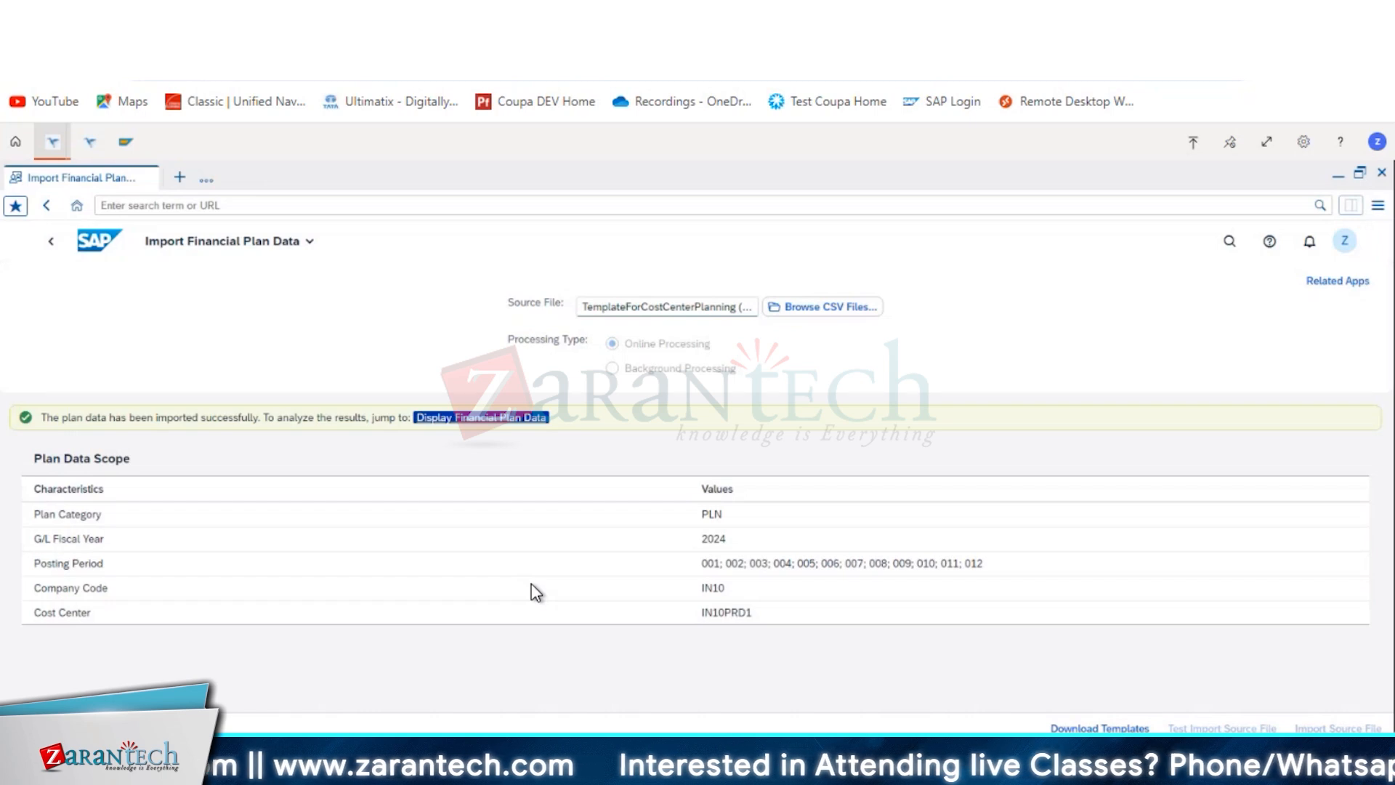
click(484, 420)
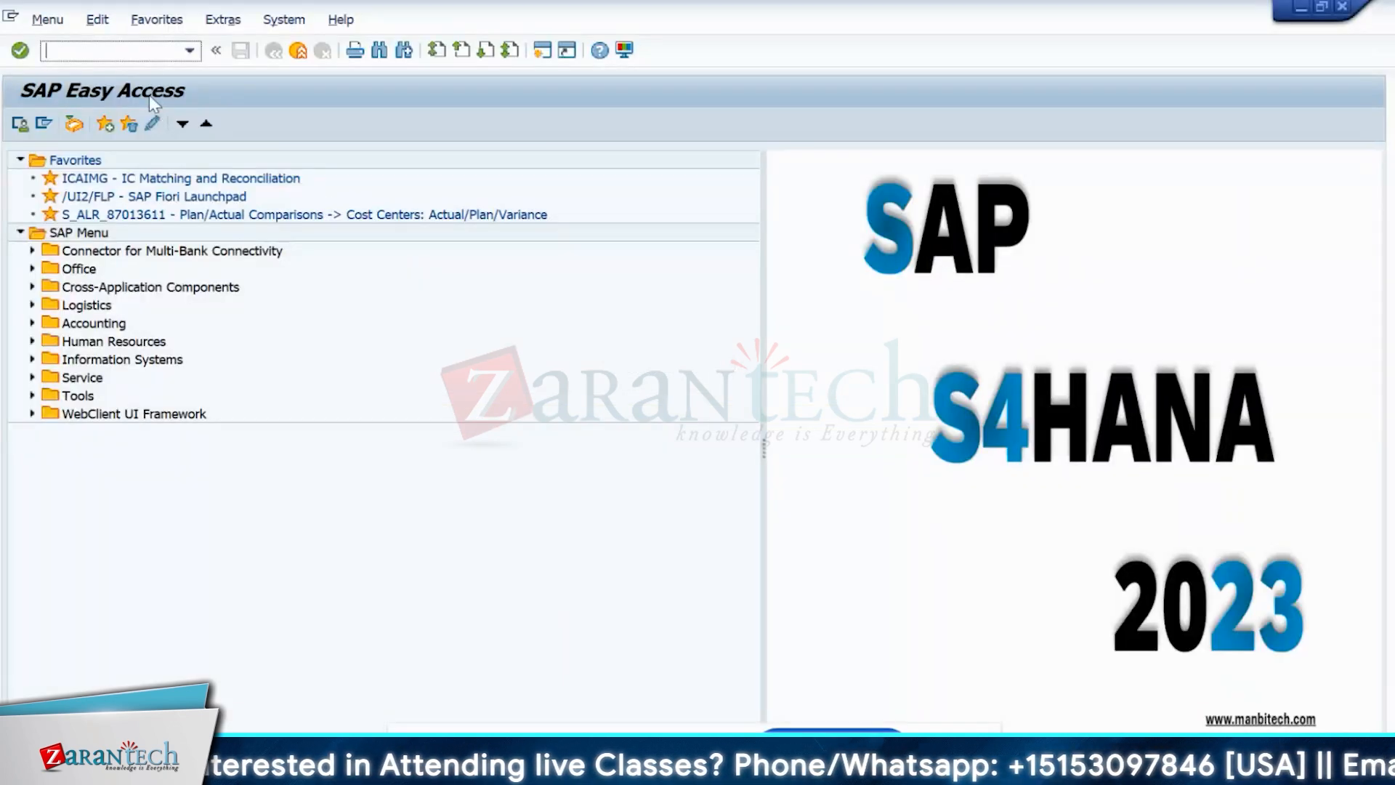
- In the SAP GUI session, start transaction SE16 and open the selection screen for table ACDOCP
text(se16)
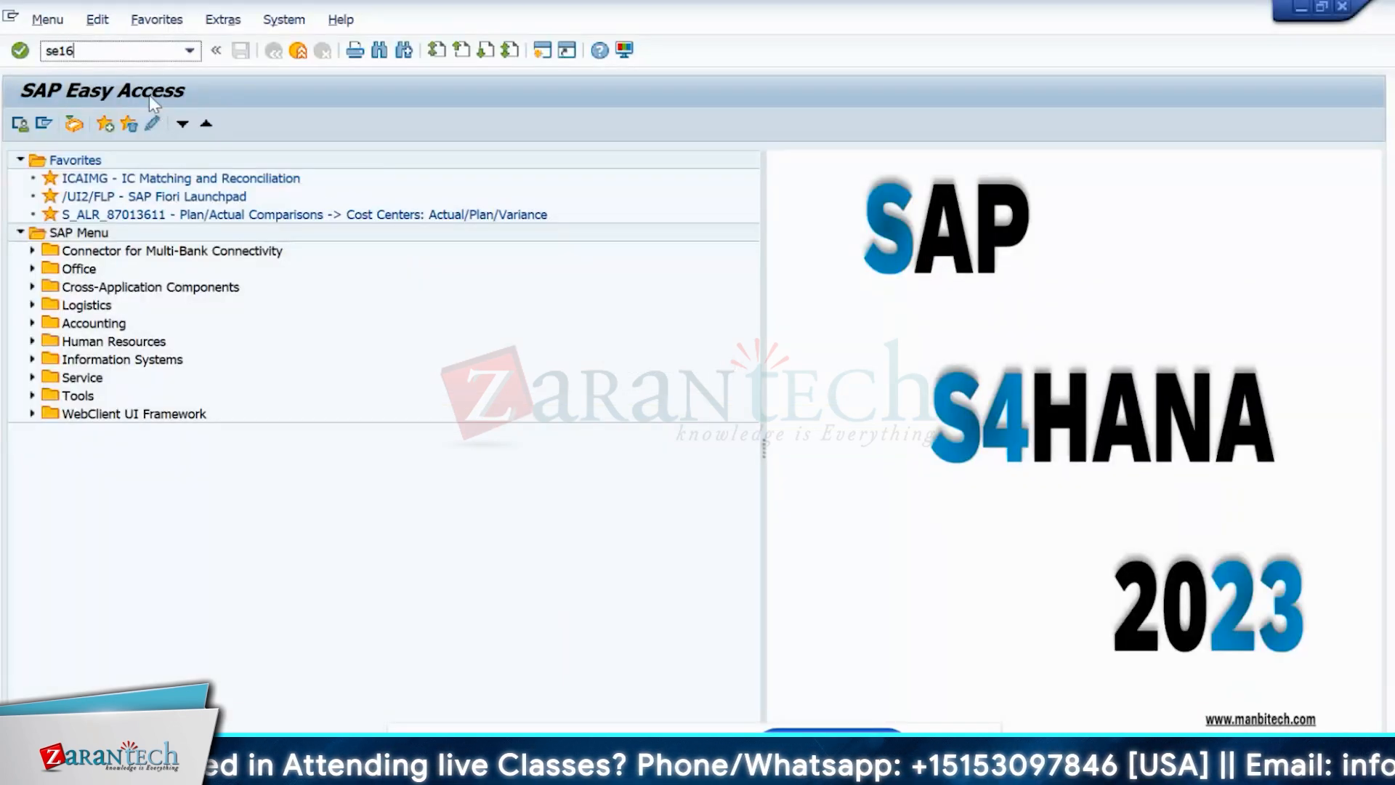
key(Return)
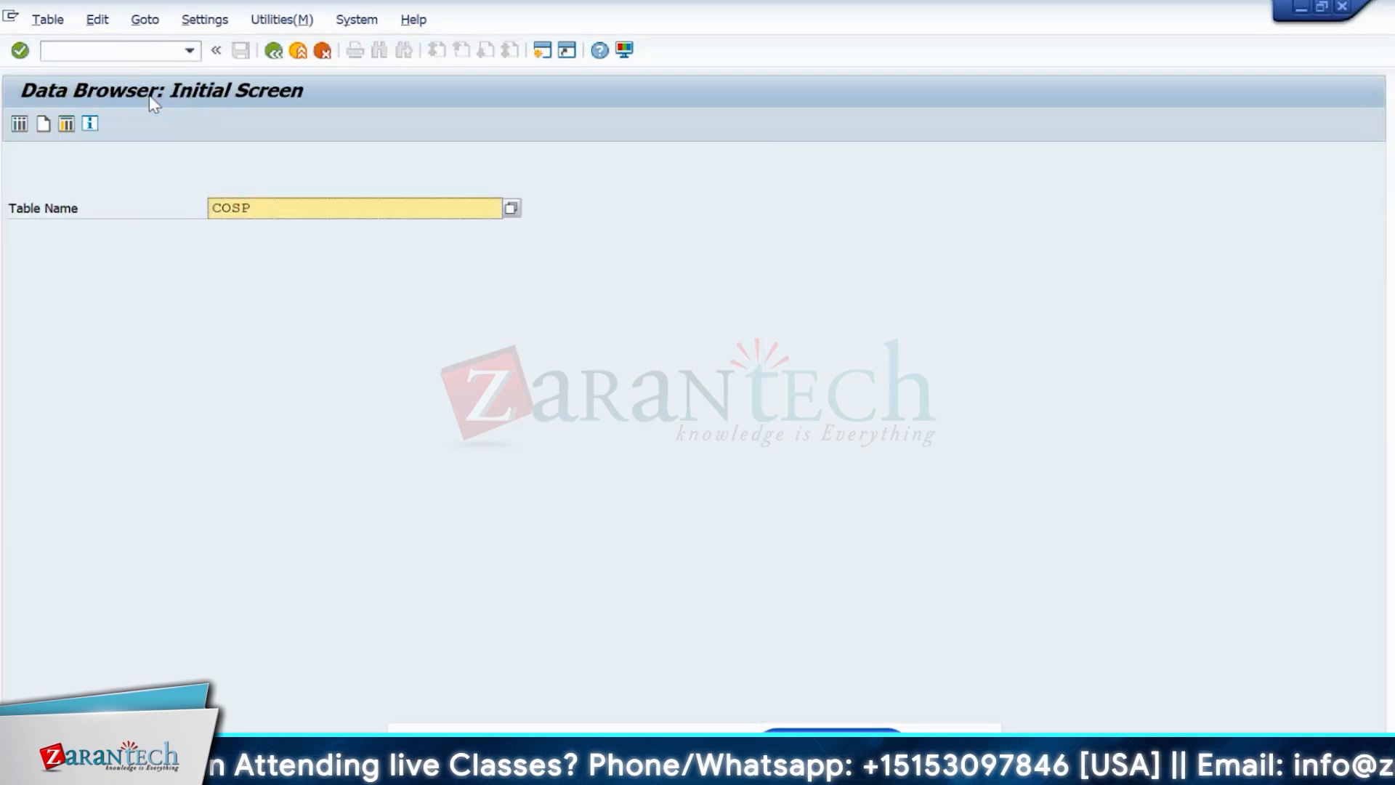
key(Delete)
key(Delete)
key(Delete)
key(Delete)
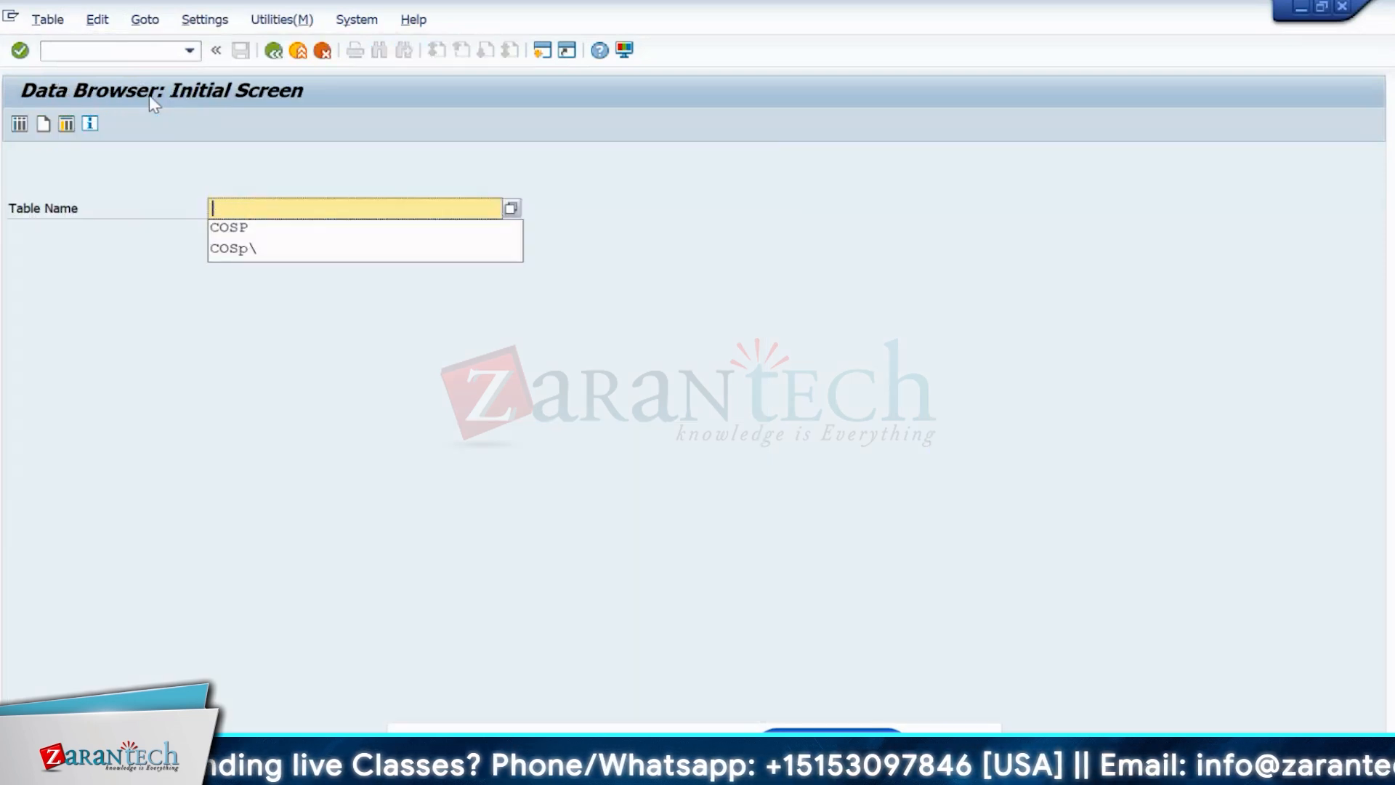
text(a)
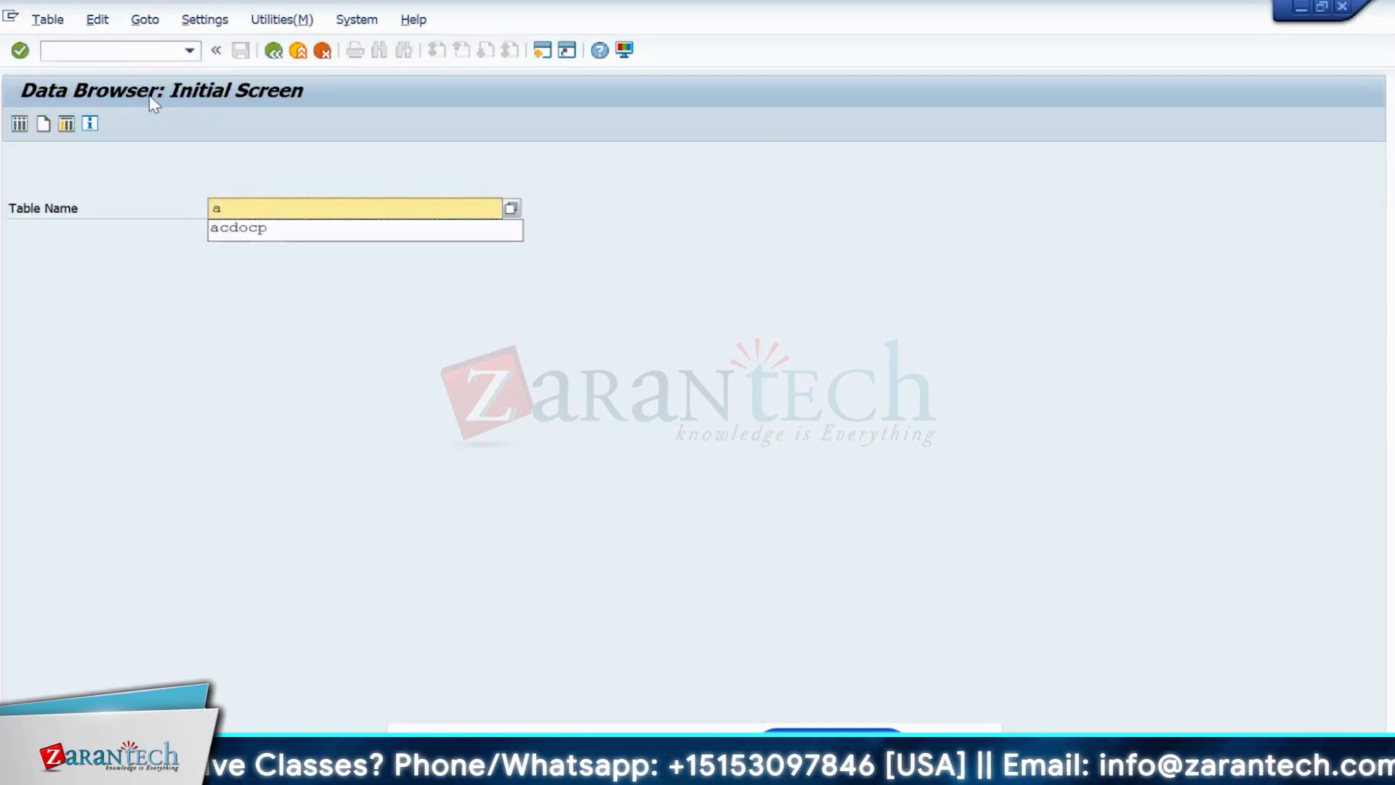
key(Down)
key(Return)
key(Return)
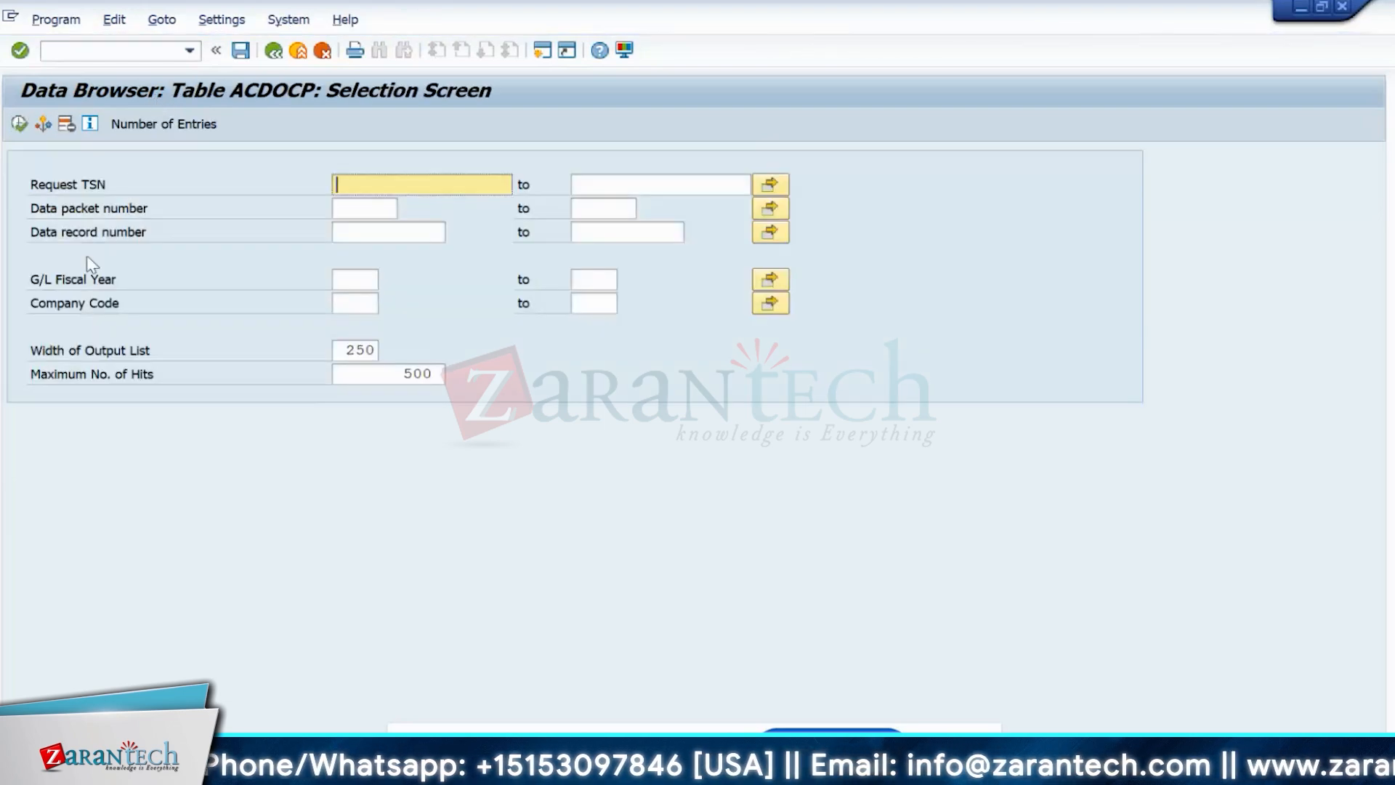
- Display the ACDOCP table entries for company code IN10
click(357, 303)
text(in10)
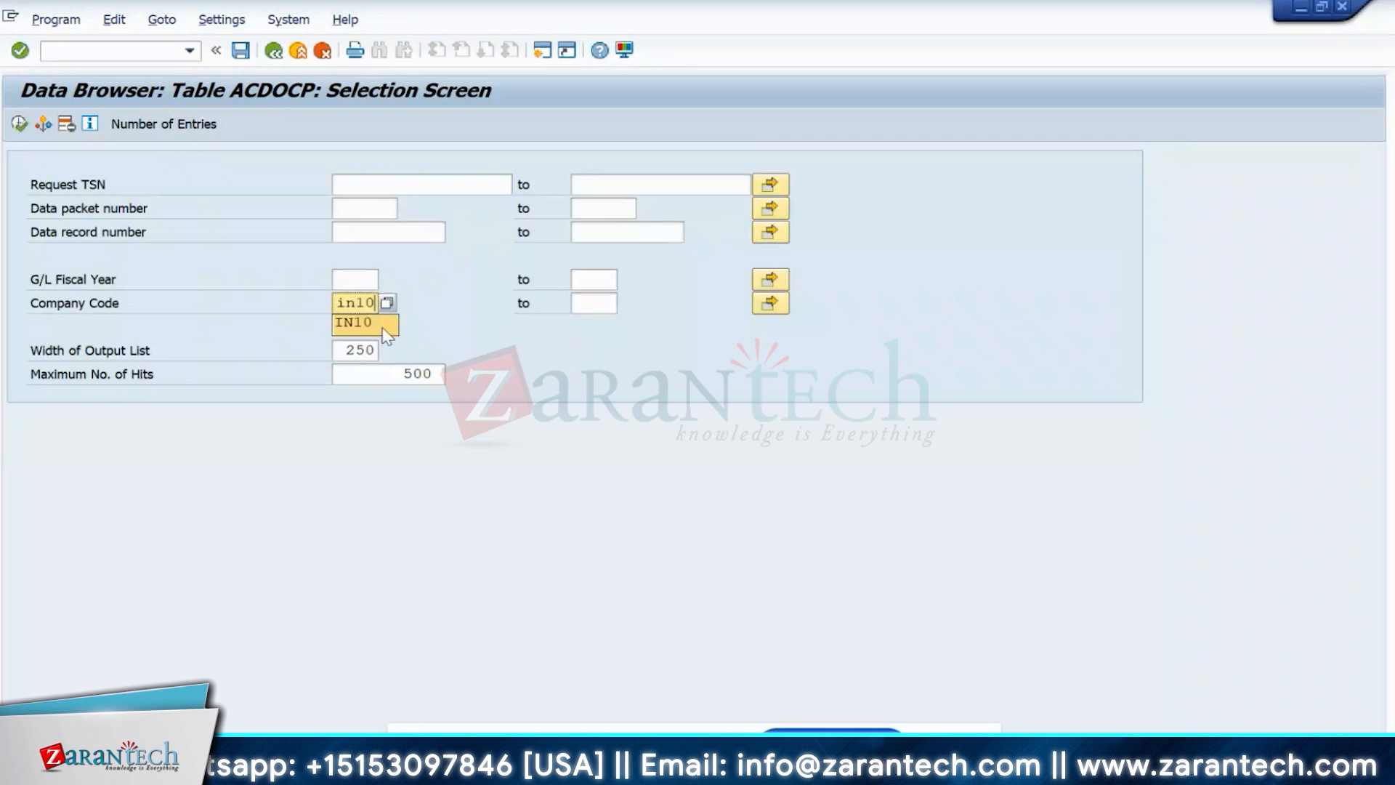
click(381, 324)
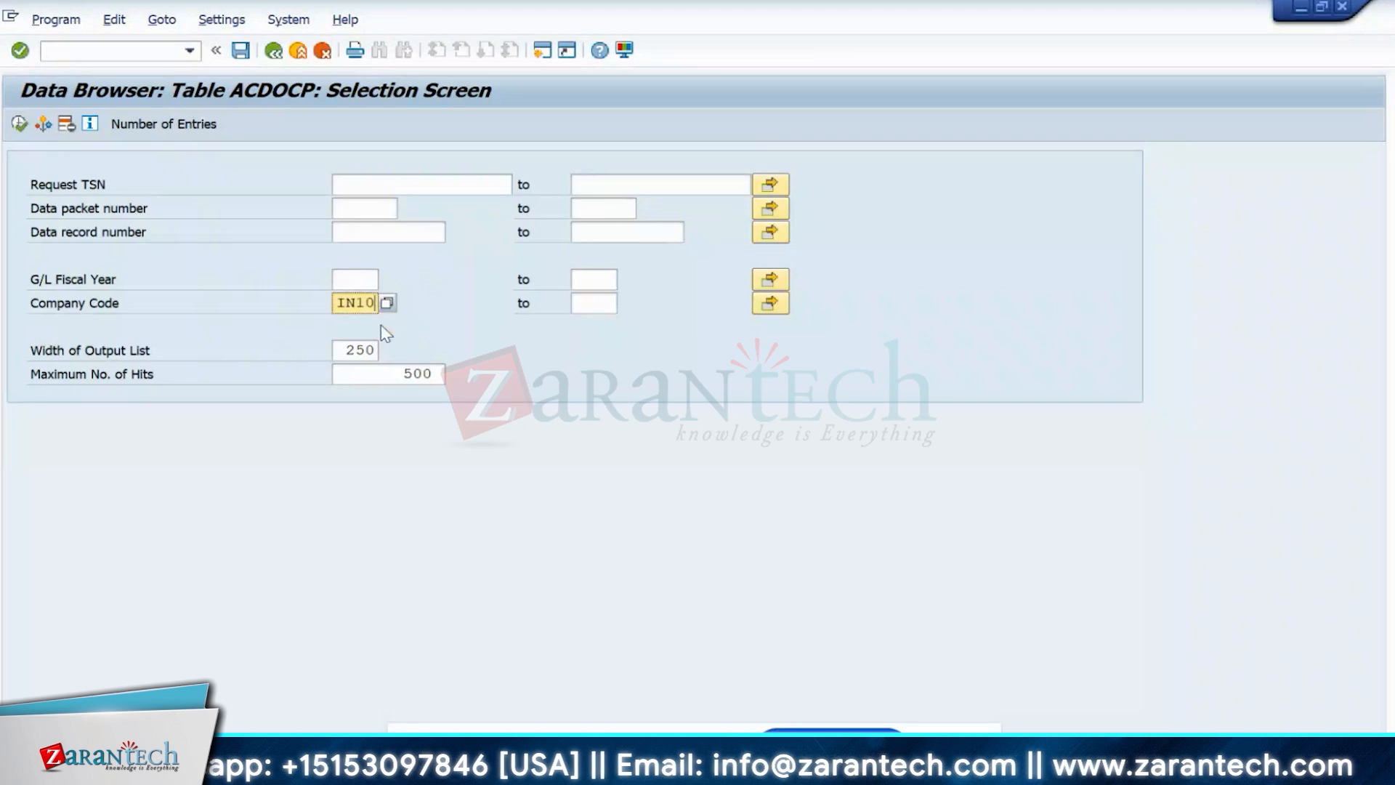
click(19, 125)
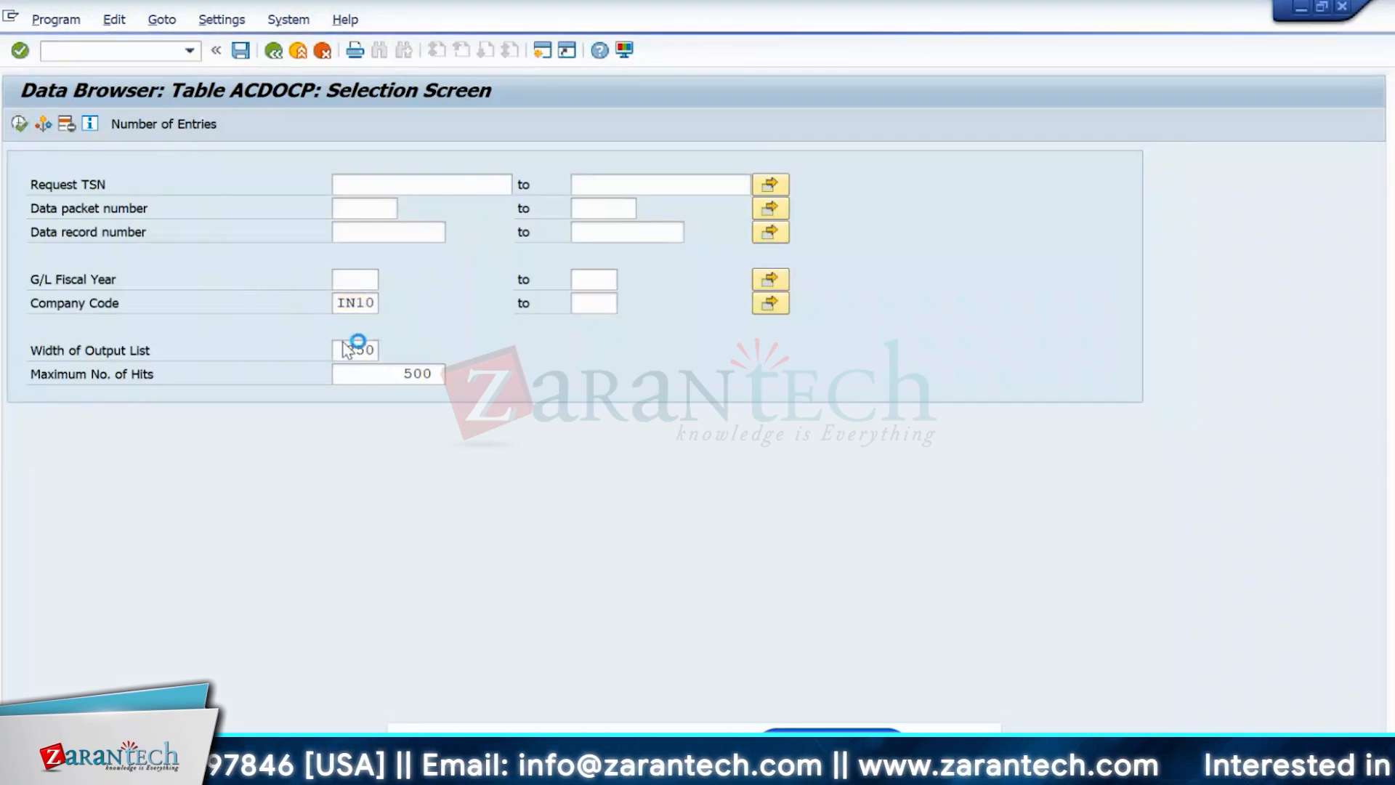
mouse_move(845, 767)
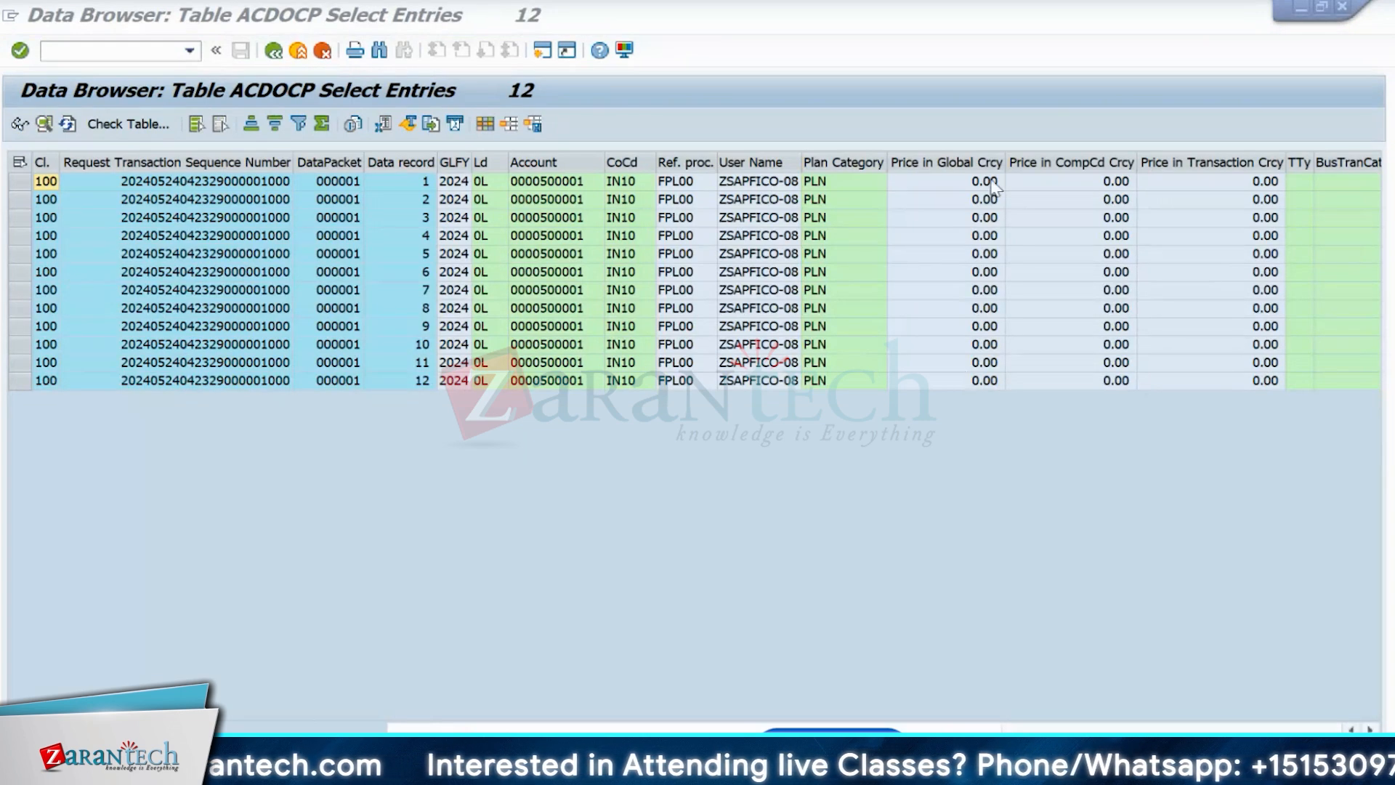
- Examine the plan category and account values of the listed ACDOCP entries
click(819, 160)
click(836, 220)
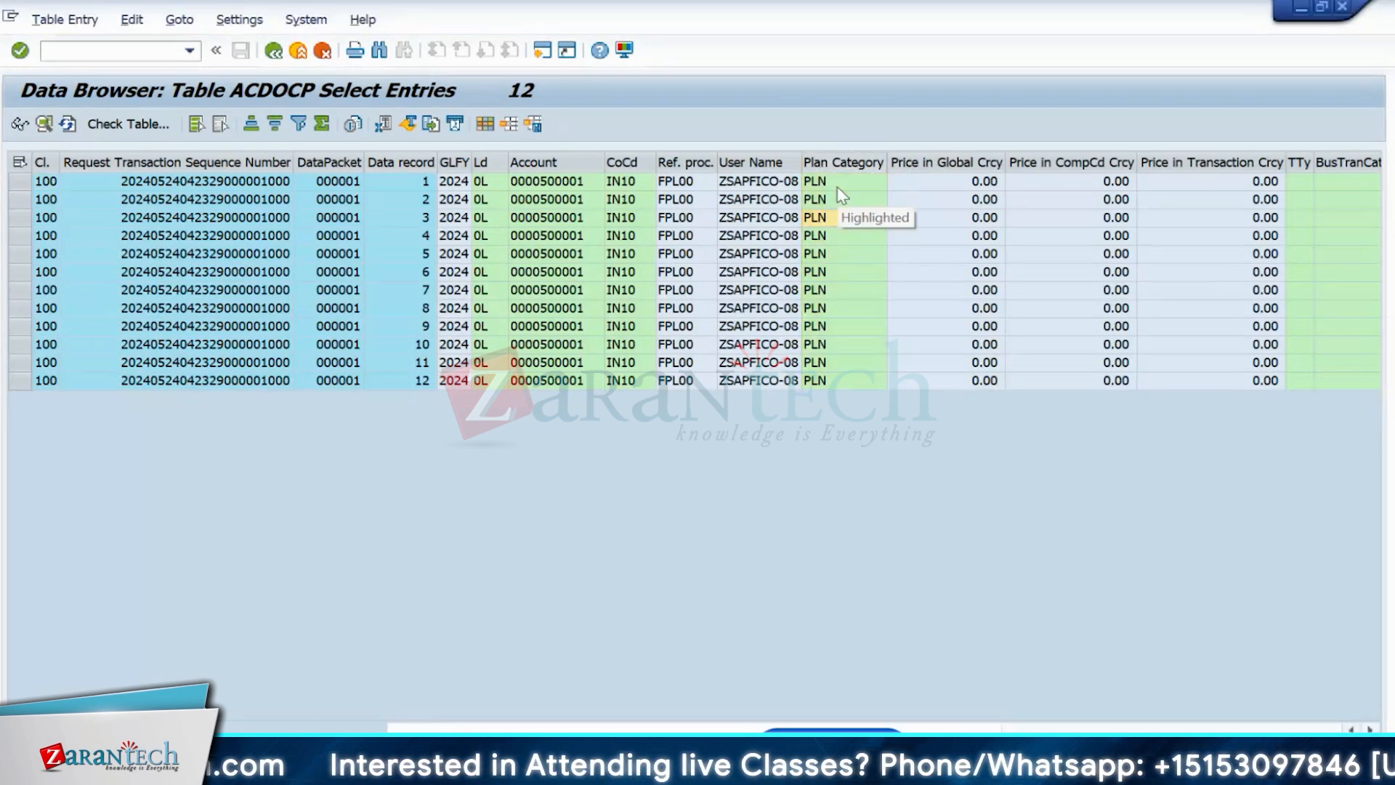
click(838, 186)
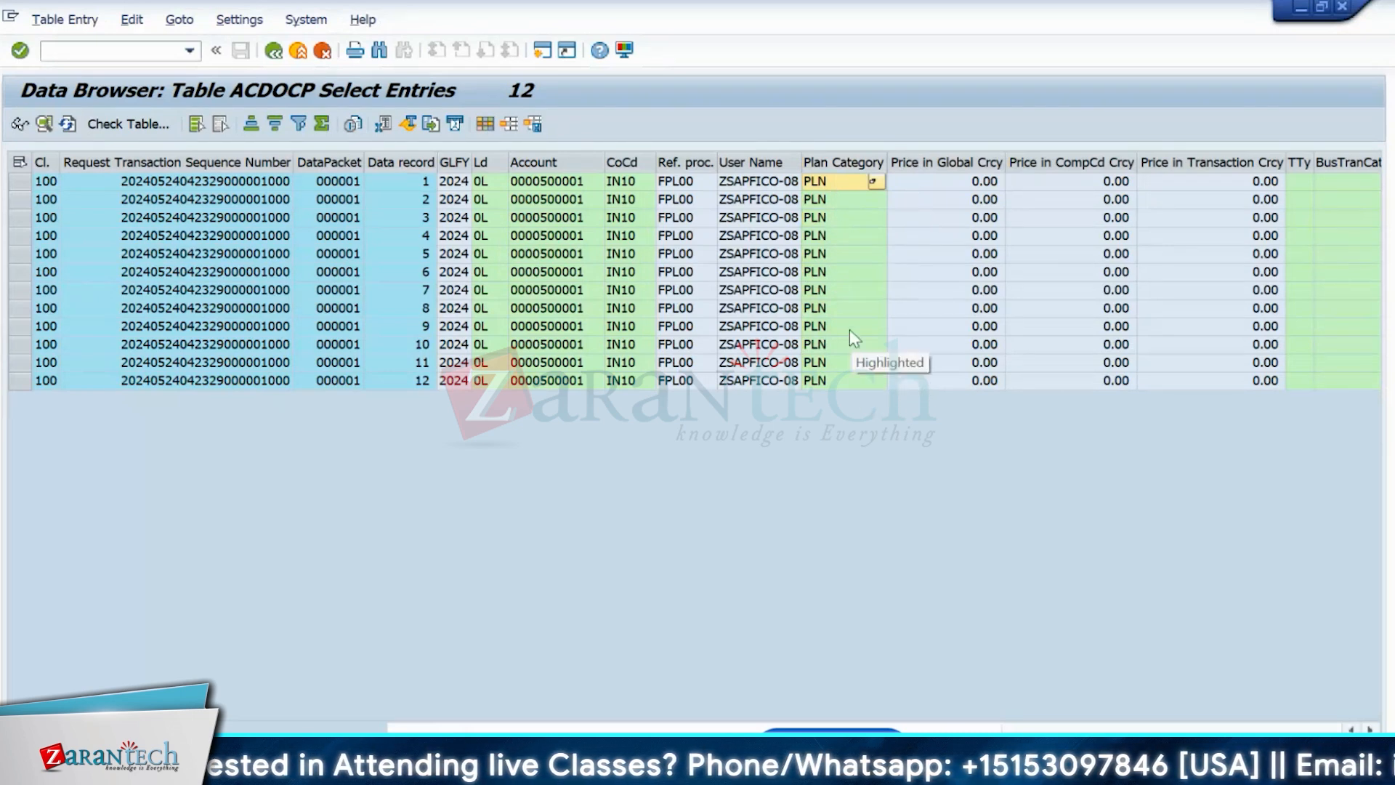
click(828, 235)
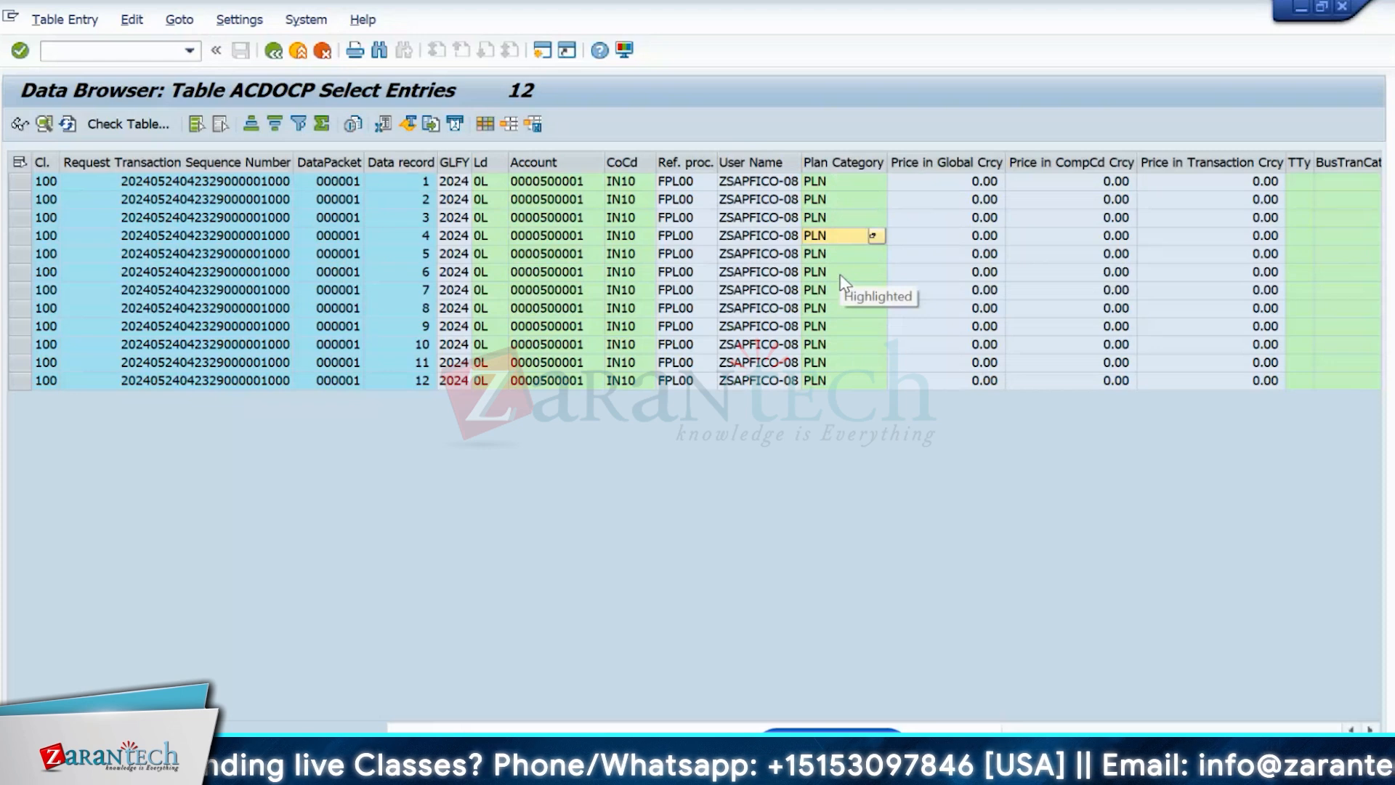
click(828, 200)
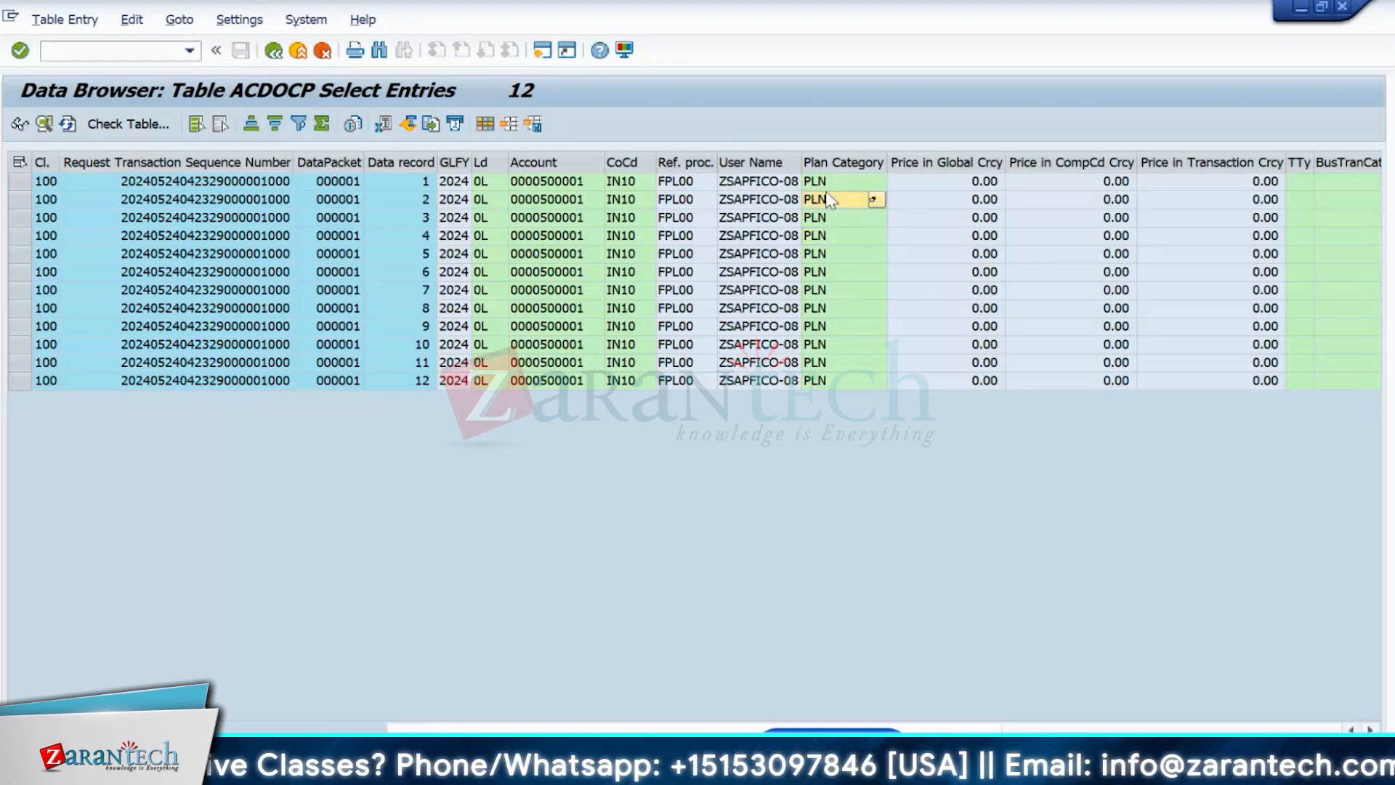
click(828, 201)
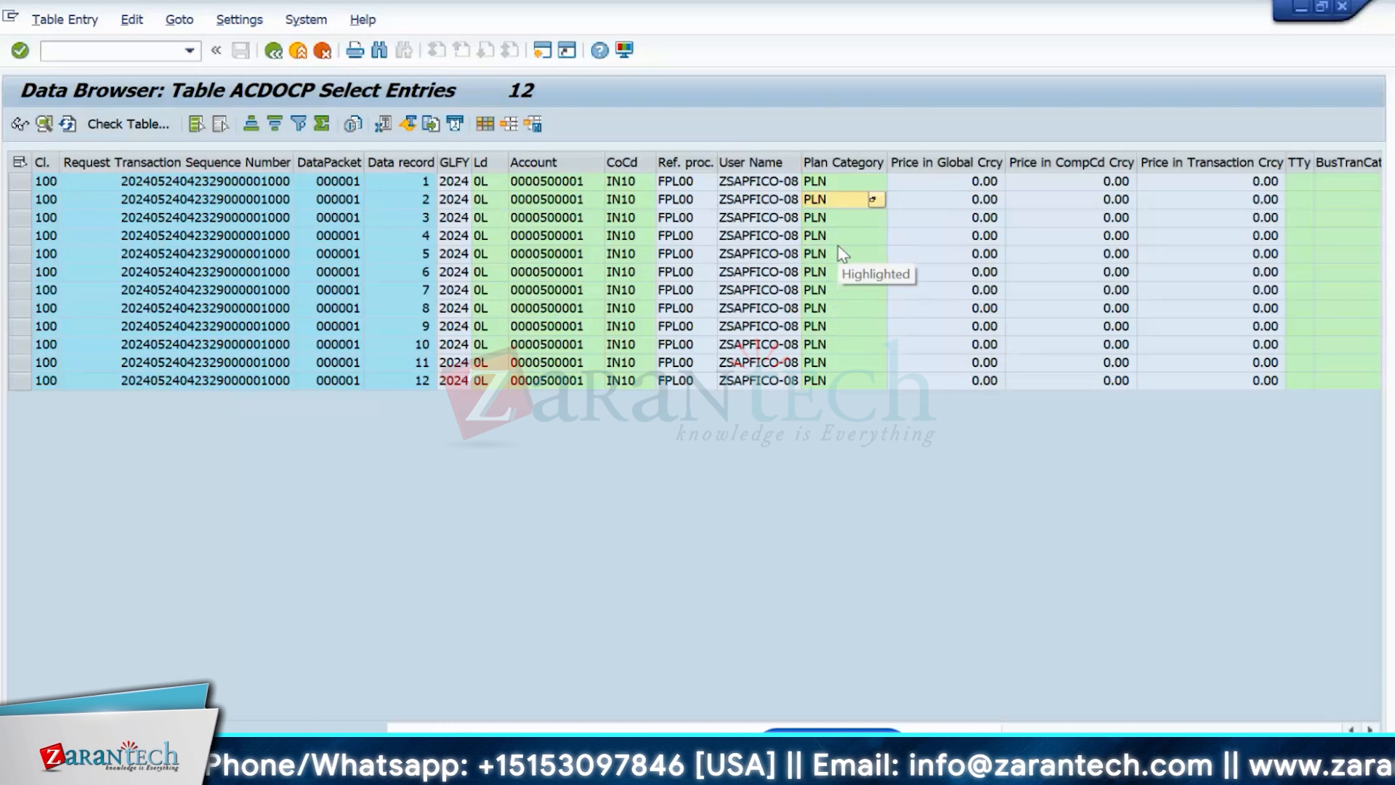
click(833, 180)
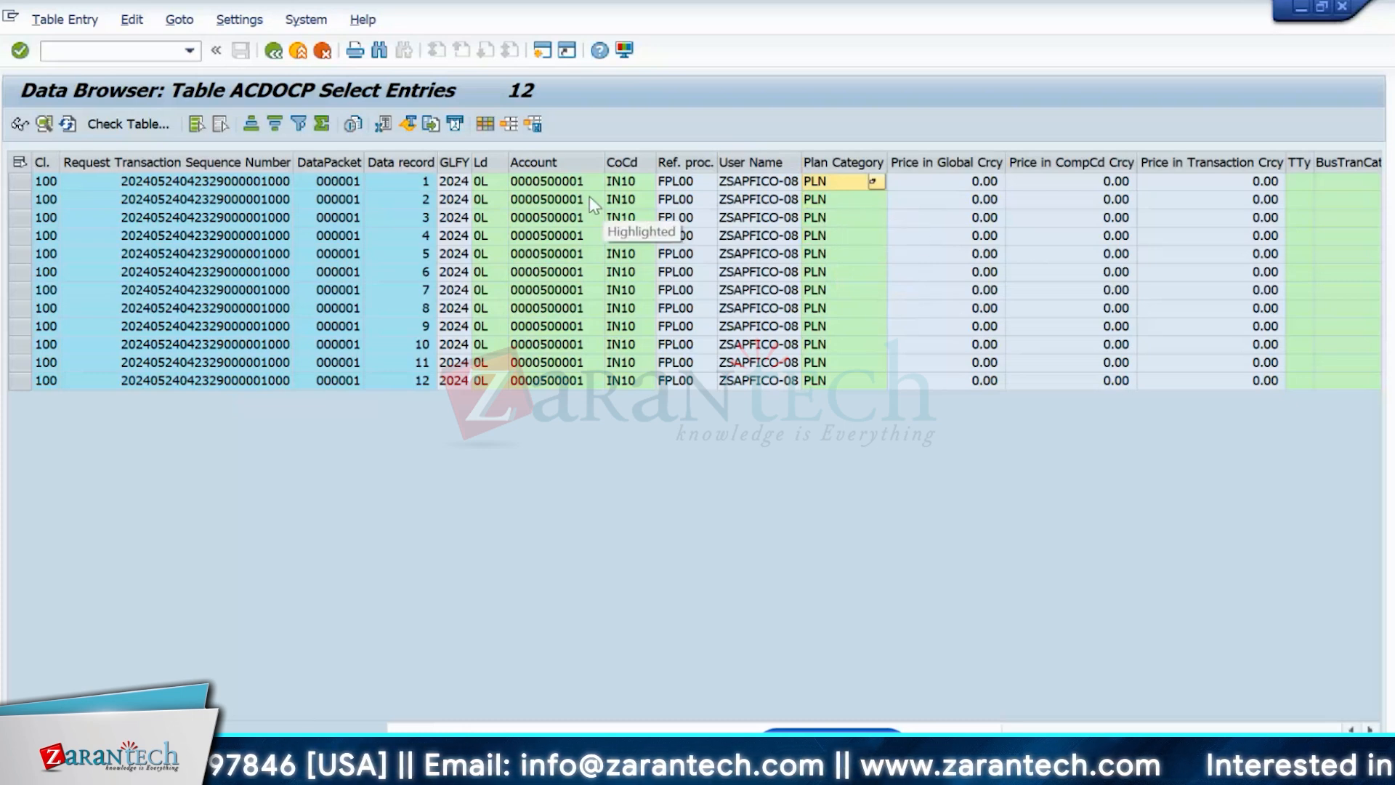
click(572, 186)
click(568, 202)
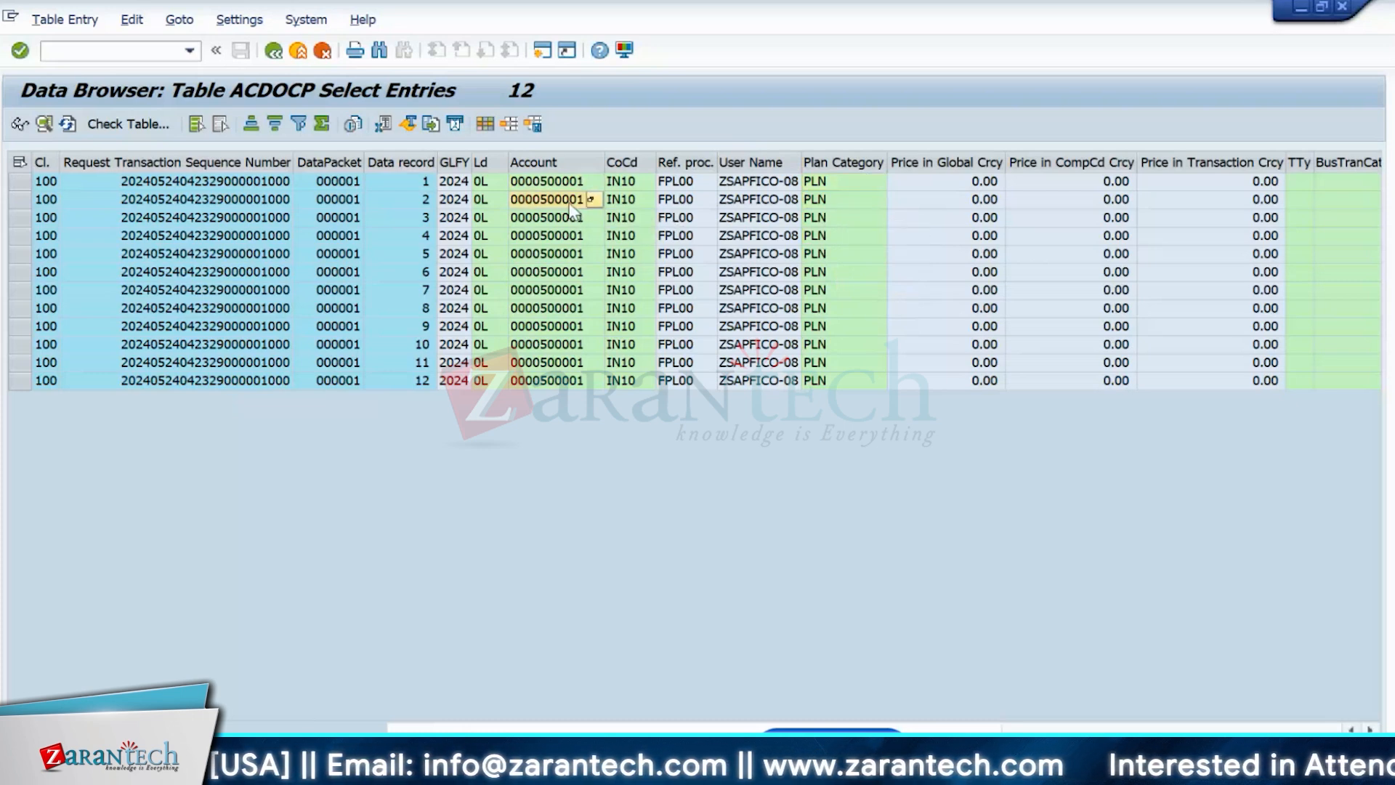
click(564, 217)
click(550, 243)
click(559, 329)
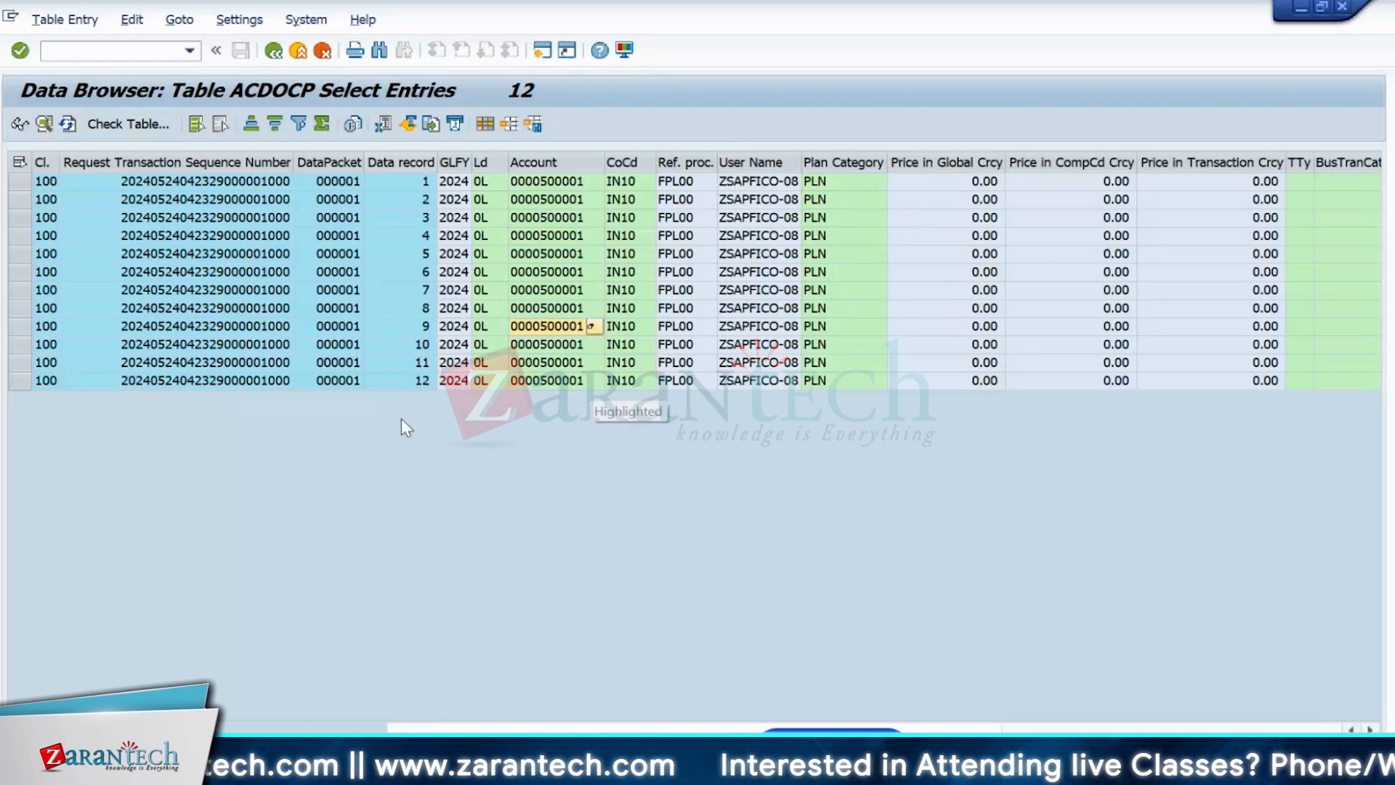
- Examine the entries' currency, cost center, controlling area and amount columns in ACDOCP
click(1370, 731)
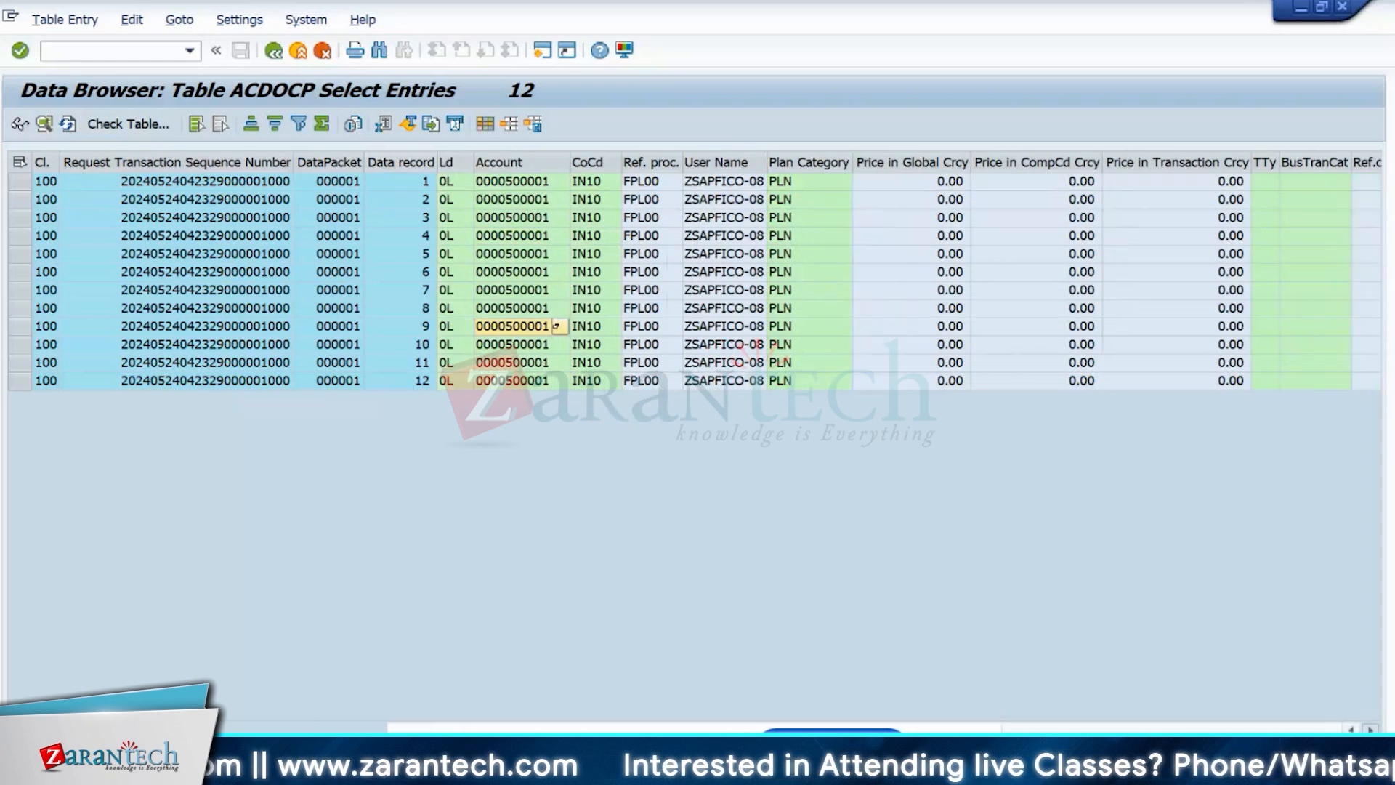
click(1370, 731)
click(1370, 730)
click(1370, 731)
click(1370, 731)
click(1370, 731)
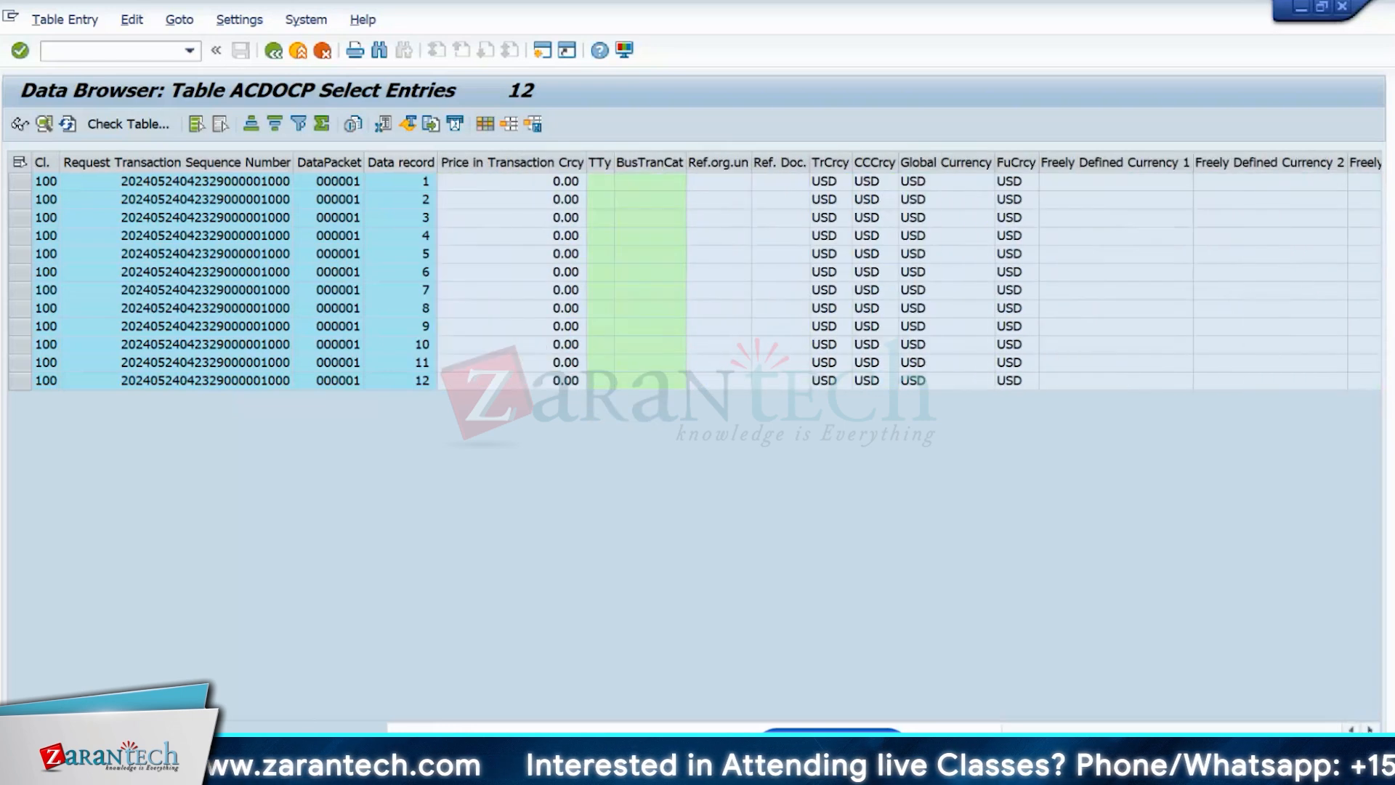
click(1370, 731)
click(1370, 731)
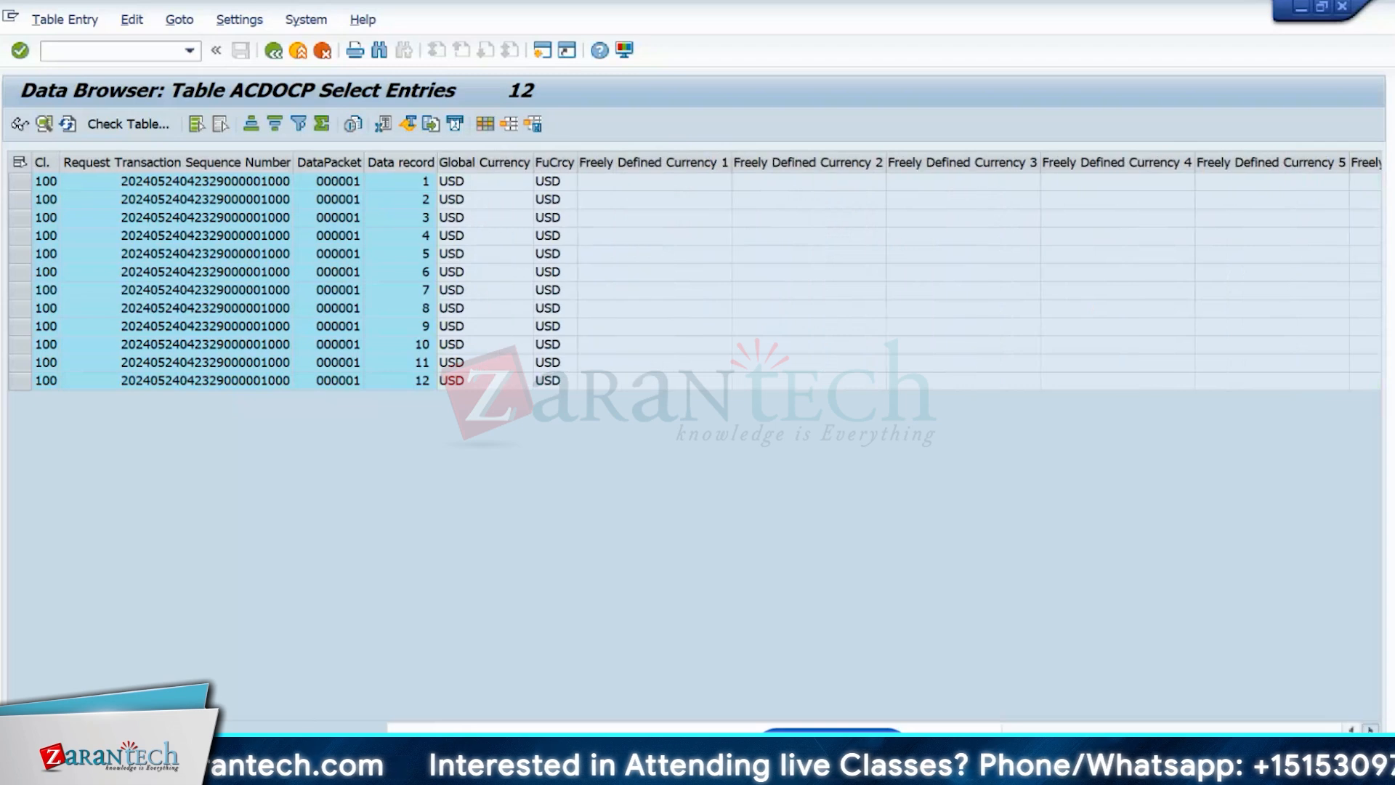
click(1370, 731)
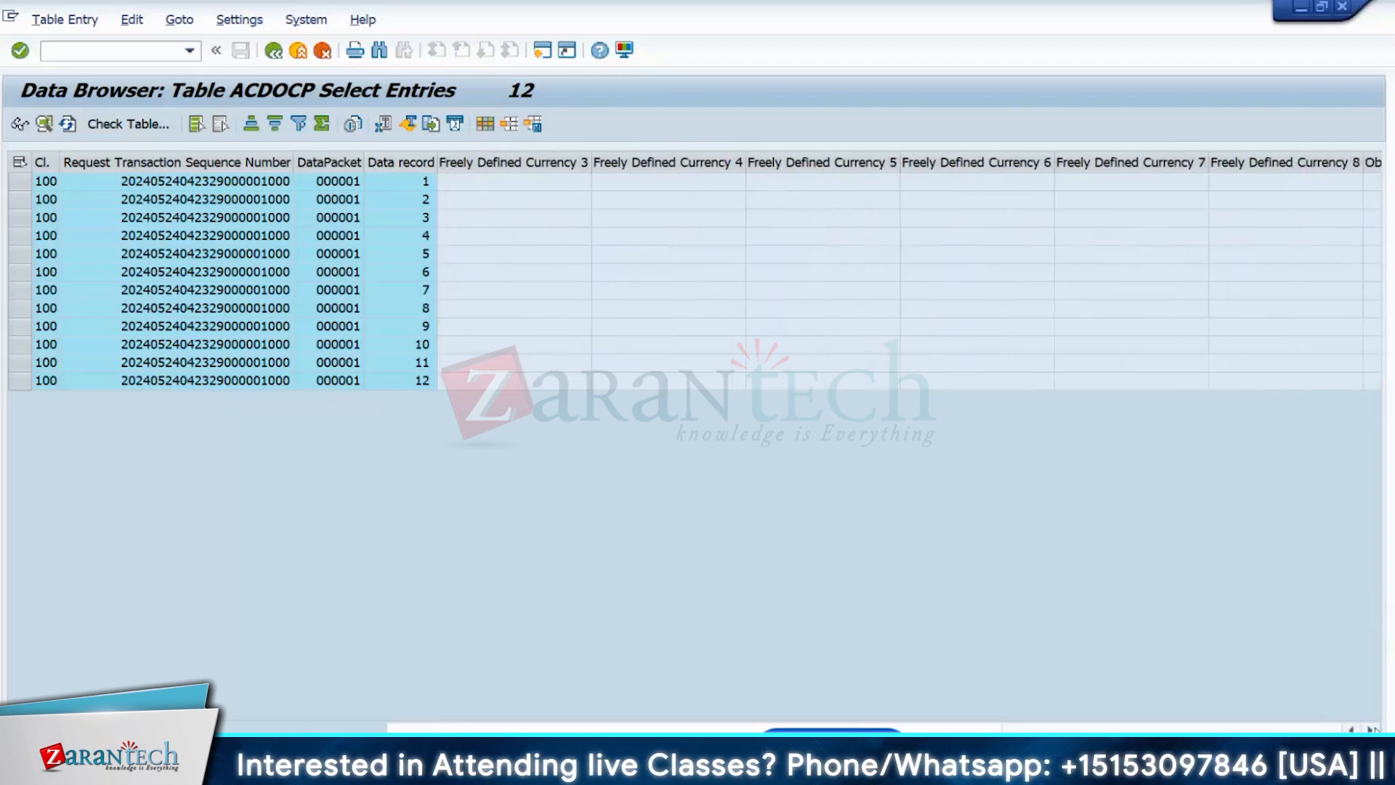
click(1370, 730)
click(1370, 731)
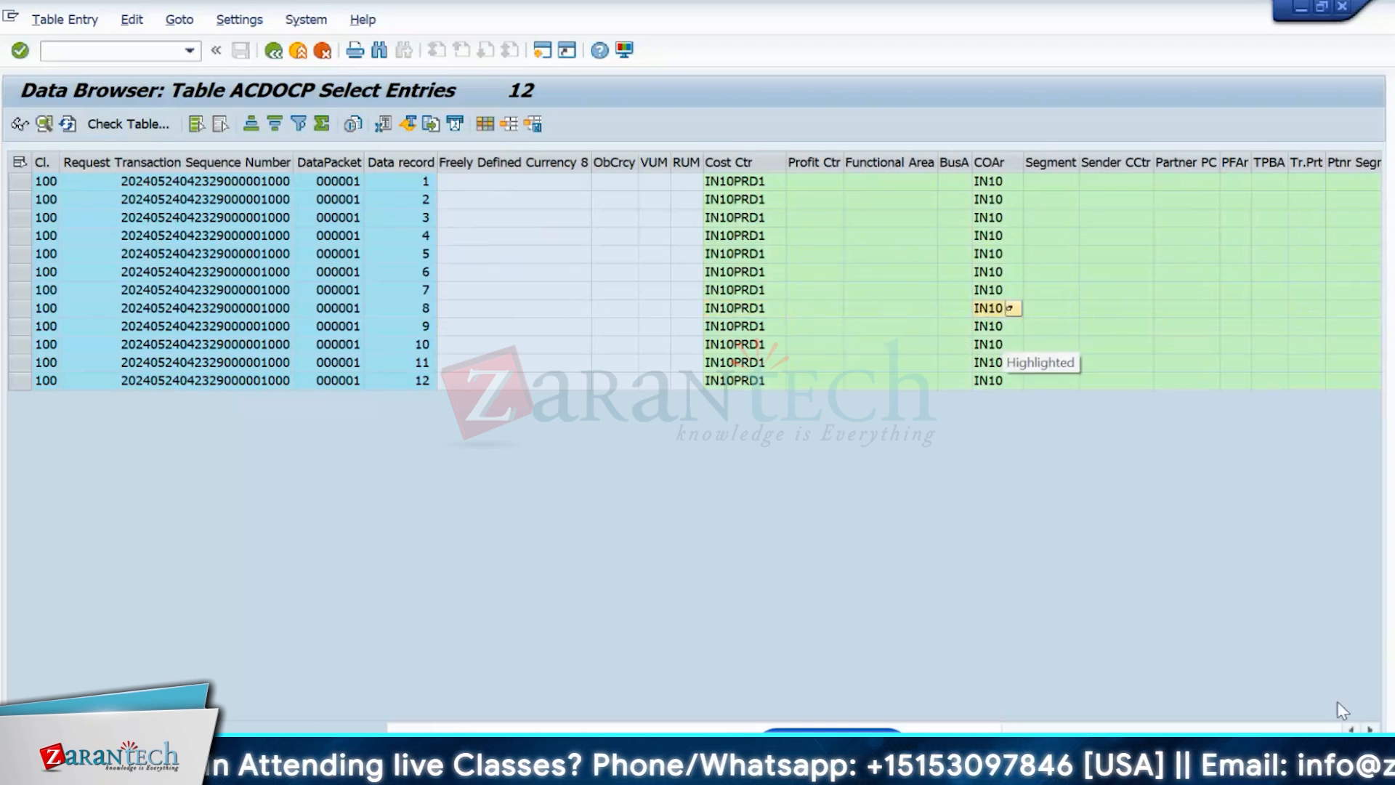
click(1370, 731)
click(1370, 731)
click(1370, 731)
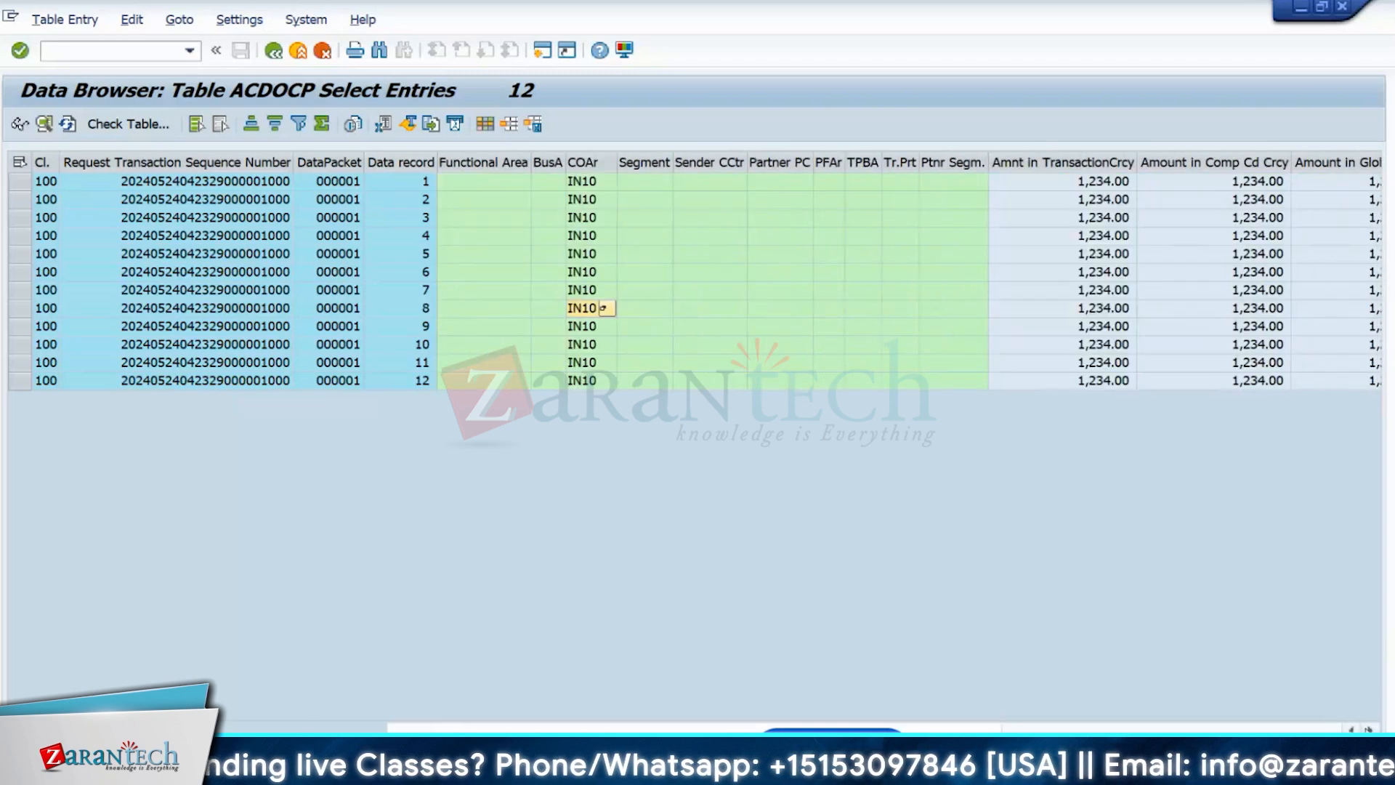
click(1370, 730)
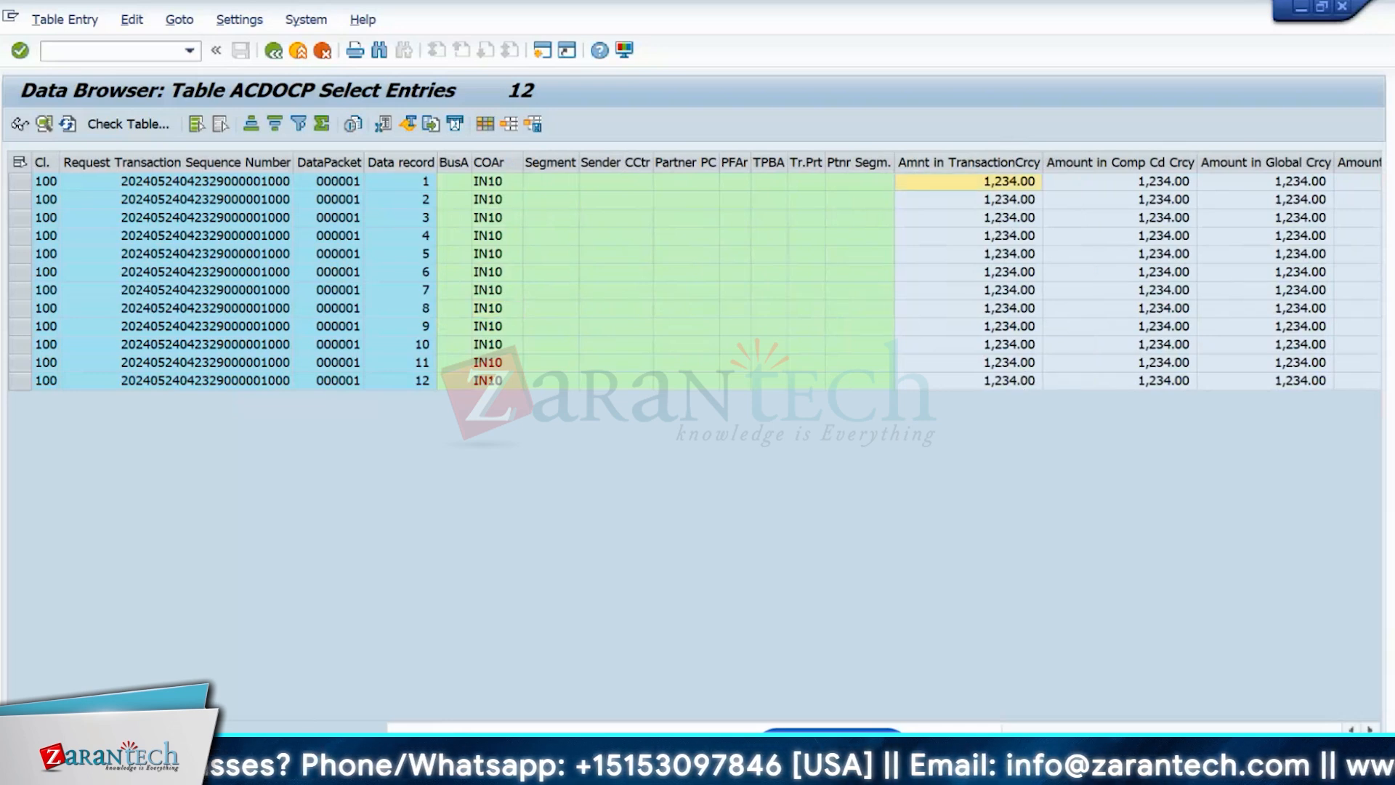
- Examine the transaction, company code, global and functional currency amount columns of the listed ACDOCP entries
click(1370, 731)
click(1370, 731)
click(1370, 731)
click(1370, 731)
click(1370, 731)
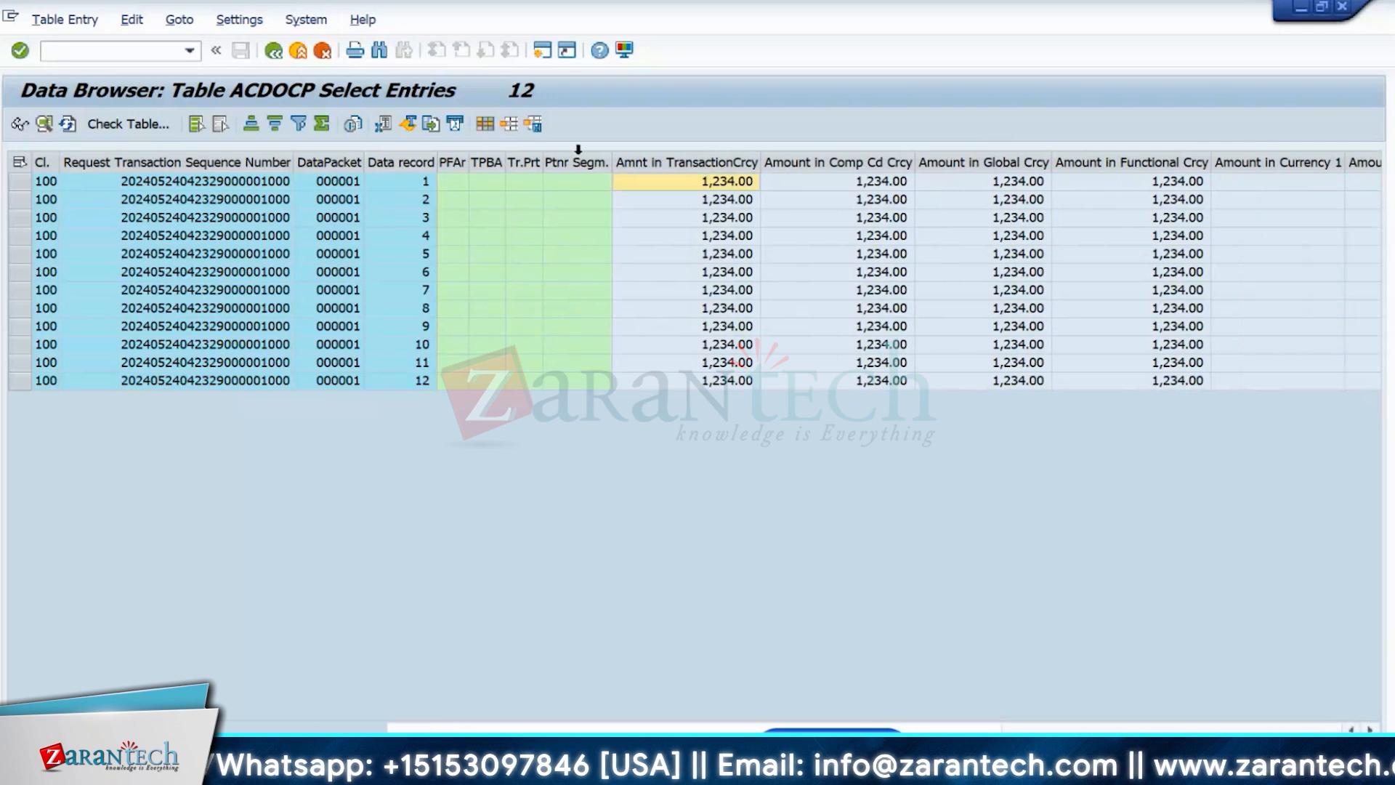
click(970, 163)
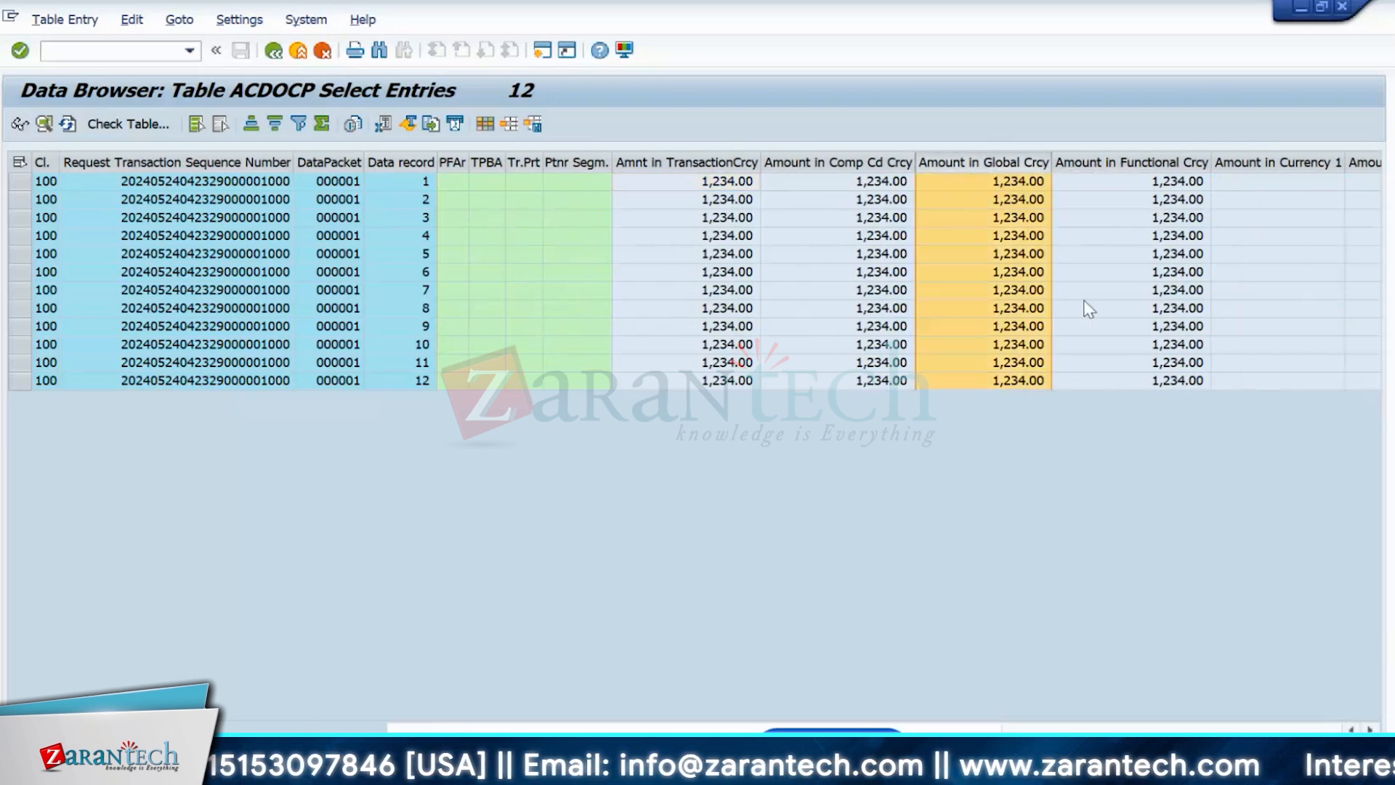
click(1155, 181)
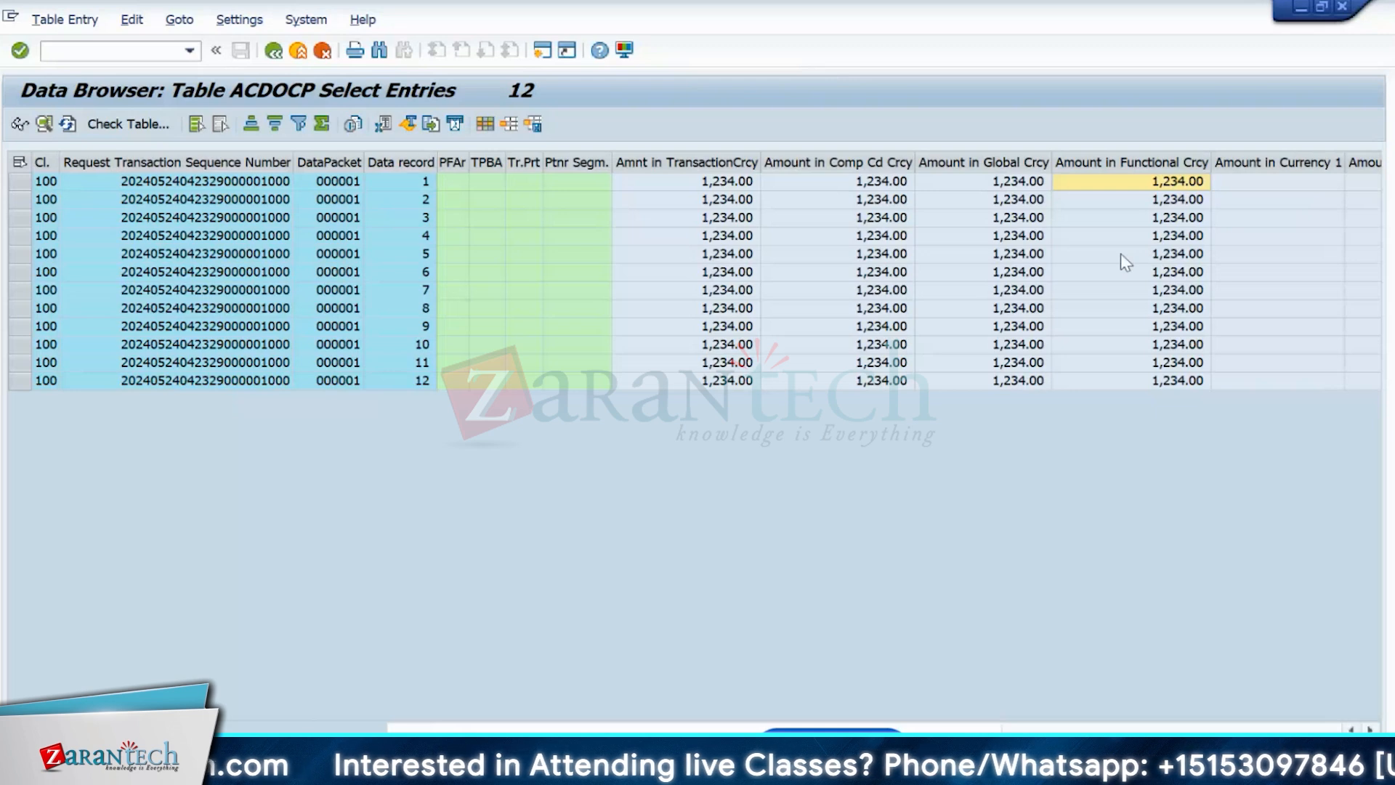
click(881, 289)
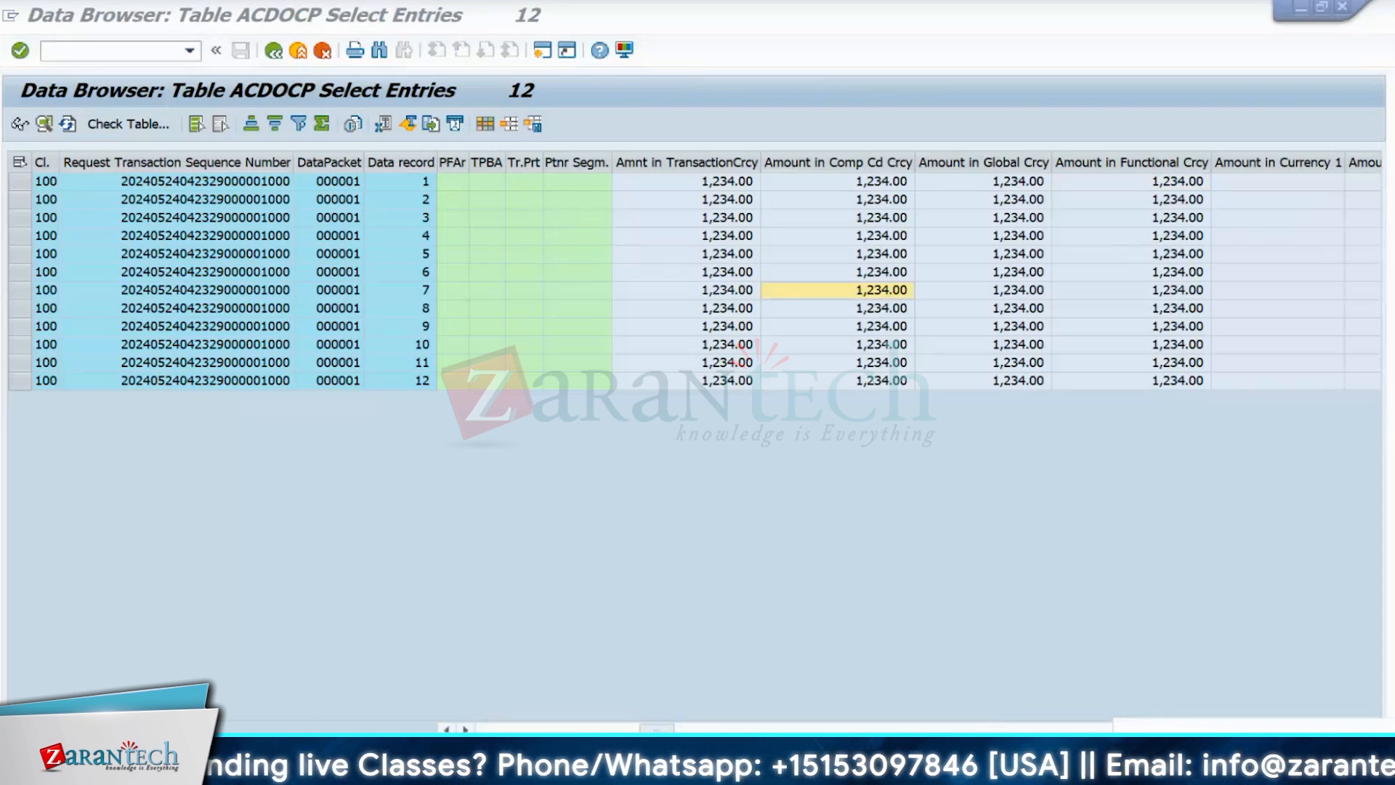
- Switch to the PowerPoint slide and review the programs for deleting plan data and syncing ACDOCP to ERP
click(943, 769)
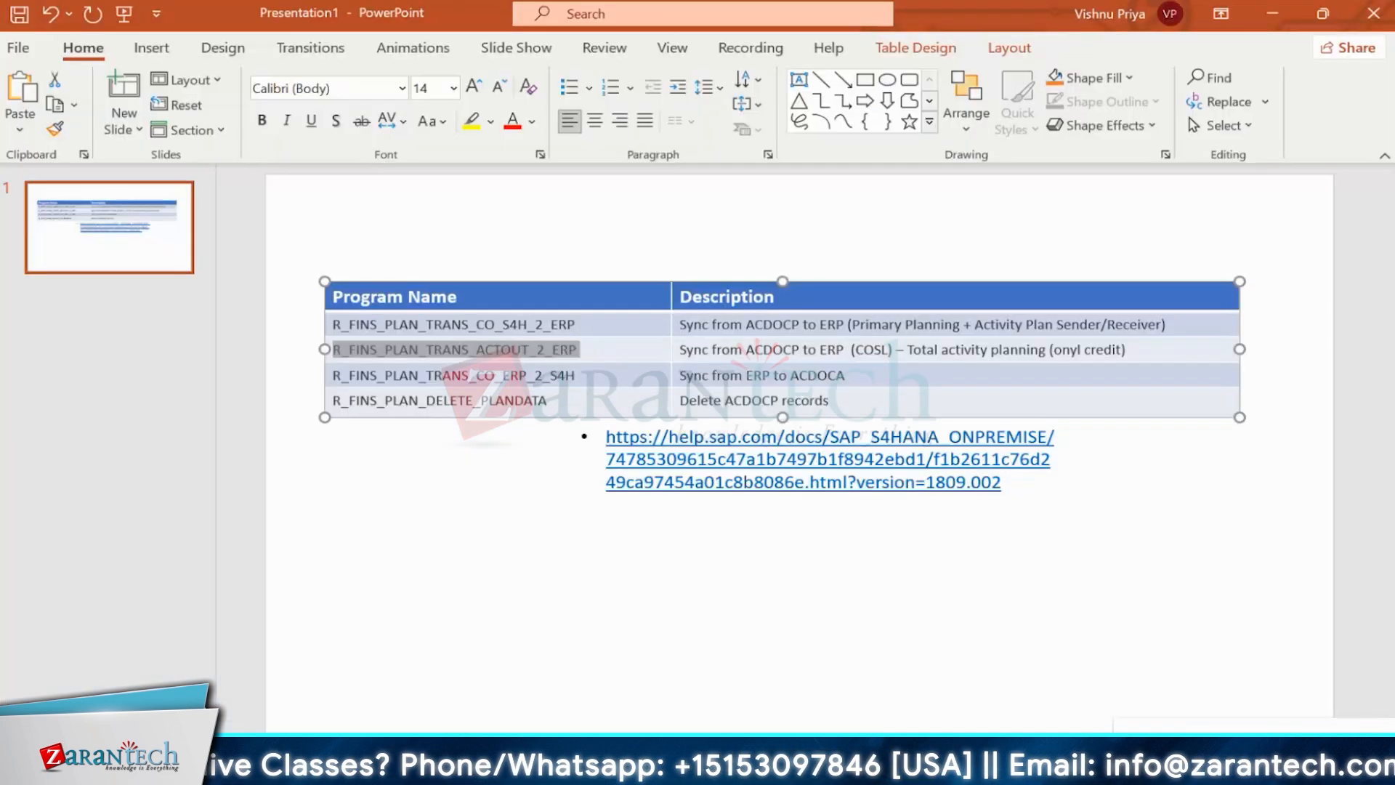
click(370, 517)
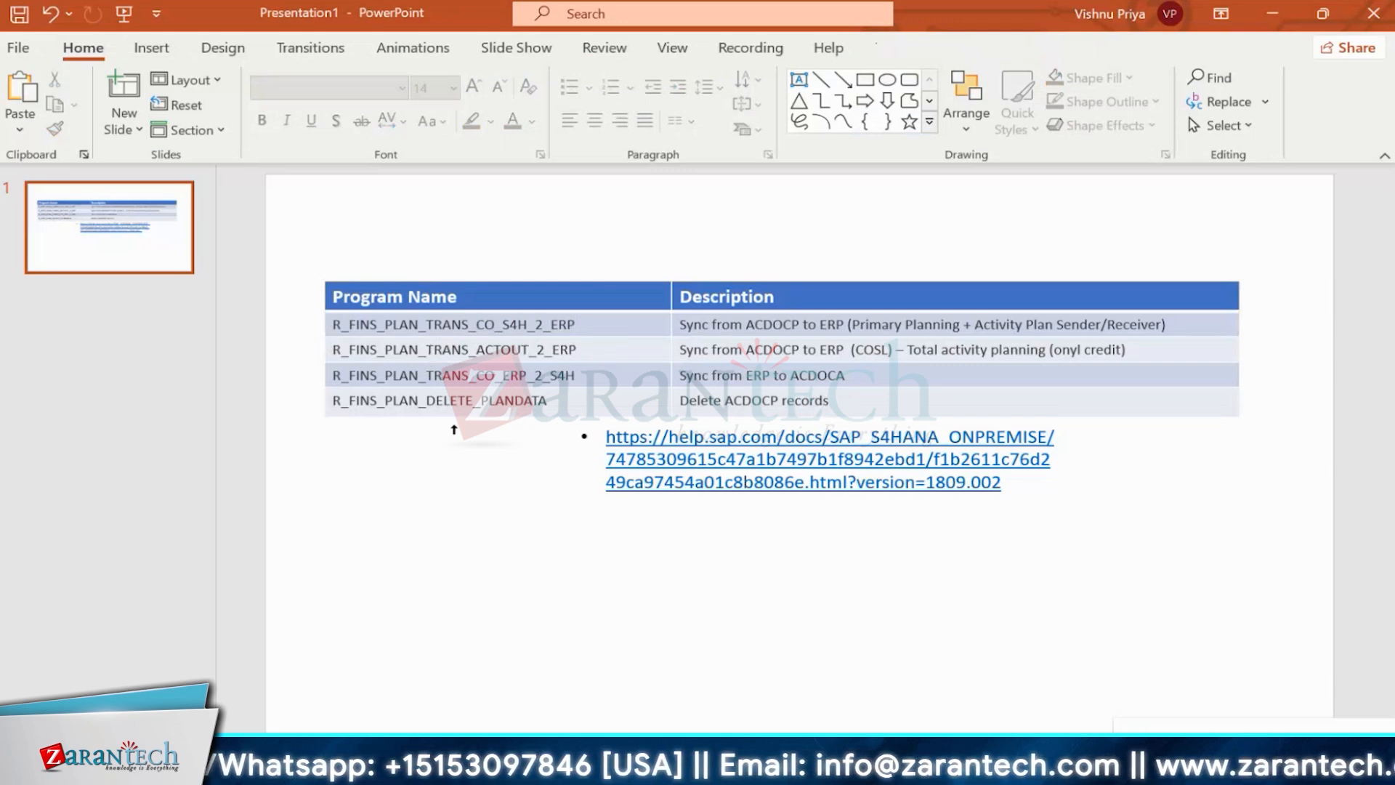
drag(601, 402, 326, 402)
click(376, 529)
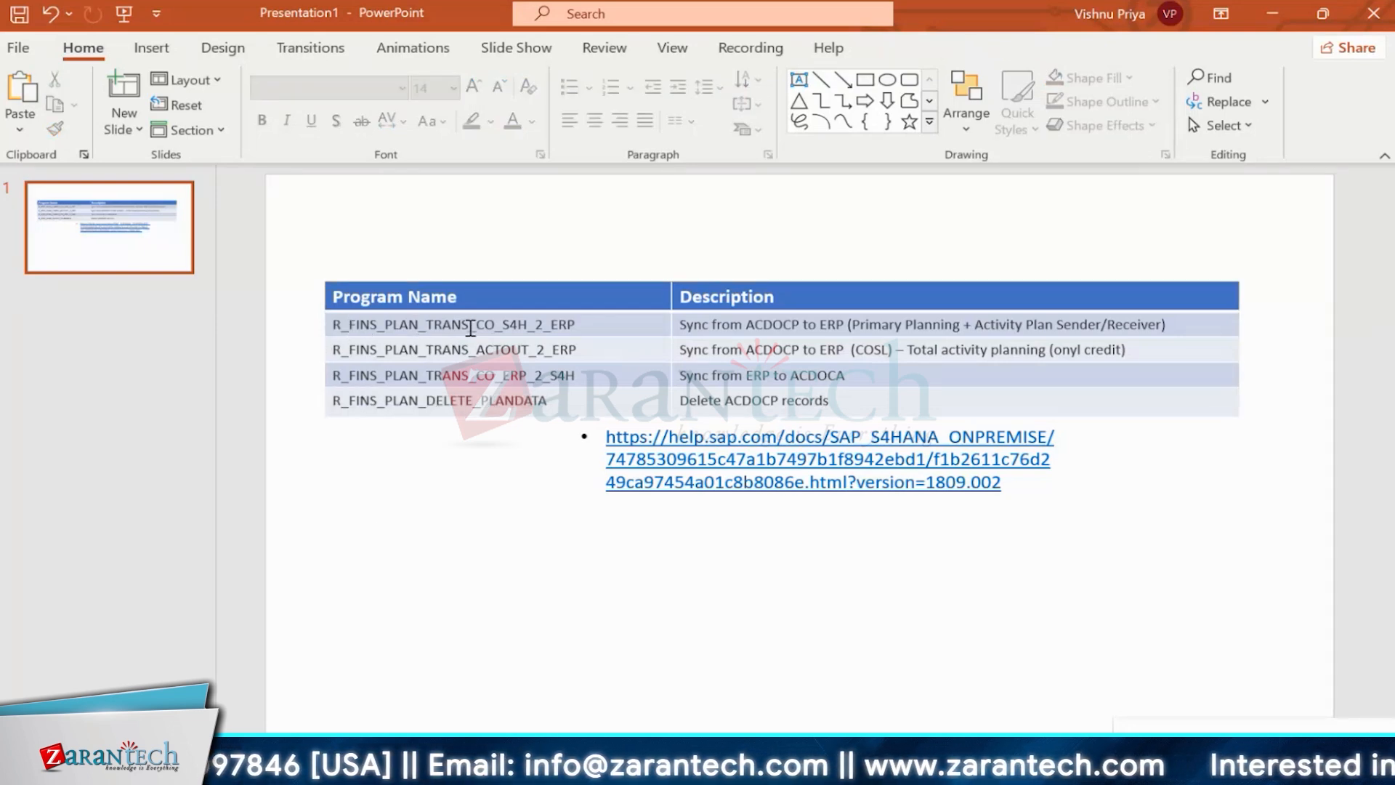
drag(575, 320, 331, 322)
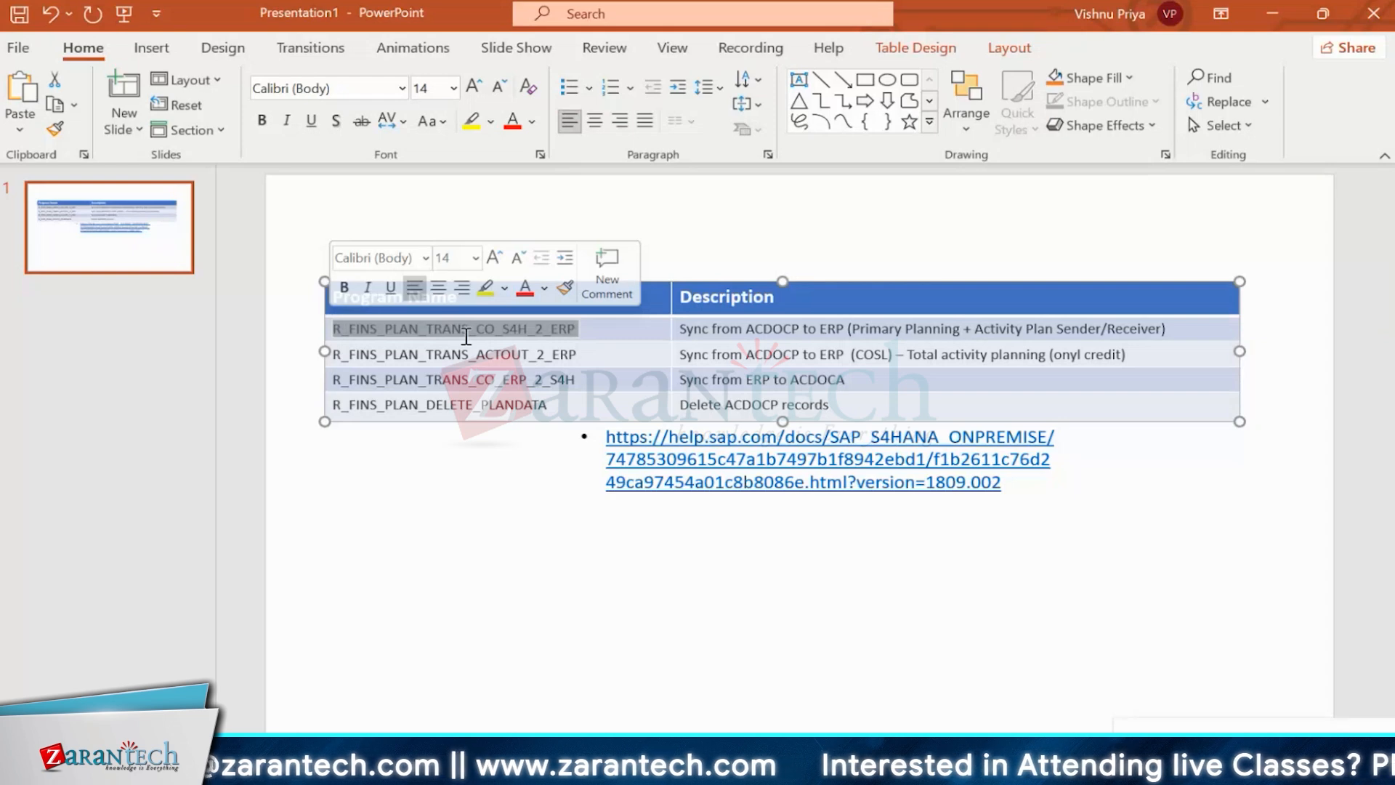
click(583, 329)
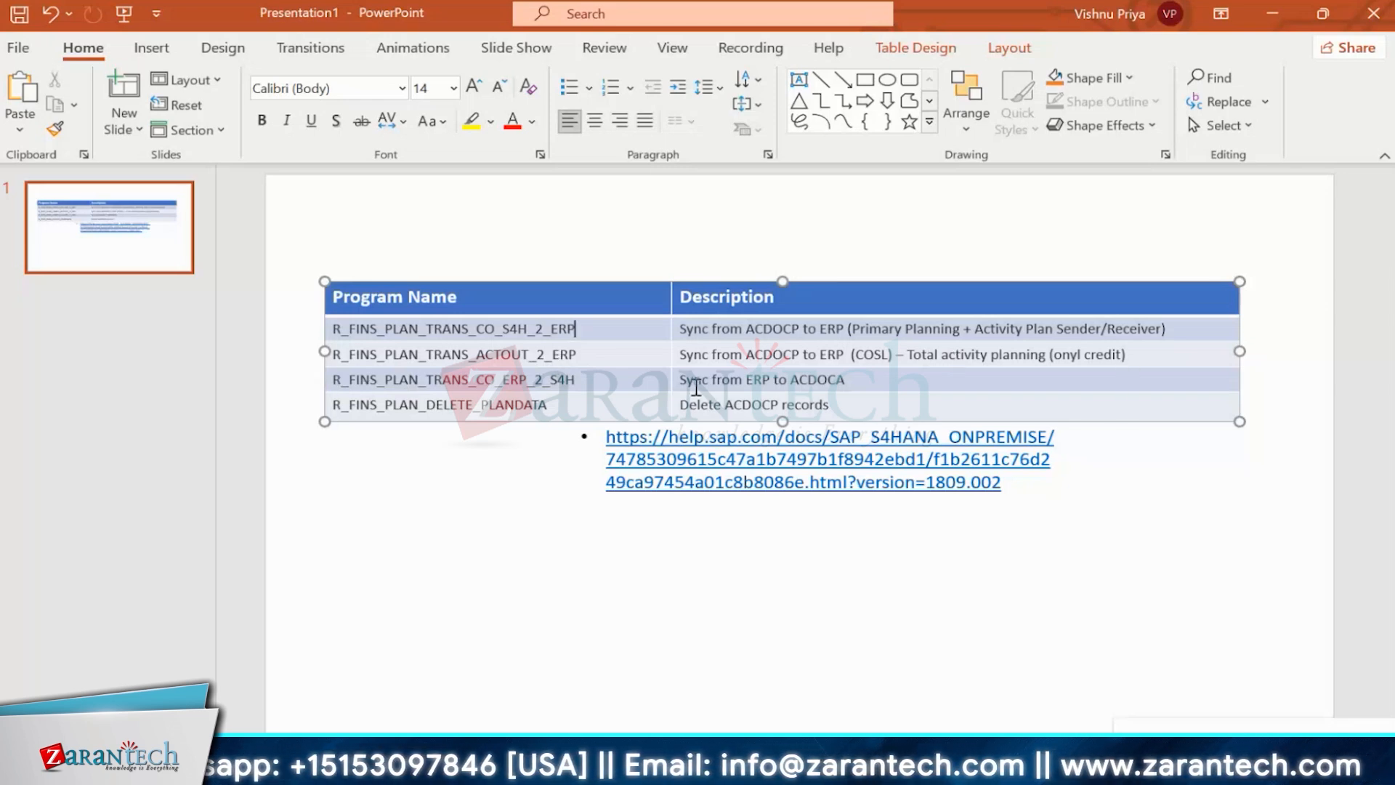
- Find the ERP-to-ACDOCA sync program in the slide's table and copy its name, R_FINS_PLAN_TRANS_CO_ERP_2_S4H
drag(748, 377, 844, 379)
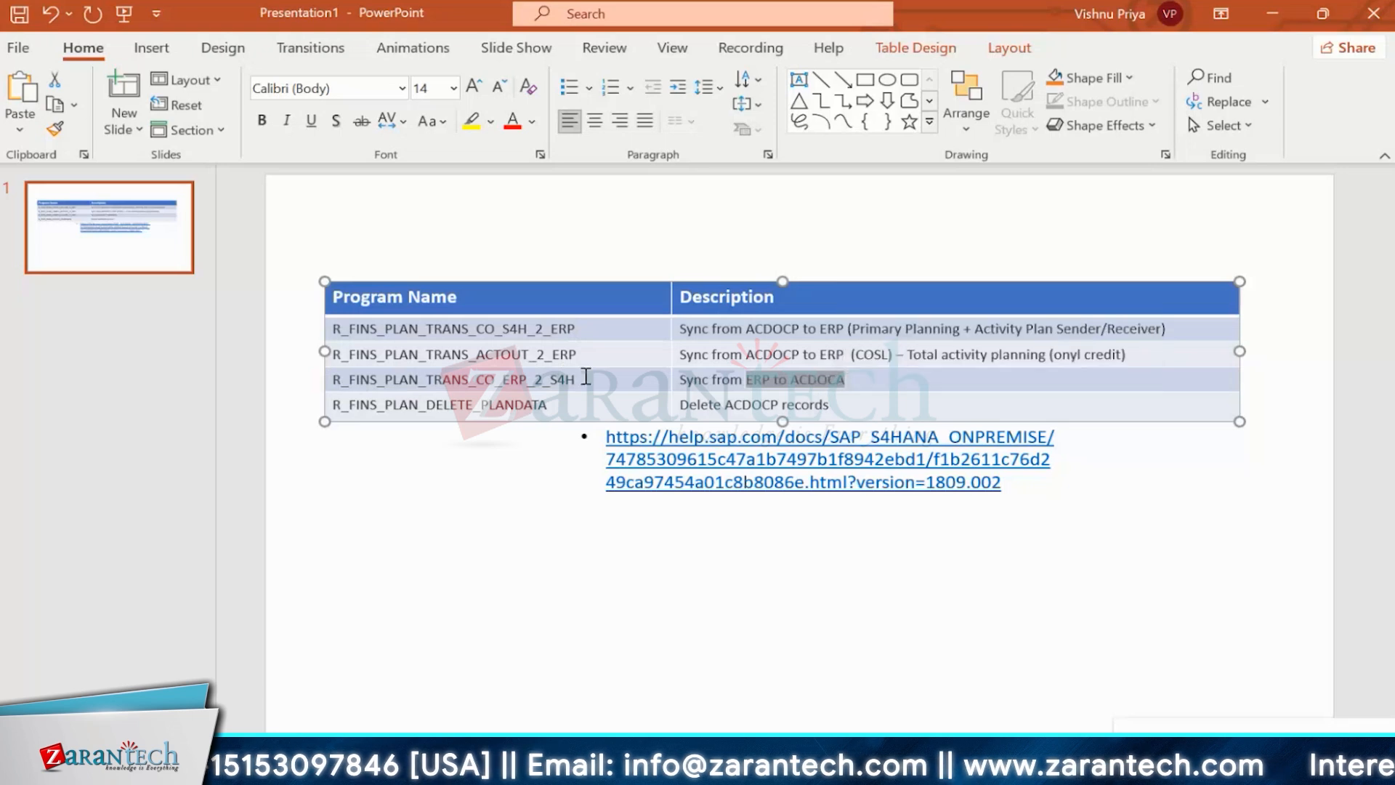
drag(580, 378, 335, 379)
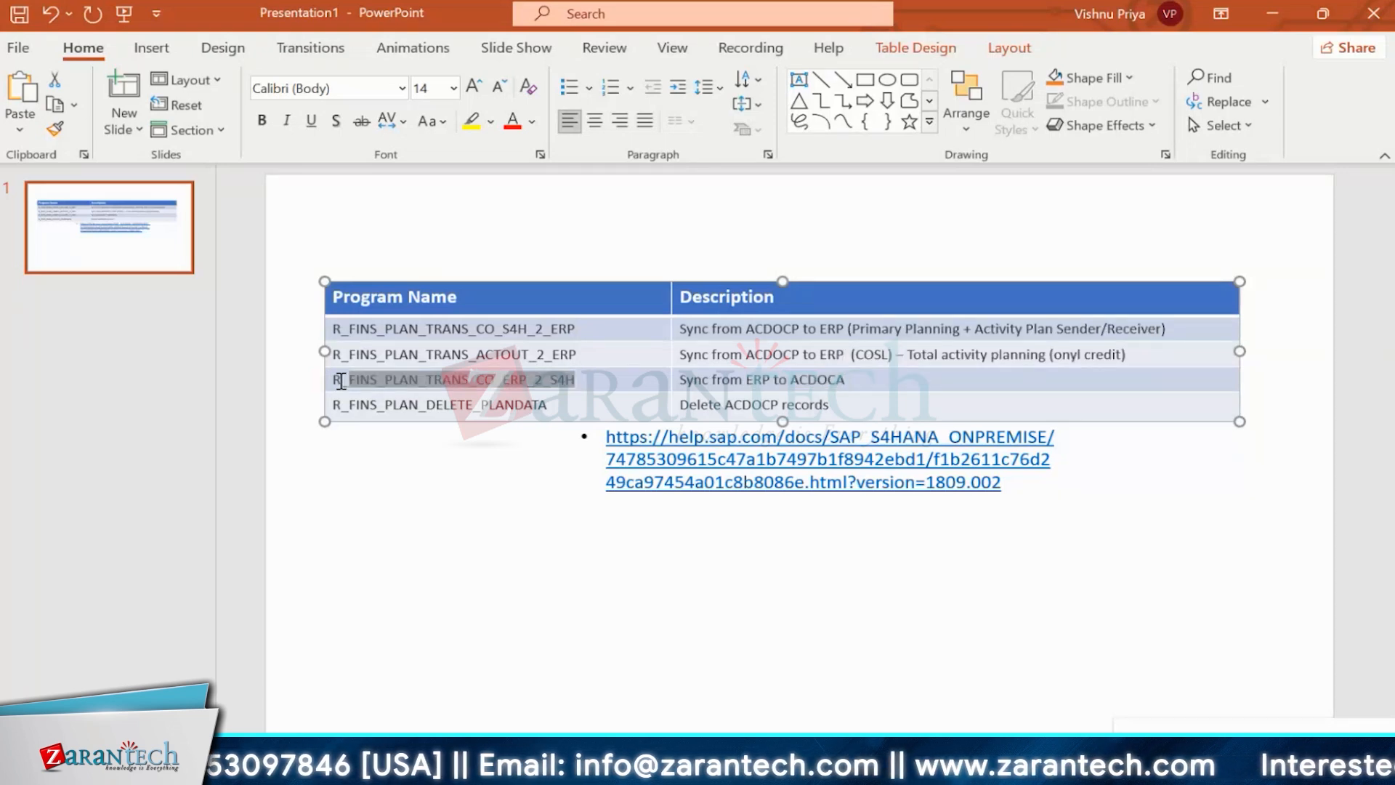
click(662, 331)
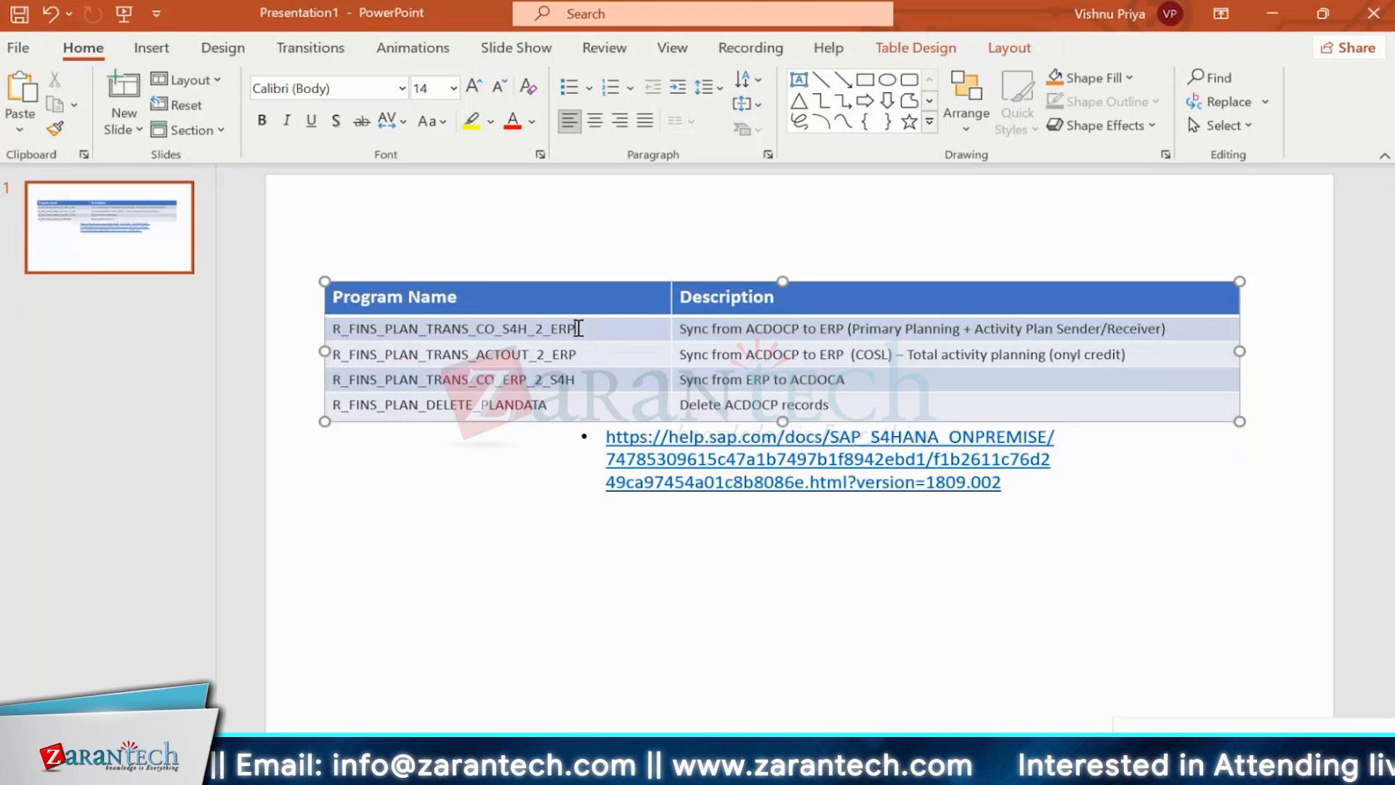
drag(578, 329, 331, 330)
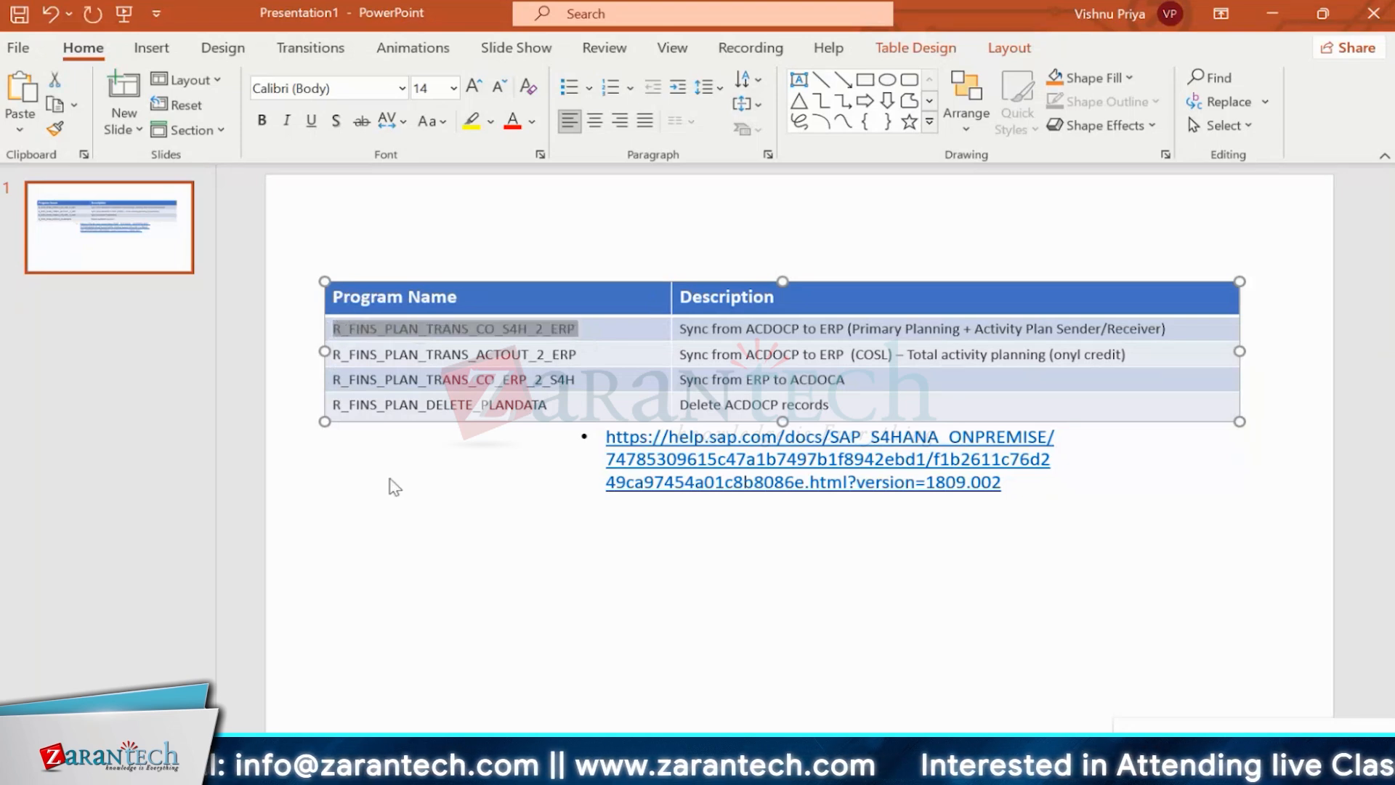
click(402, 508)
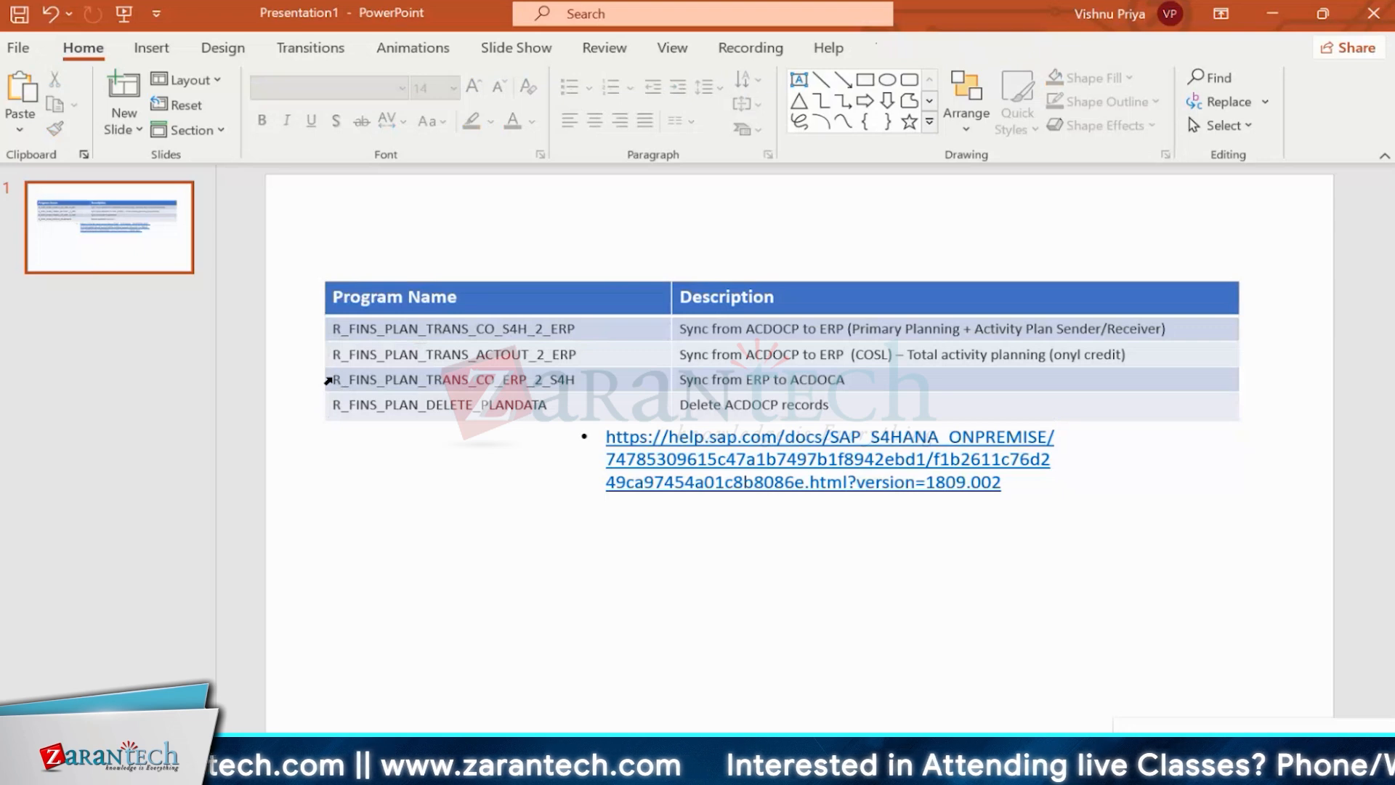
drag(336, 380, 339, 379)
drag(596, 385, 344, 381)
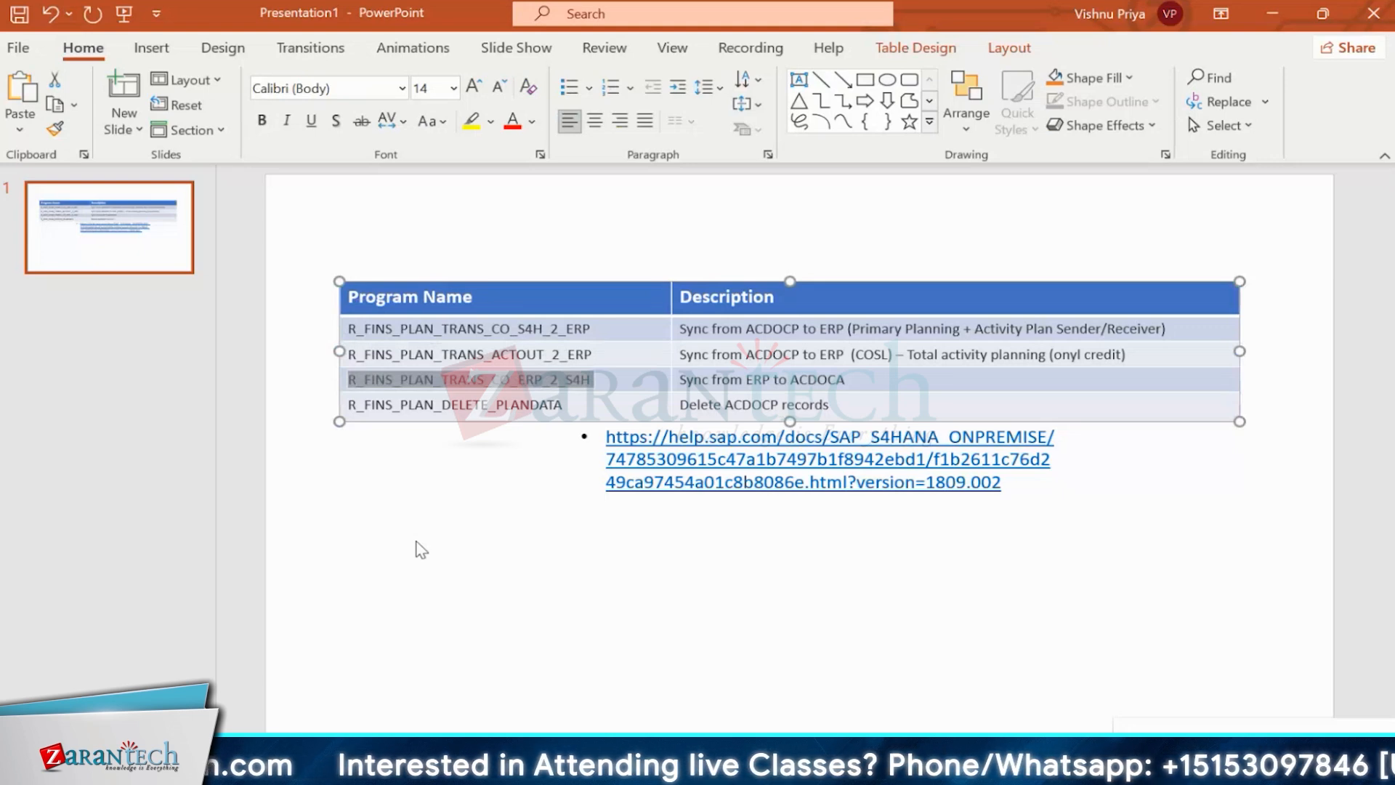
- Switch back to the SAP GUI session, leave the ACDOCP table display and open the ABAP Editor's initial screen
key(alt+Tab)
key(alt+Tab)
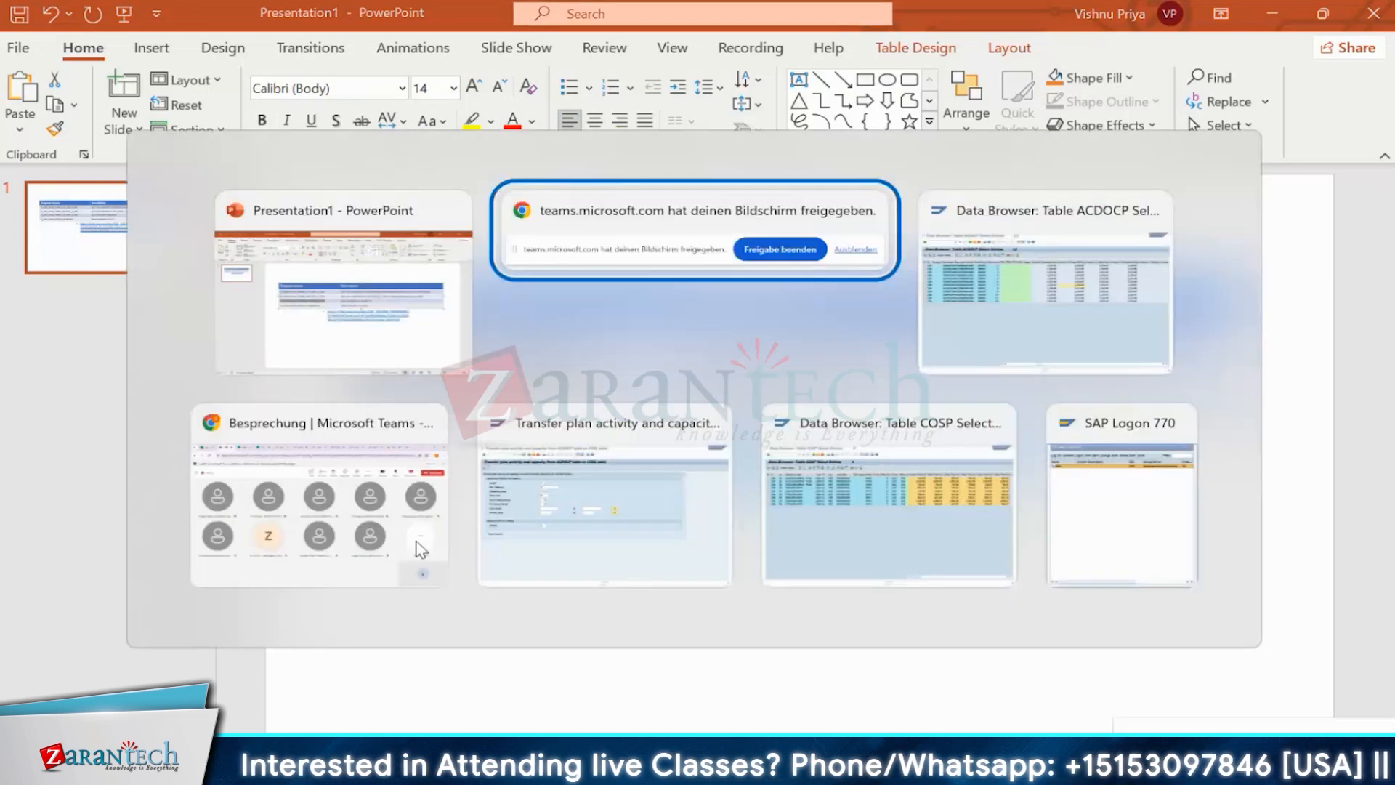
click(301, 57)
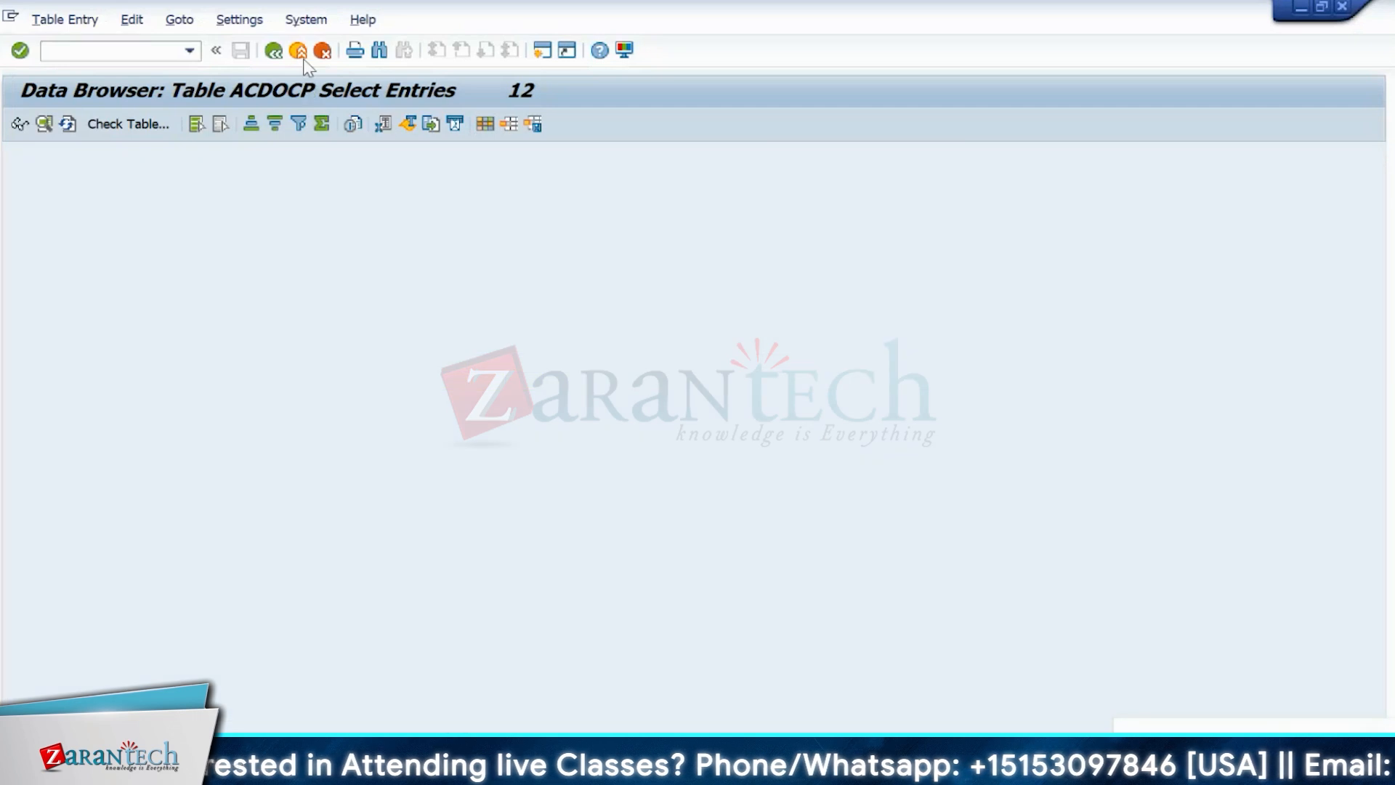
click(298, 58)
click(300, 57)
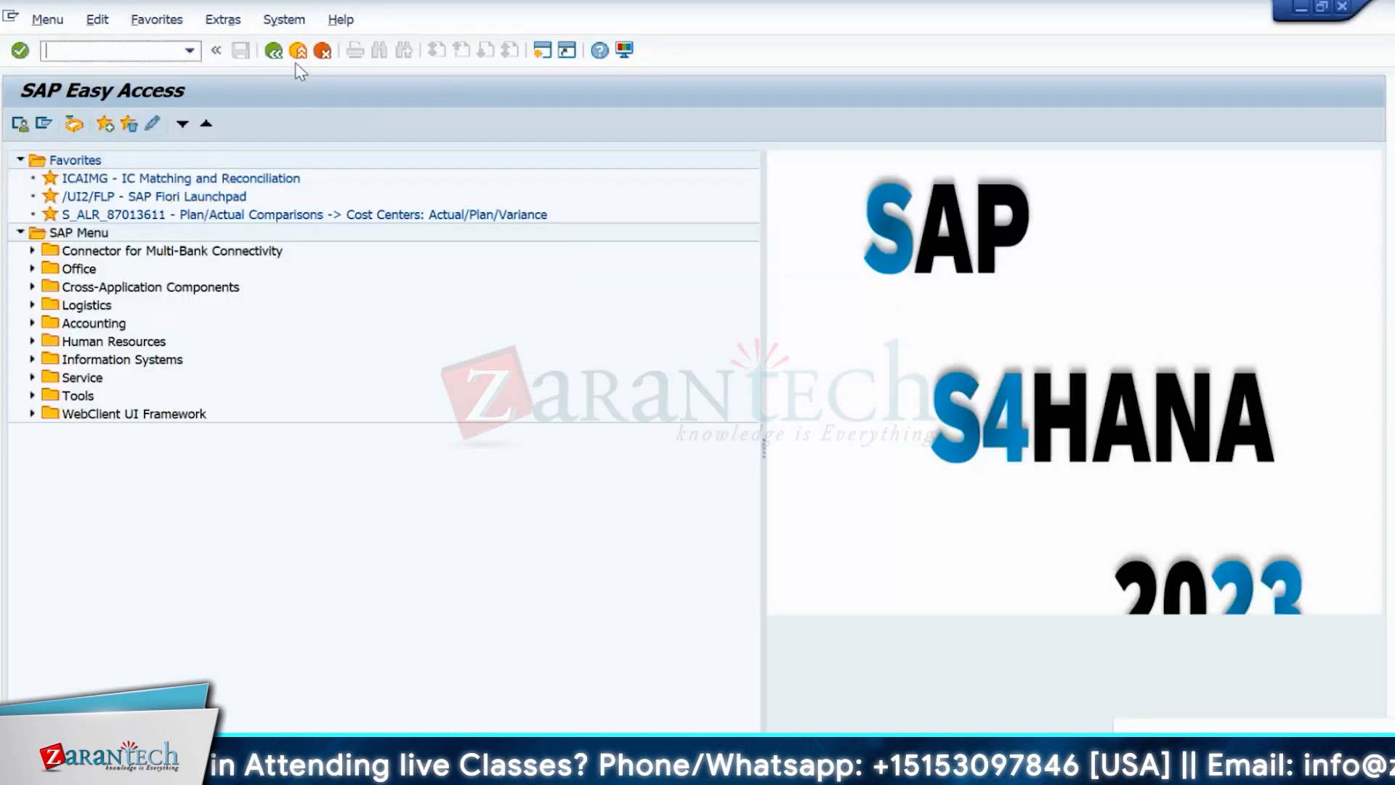
text(se16)
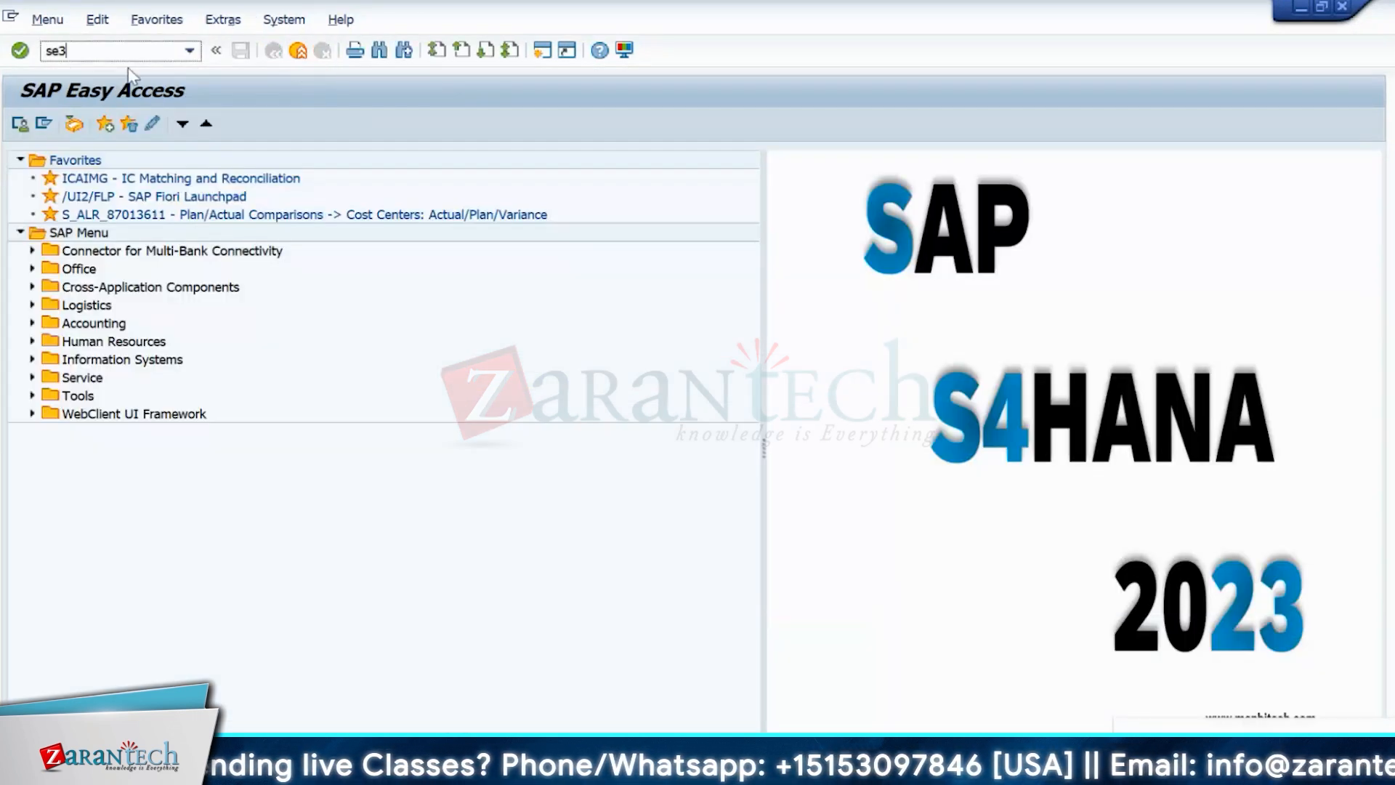
key(Return)
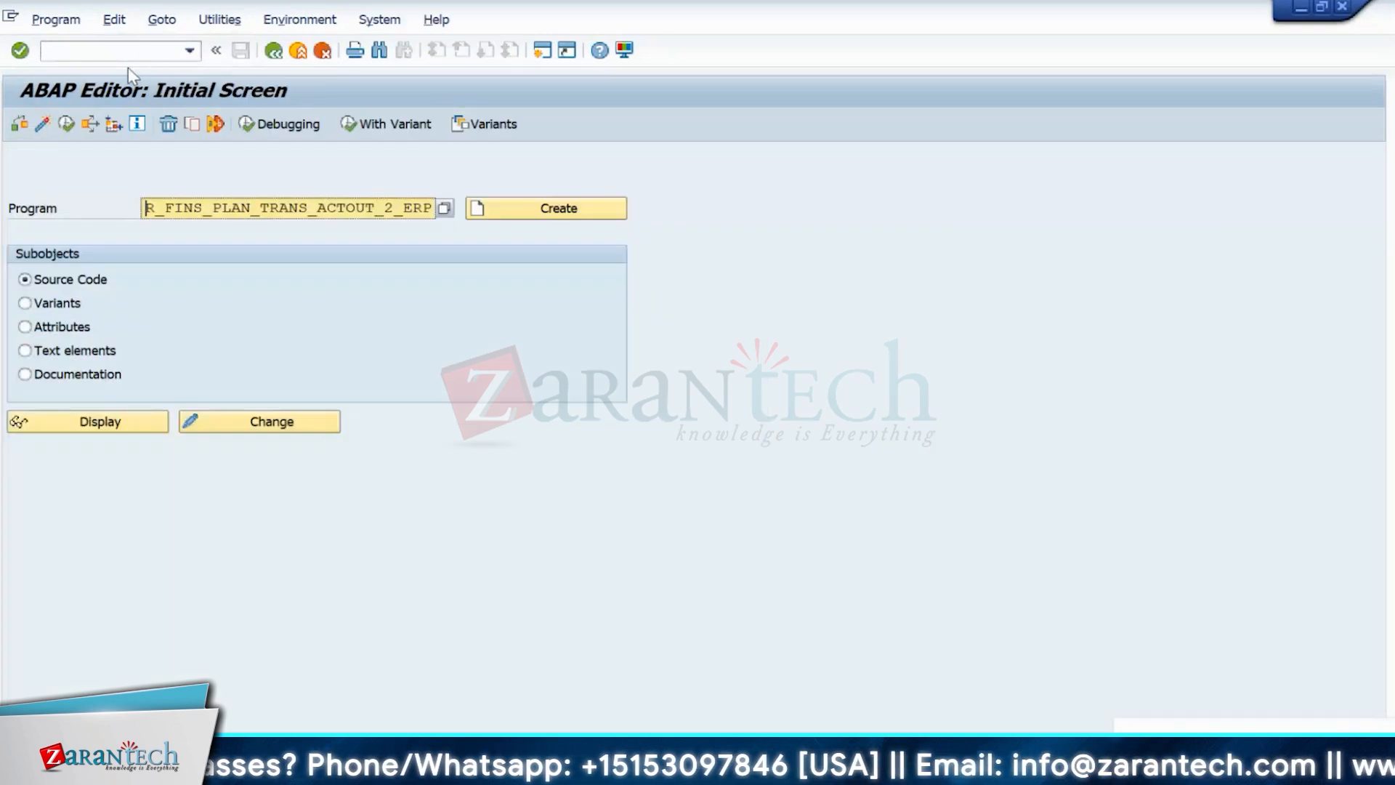
- Replace the program name with FINS_PLAN_TRANS_CO_ERP_2_S4H and execute the program
key(Delete)
key(Delete)
key(Delete)
key(Delete)
key(Delete)
key(Delete)
key(Delete)
key(Delete)
key(Delete)
key(Delete)
key(Delete)
key(Delete)
key(Delete)
key(Delete)
key(Delete)
key(Delete)
key(Delete)
key(Delete)
key(Delete)
key(Delete)
key(Delete)
key(Delete)
key(Delete)
key(Delete)
key(Delete)
key(Delete)
key(Delete)
key(Delete)
key(Delete)
key(Delete)
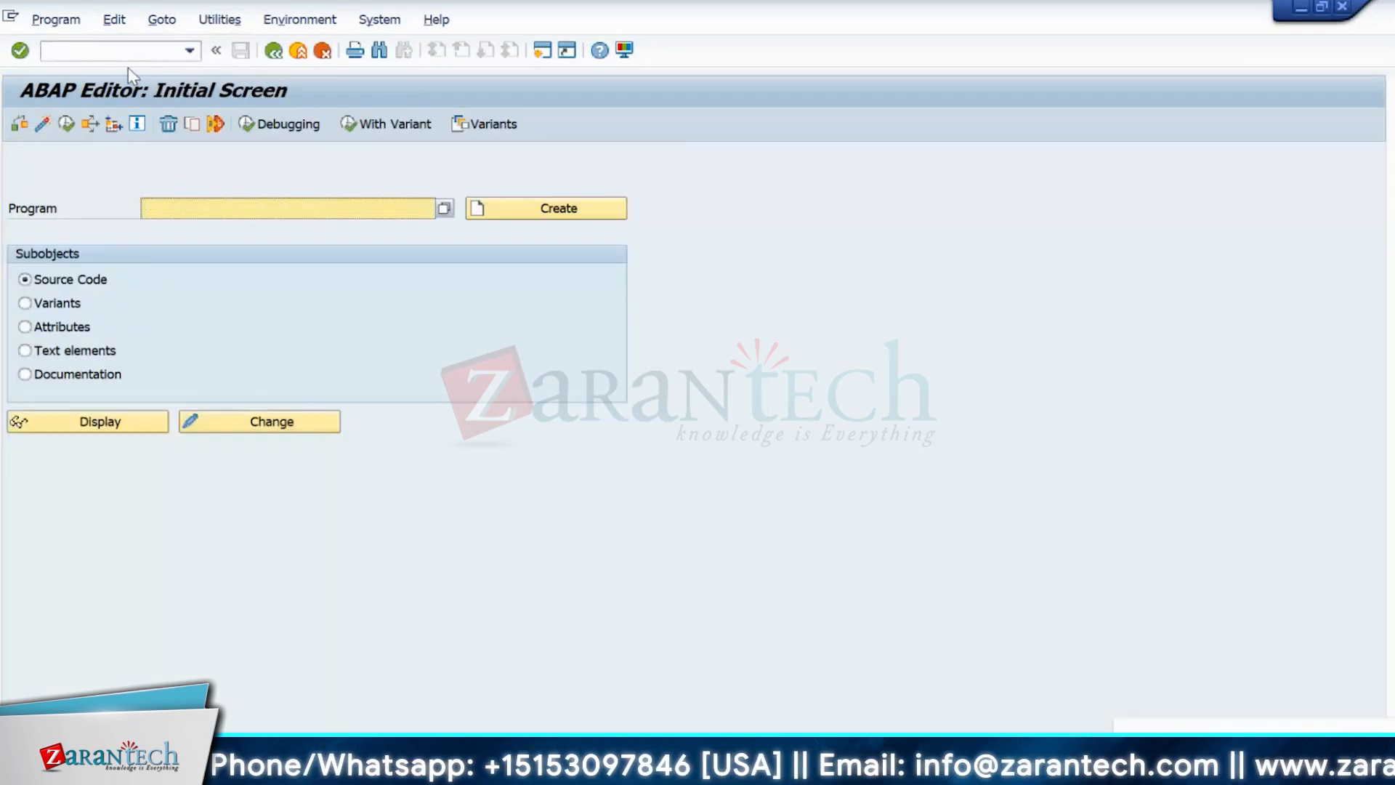
text(FINS_PLAN_TRANS_CO_ERP_2_S4H)
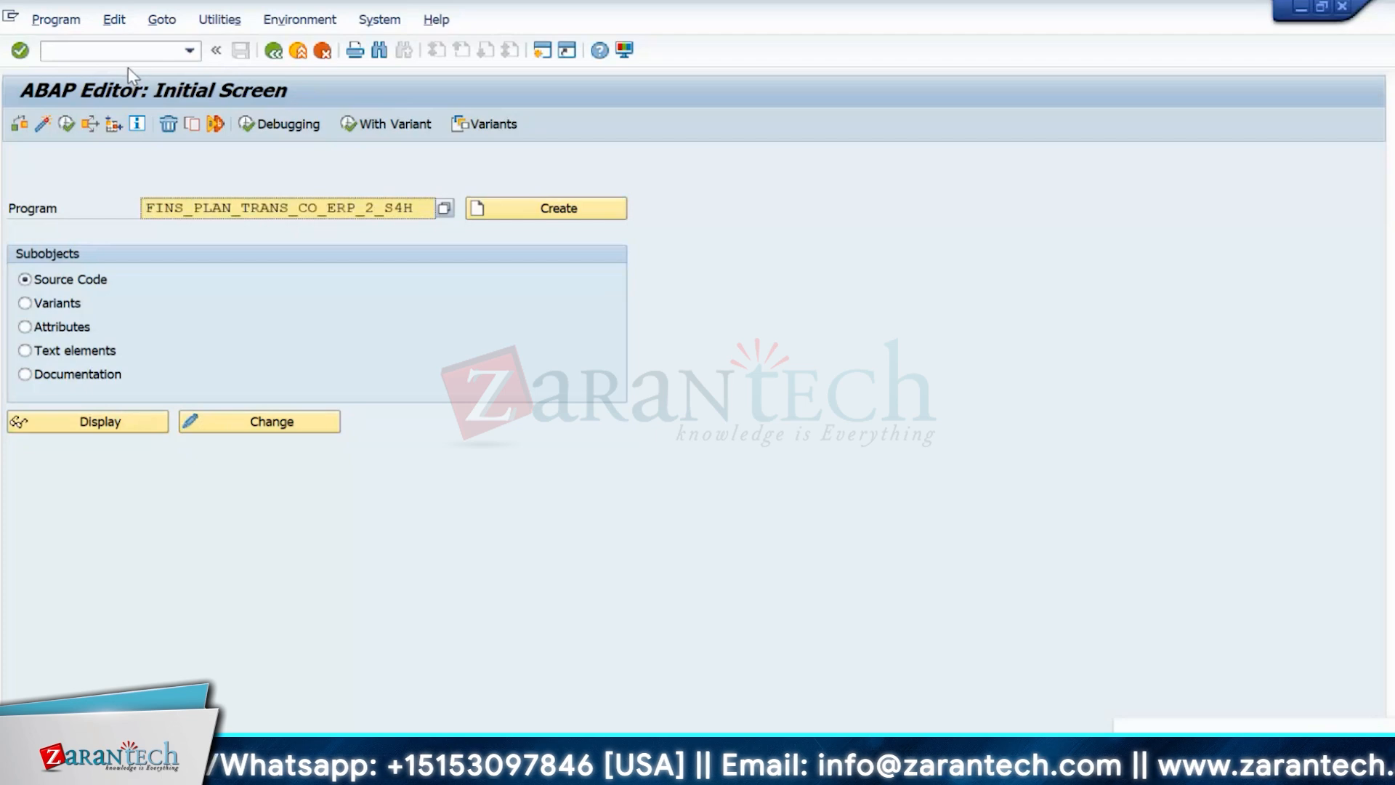
click(66, 125)
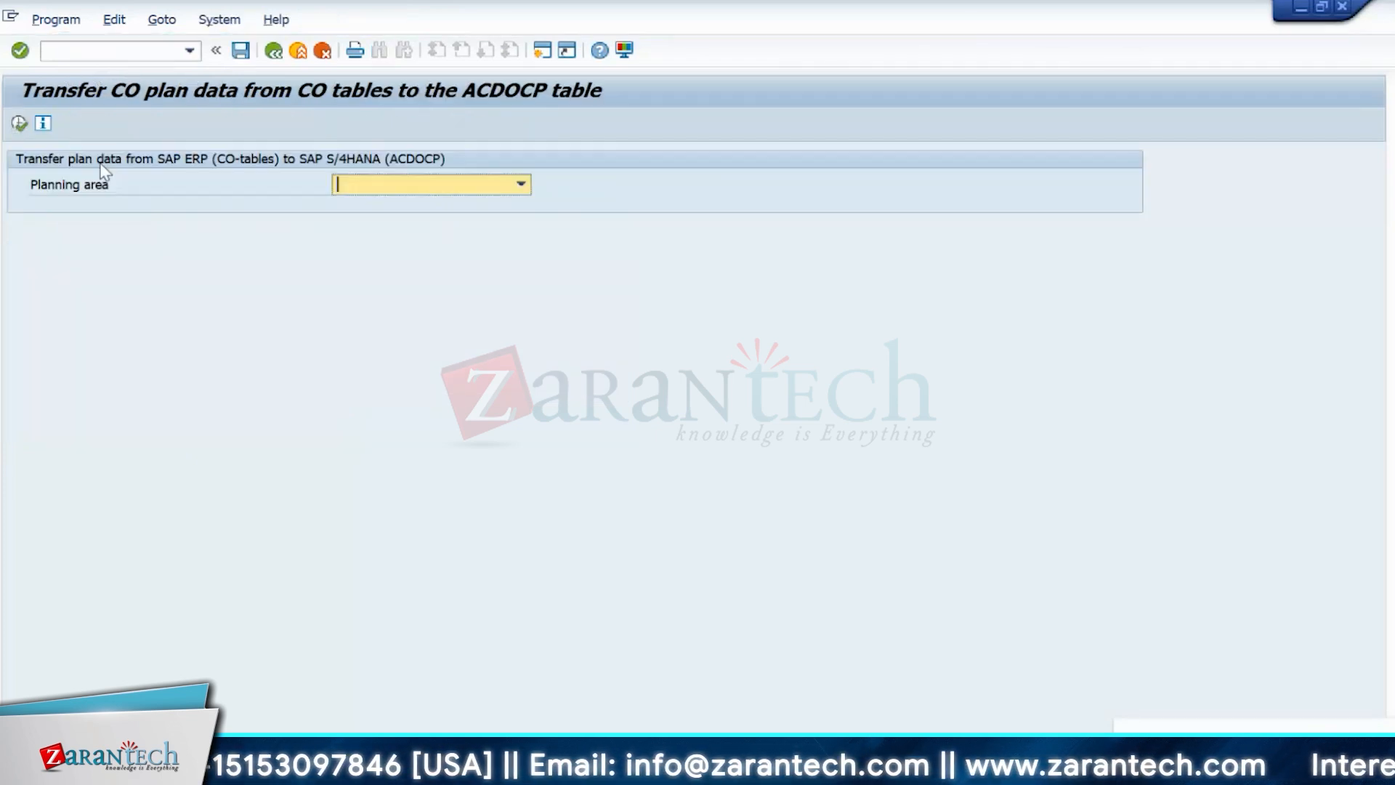
- Set the planning area to CCtr:Costs (cost element/activity inputs) and choose version 0 for controlling area IN10
click(486, 185)
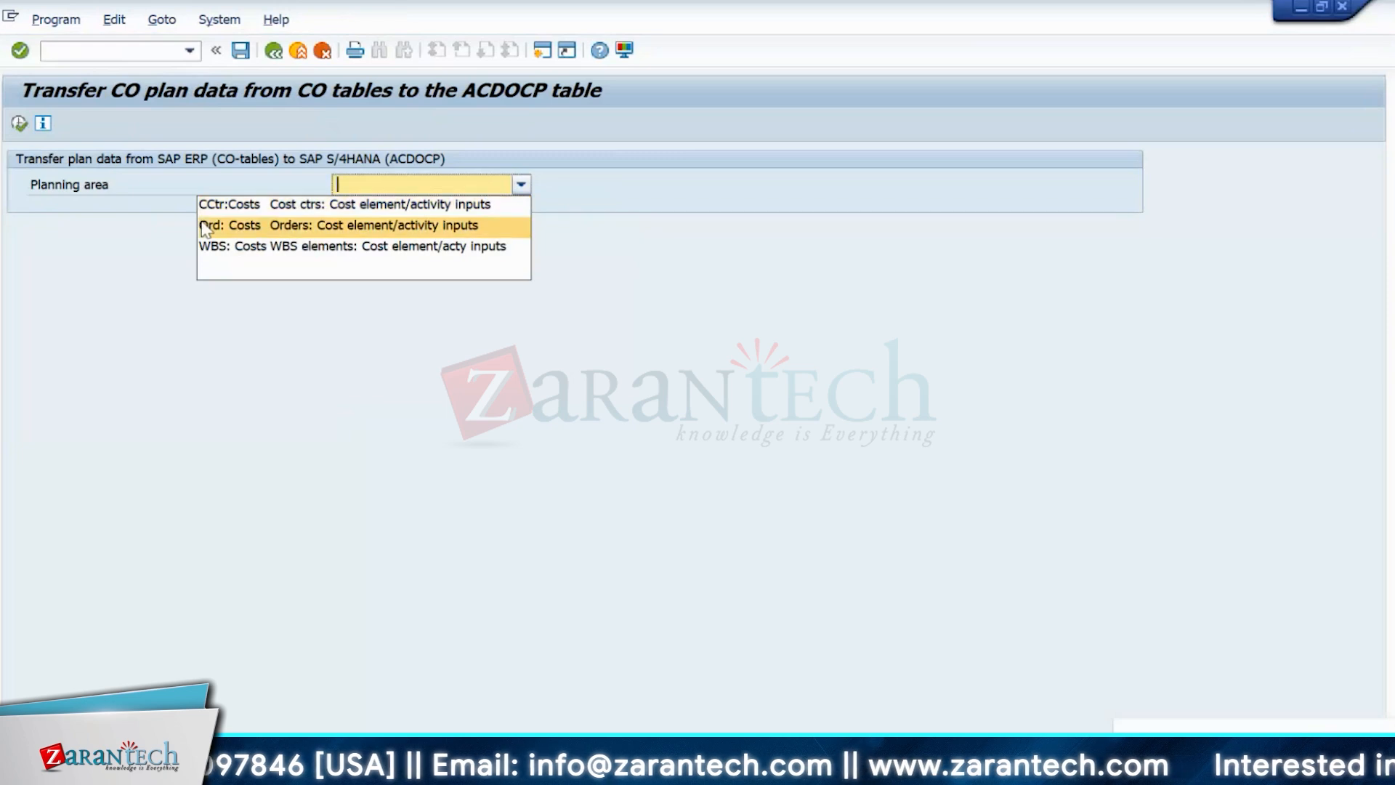
click(272, 211)
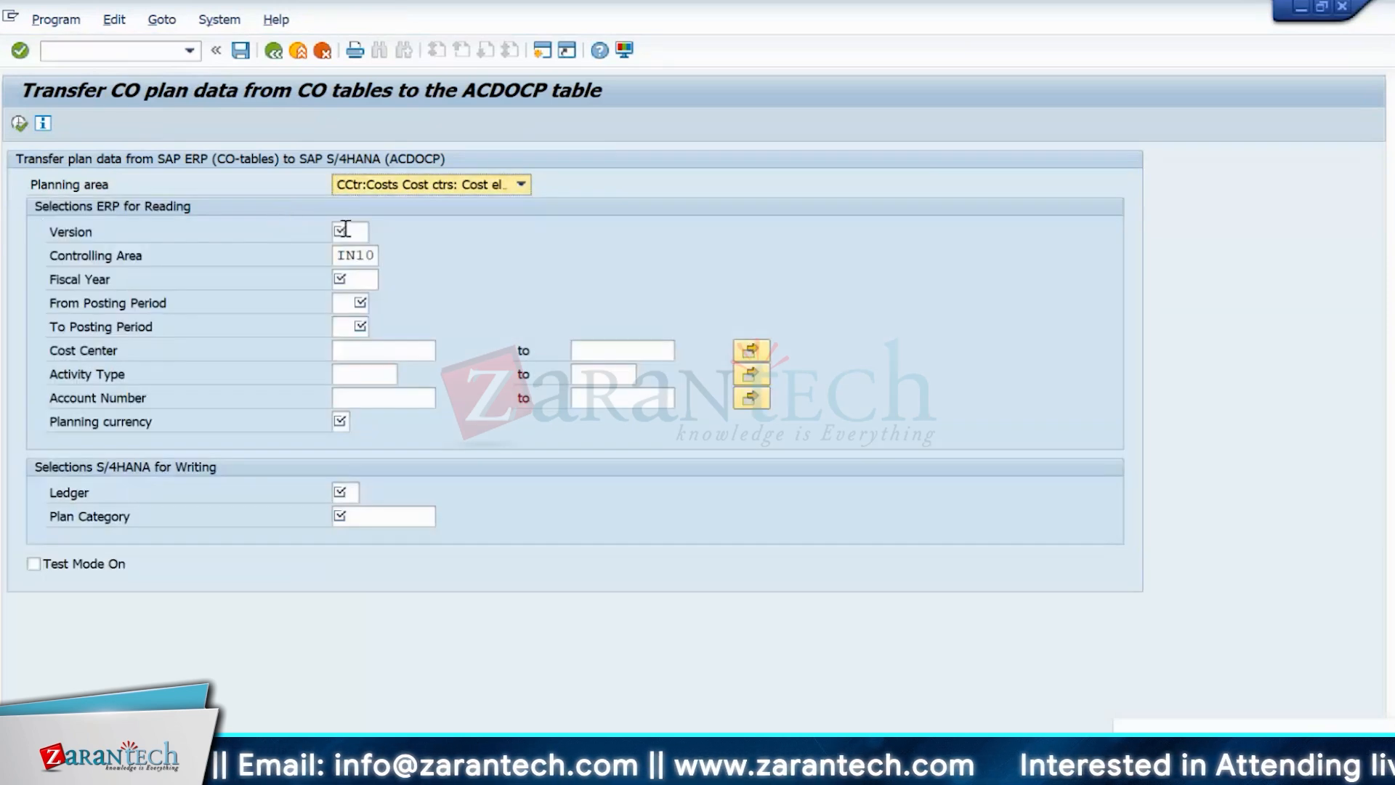
click(346, 230)
click(375, 231)
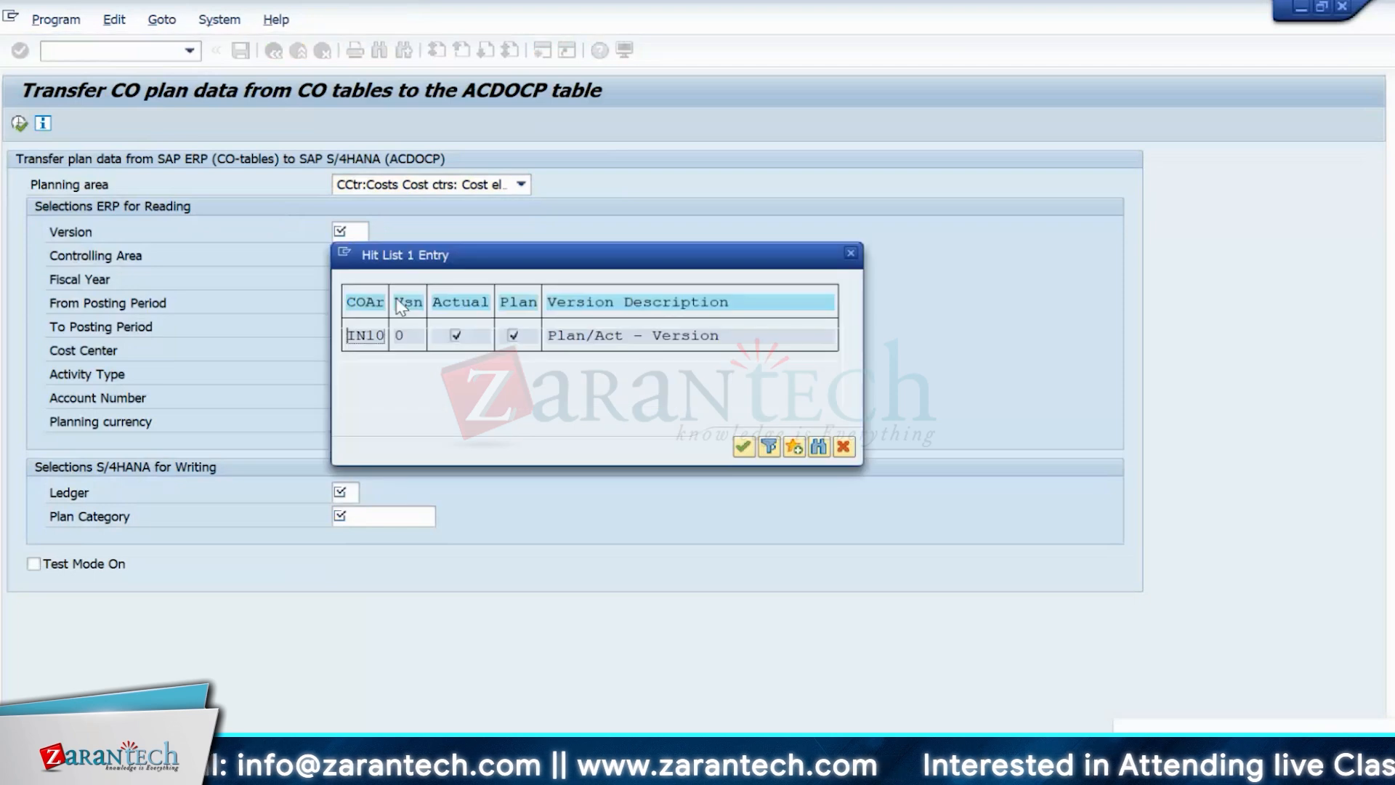
double_click(374, 342)
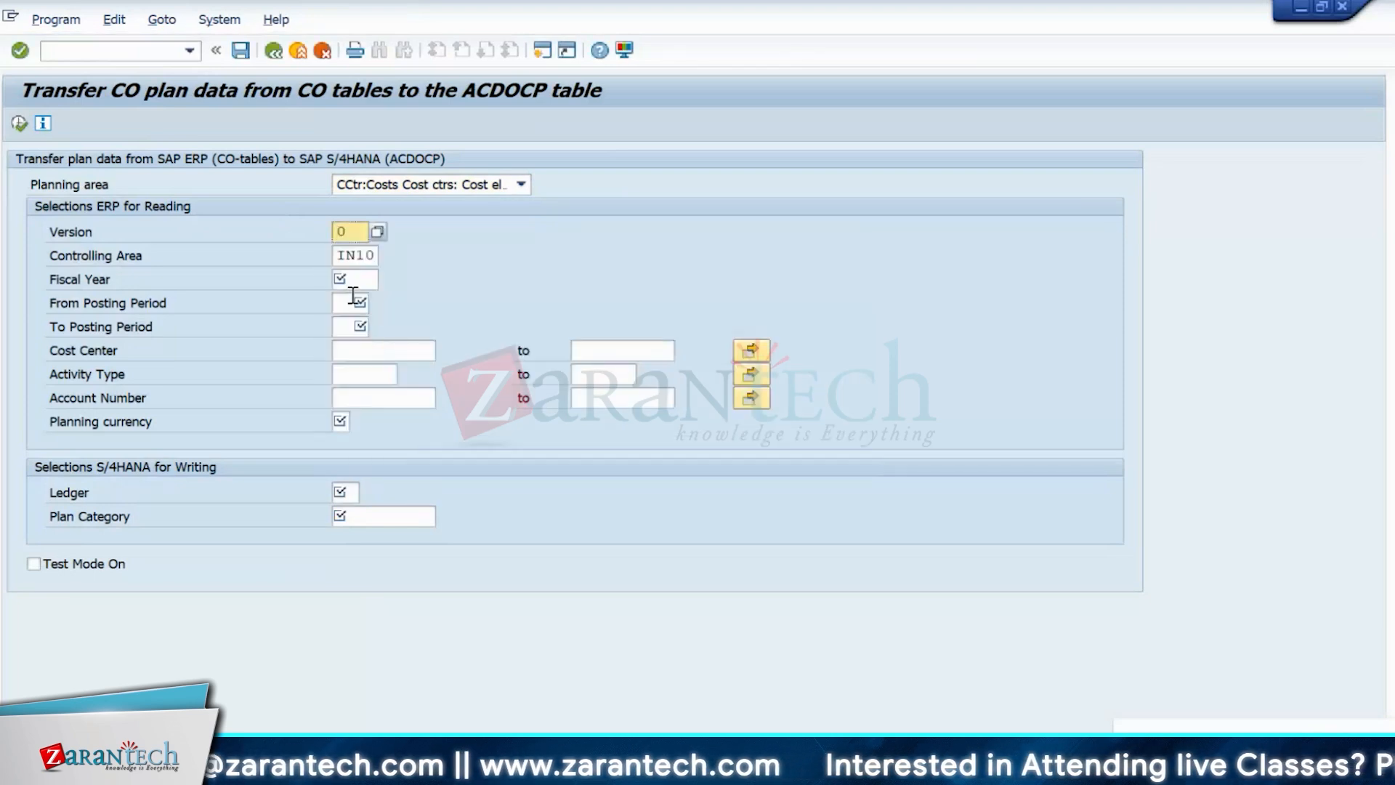
- Set the fiscal year to 2024 and the posting periods from 1 to 12
click(356, 274)
text(2024)
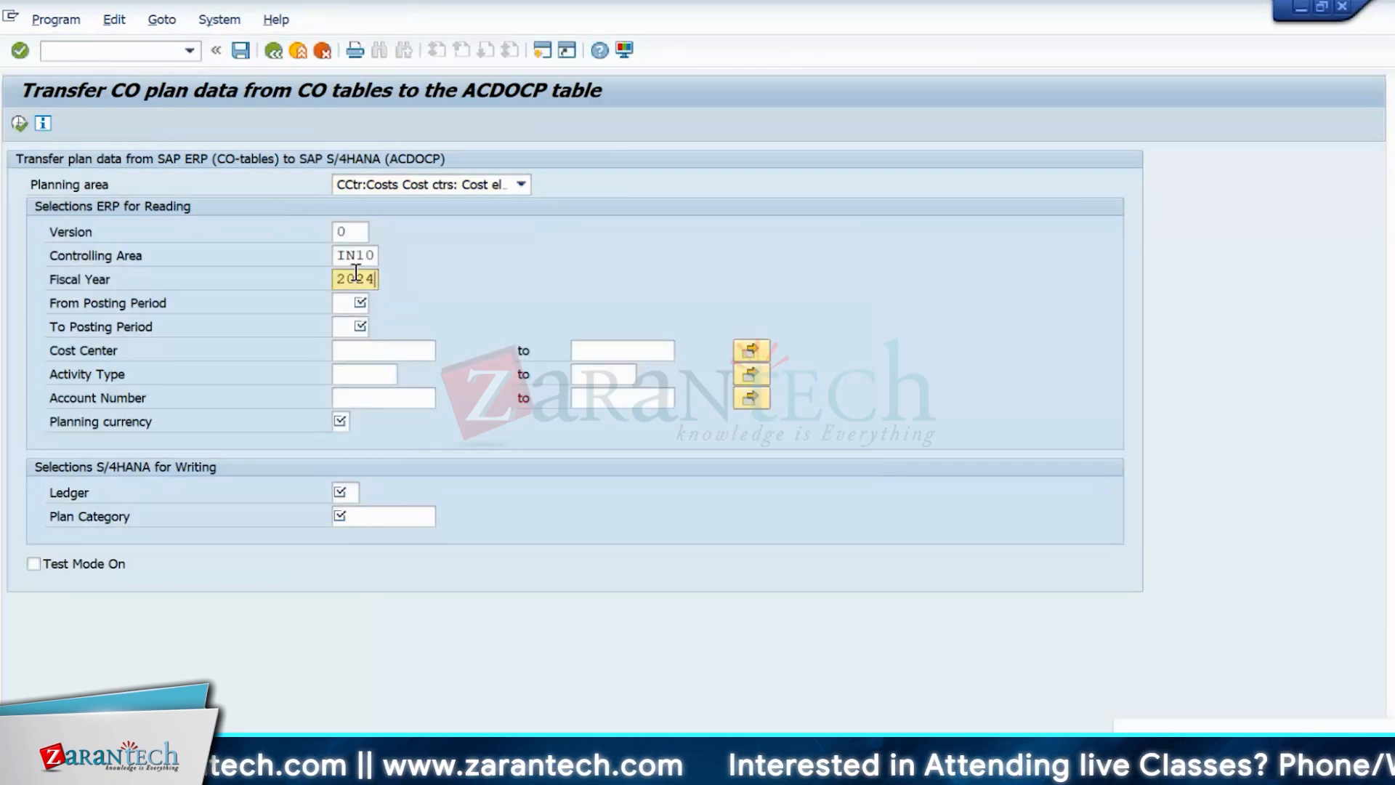
click(352, 303)
text(1)
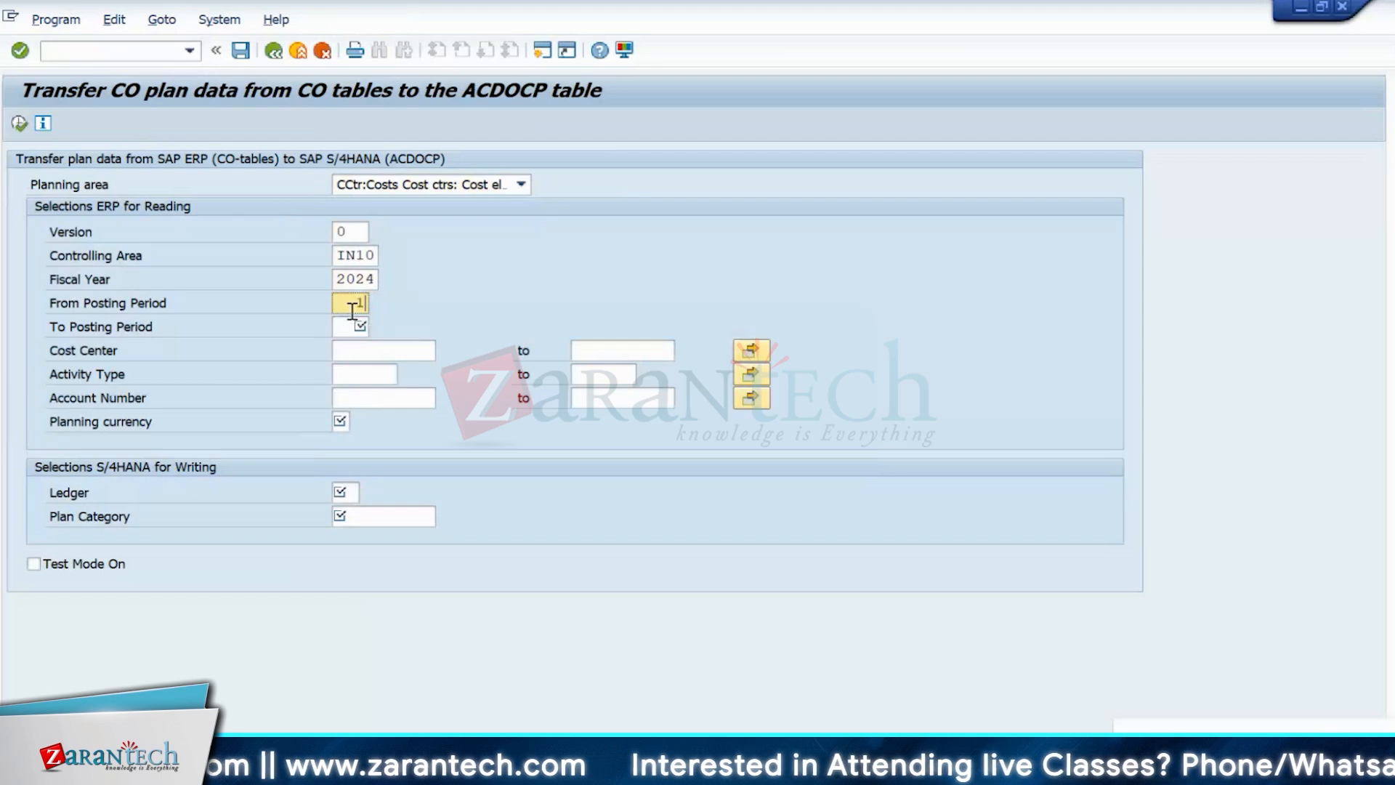
click(329, 327)
text(12)
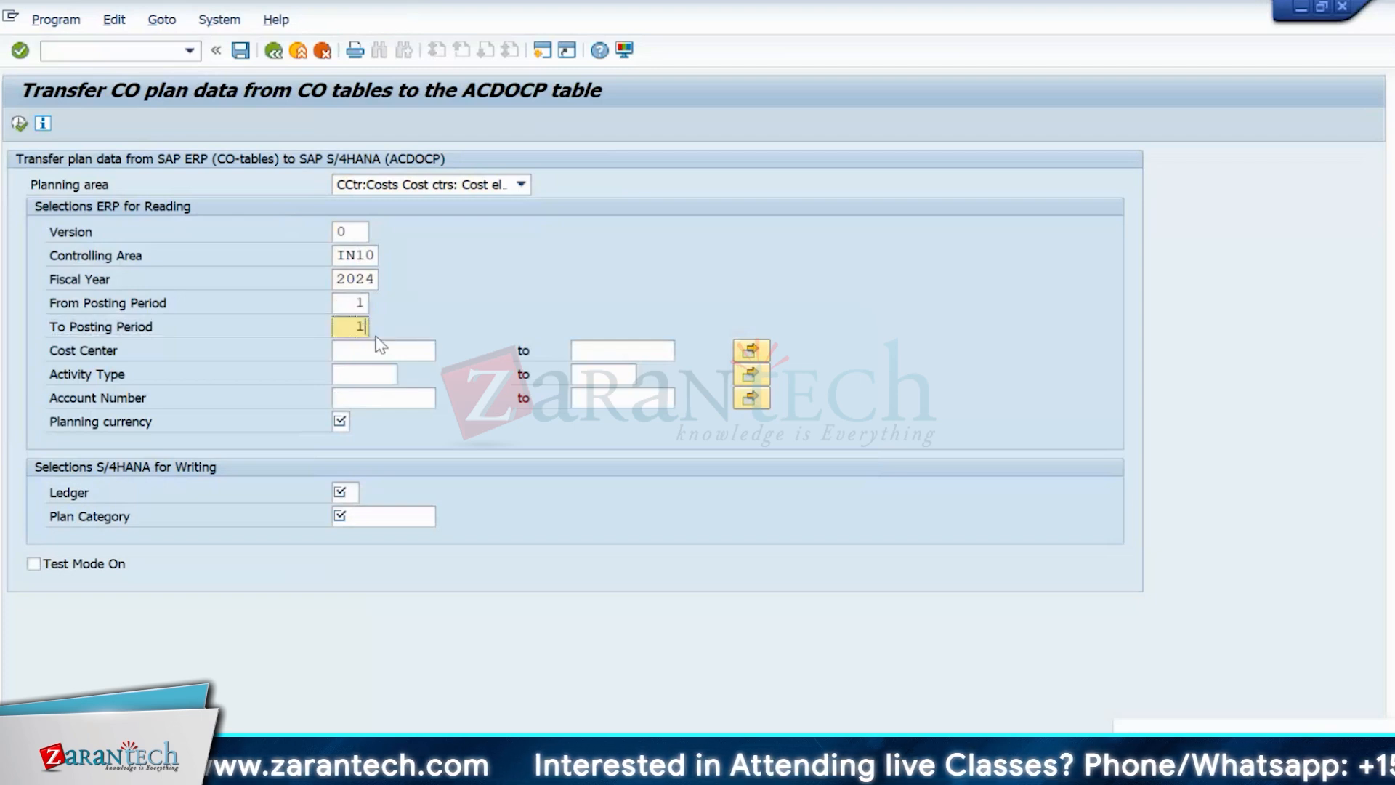
- Look up the cost centers of company code IN10 and choose IN10PRD1 as the starting cost center
click(431, 354)
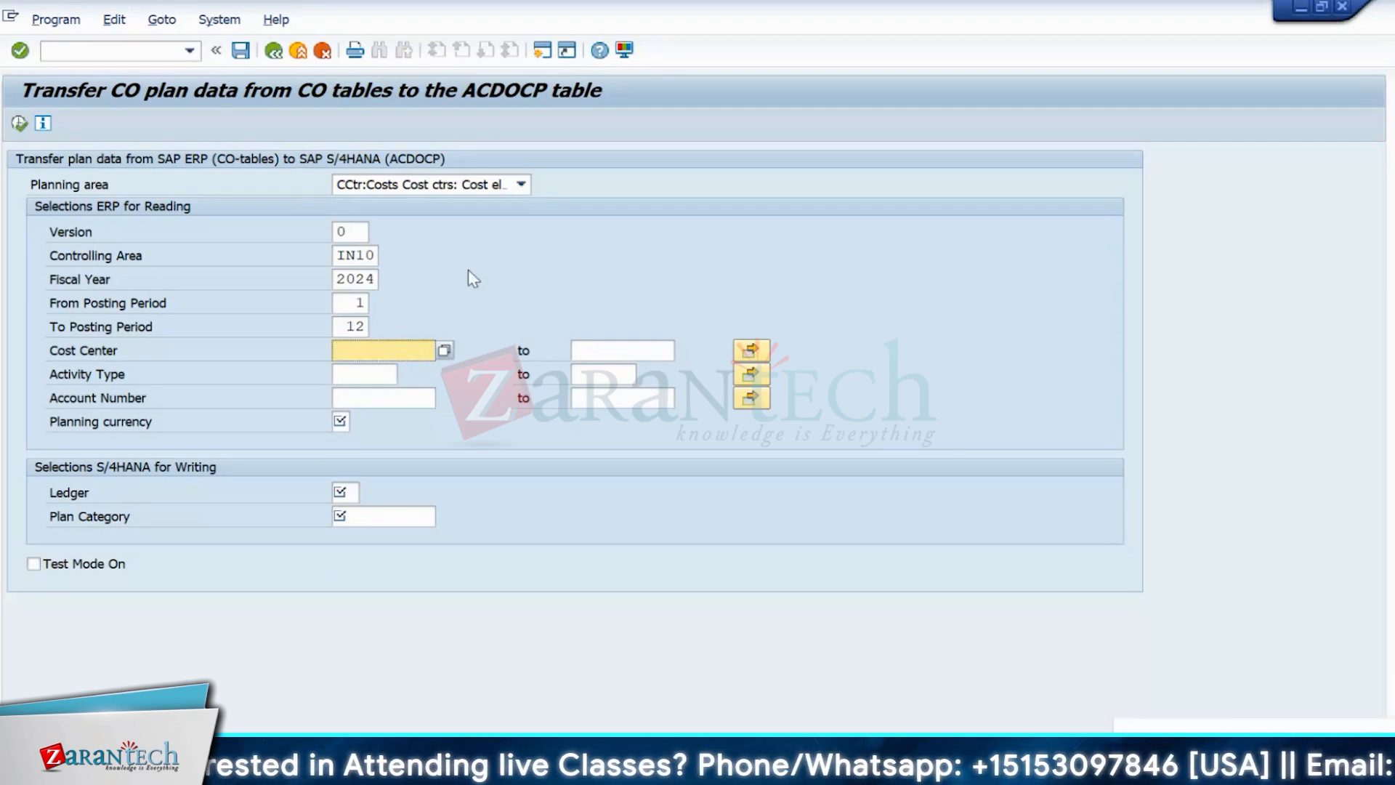
click(443, 354)
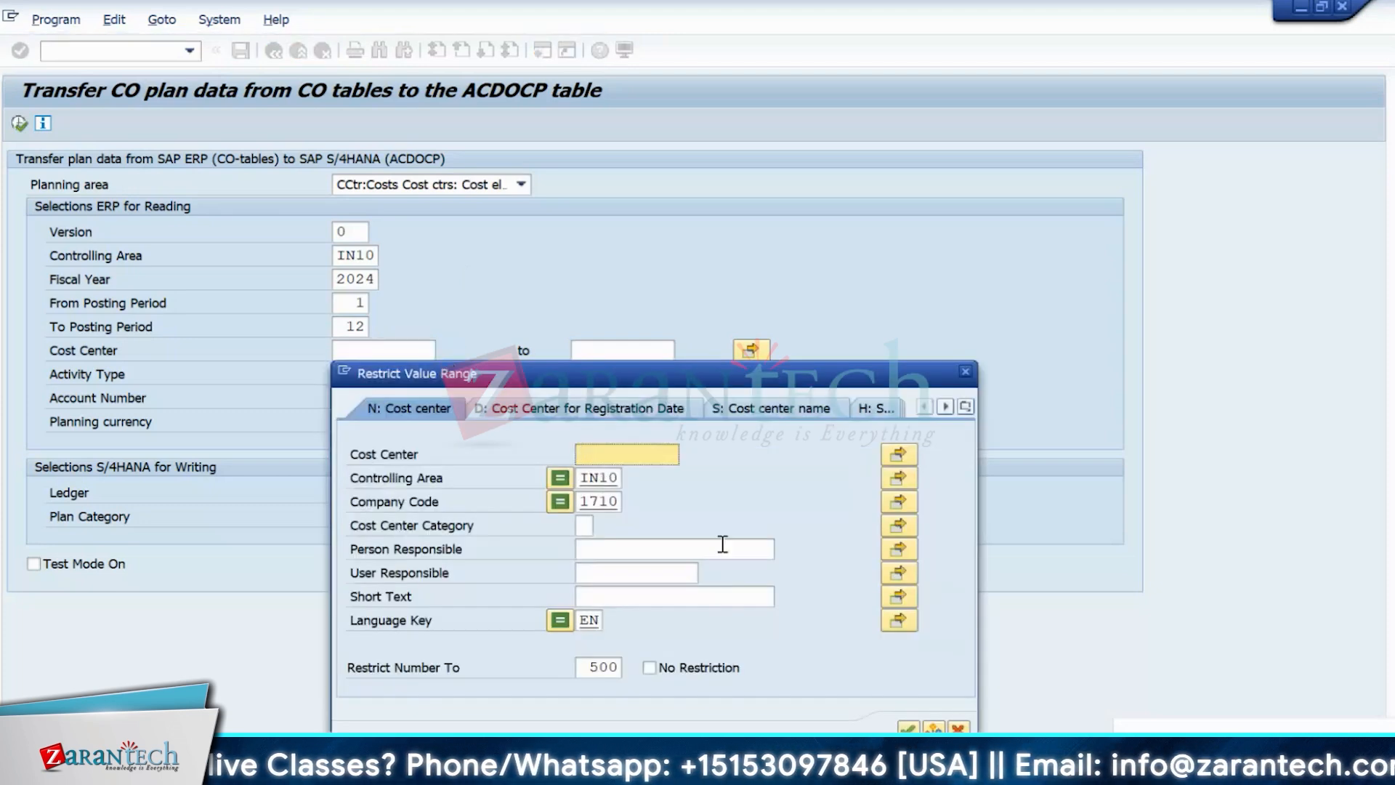
double_click(616, 502)
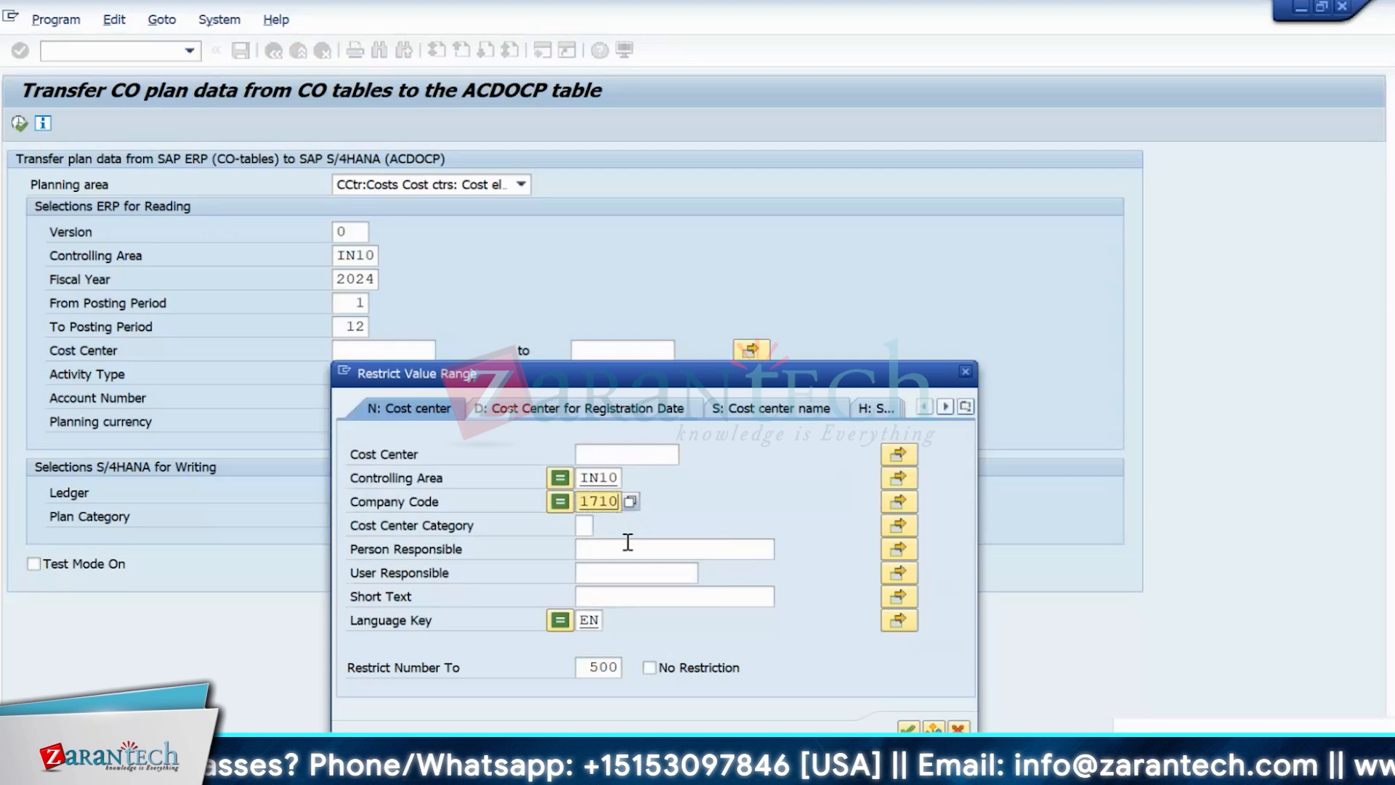
text(1N10)
key(Return)
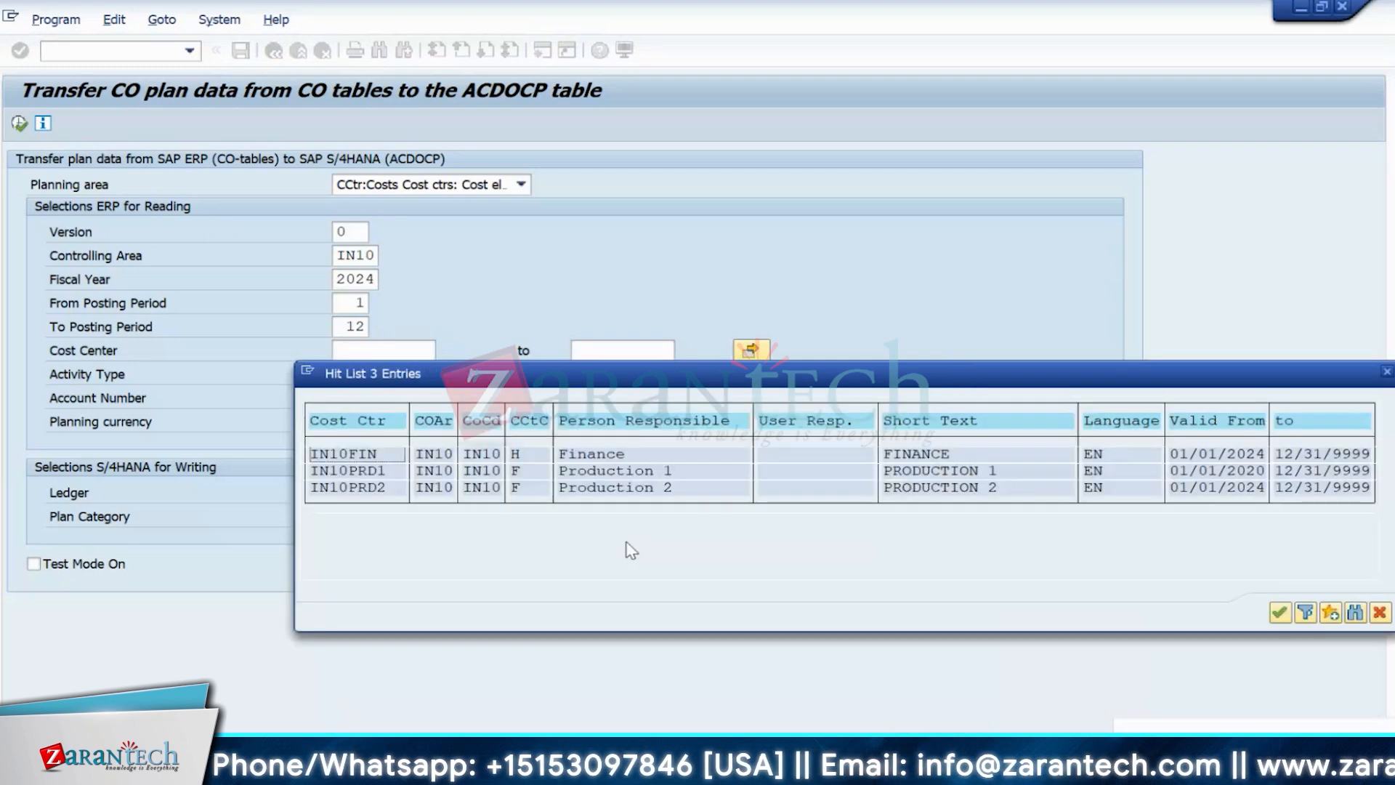
click(334, 474)
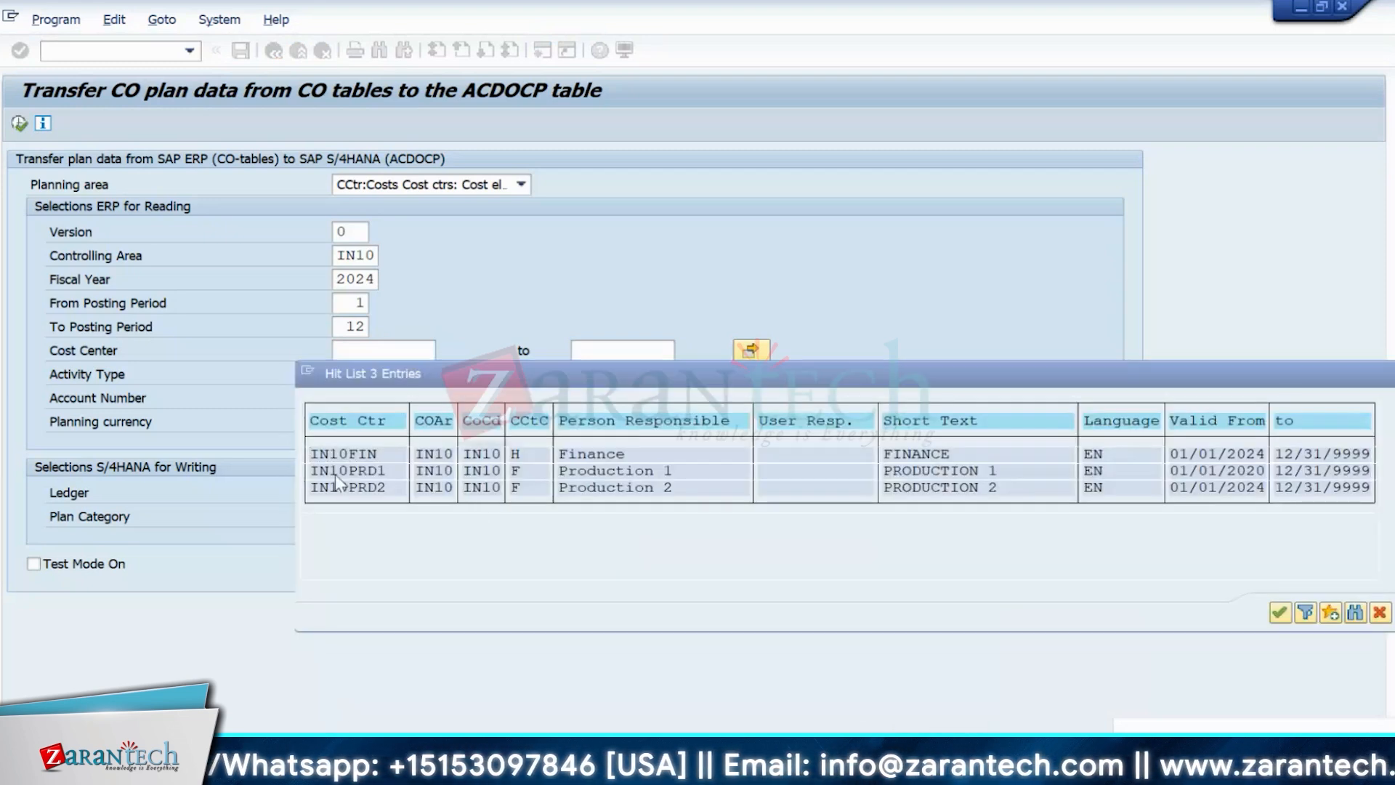
- Clear the starting cost center entry and choose IN10FIN from the cost centers of company code IN10 instead
double_click(334, 474)
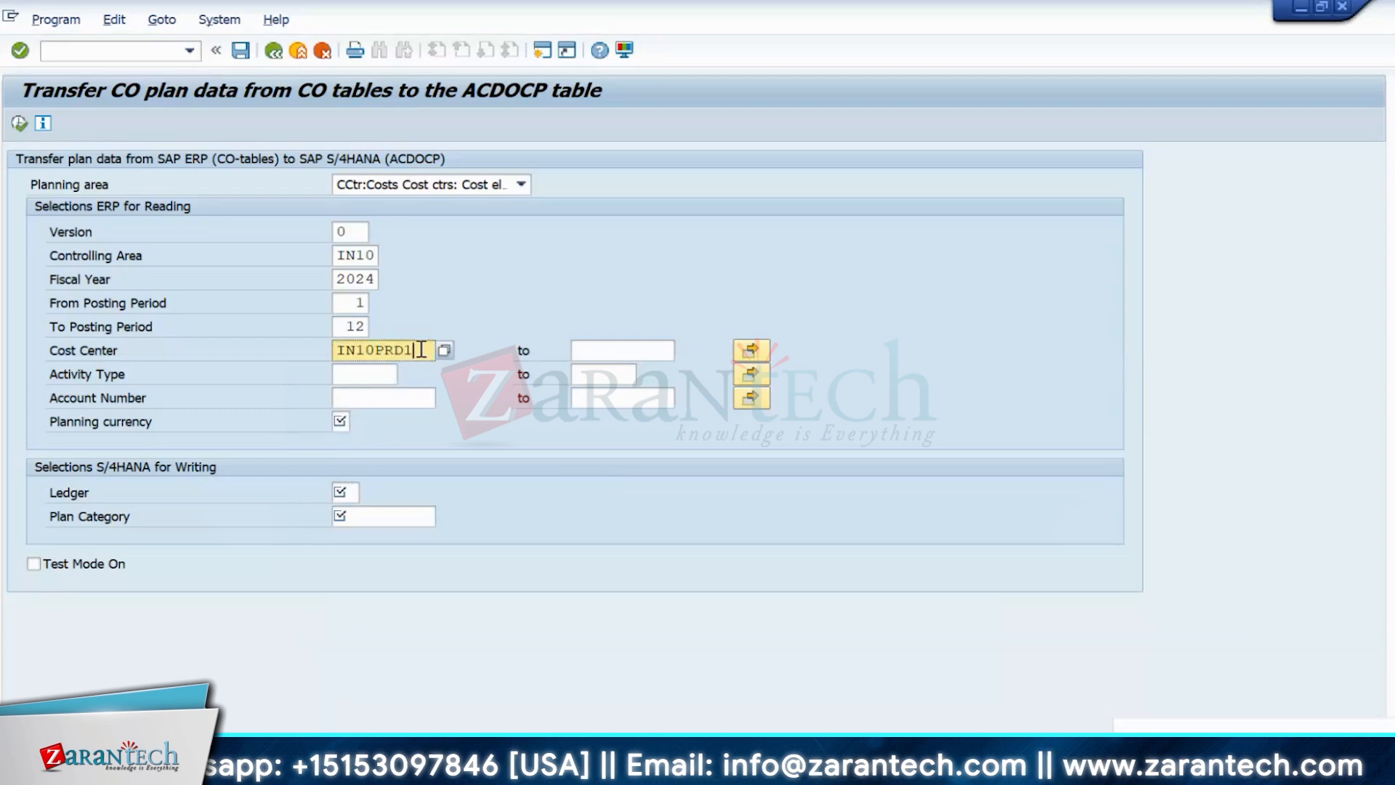
key(BackSpace)
key(BackSpace)
key(BackSpace)
key(BackSpace)
key(BackSpace)
key(BackSpace)
key(BackSpace)
key(BackSpace)
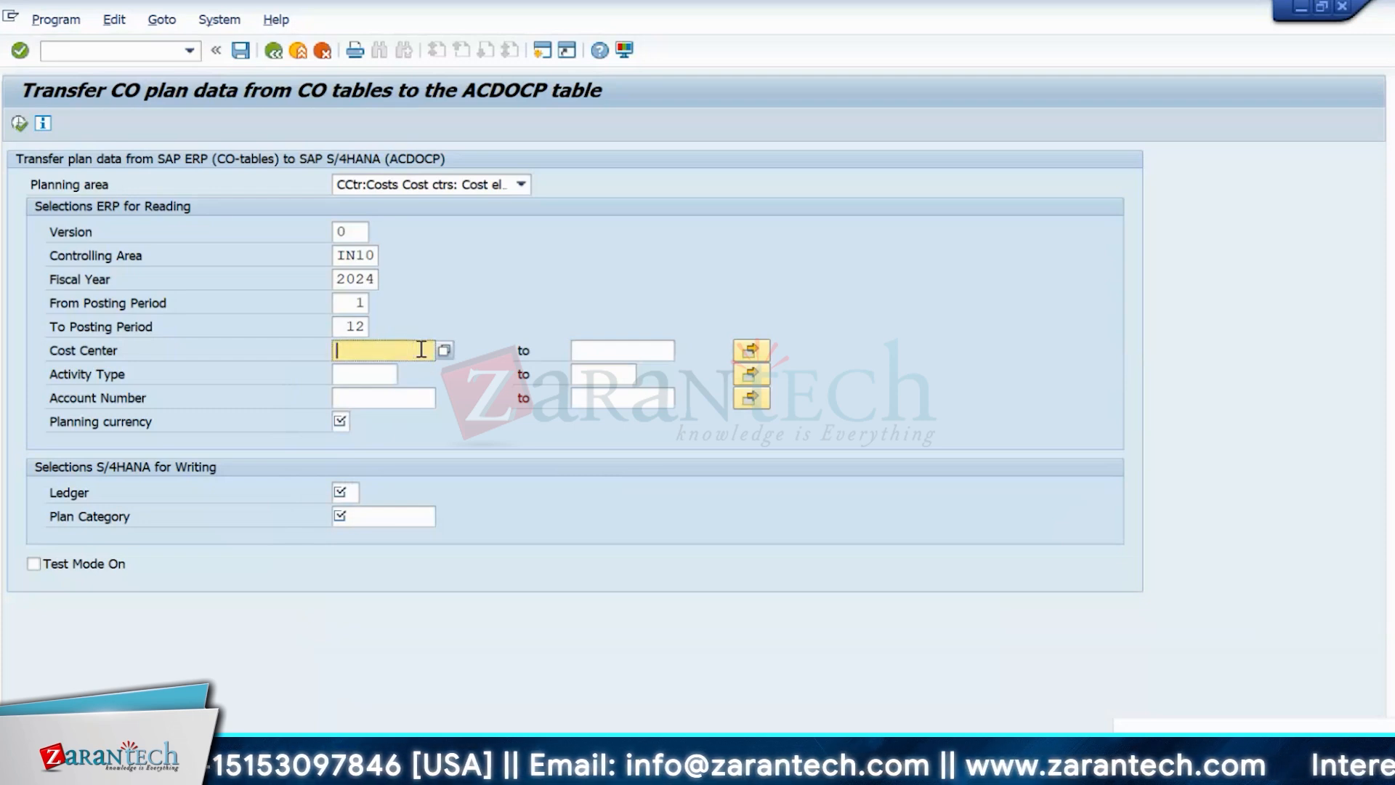
click(441, 351)
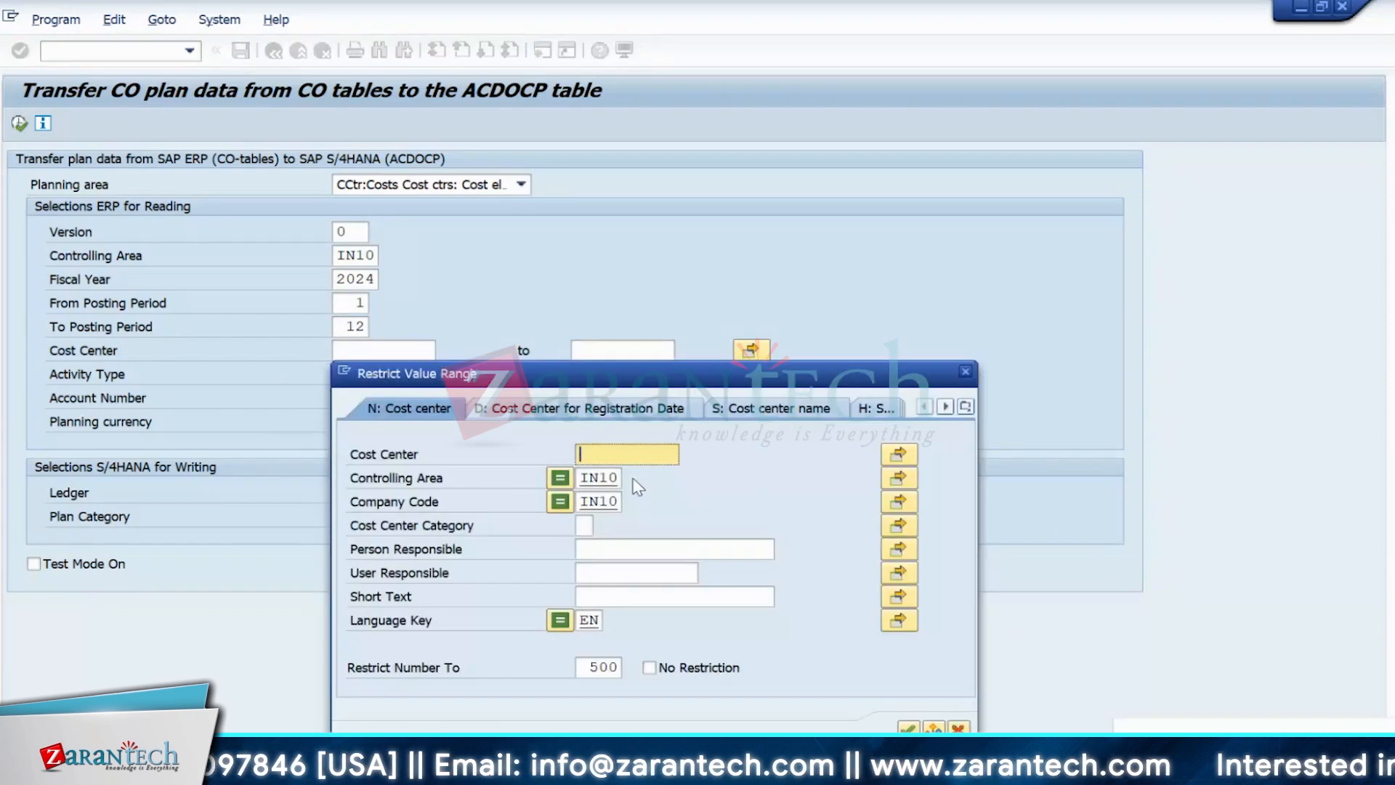
click(964, 372)
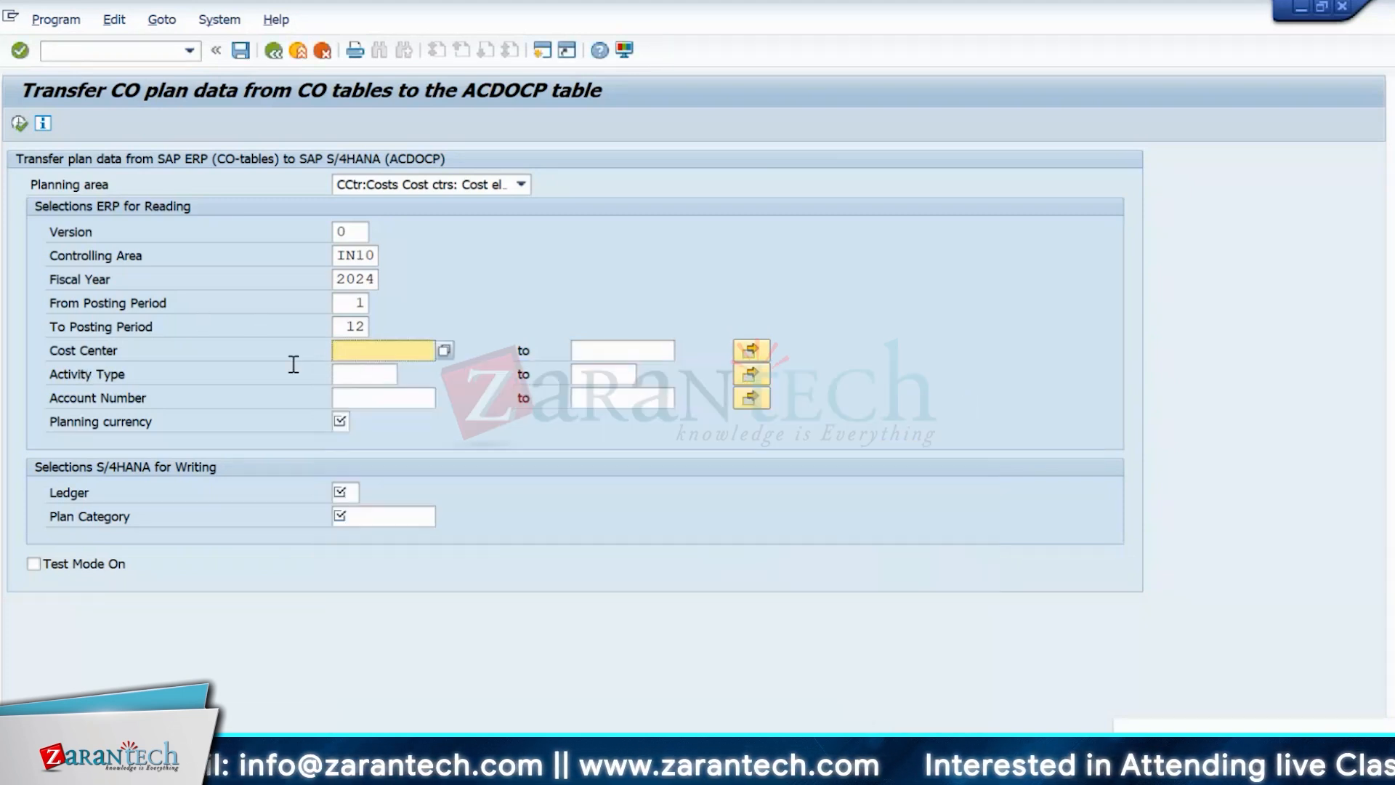
click(446, 352)
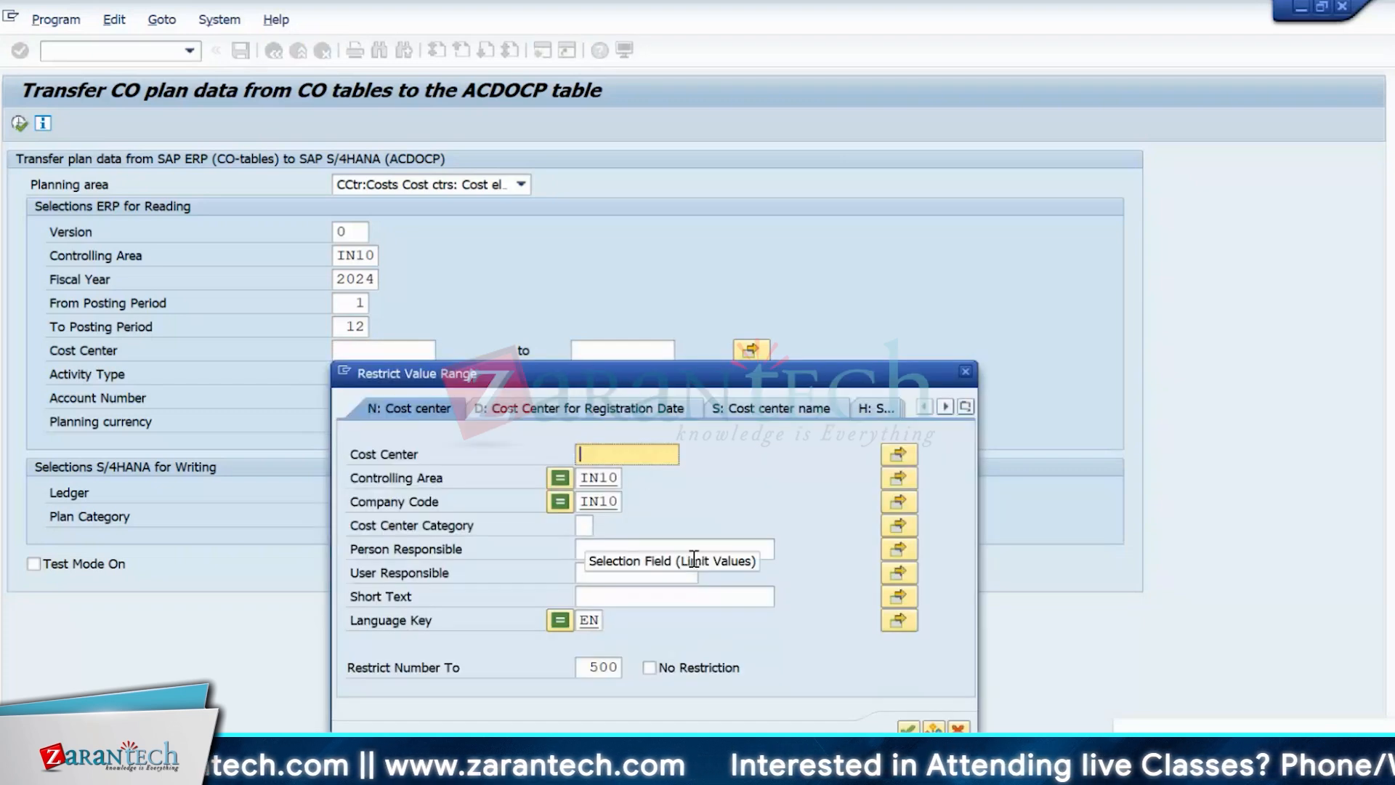
key(Return)
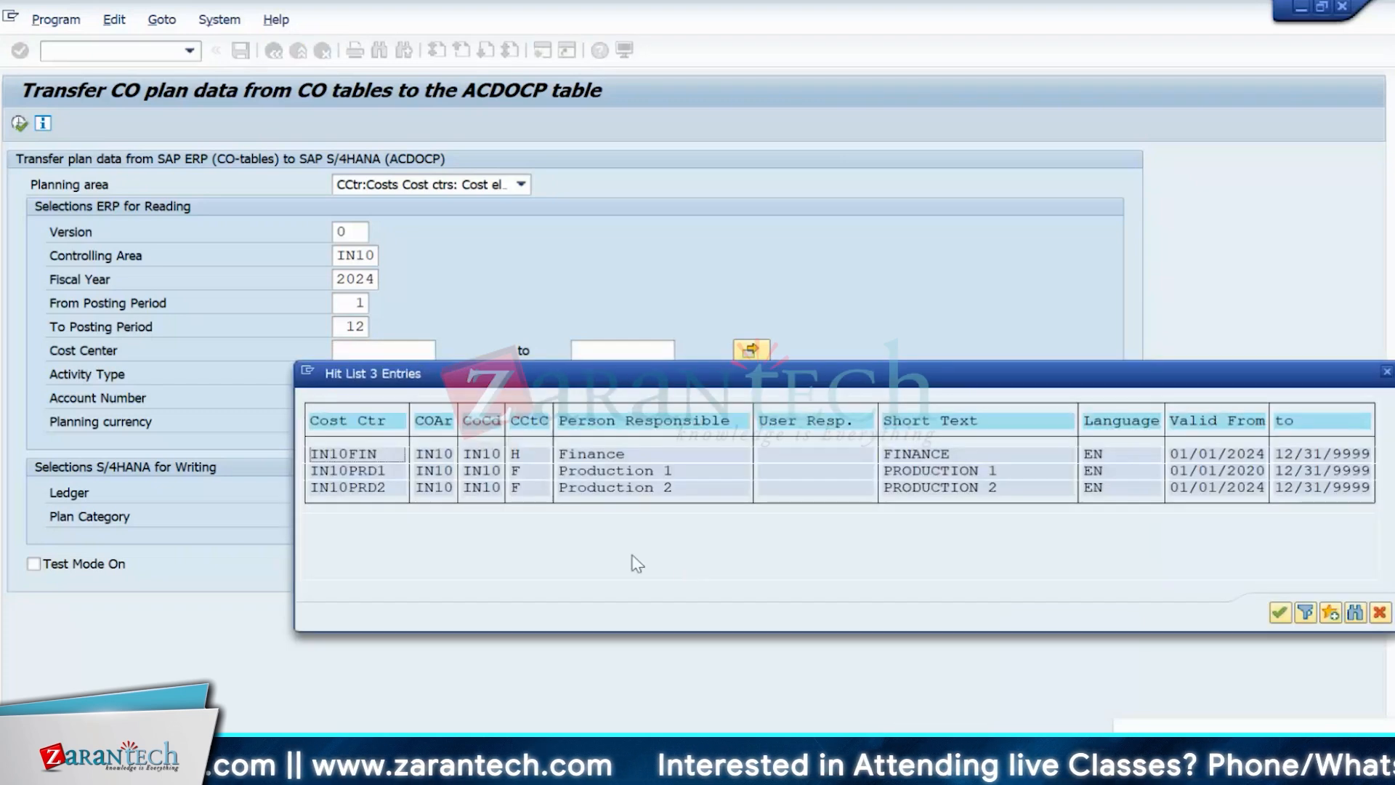
double_click(342, 454)
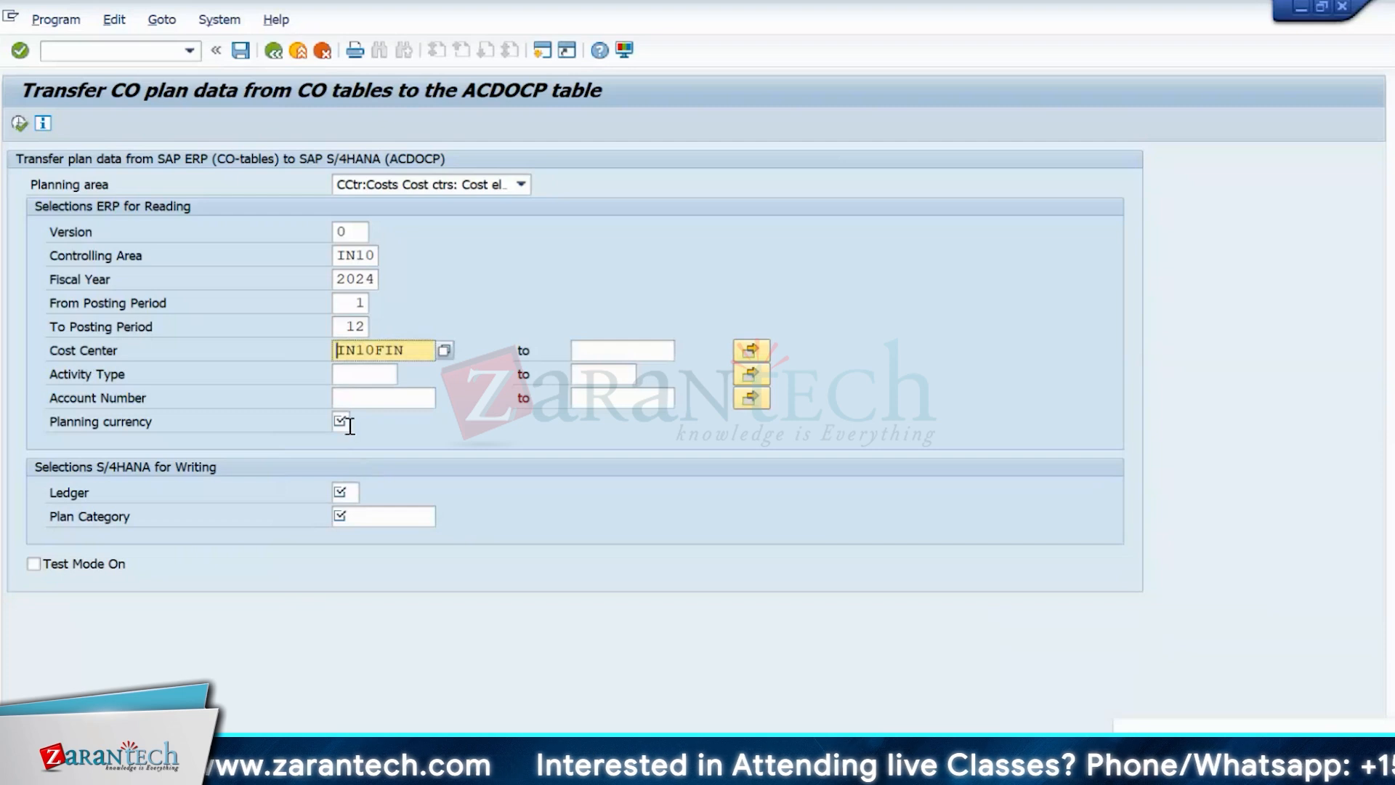
- Set the planning currency to O, Object currency, for reading the ERP plan data
click(348, 424)
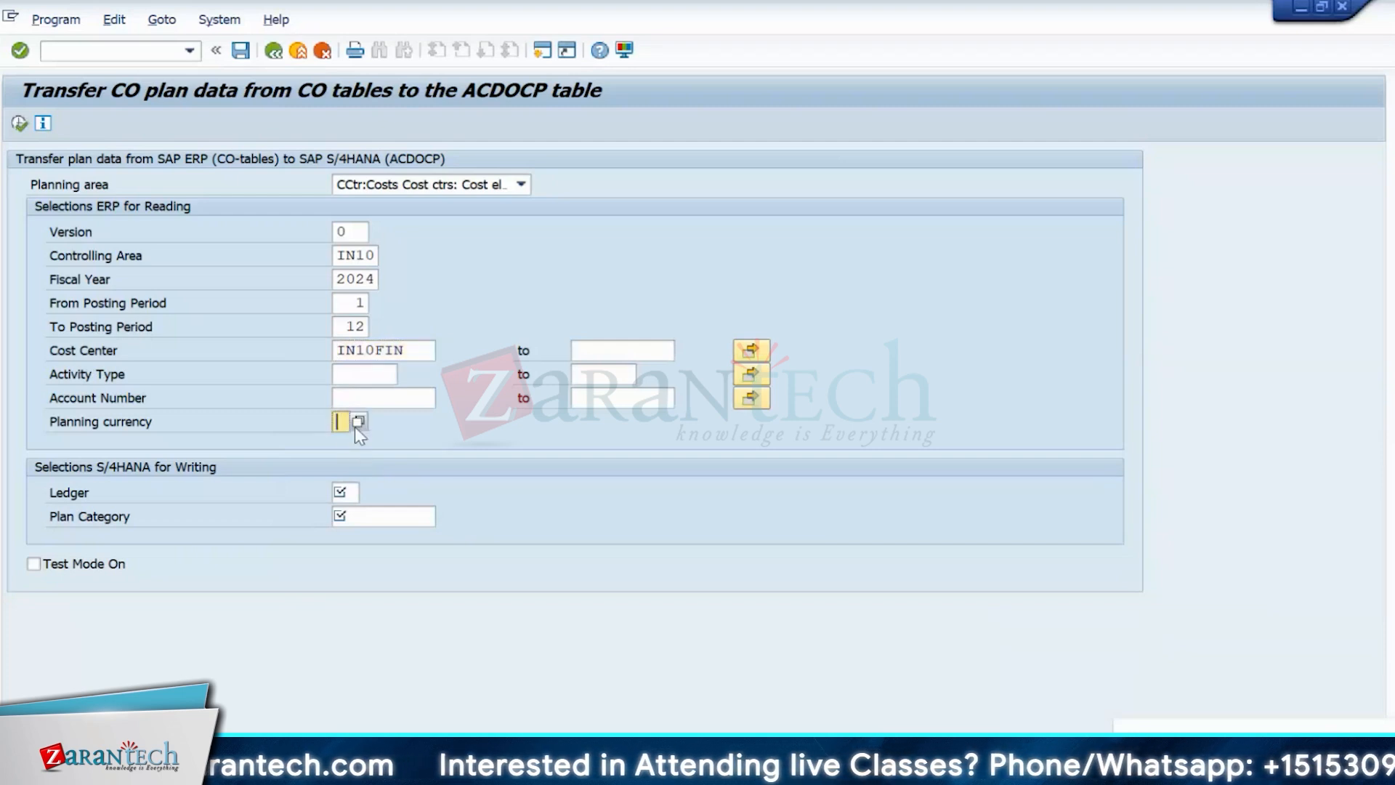
click(356, 424)
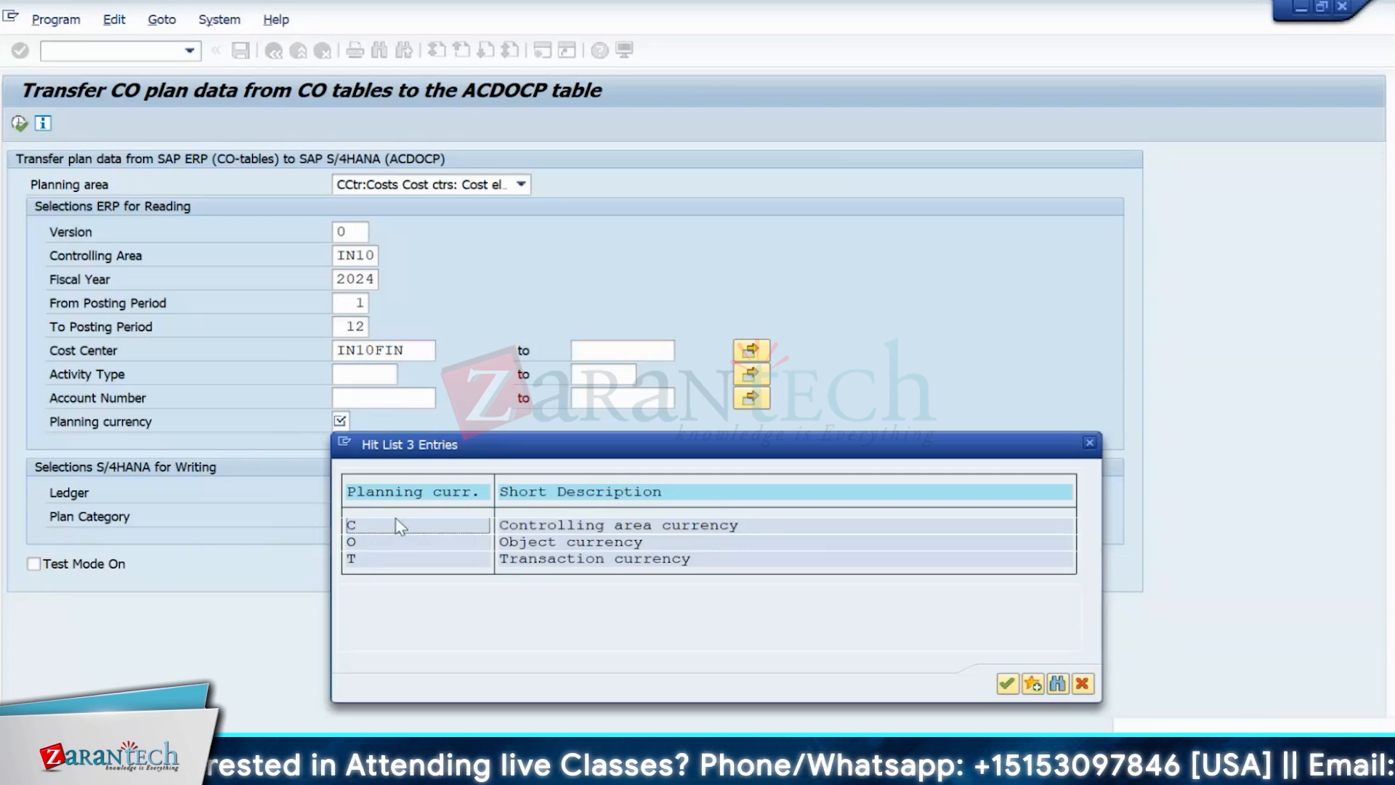
click(349, 541)
- Set the ledger for writing to 0L and the plan category to PLN
click(340, 493)
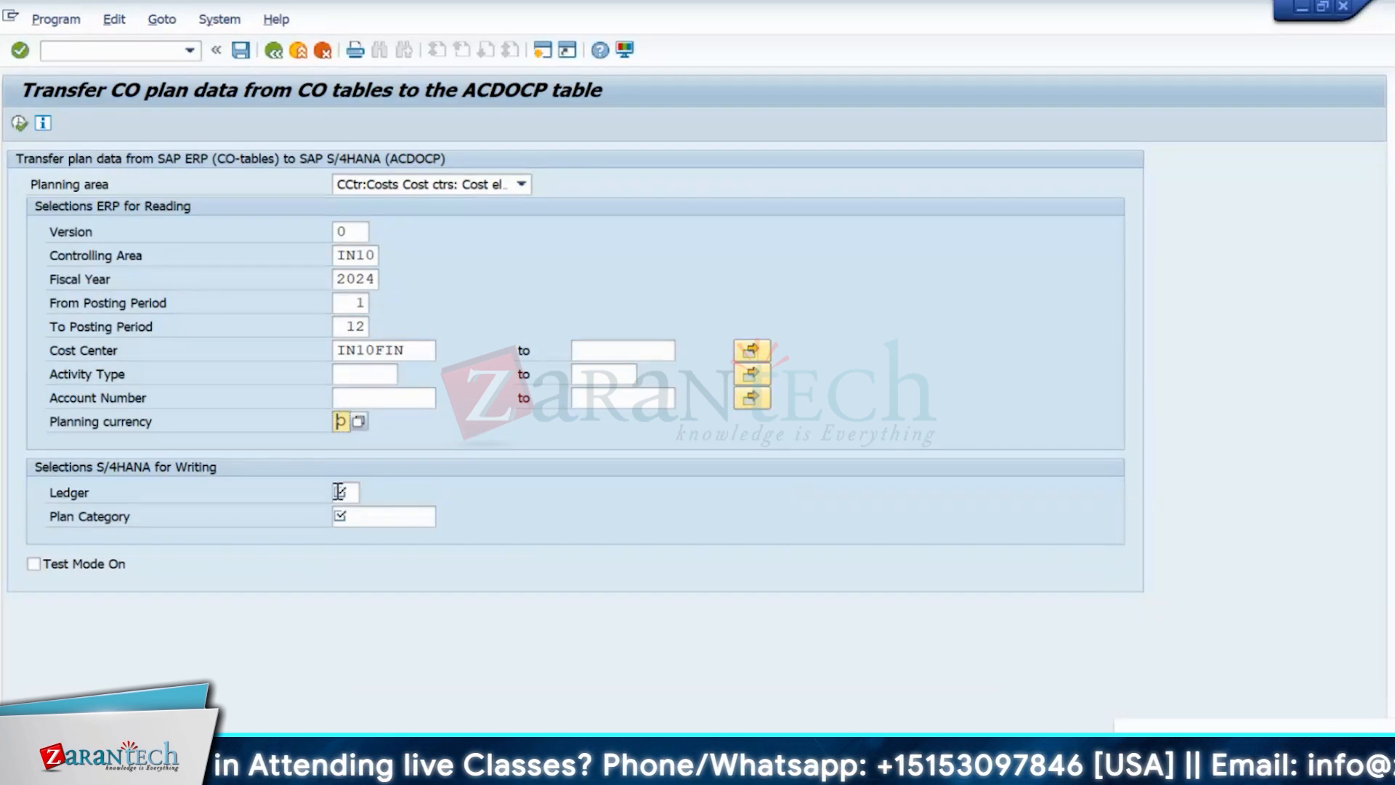
click(369, 494)
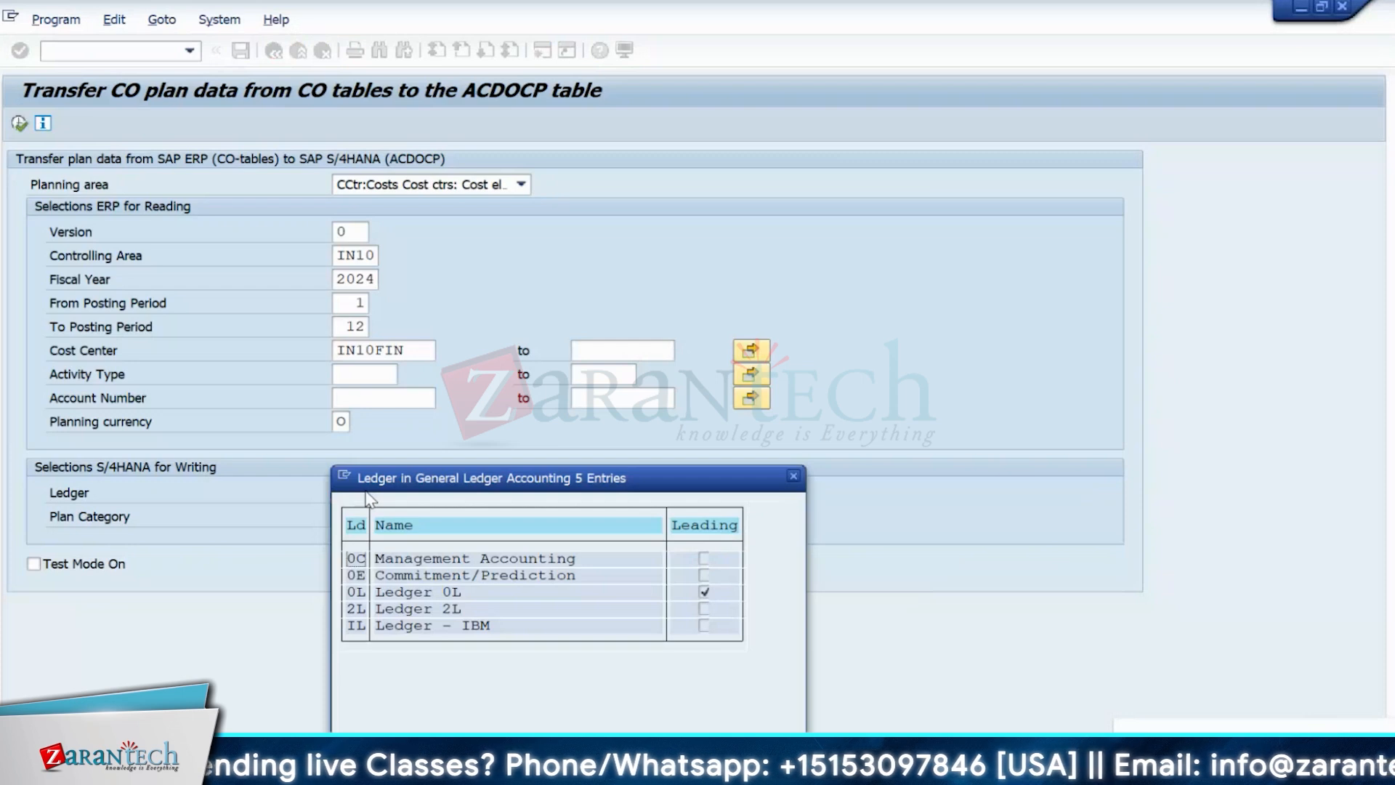
click(356, 594)
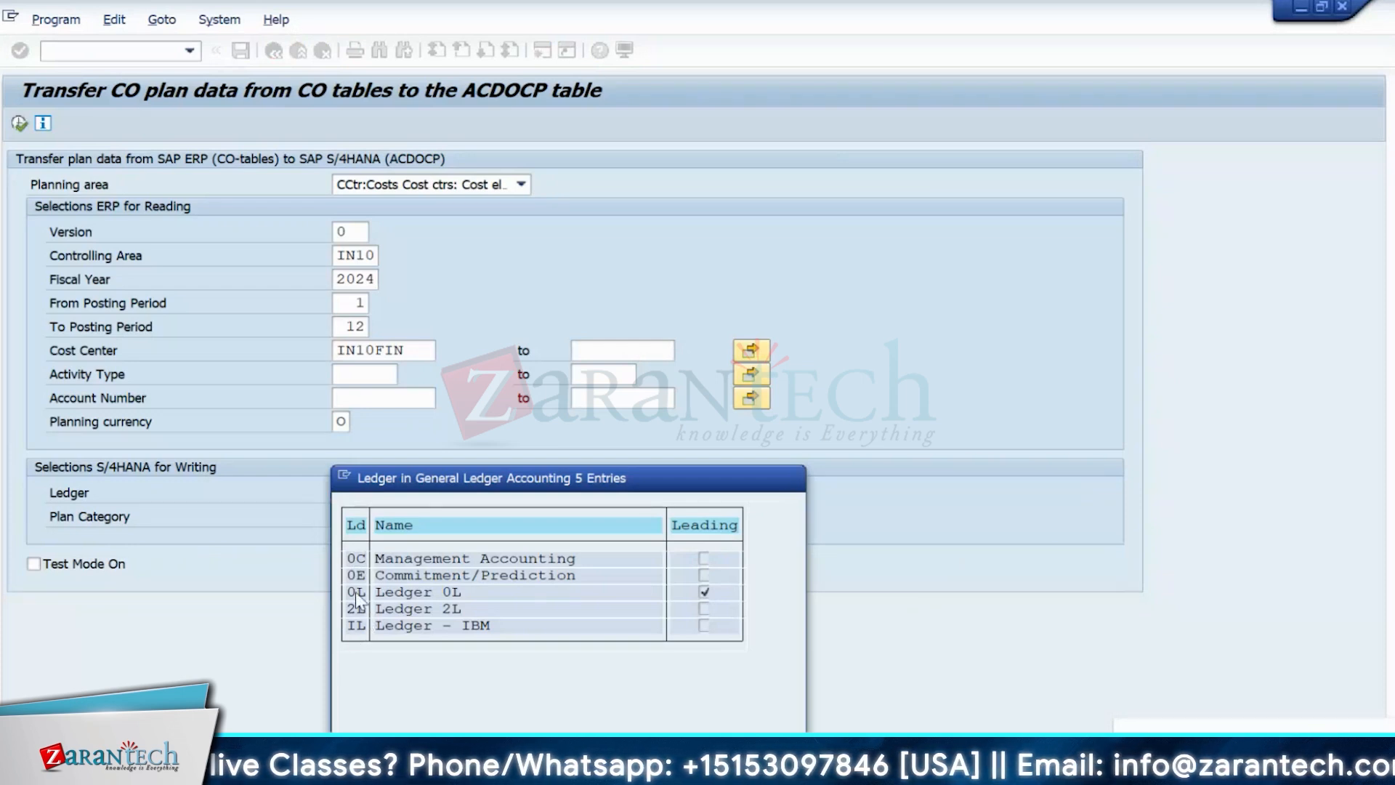
click(361, 517)
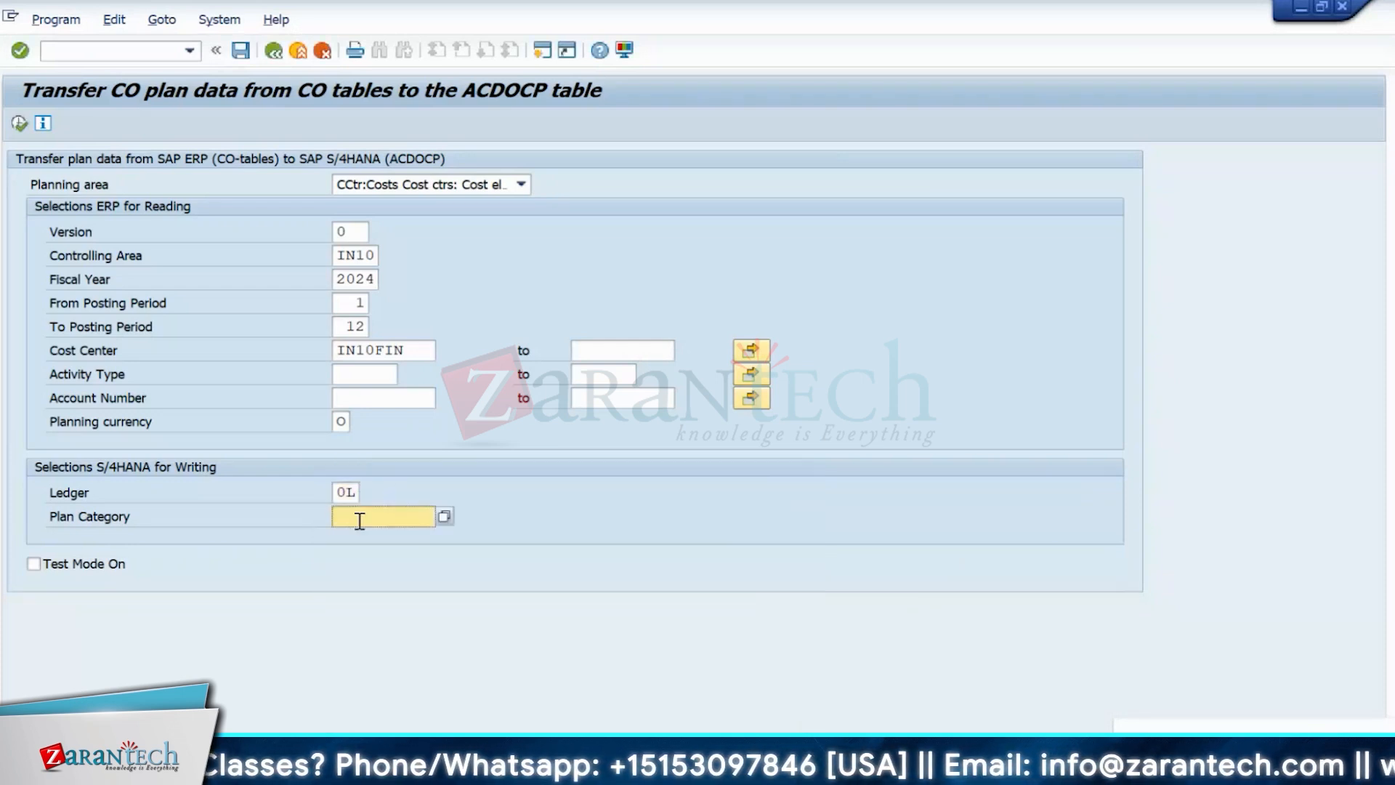
click(443, 516)
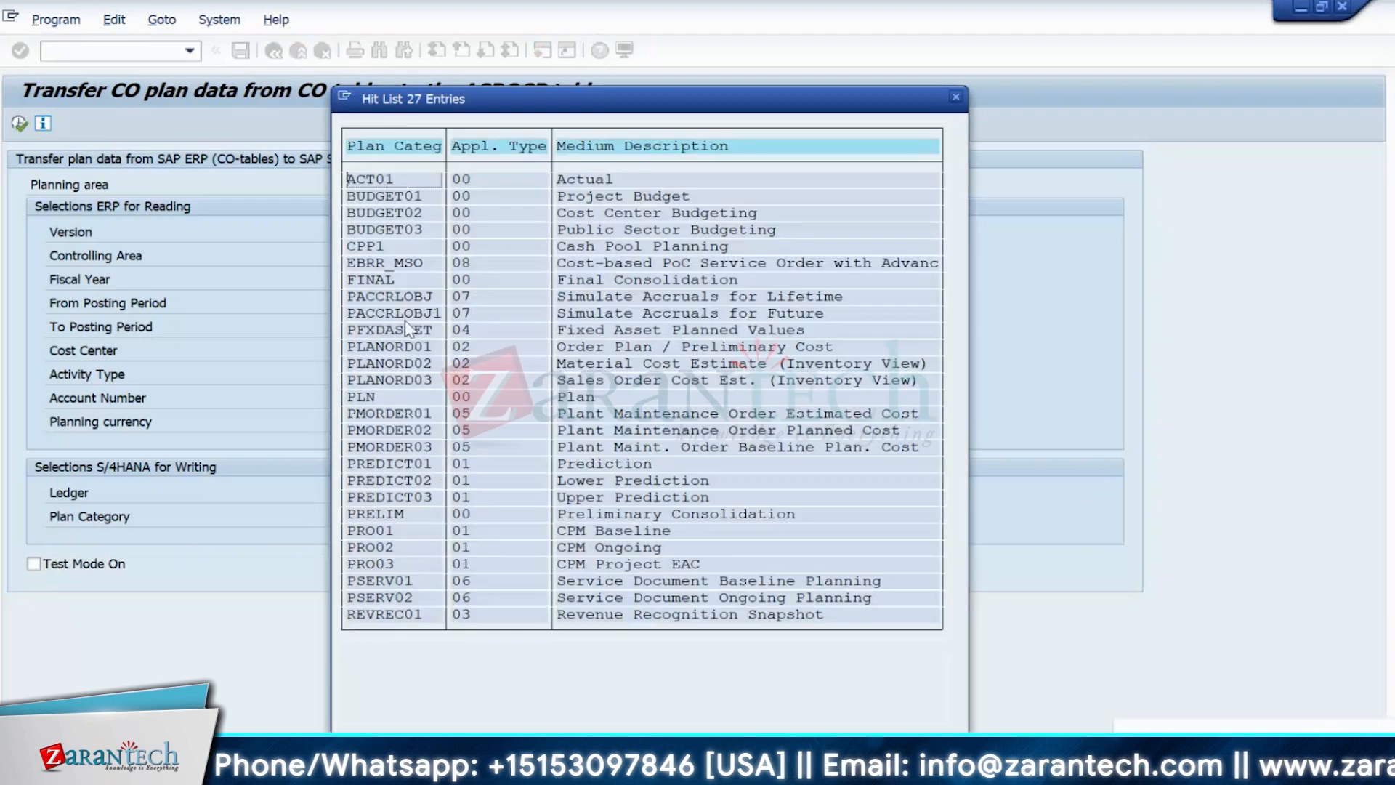
click(364, 401)
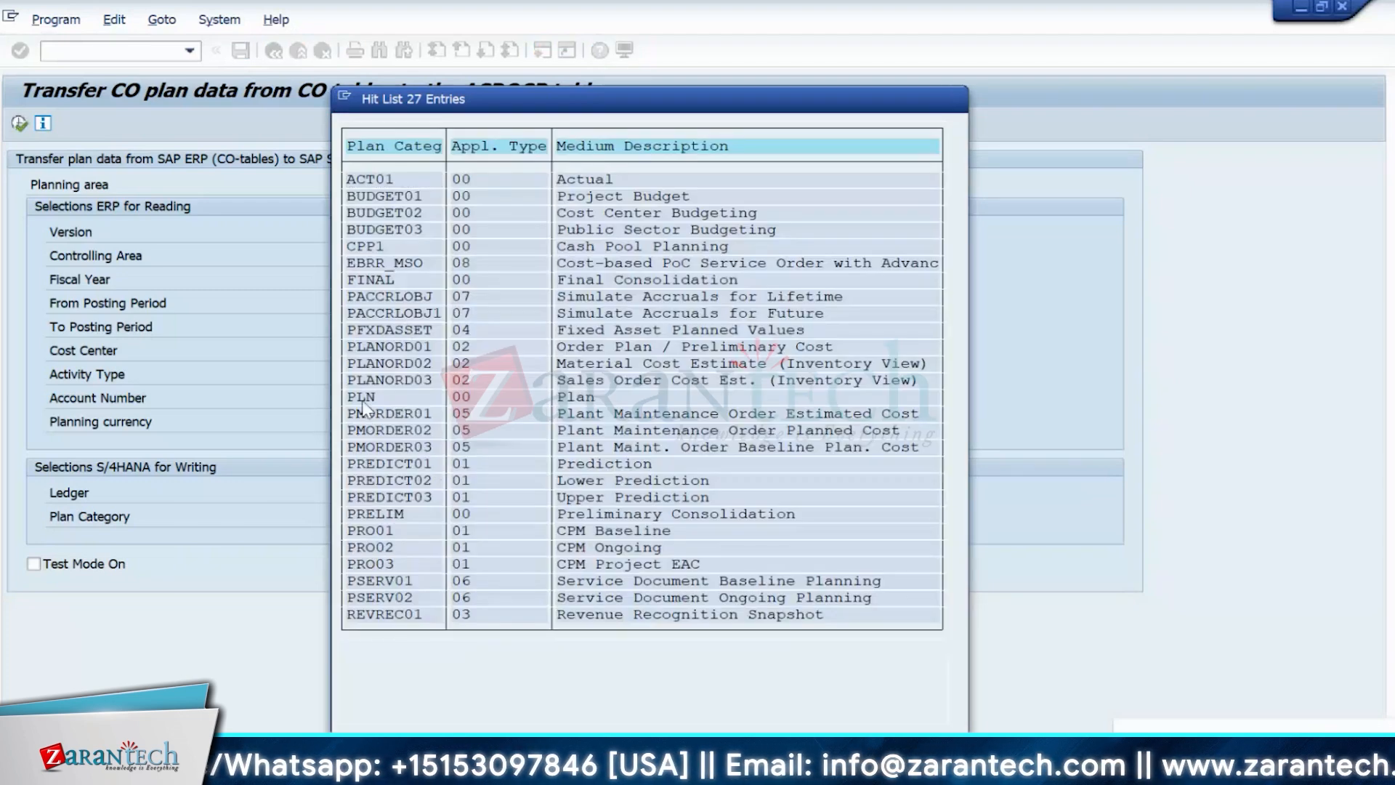
- Turn on test mode, run the plan data transfer as a test and return to the selection screen
click(62, 570)
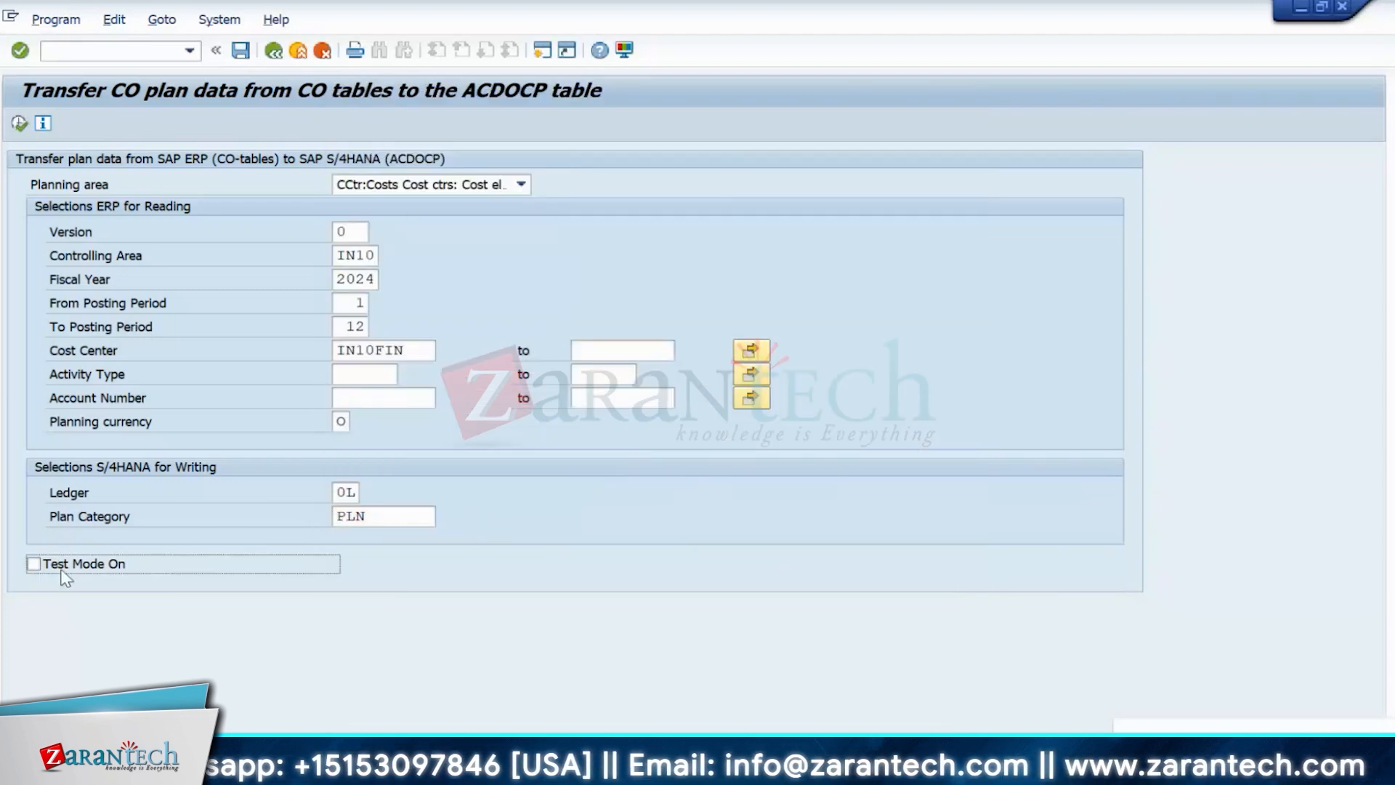
click(63, 570)
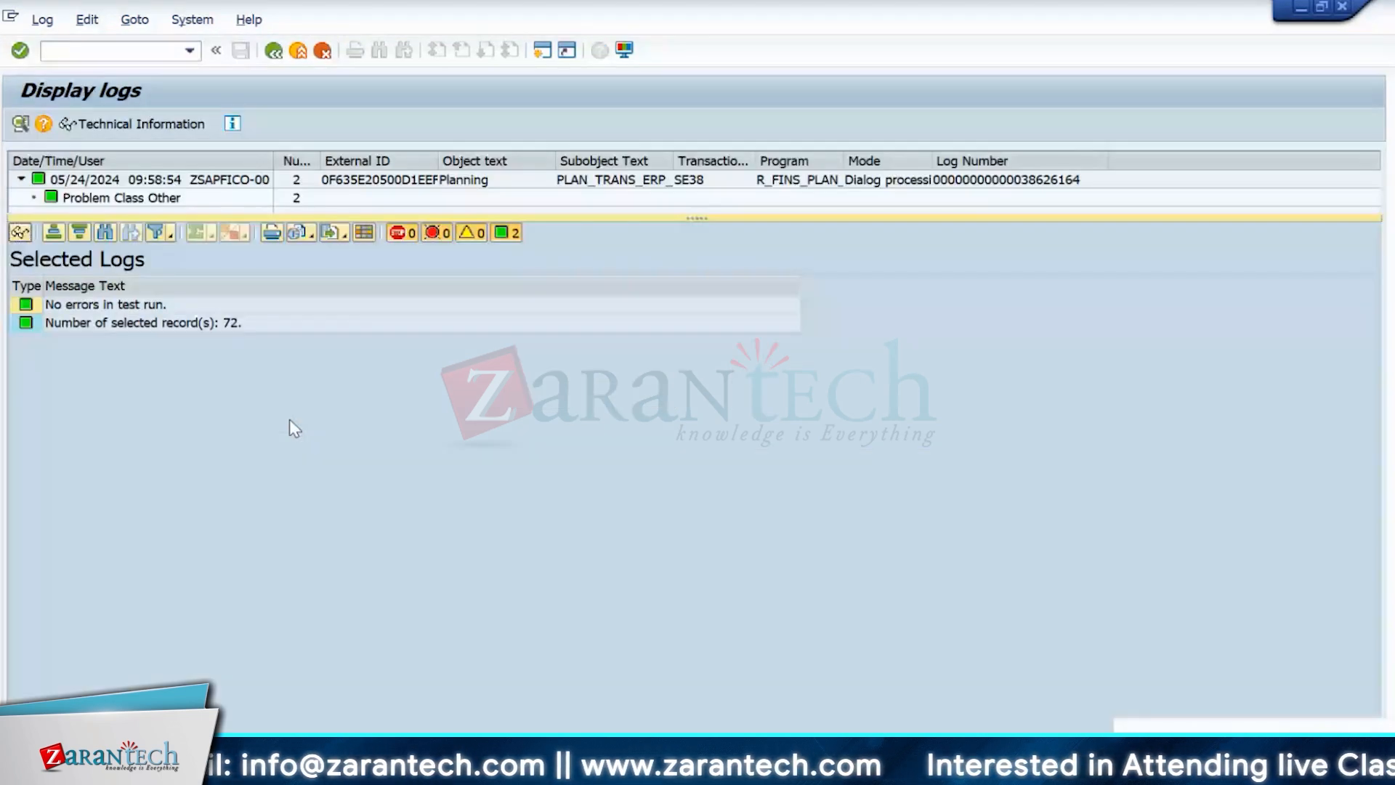
click(273, 51)
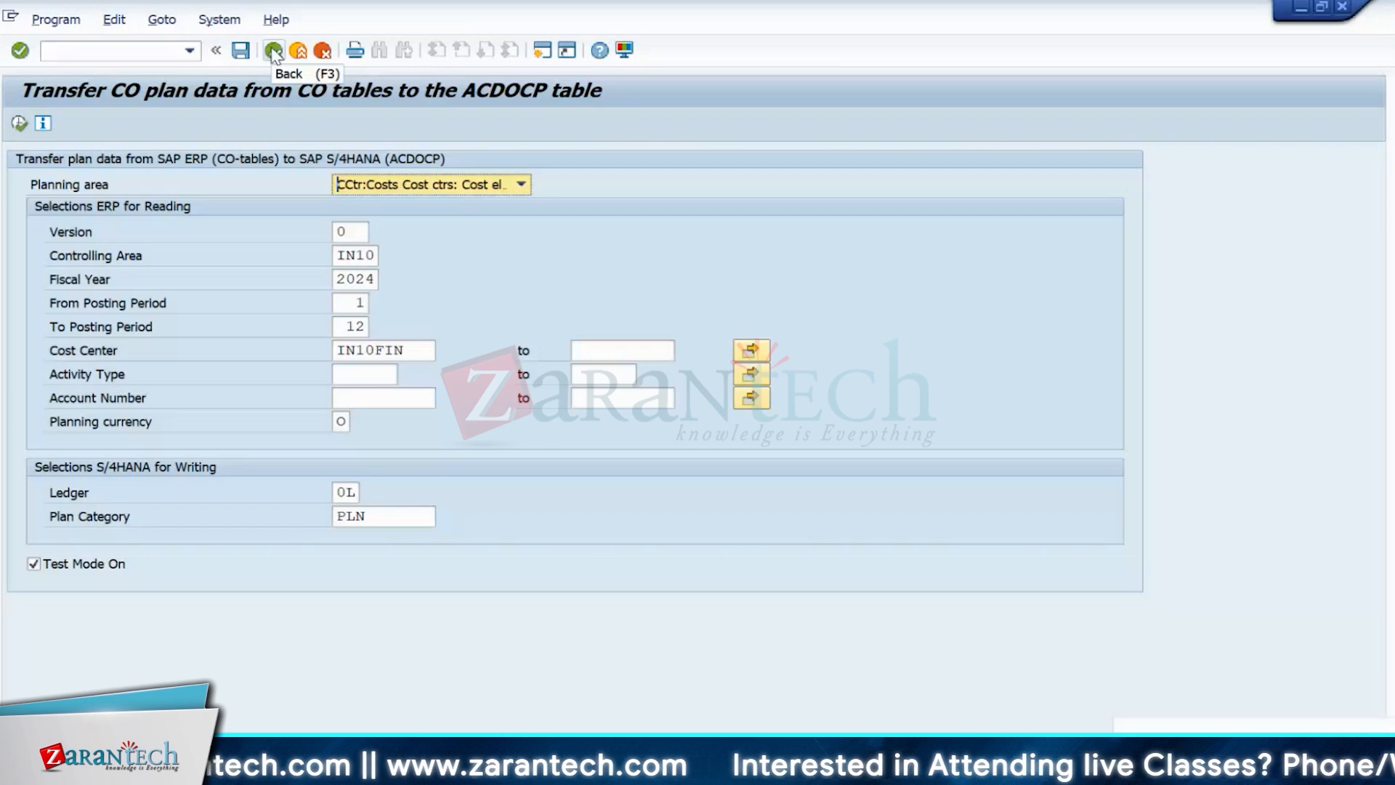
- Turn off test mode, execute the actual transfer of IN10FIN's plan data to ACDOCP and leave the program
click(34, 563)
key(F8)
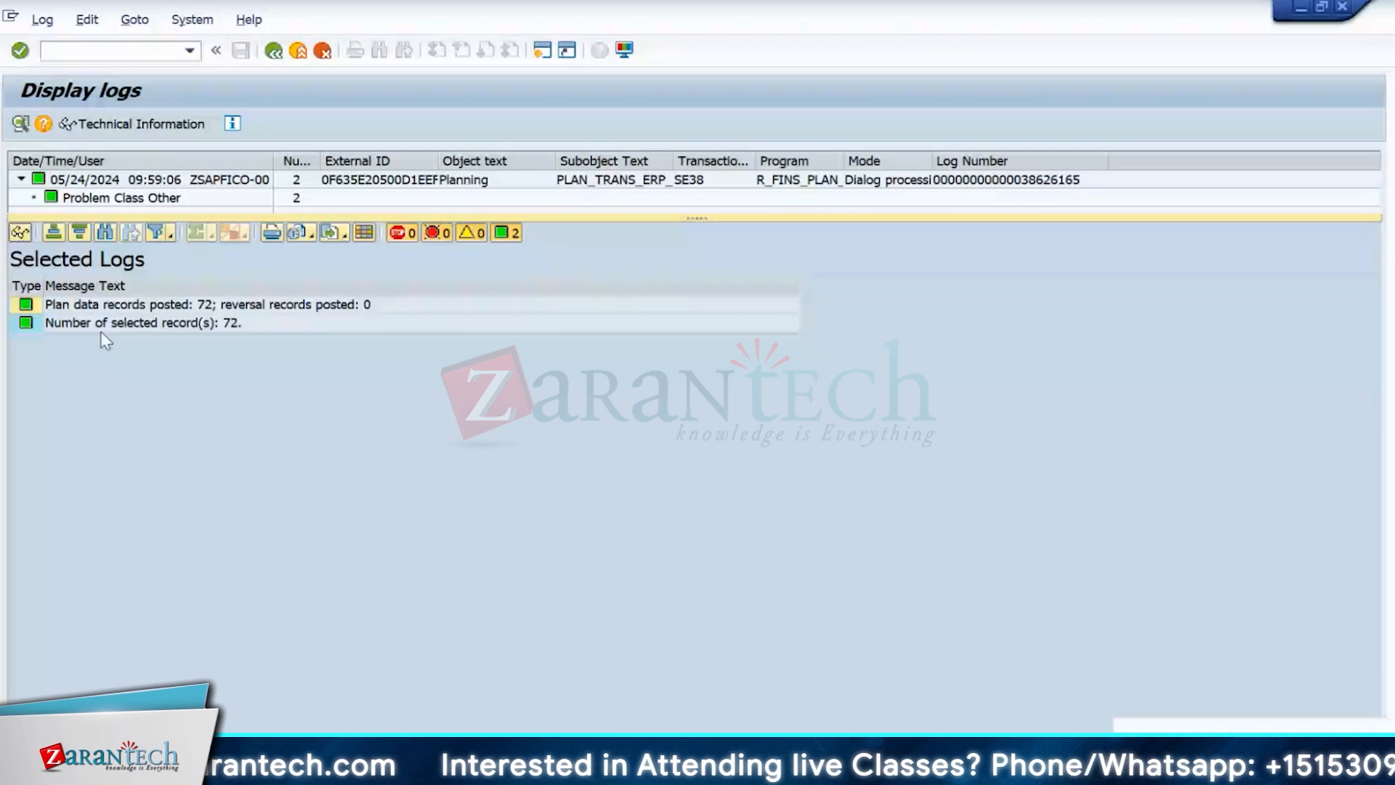
click(267, 58)
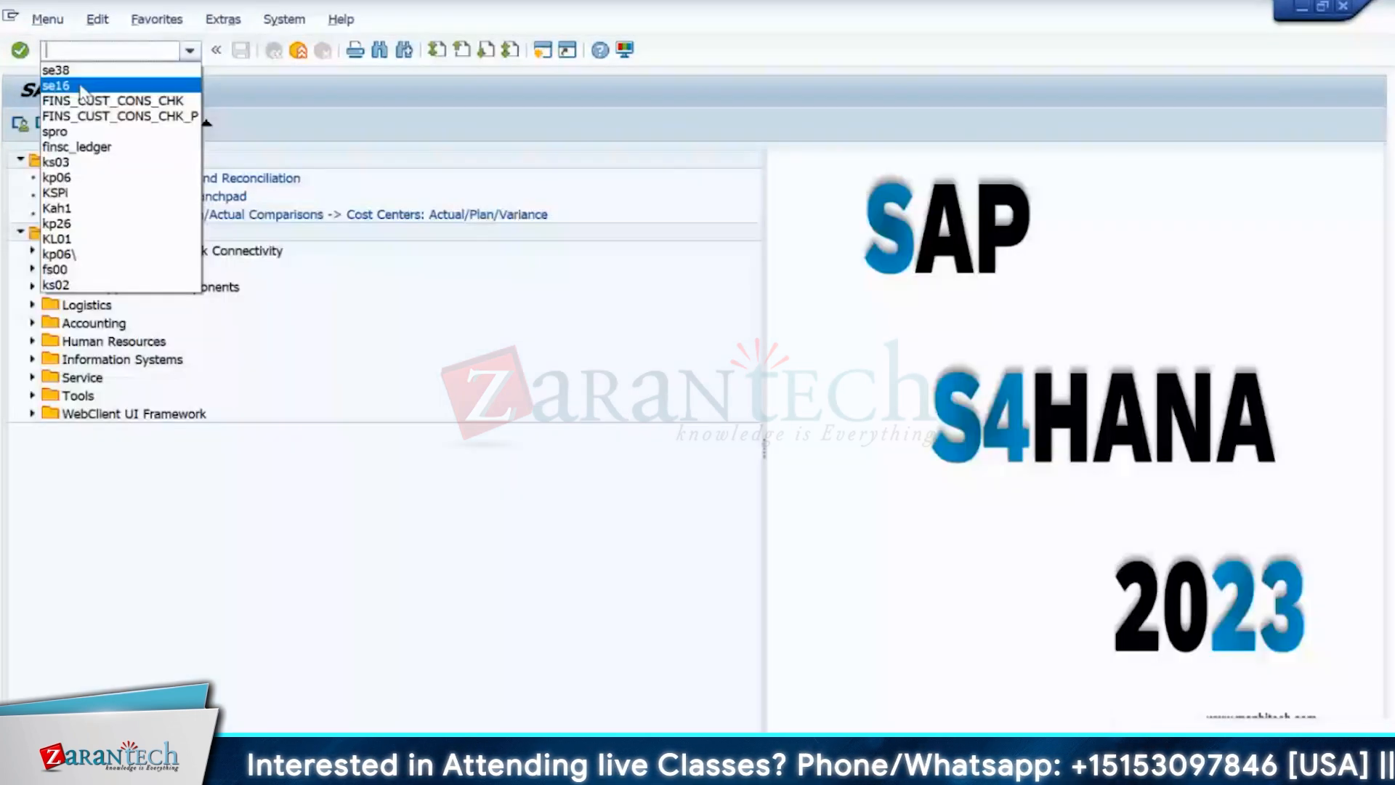
- Open table ACDOCP's selection screen with transaction se16 and set the company code to IN10
click(81, 87)
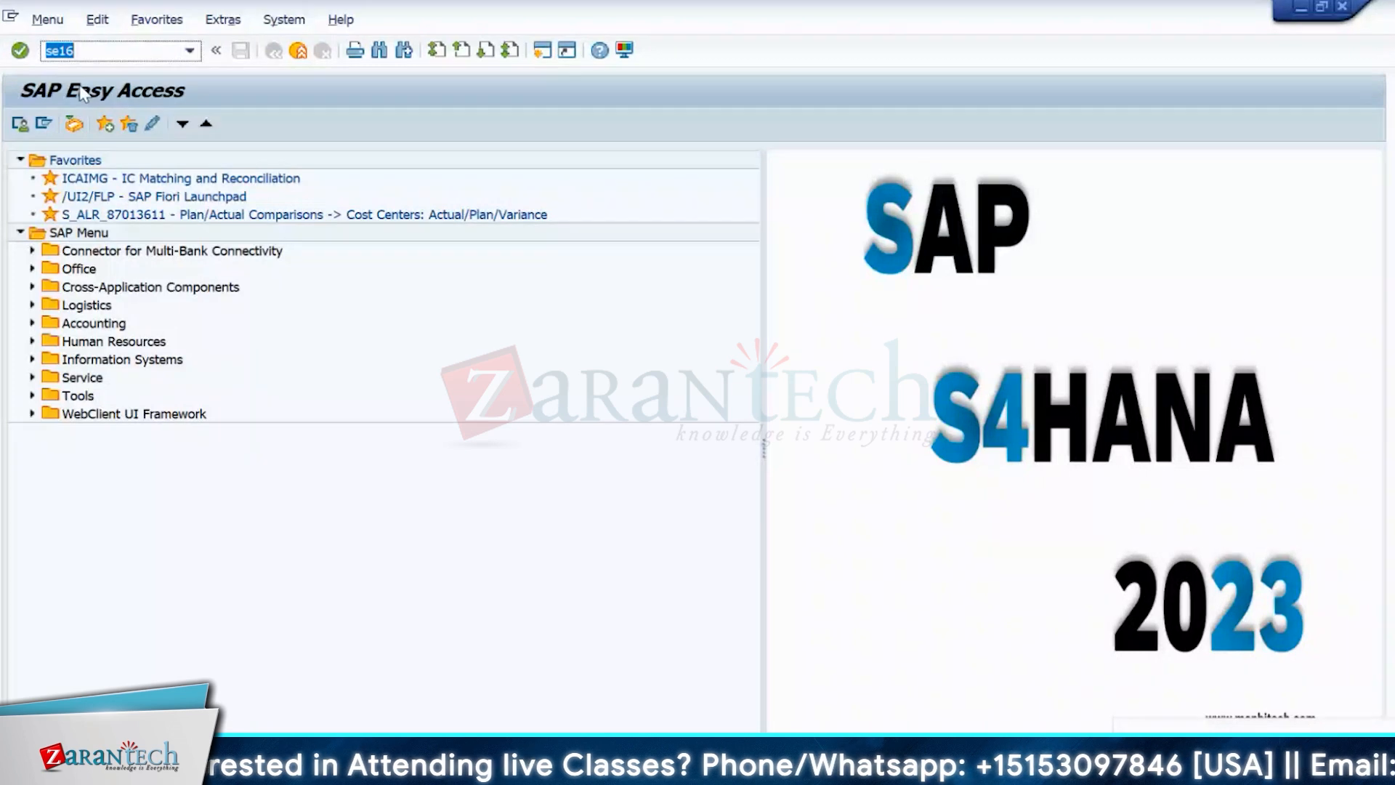
key(Return)
key(Return)
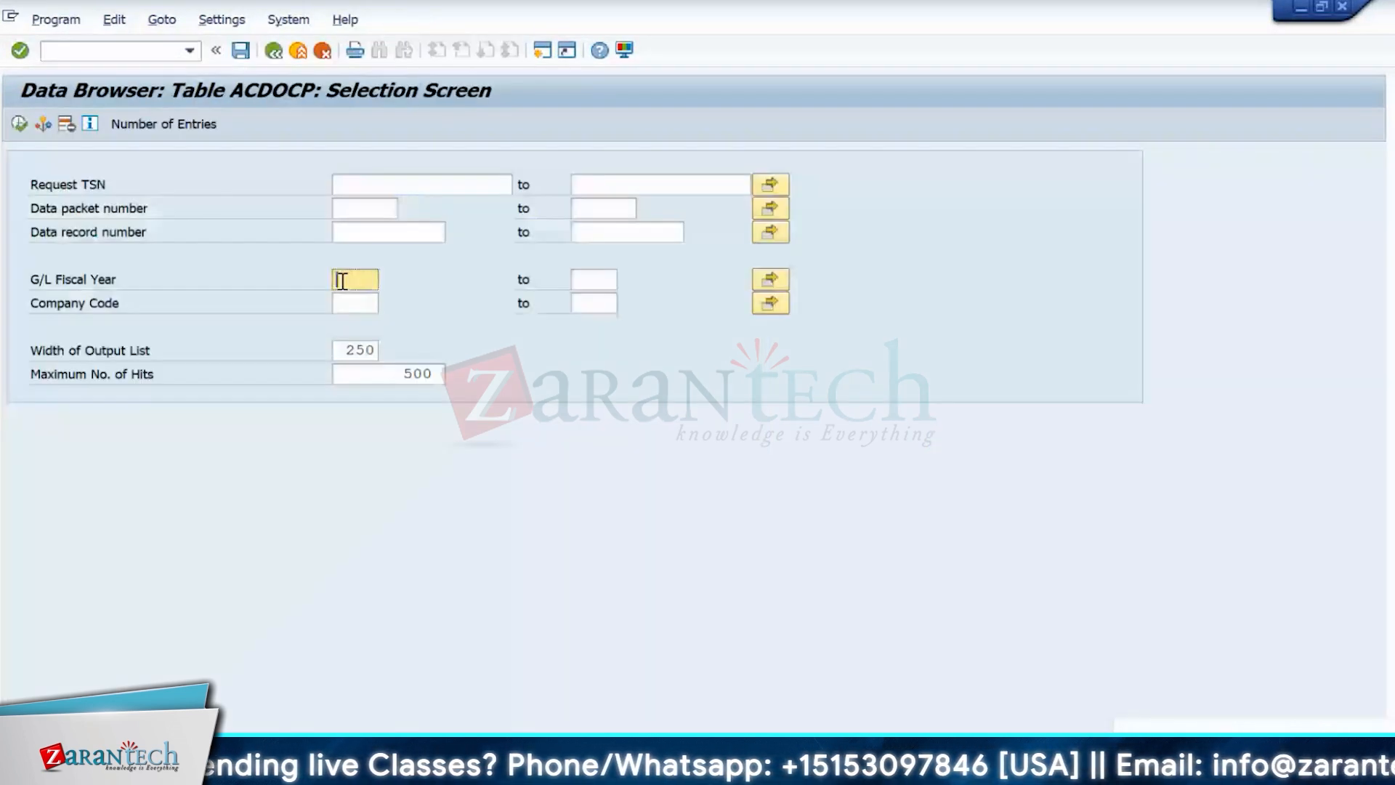
click(360, 304)
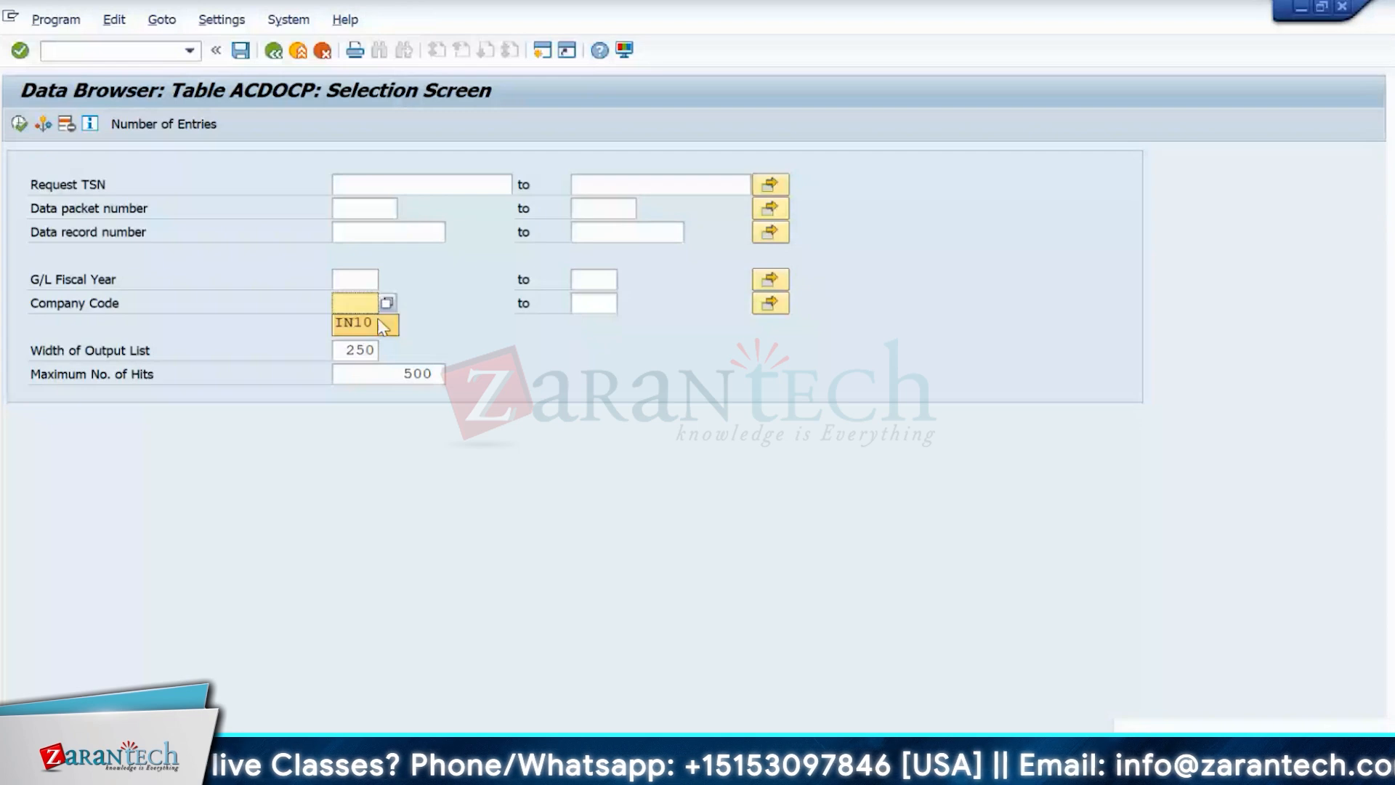
click(382, 324)
- Find the Cost Center field (RCNTR) among the ACDOCP selection fields and add it to the selection screen
click(222, 19)
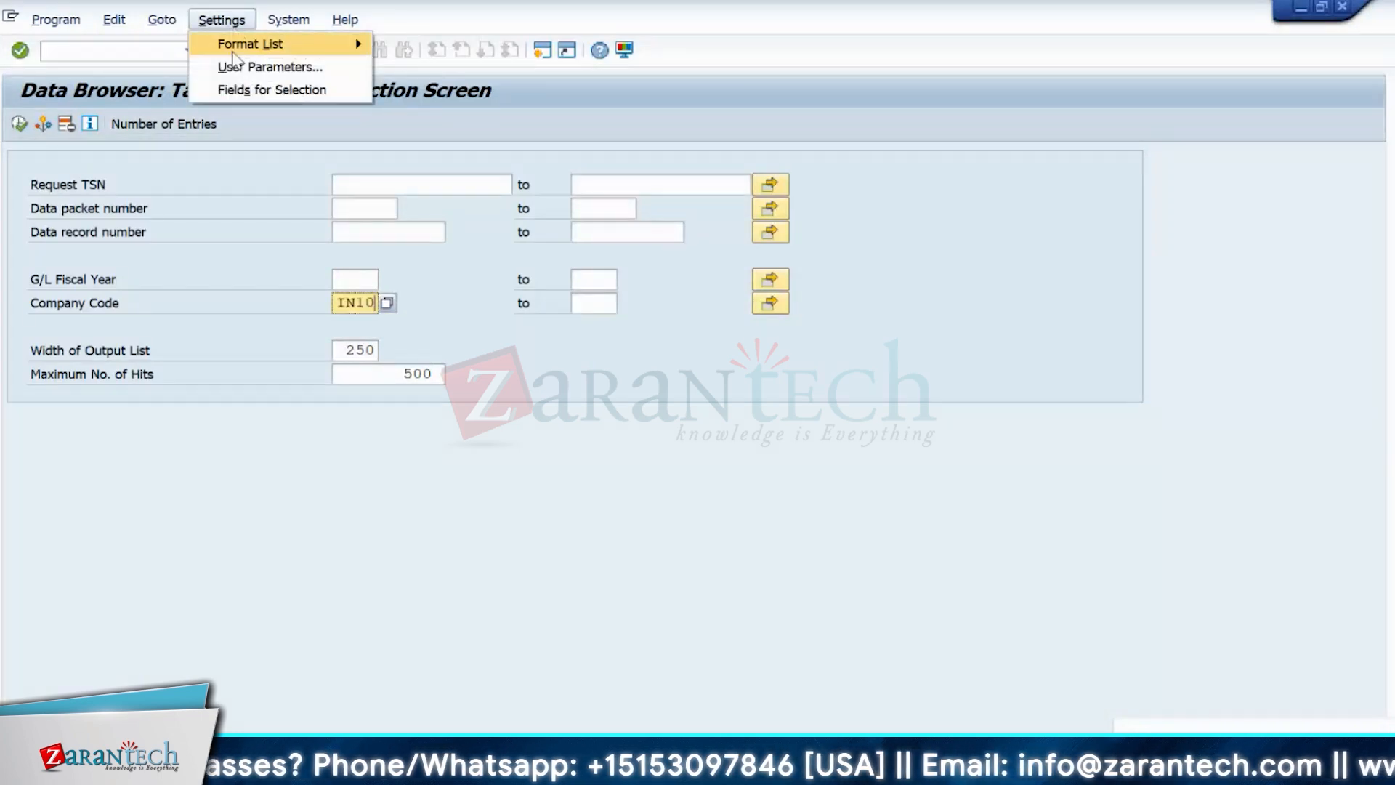
click(233, 89)
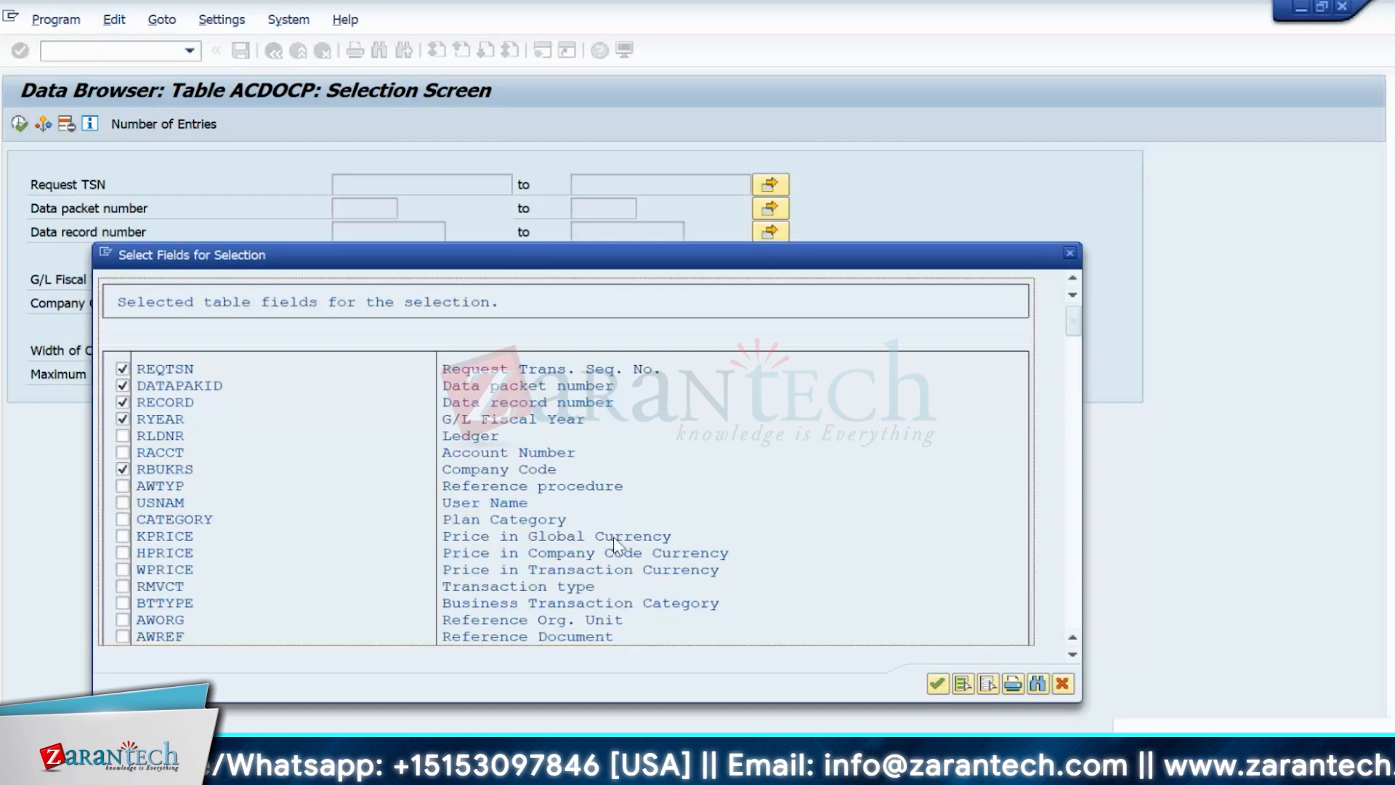
scroll(617, 545, down, 2)
key(ctrl+f)
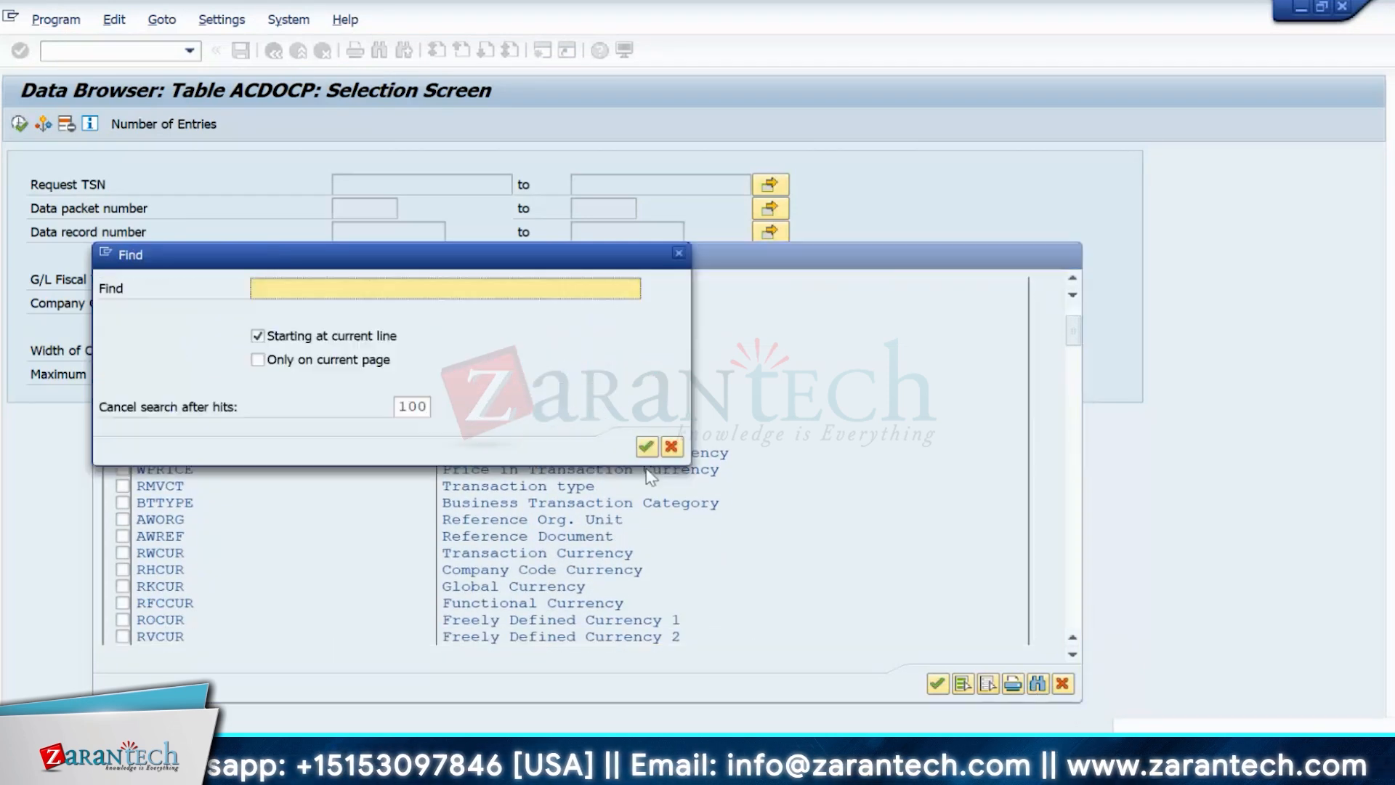
text(cost center)
key(Return)
double_click(263, 158)
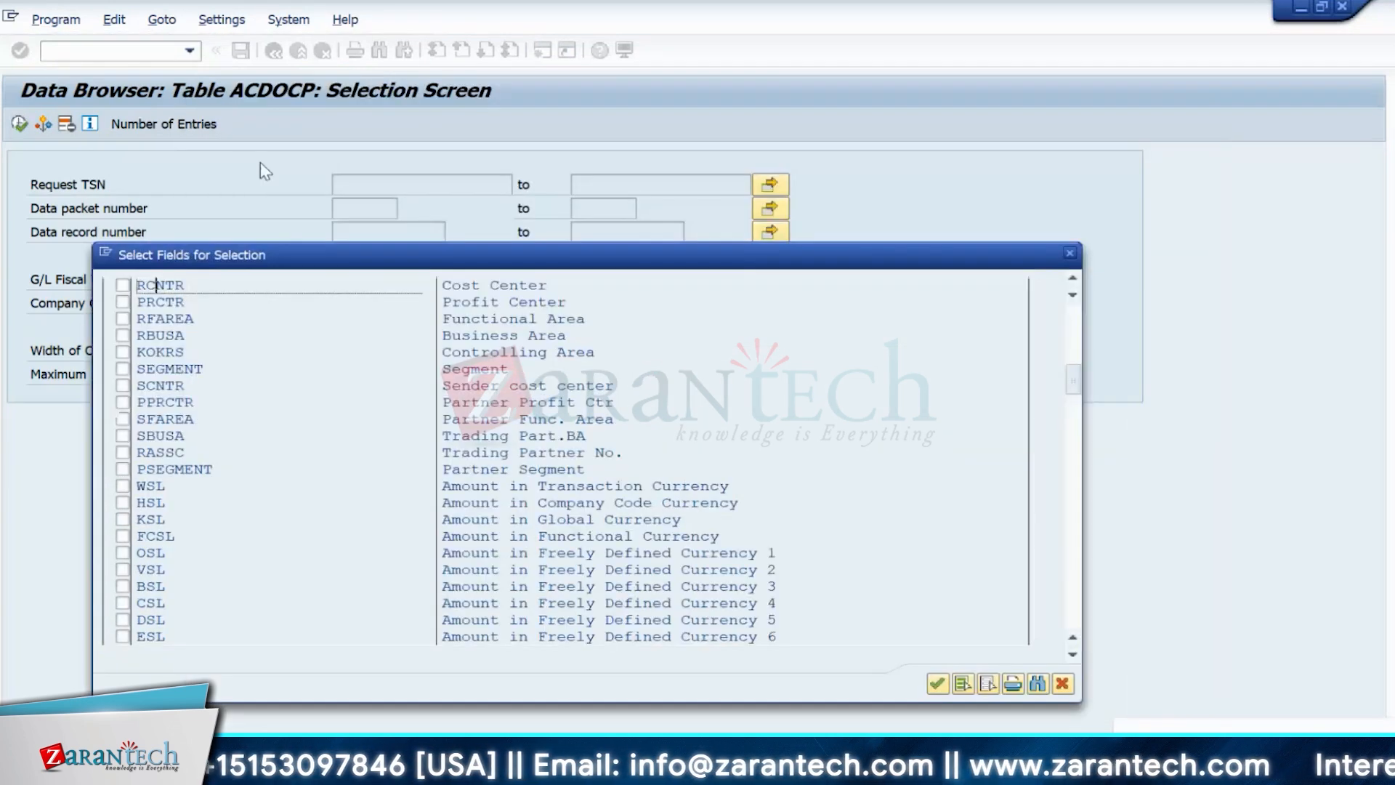
click(122, 284)
click(938, 684)
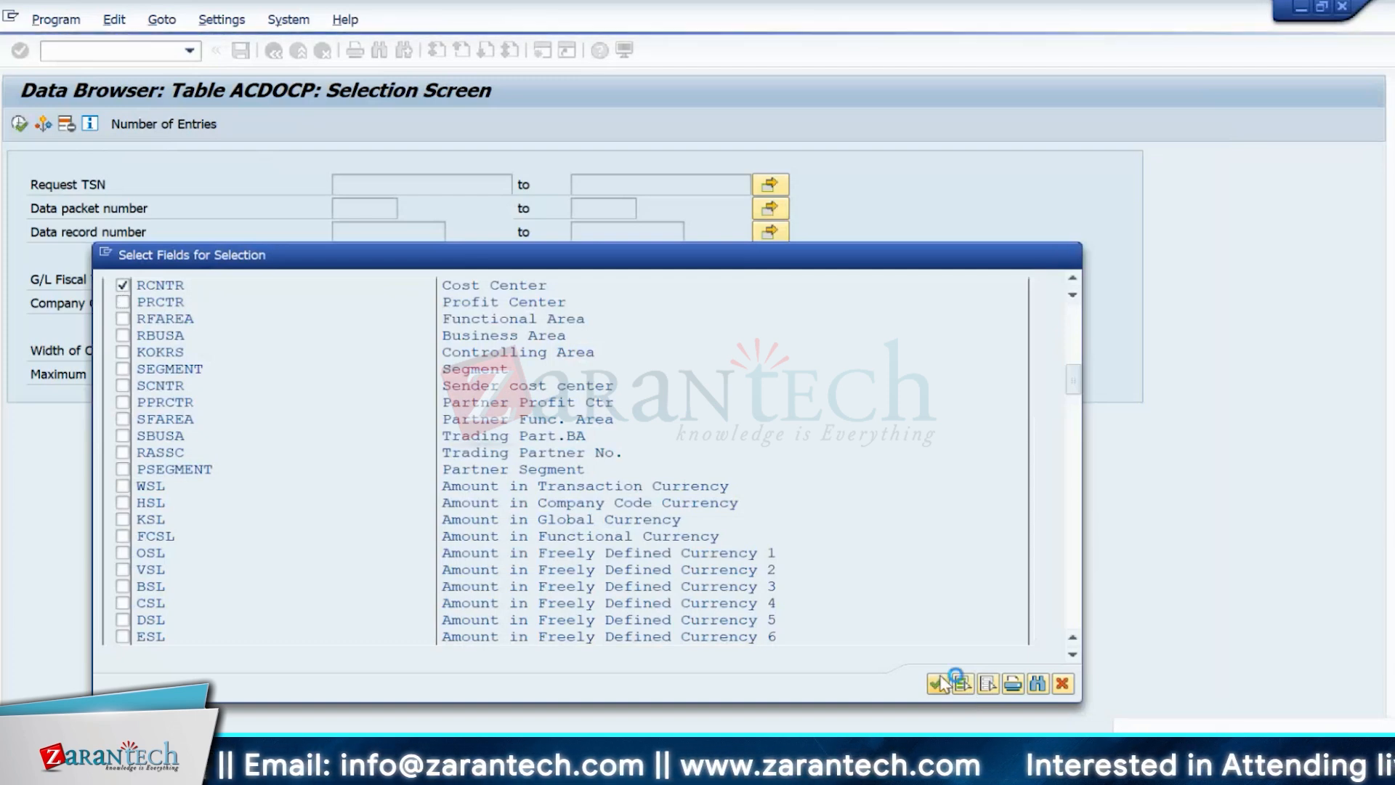
- Enter cost center IN10FIN in the ACDOCP-to-COSL transfer session, select it for copying and return to the ACDOCP data browser
mouse_move(887, 759)
click(737, 672)
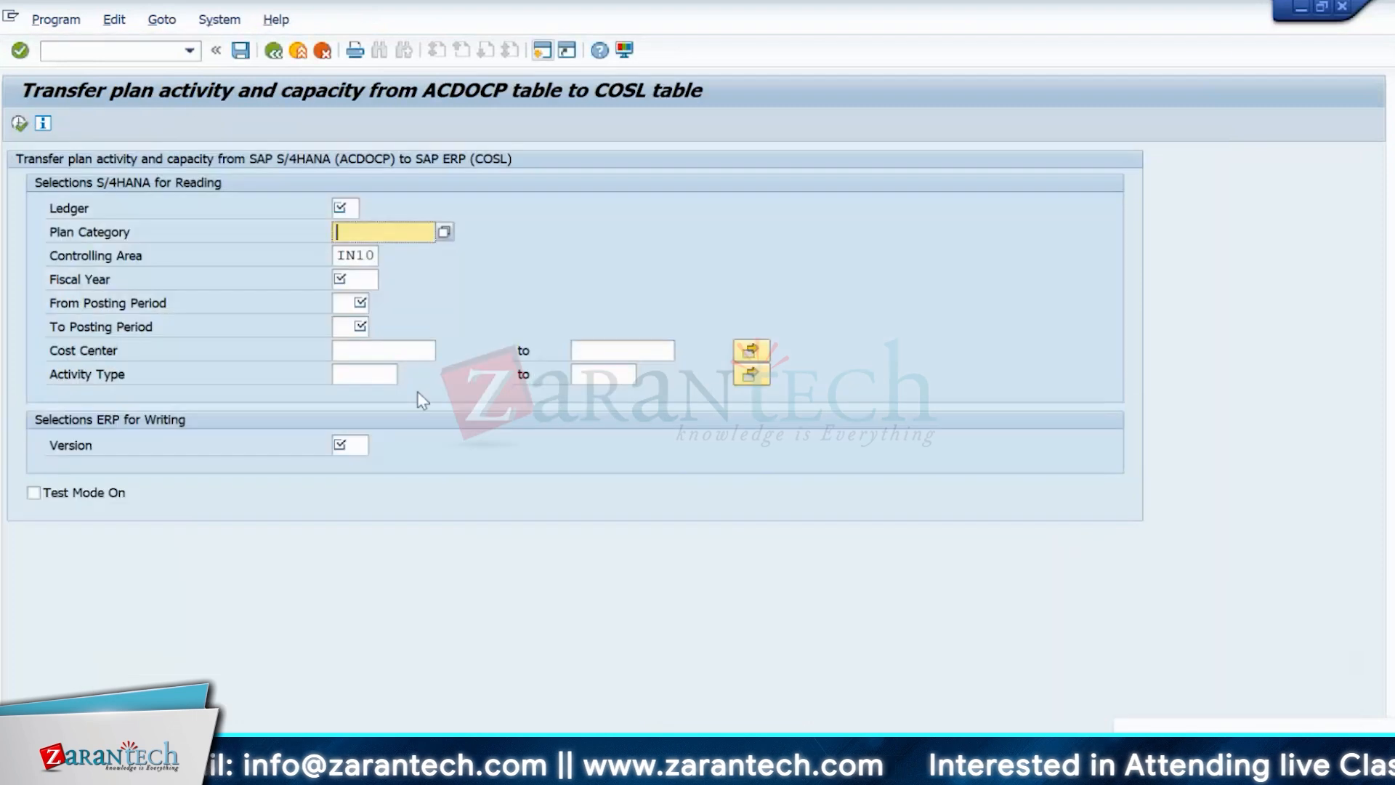
click(377, 350)
key(space)
click(377, 375)
drag(410, 352, 271, 348)
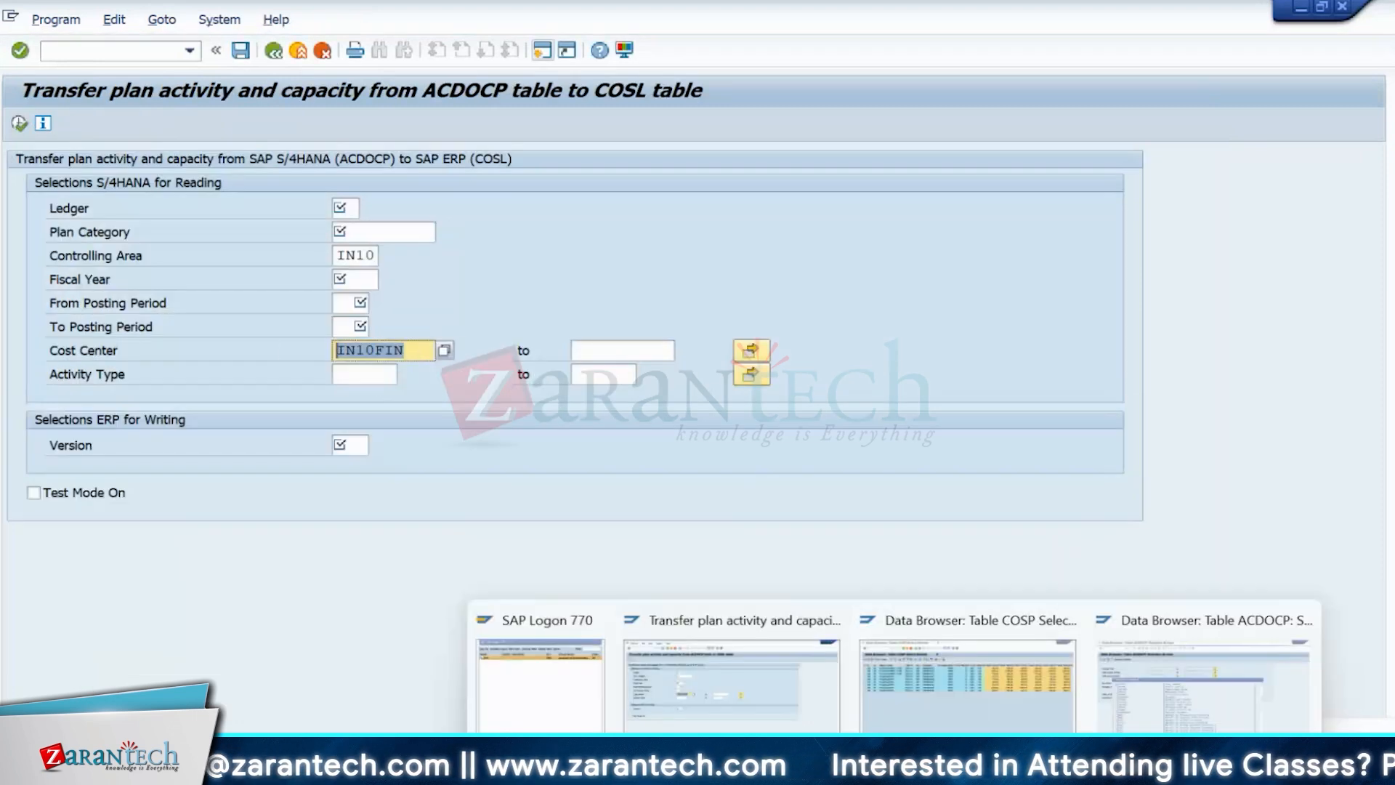
click(1215, 668)
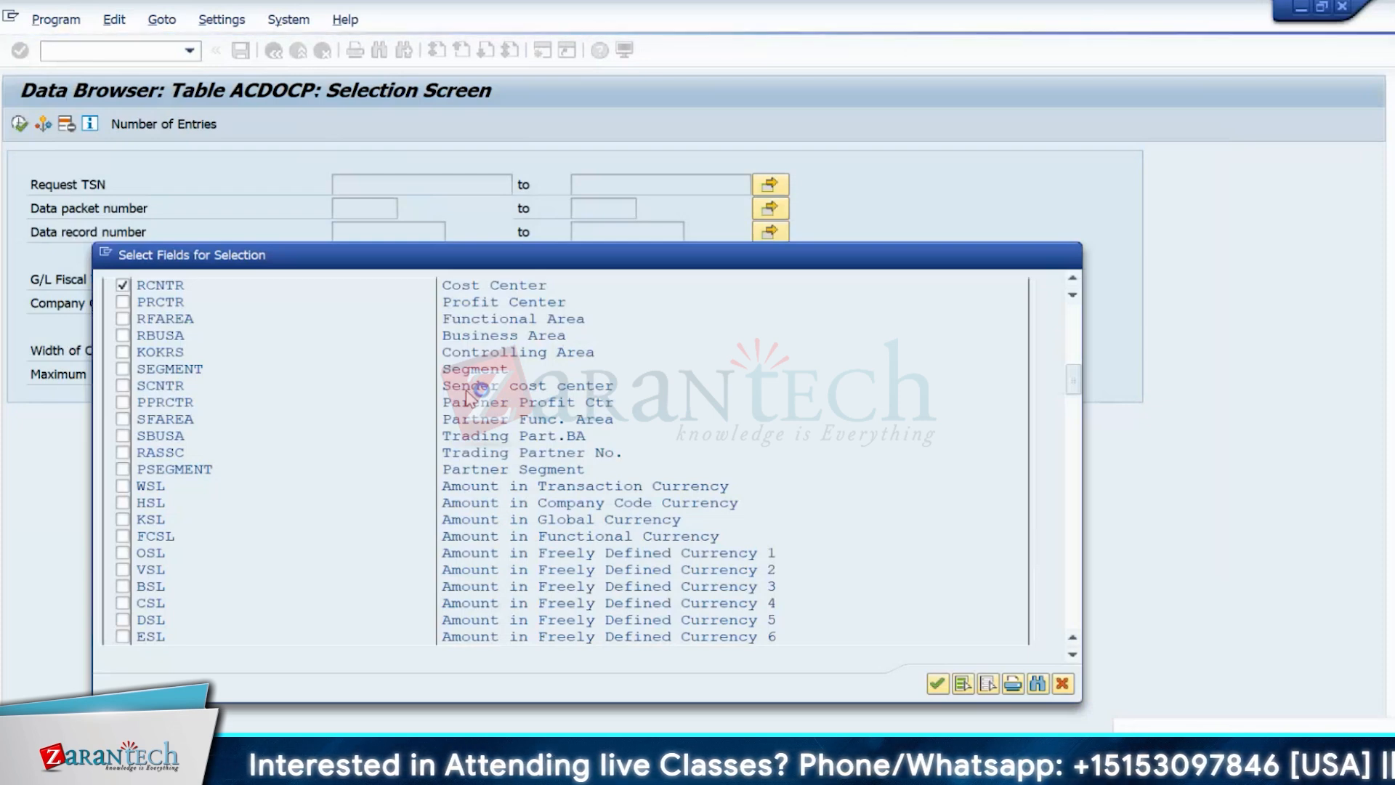
- Try to paste the copied cost center into the ACDOCP Cost Center selection and clear the pasted text
key(Return)
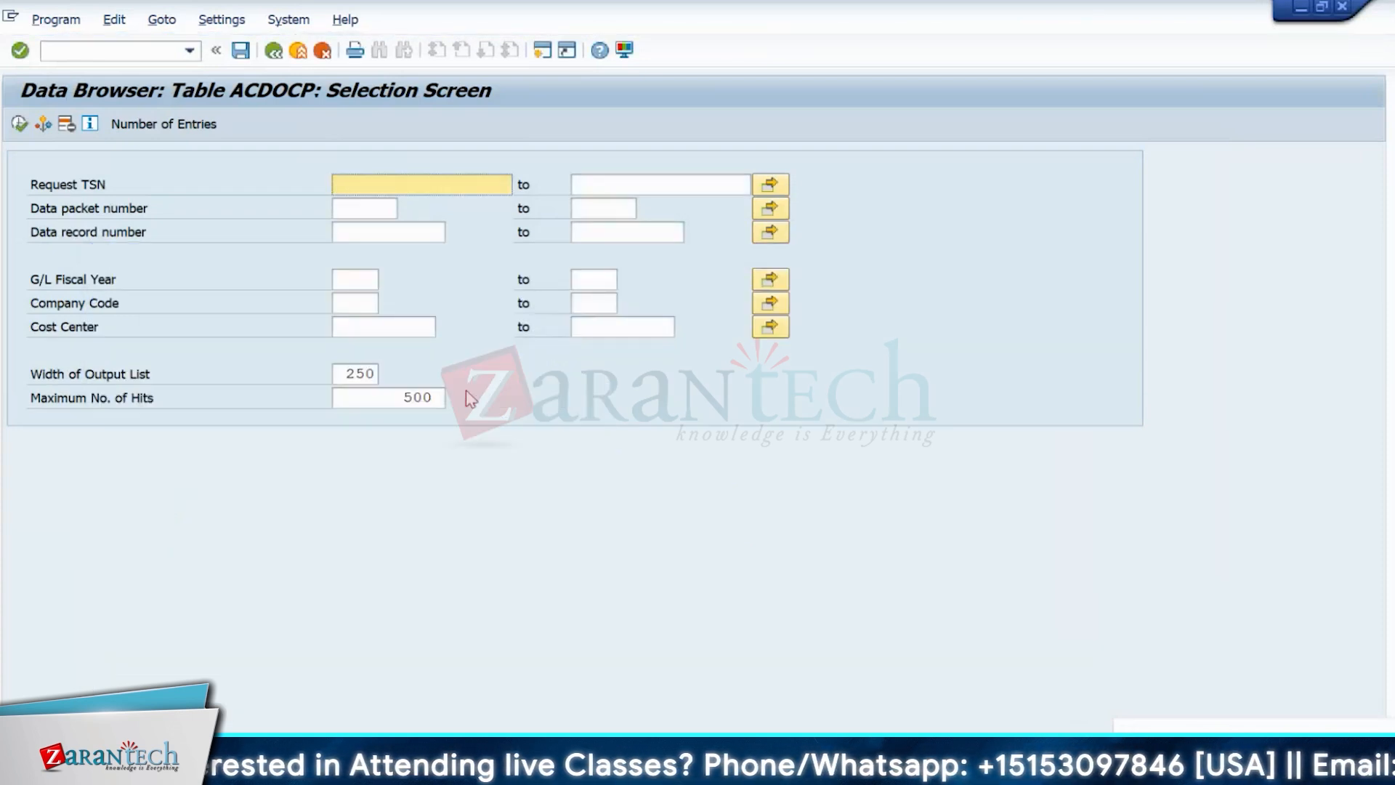
click(340, 325)
text(R_FINS_PLAN_OSN)
key(BackSpace)
key(BackSpace)
key(BackSpace)
key(BackSpace)
key(BackSpace)
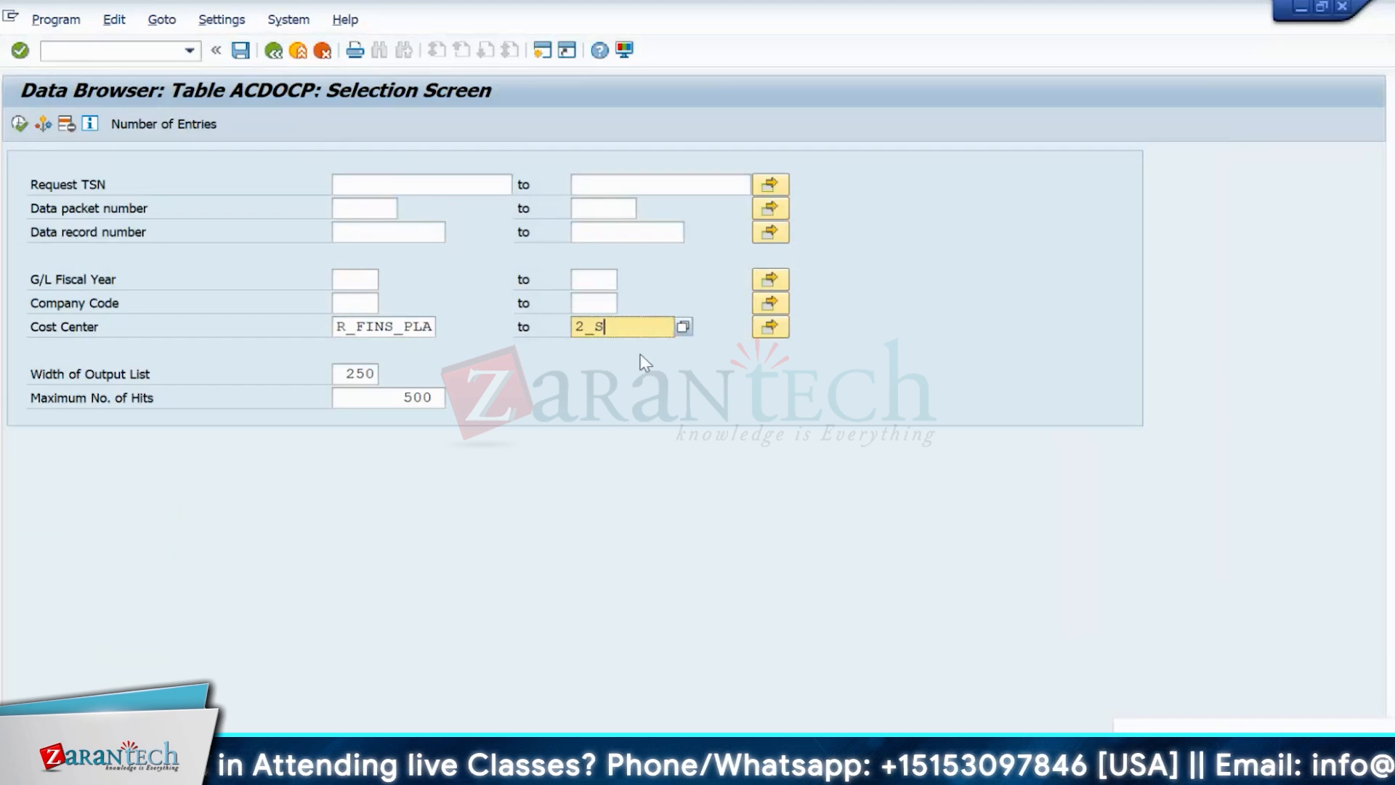
click(430, 326)
key(BackSpace)
key(BackSpace)
key(BackSpace)
key(BackSpace)
key(BackSpace)
key(BackSpace)
key(BackSpace)
key(BackSpace)
key(BackSpace)
key(BackSpace)
- Enter cost center IN10FIN as the ACDOCP selection and run the query to list the matching records
text(in)
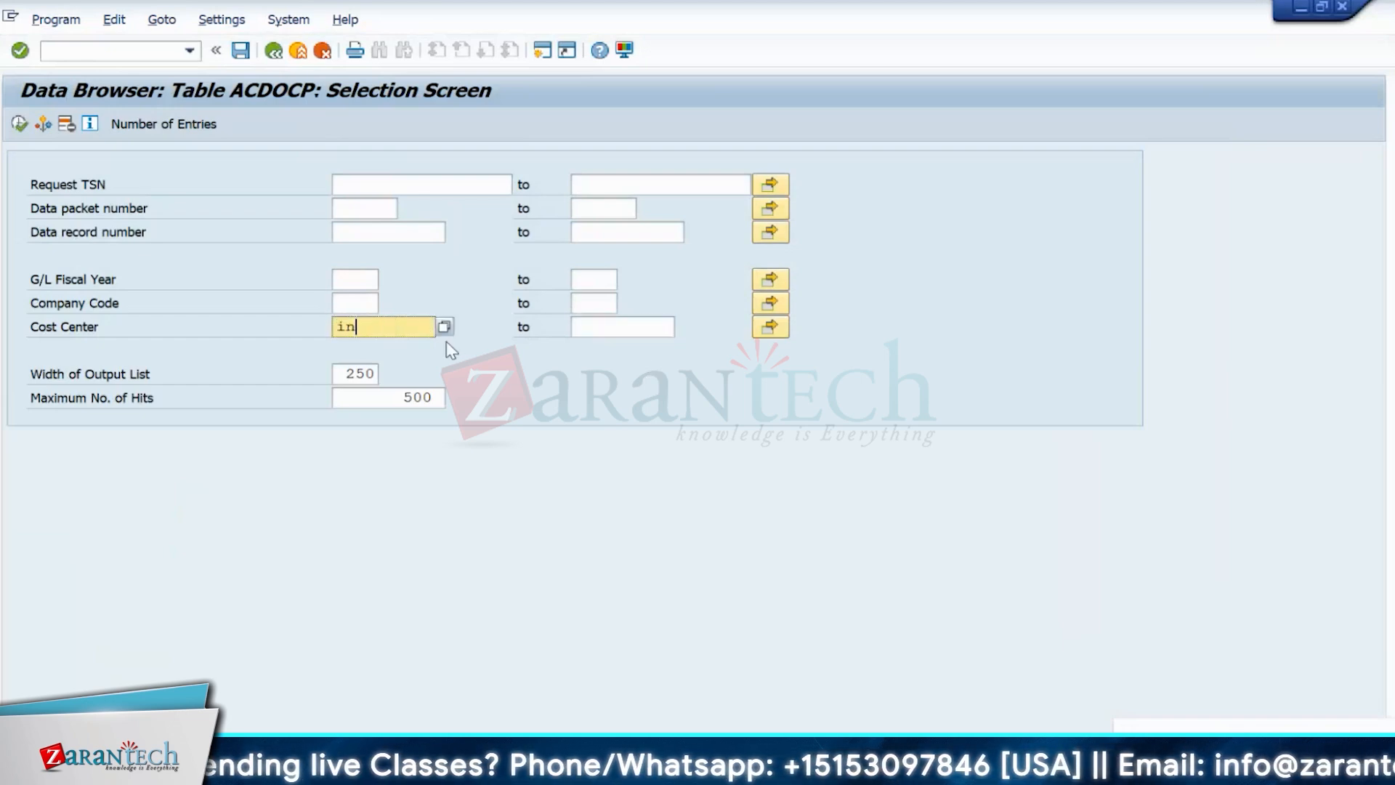
text(10f)
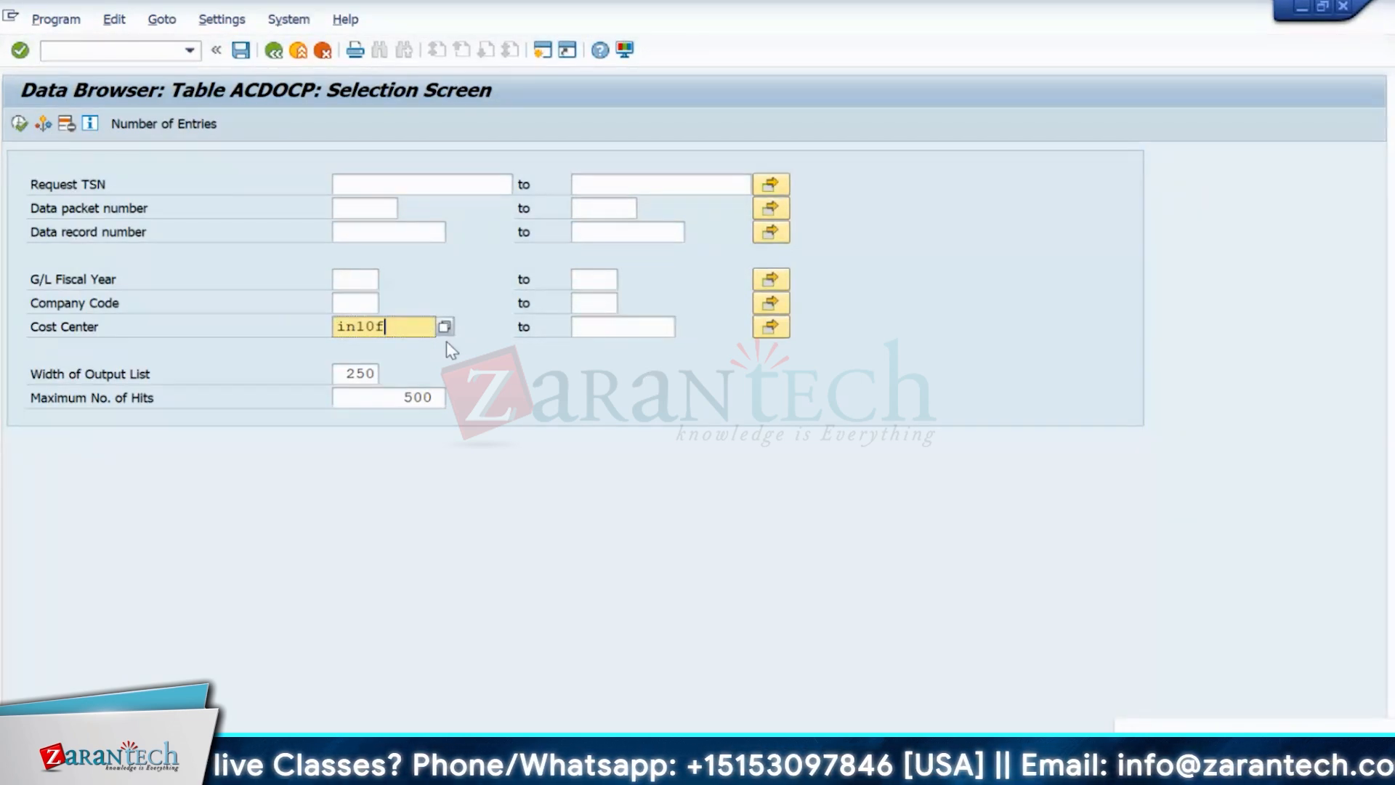
text(in)
key(Return)
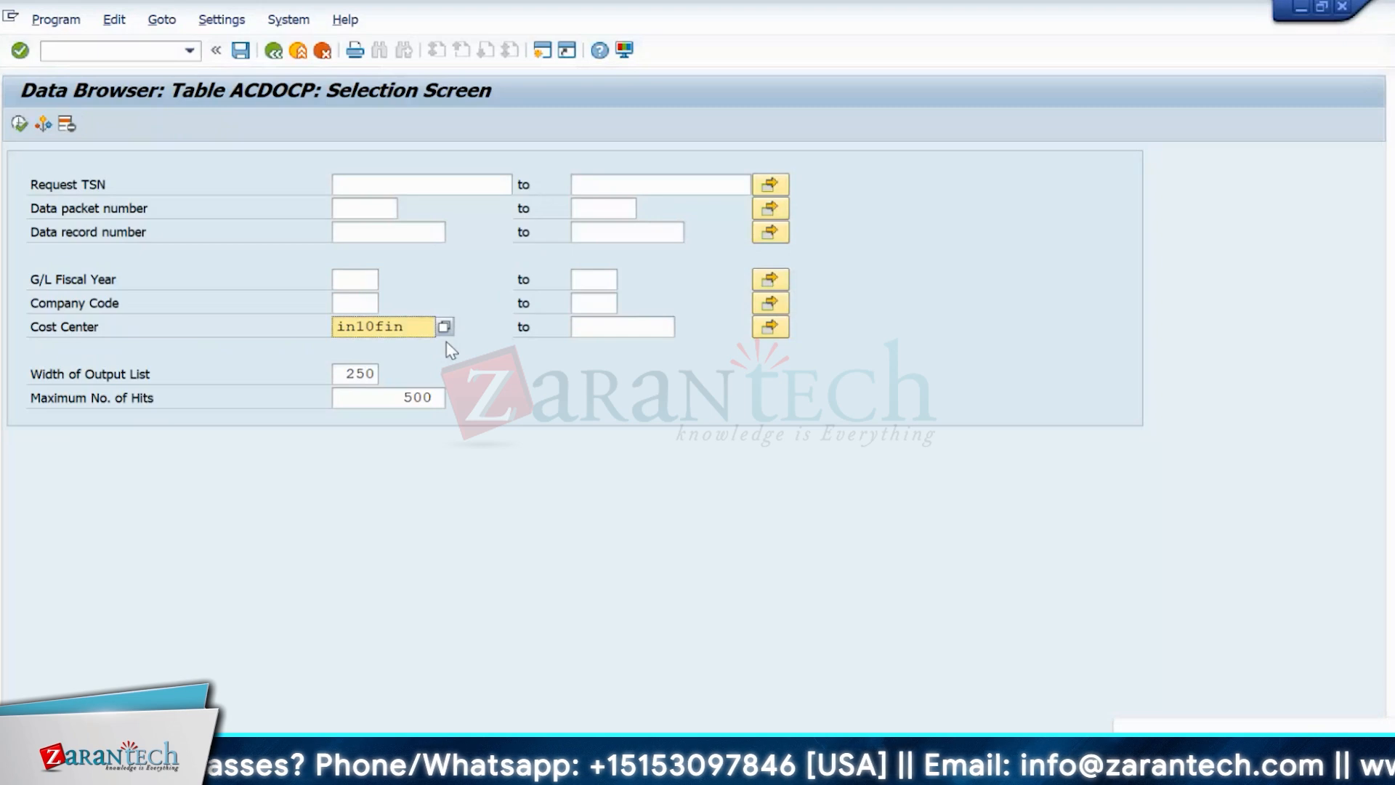
key(alt+Tab)
key(alt+Tab)
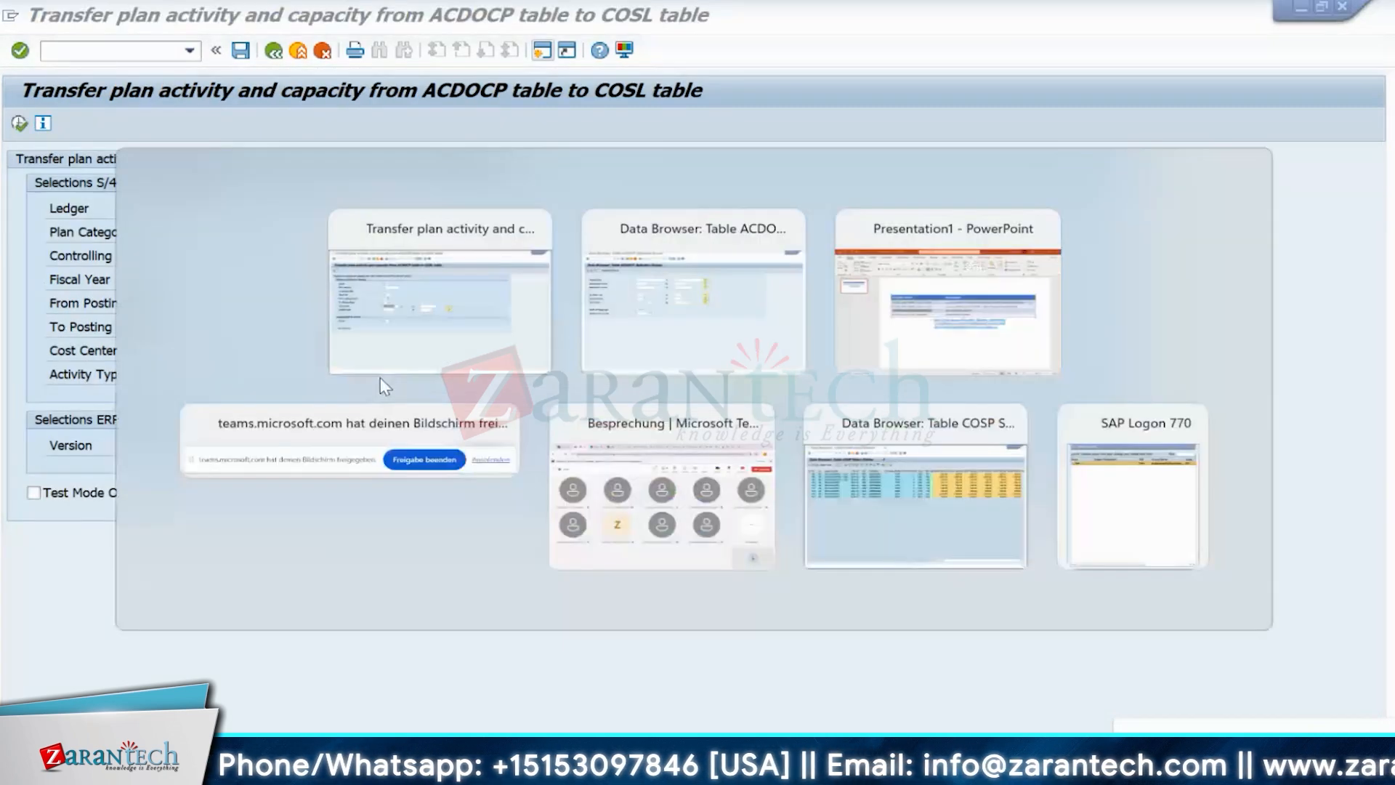
click(346, 302)
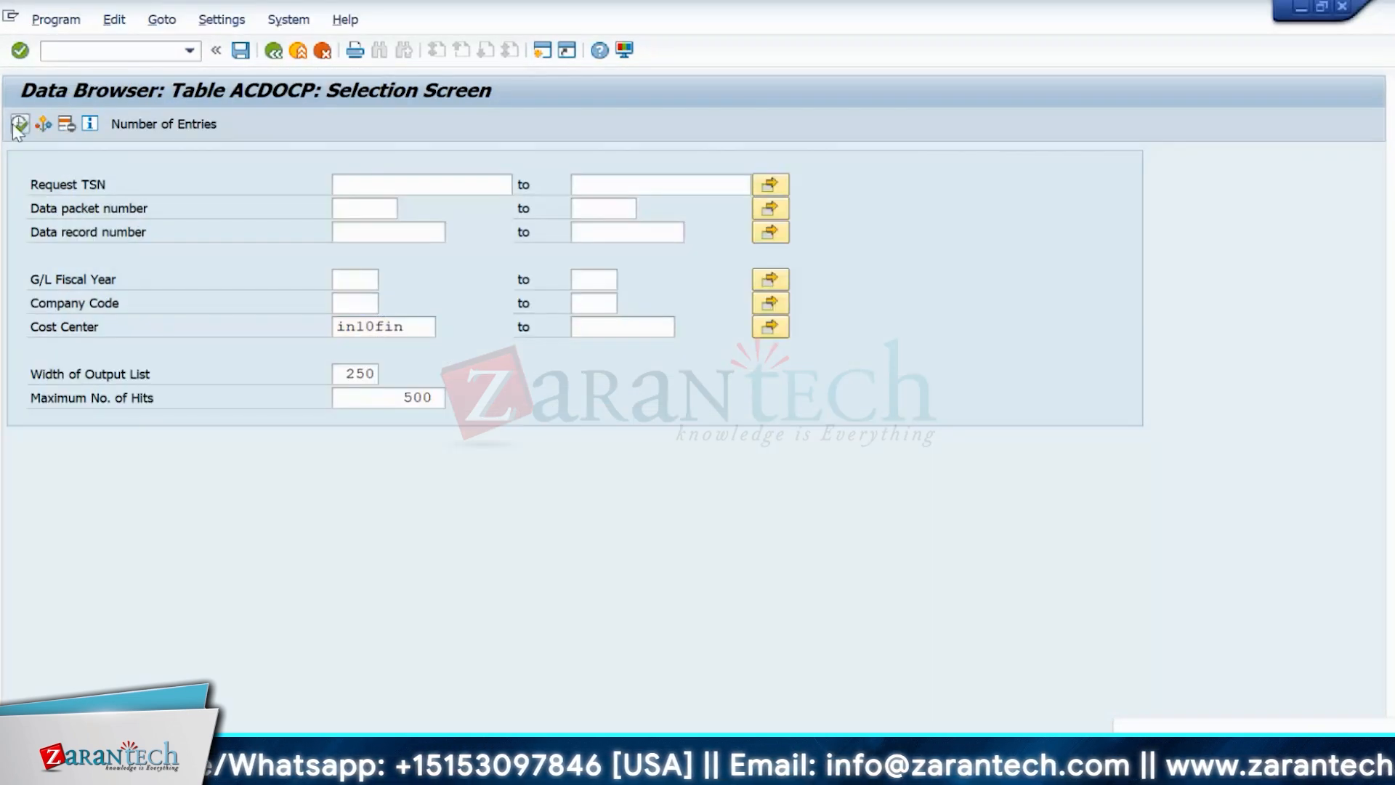
key(F8)
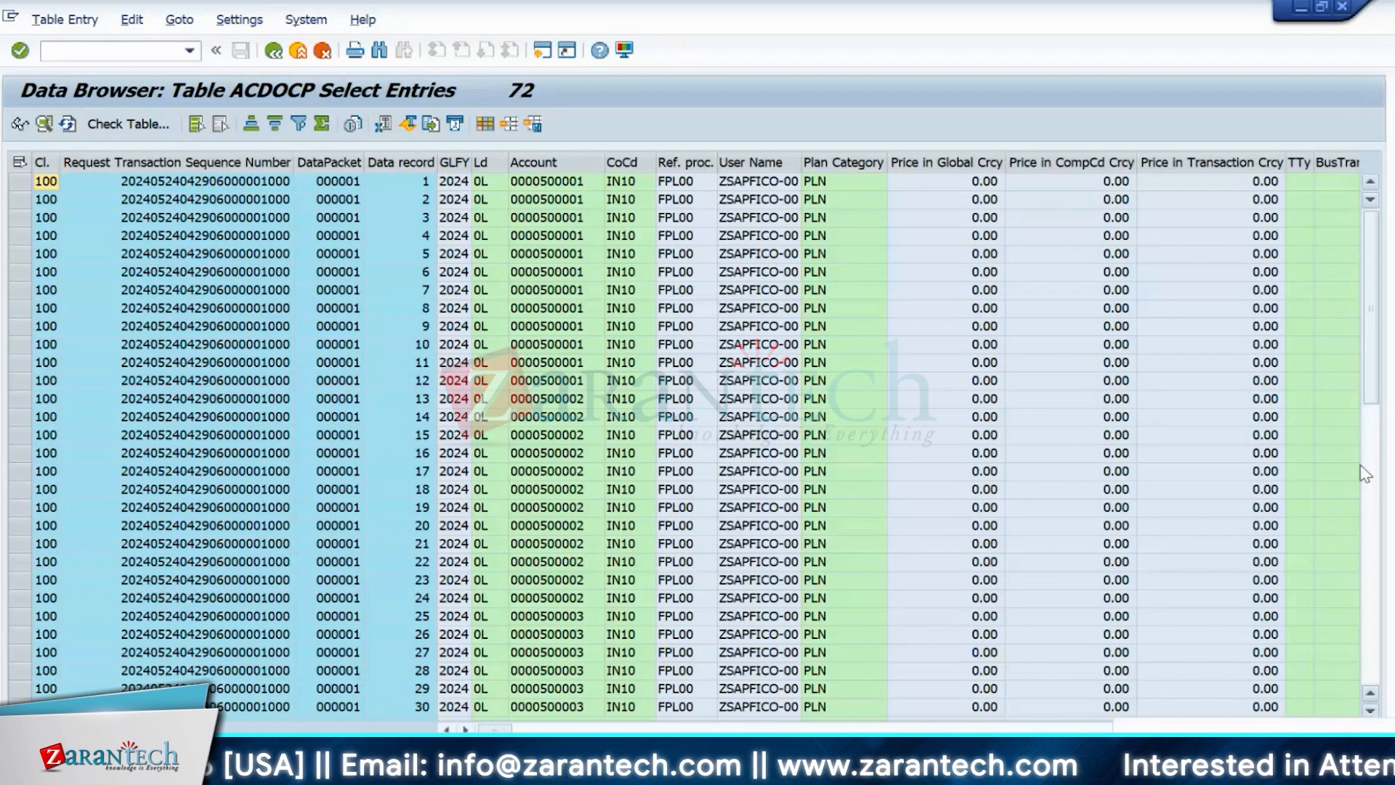
- Examine the ACDOCP records for user name, accounts and planned amounts, and return to the first columns
click(759, 197)
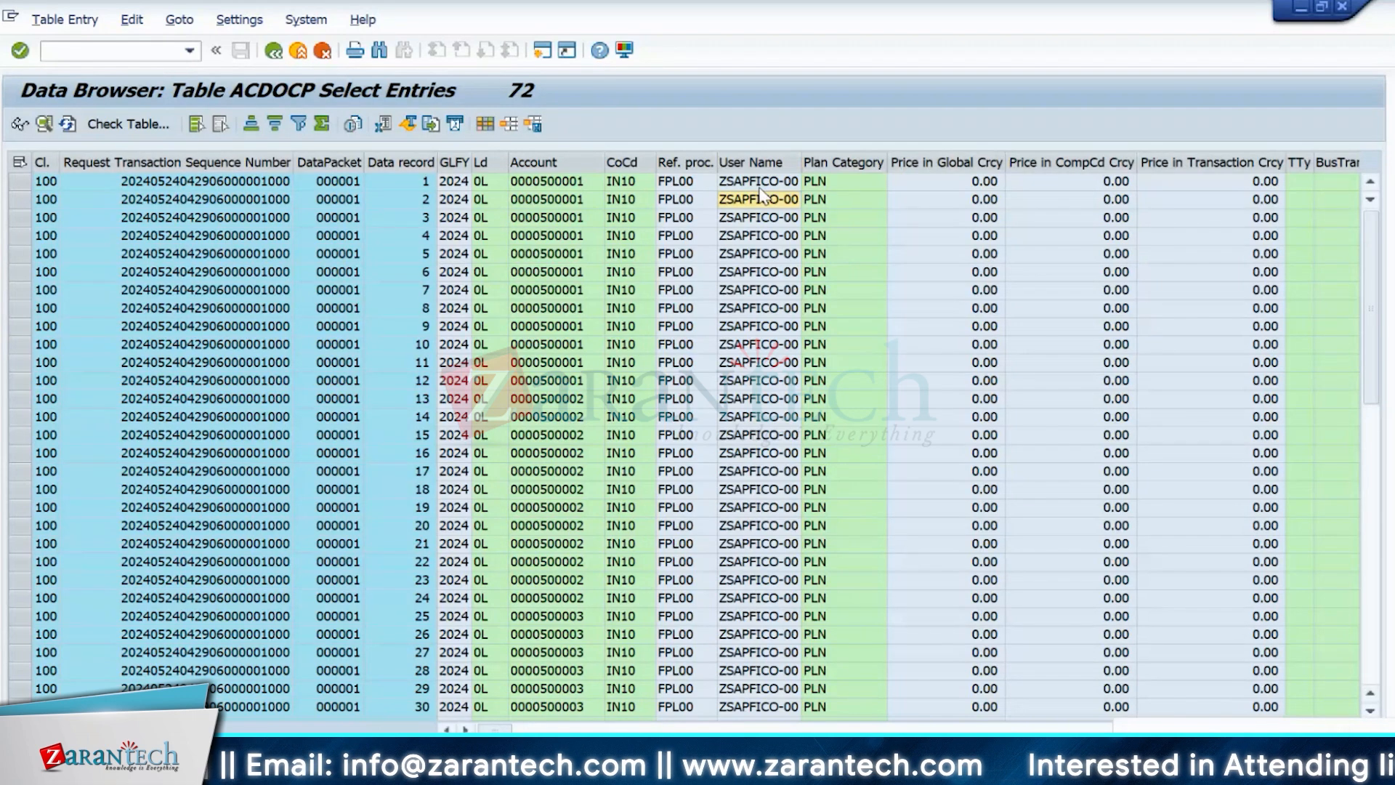
click(760, 184)
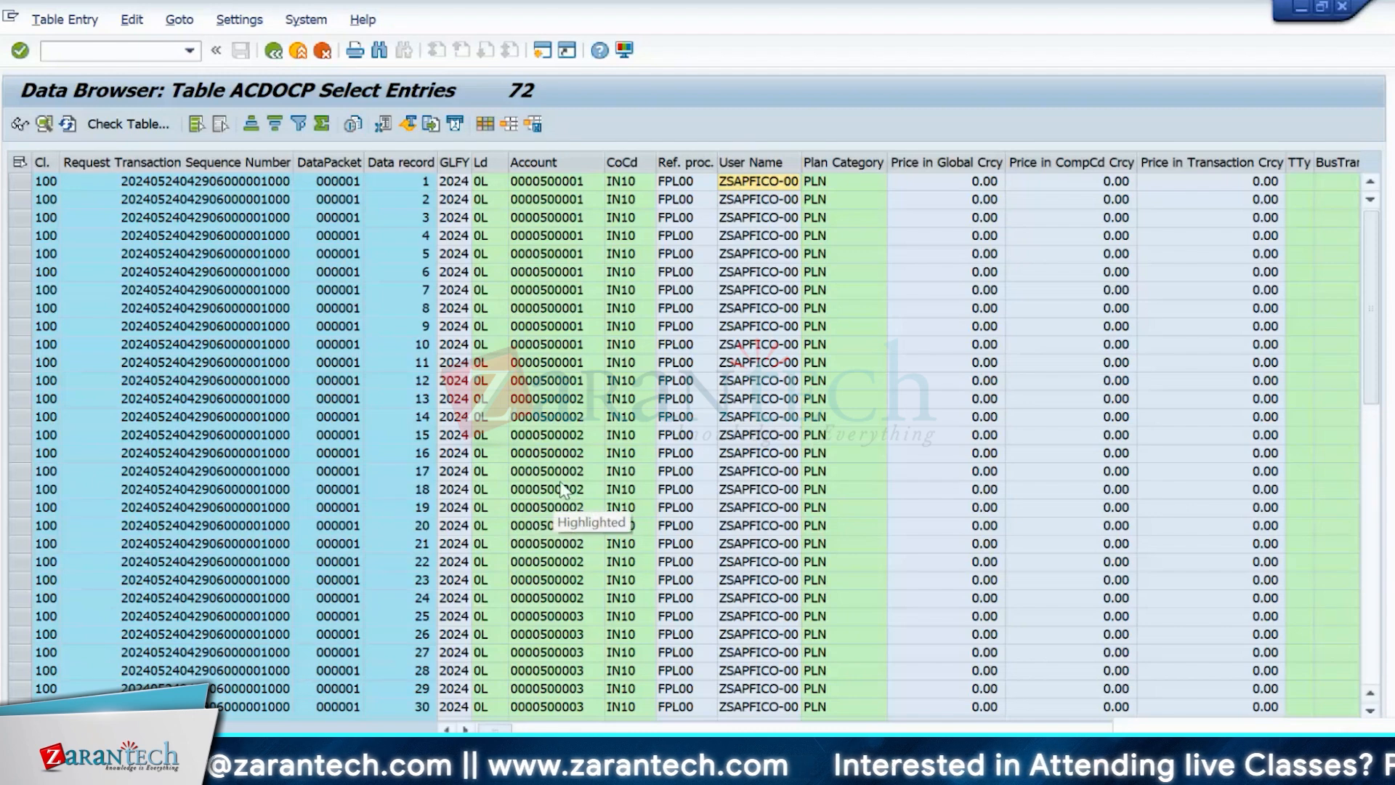
scroll(565, 493, down, 1)
scroll(565, 494, down, 5)
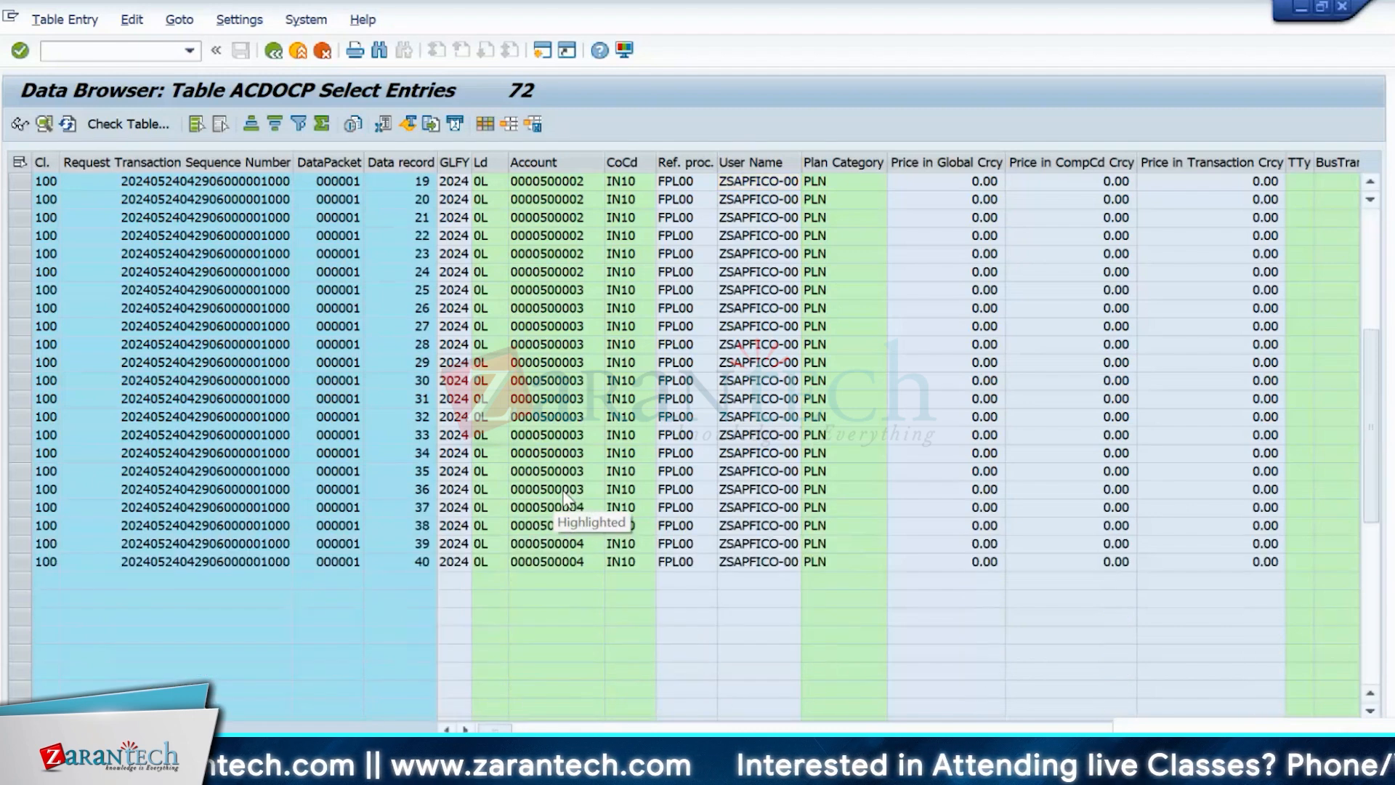
scroll(565, 494, down, 1)
scroll(565, 495, down, 7)
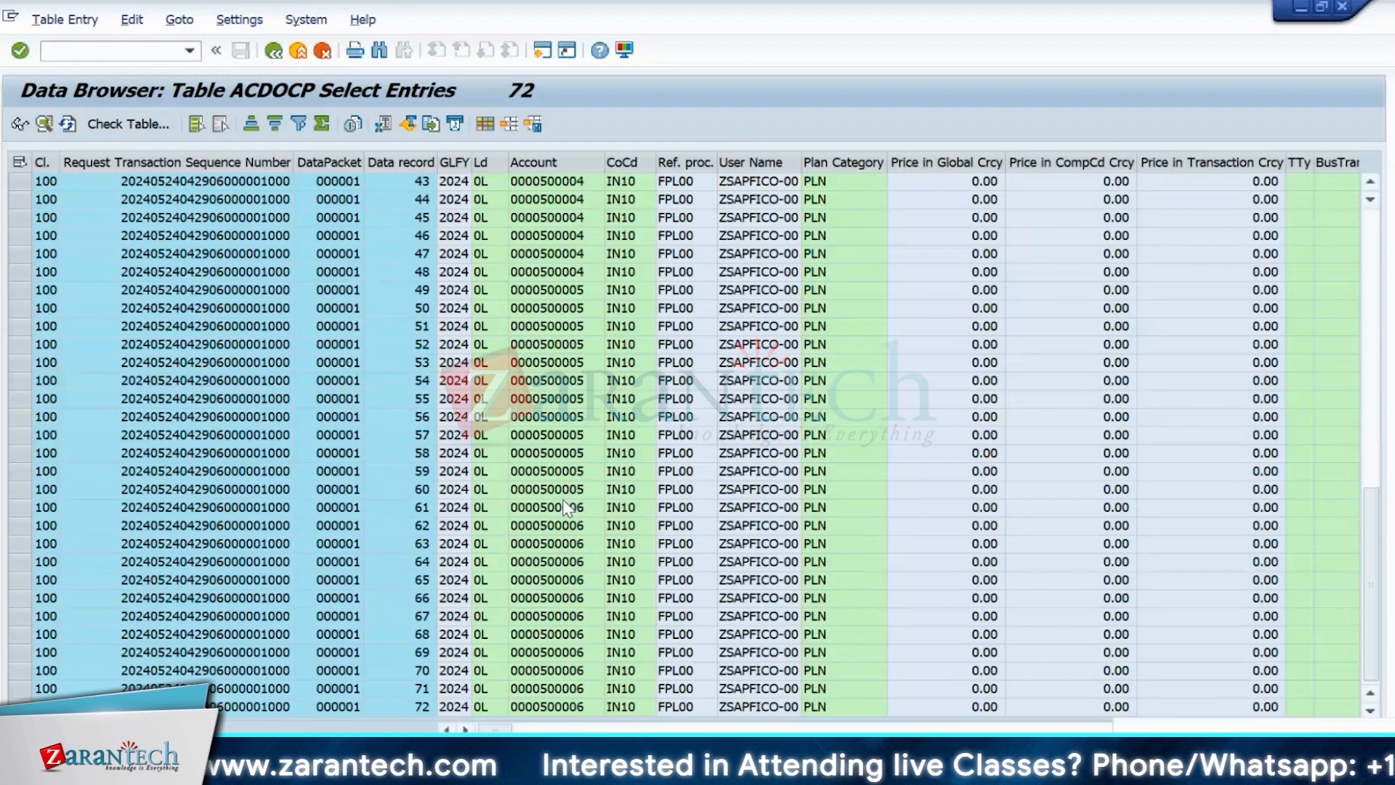
drag(488, 725, 648, 726)
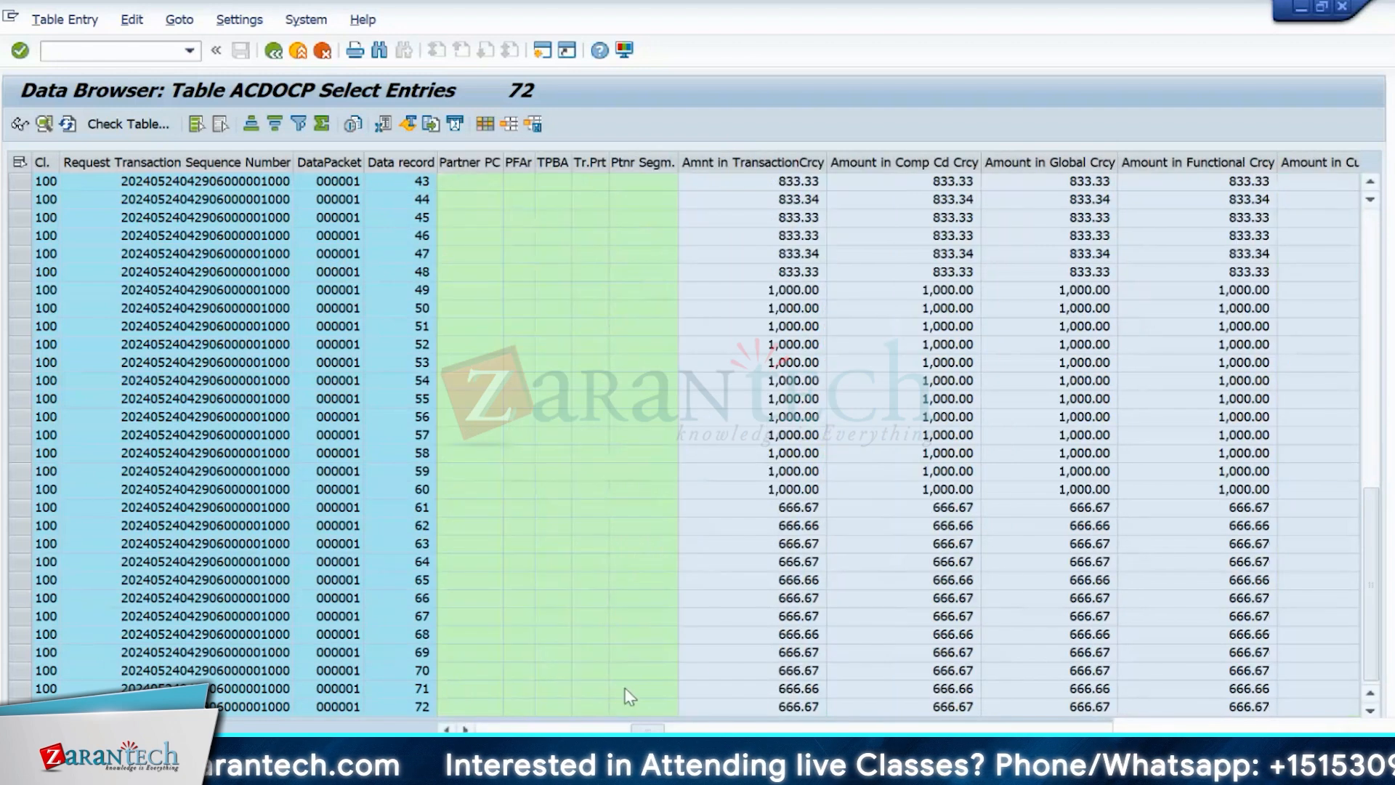
click(447, 724)
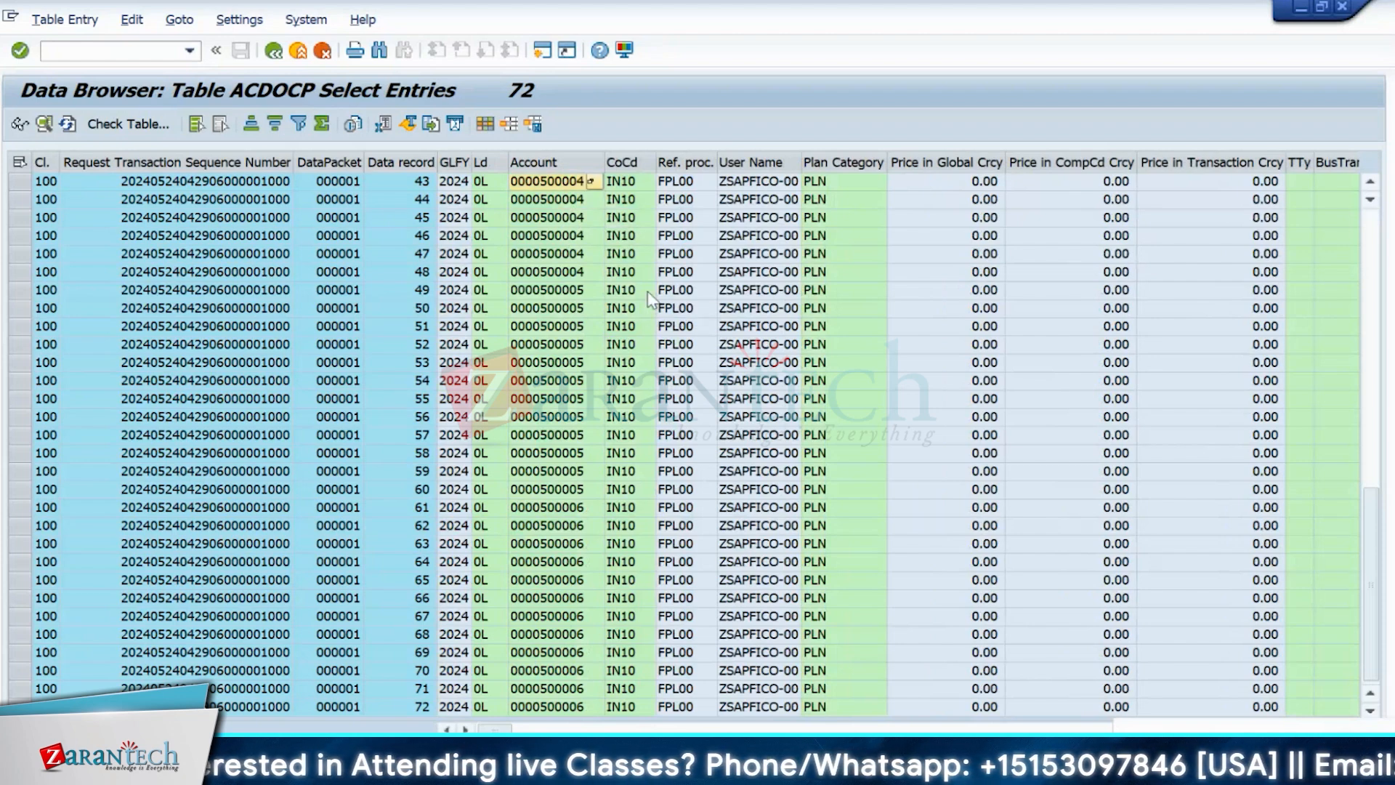
click(556, 162)
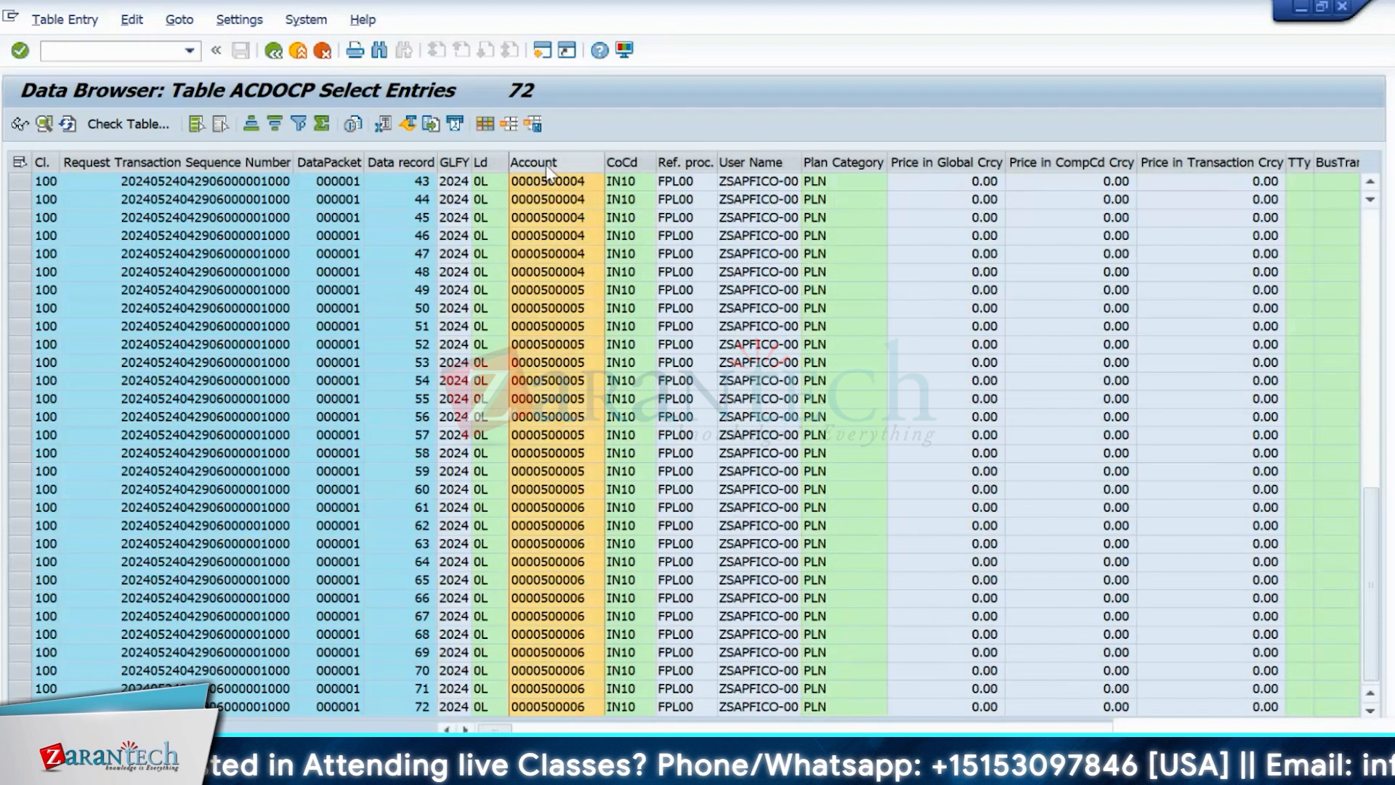
click(299, 123)
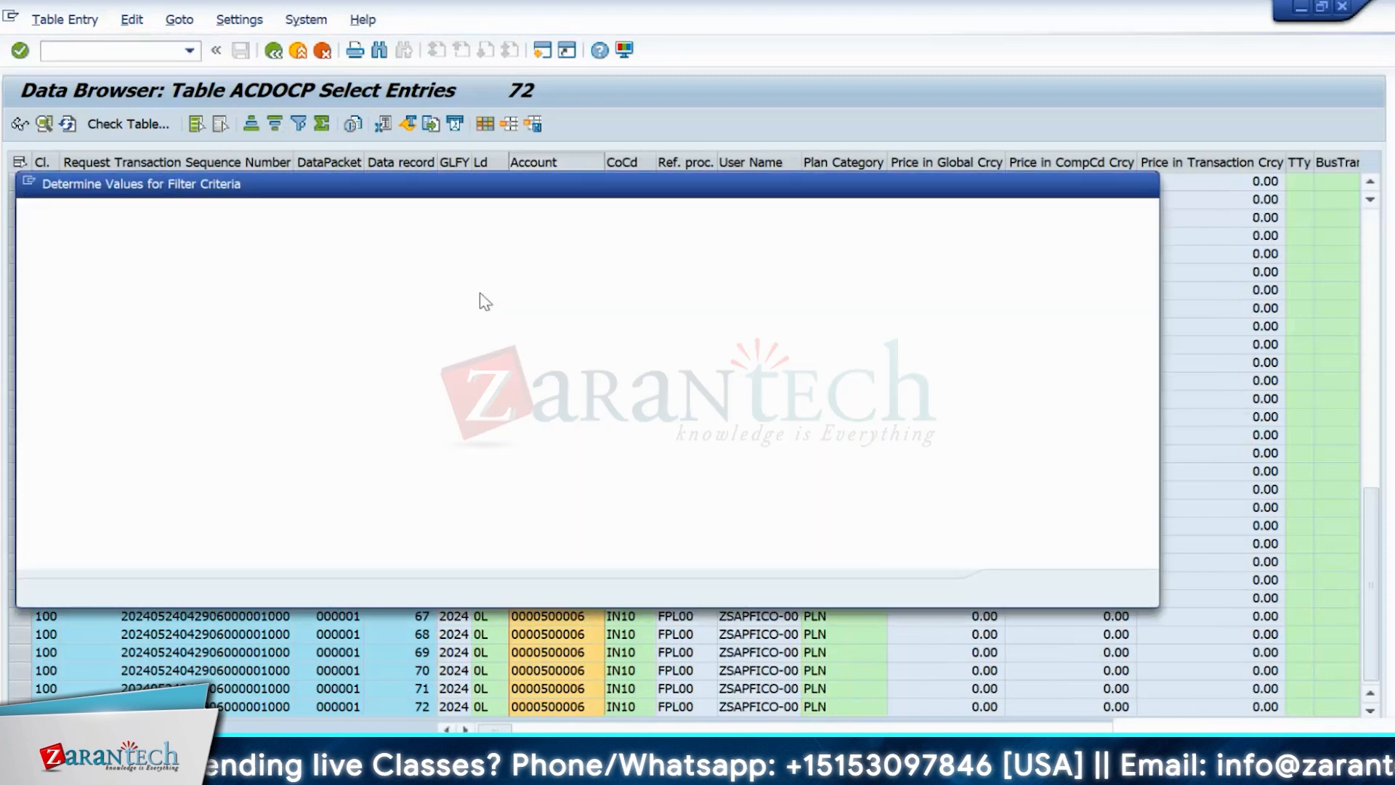
key(ctrl+v)
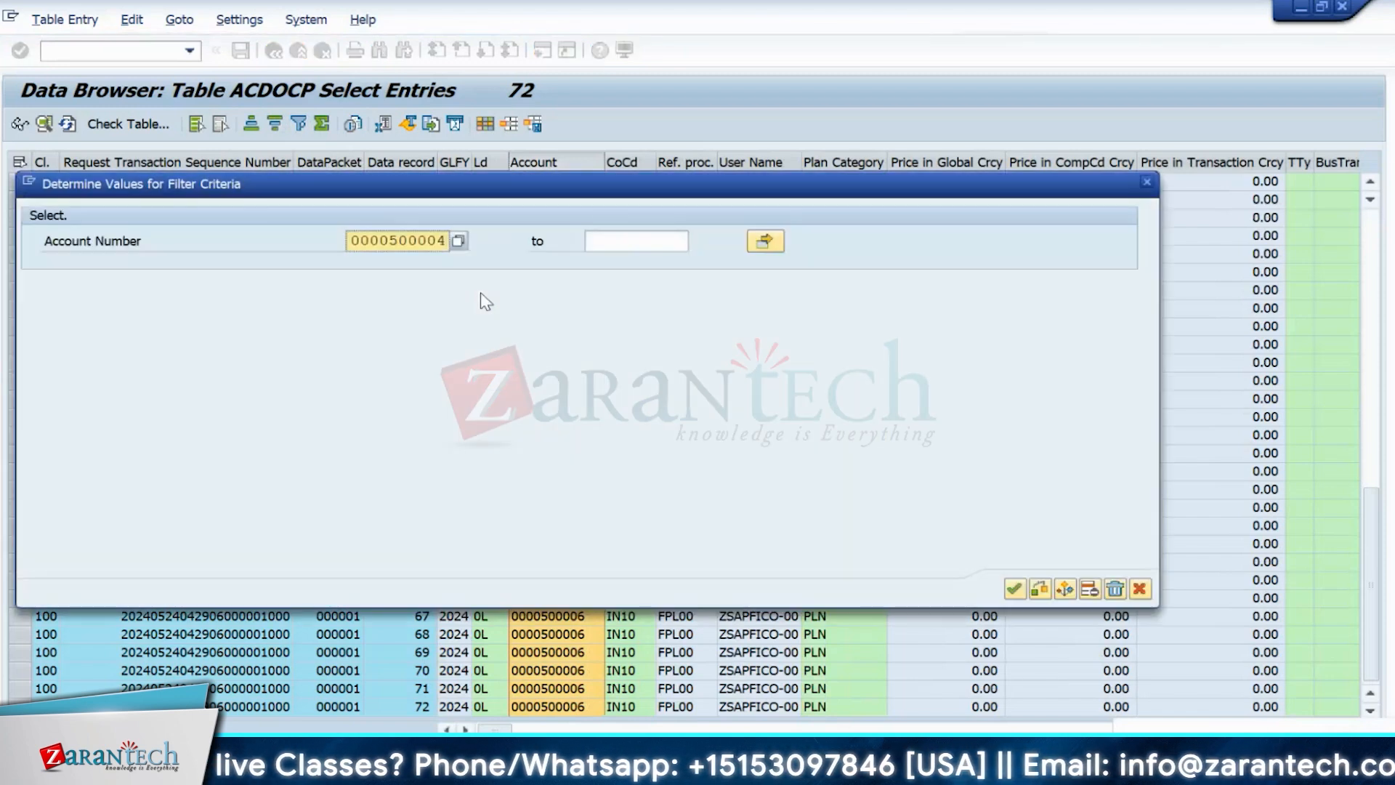
key(Return)
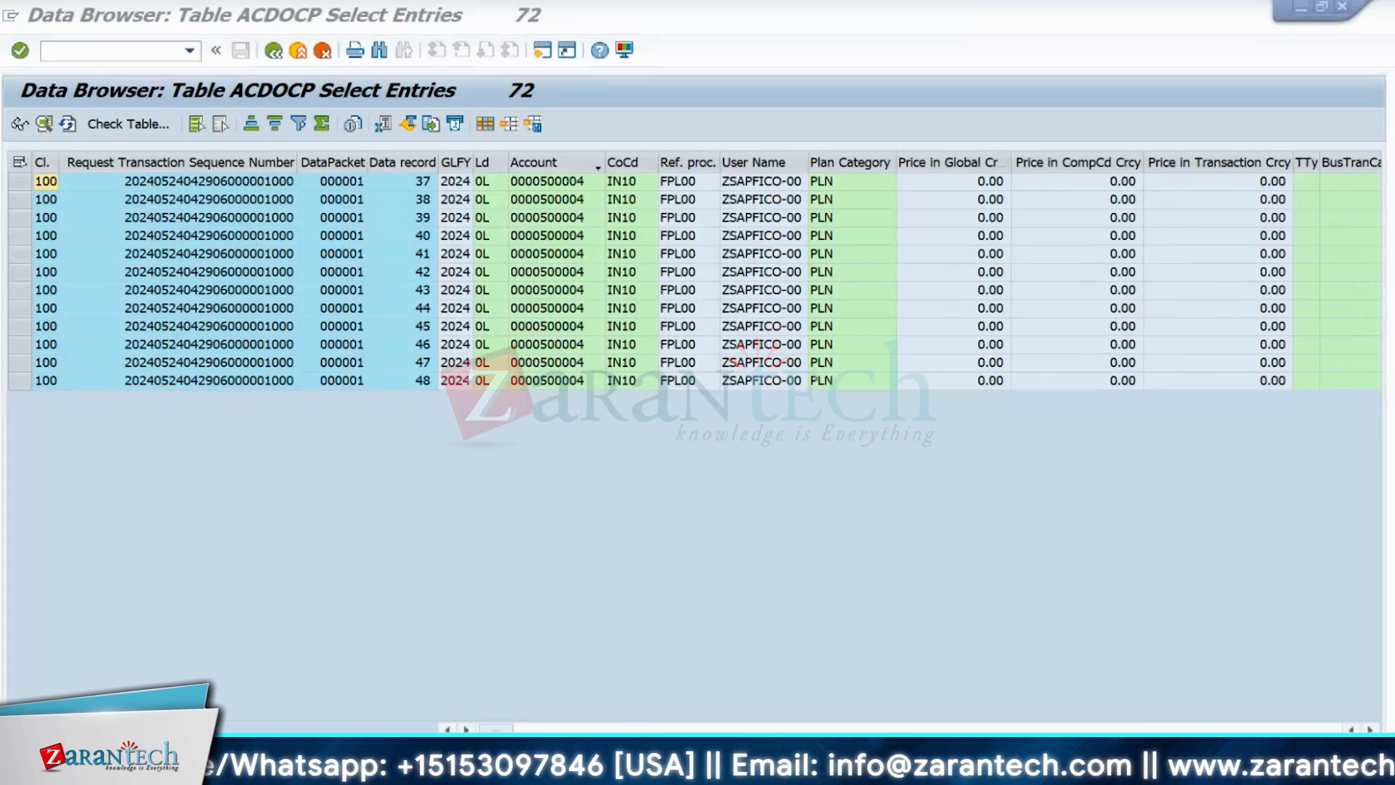
- Examine the filtered records' cost center, controlling area and transaction currency amounts, and view the details of record 48
drag(496, 729, 526, 729)
click(1370, 729)
click(1370, 728)
click(1370, 729)
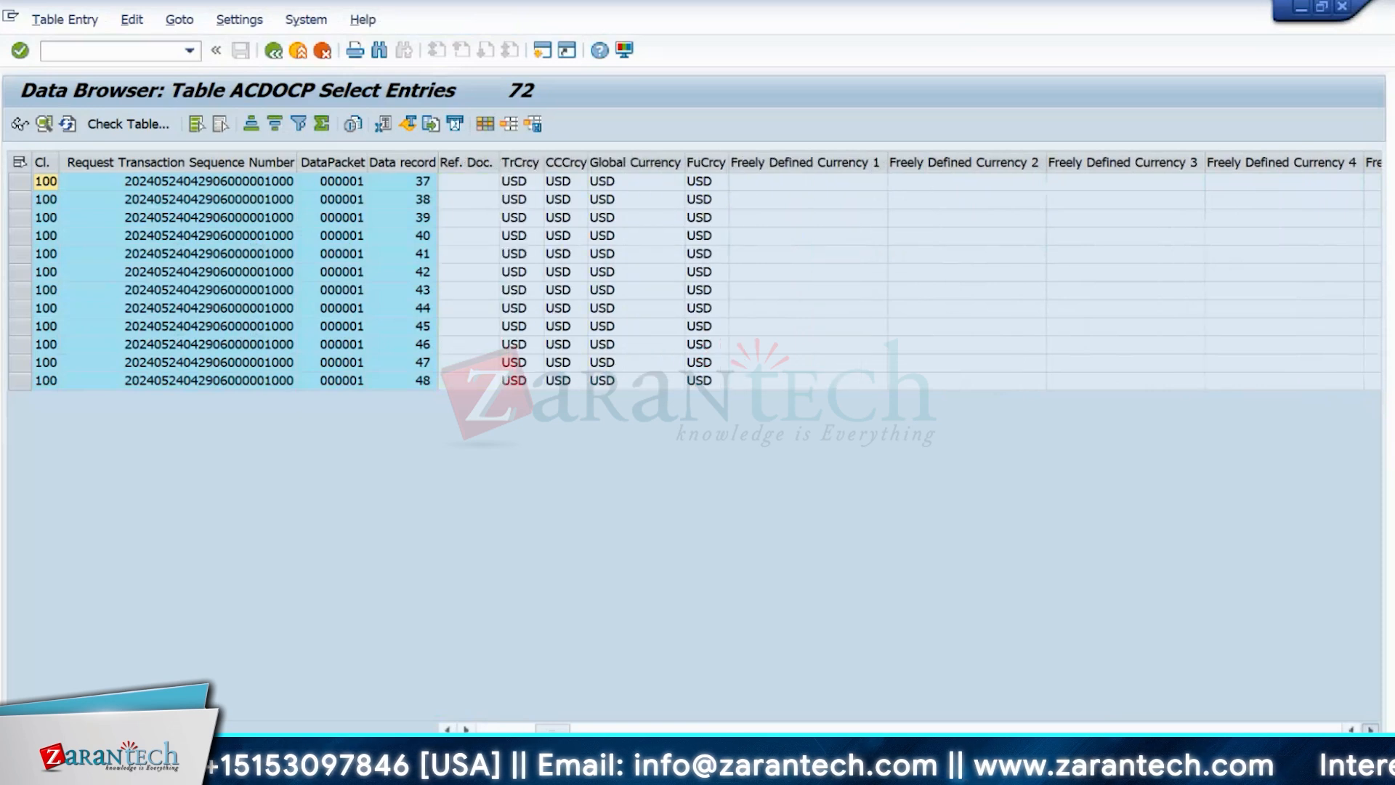
click(1370, 729)
click(1370, 729)
click(1370, 729)
click(1370, 728)
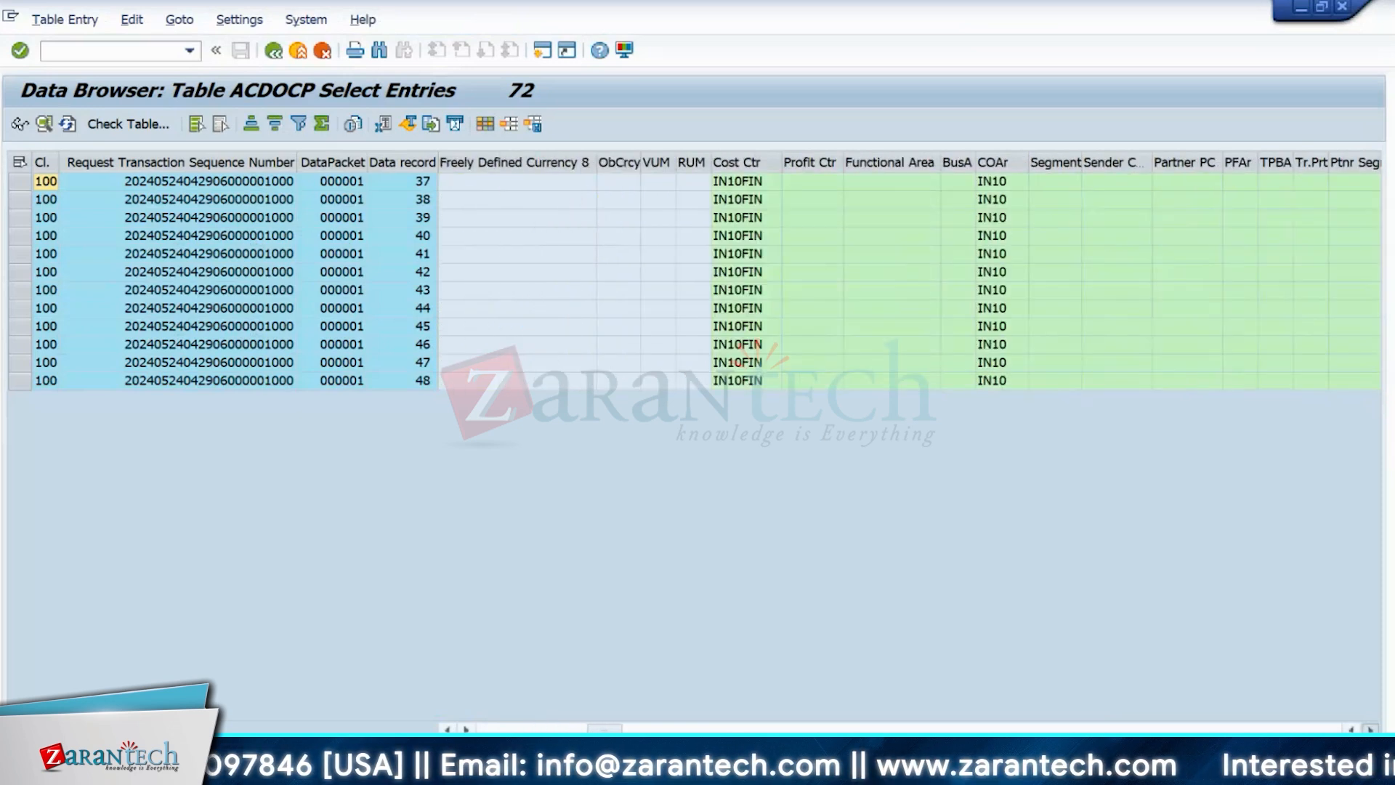
click(1370, 729)
click(585, 290)
click(835, 309)
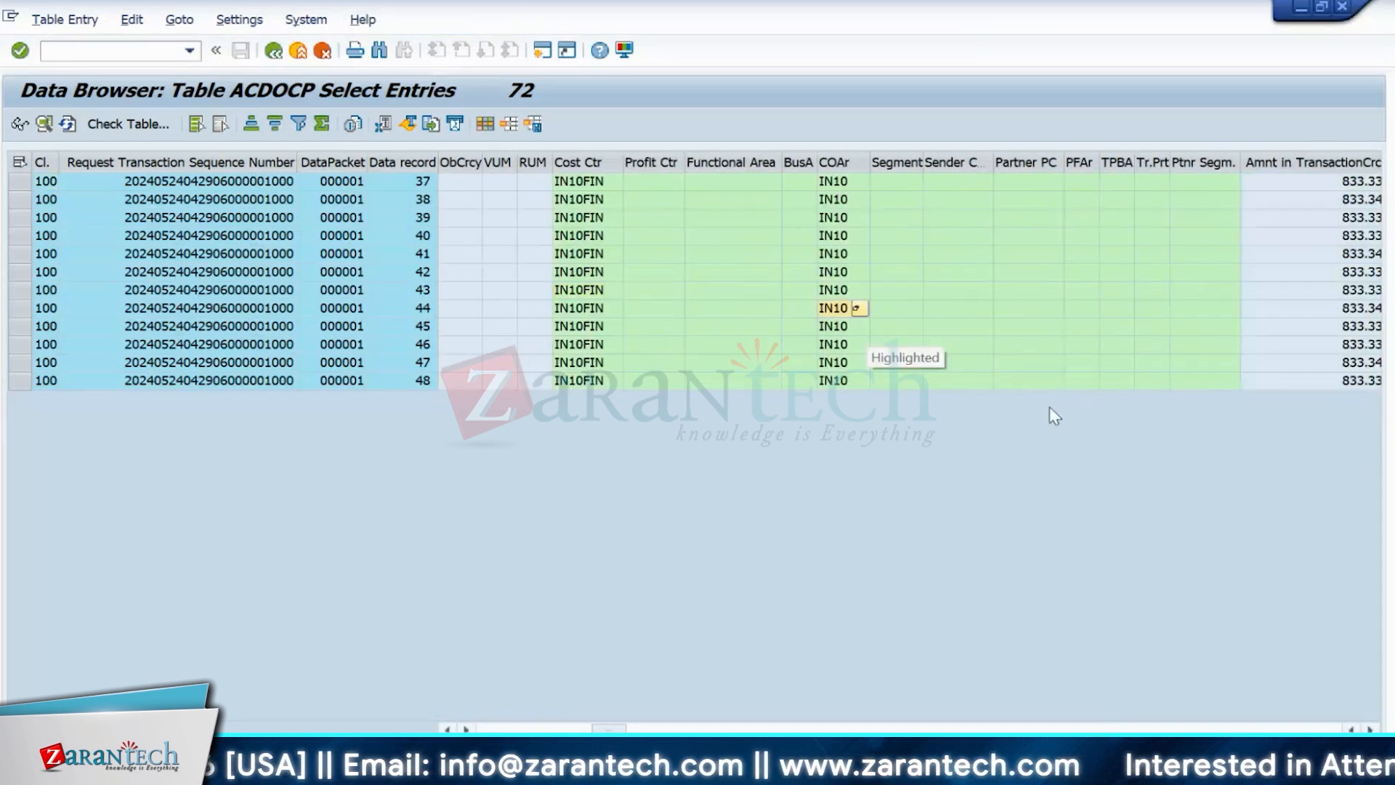
click(1370, 728)
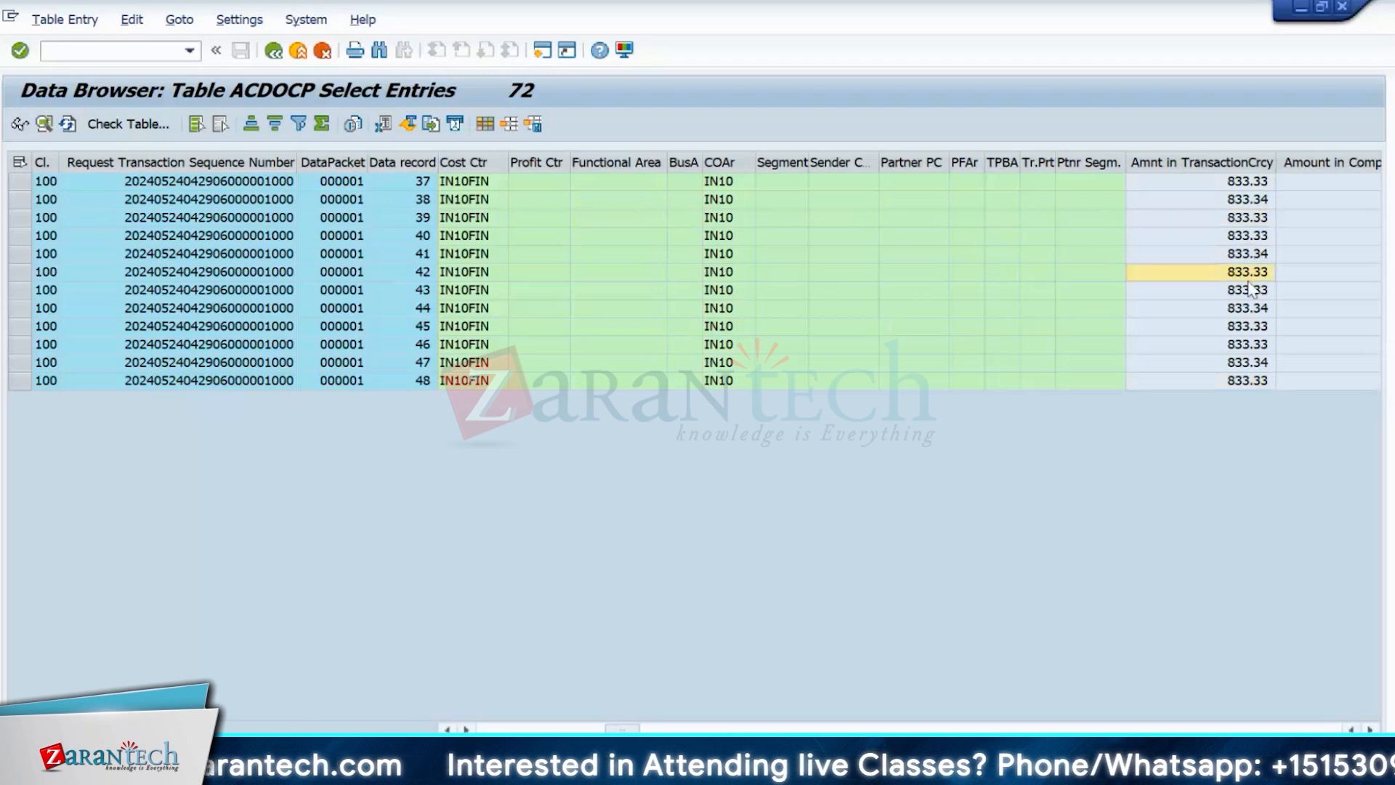
double_click(1245, 381)
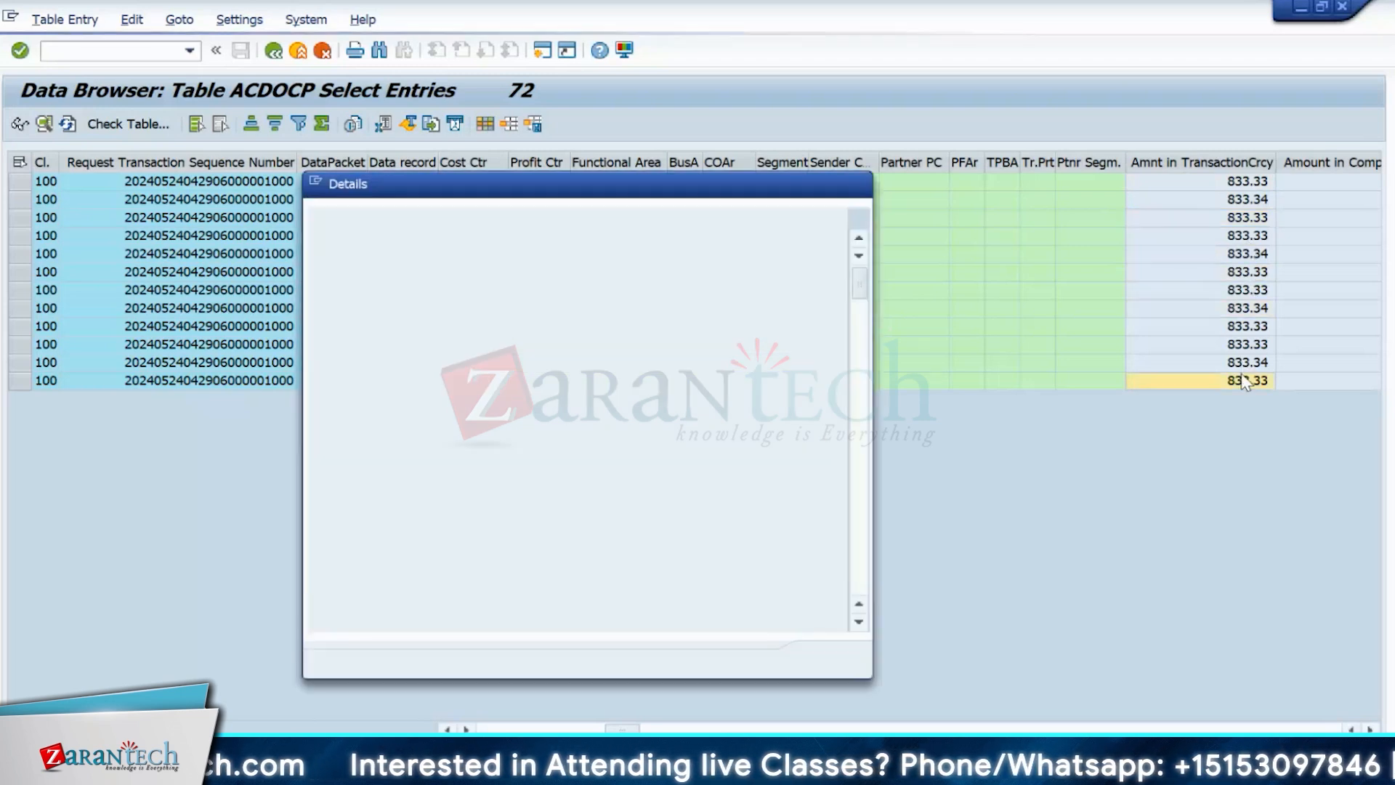
click(863, 183)
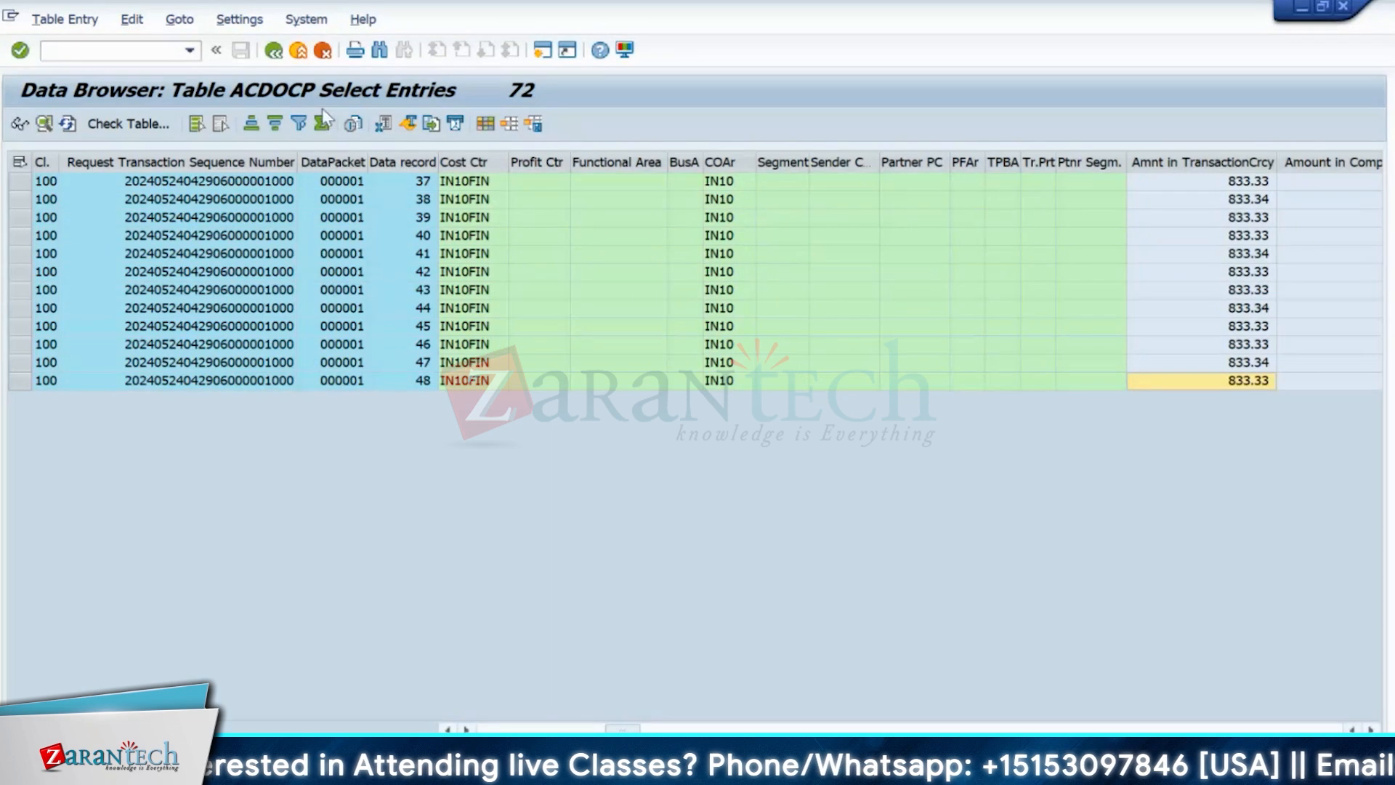
- Leave the ACDOCP data browser and open the ABAP Editor with transaction se38
click(277, 57)
click(276, 61)
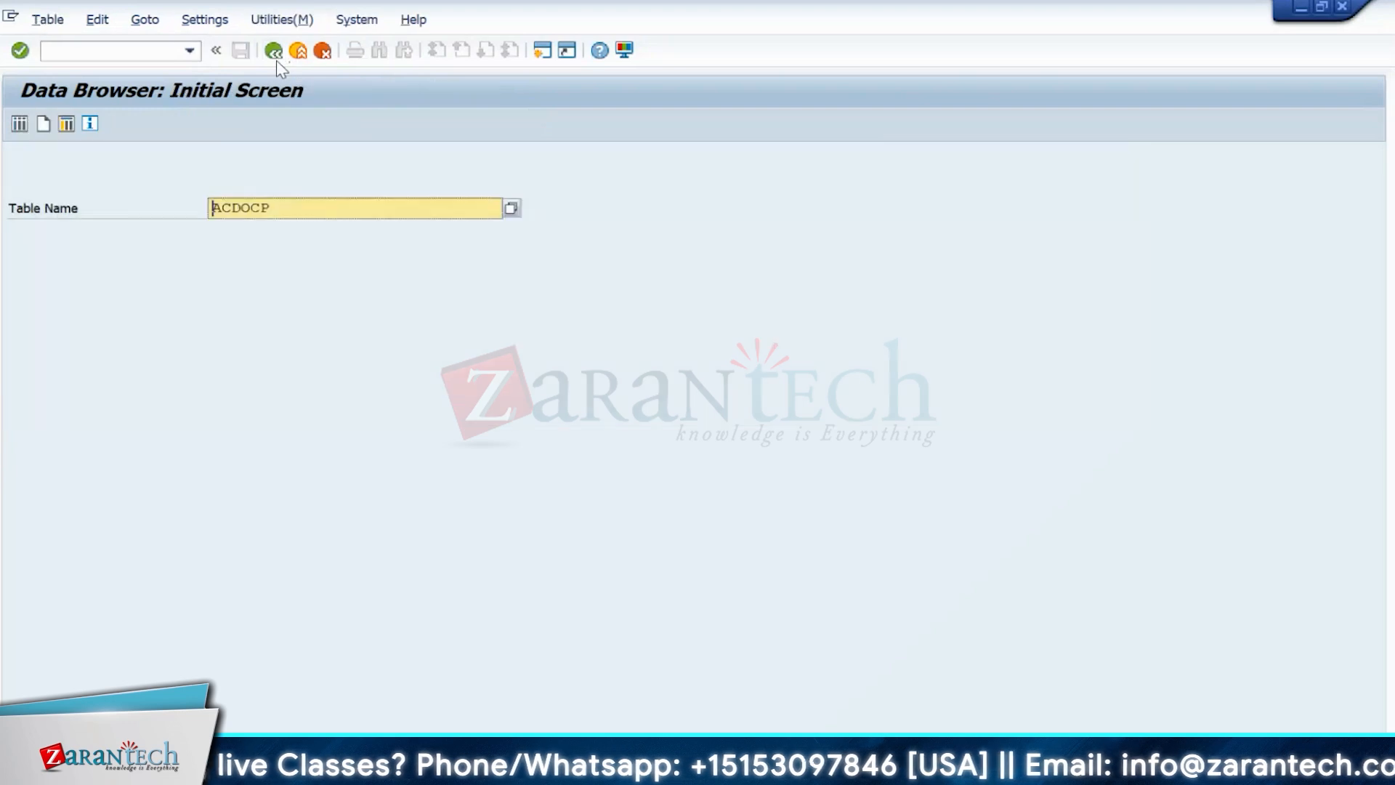
click(274, 60)
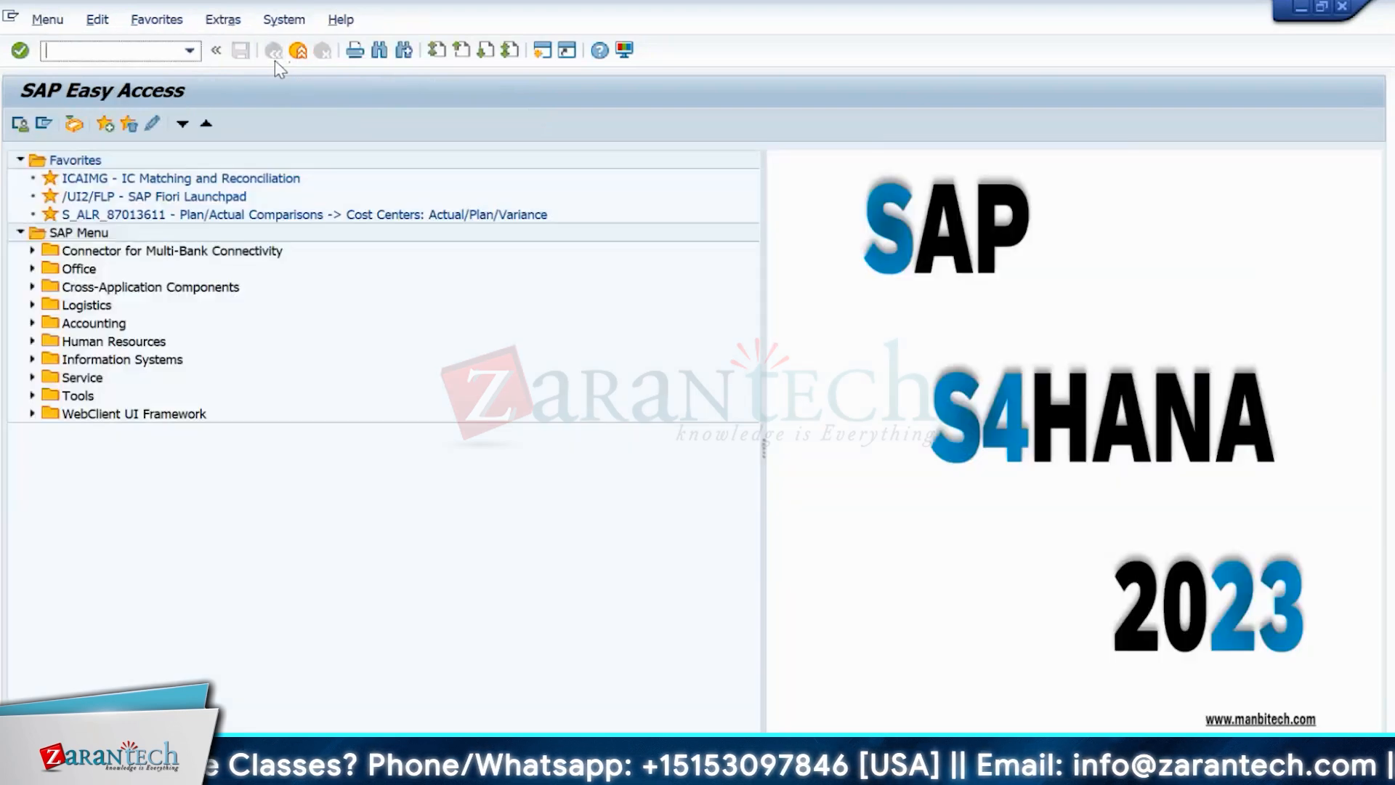
click(191, 55)
click(102, 86)
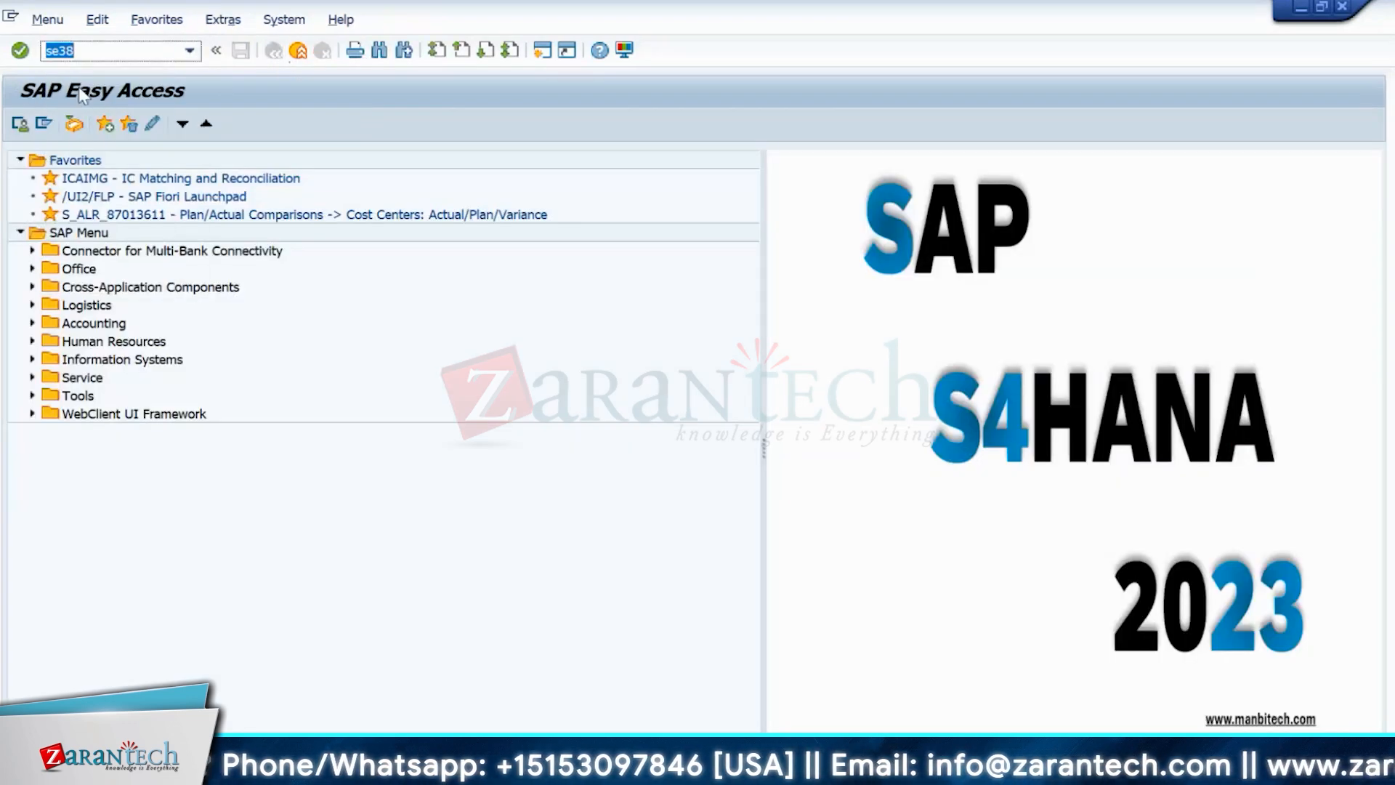
key(Return)
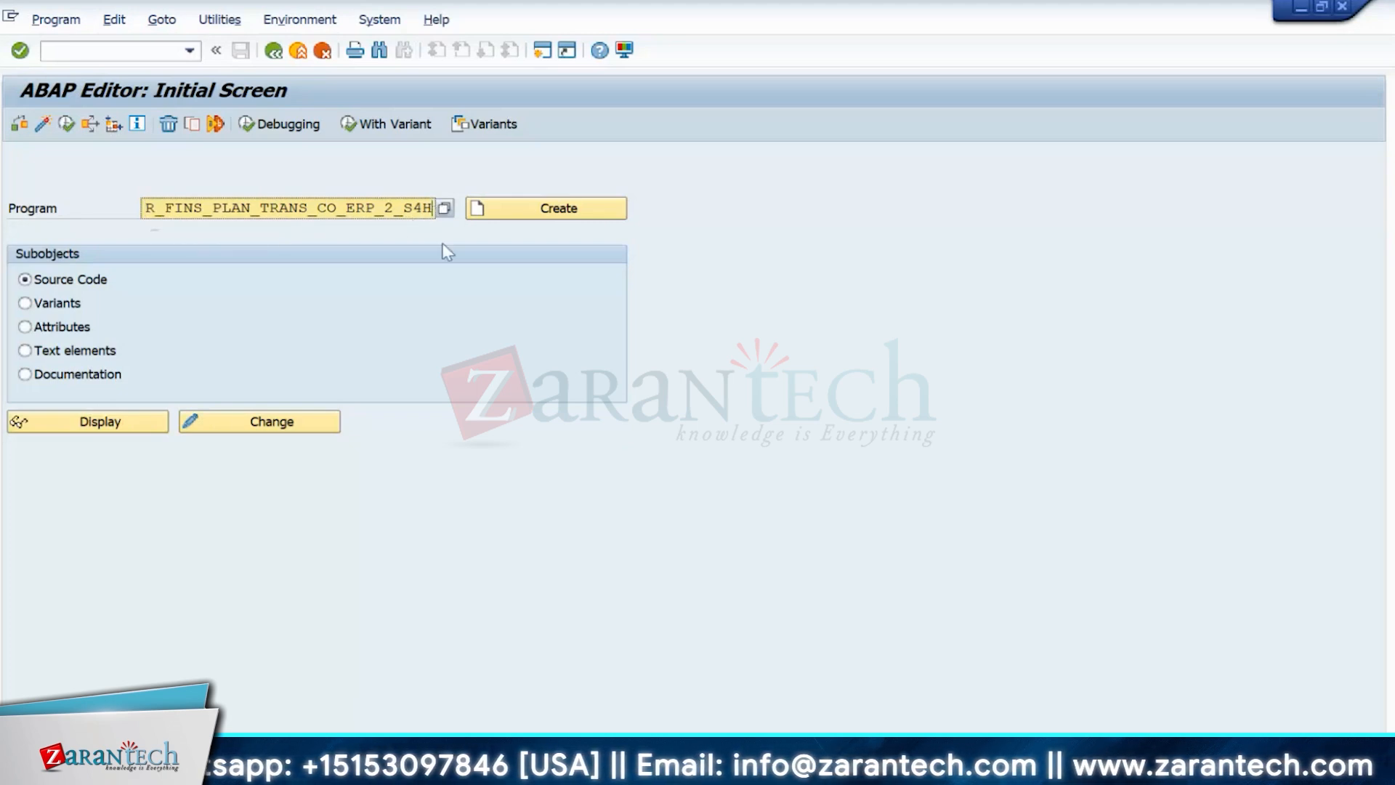
- Clear the existing program name on the ABAP Editor initial screen
key(BackSpace)
key(BackSpace)
key(BackSpace)
key(BackSpace)
key(BackSpace)
key(BackSpace)
key(BackSpace)
key(BackSpace)
key(BackSpace)
key(BackSpace)
key(BackSpace)
key(BackSpace)
key(BackSpace)
key(BackSpace)
key(BackSpace)
key(BackSpace)
key(BackSpace)
key(BackSpace)
key(BackSpace)
key(BackSpace)
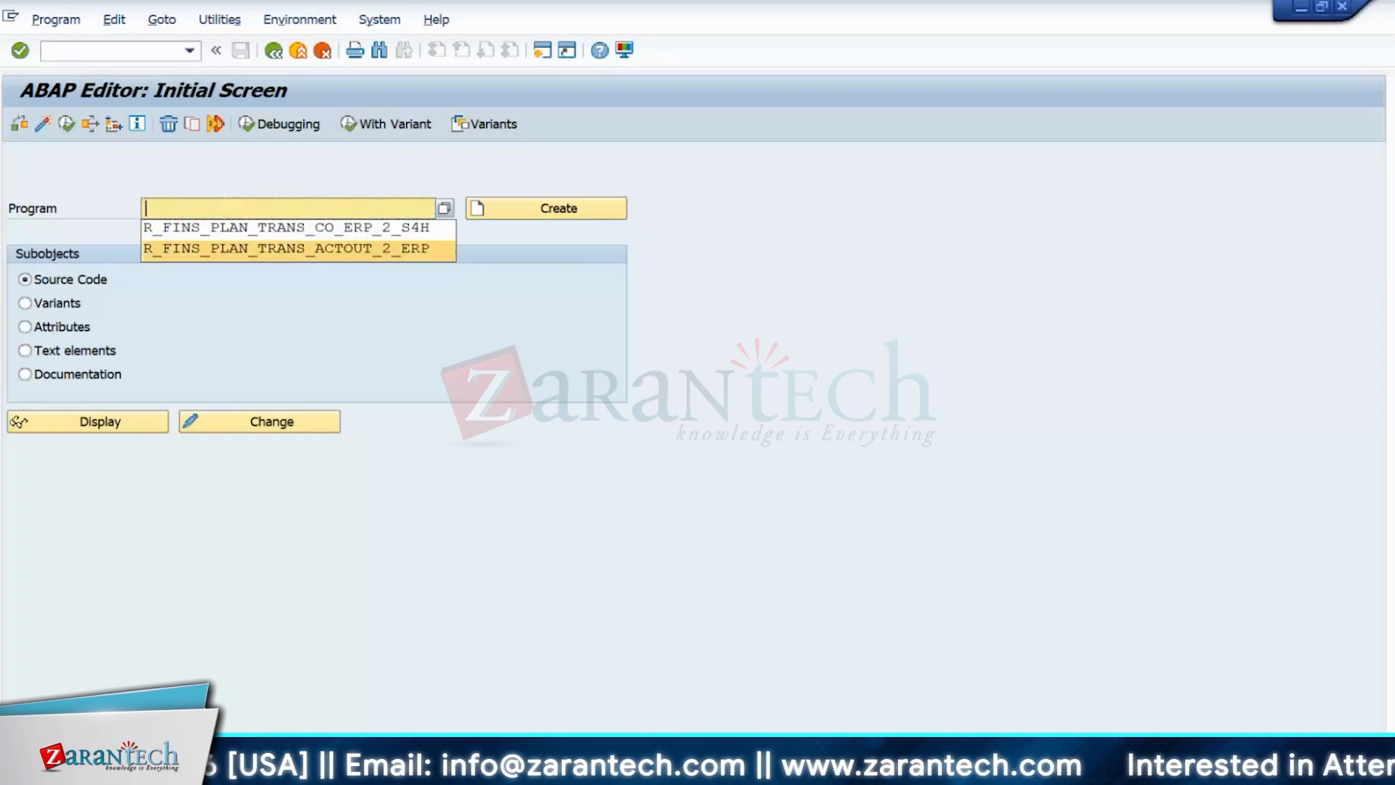
- Switch to PowerPoint and copy the program name R_FINS_PLAN_TRANS_CO_S4H_2_ERP from the slide's table
key(alt+Tab)
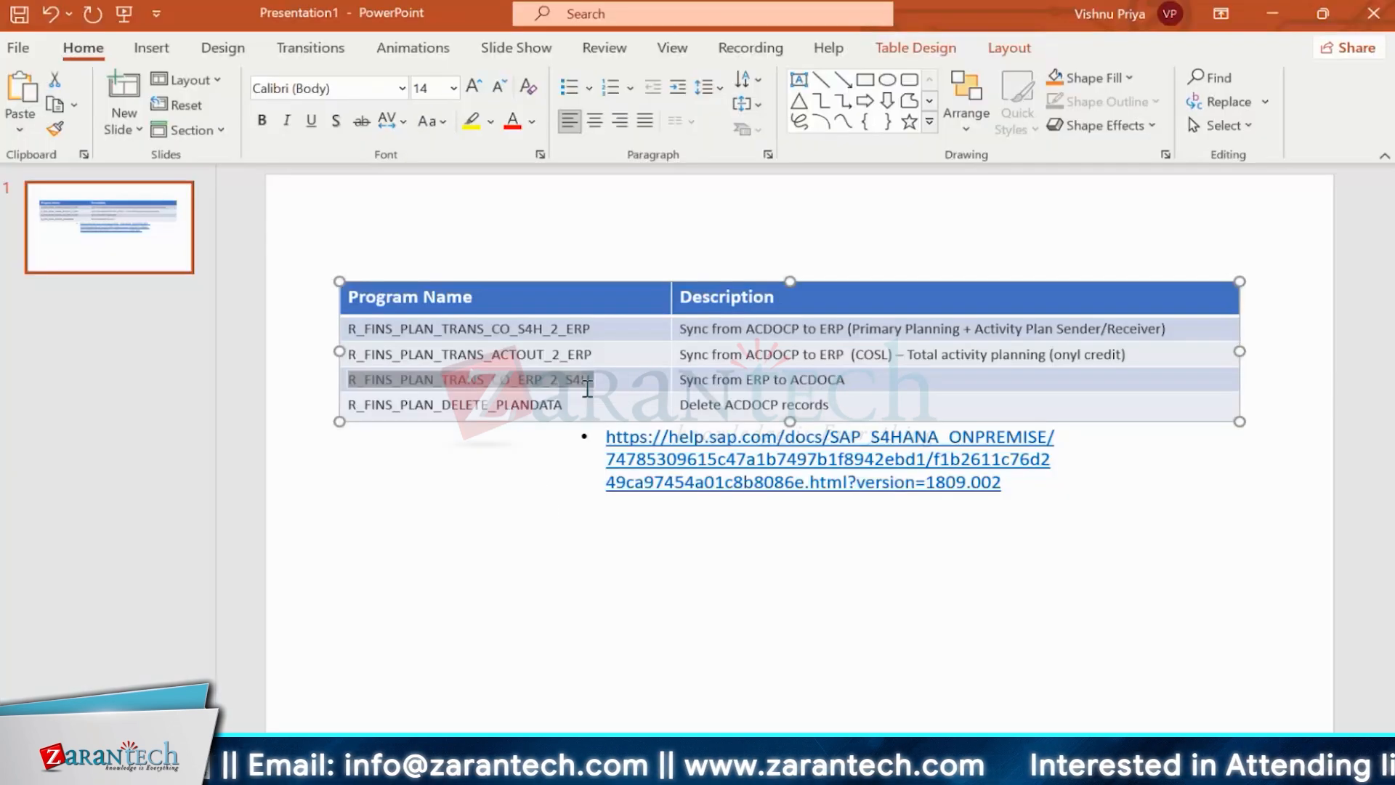
click(597, 335)
drag(603, 323, 501, 324)
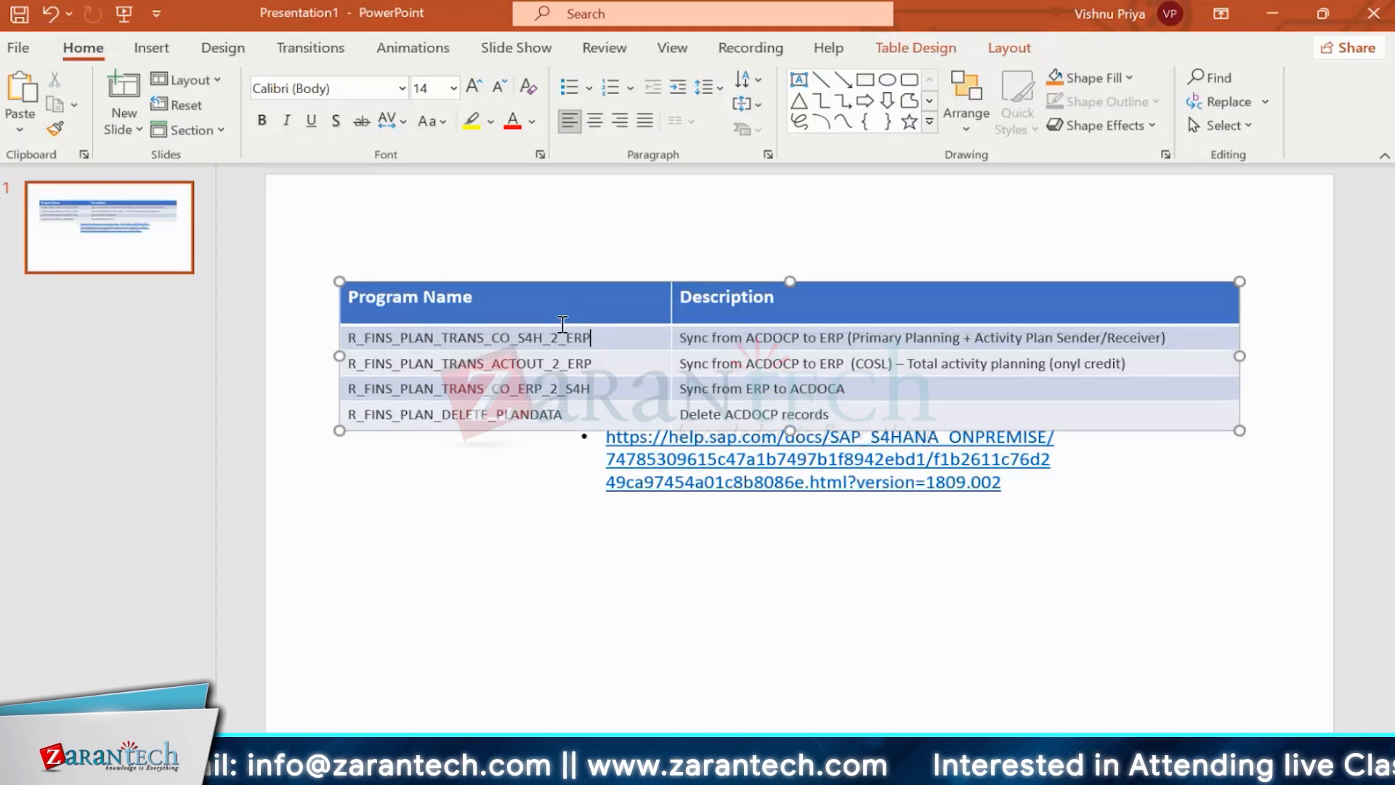
drag(591, 337, 347, 336)
key(ctrl+c)
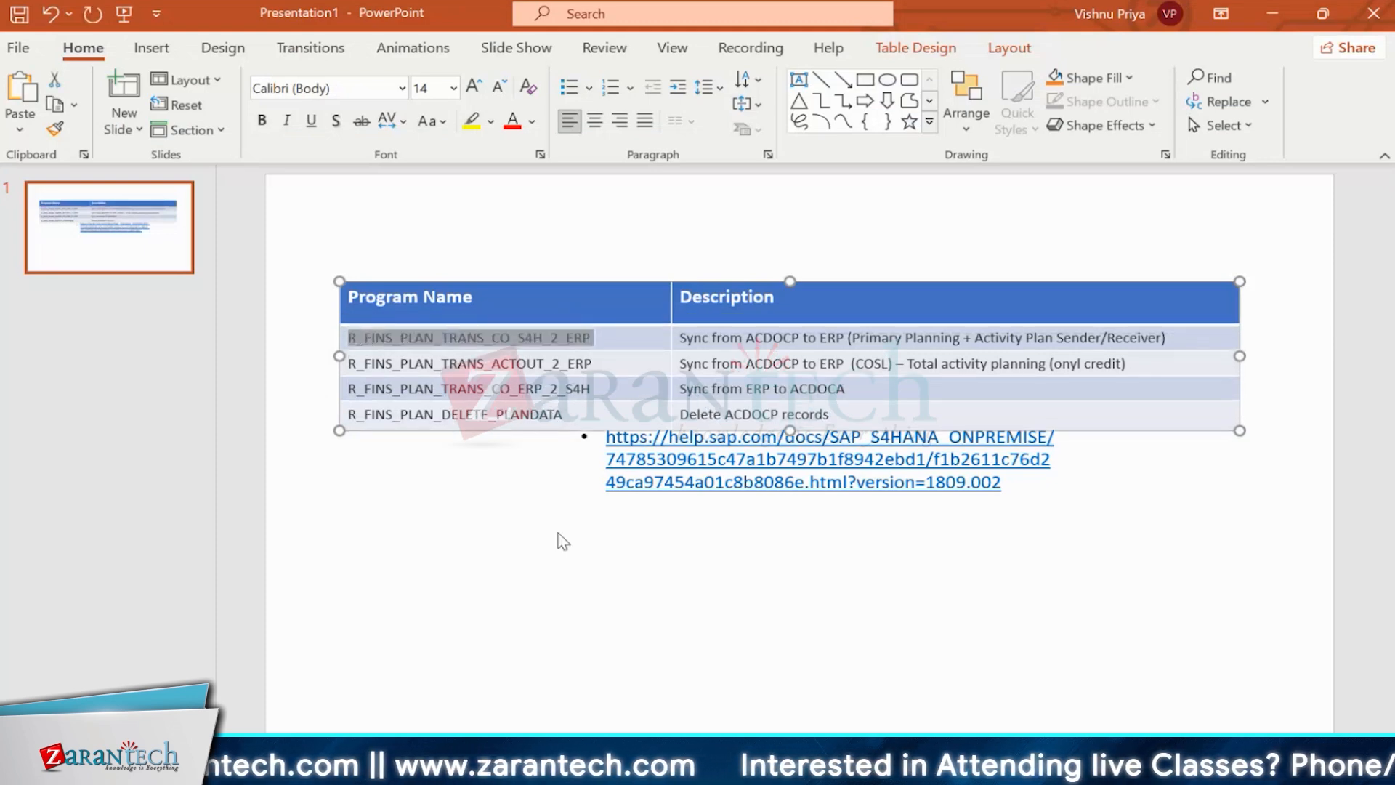
- Return to the ABAP Editor, paste R_FINS_PLAN_TRANS_CO_S4H_2_ERP as the program and execute it
key(alt+Tab)
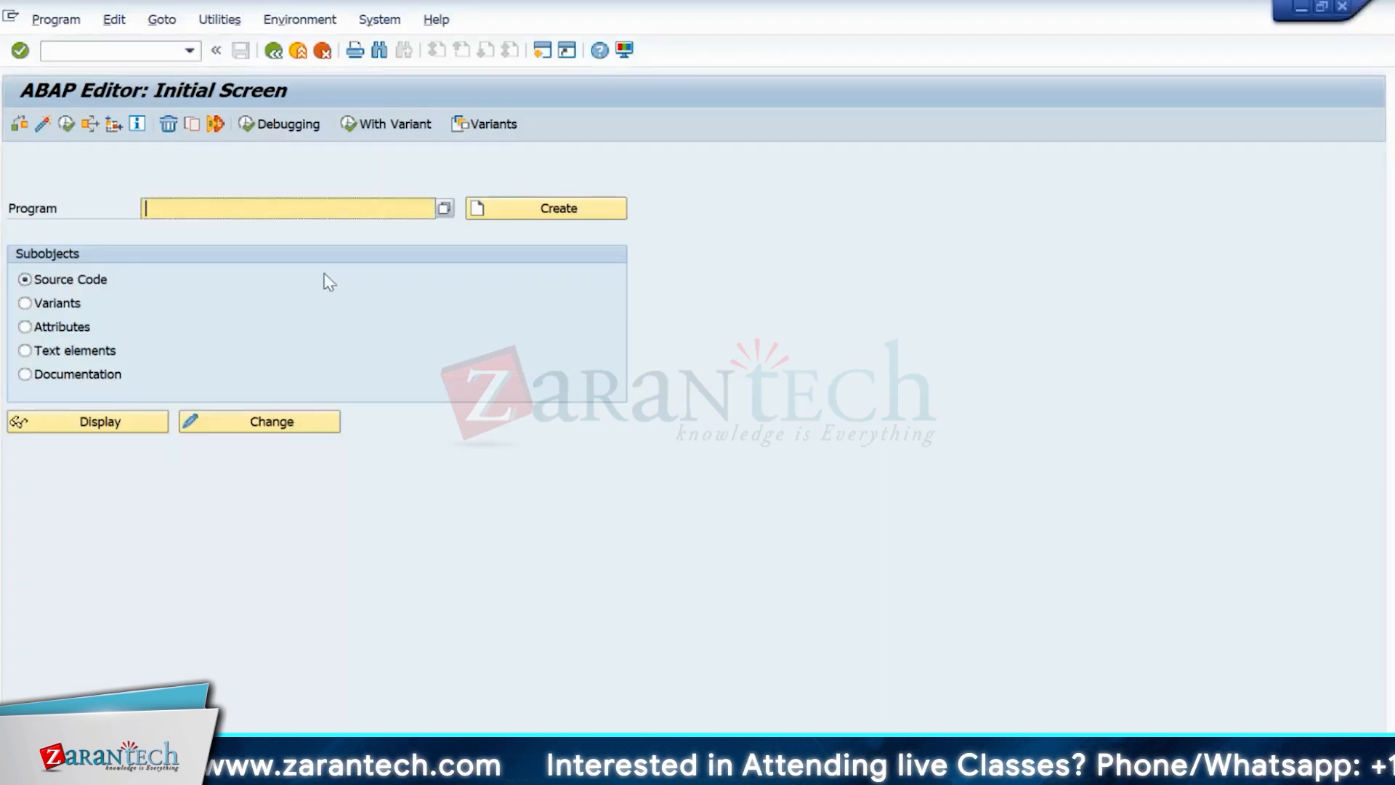
key(ctrl+v)
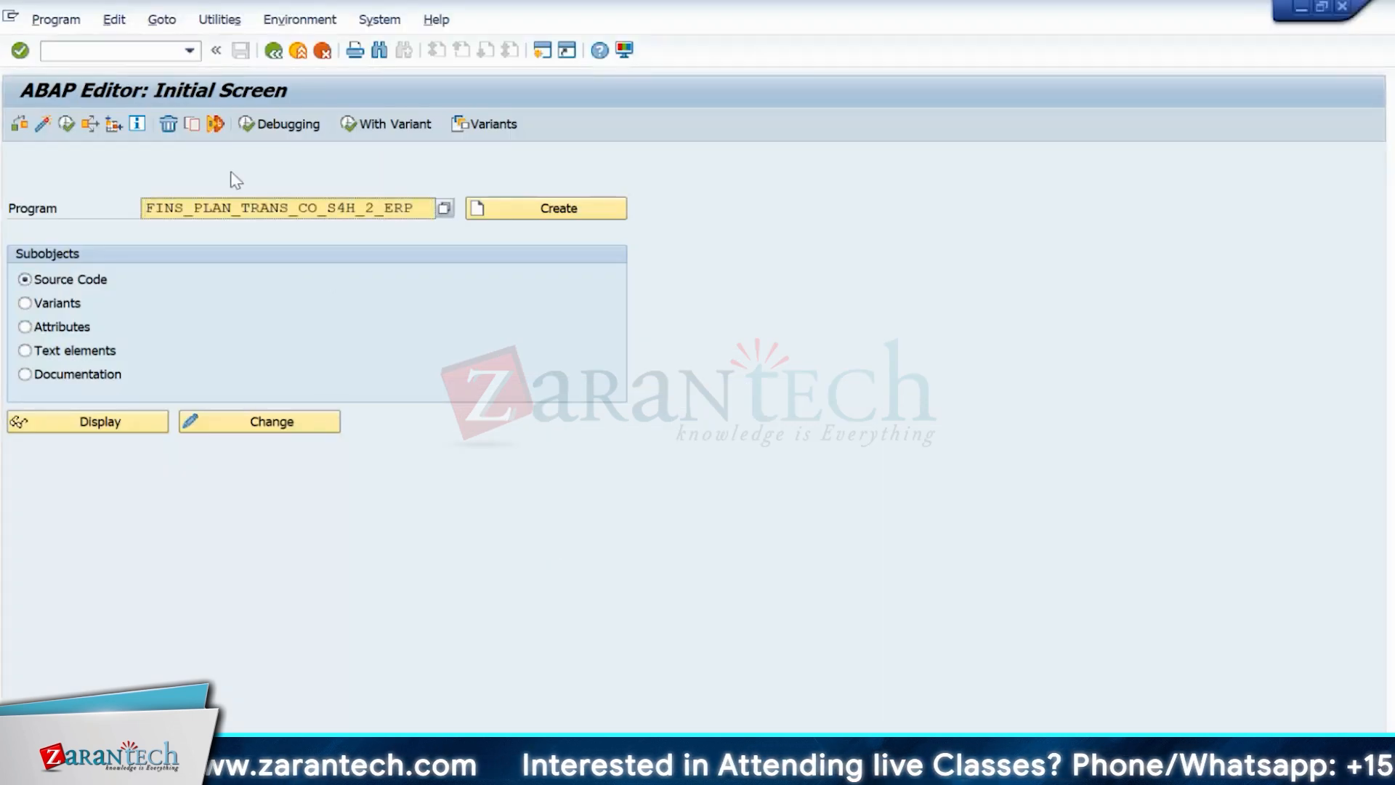
click(67, 124)
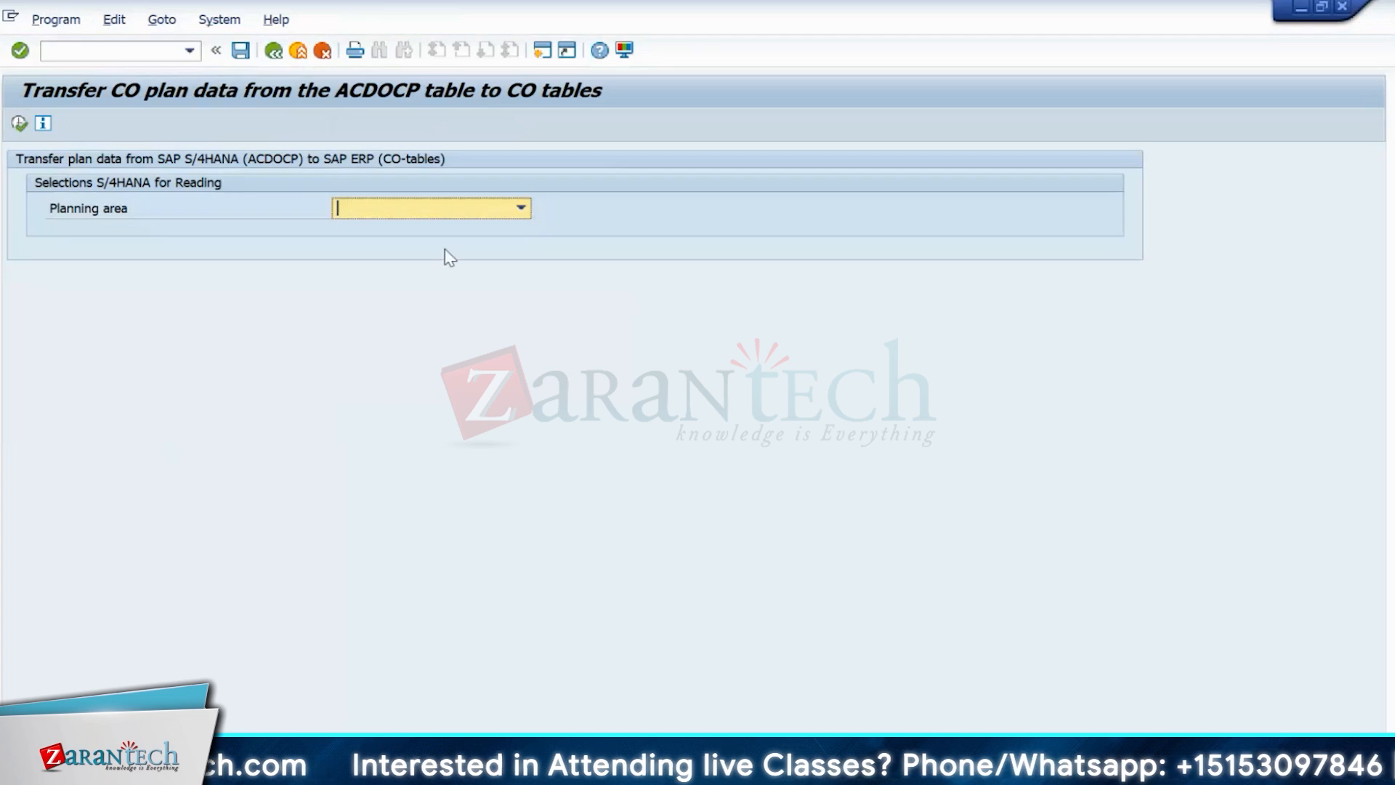
- Select the cost center costs planning area and set ledger 0L, plan category PLN and fiscal year 2024 for reading
click(453, 207)
click(464, 225)
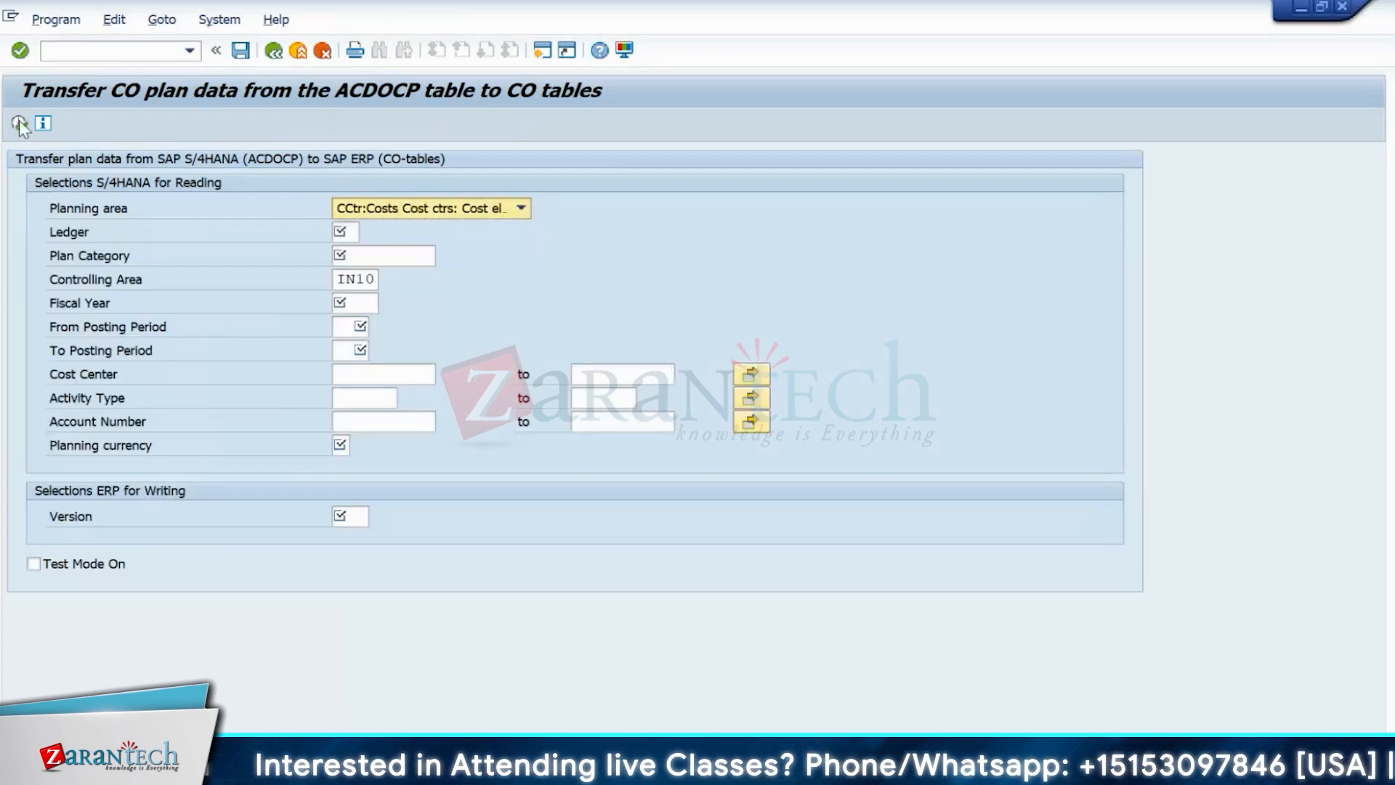
click(349, 231)
click(346, 252)
click(352, 255)
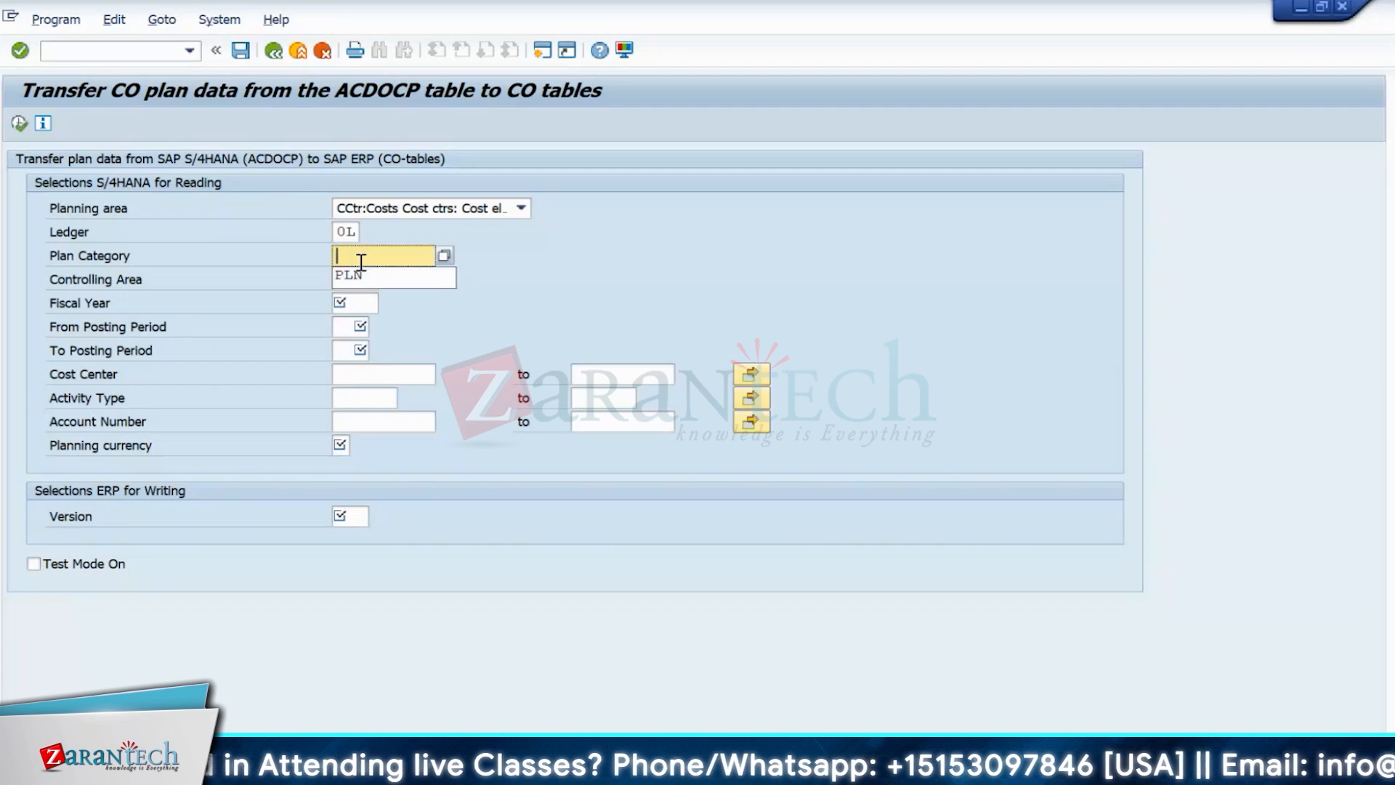
text(PLN)
click(363, 302)
text(2024)
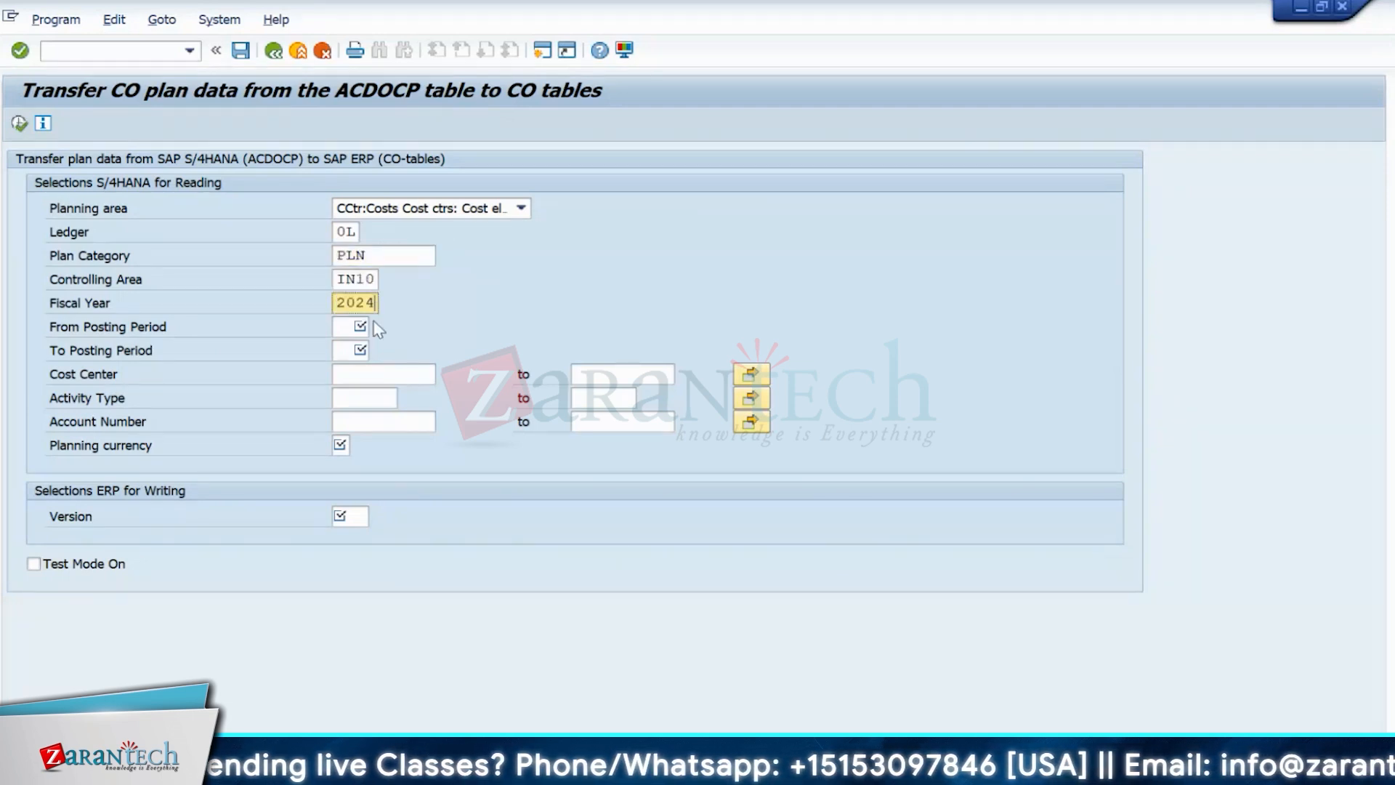
- Set the posting period range for the transfer from 1 to 12
click(345, 330)
click(349, 352)
click(351, 350)
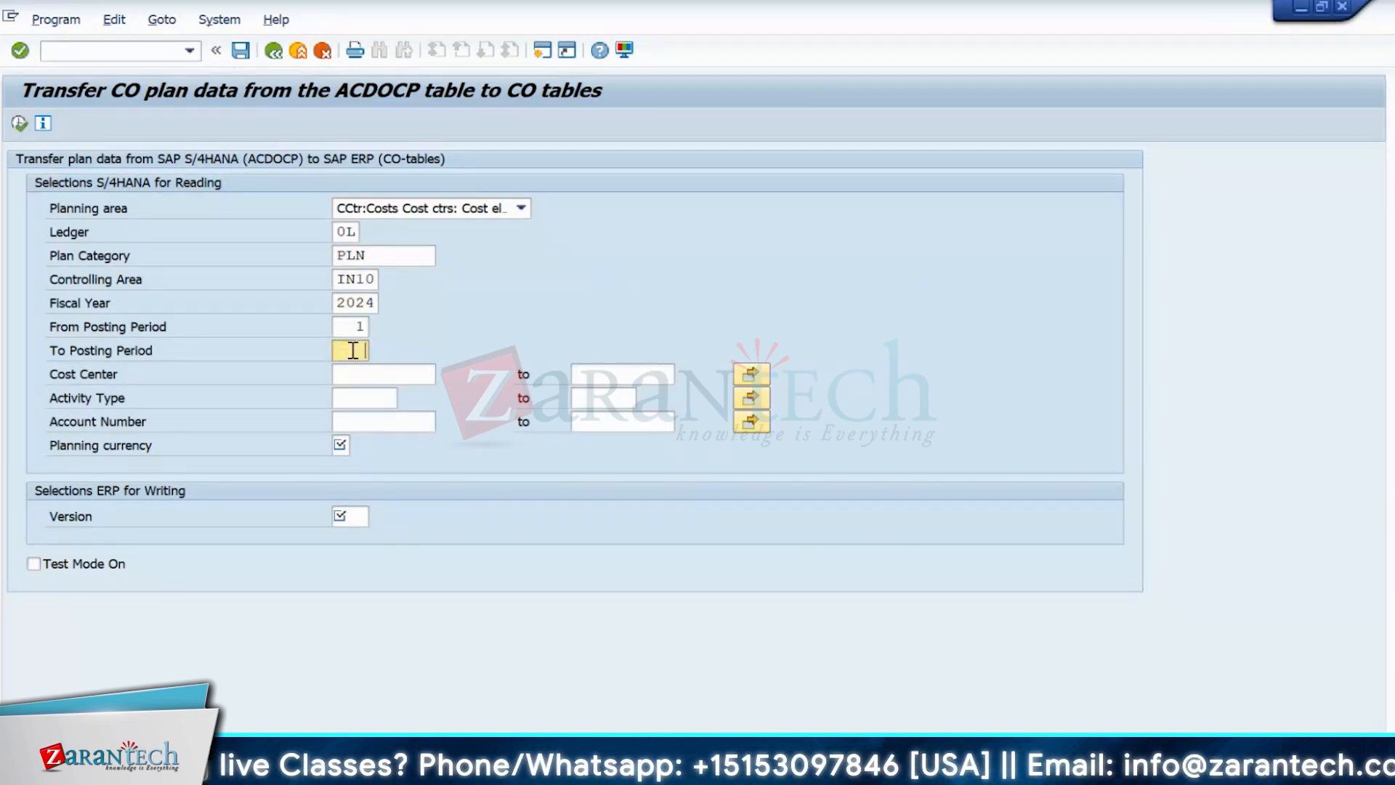
text(1)
key(Down)
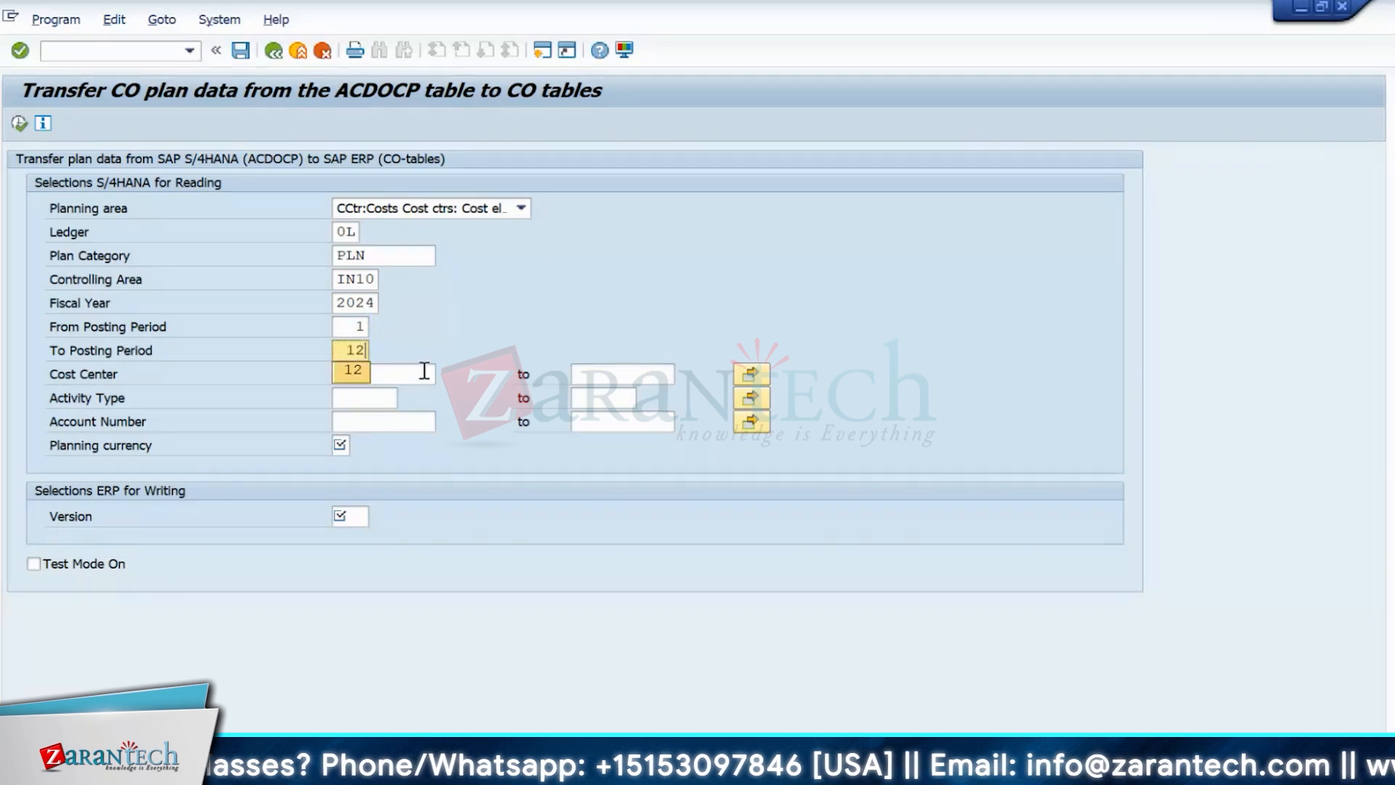
click(359, 371)
- Restrict the transfer to cost center IN10PRD1 and set the planning currency to O
click(379, 372)
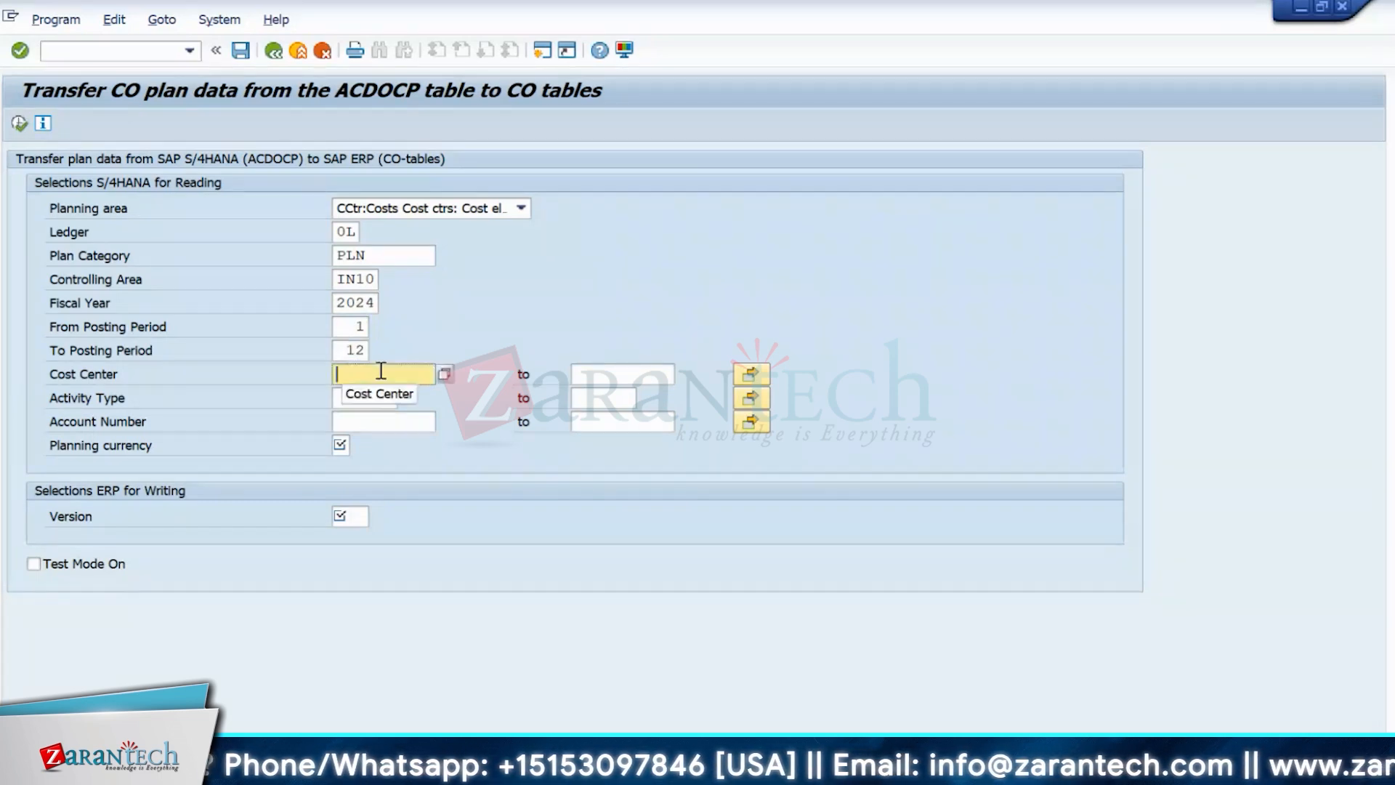
text(in)
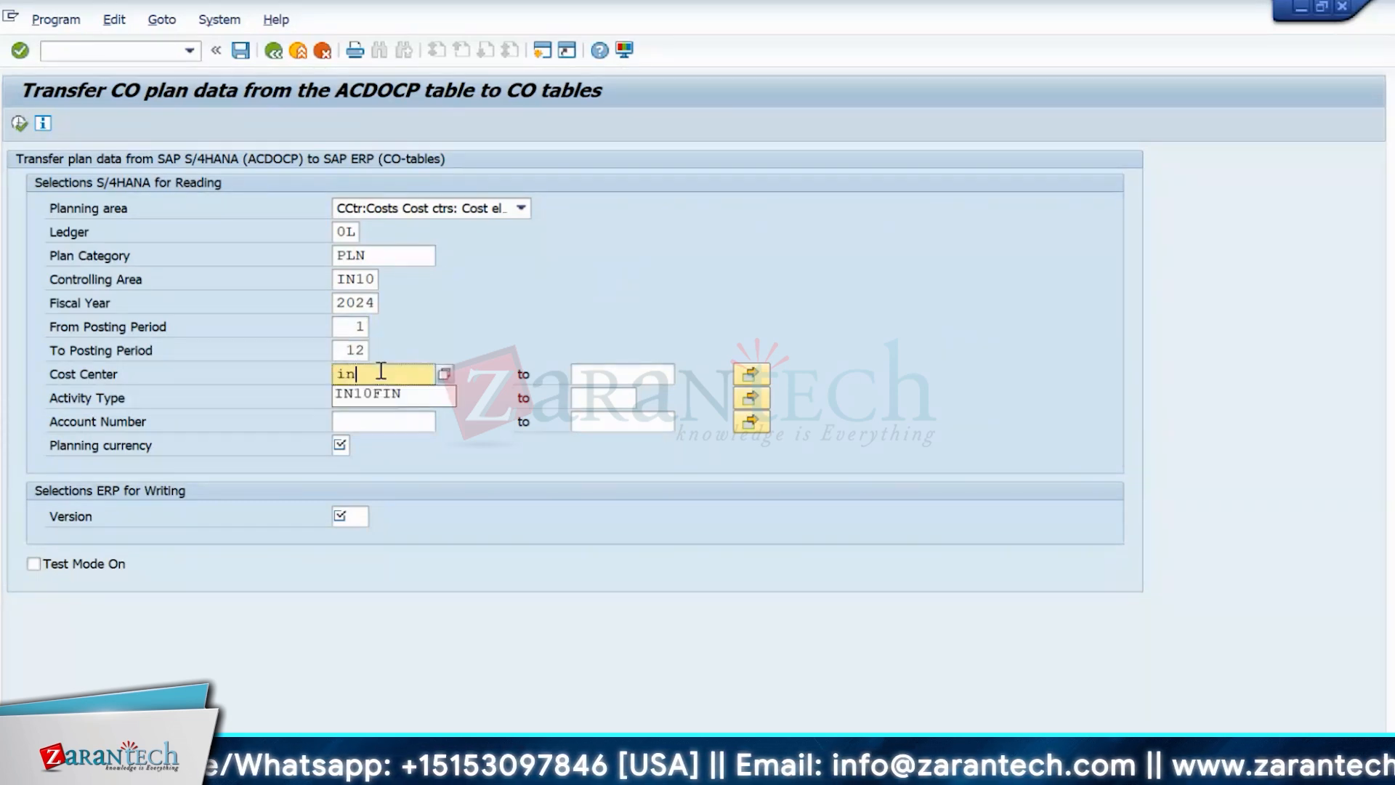
text(10)
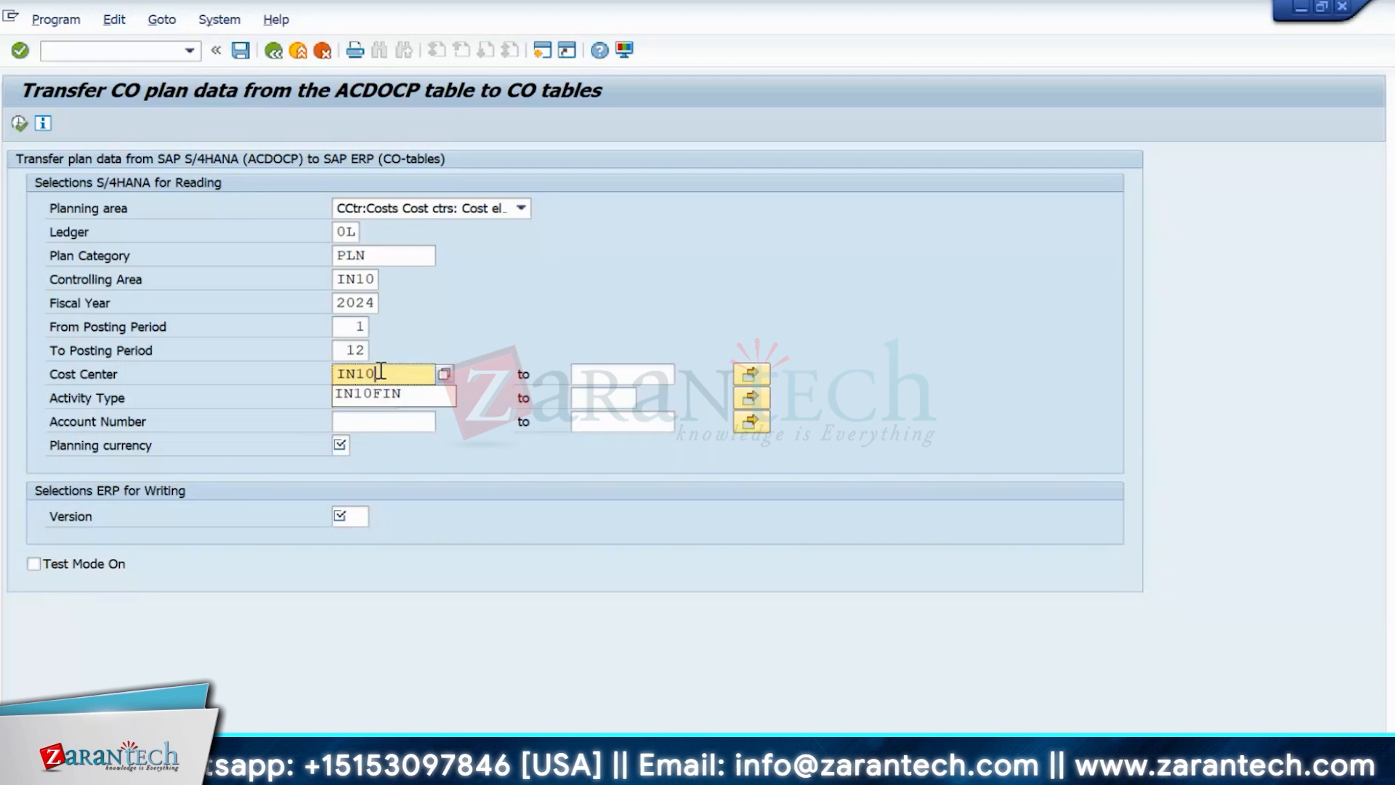
text(FIprd1)
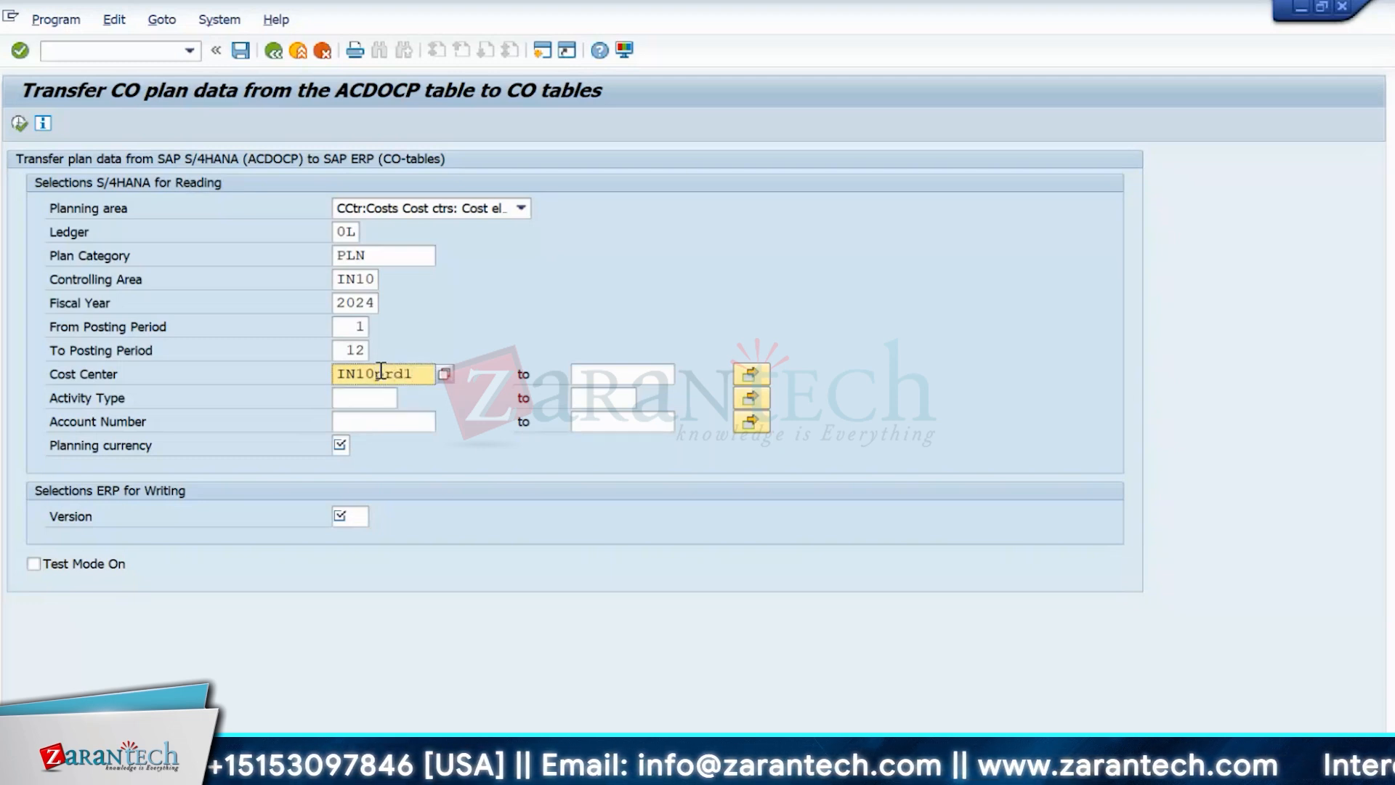
key(Return)
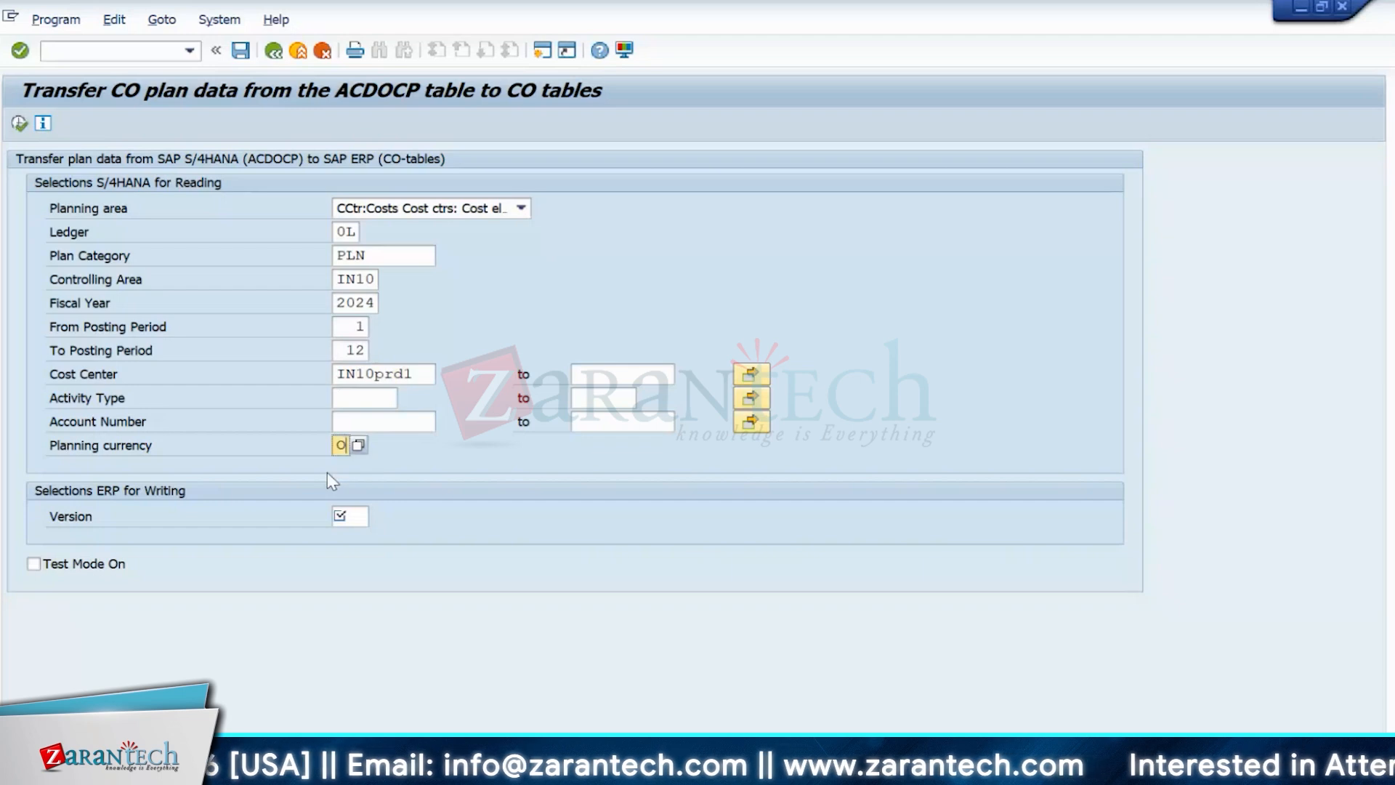
- Set the ERP version for writing to 0 and run the plan data transfer in test mode
click(359, 516)
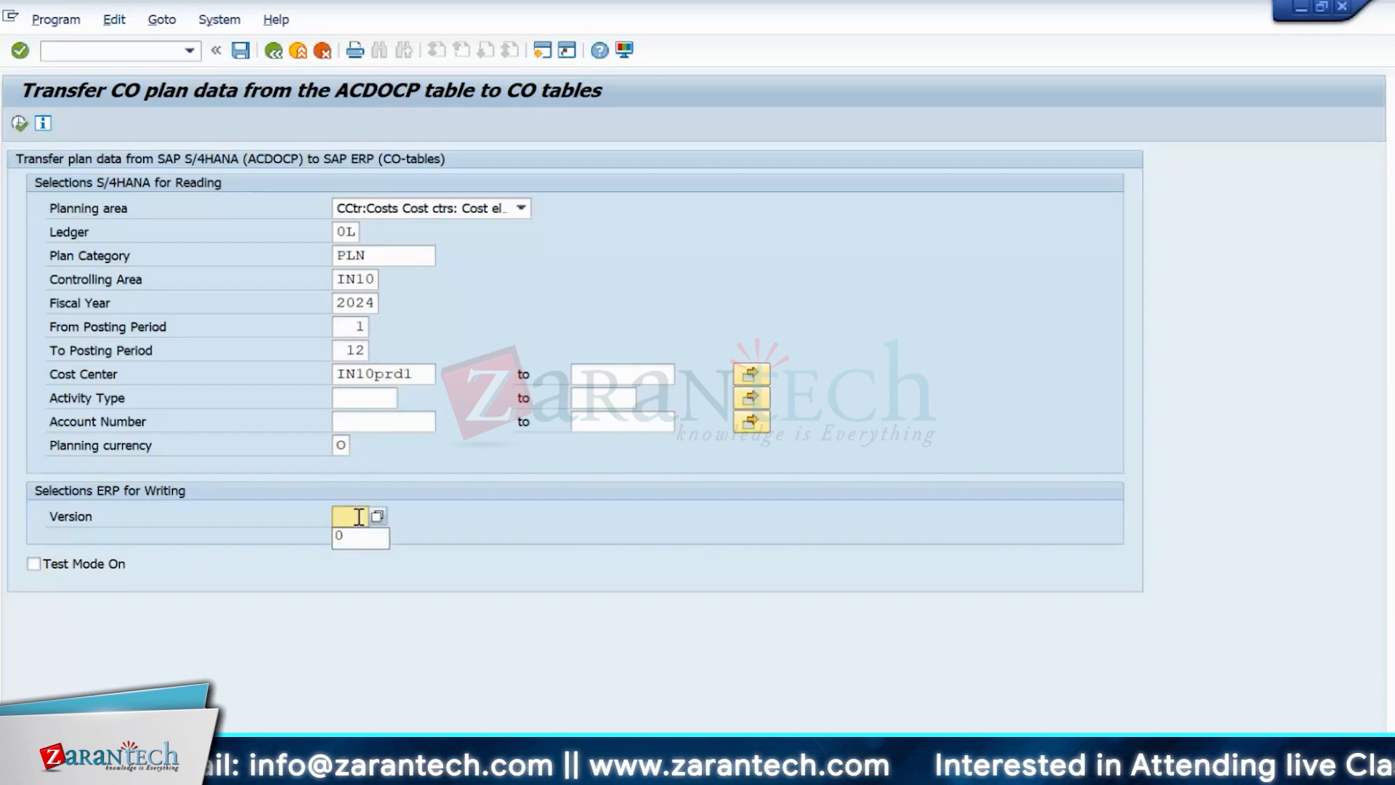
text(0)
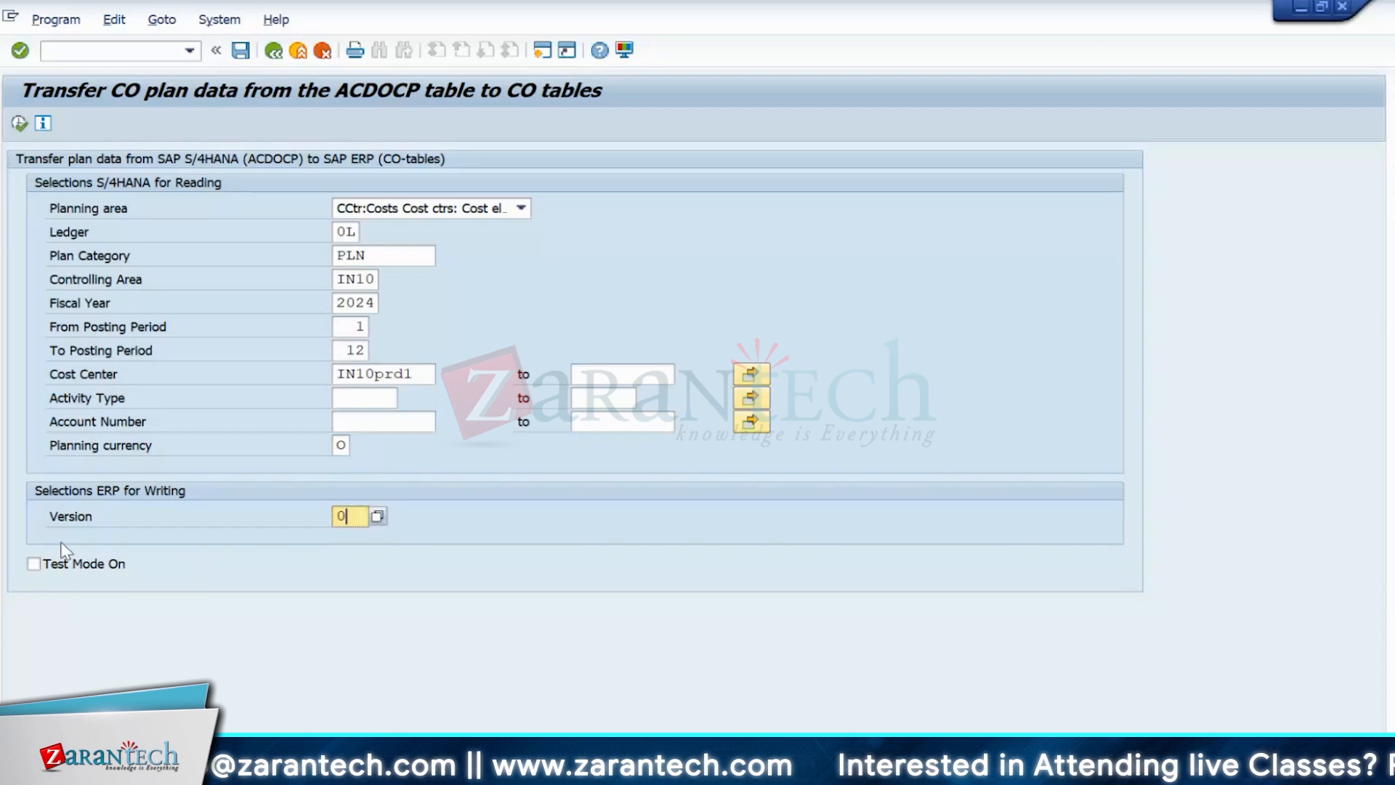
click(34, 563)
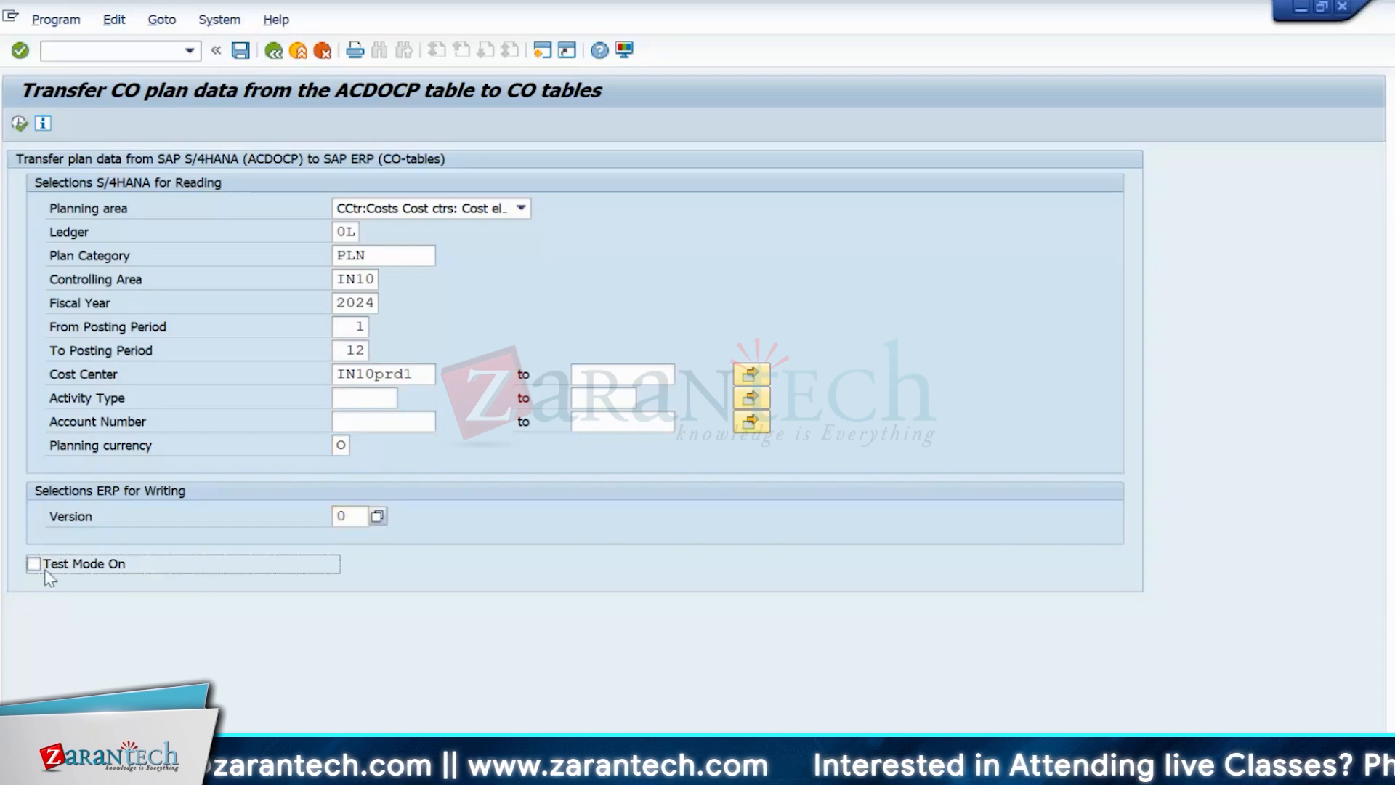
click(18, 124)
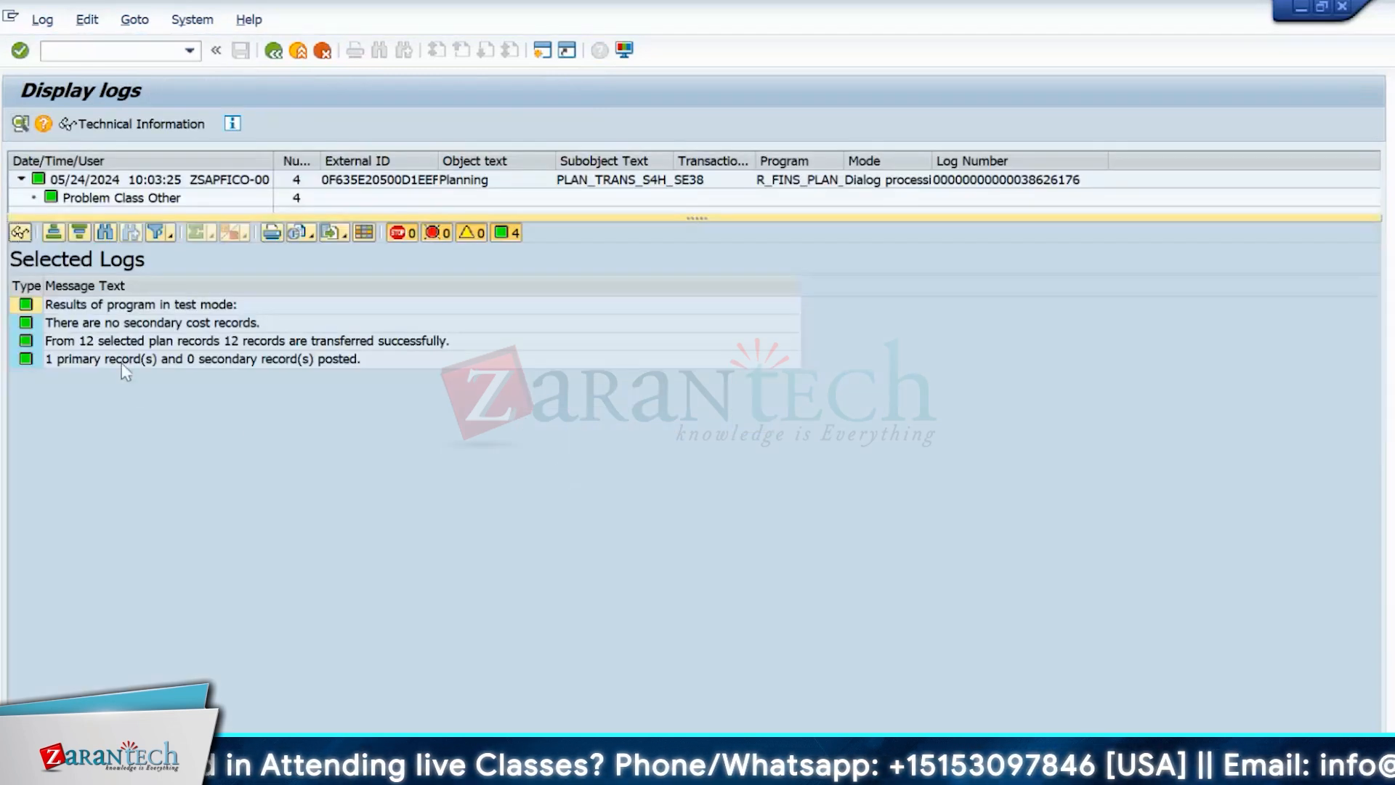
click(124, 344)
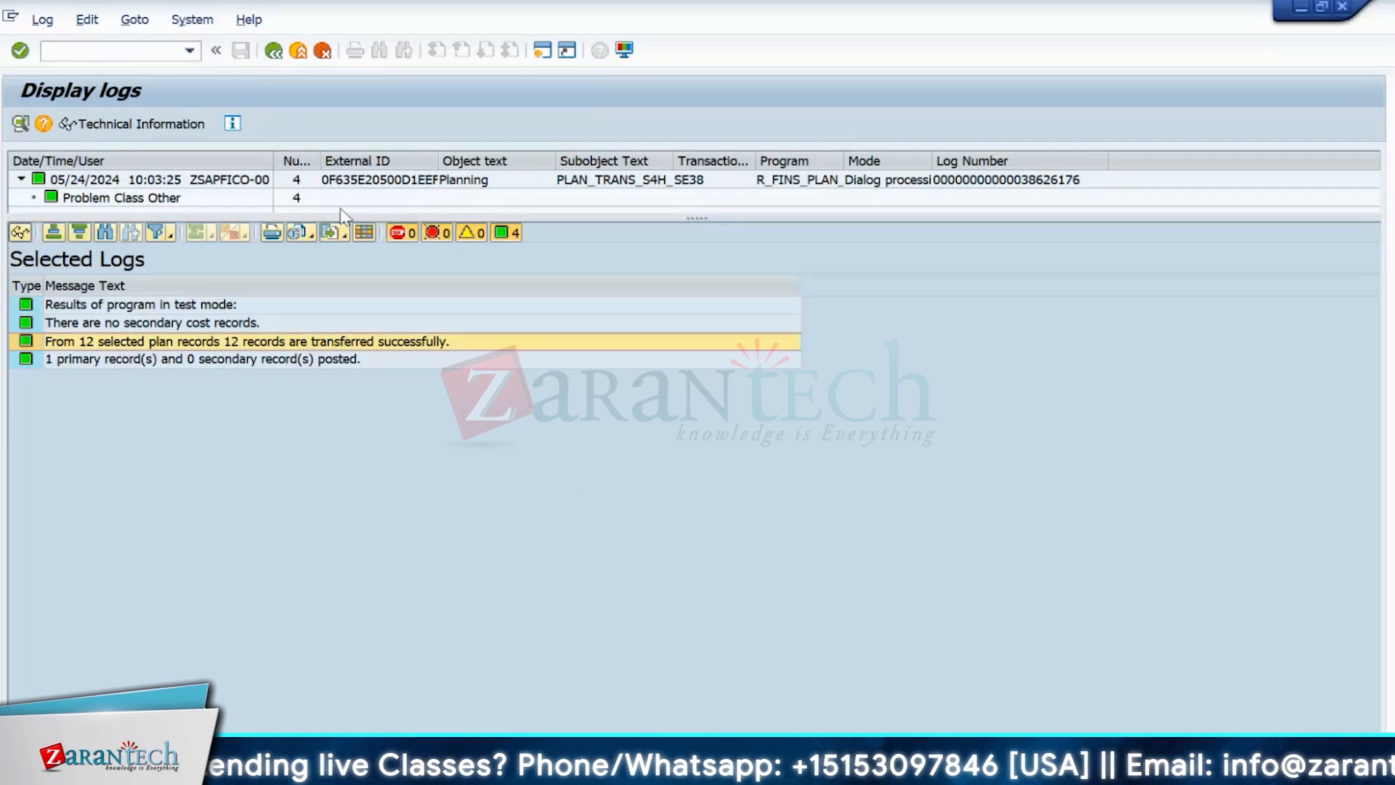
- Return to the selection screen, turn test mode off and execute the actual transfer to the CO tables
click(282, 60)
click(34, 564)
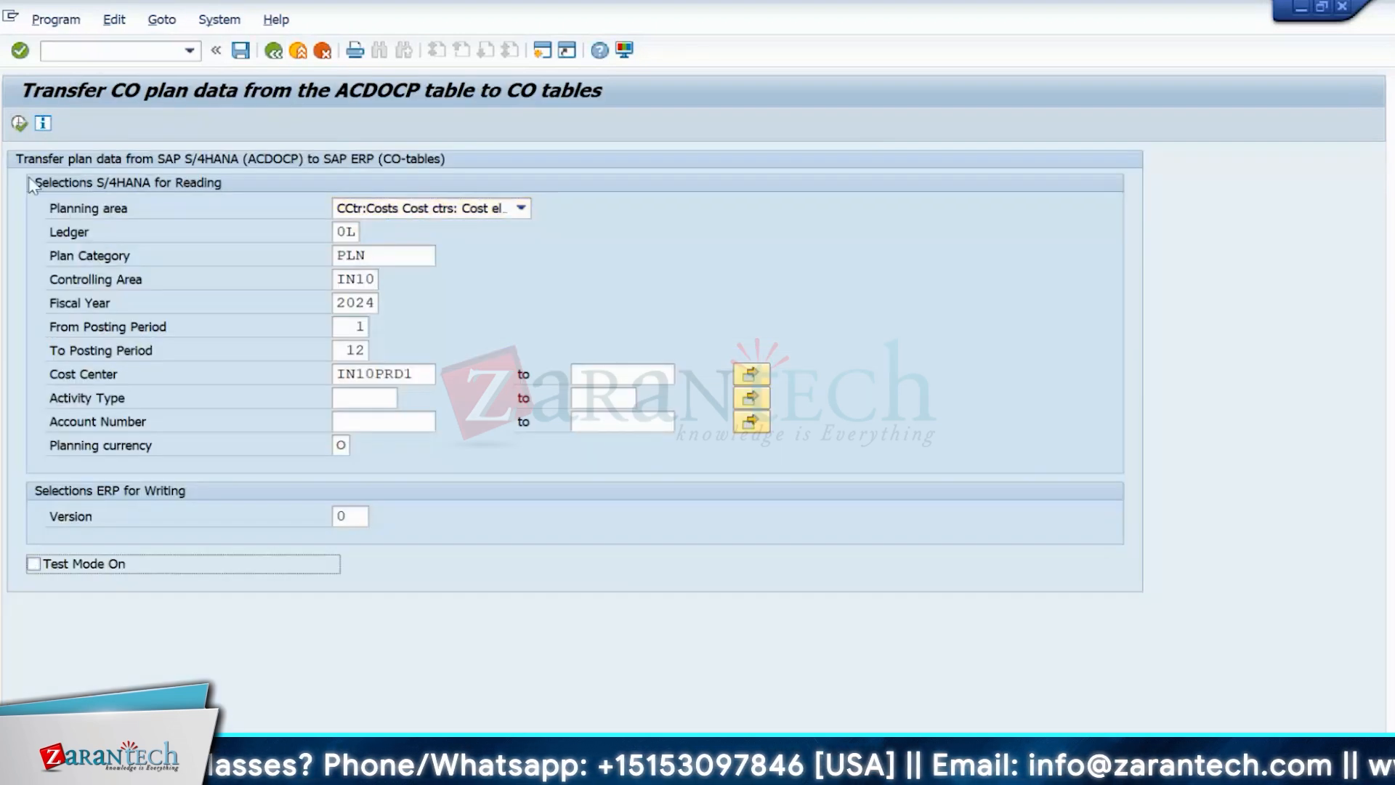
click(19, 125)
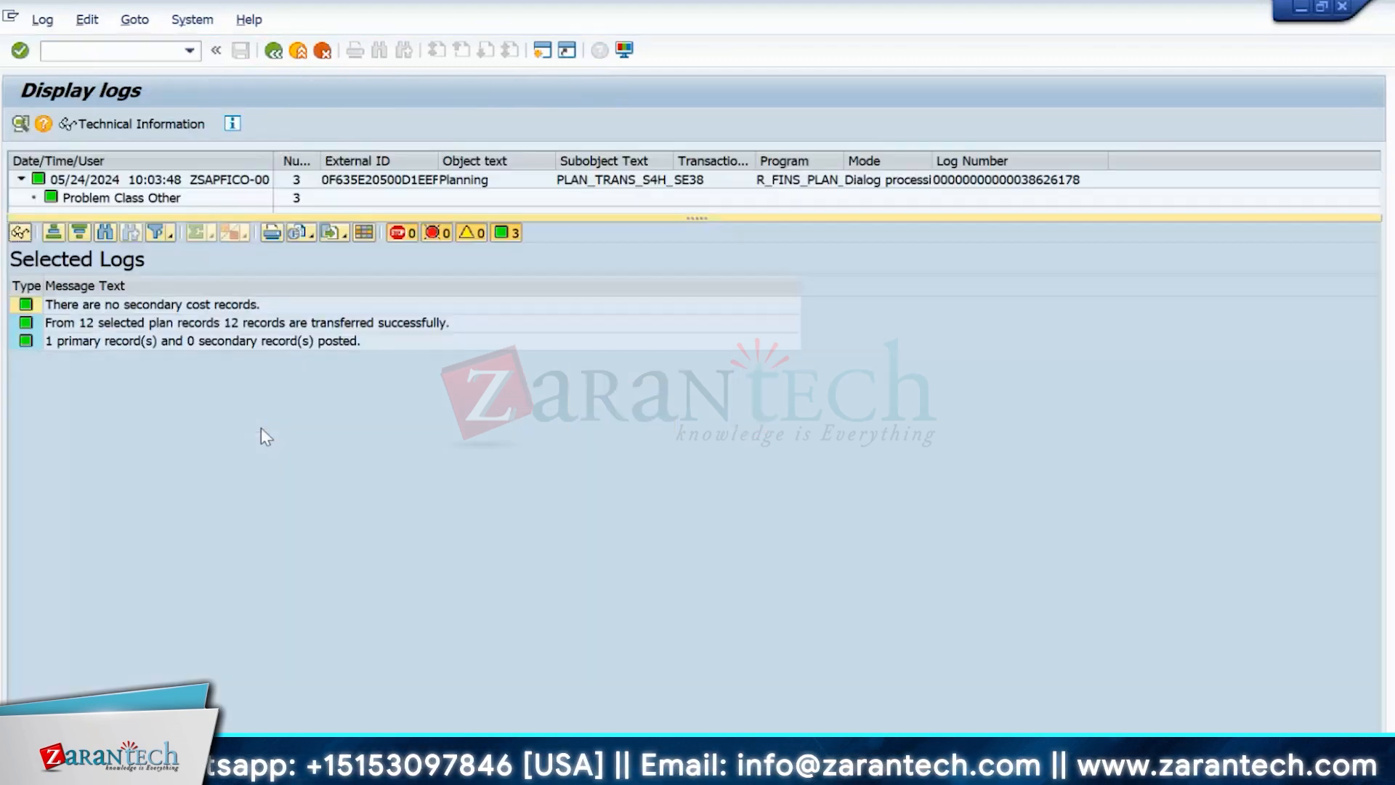
- Leave the transfer program and open table COSP in the Data Browser with transaction se16
click(299, 52)
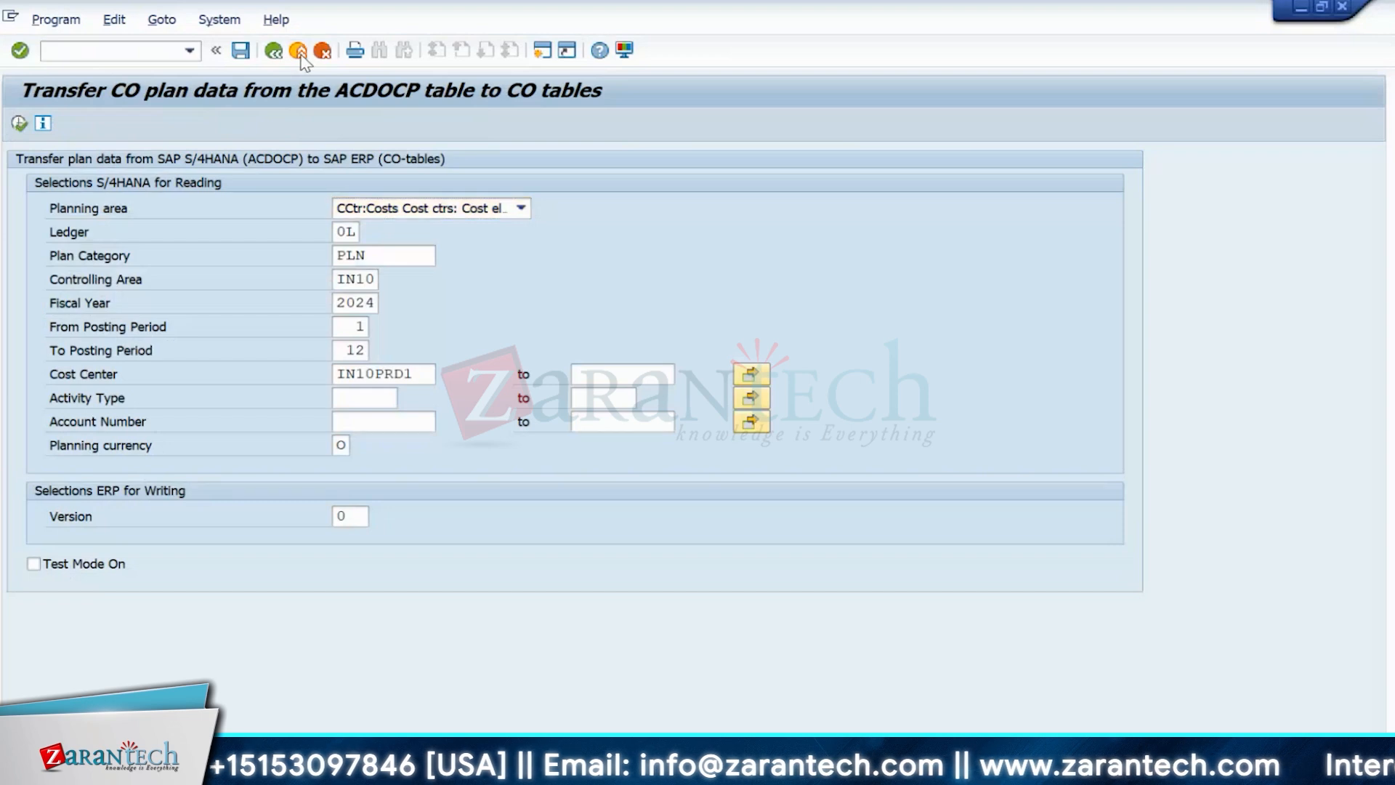
click(286, 55)
click(291, 54)
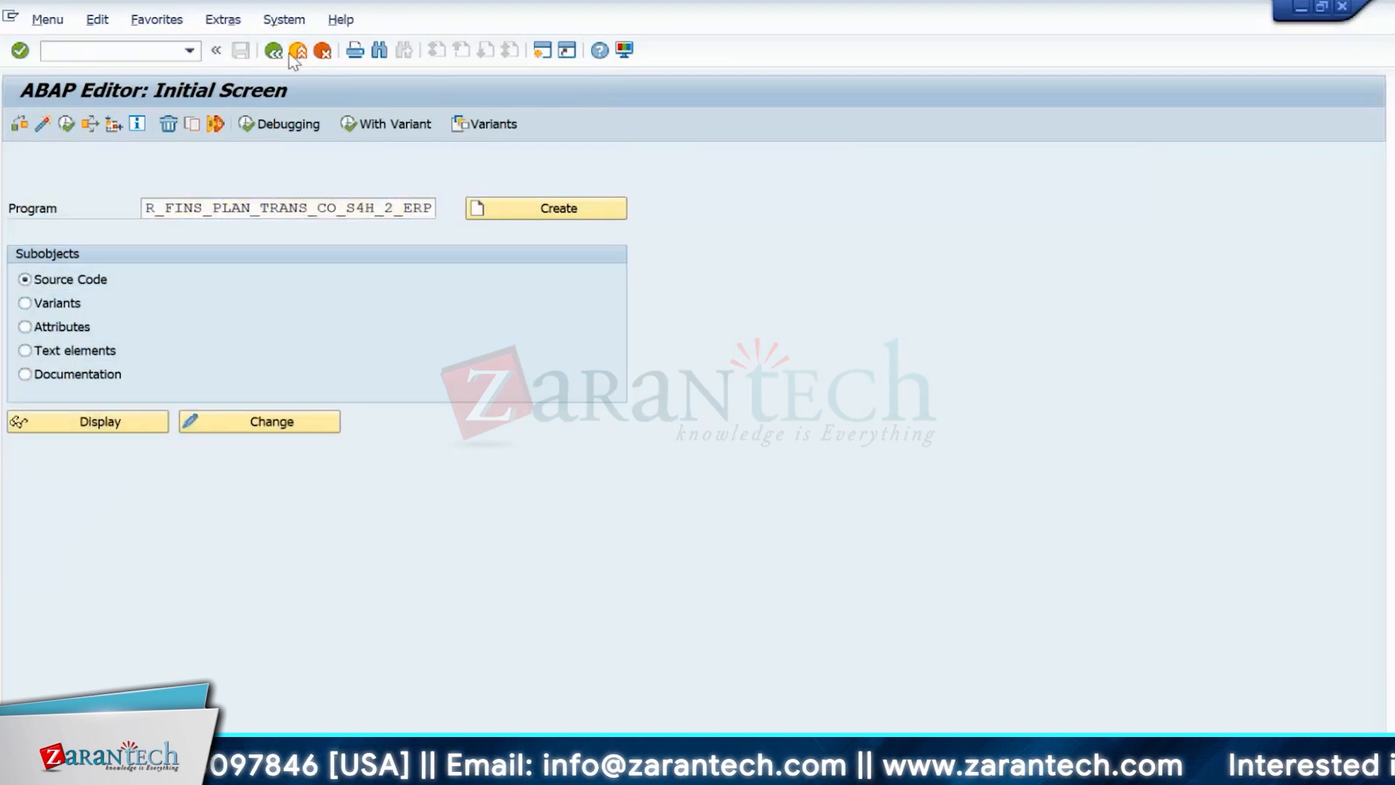
click(77, 57)
text(se16)
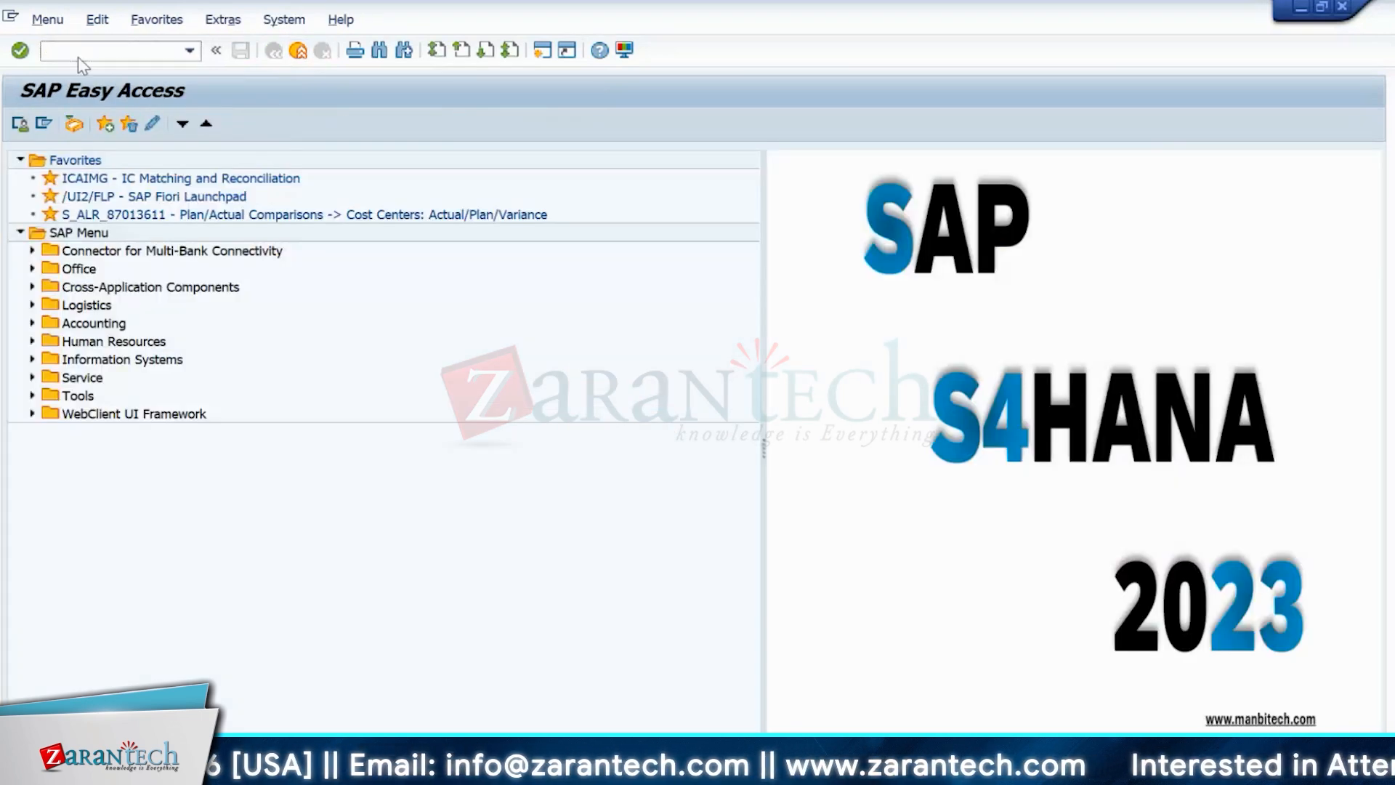
key(Return)
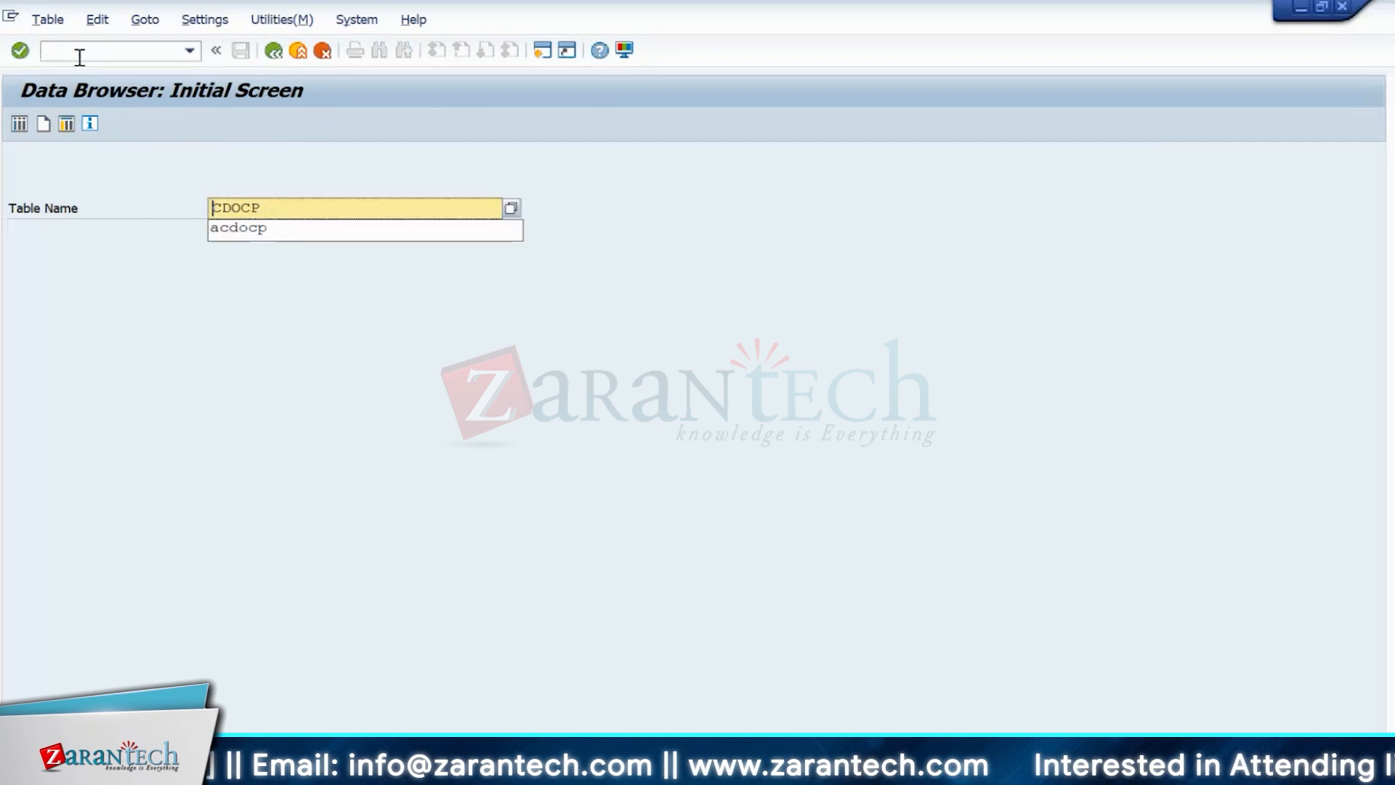
key(Delete)
text(cosp)
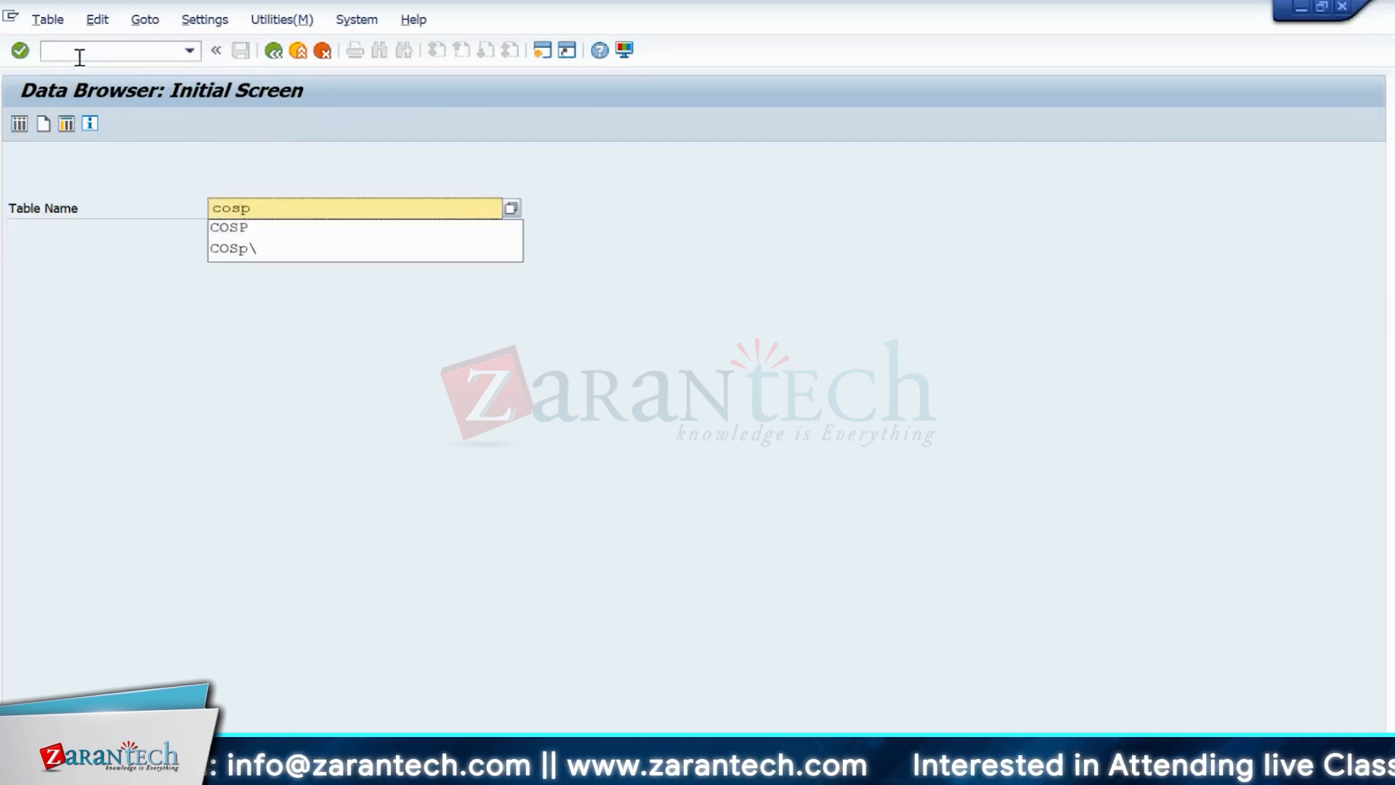
key(Return)
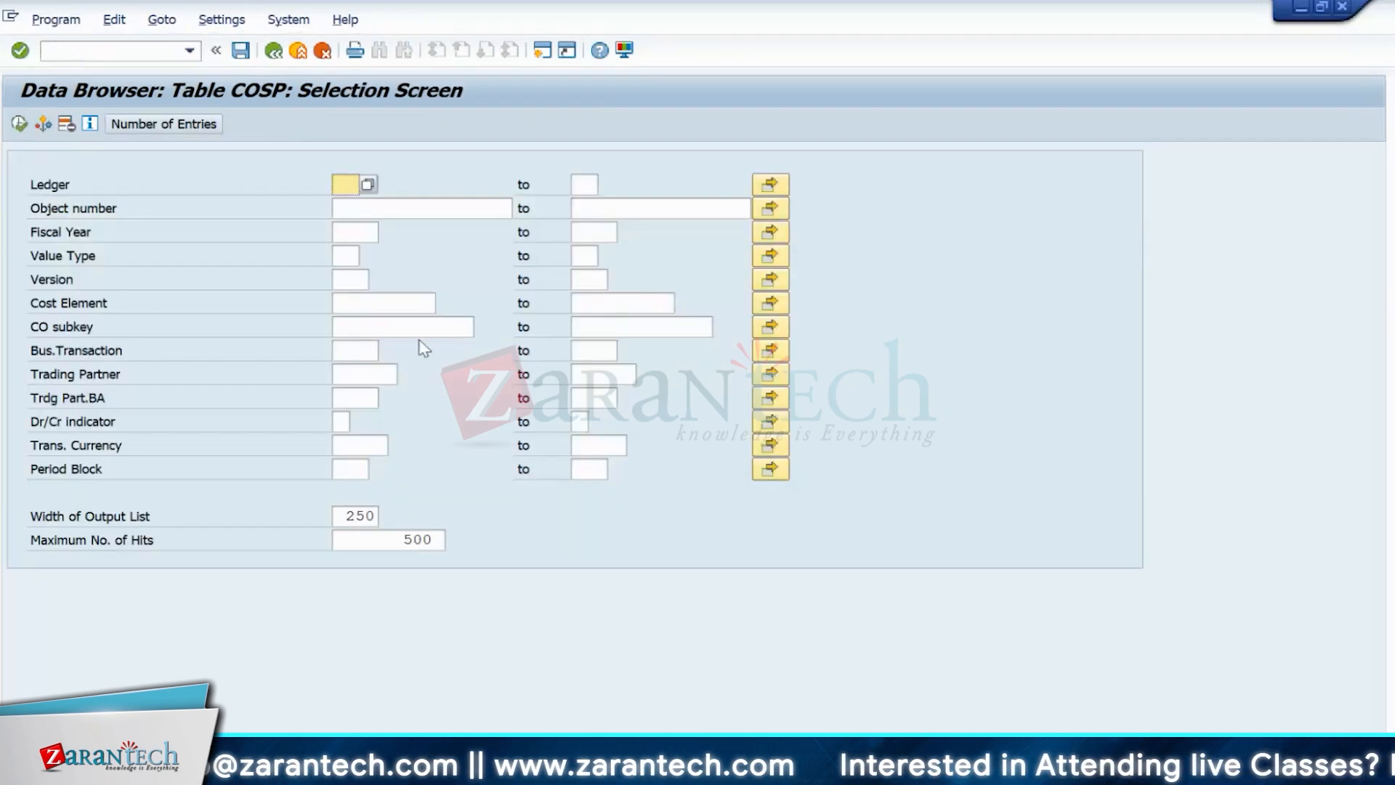
- Filter table COSP by object number *in10prd1* and display the matching entries
click(368, 209)
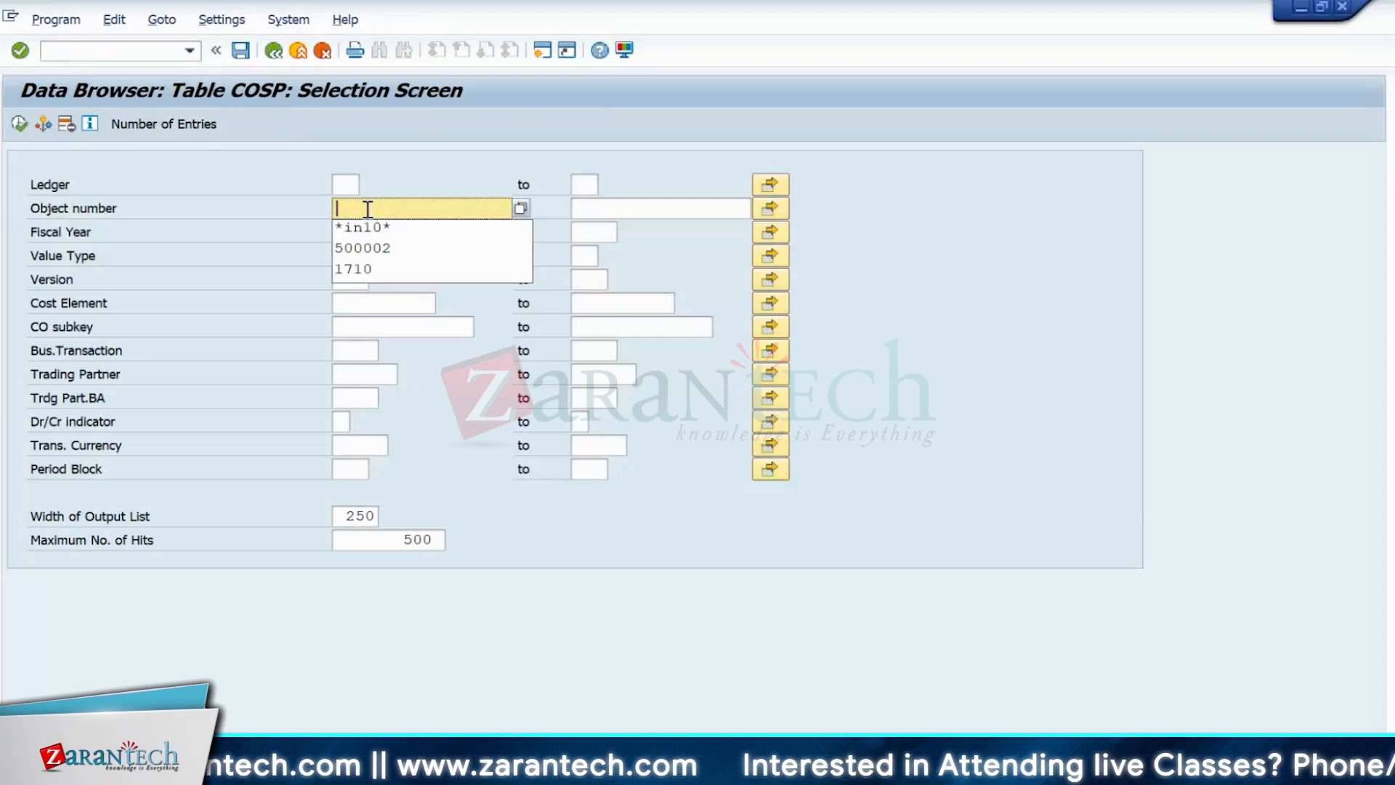
click(364, 227)
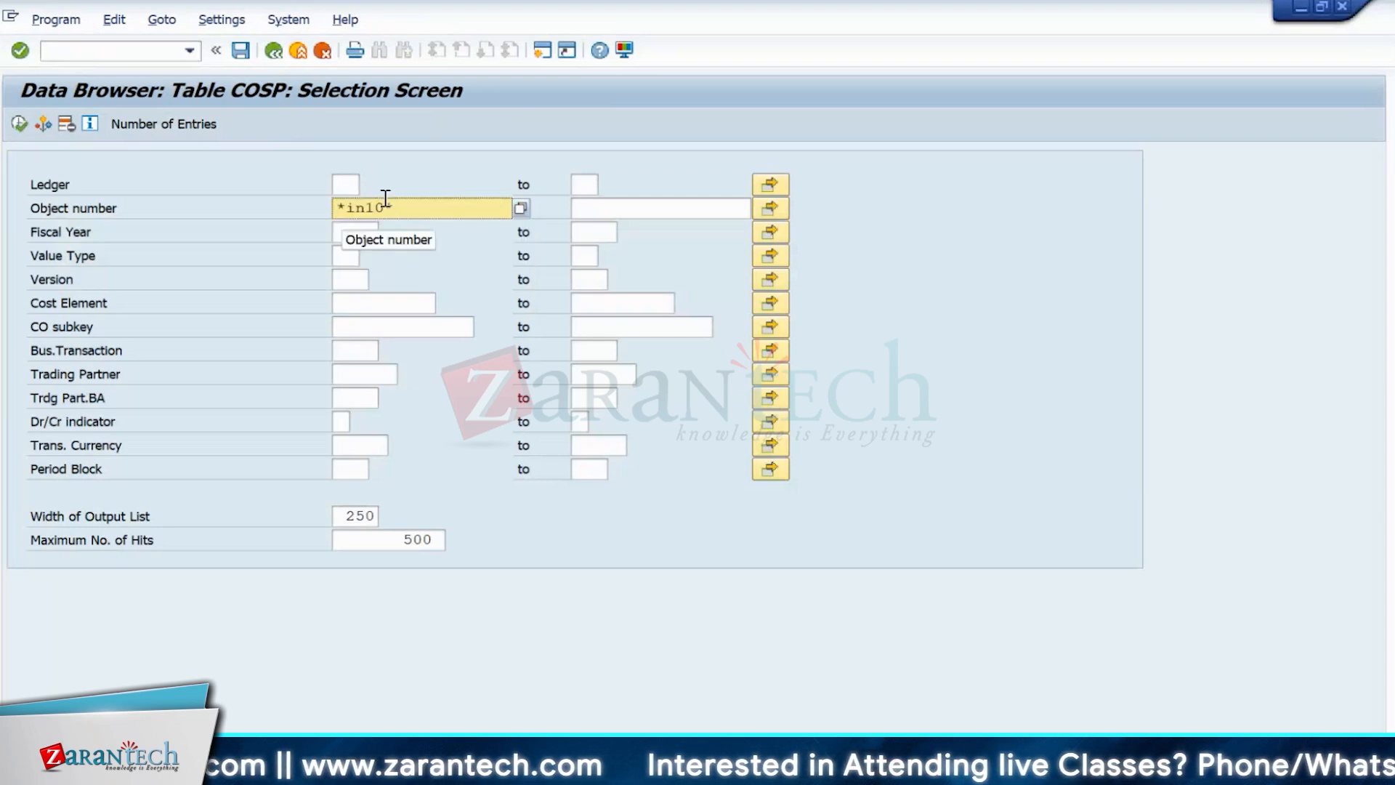
text(prd1*)
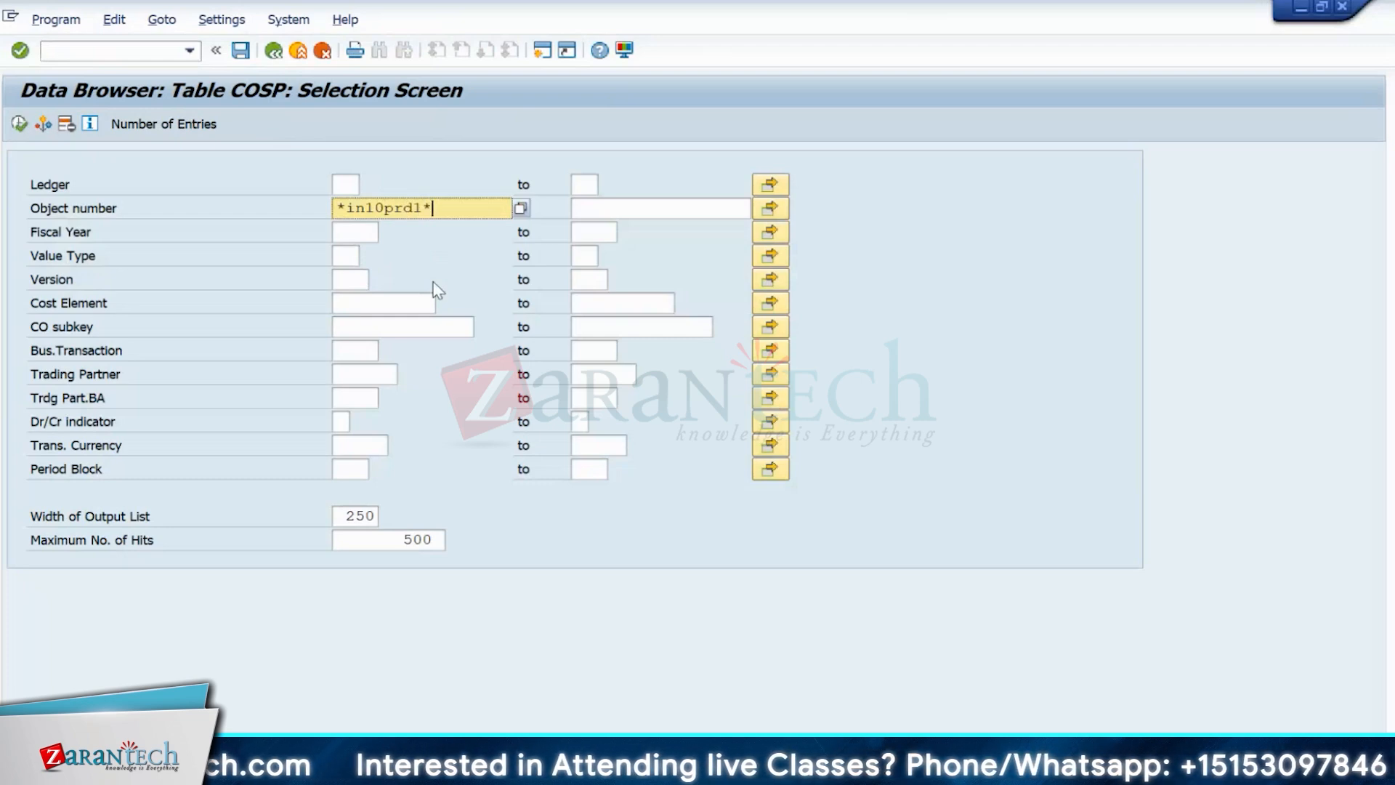
click(21, 123)
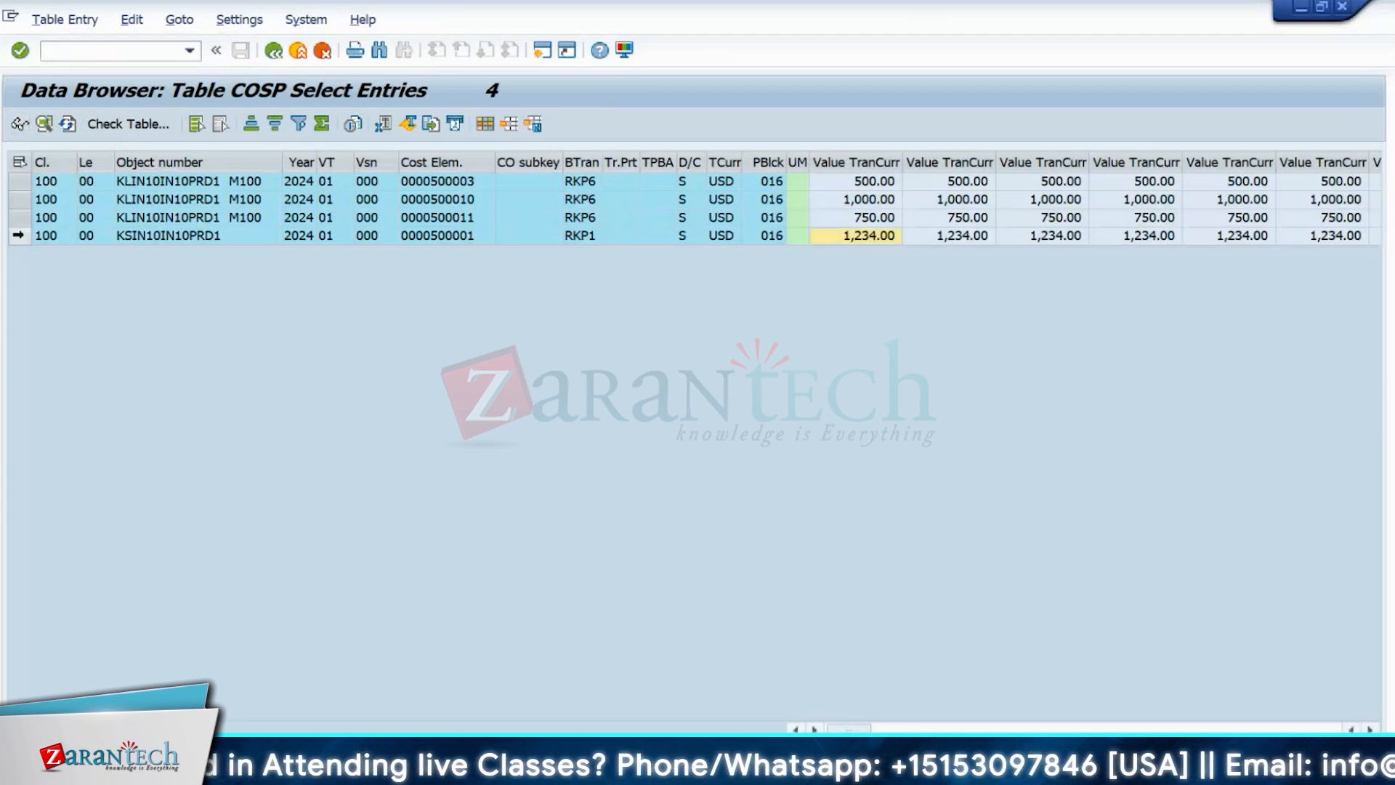
- Select the COSP row for object KSIN10IN10PRD1 and examine its transaction currency values across the periods
click(176, 240)
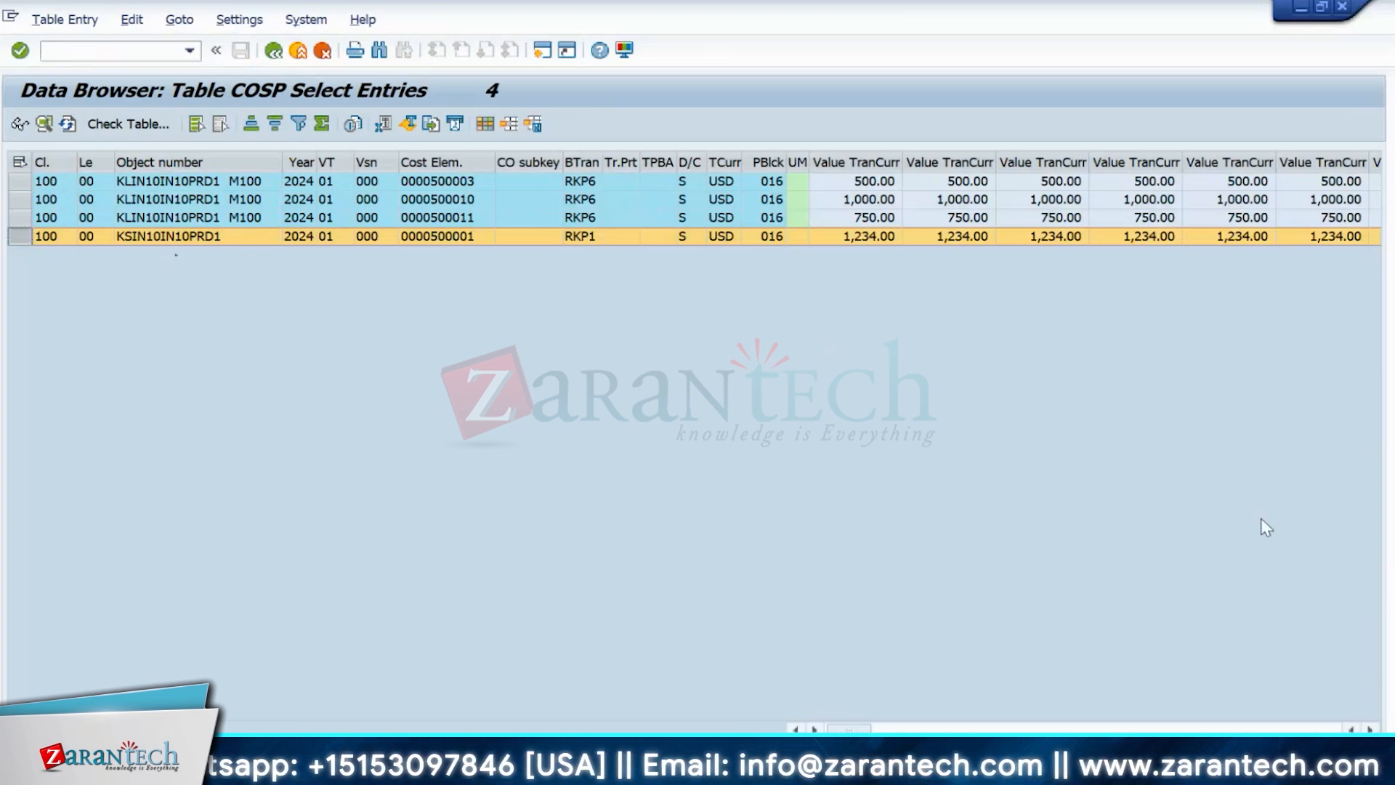
click(1370, 729)
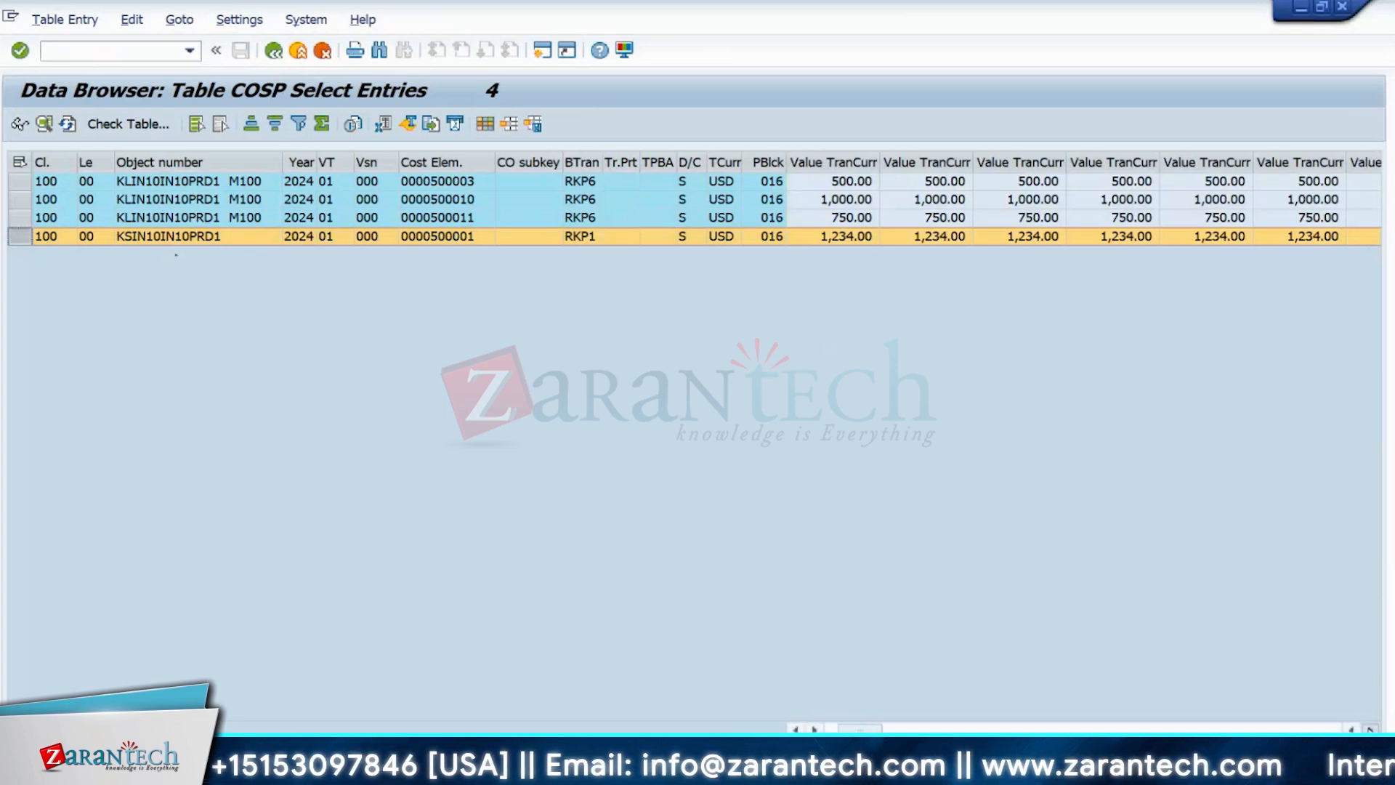
click(1370, 729)
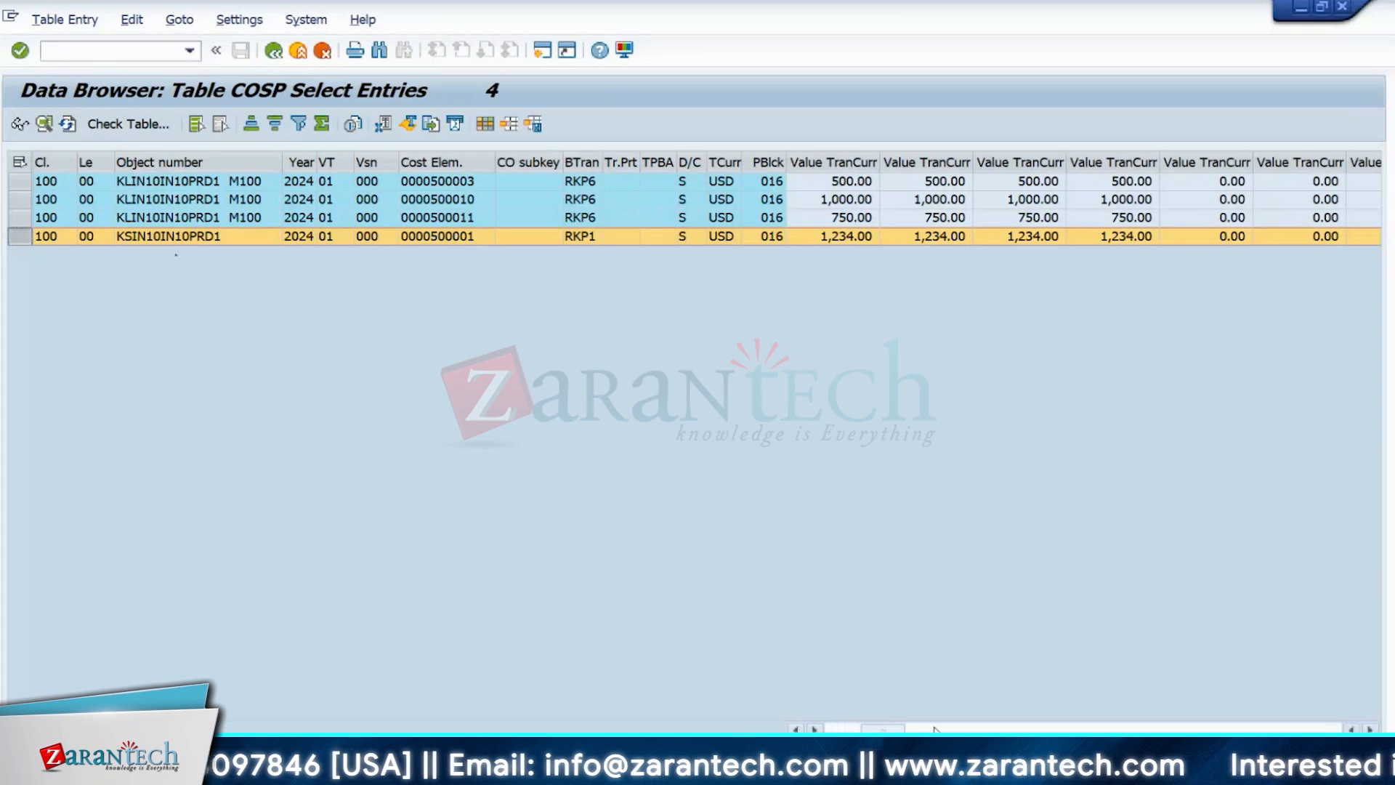
drag(890, 730, 850, 730)
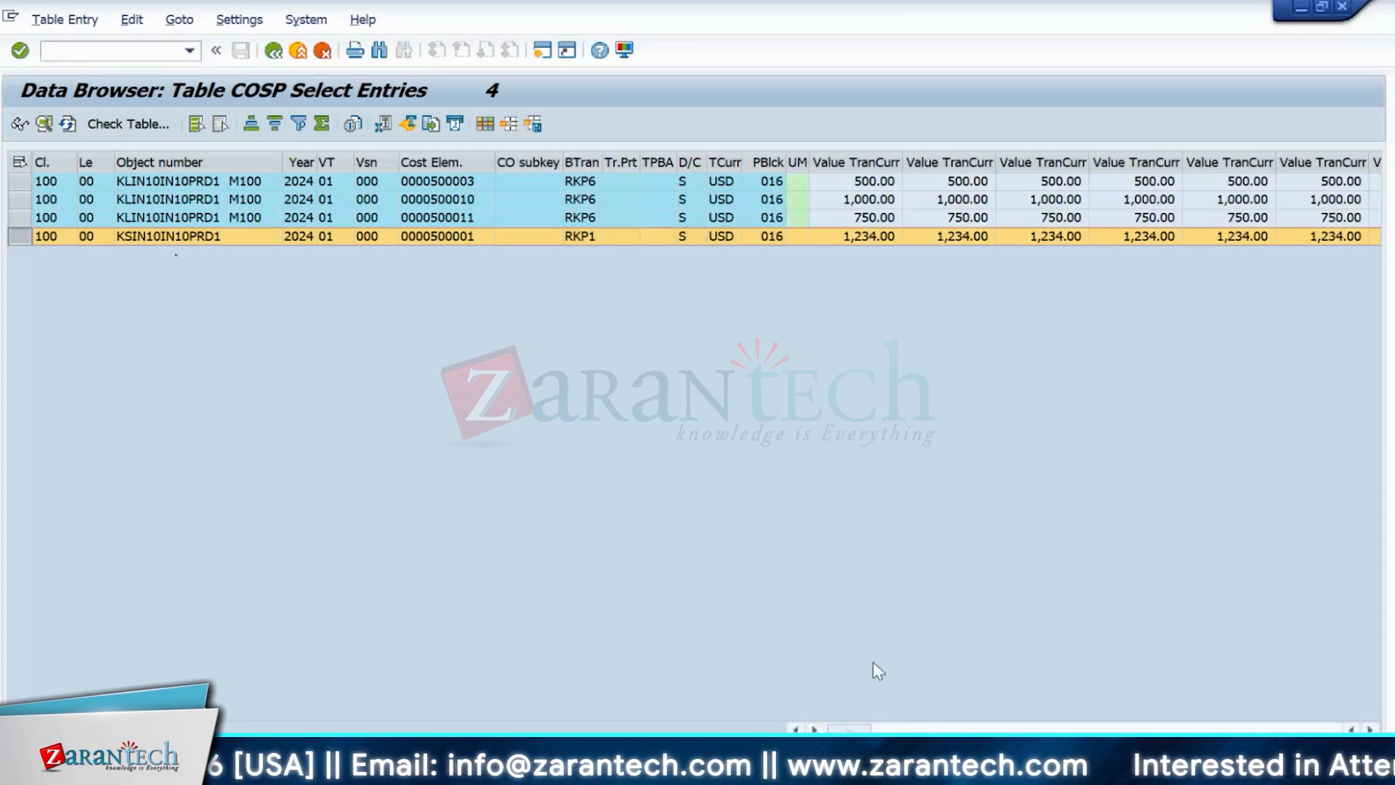
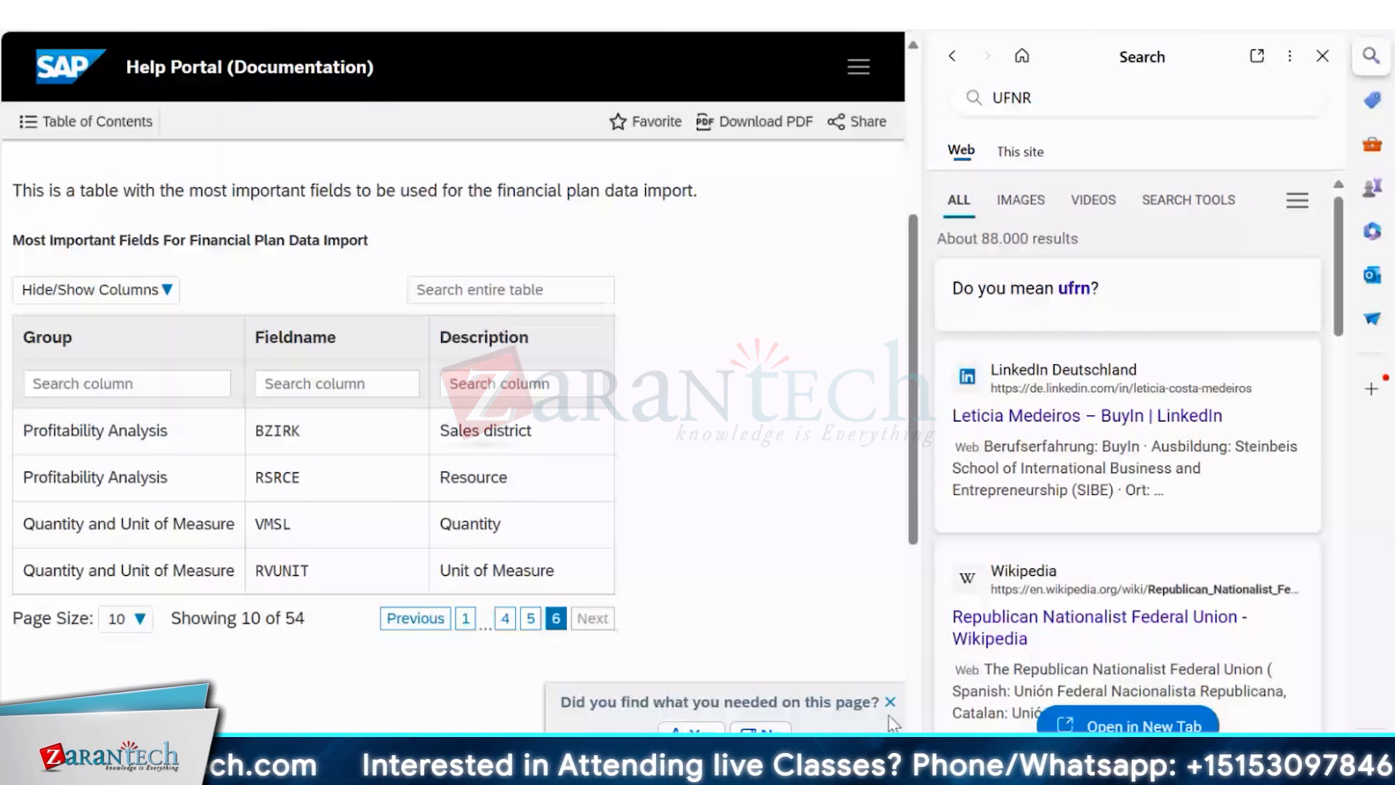
- Switch to the SAP session with the plan activity and capacity transfer from ACDOCP to COSL and leave that program
click(890, 701)
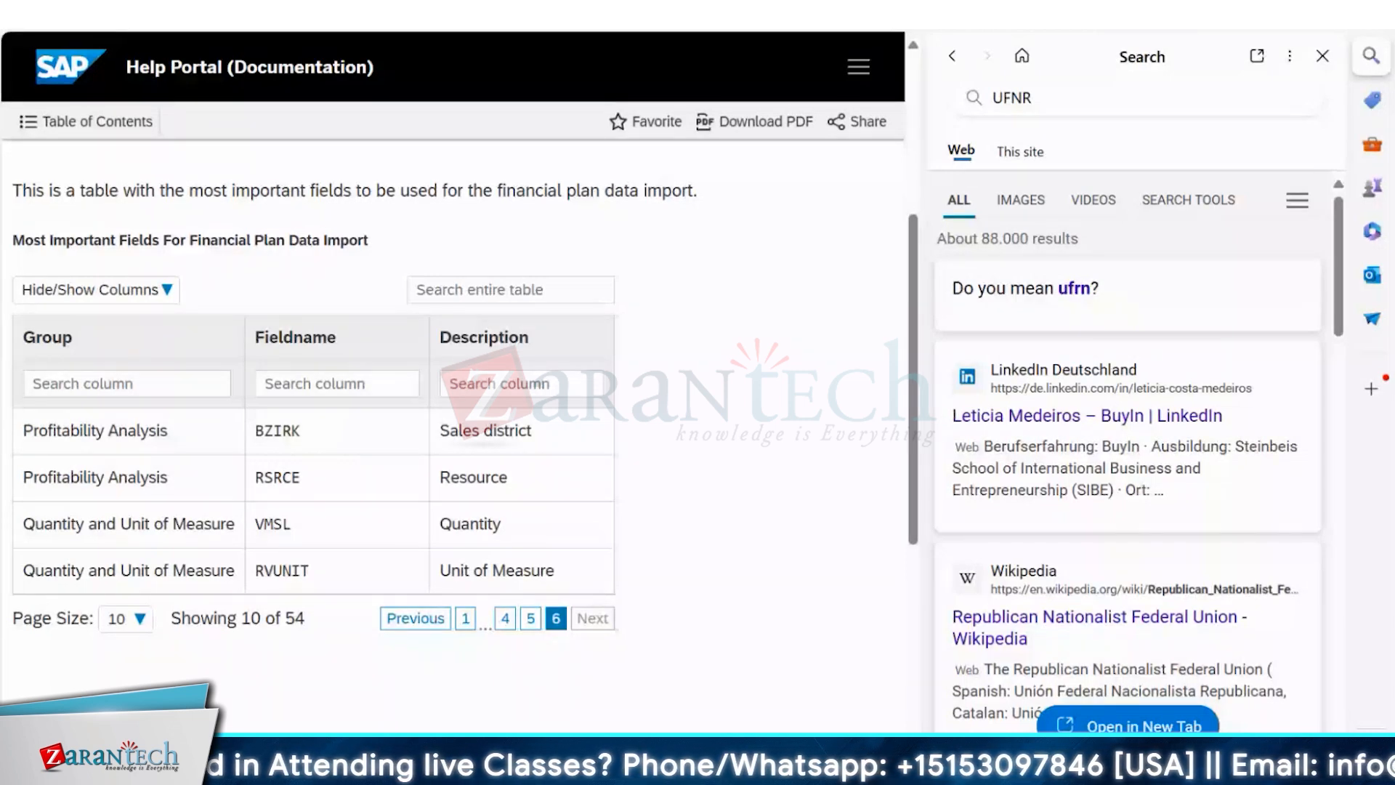
mouse_move(942, 766)
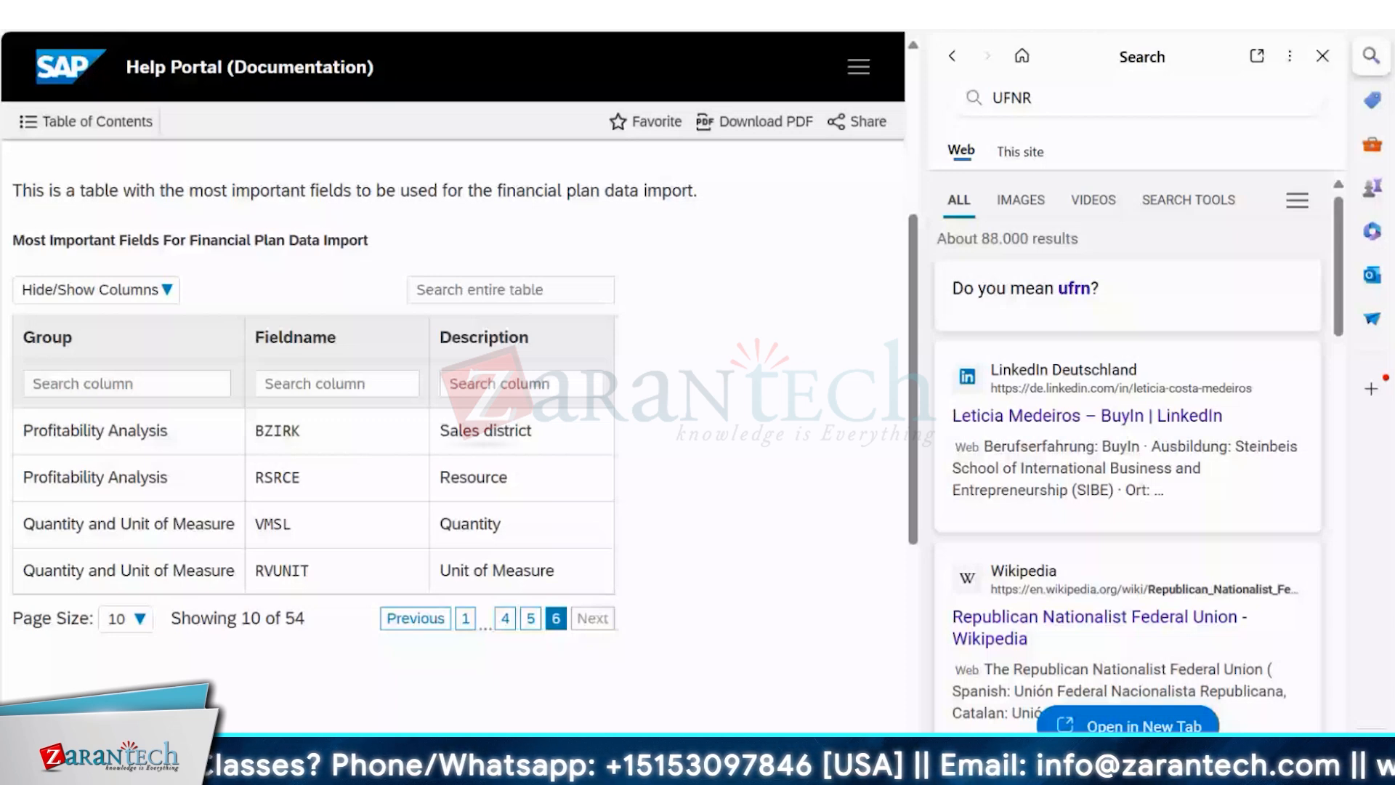
mouse_move(895, 767)
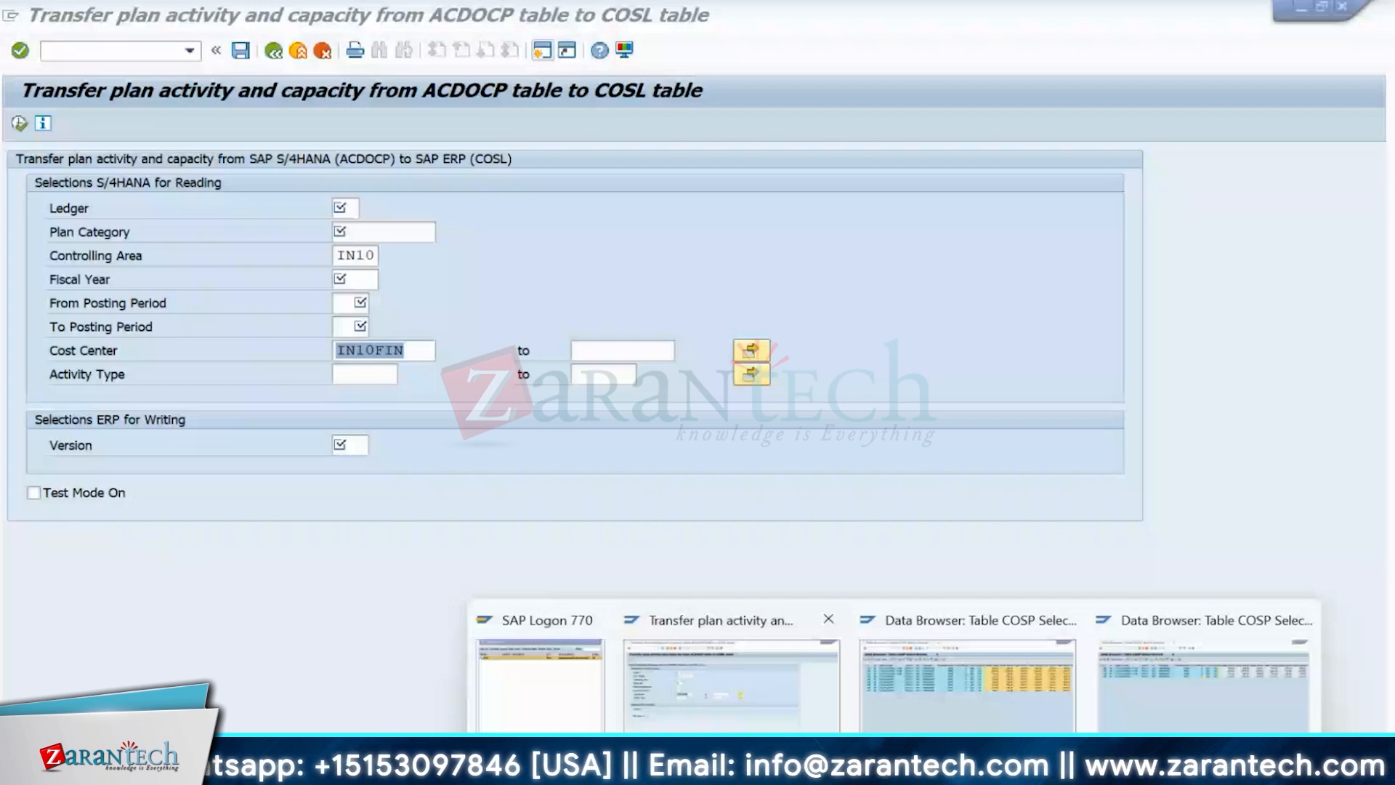
click(731, 746)
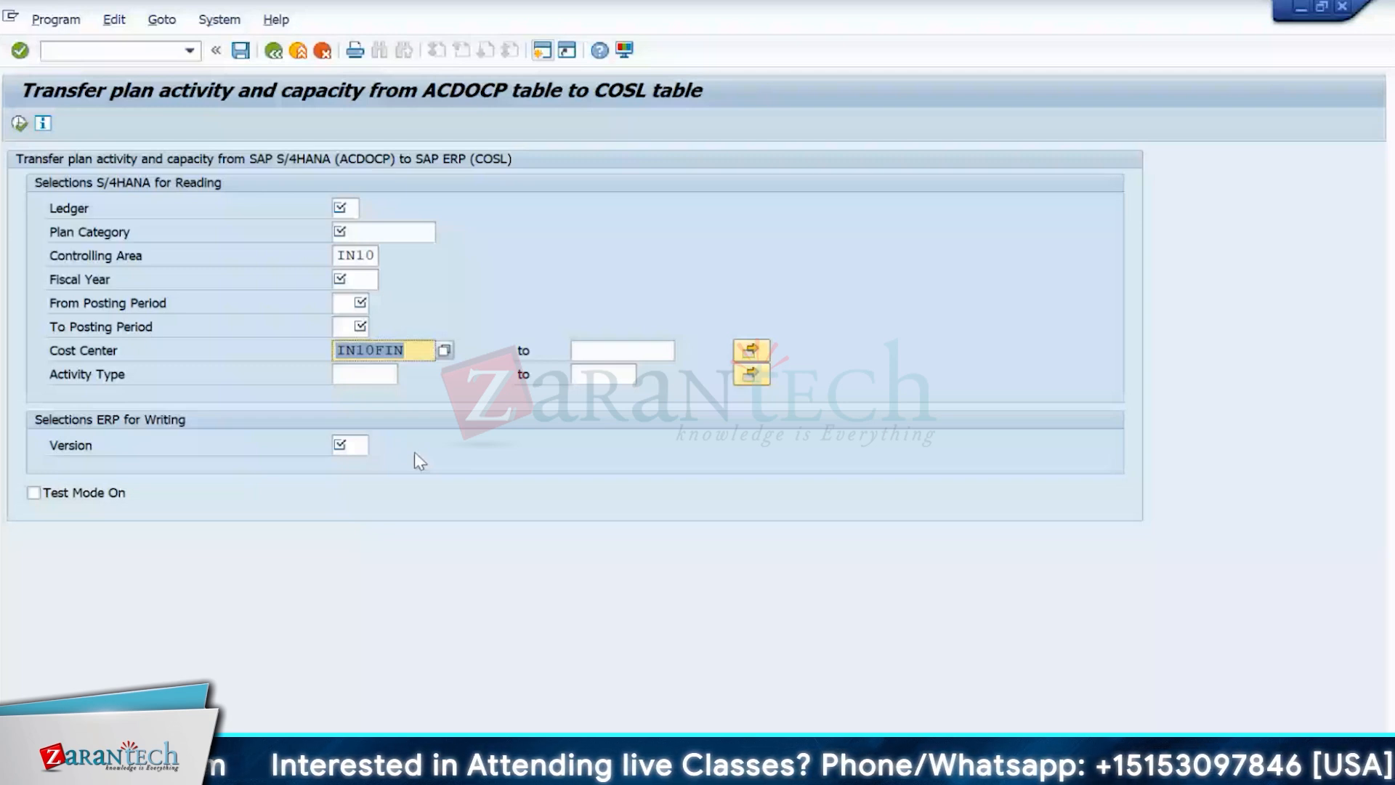
click(273, 53)
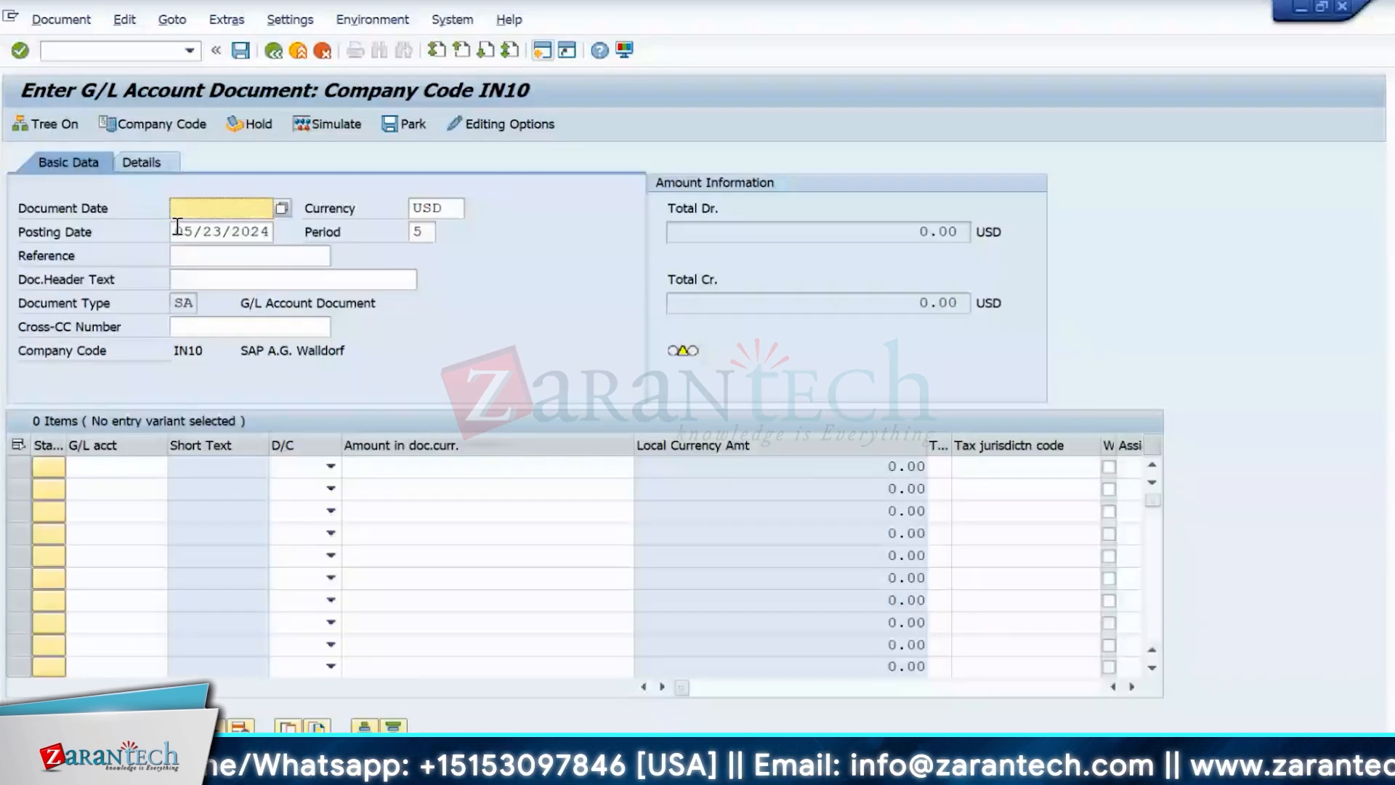
- Copy the posting date 05/23/2024 into the G/L document's document date and confirm company code IN10
drag(177, 227, 268, 225)
key(ctrl+c)
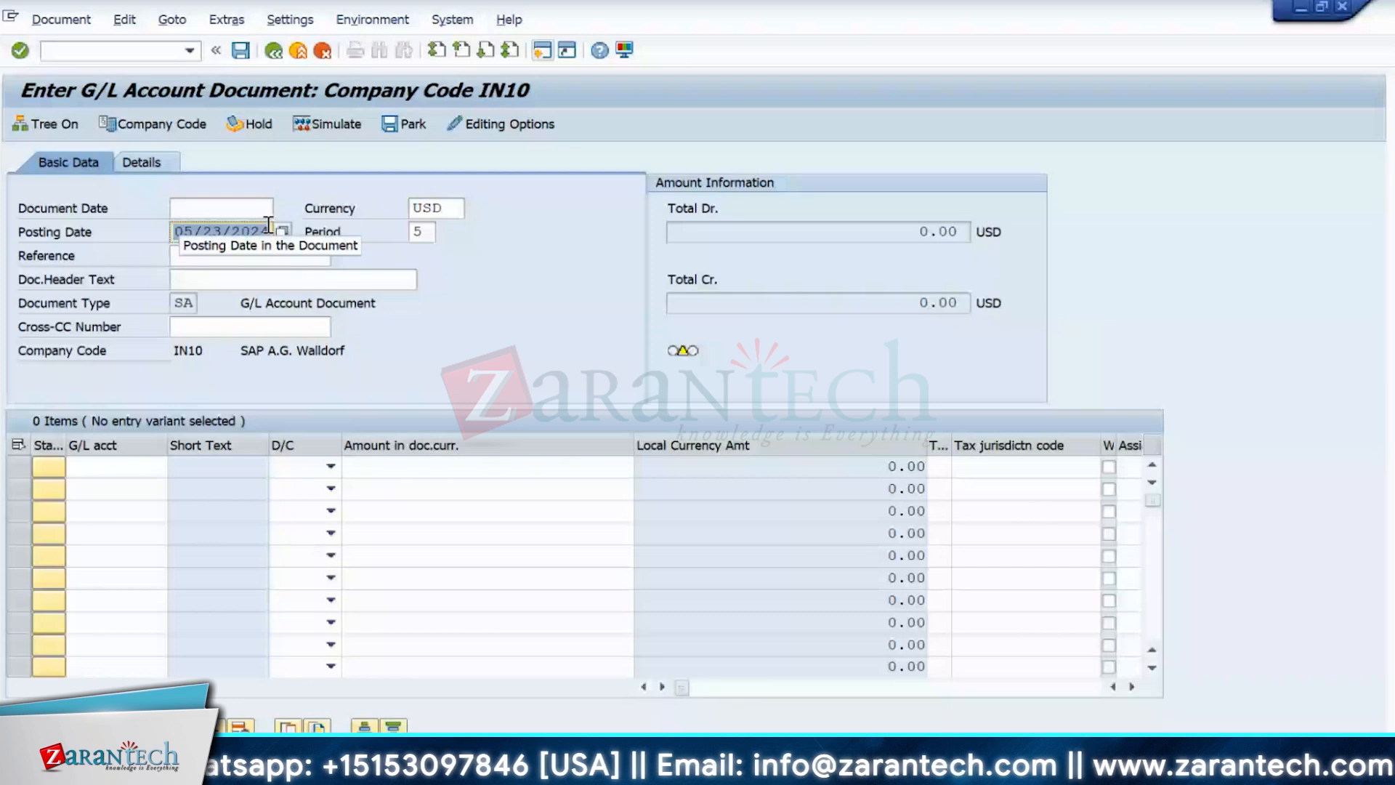
click(258, 209)
key(ctrl+v)
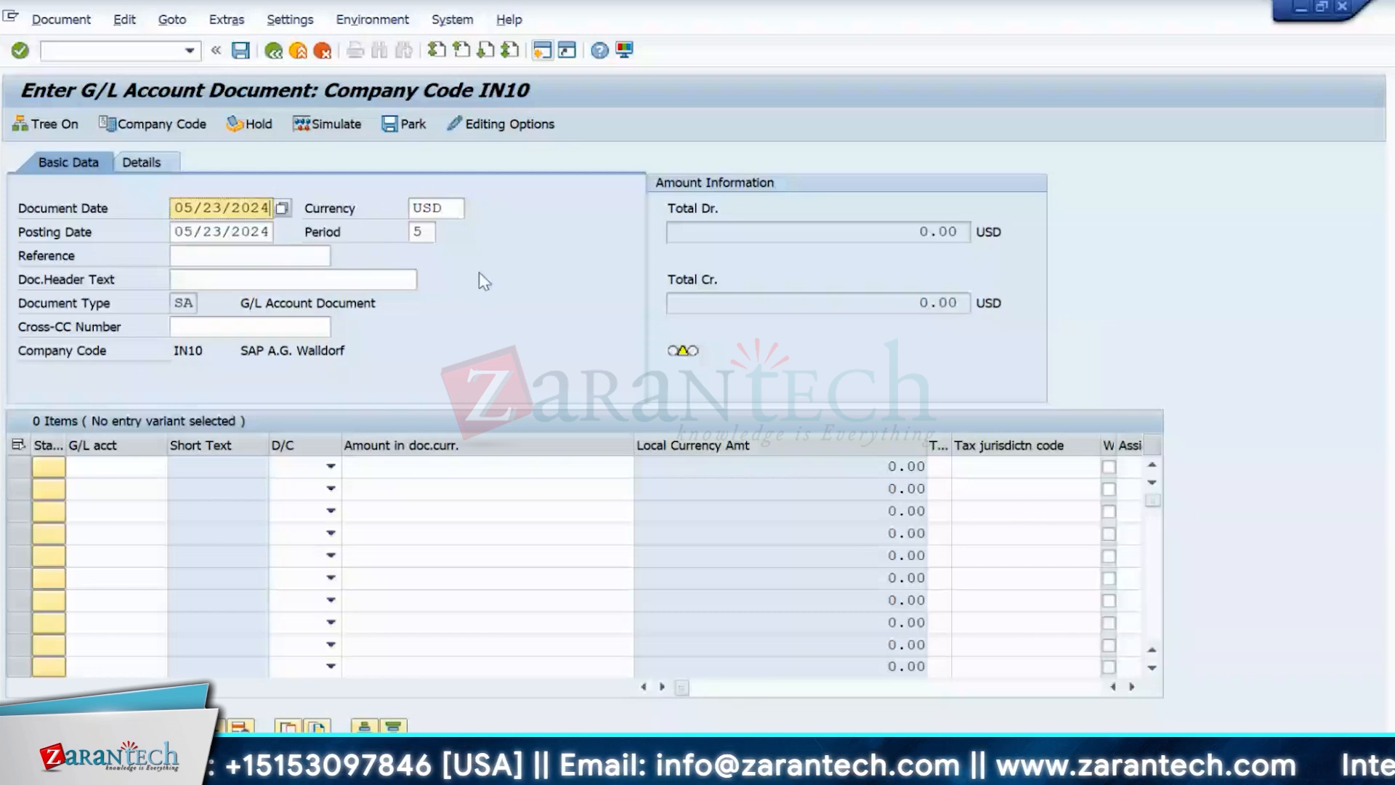
key(F7)
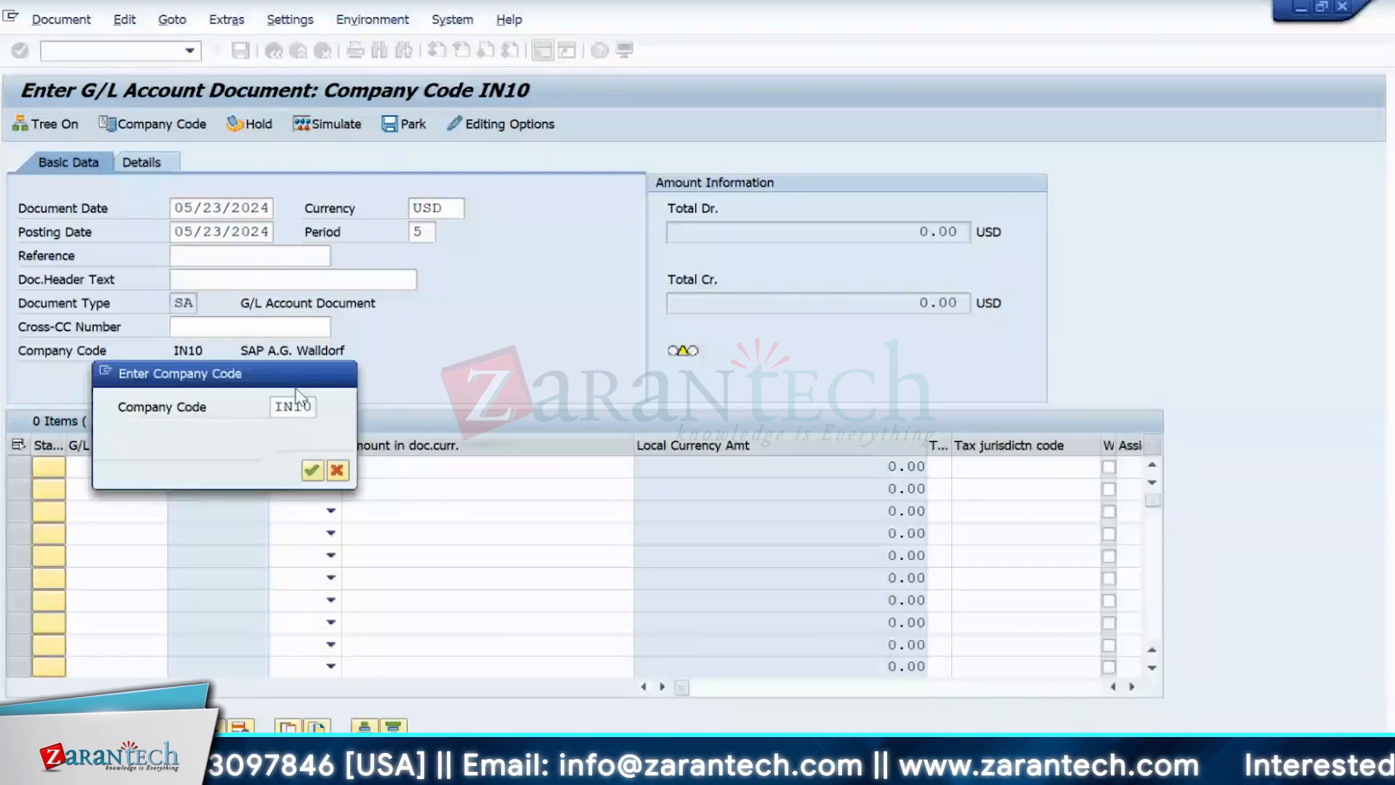
key(Return)
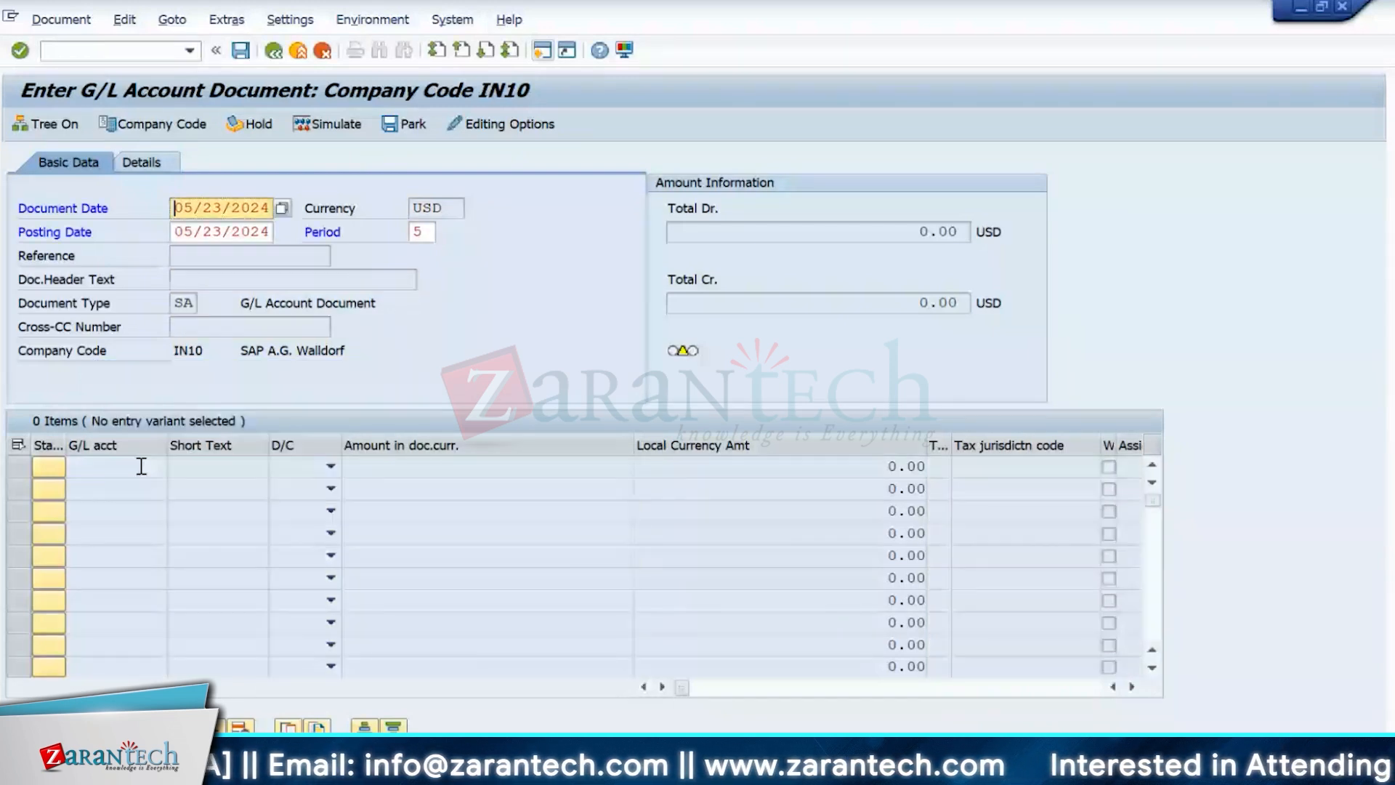
- Open a new session and display the posting period intervals for posting period variant 0001
click(547, 45)
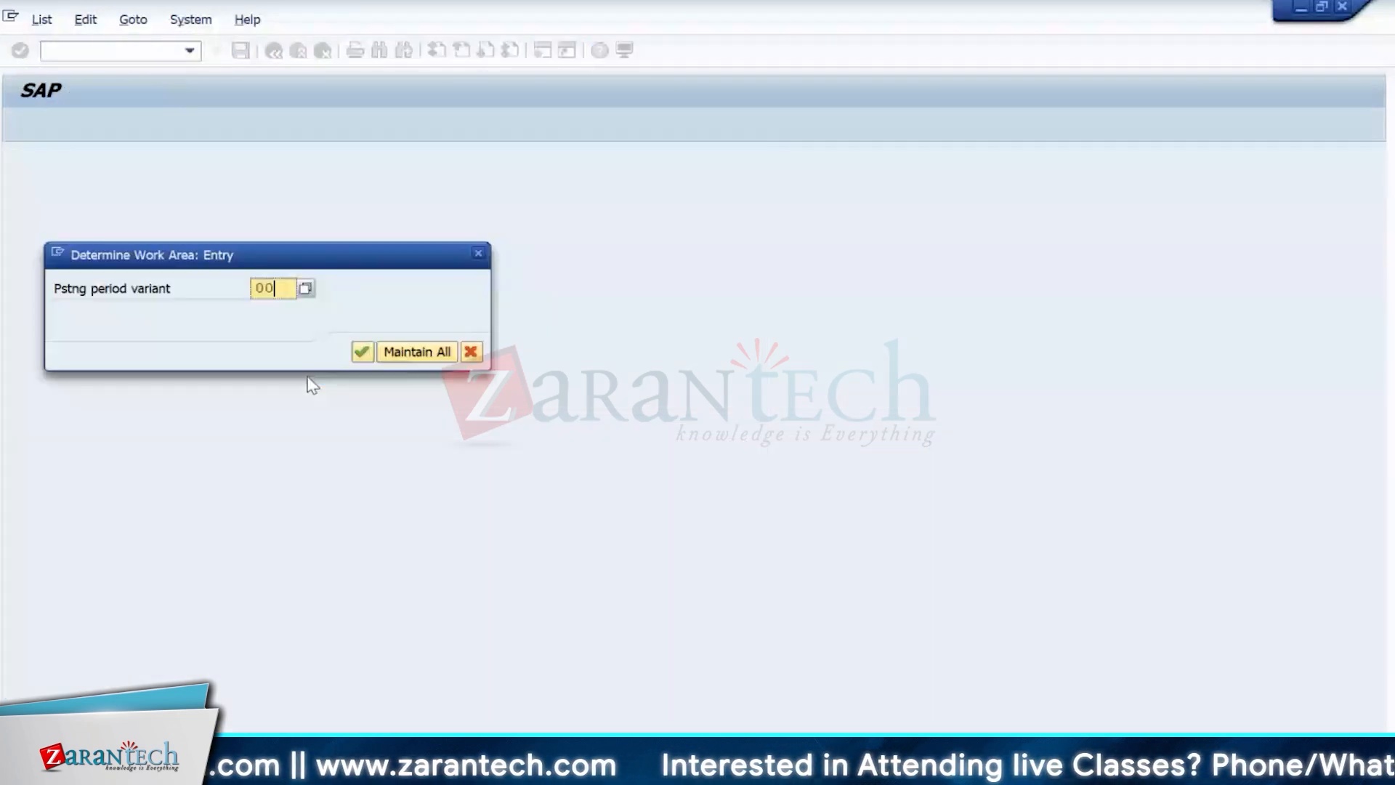
text(01)
key(Return)
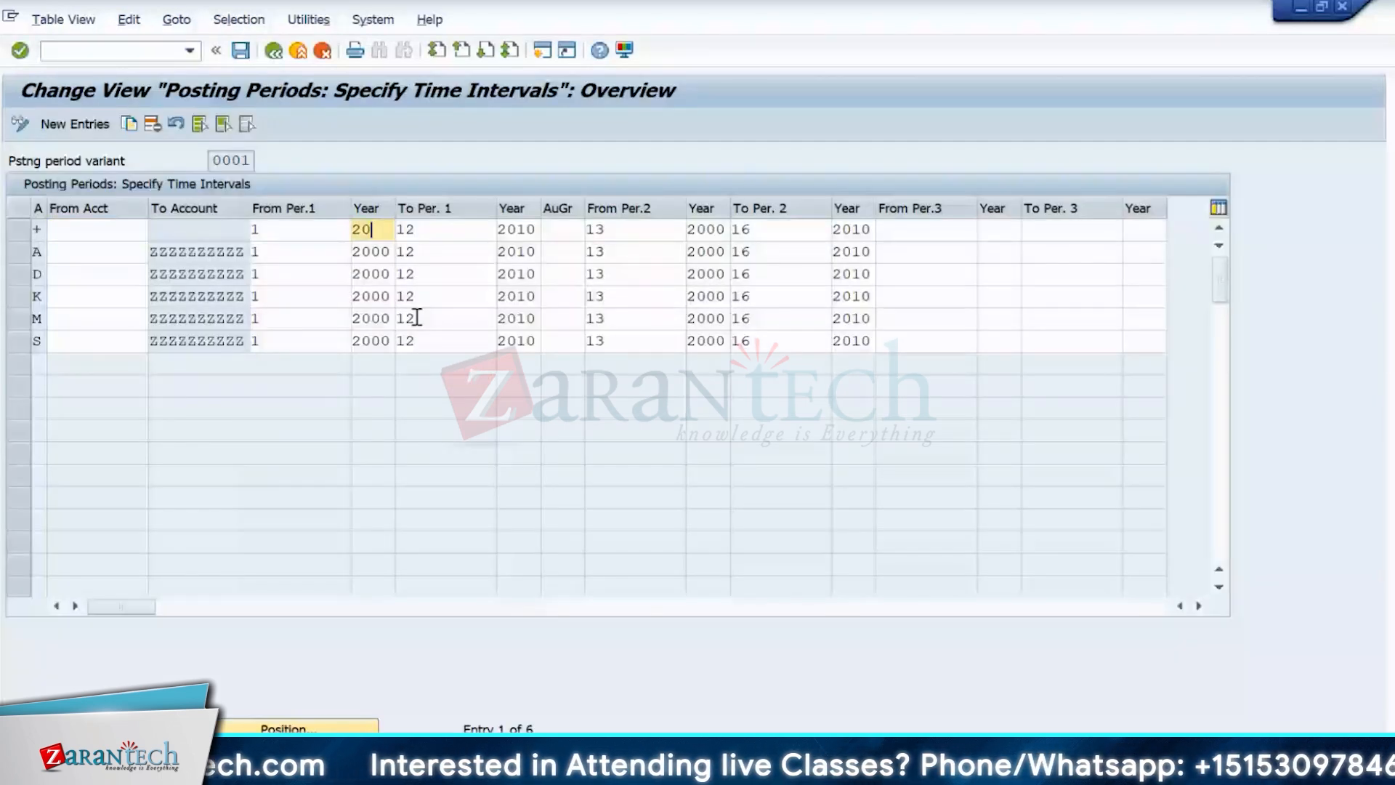
- For the first period interval, enter start year 2000 for account type + and end year 2025 for account types +, A and D
text(00)
click(536, 229)
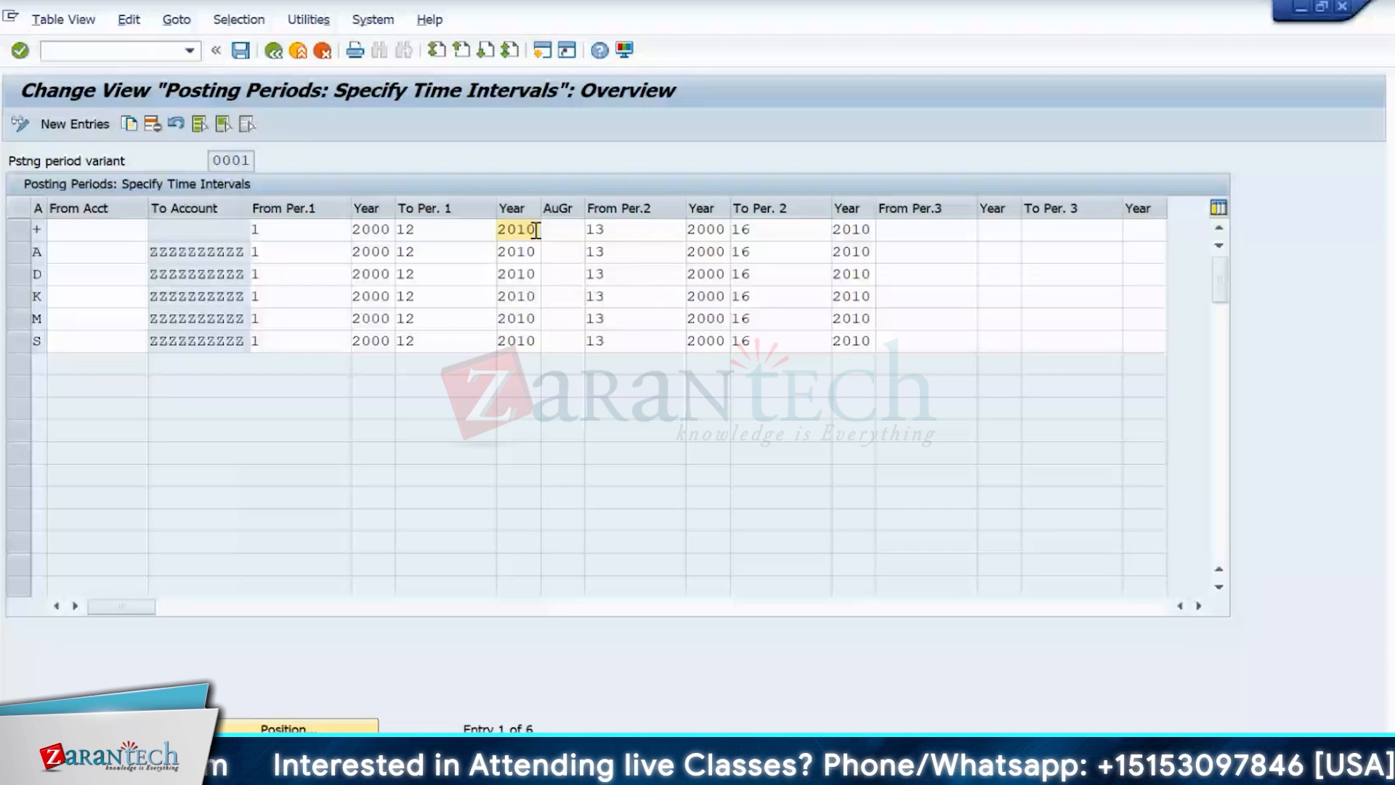
key(BackSpace)
key(BackSpace)
text(2)
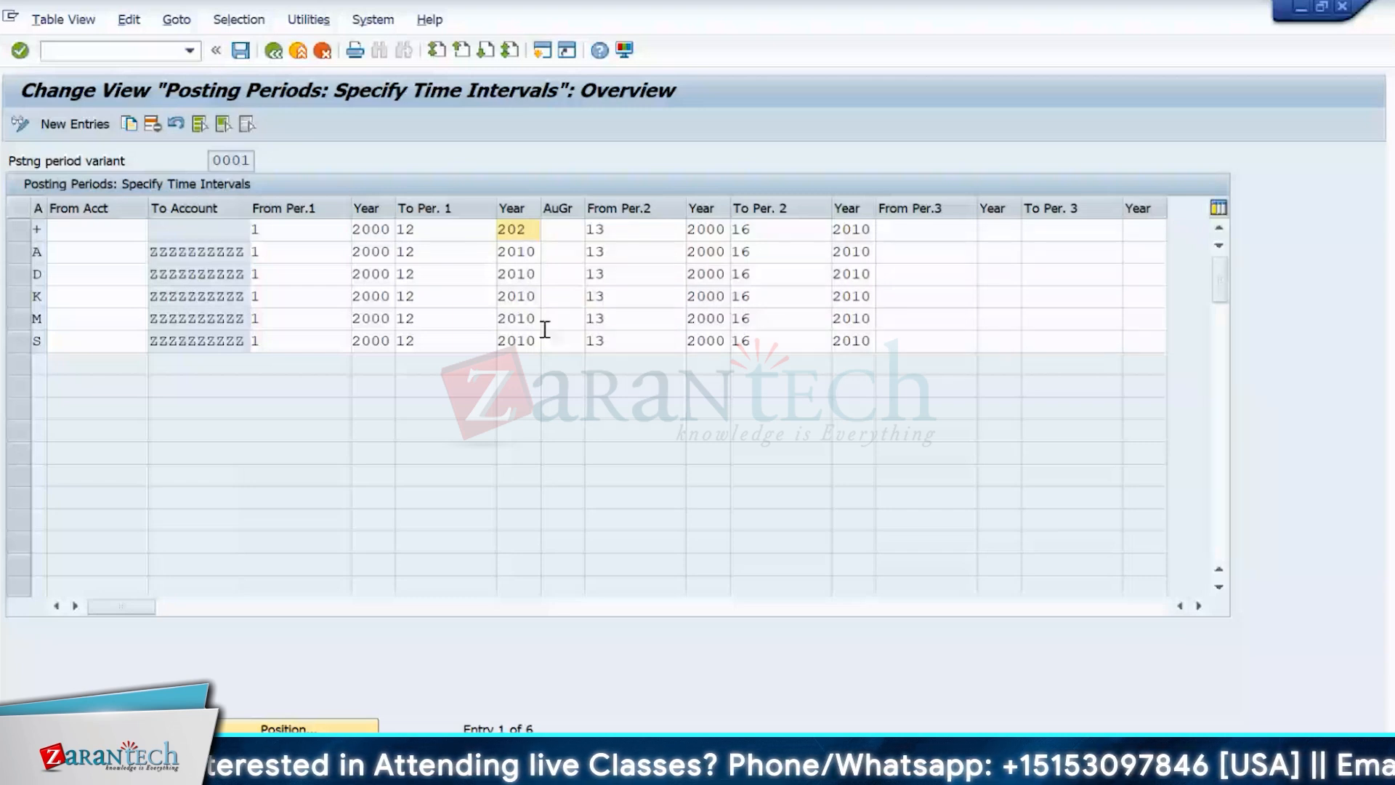
text(5)
click(536, 252)
key(BackSpace)
key(BackSpace)
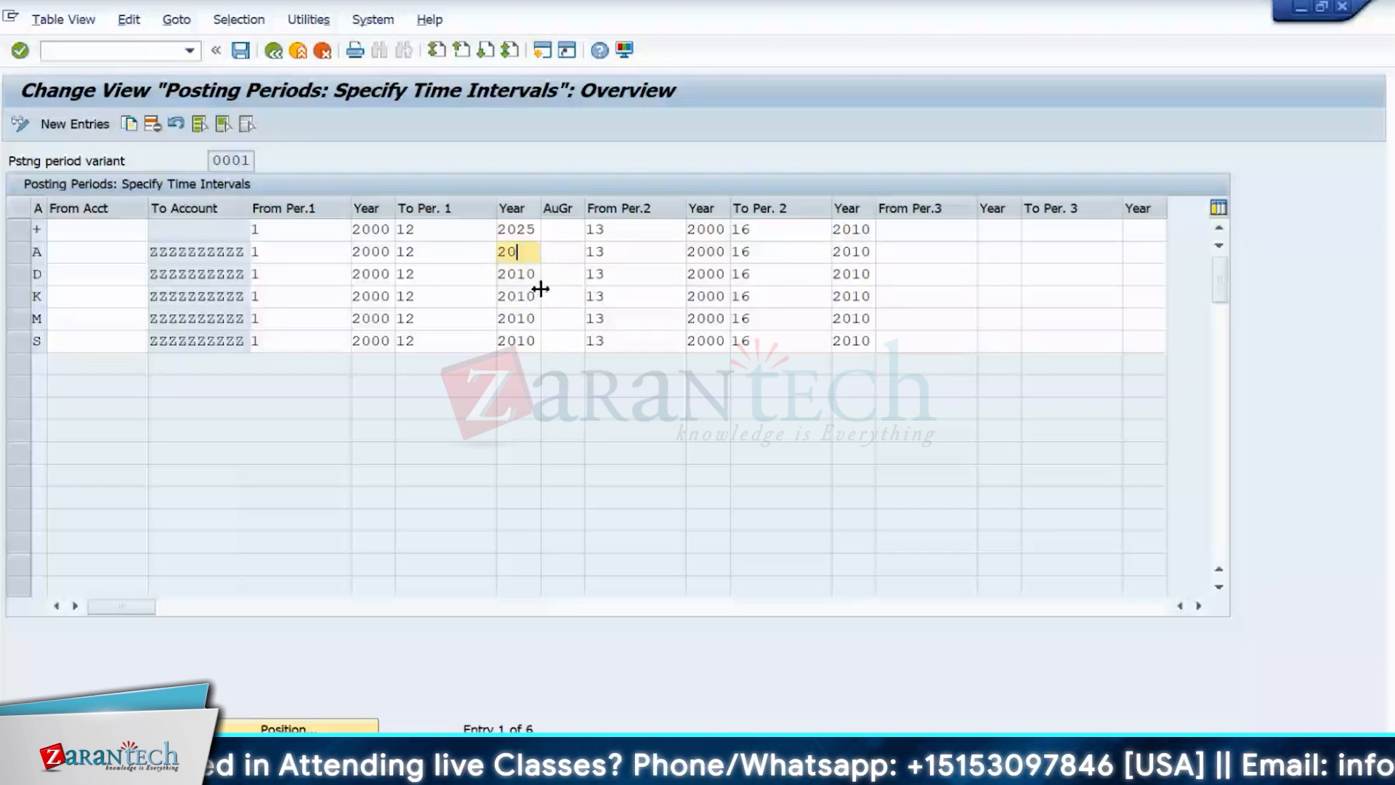
text(25)
click(536, 275)
key(BackSpace)
key(BackSpace)
text(25)
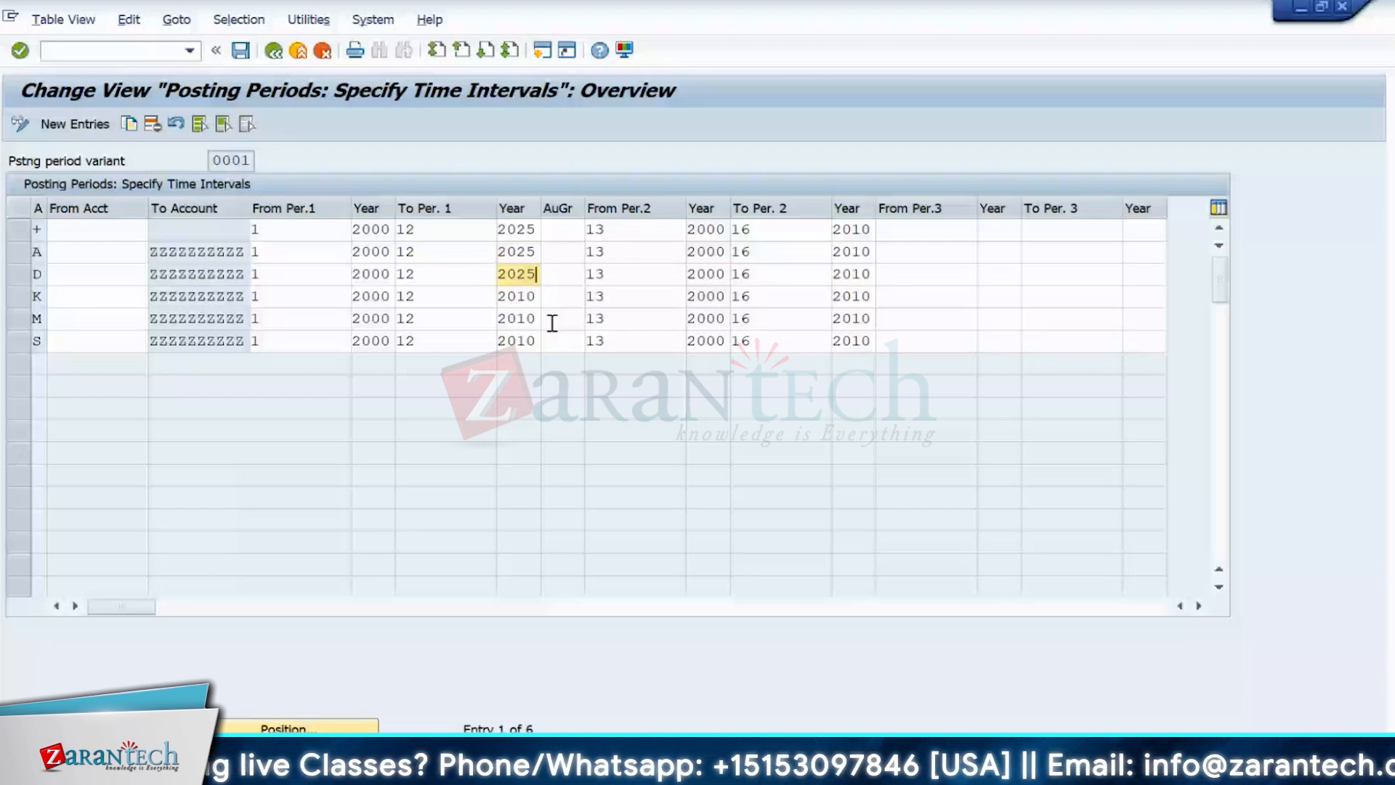
- Set the first interval's end year to 2025 for account types K, M and S, and save the posting periods
click(536, 296)
key(BackSpace)
key(BackSpace)
text(25)
click(539, 320)
key(BackSpace)
key(BackSpace)
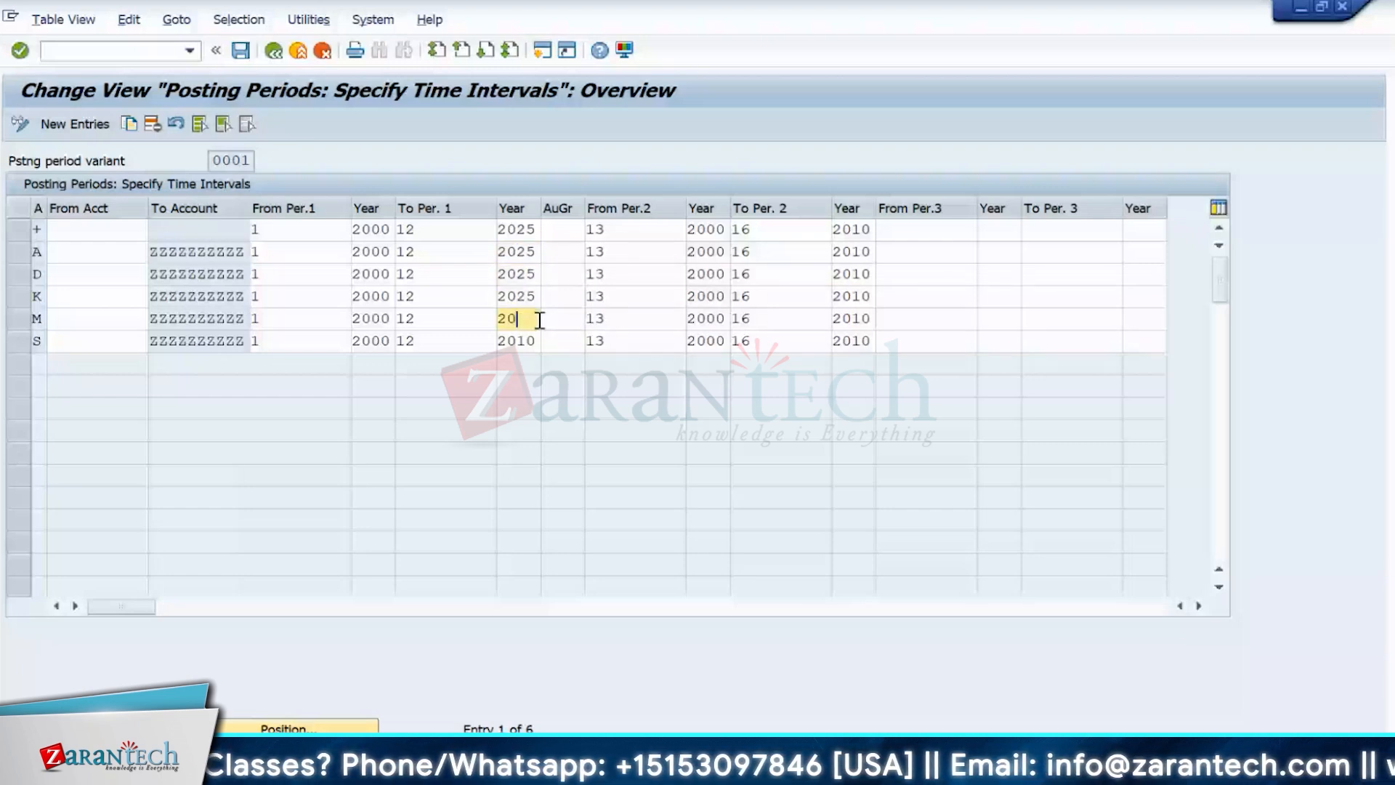
text(25)
click(540, 340)
key(BackSpace)
key(BackSpace)
text(25)
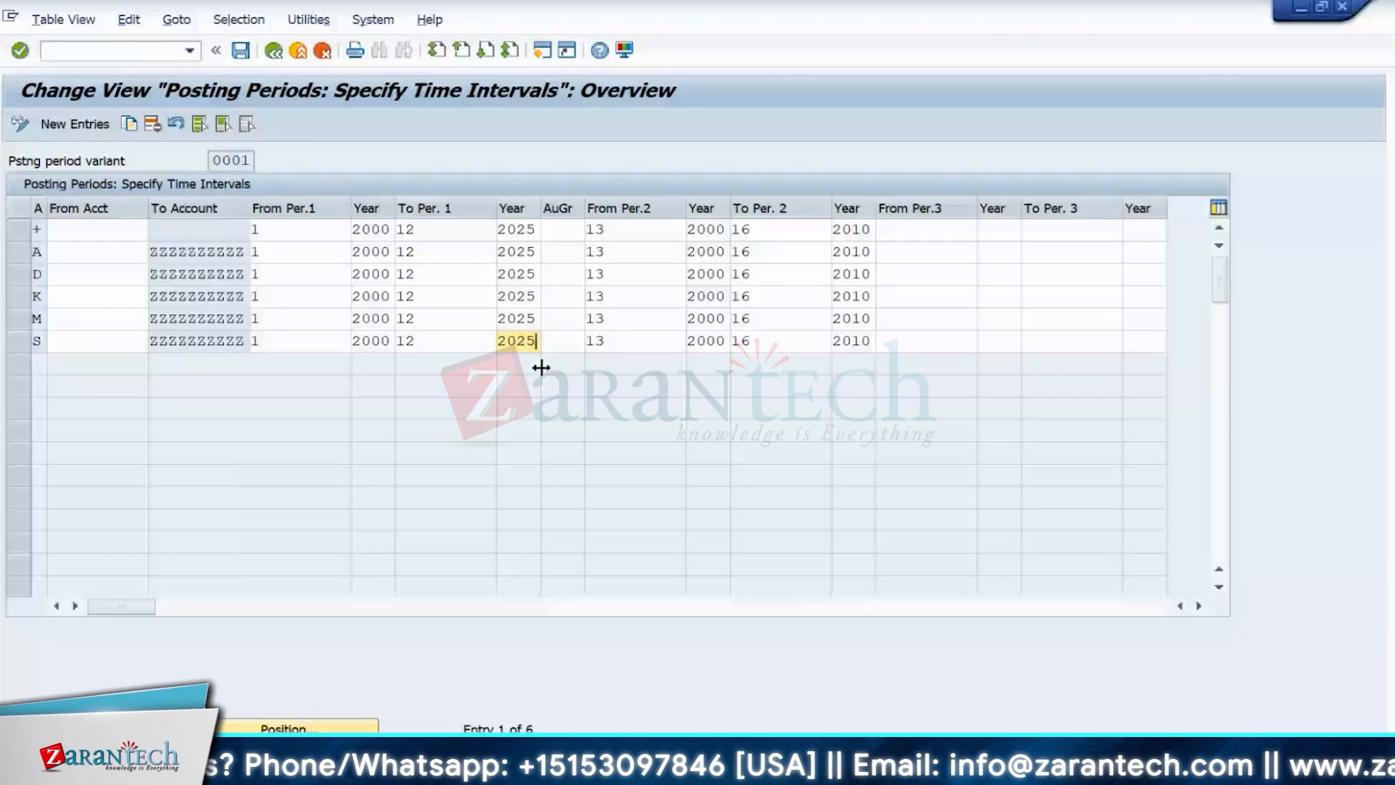
click(239, 53)
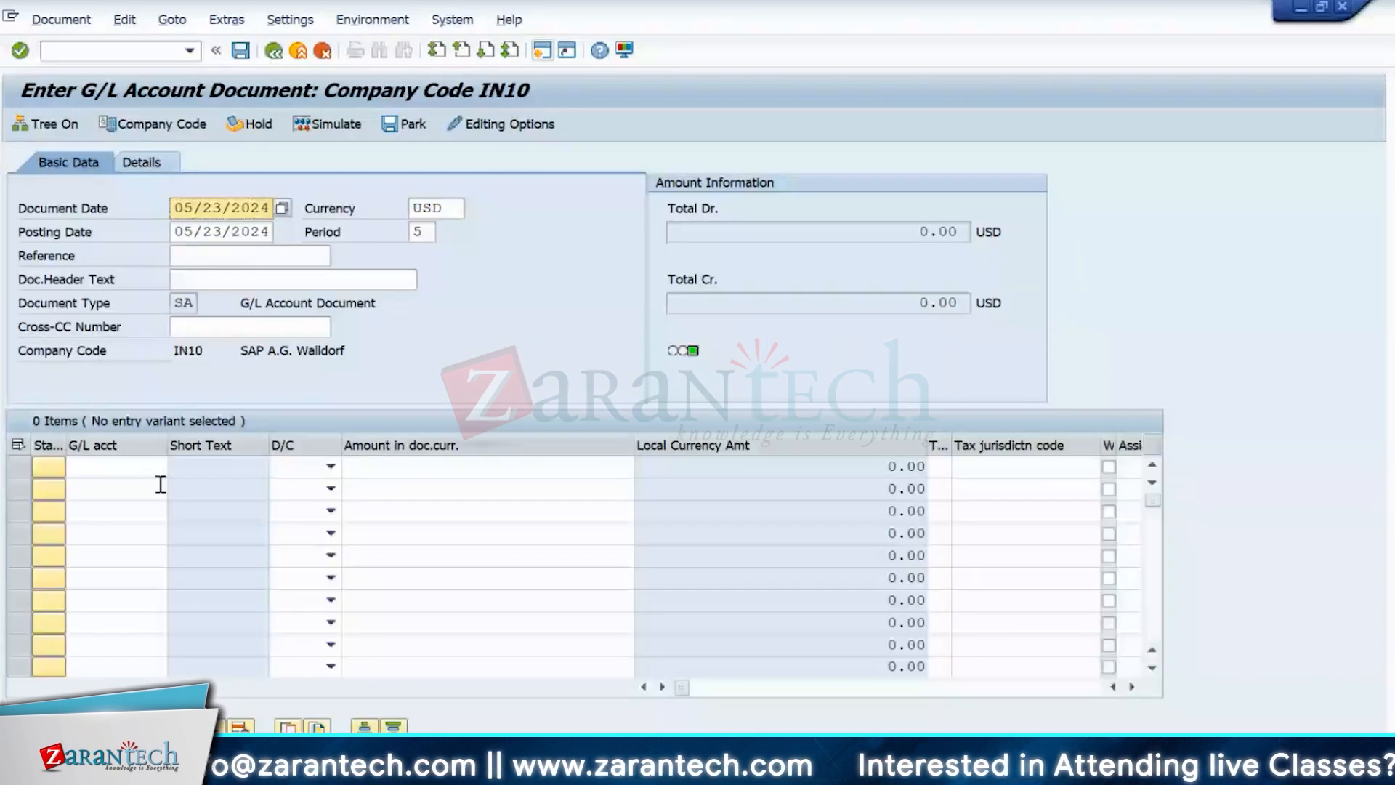
- Enter G/L account 500001 in the first line item of the G/L document
click(130, 466)
text(500001)
drag(130, 466, 77, 477)
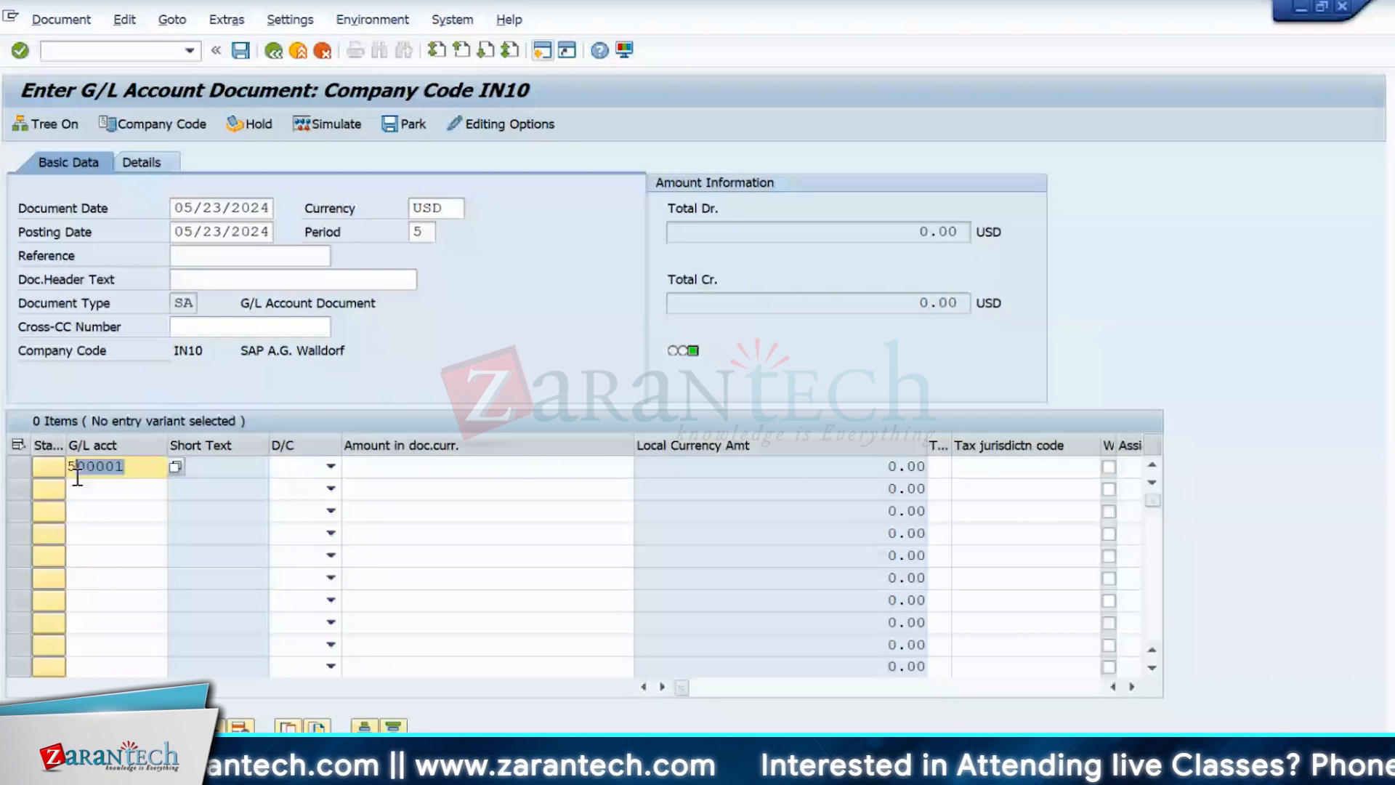
click(82, 488)
text(05/23/2)
key(BackSpace)
key(BackSpace)
key(BackSpace)
key(BackSpace)
key(BackSpace)
key(BackSpace)
key(BackSpace)
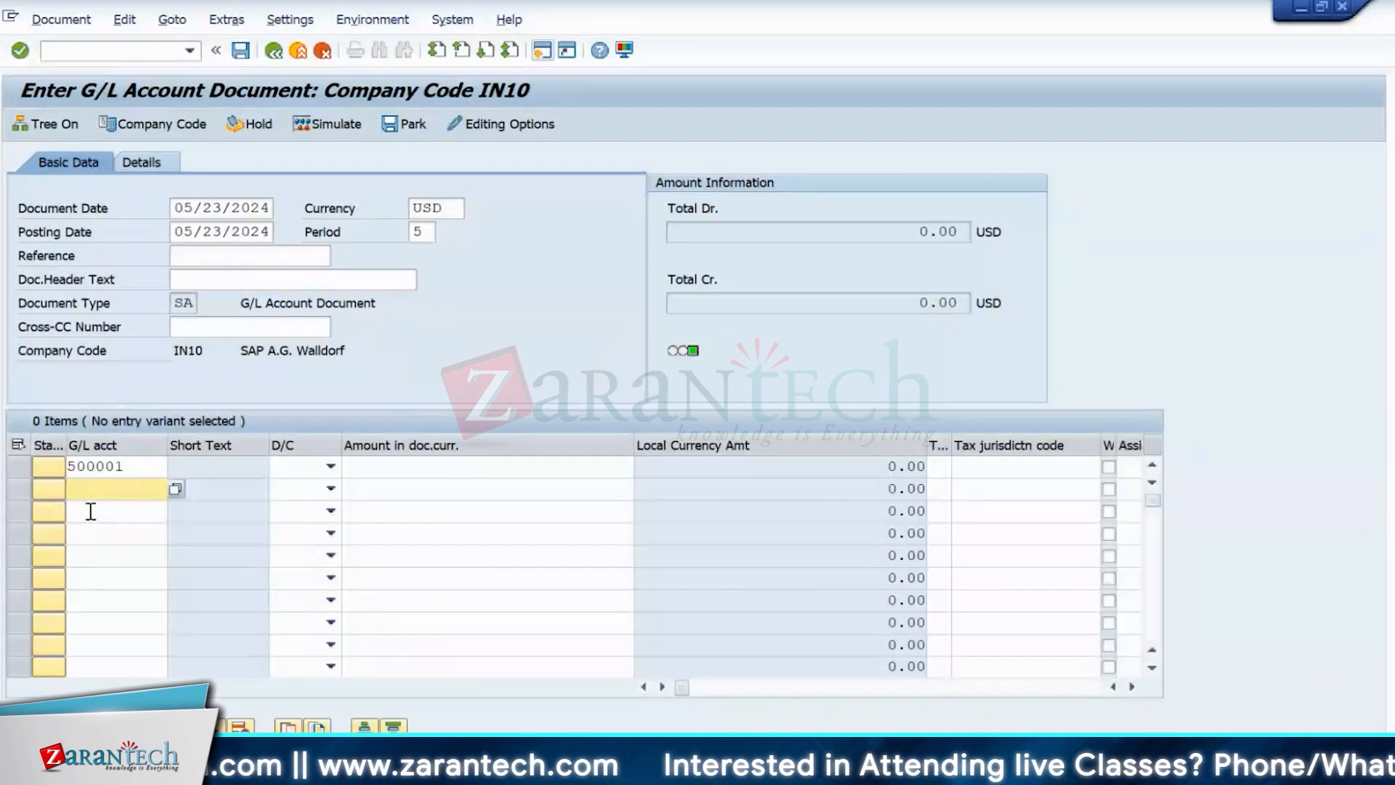
- Copy G/L account 500001 from the first line item into the next five line items
click(130, 466)
drag(131, 465, 68, 469)
key(ctrl+c)
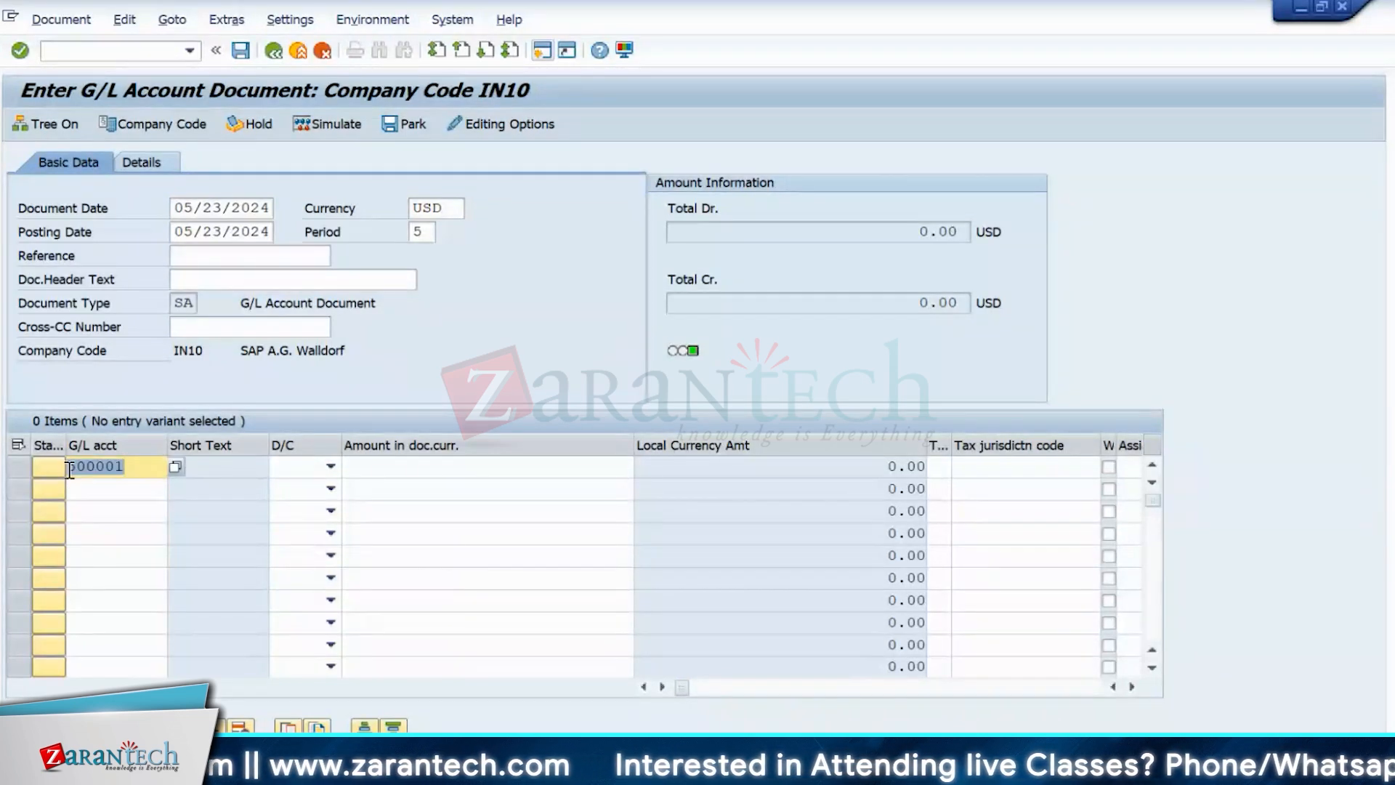
click(104, 490)
key(ctrl+v)
click(106, 513)
key(ctrl+v)
click(107, 537)
key(ctrl+v)
click(107, 558)
key(ctrl+v)
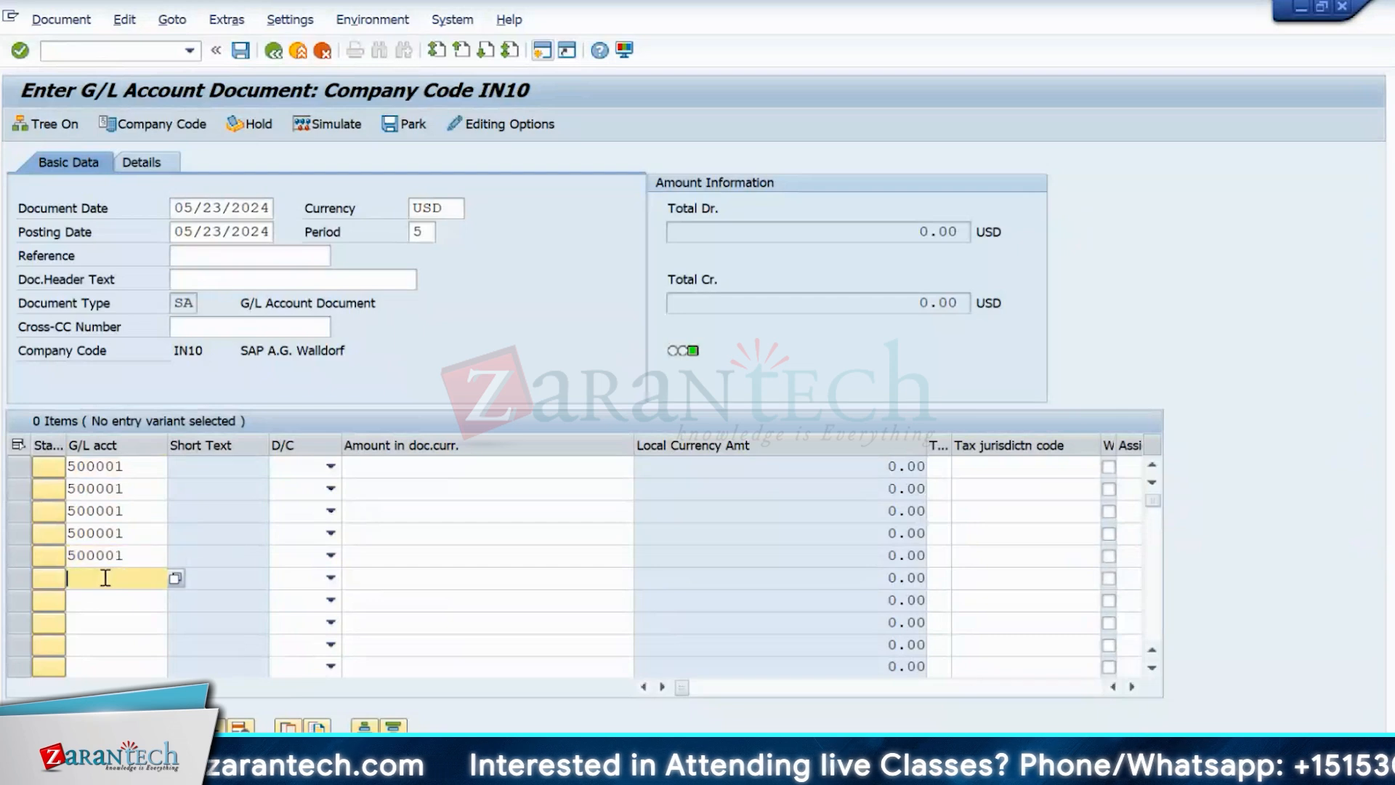
key(ctrl+v)
- Change the G/L accounts of line items two to six to 500002, 500003, 500004, 500005 and 500006
click(148, 490)
key(BackSpace)
text(2)
key(Down)
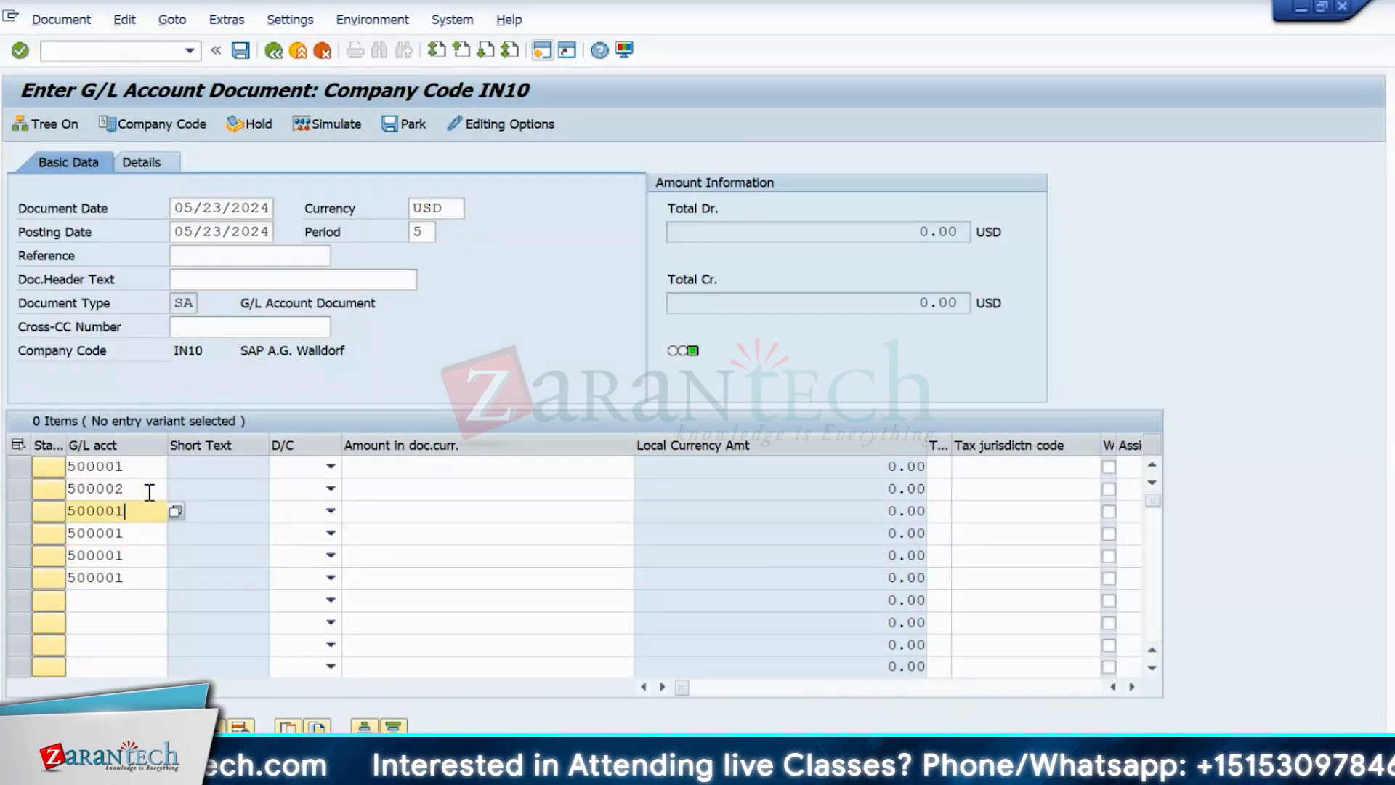
key(BackSpace)
text(3)
key(Down)
key(BackSpace)
text(4)
key(Down)
key(BackSpace)
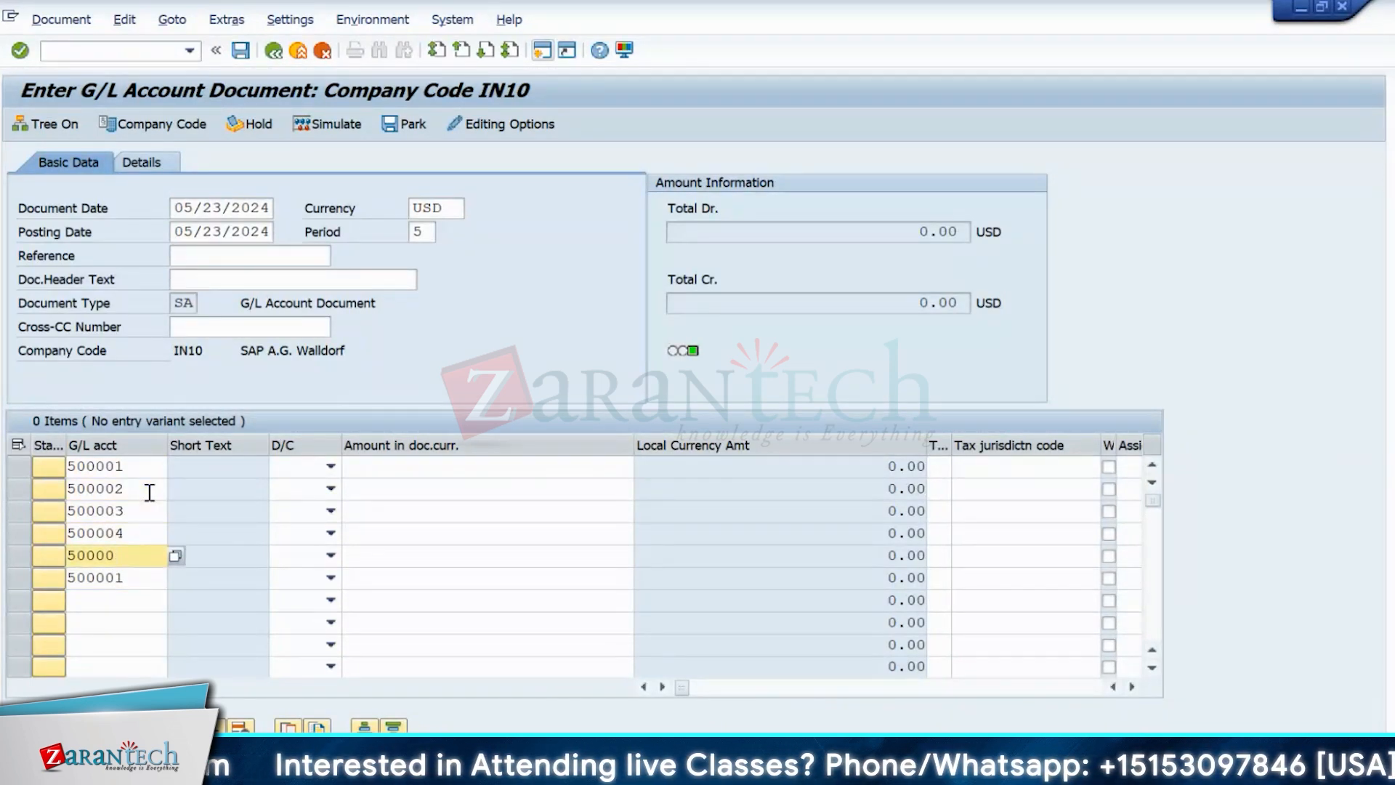
text(5)
key(Down)
key(BackSpace)
text(6)
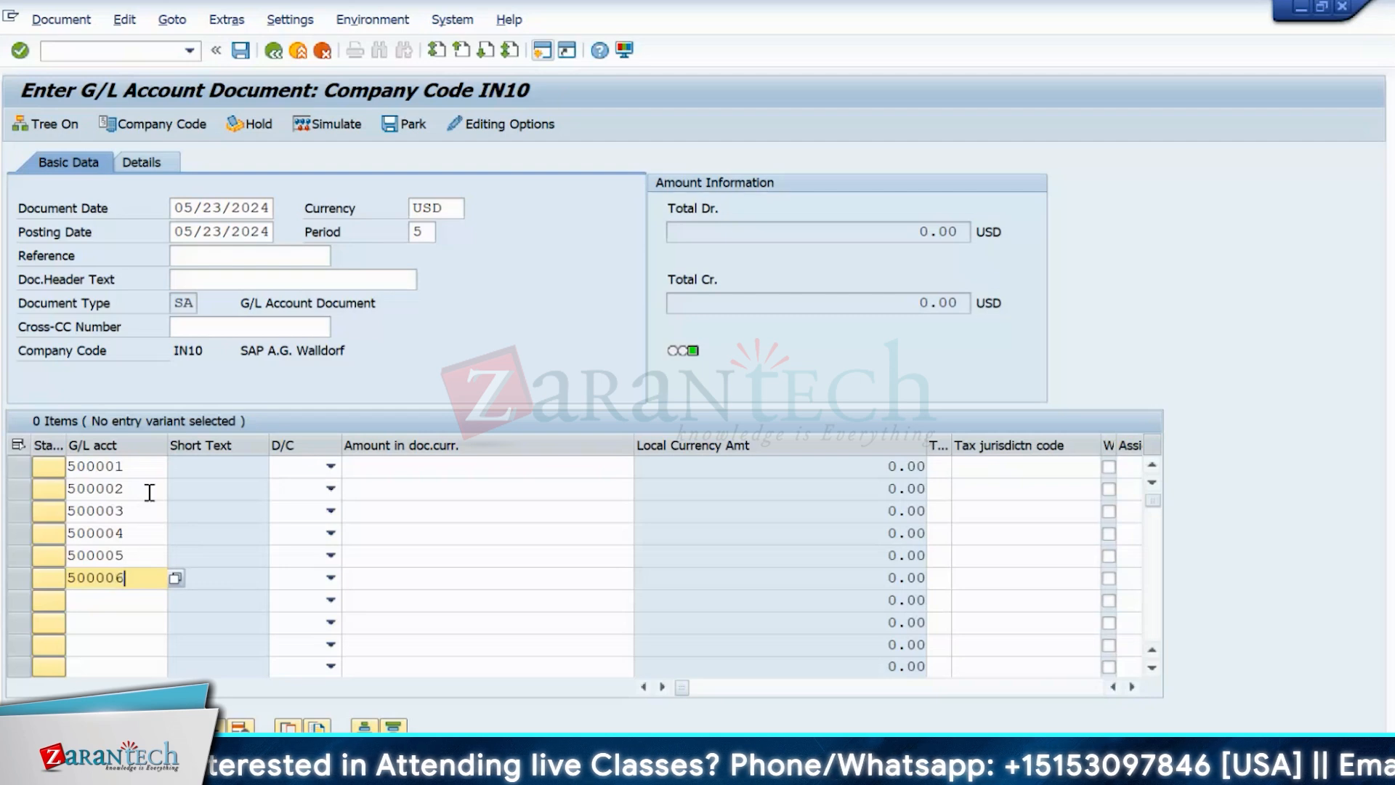
- Set the line items for G/L accounts 500001 to 500004 to Debit
click(330, 466)
click(298, 507)
click(330, 488)
click(298, 529)
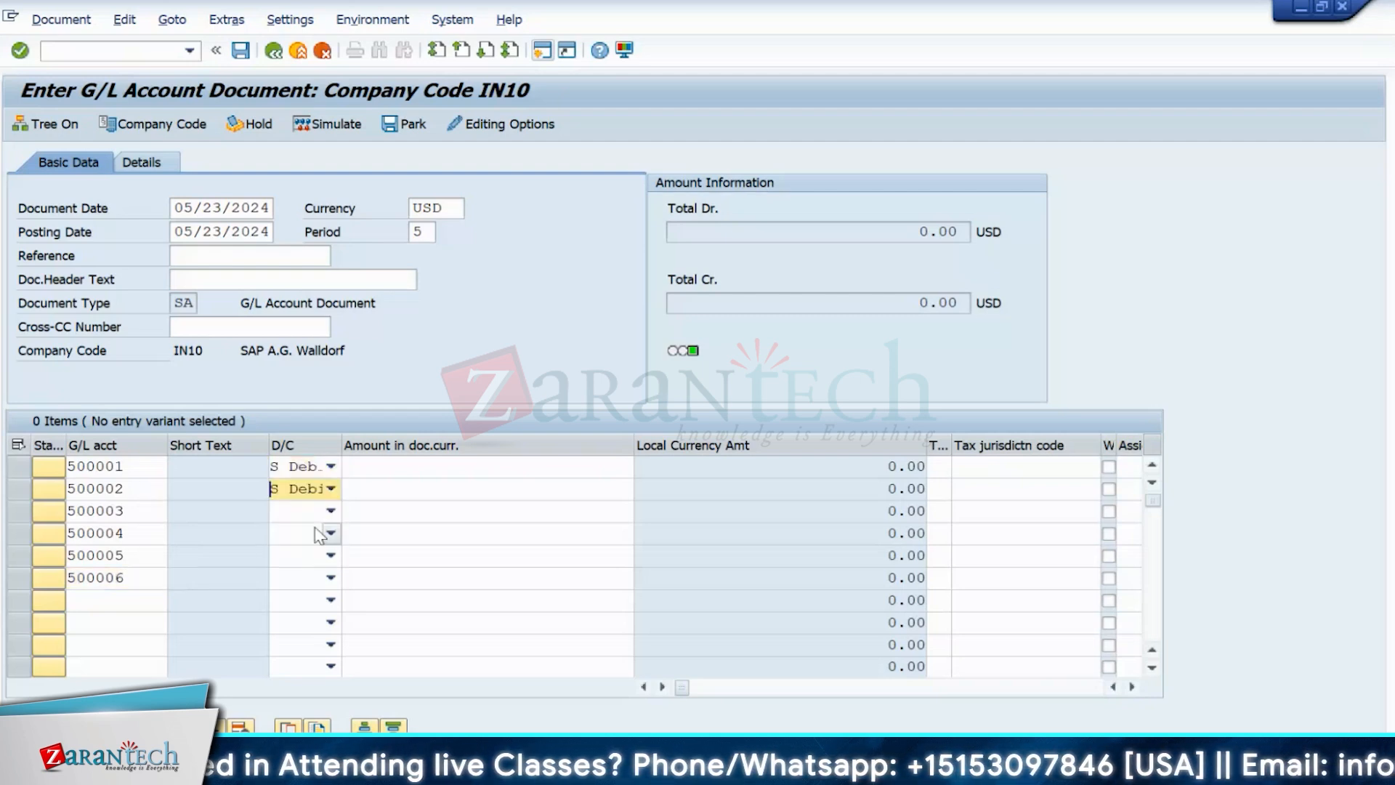
click(330, 511)
click(298, 552)
click(331, 532)
click(331, 573)
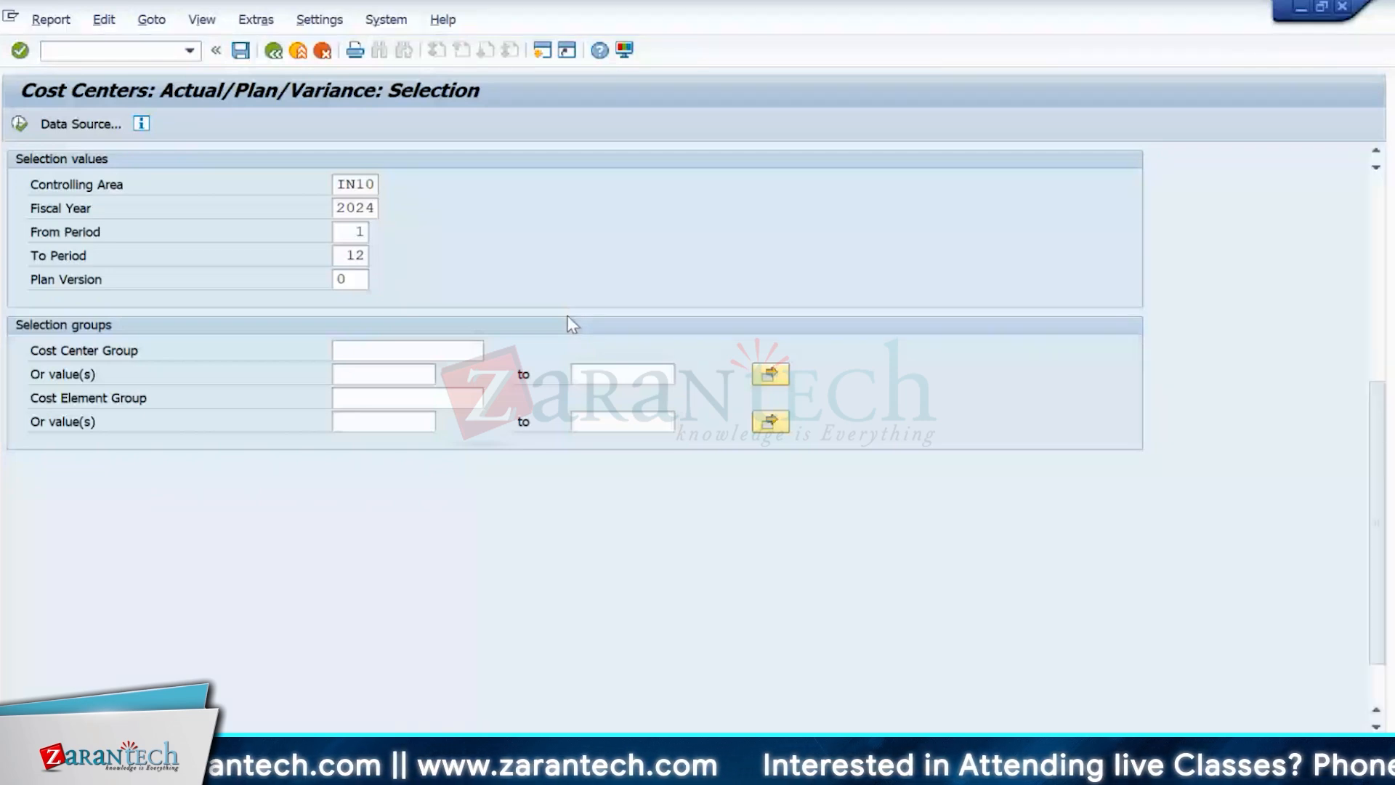
- Run the Cost Centers: Actual/Plan/Variance report for IN10 in 2024 for periods 1 to 12, and rerun it for period 5 only
key(F8)
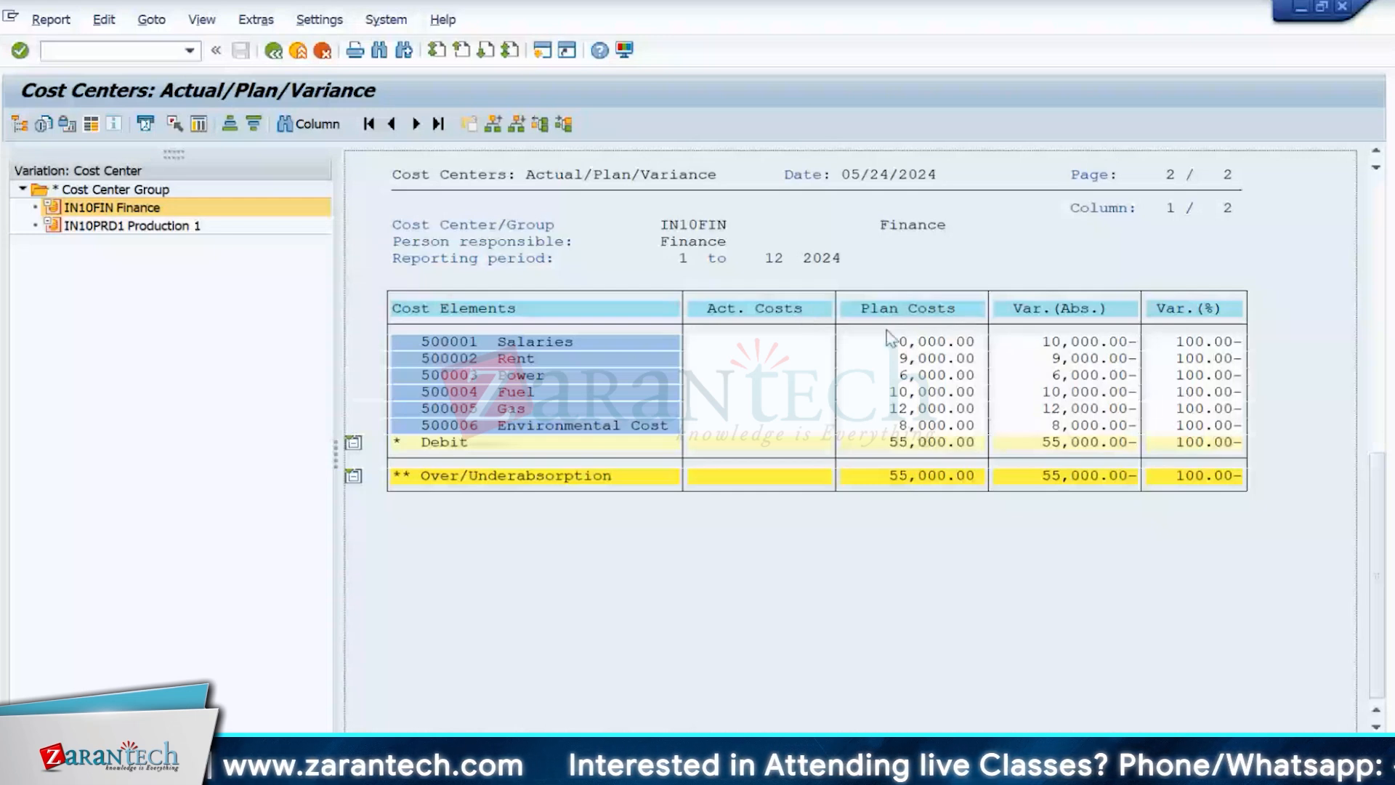
key(F3)
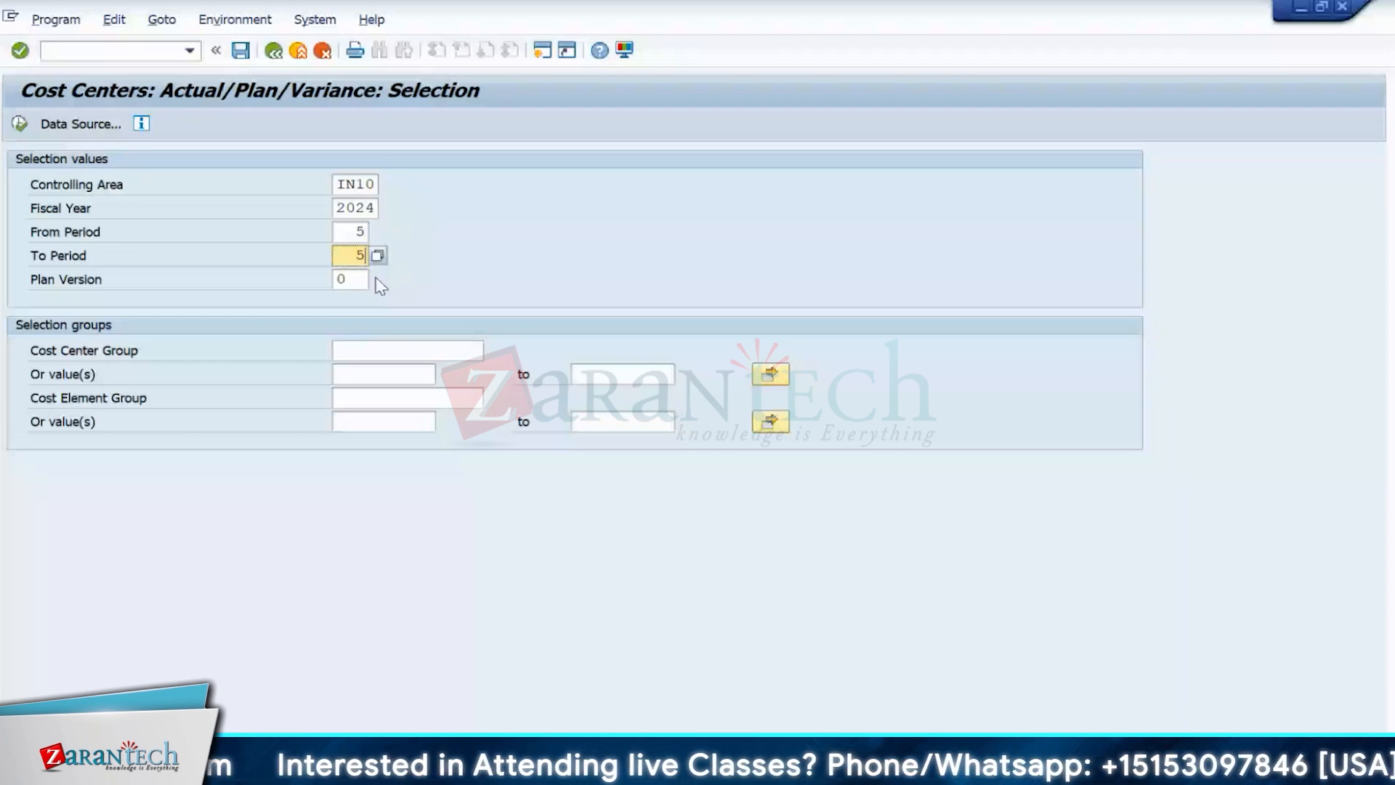
key(F8)
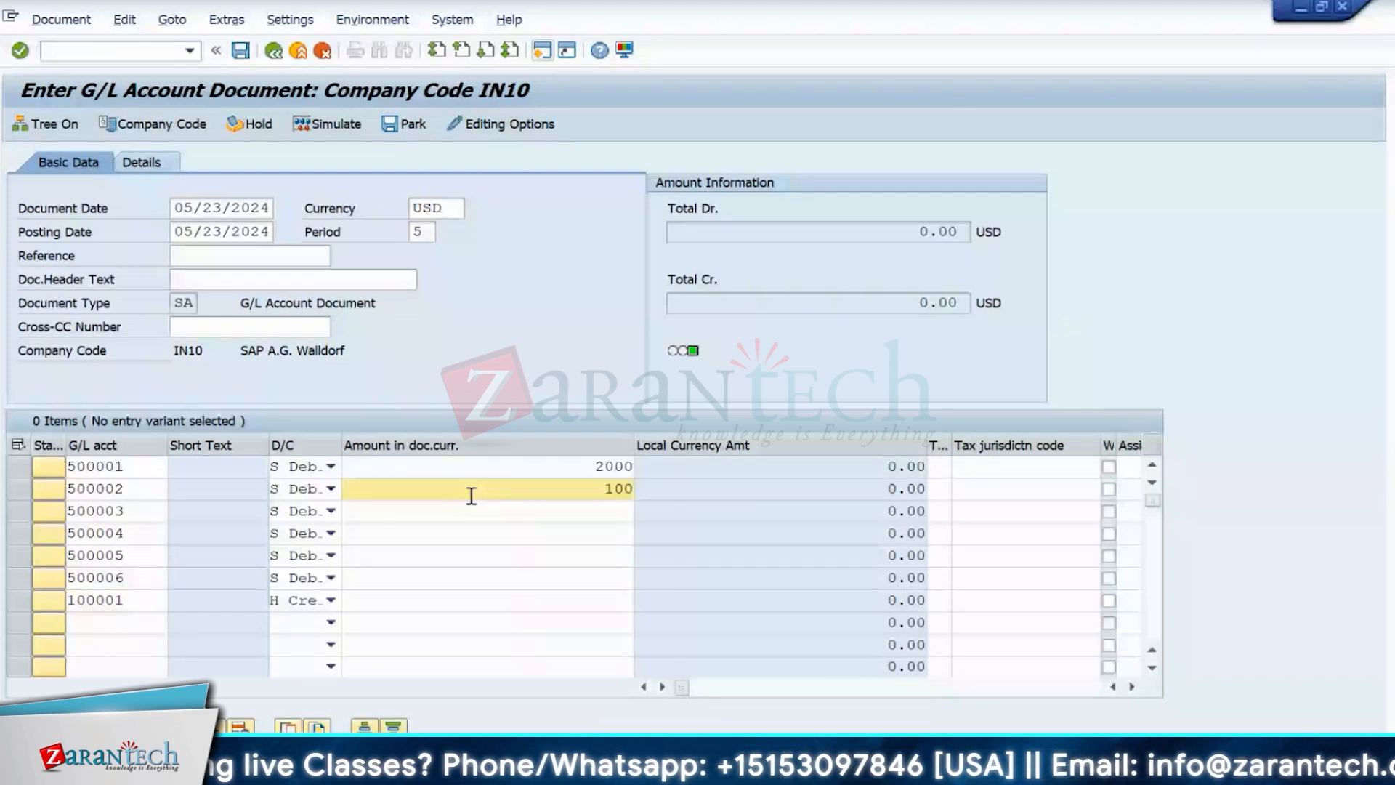
- Enter amounts 1000, 900, 800, 1100 and 600 for accounts 500002 to 500006, and * as the amount of credit line 100001
text(00)
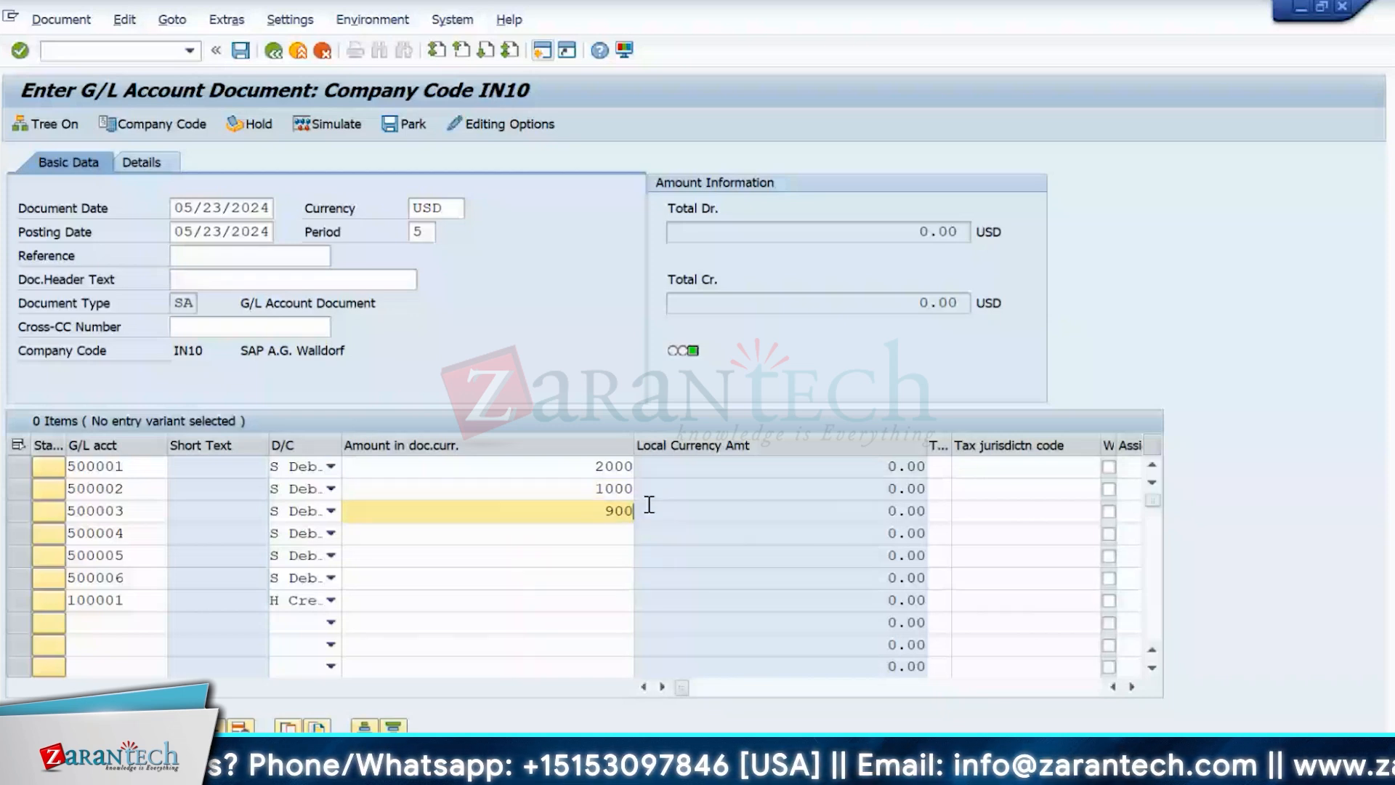
click(589, 529)
text(800)
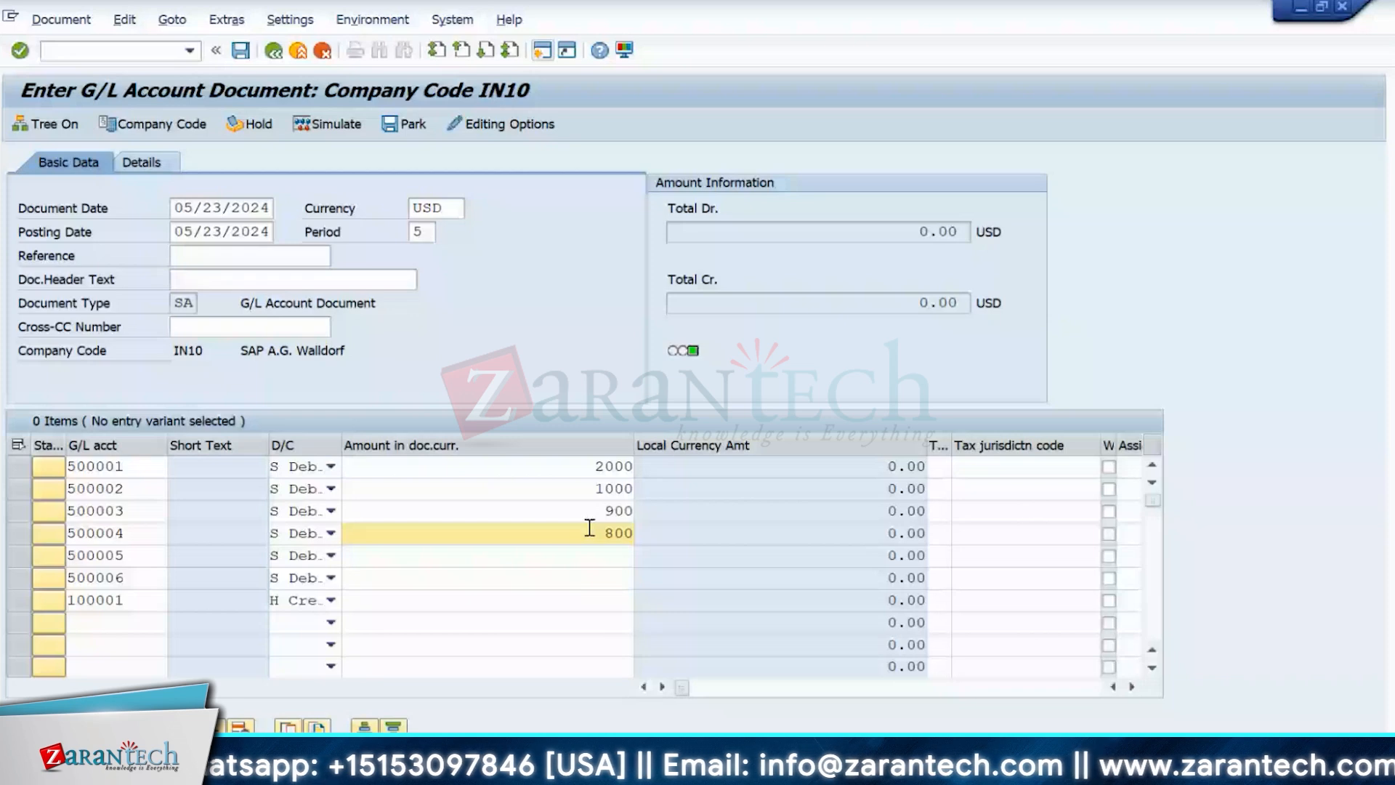
click(589, 555)
text(1100)
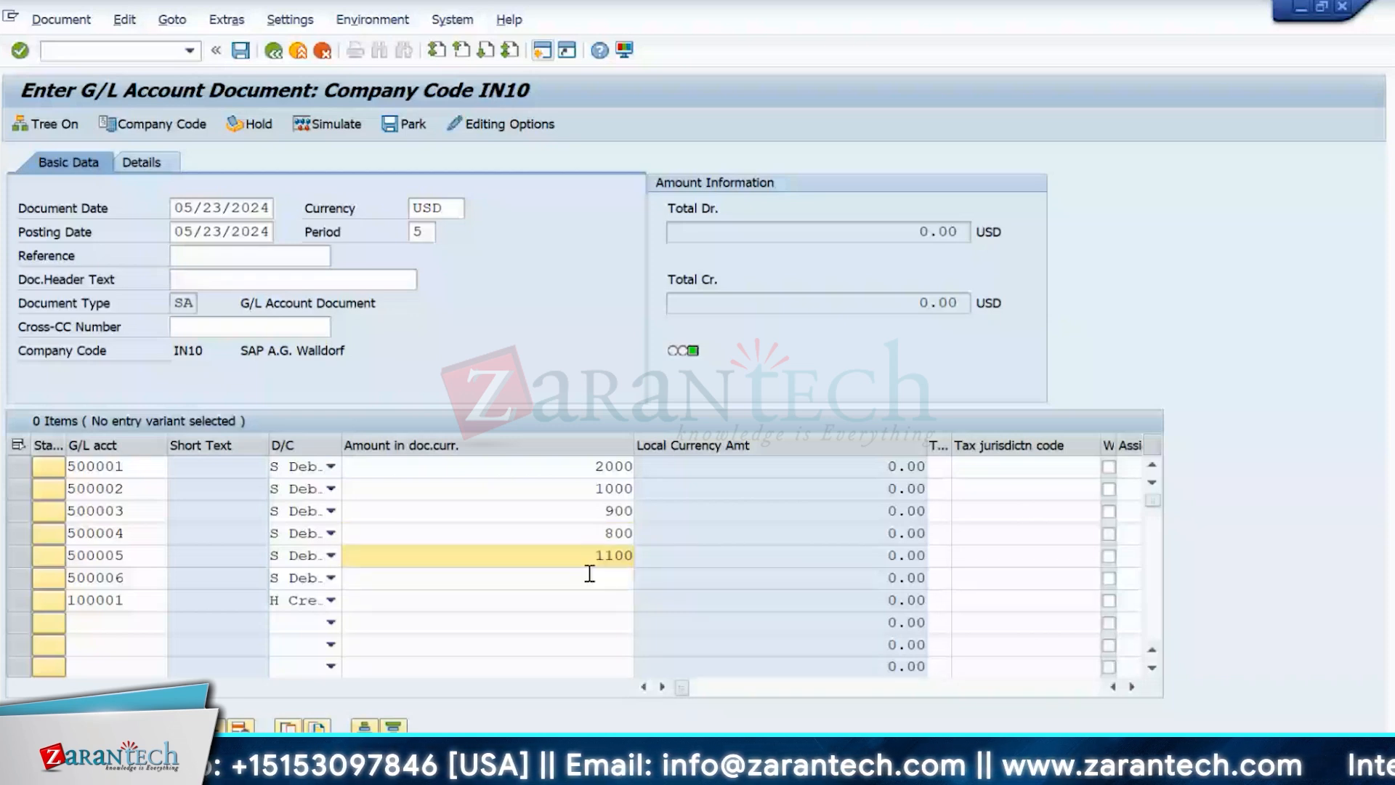
click(589, 573)
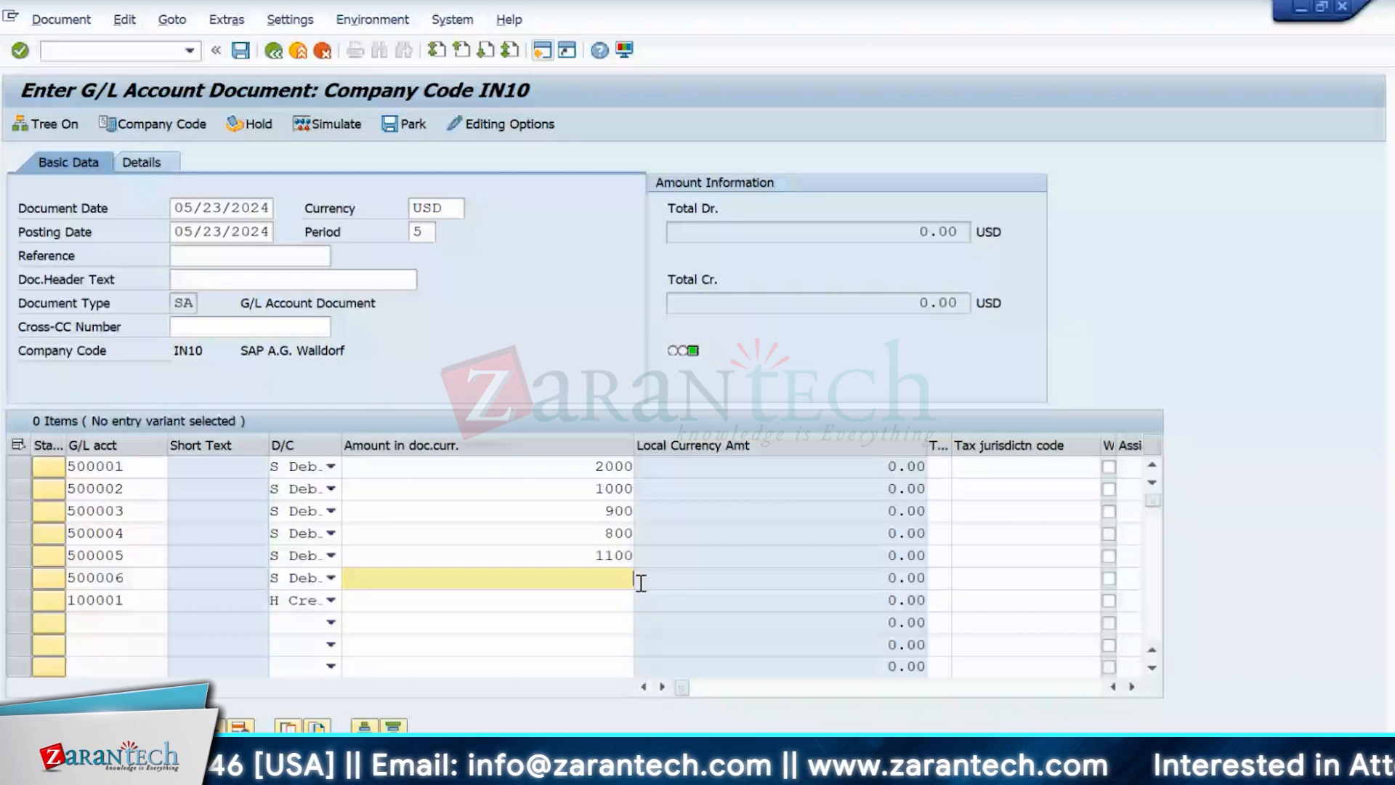
text(600)
click(619, 600)
text(*)
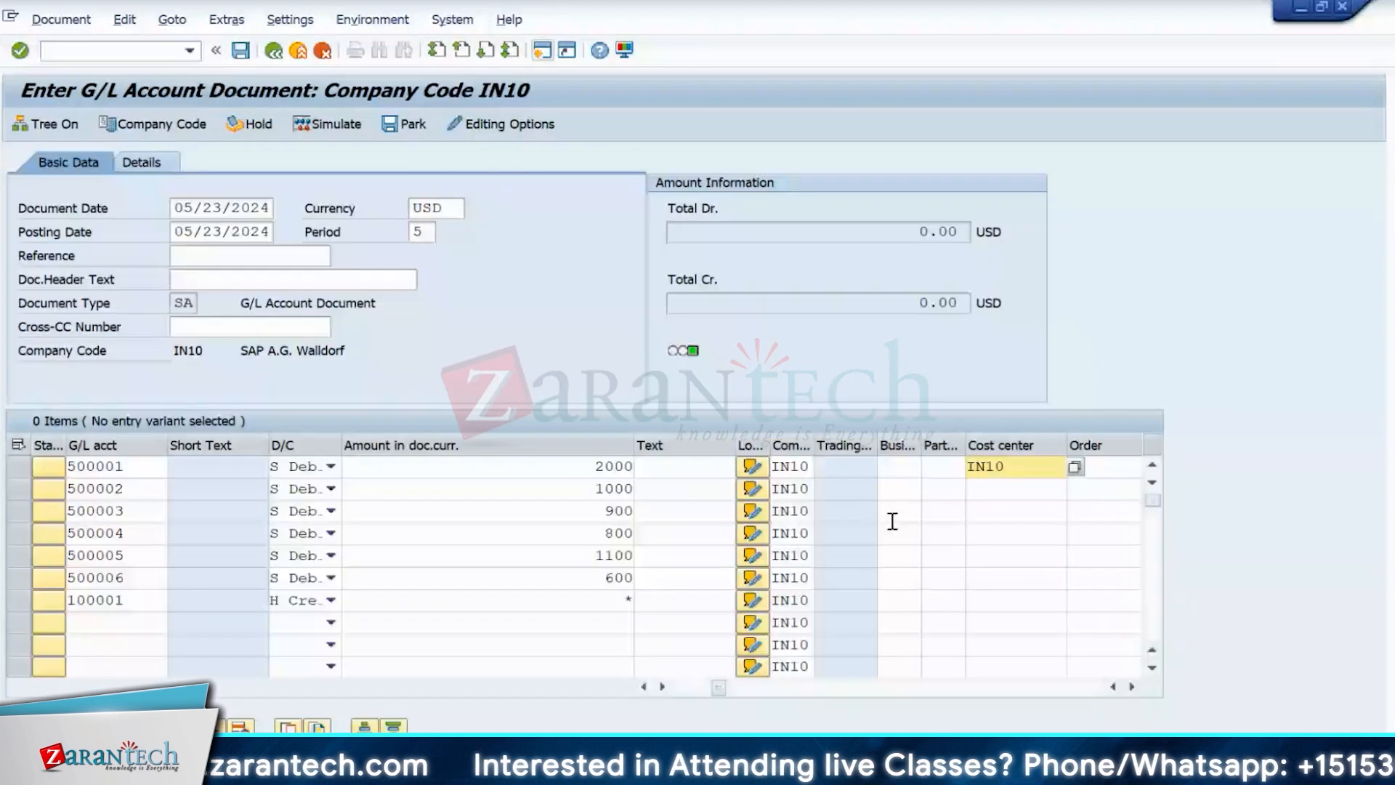
- Assign cost center IN10FIN to the six debit lines, and complete the value date of credit line 100001 to post the document
text(fin)
click(993, 488)
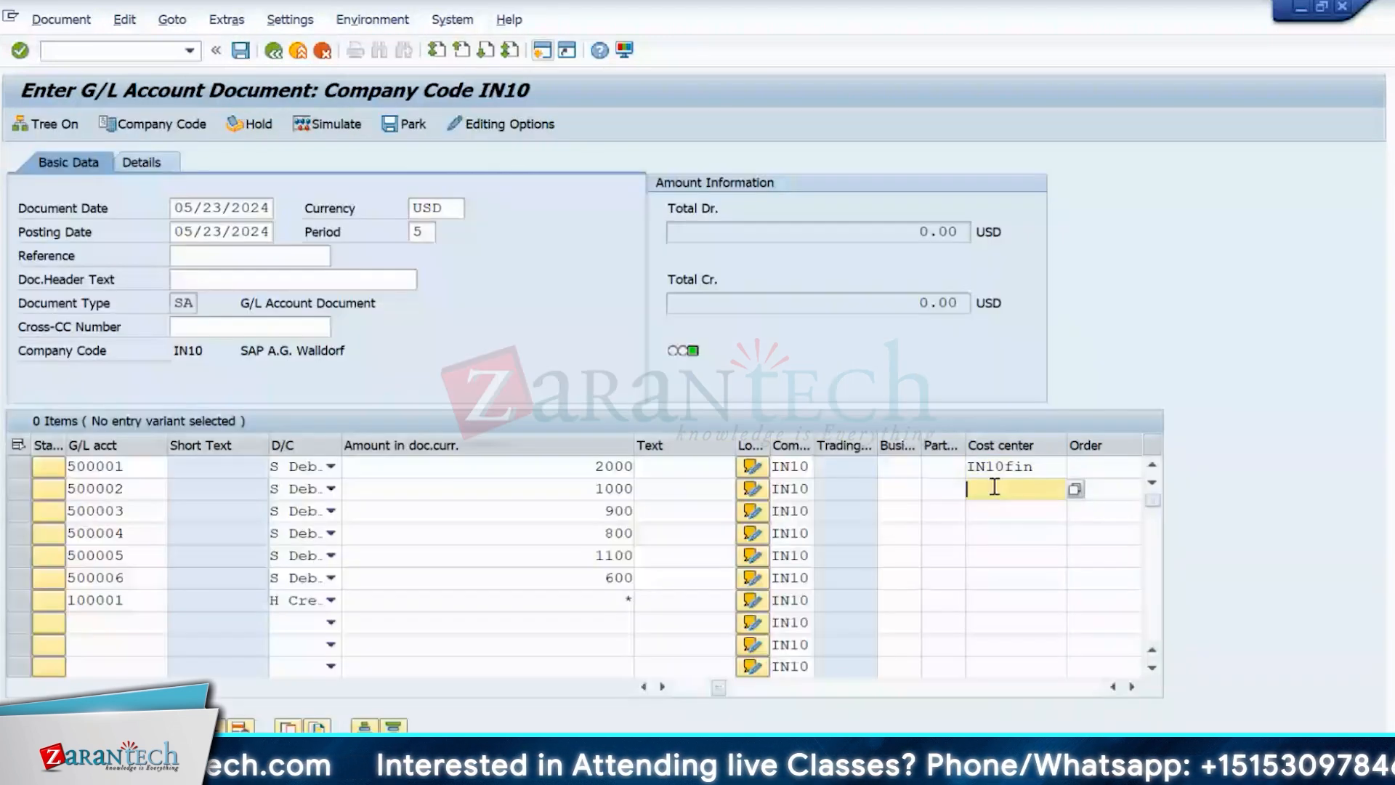
text(IN10fin)
key(Down)
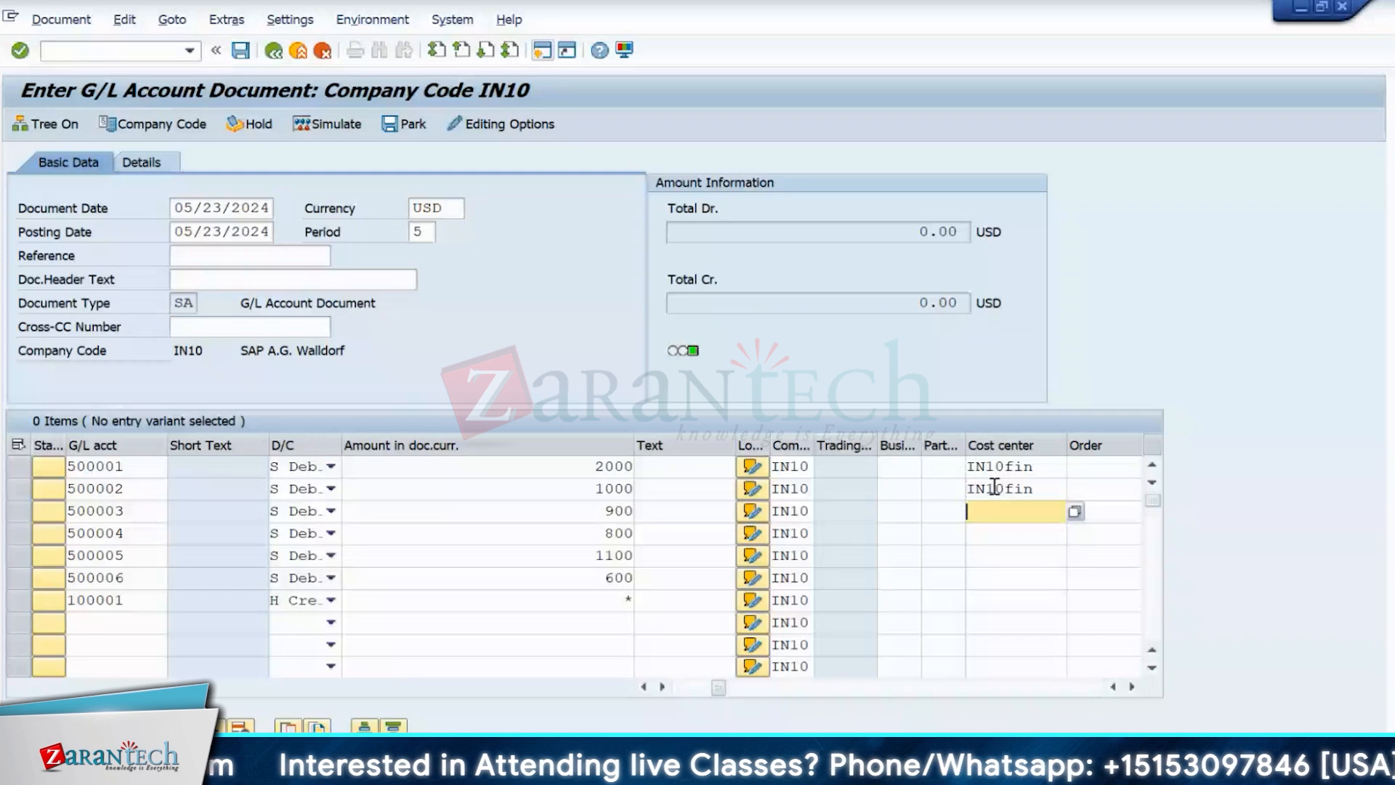
key(Return)
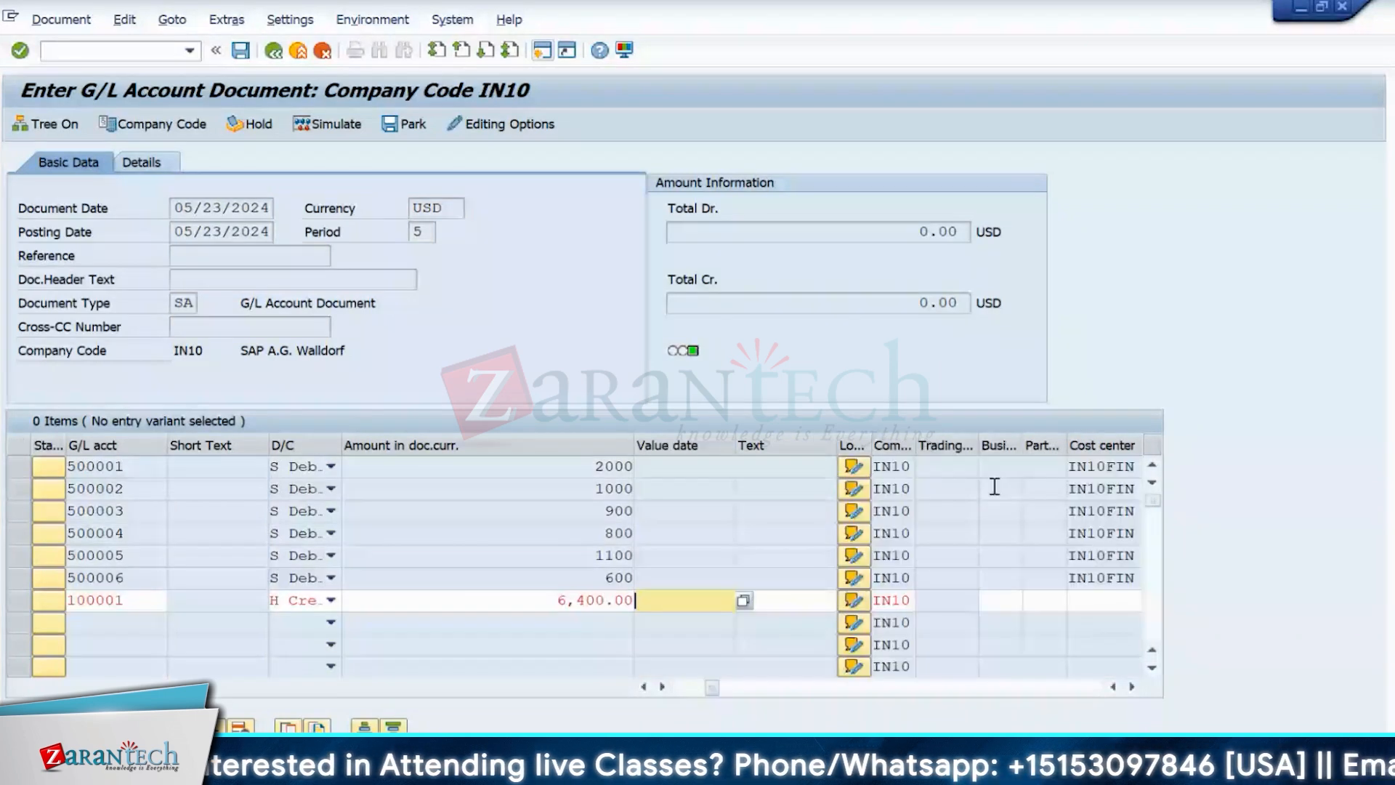
key(F4)
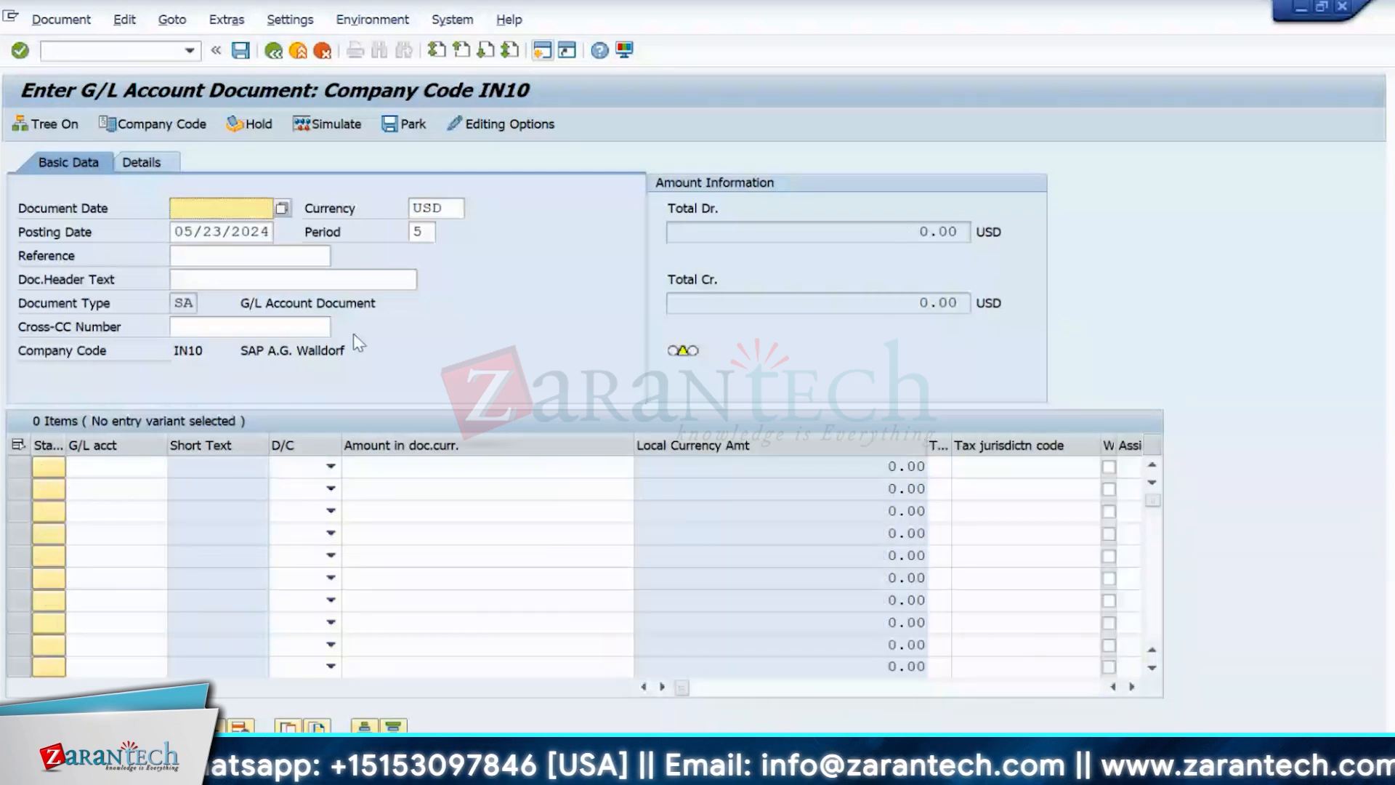
- Display the posted document's accounting documents, open its controlling document and expand the cost posting's line items
click(59, 52)
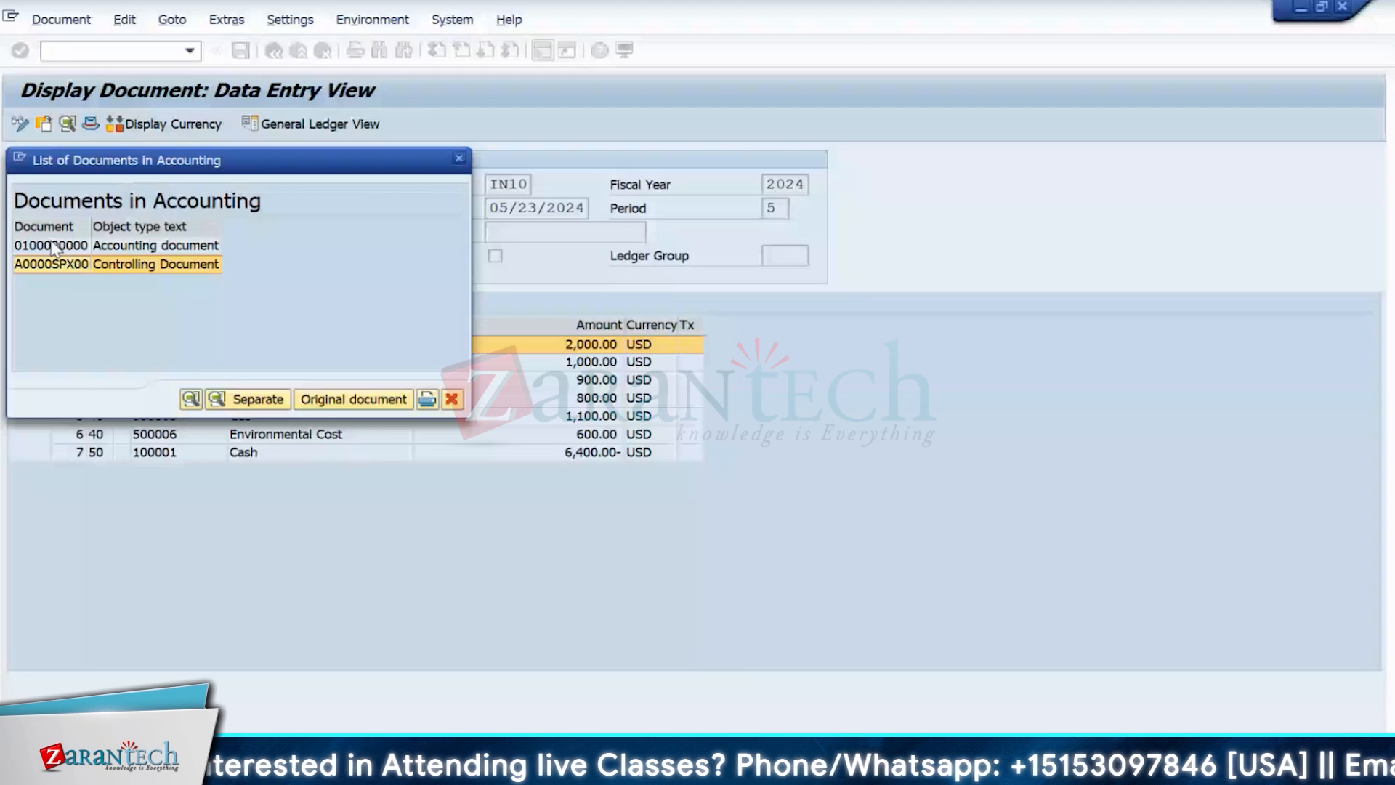
double_click(52, 266)
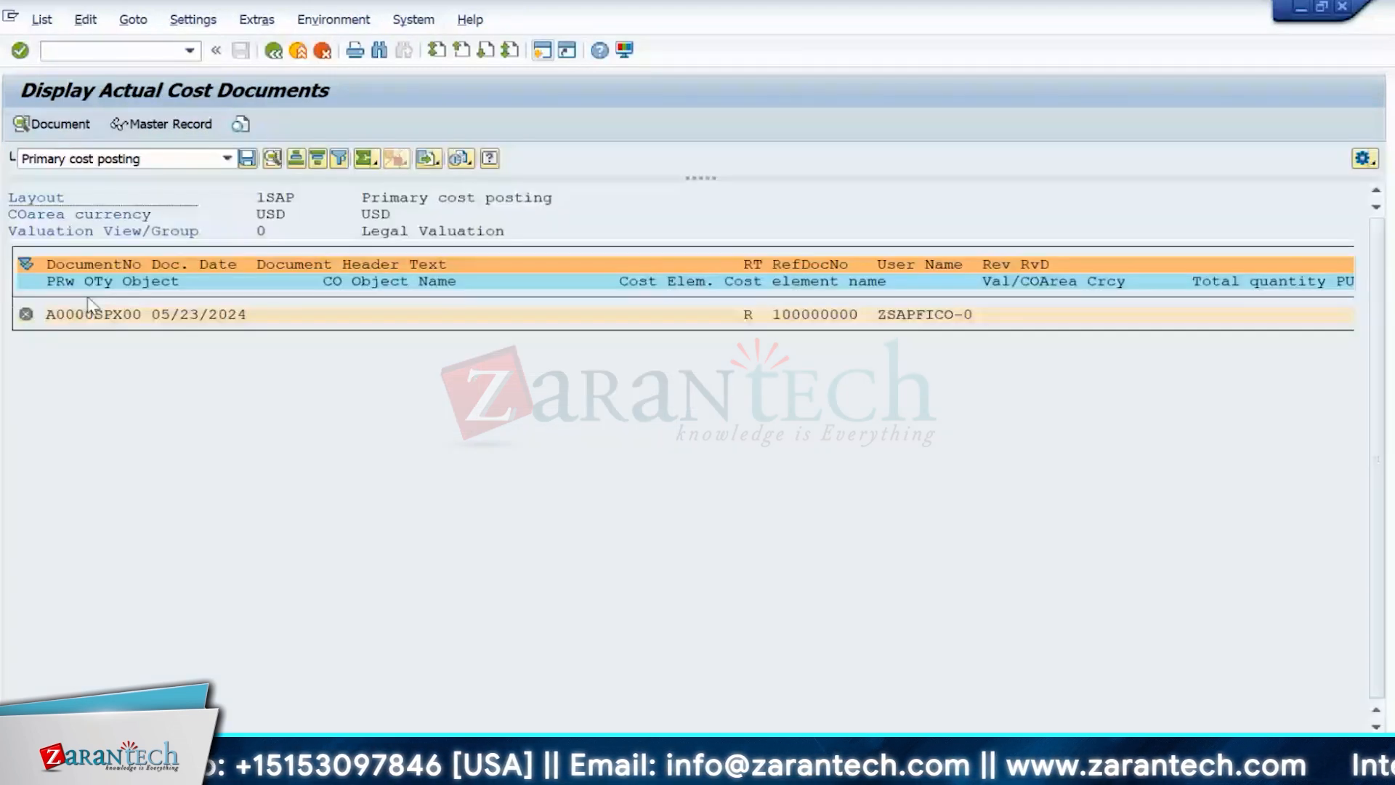
click(26, 314)
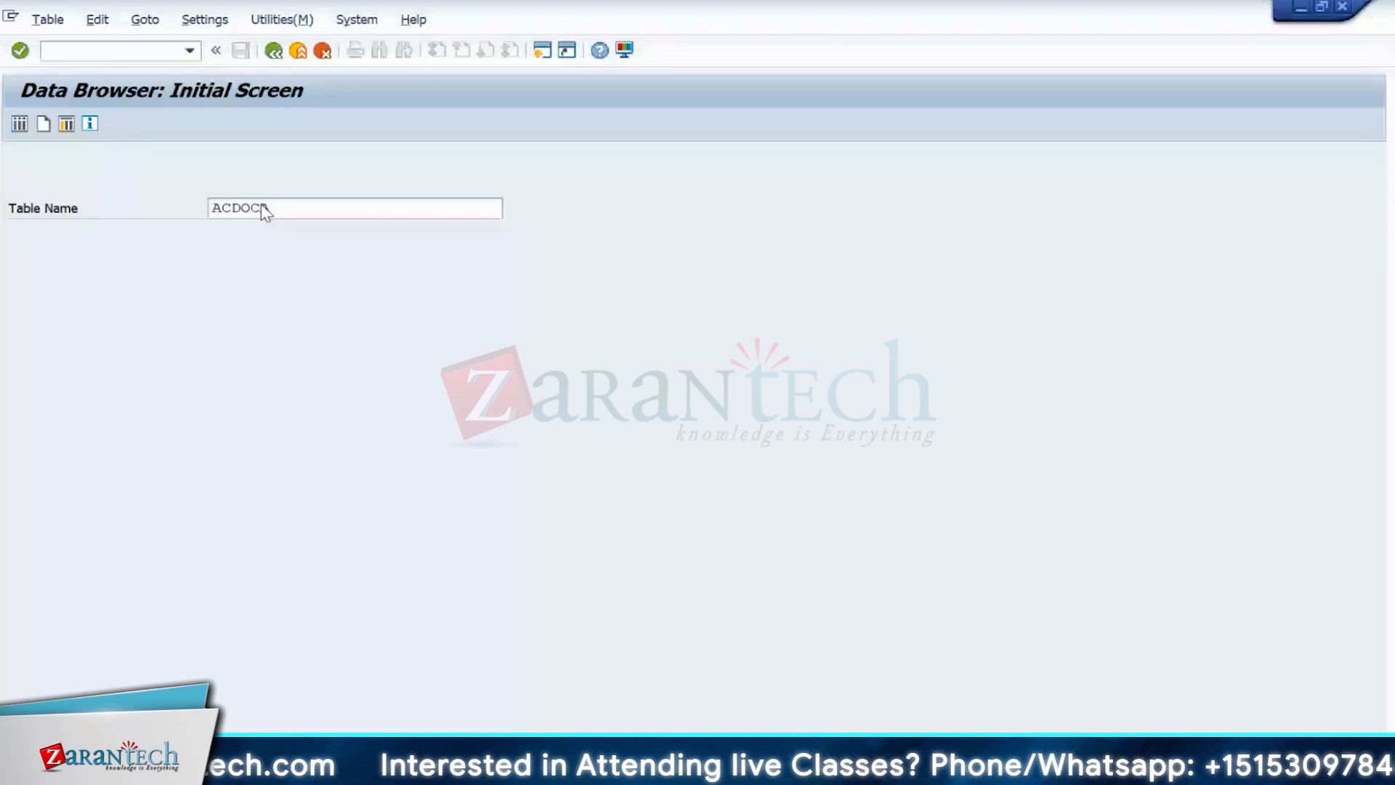
- Display the entries of table ACDOCA for company code IN10 in the Data Browser
key(Return)
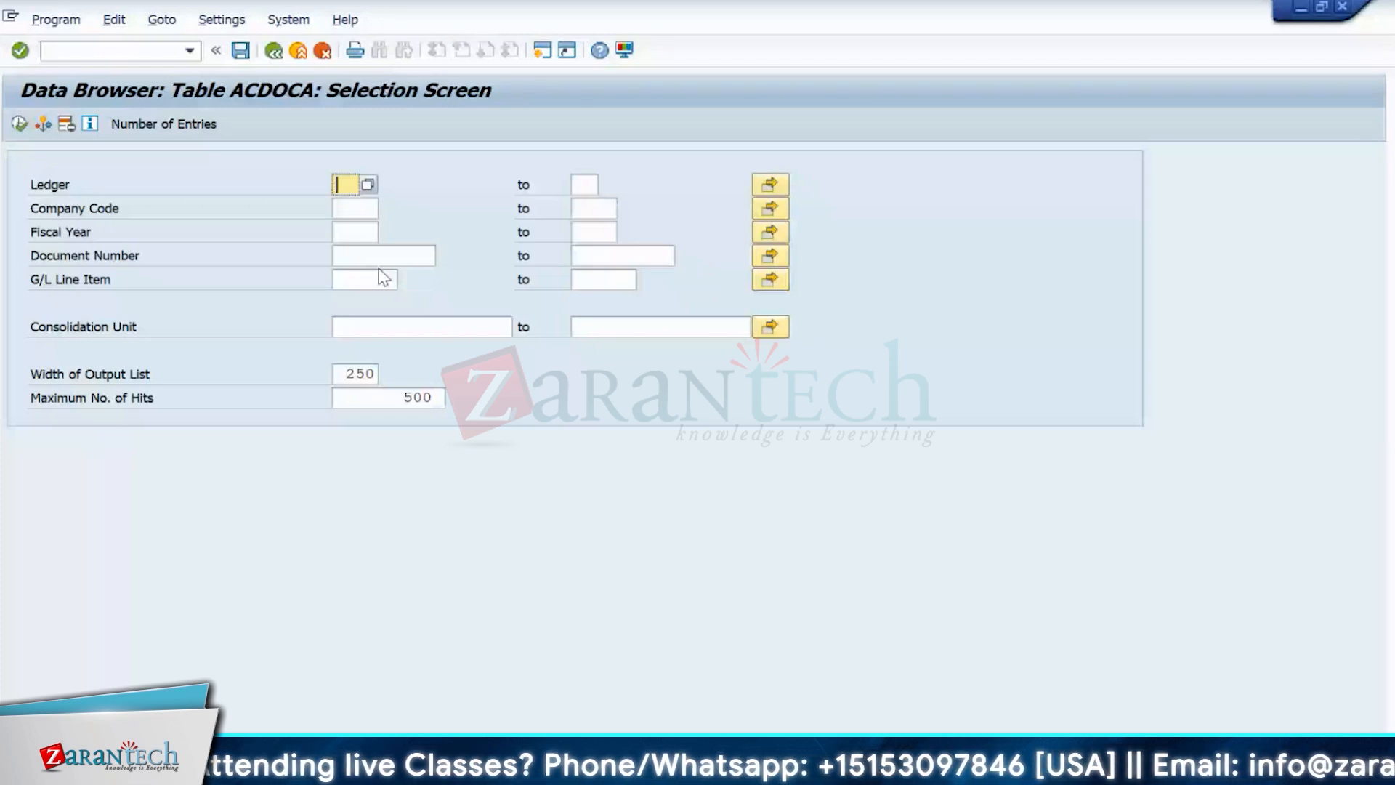
key(Down)
text(in10)
key(F8)
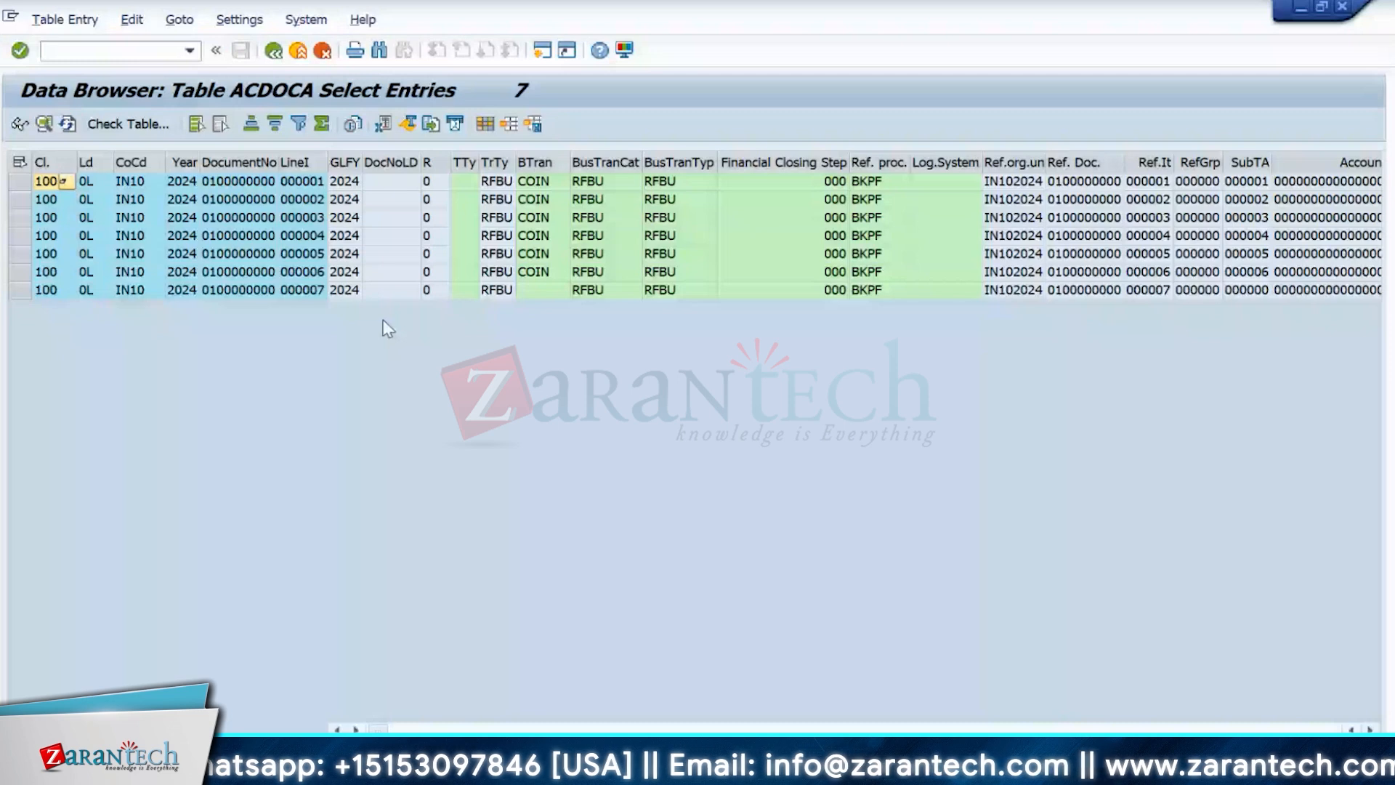
- Examine the ledger, account, cost center and amount columns of the ACDOCA line items
click(87, 271)
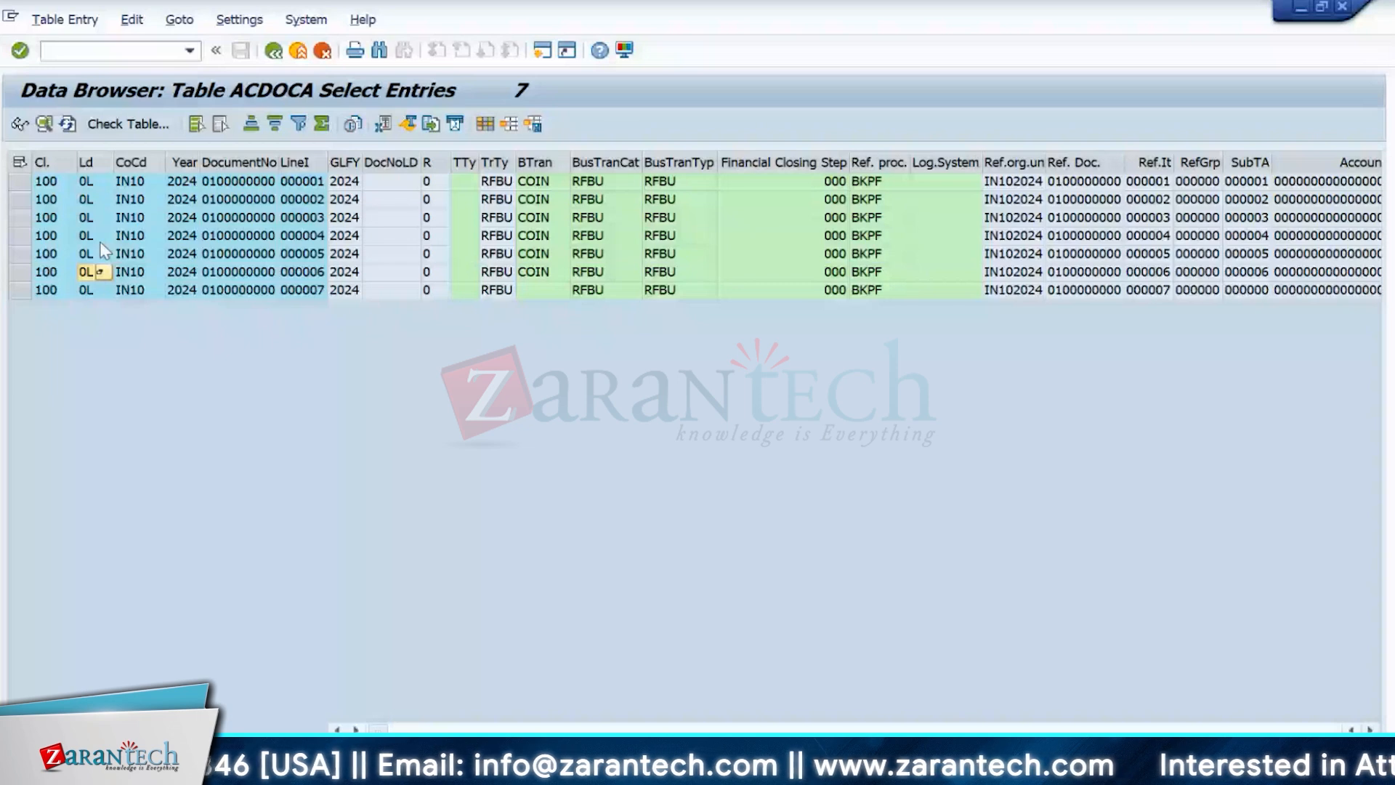
click(366, 209)
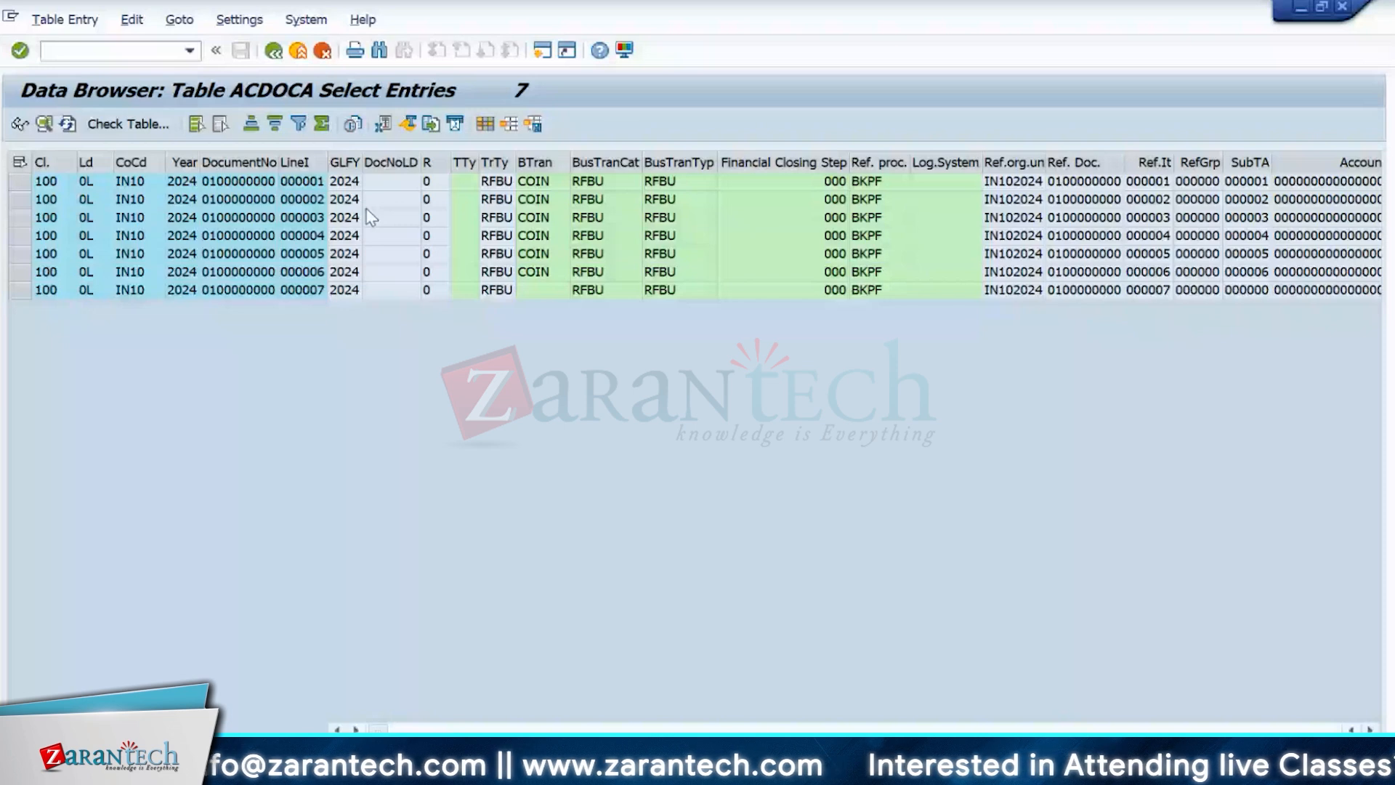
double_click(563, 205)
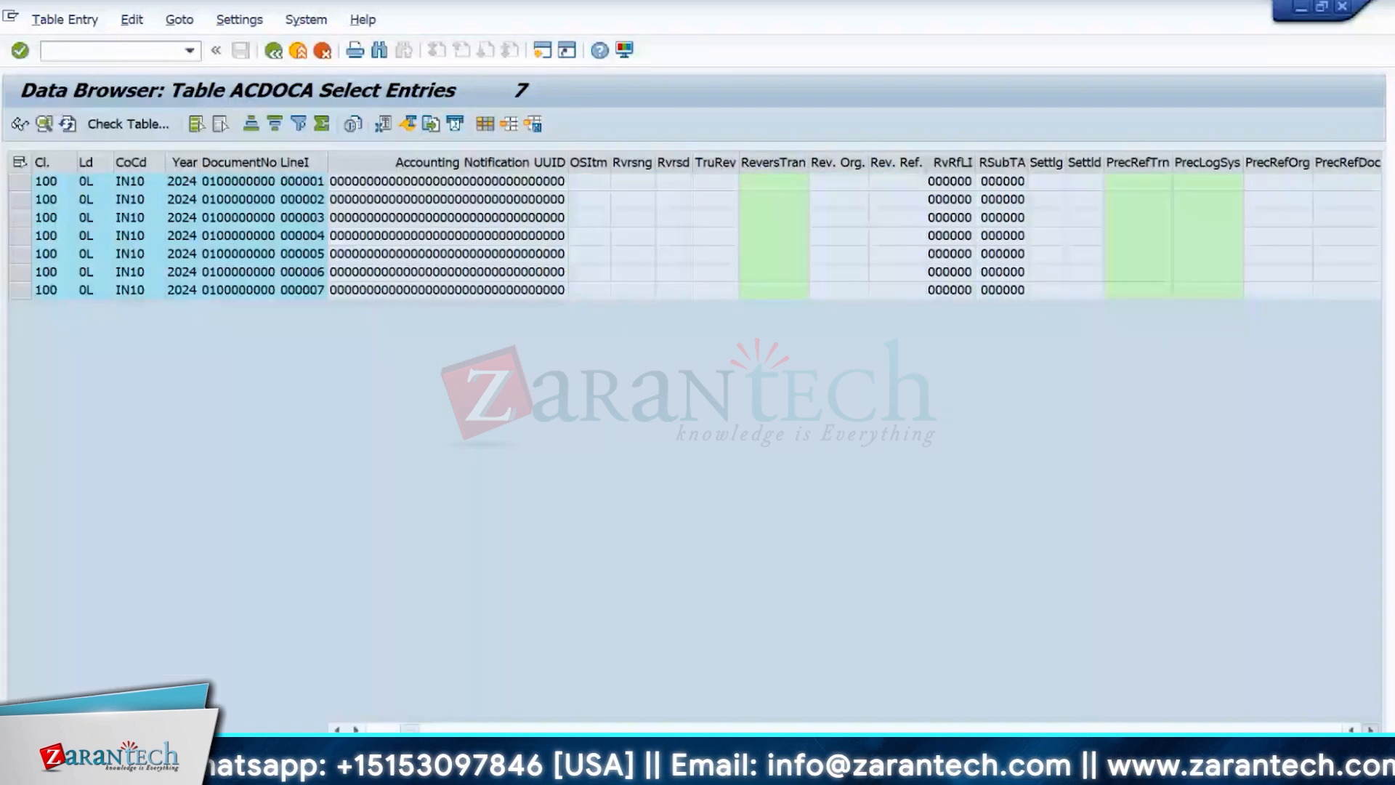
drag(410, 729, 464, 729)
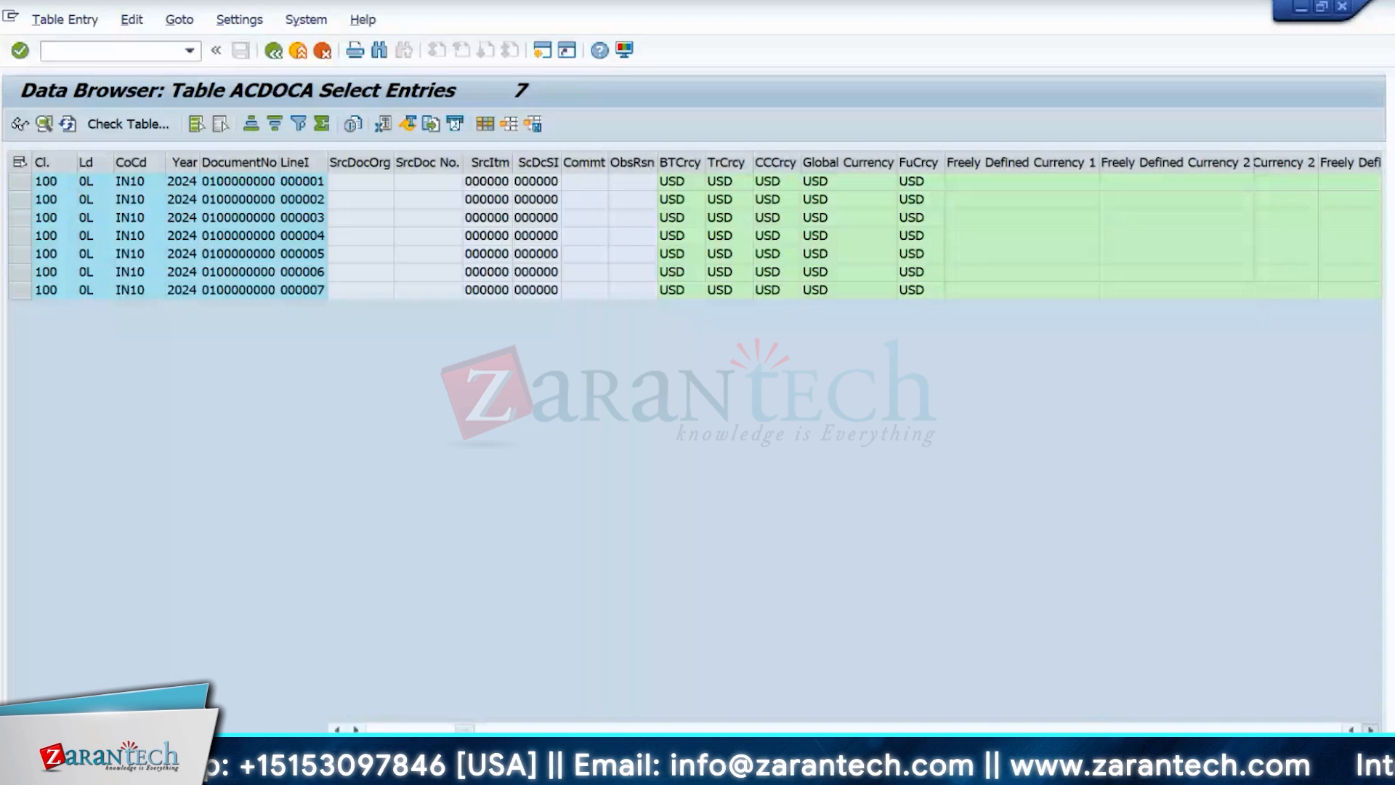
click(1370, 728)
click(1370, 729)
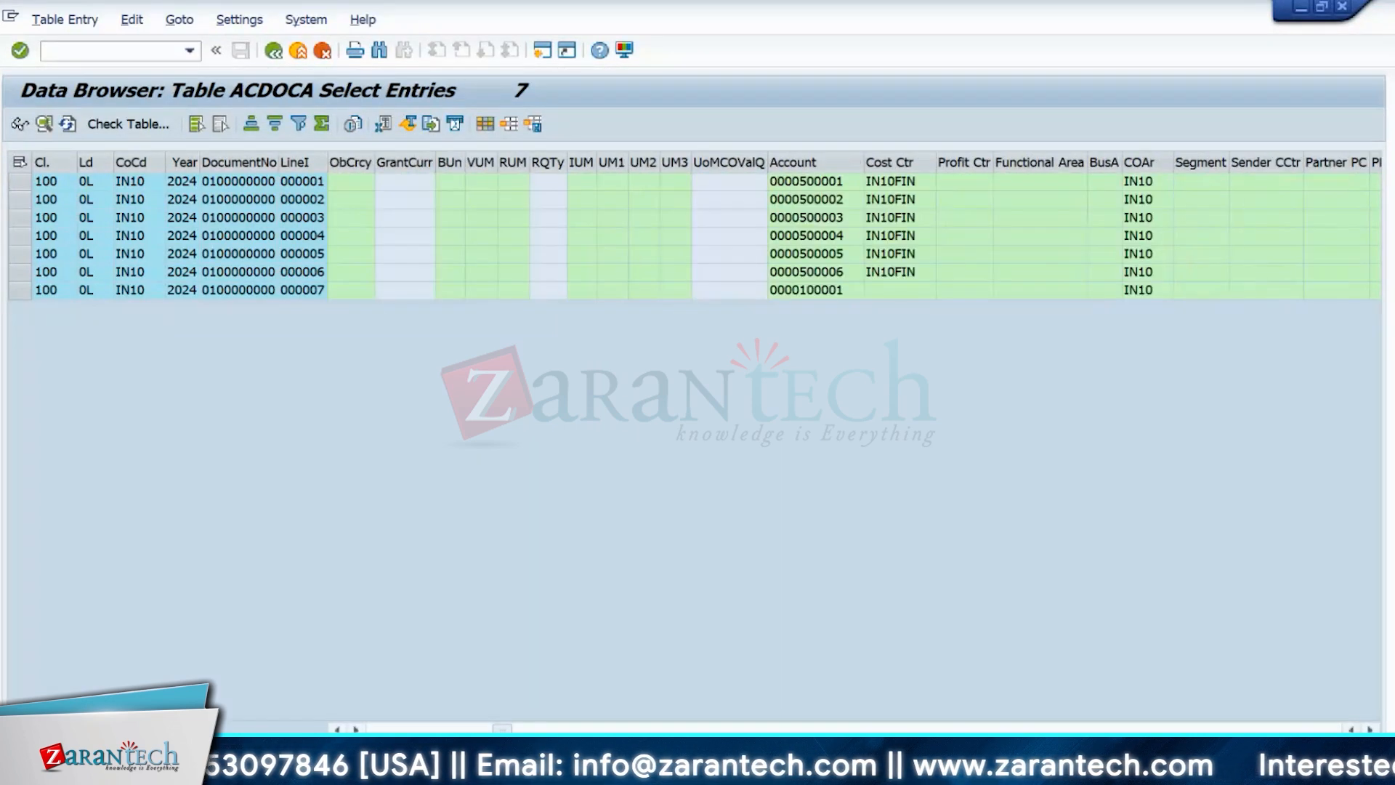
click(795, 183)
click(902, 205)
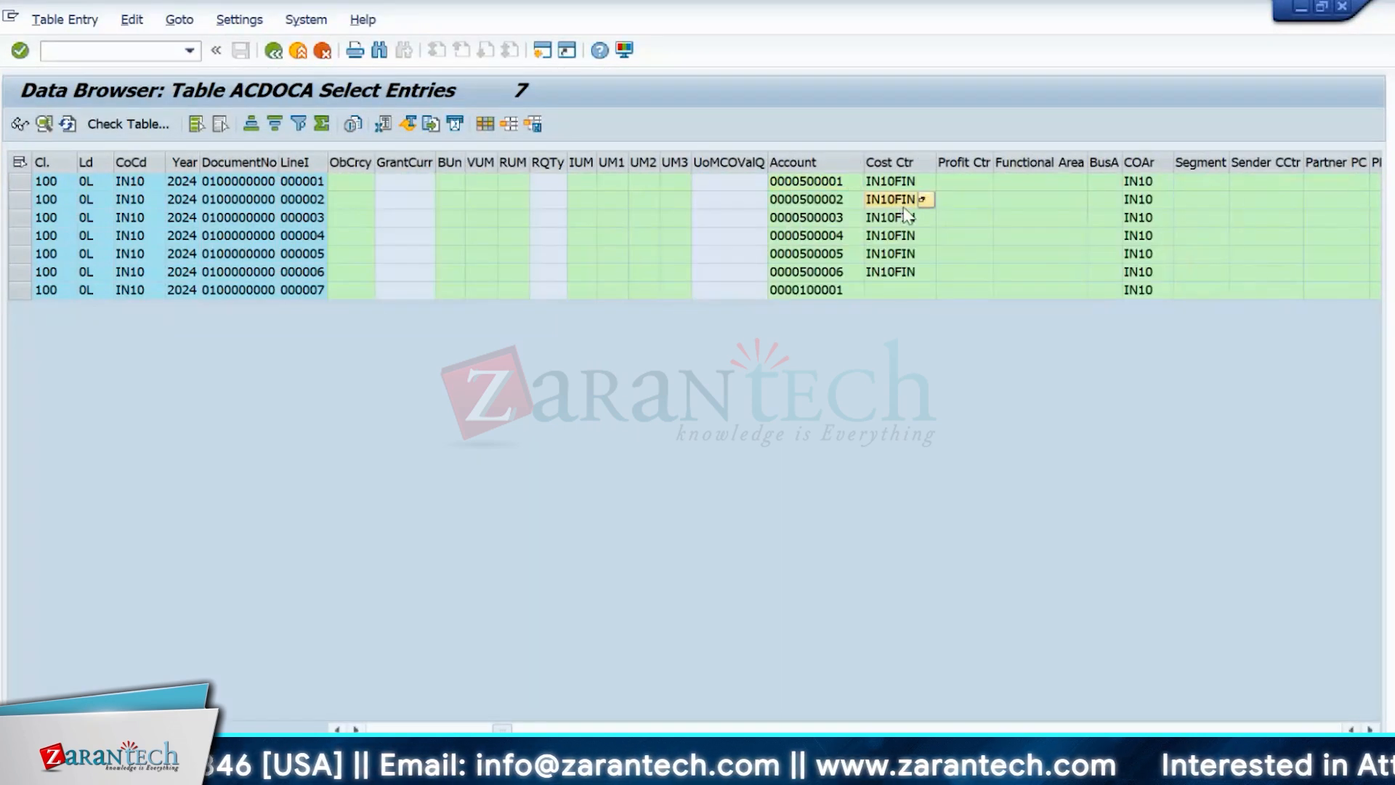
click(804, 291)
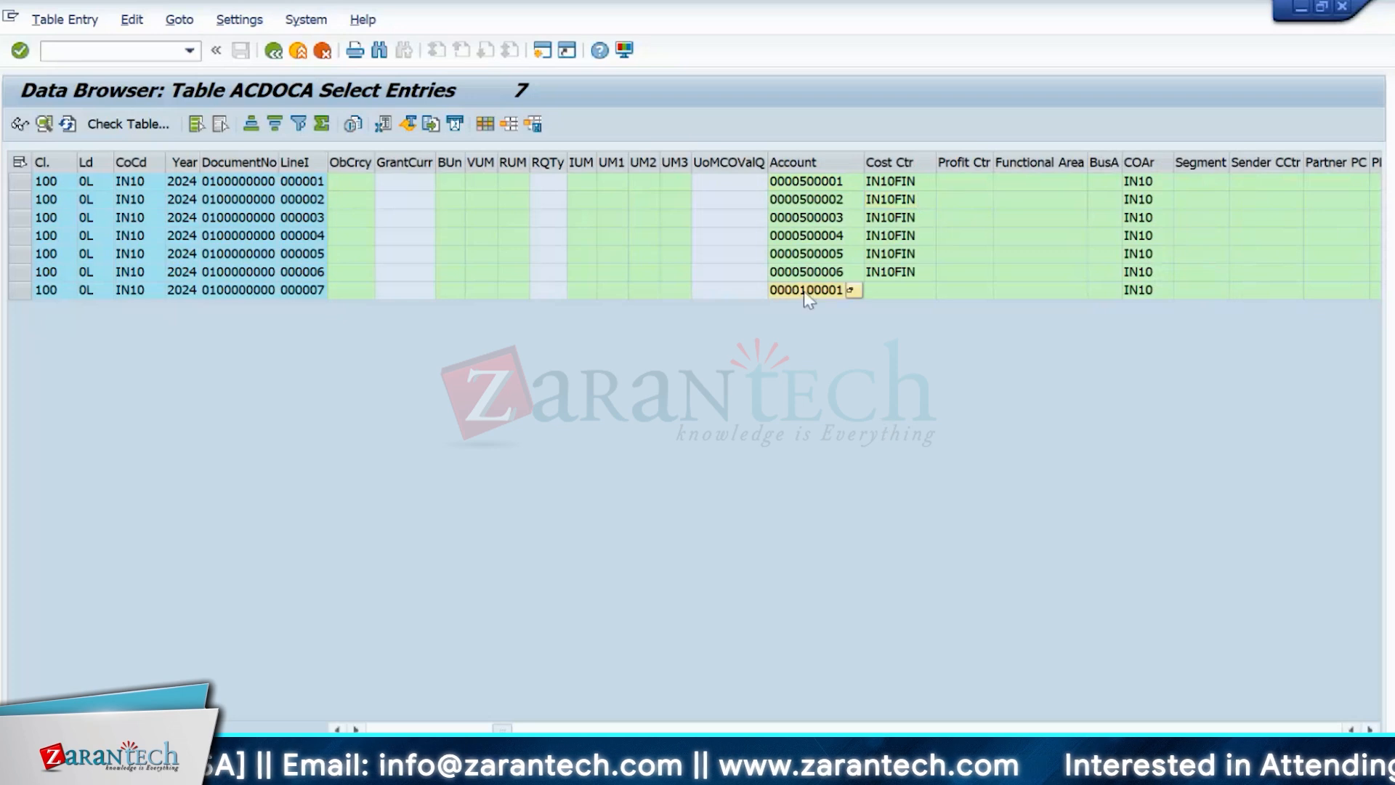
click(1370, 728)
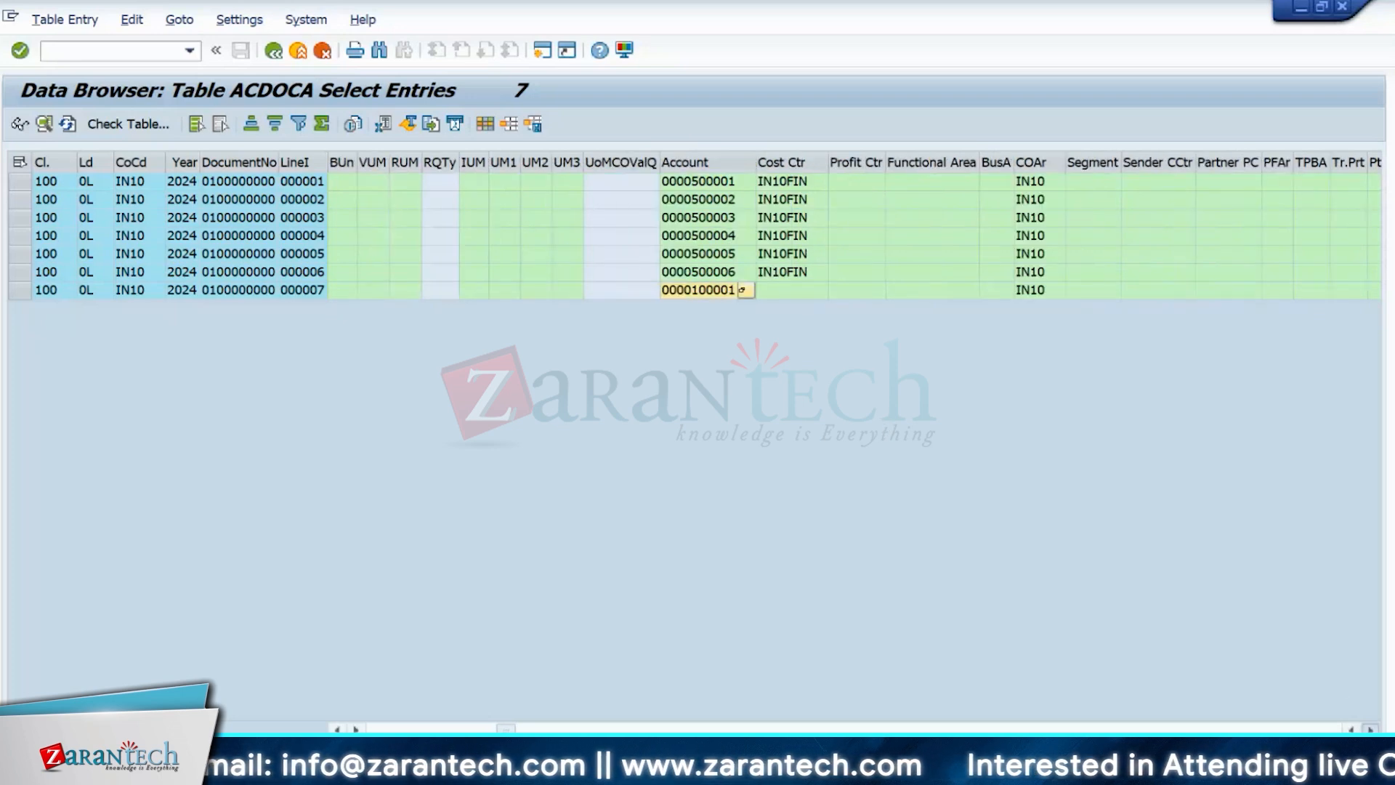
click(1370, 729)
click(1370, 728)
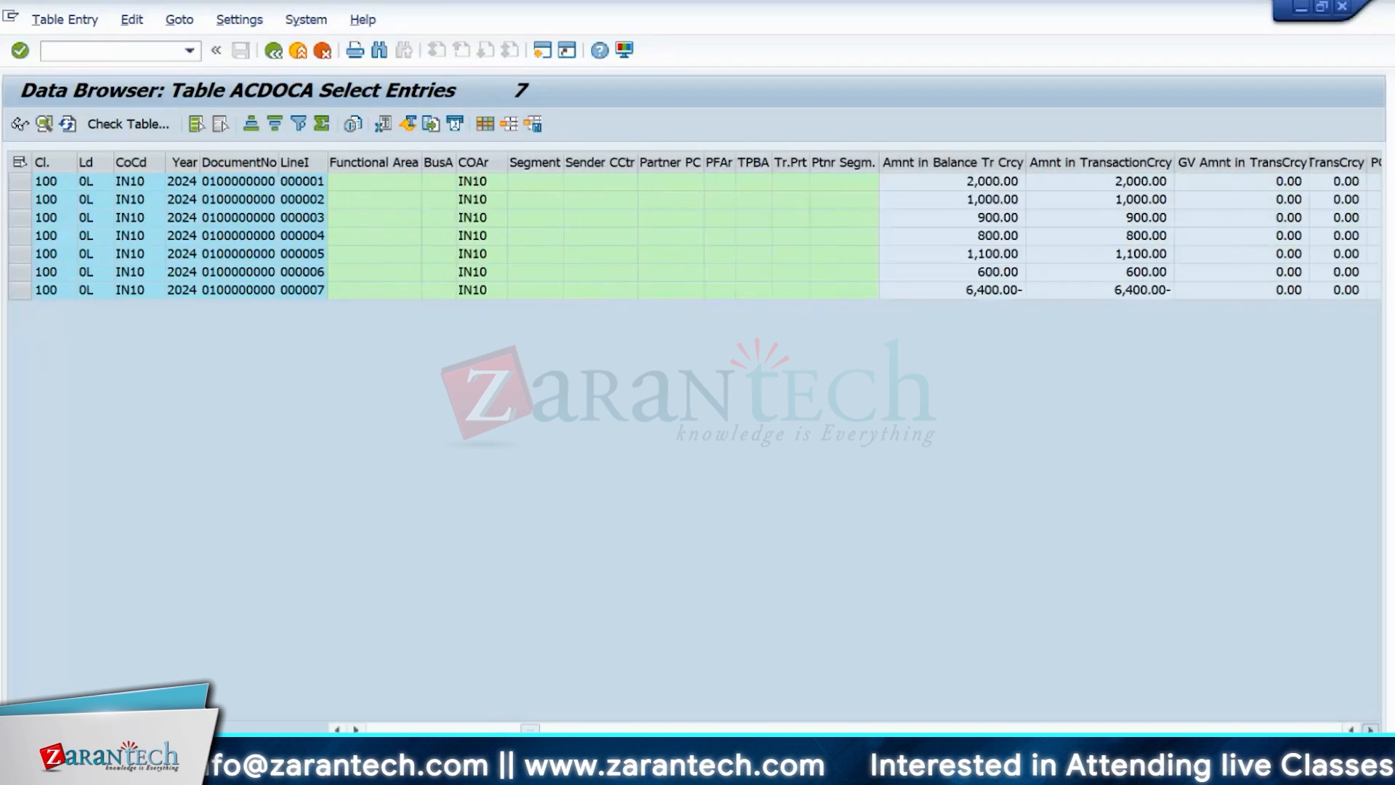
click(1370, 729)
click(849, 287)
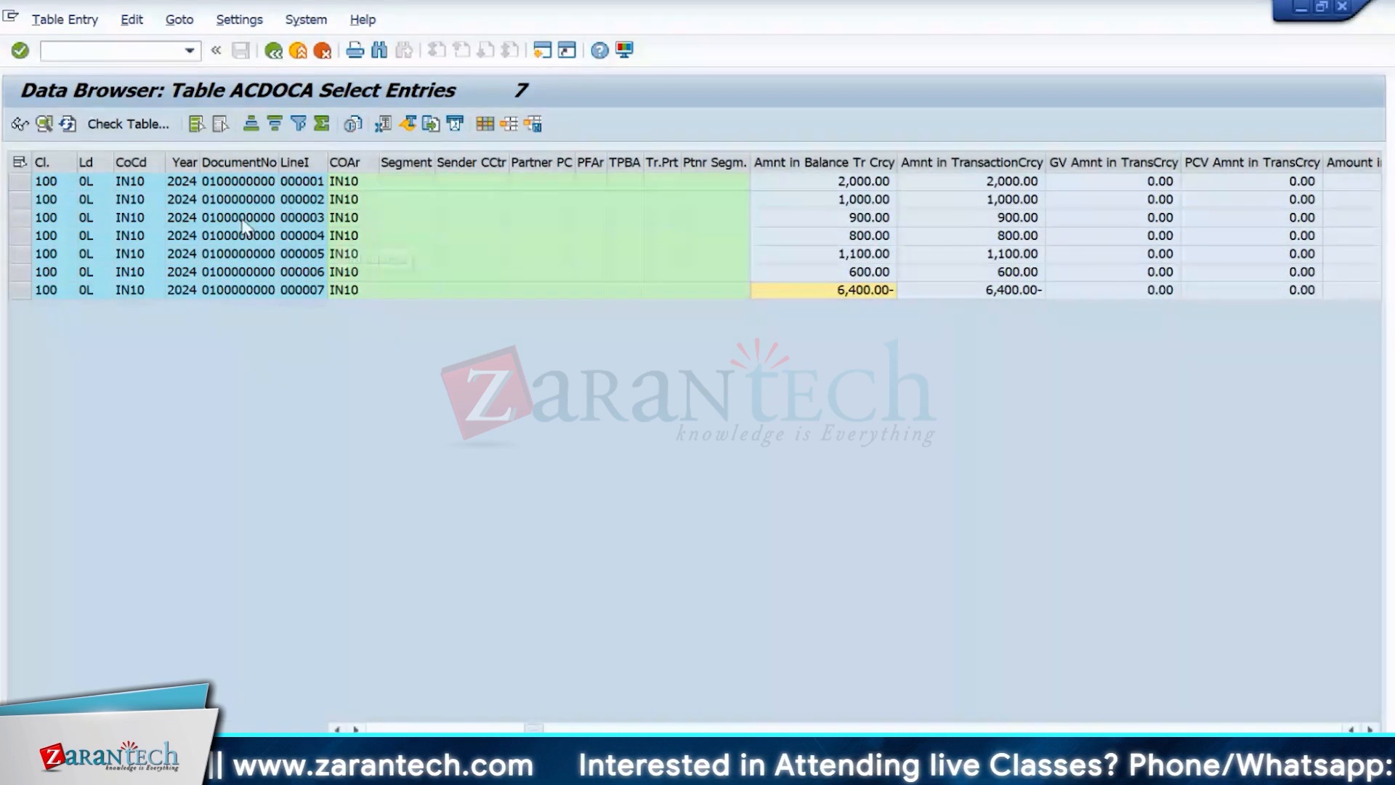
- List the BSEG table entries for company code IN10 and the posted document's number, using the preselected selection fields
click(238, 182)
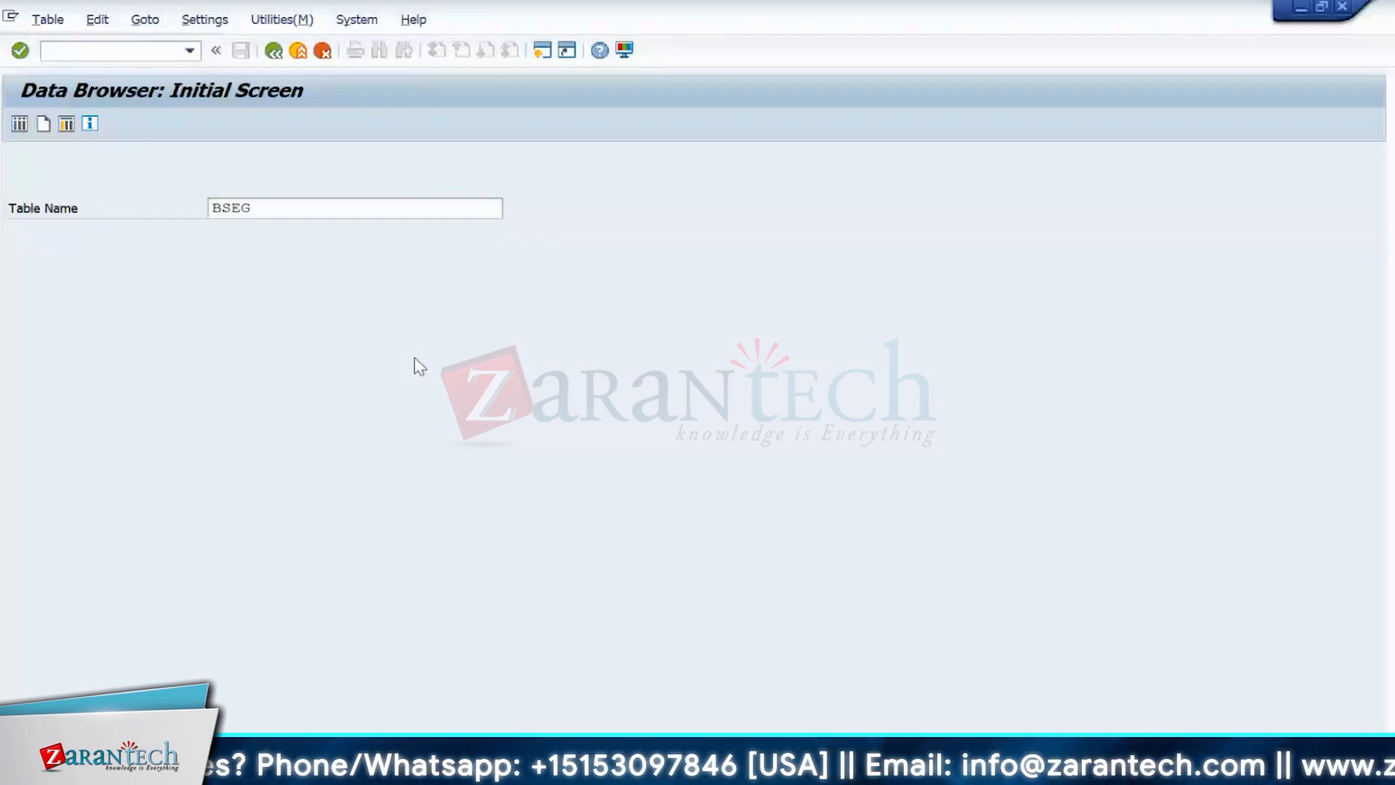
click(935, 685)
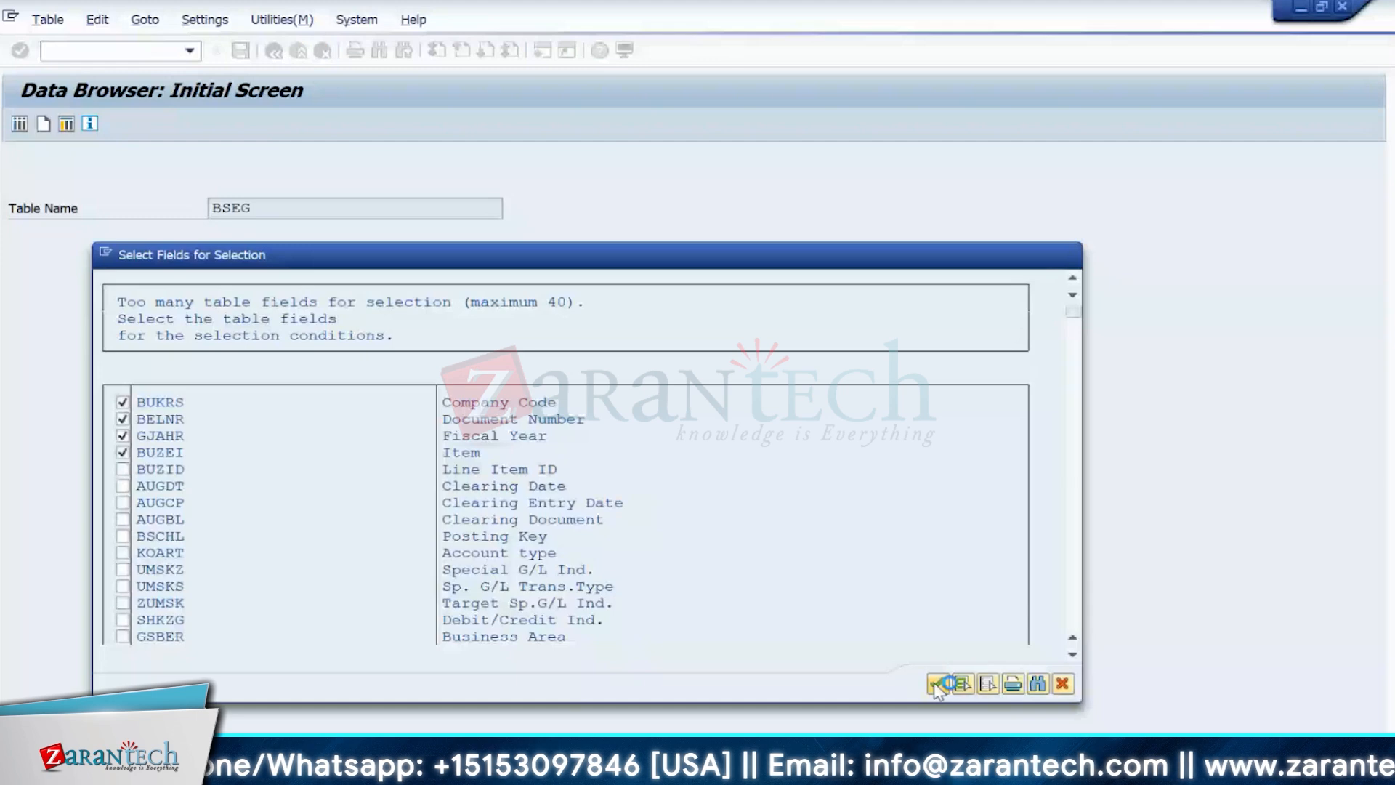
click(364, 209)
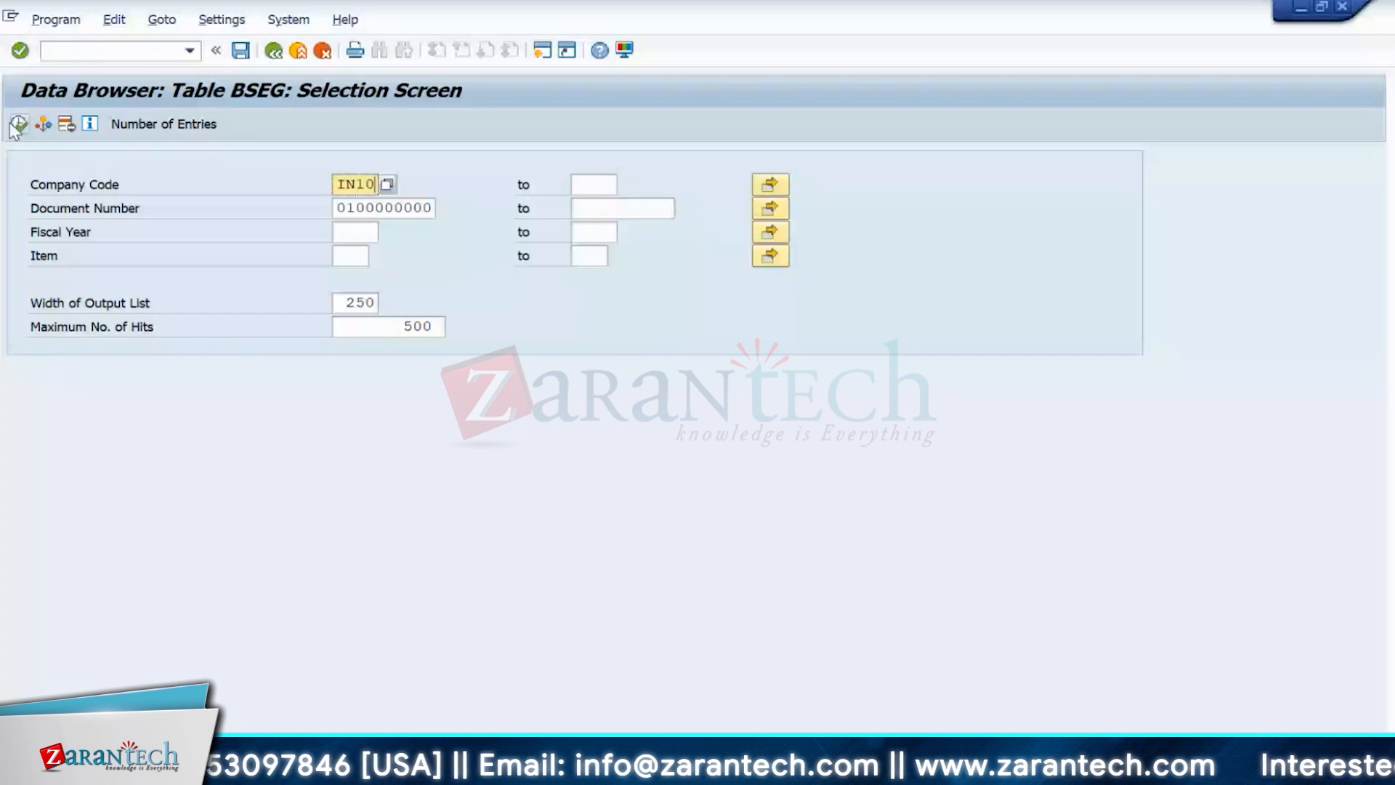
click(18, 125)
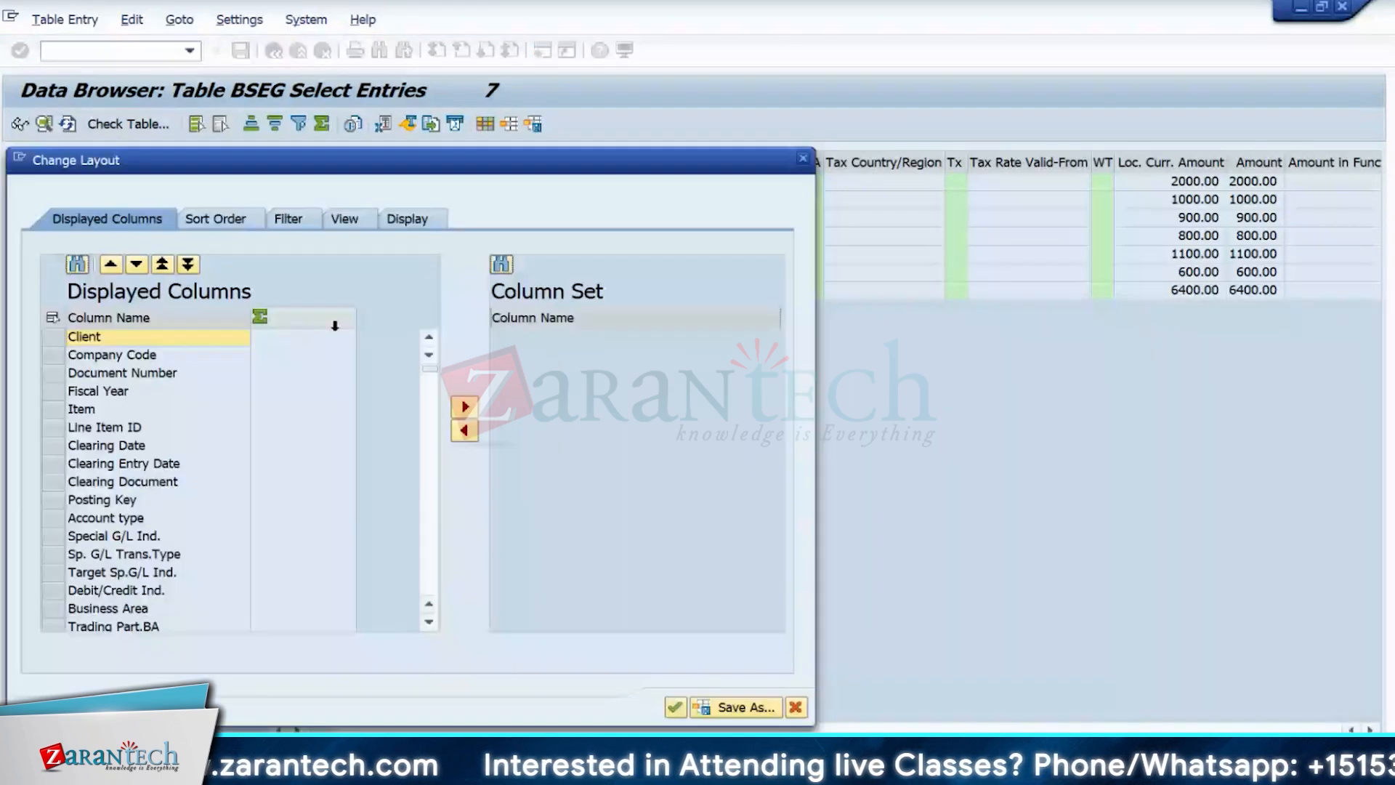
- Find the Cost Center column in the BSEG layout, and move it to the start of the displayed columns
key(ctrl+f)
text(c)
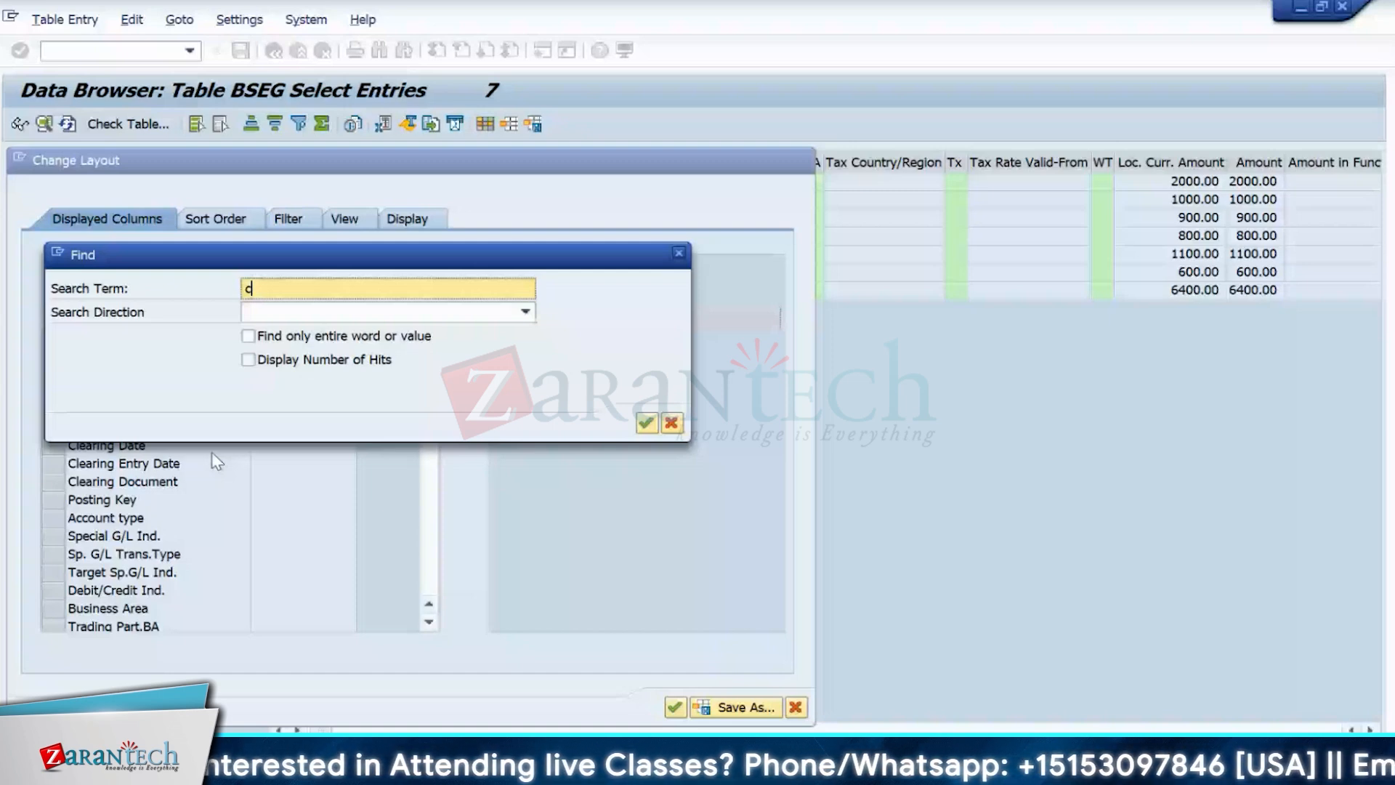
key(Return)
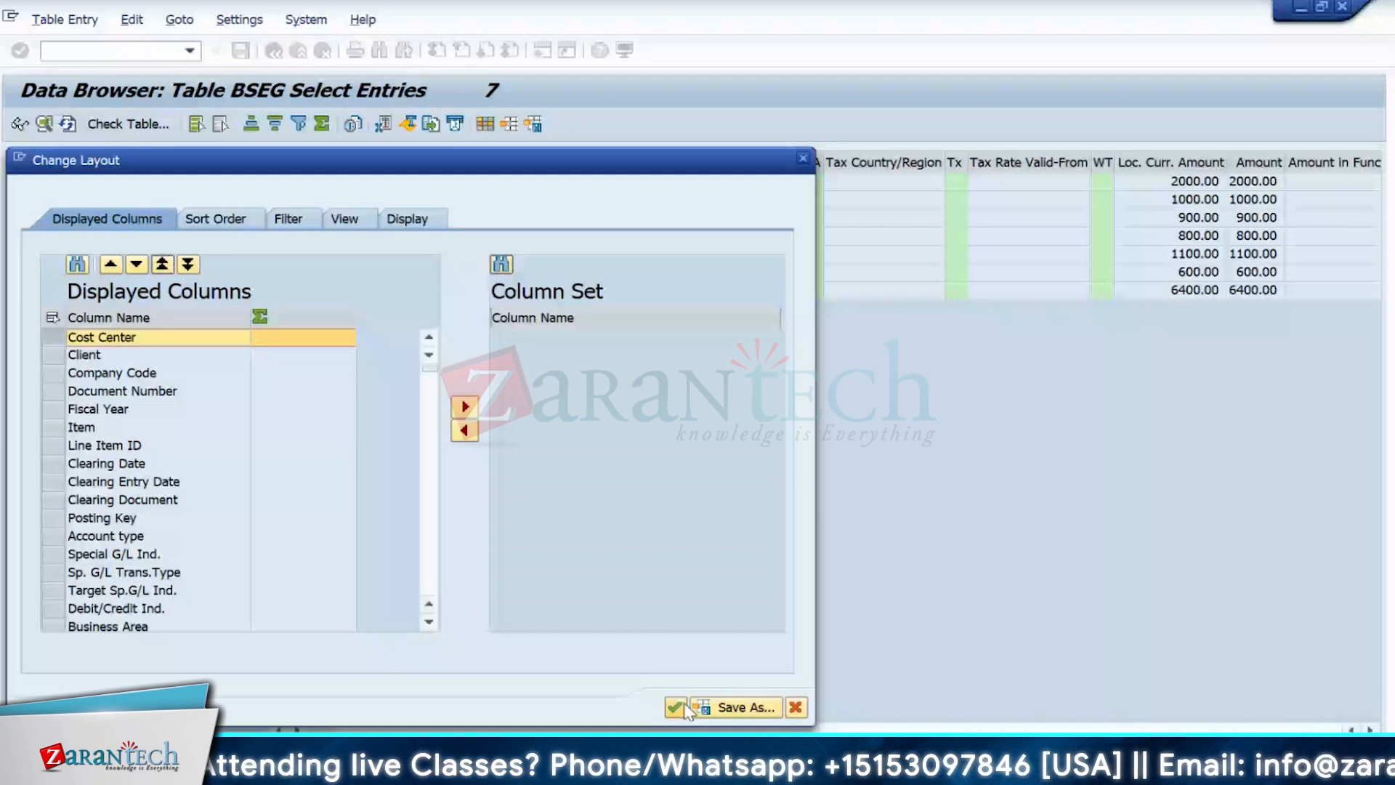
click(674, 707)
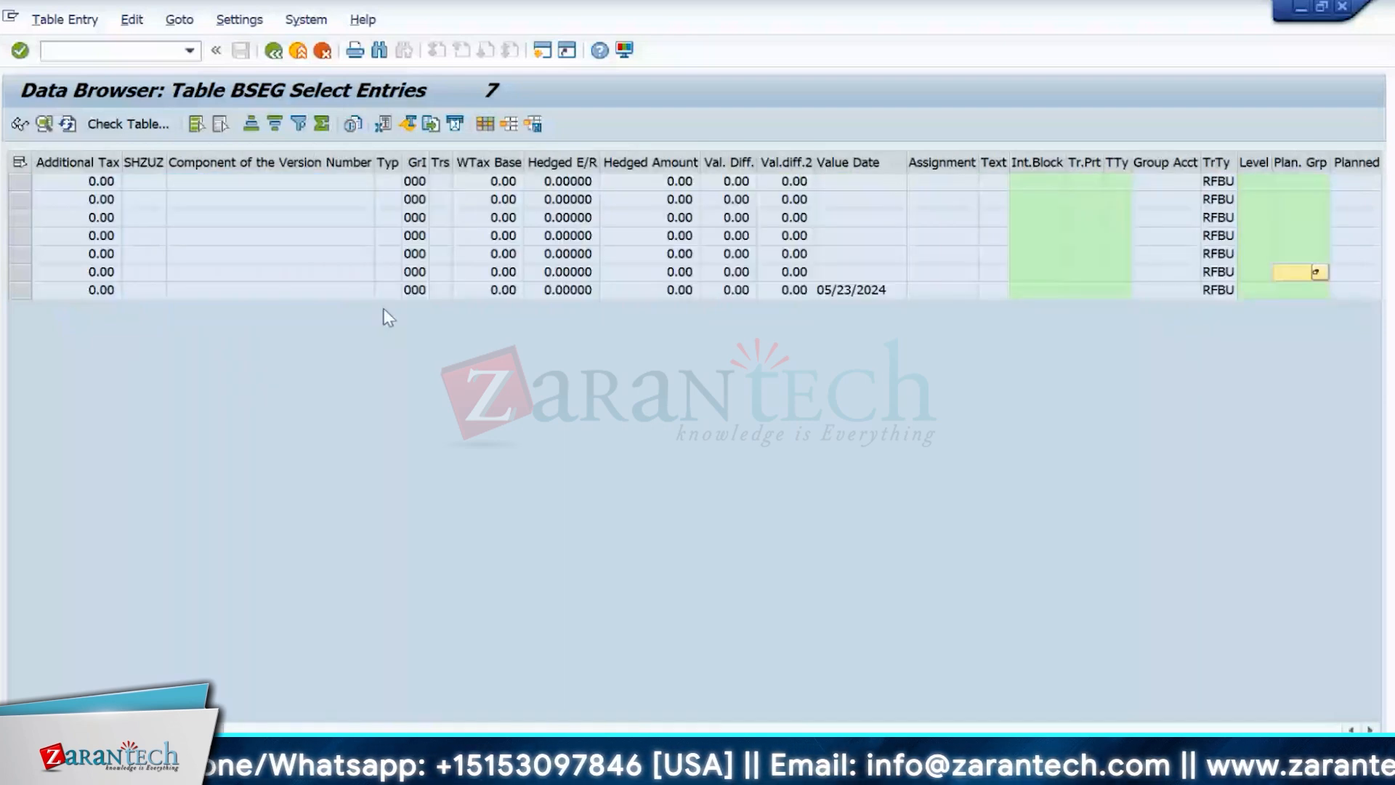
- Look through the remaining columns of the BSEG line items and return to the table's selection screen
key(Right)
key(Right)
key(Right)
key(Right)
key(Right)
key(Right)
key(Right)
key(Right)
key(Right)
key(Right)
key(Right)
key(Right)
key(Right)
key(Right)
key(Right)
key(Right)
key(Right)
key(Right)
key(Right)
key(Right)
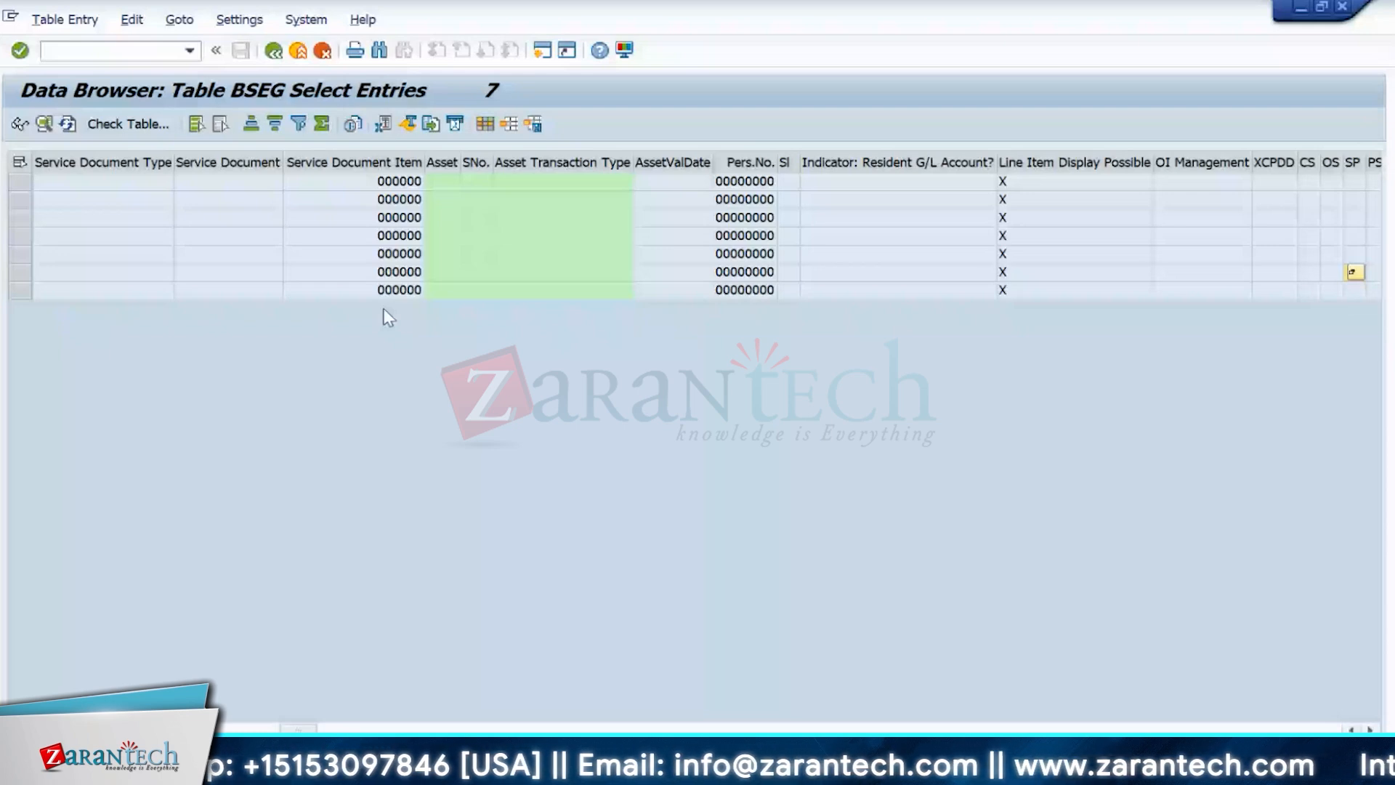
click(273, 51)
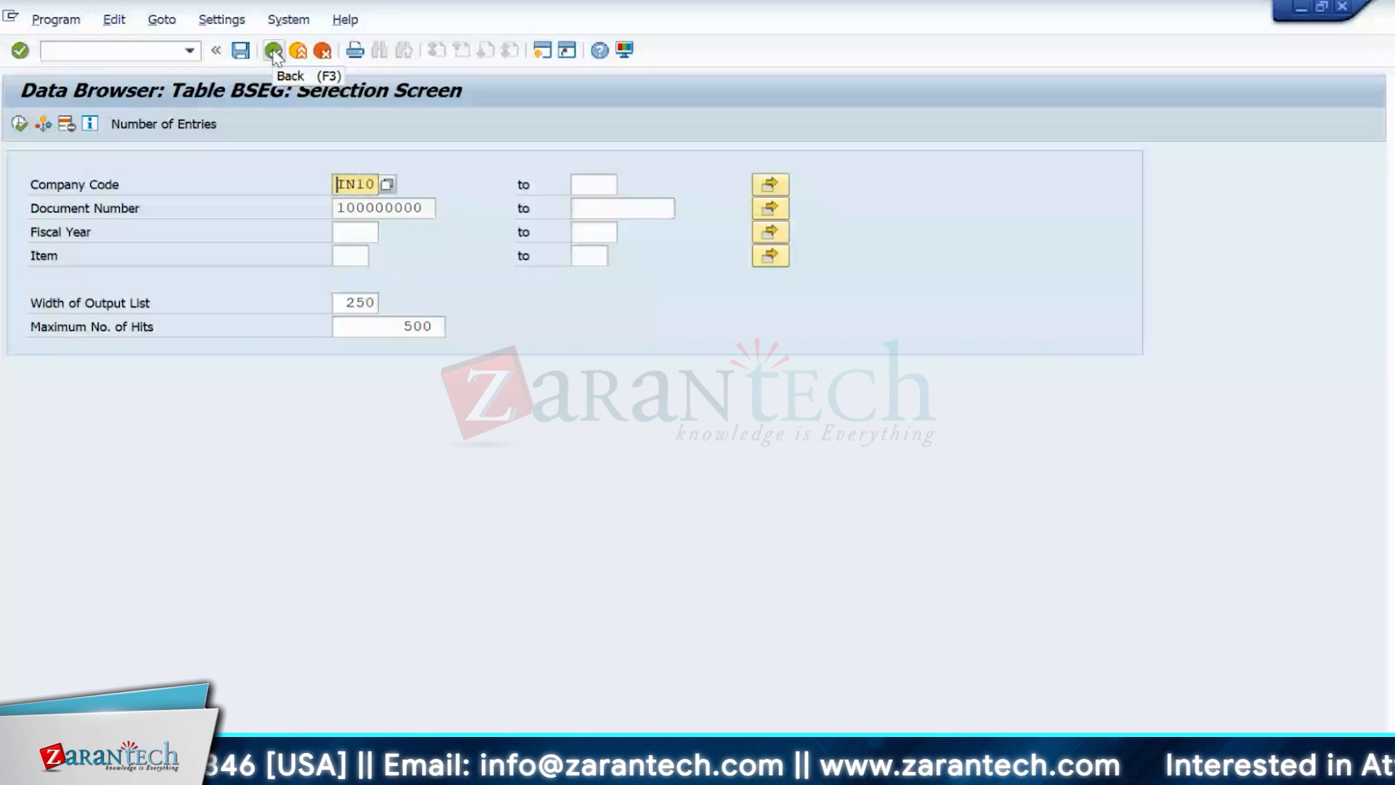
- Switch back to the ACDOCA entries and review their currency, reference and business transaction columns across all line items
key(alt+Tab)
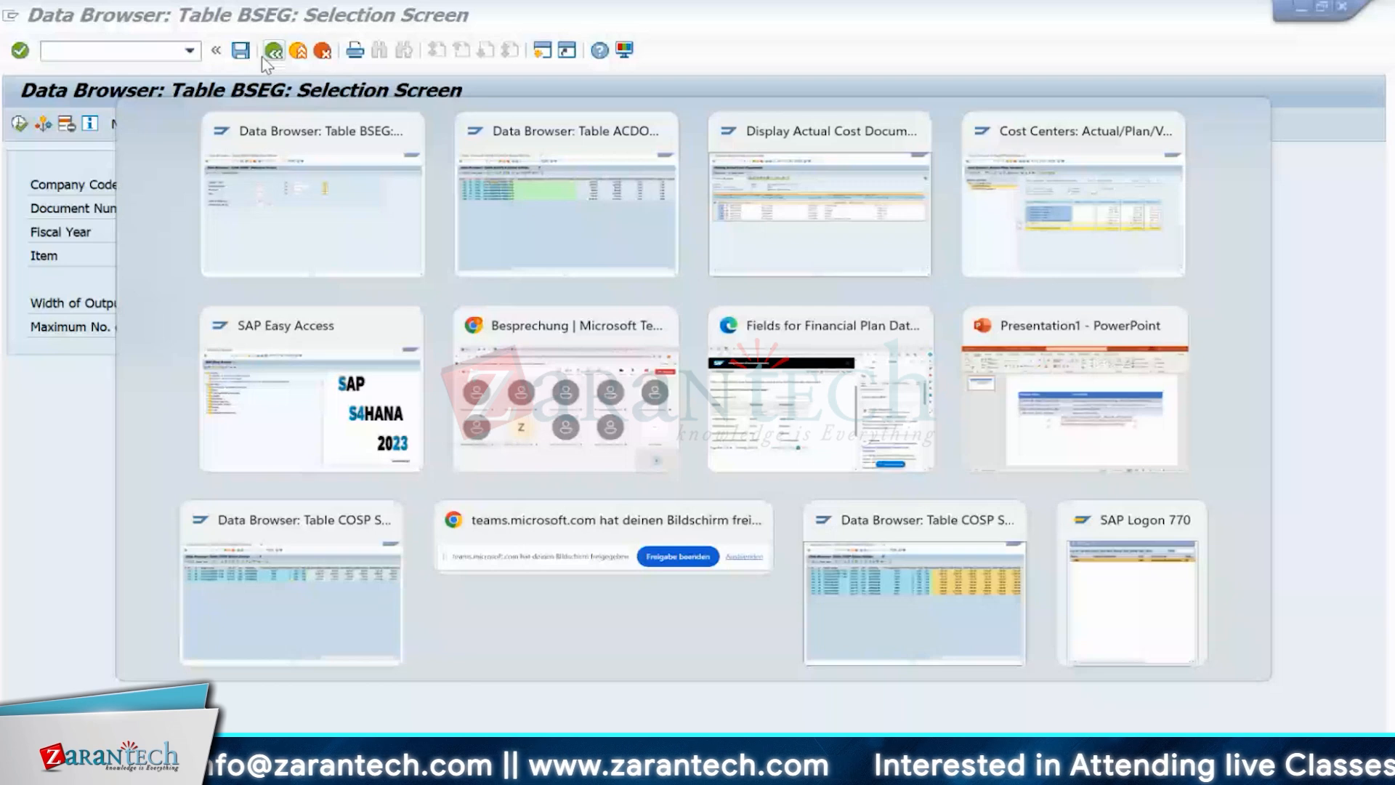
click(574, 210)
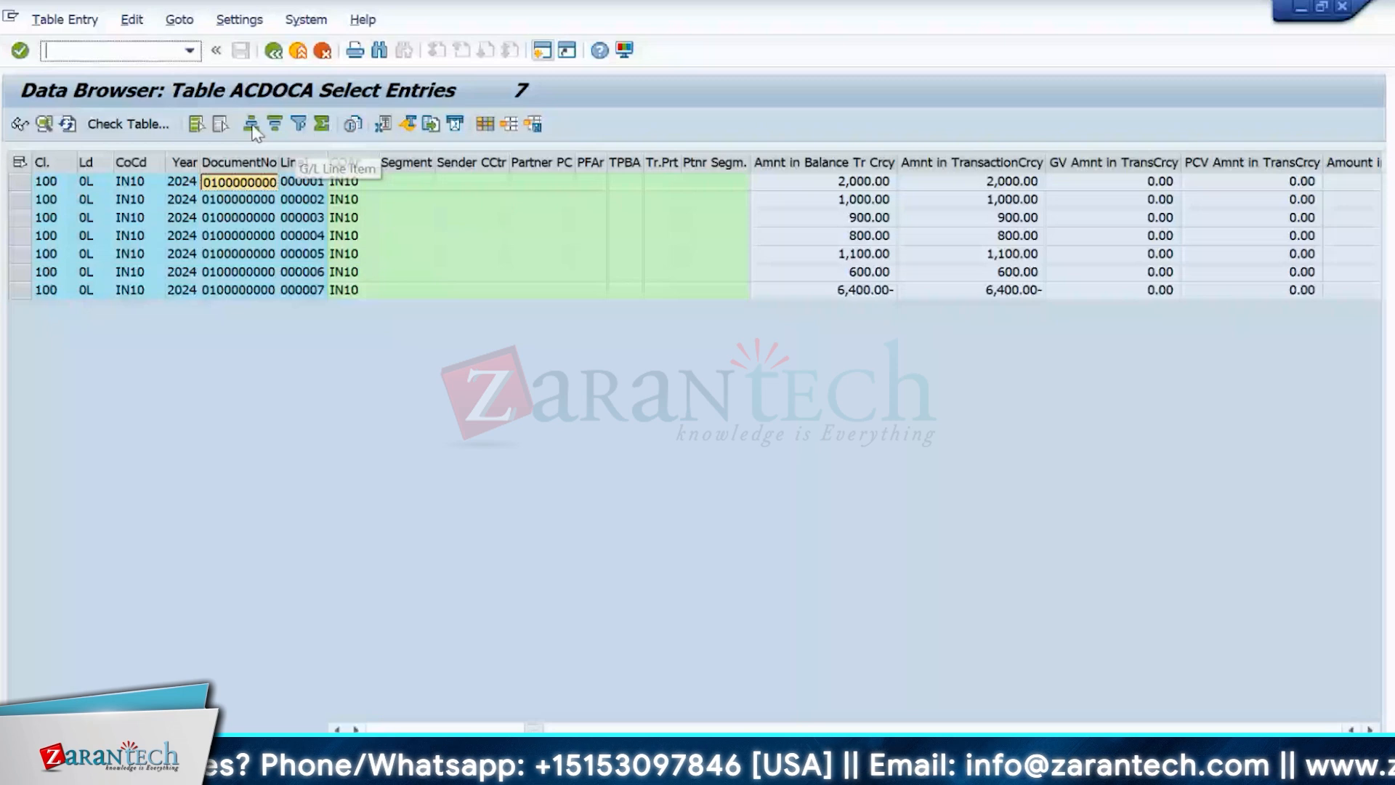
click(402, 236)
scroll(669, 294, left, 5)
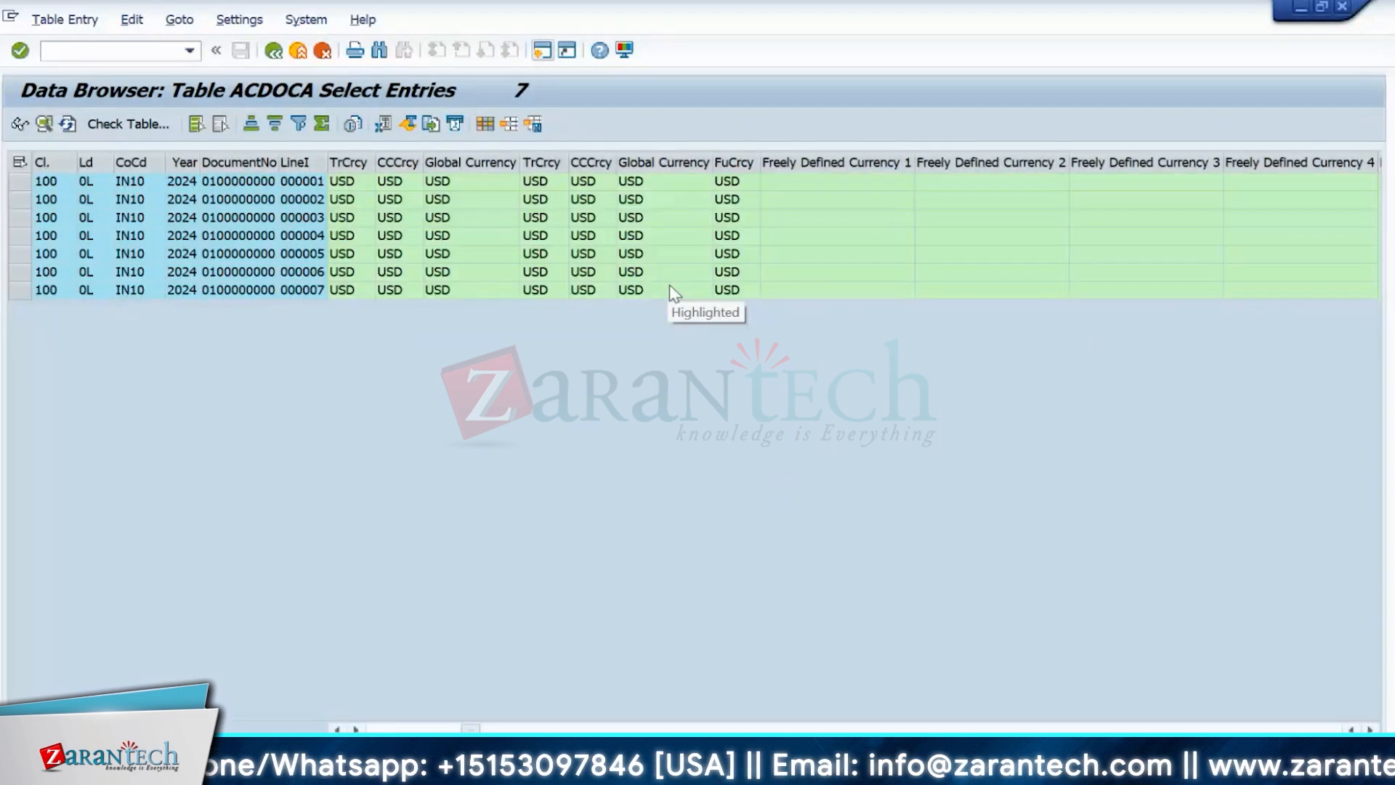
scroll(674, 294, left, 5)
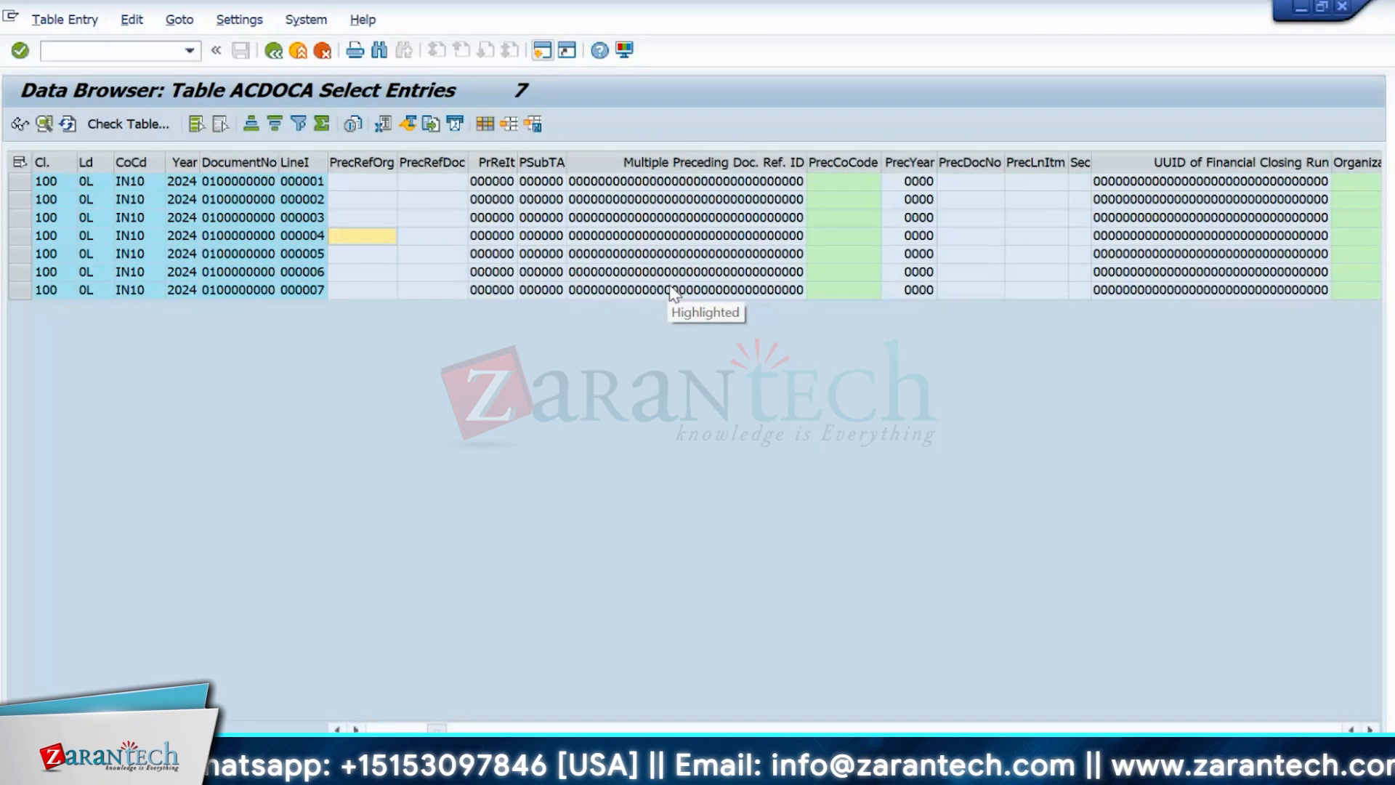
scroll(672, 293, left, 5)
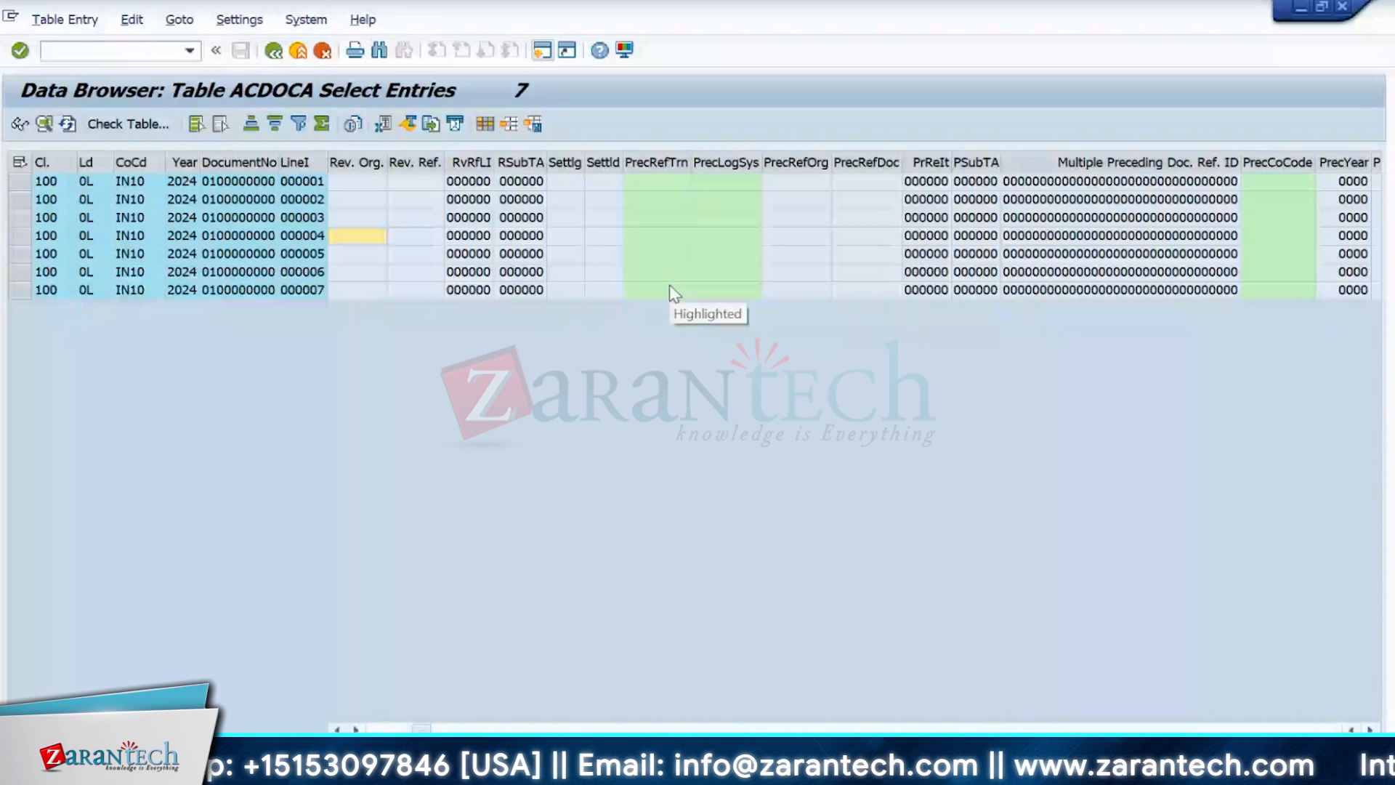
scroll(669, 284, left, 5)
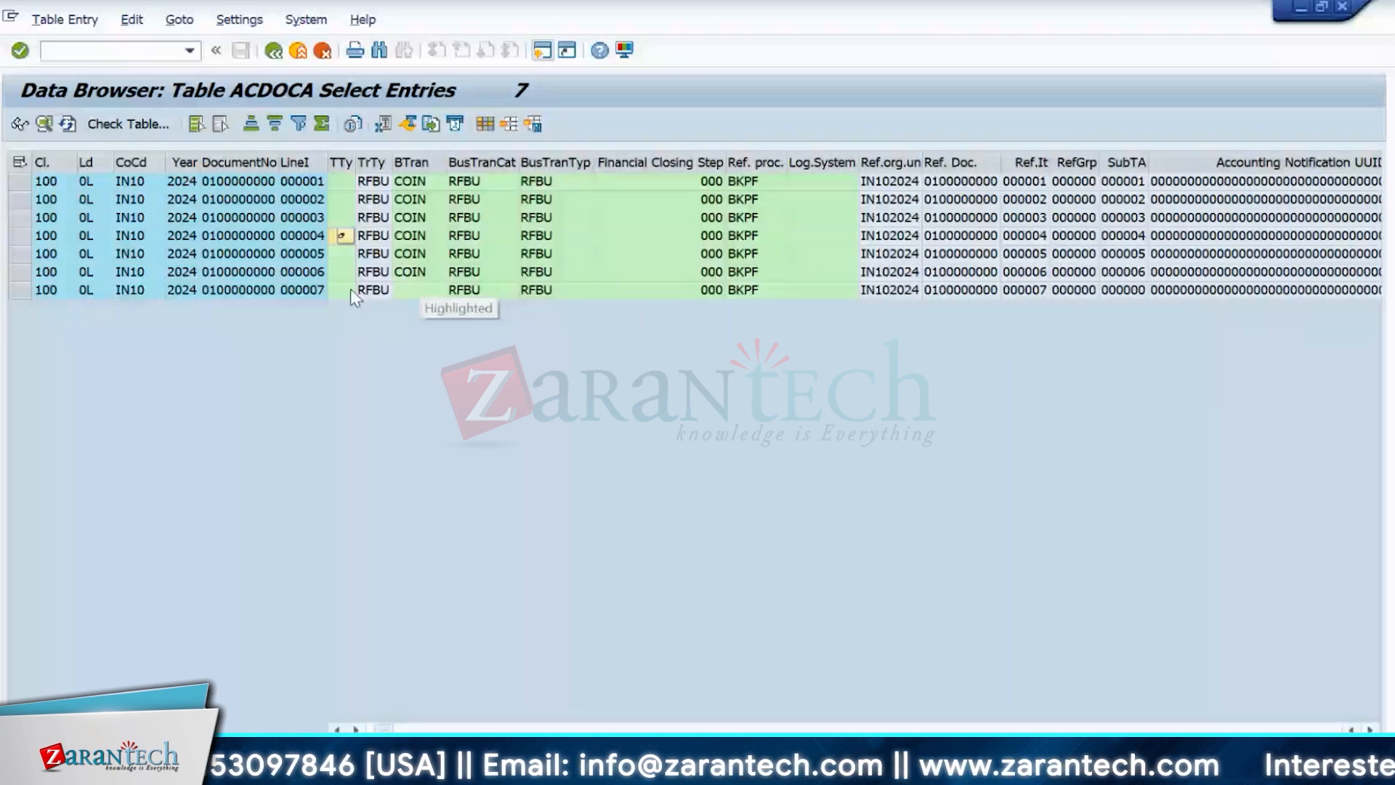
click(305, 289)
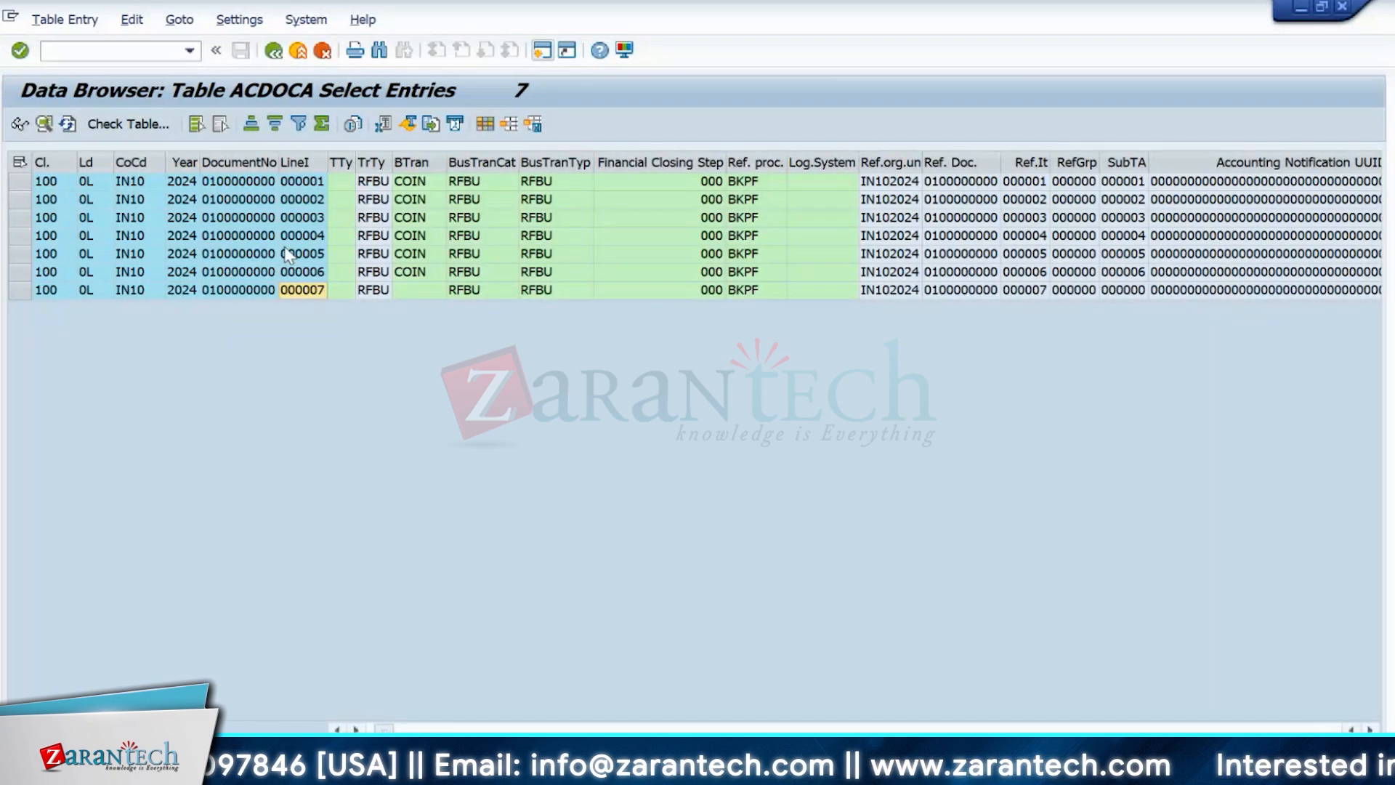
- Leave the ACDOCA table display and open the favorite report S_ALR_87013611, Cost Centers: Actual/Plan/Variance
click(273, 59)
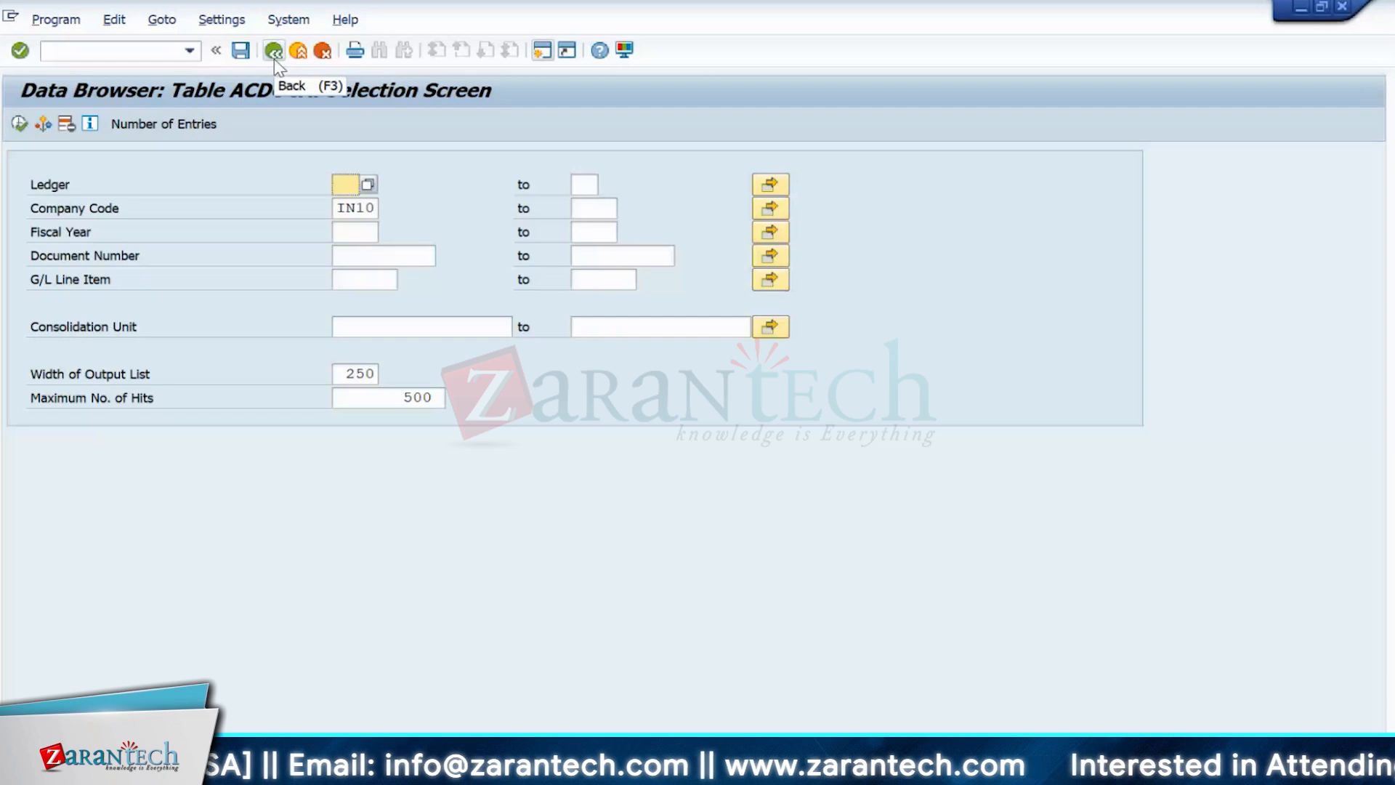
click(274, 57)
click(272, 60)
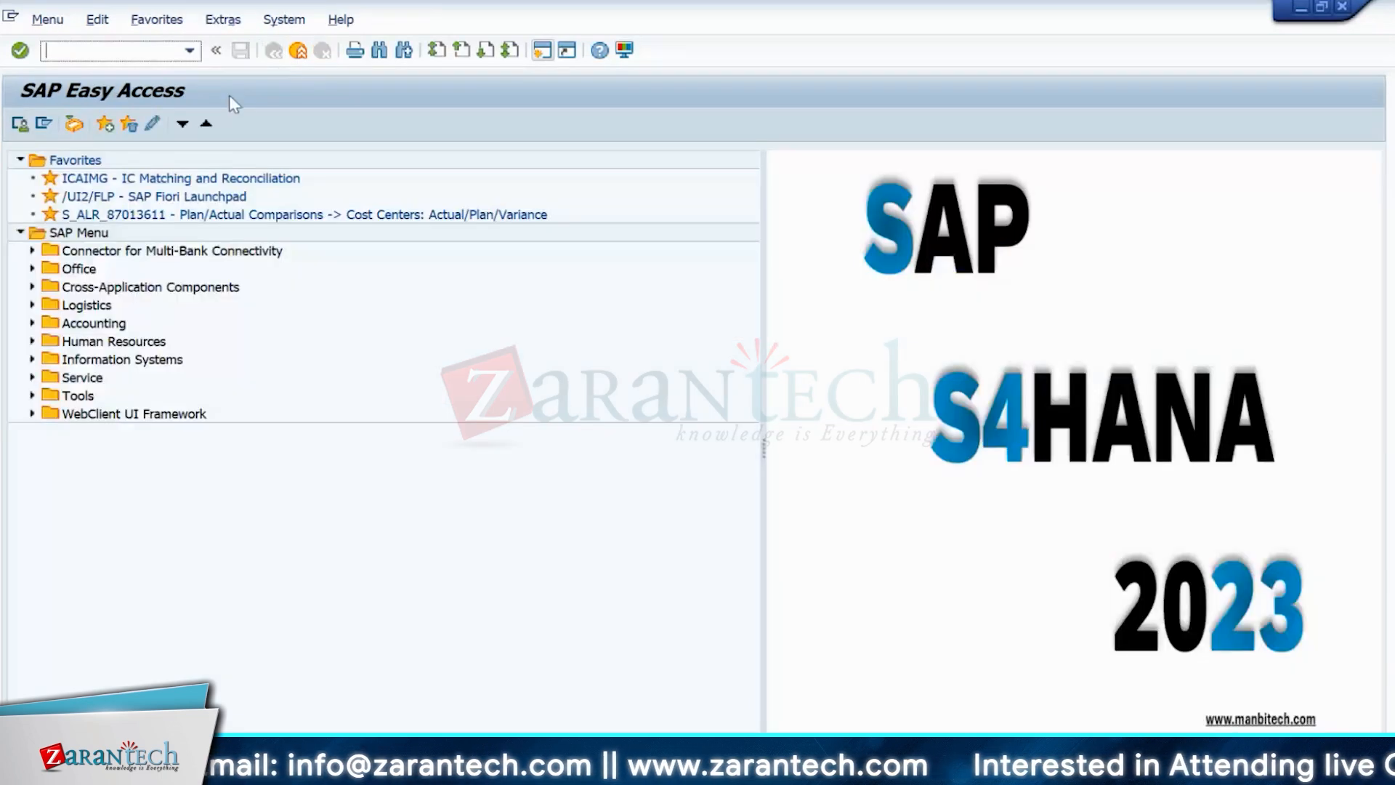
click(100, 222)
double_click(101, 222)
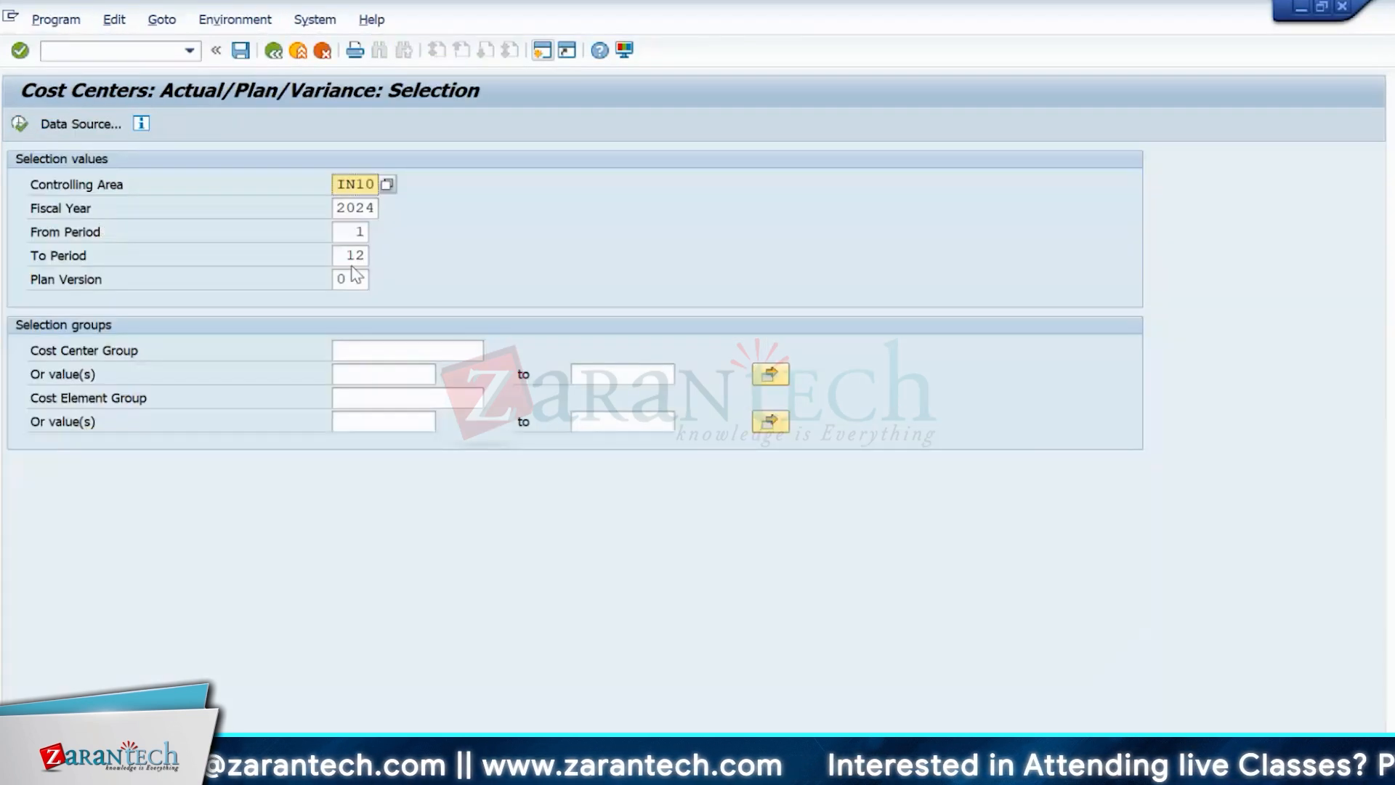
- Set both From Period and To Period to 5, and run the cost center report without restricting cost centers or cost elements
click(365, 256)
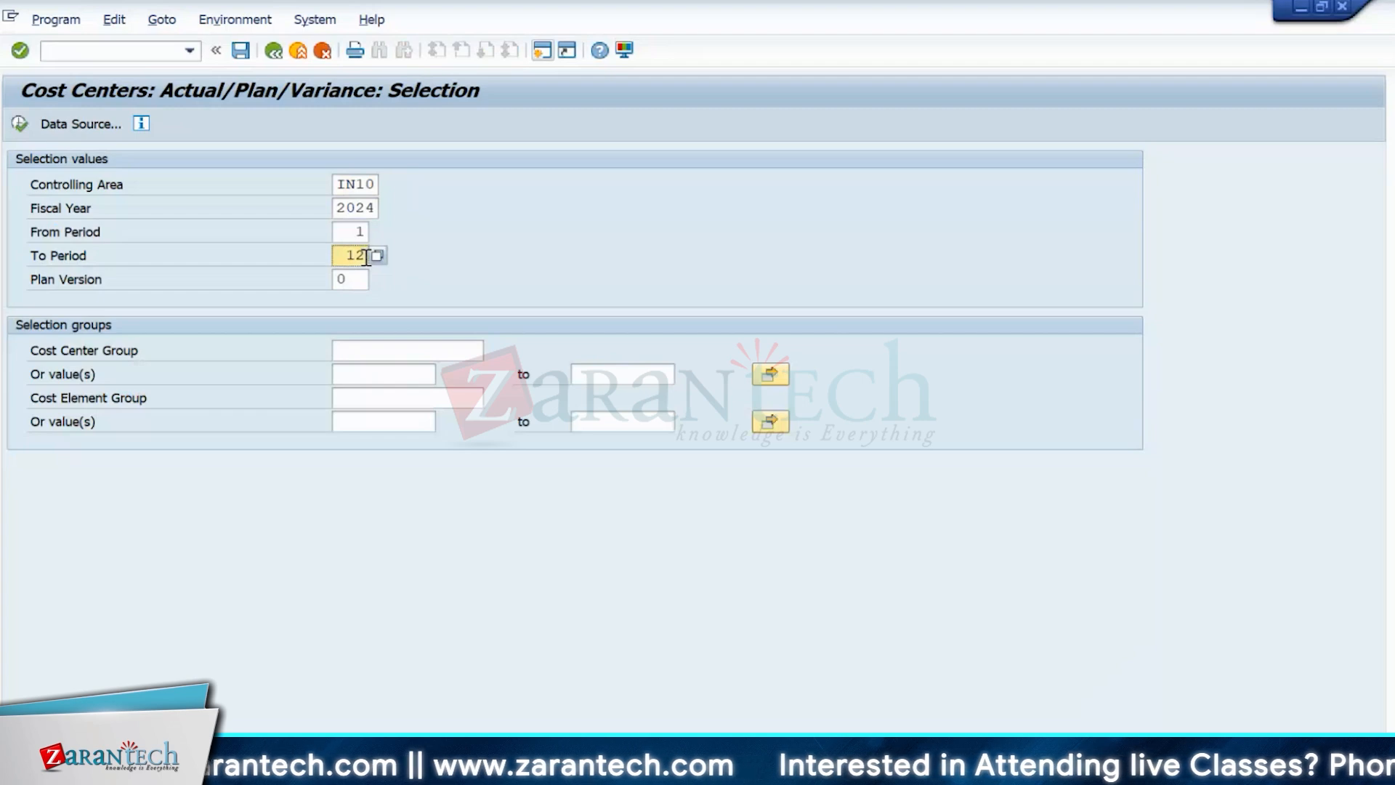
key(BackSpace)
key(BackSpace)
text(5)
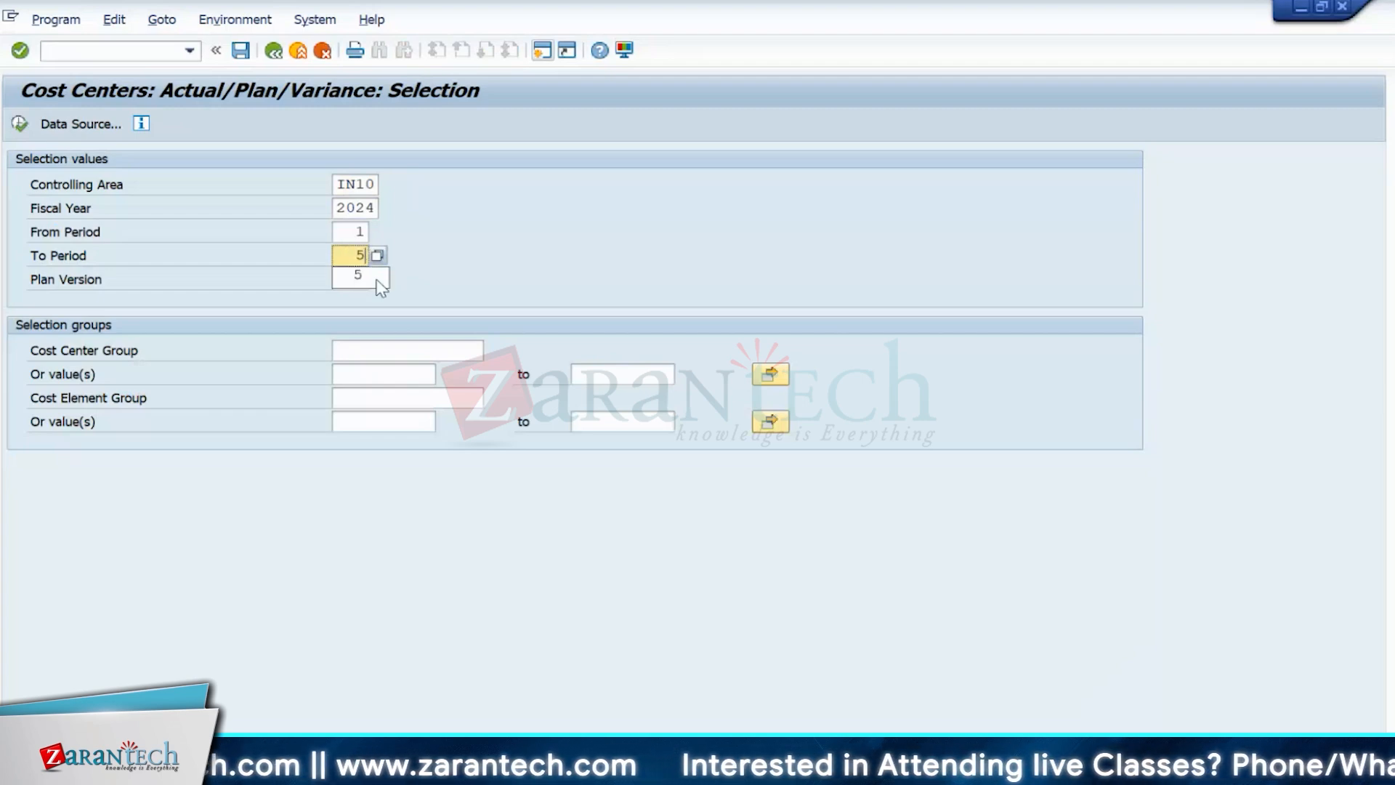
click(366, 232)
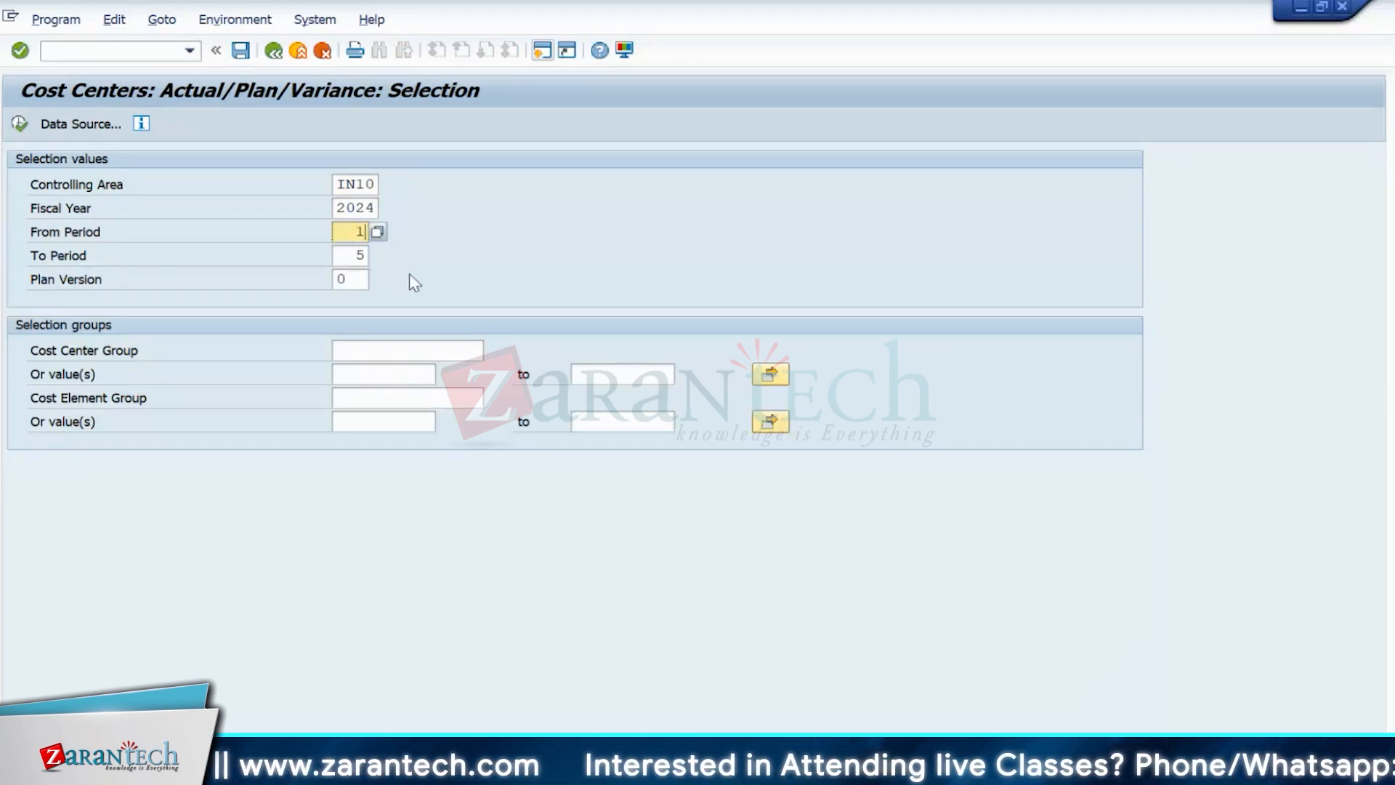
key(BackSpace)
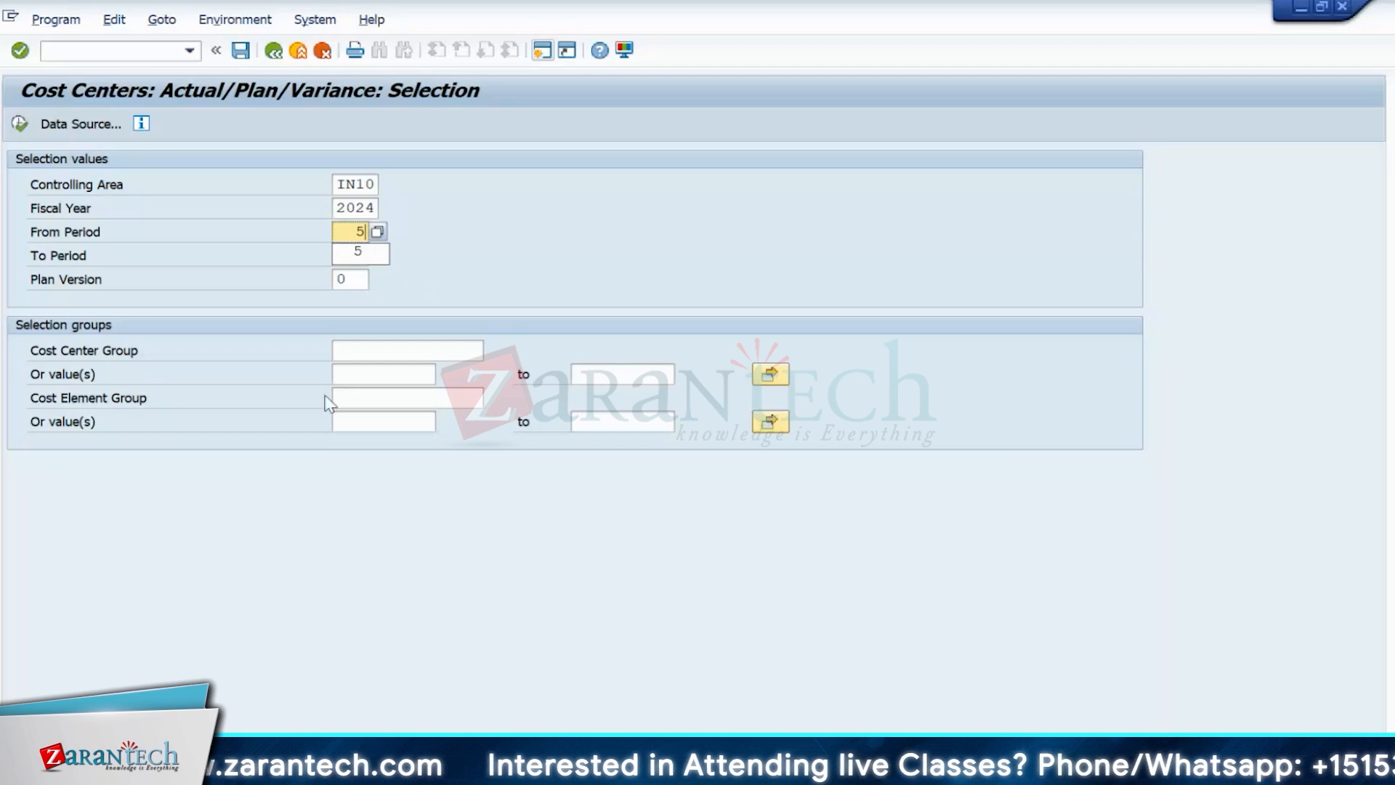
click(296, 421)
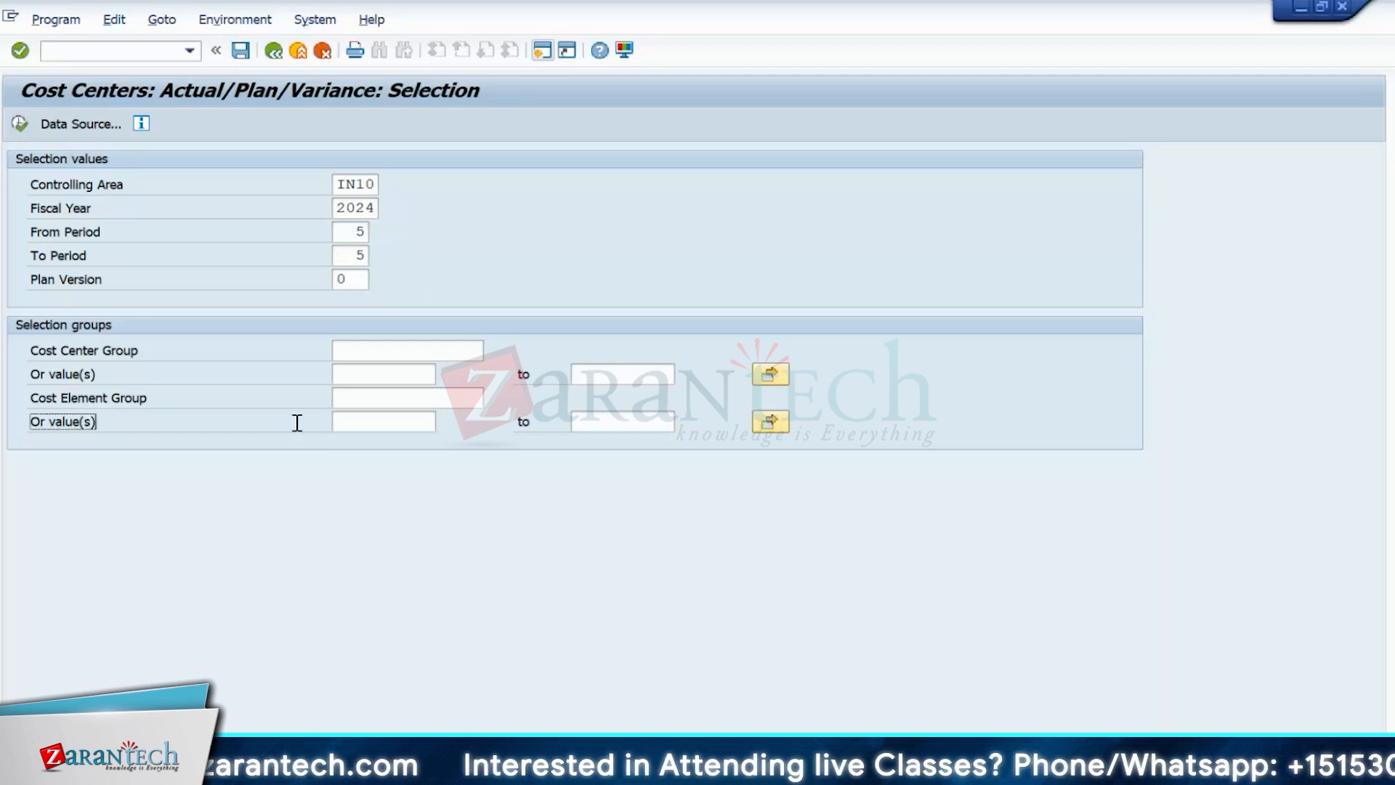
click(26, 124)
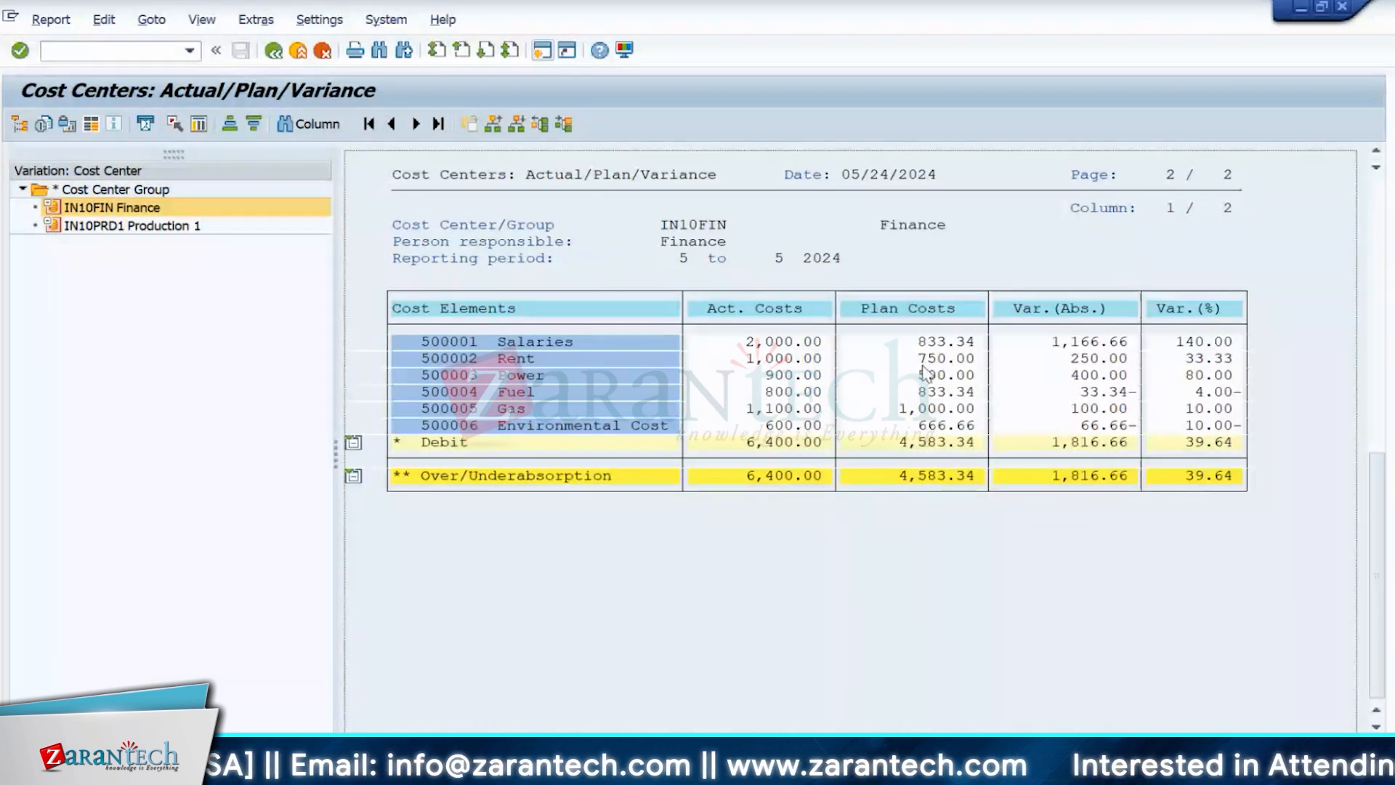
- Compare the actual costs, plan costs and variances of each cost element for the IN10FIN Finance cost center
click(767, 343)
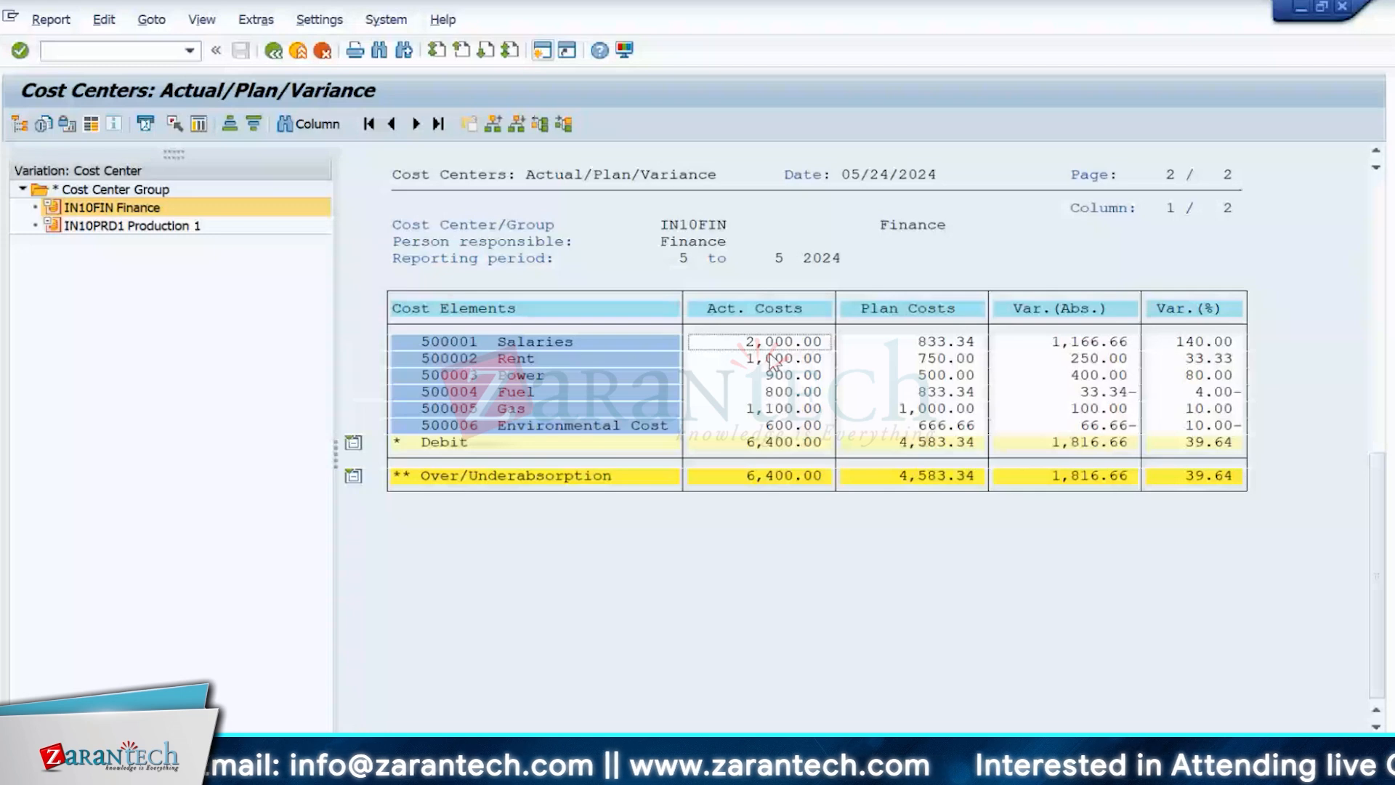
click(733, 359)
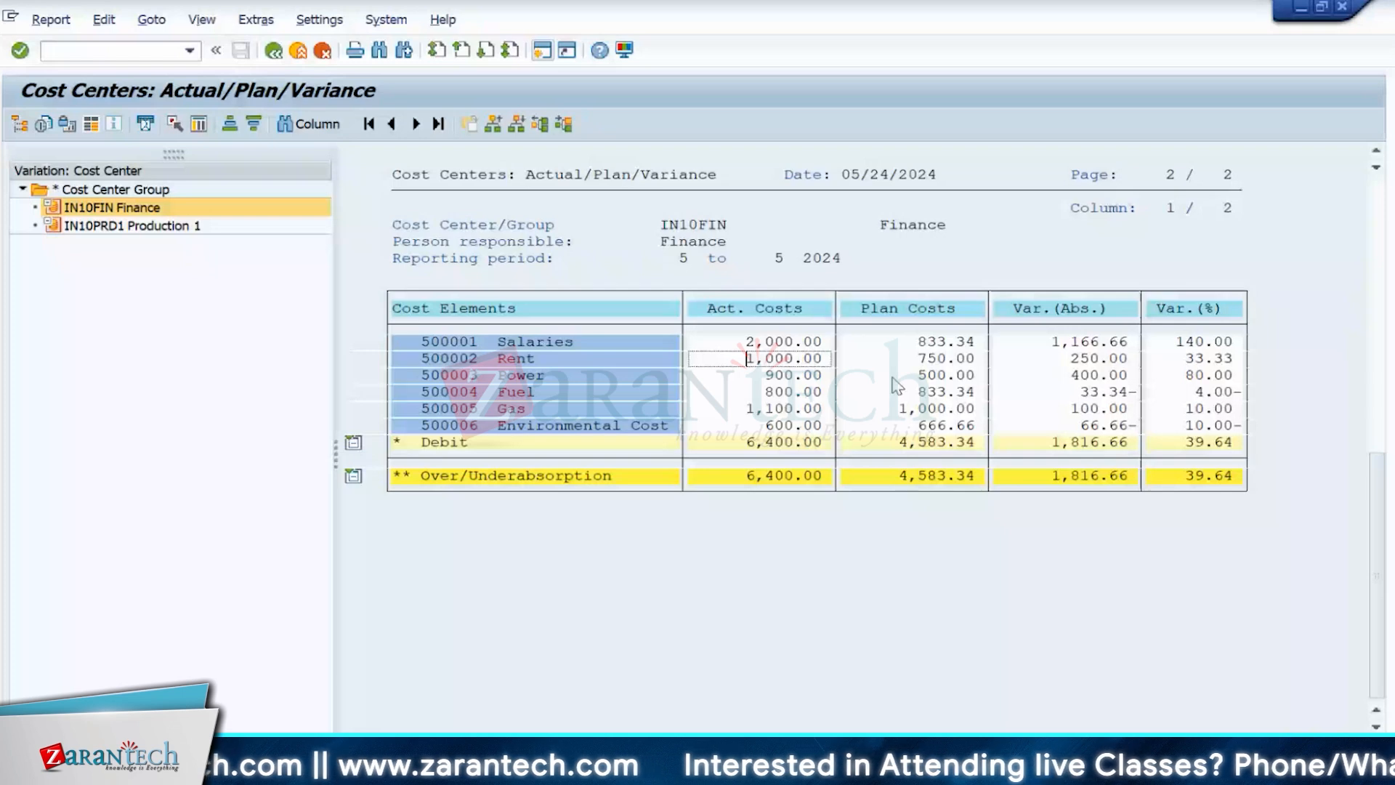
key(Up)
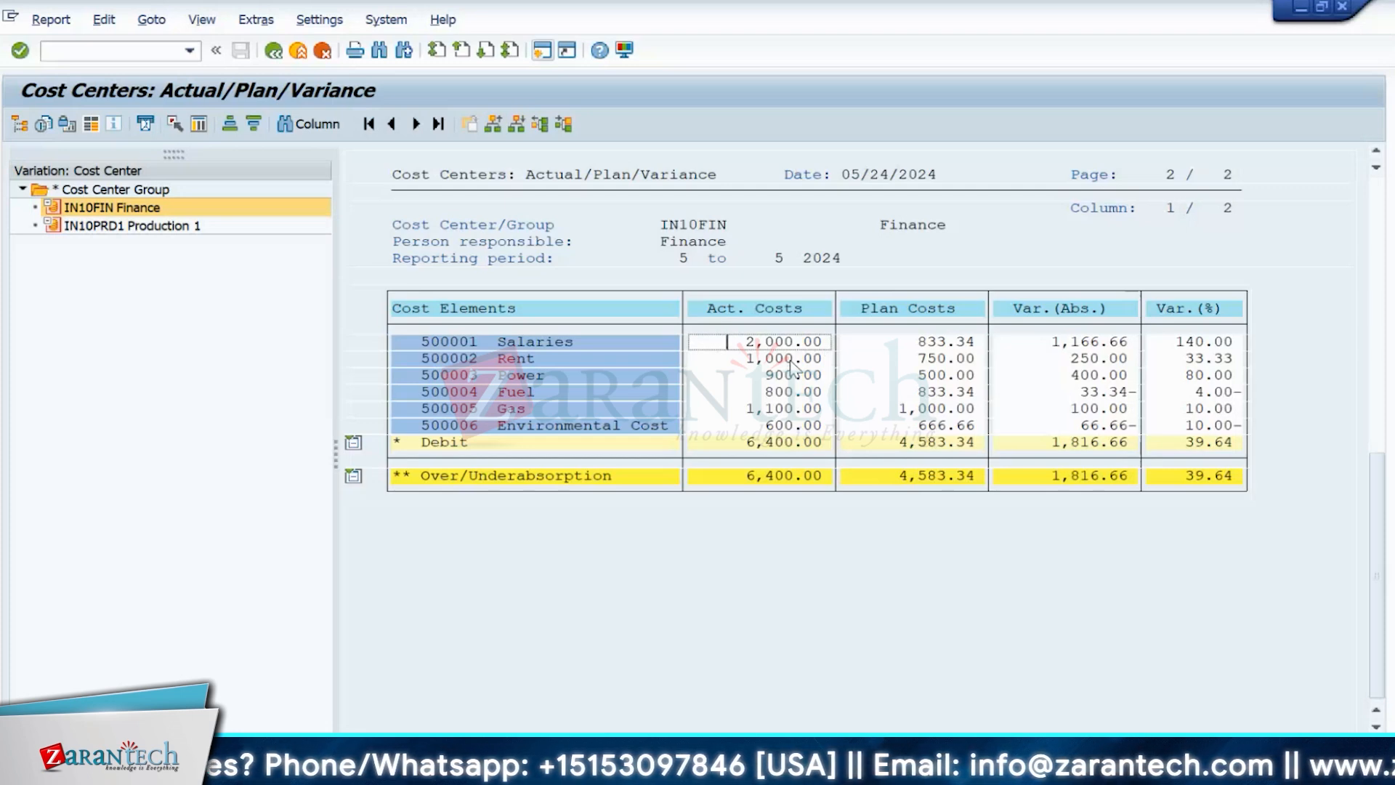
click(740, 342)
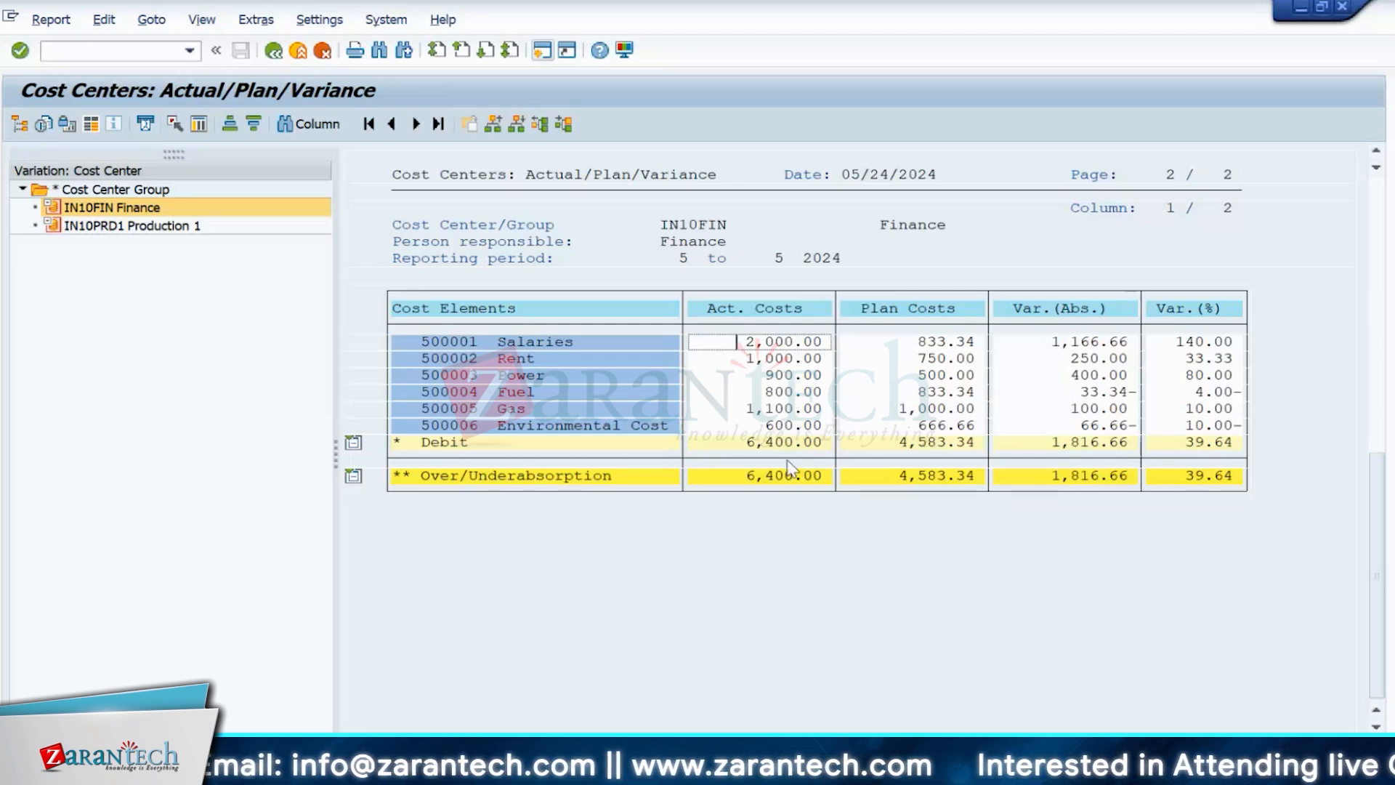
click(762, 429)
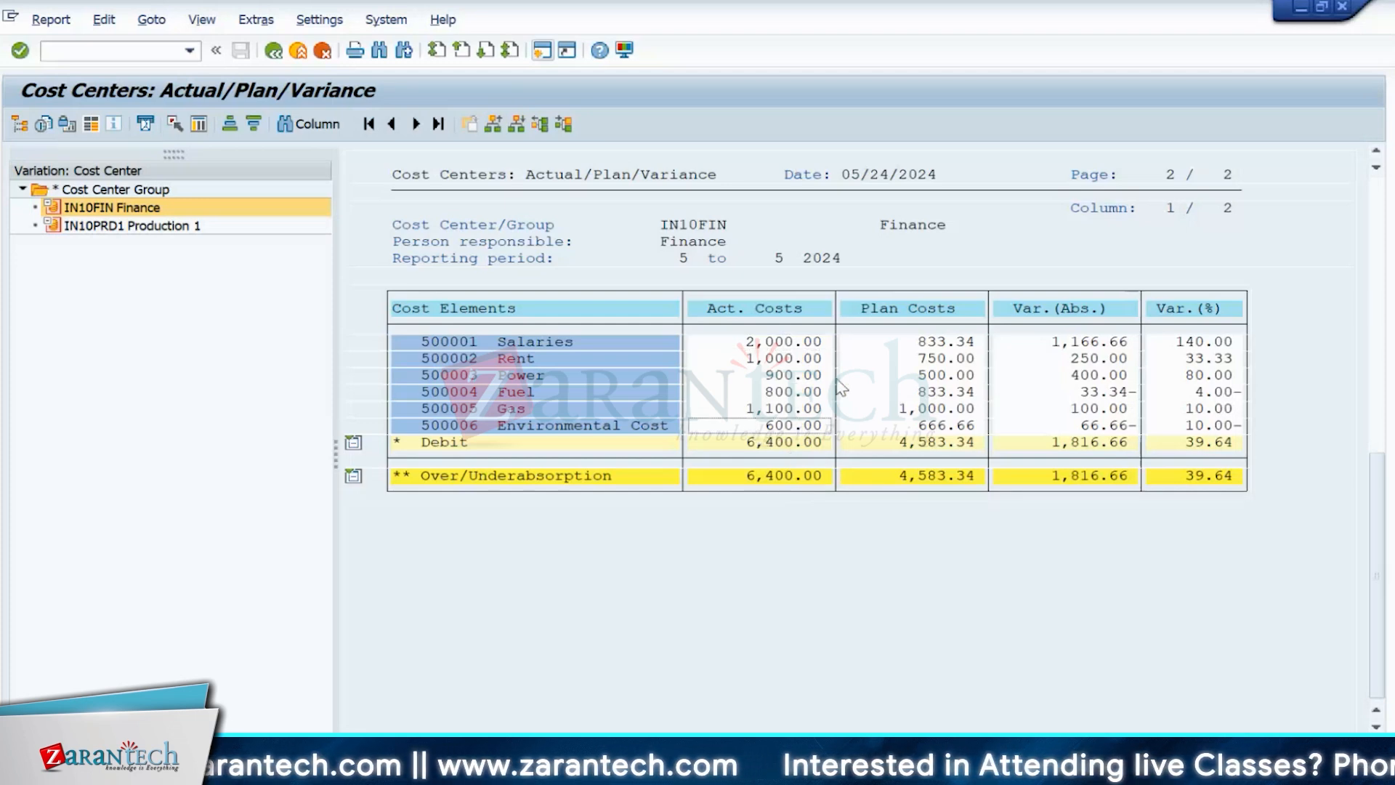
click(738, 343)
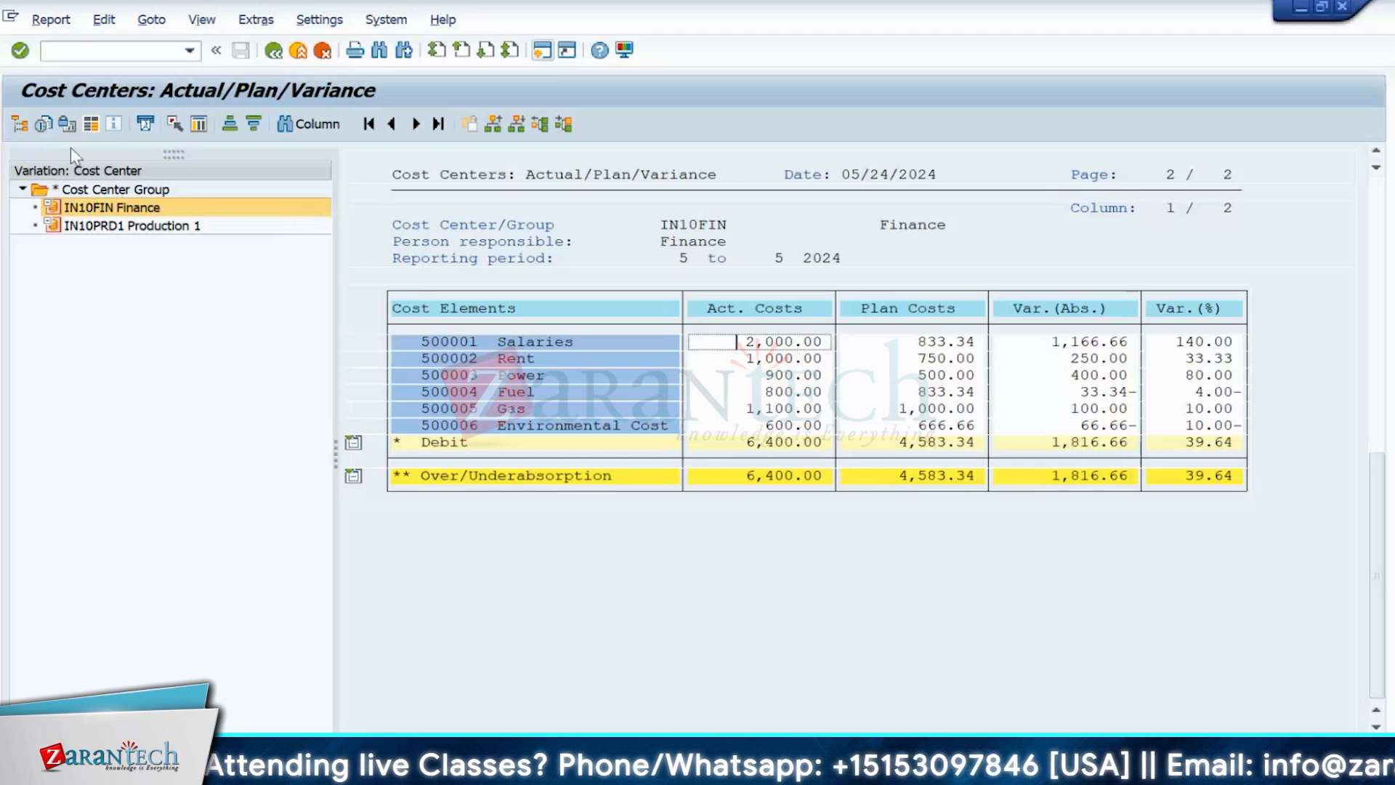
- Exit the variance report back to SAP Easy Access, and leave the BSEG selection screen in the other session as well
click(273, 51)
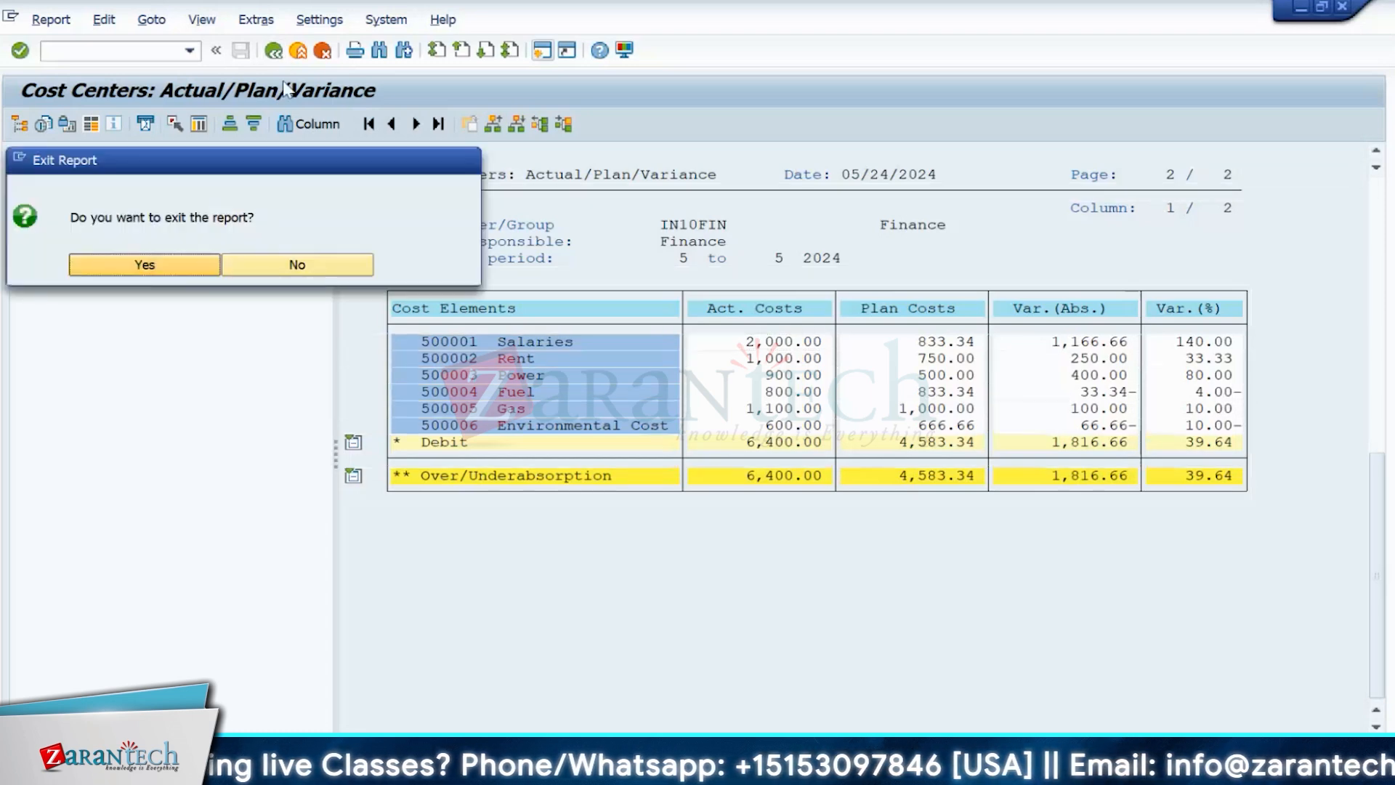
click(166, 264)
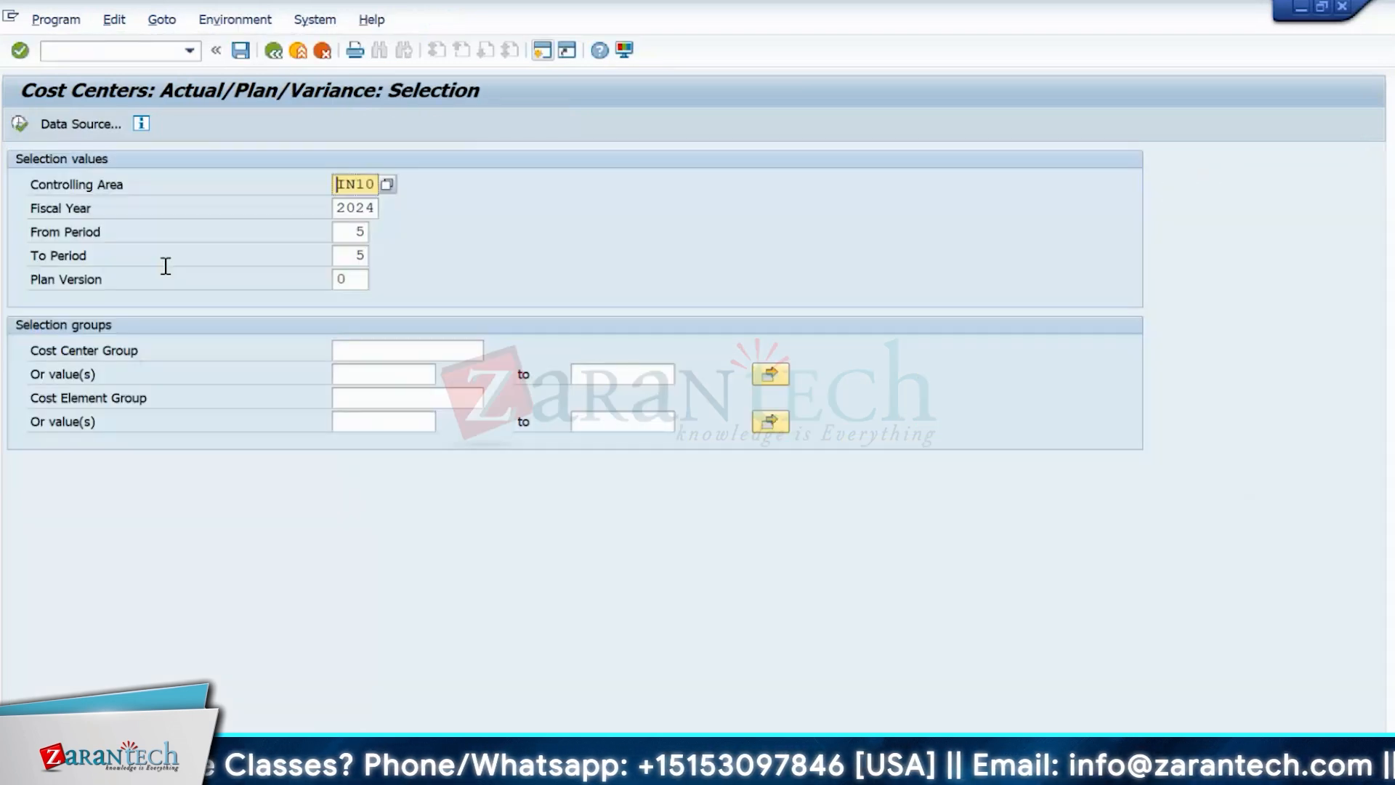
click(298, 53)
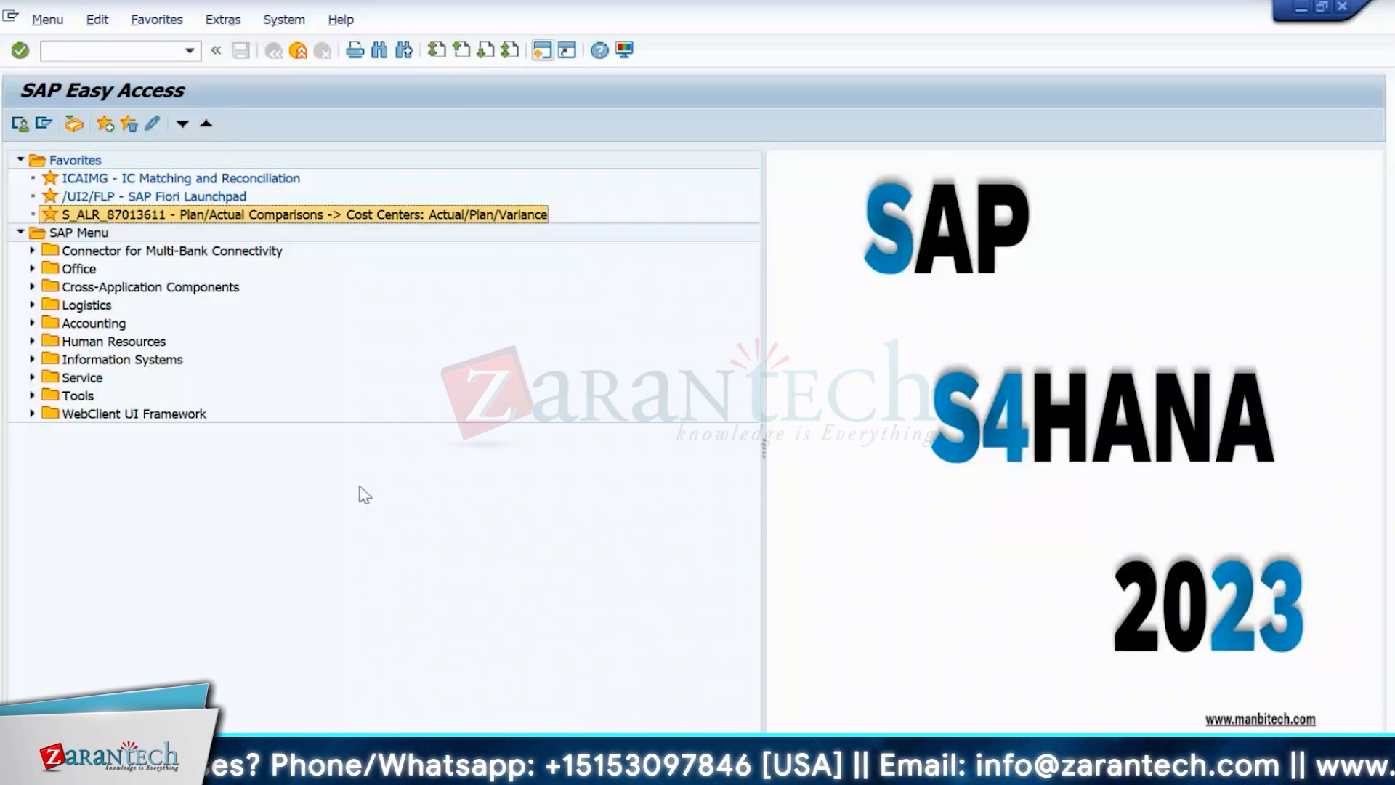
click(479, 727)
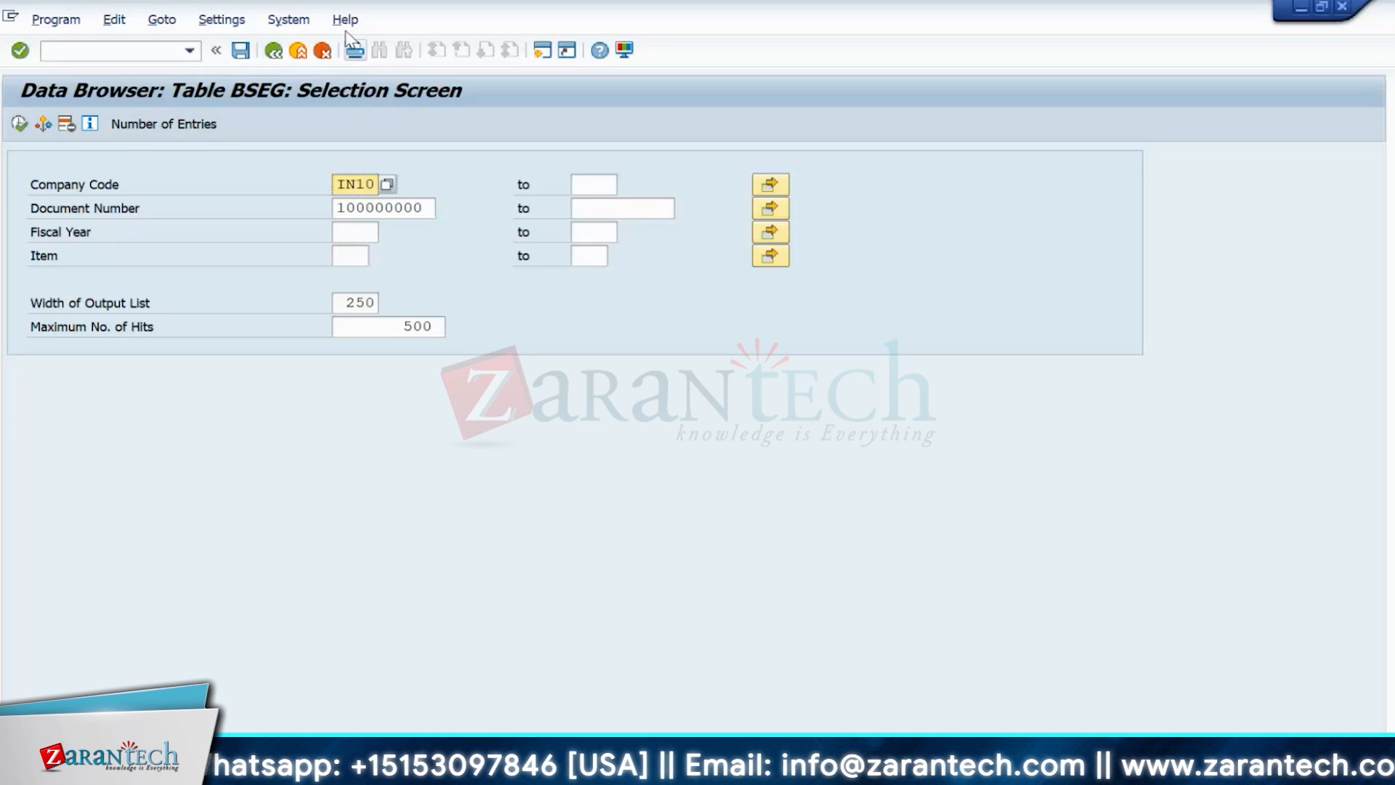
click(322, 51)
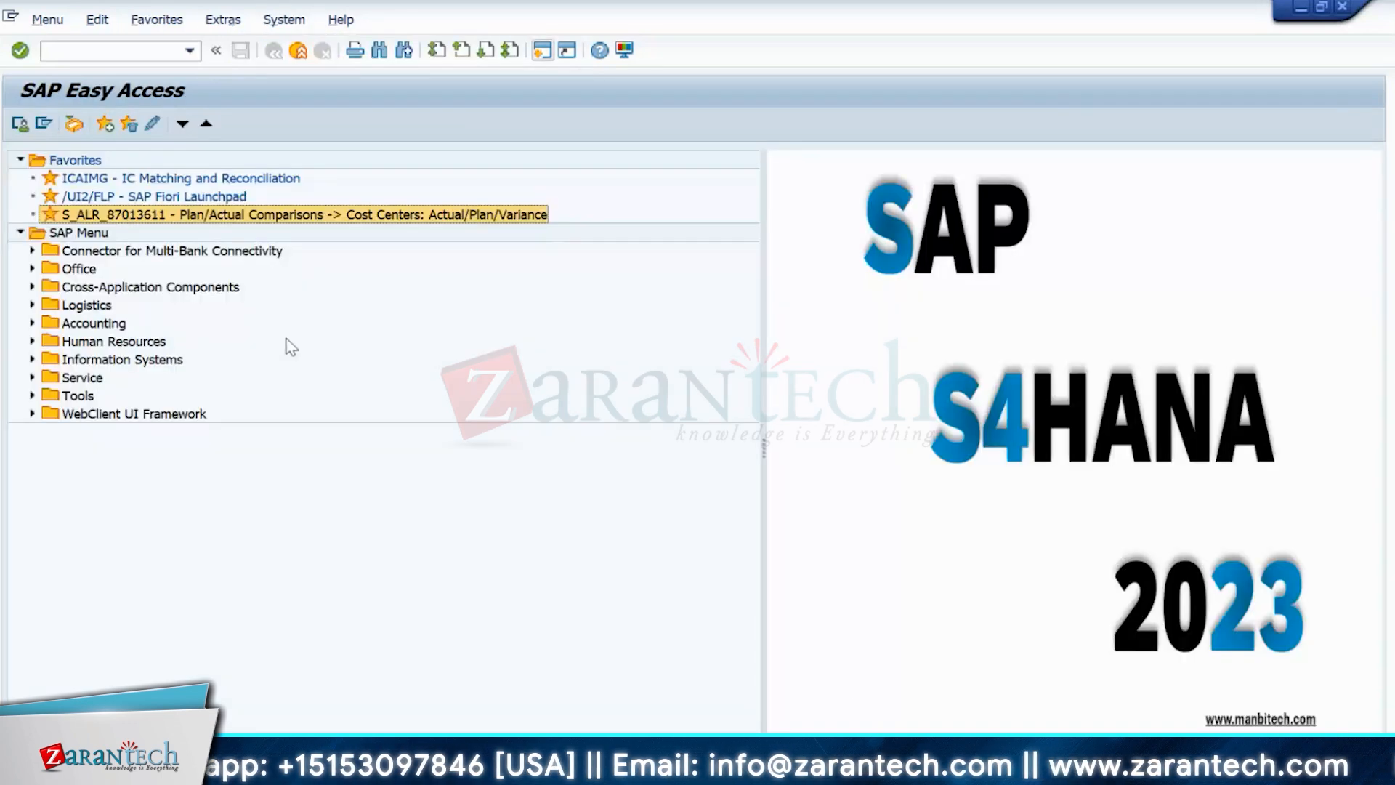
- Run the favorite cost center Actual/Plan/Variance report S_ALR_87013611 for controlling area IN10, fiscal year 2024, periods 1 to 12
double_click(150, 218)
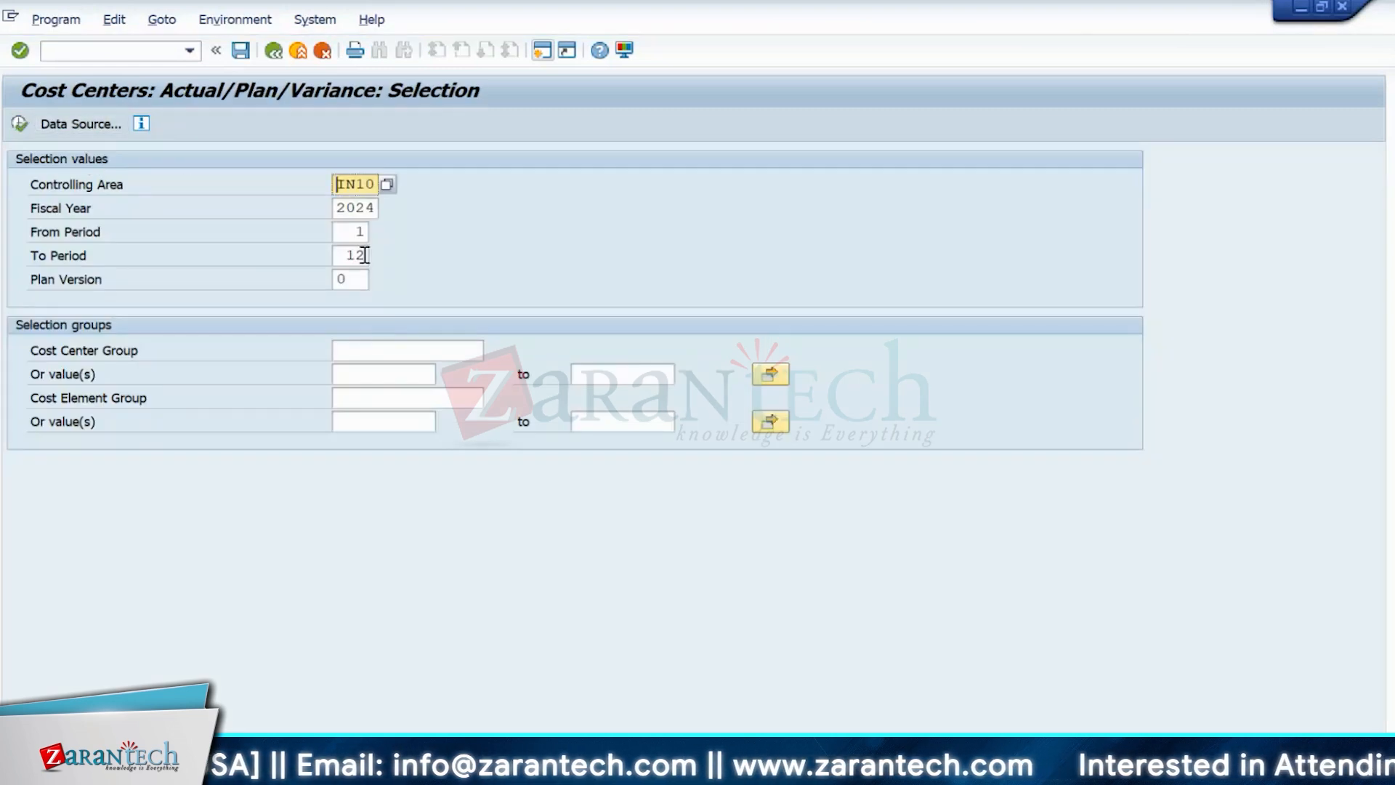
click(360, 231)
click(21, 124)
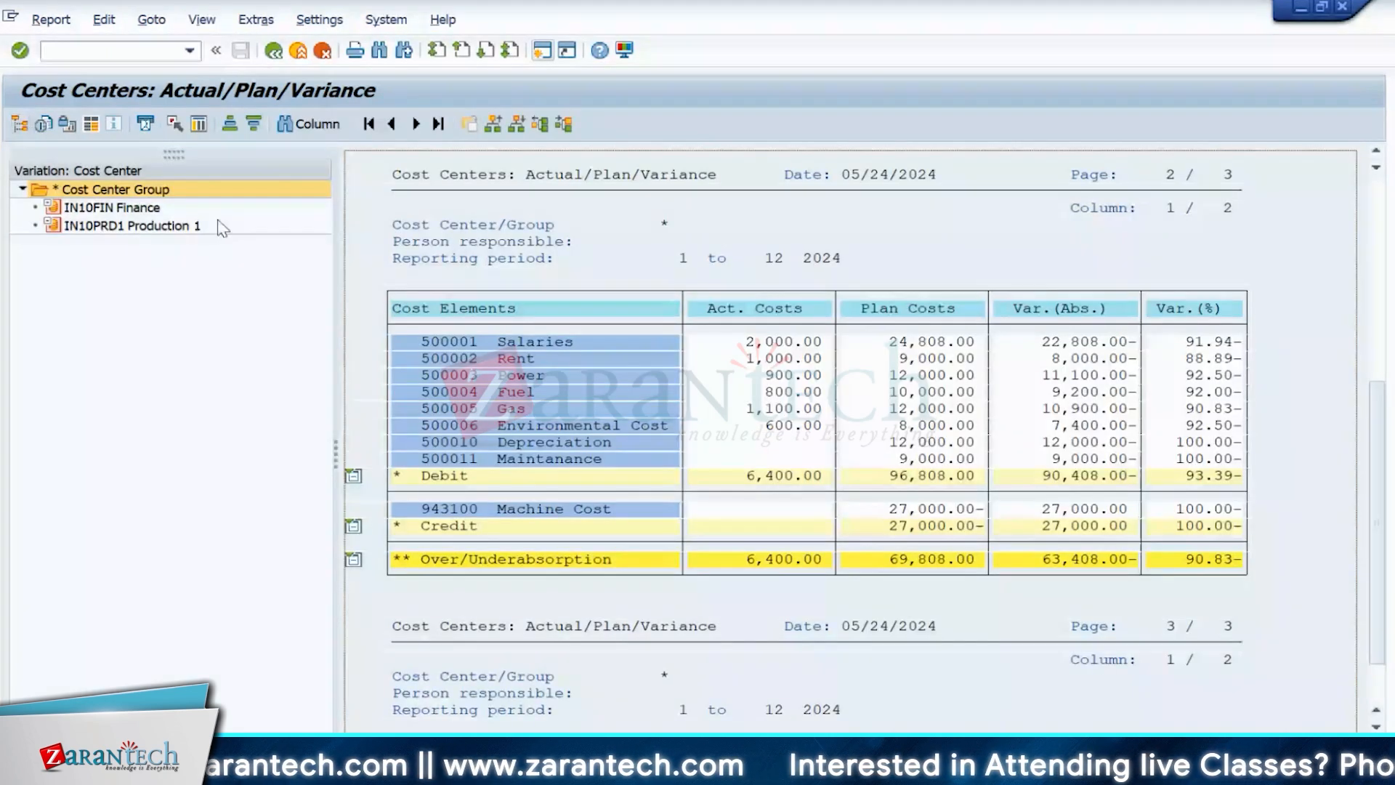
- Examine the cost elements and actual salary costs of cost centers IN10FIN Finance and IN10PRD1 Production 1
click(223, 207)
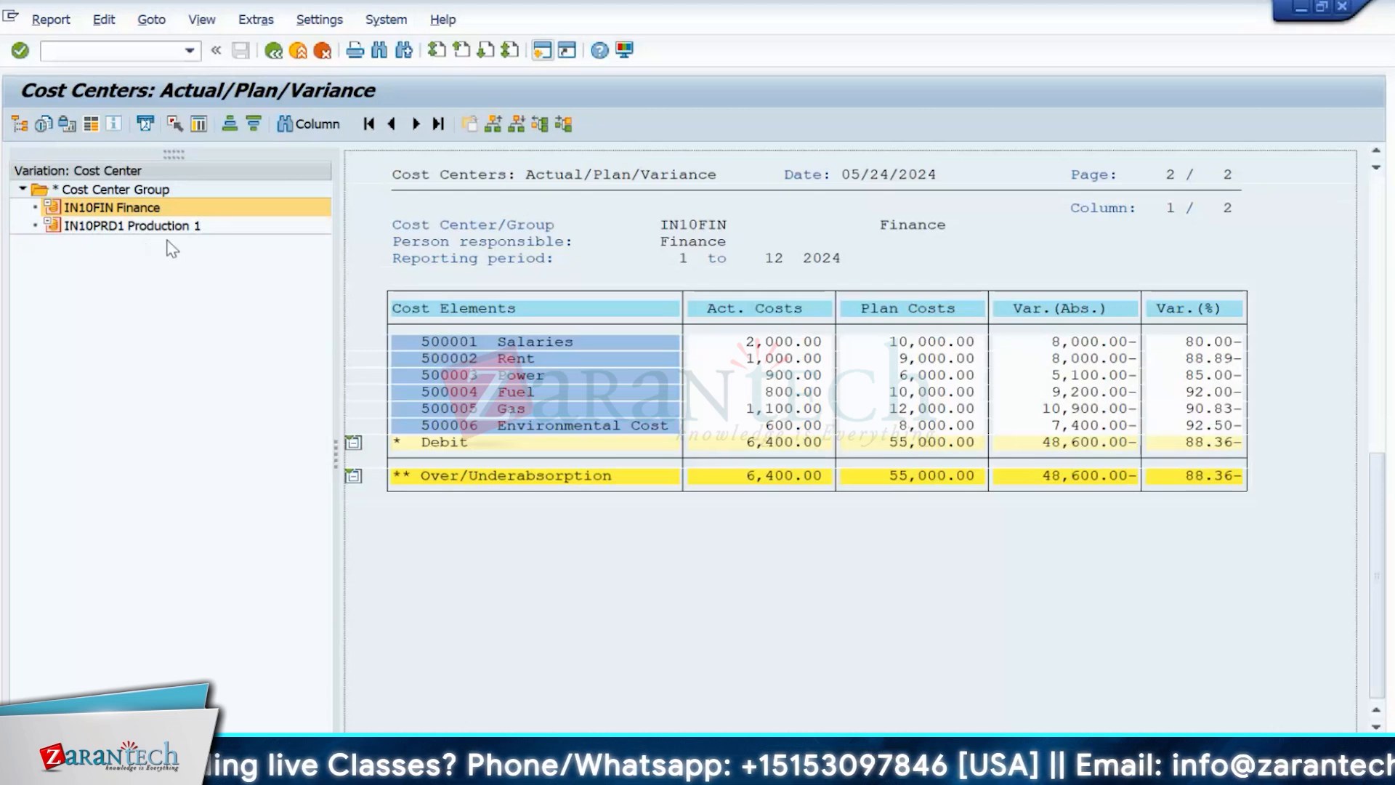
click(424, 343)
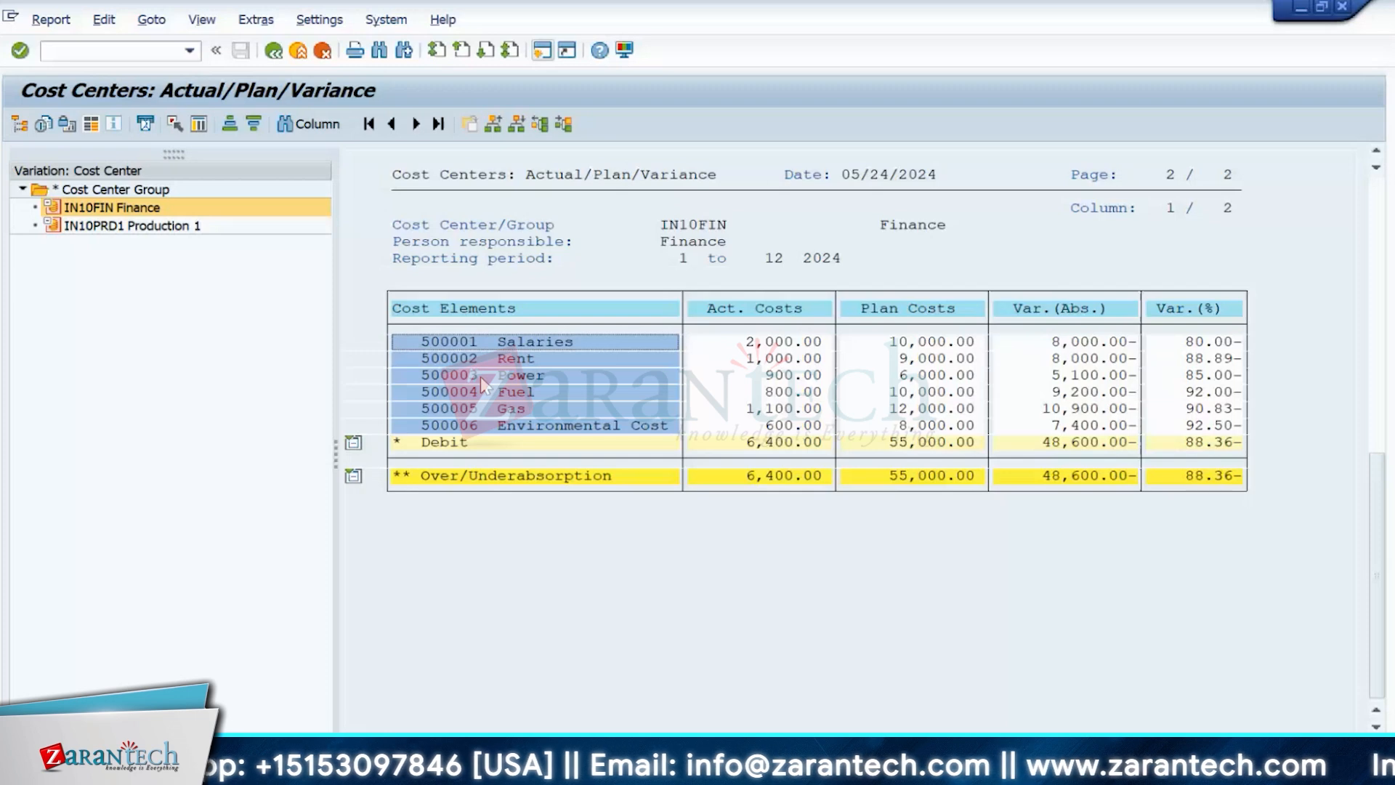
click(102, 231)
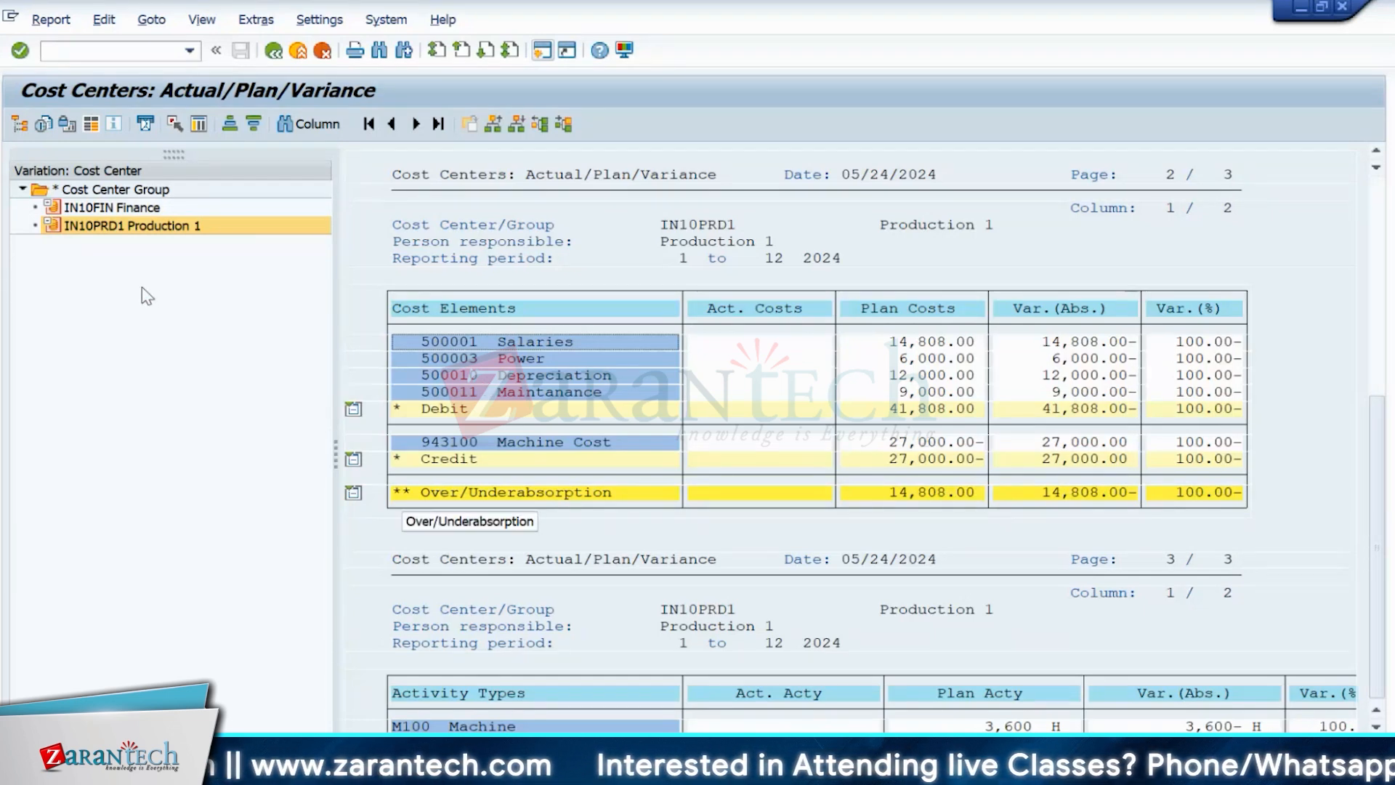
click(98, 208)
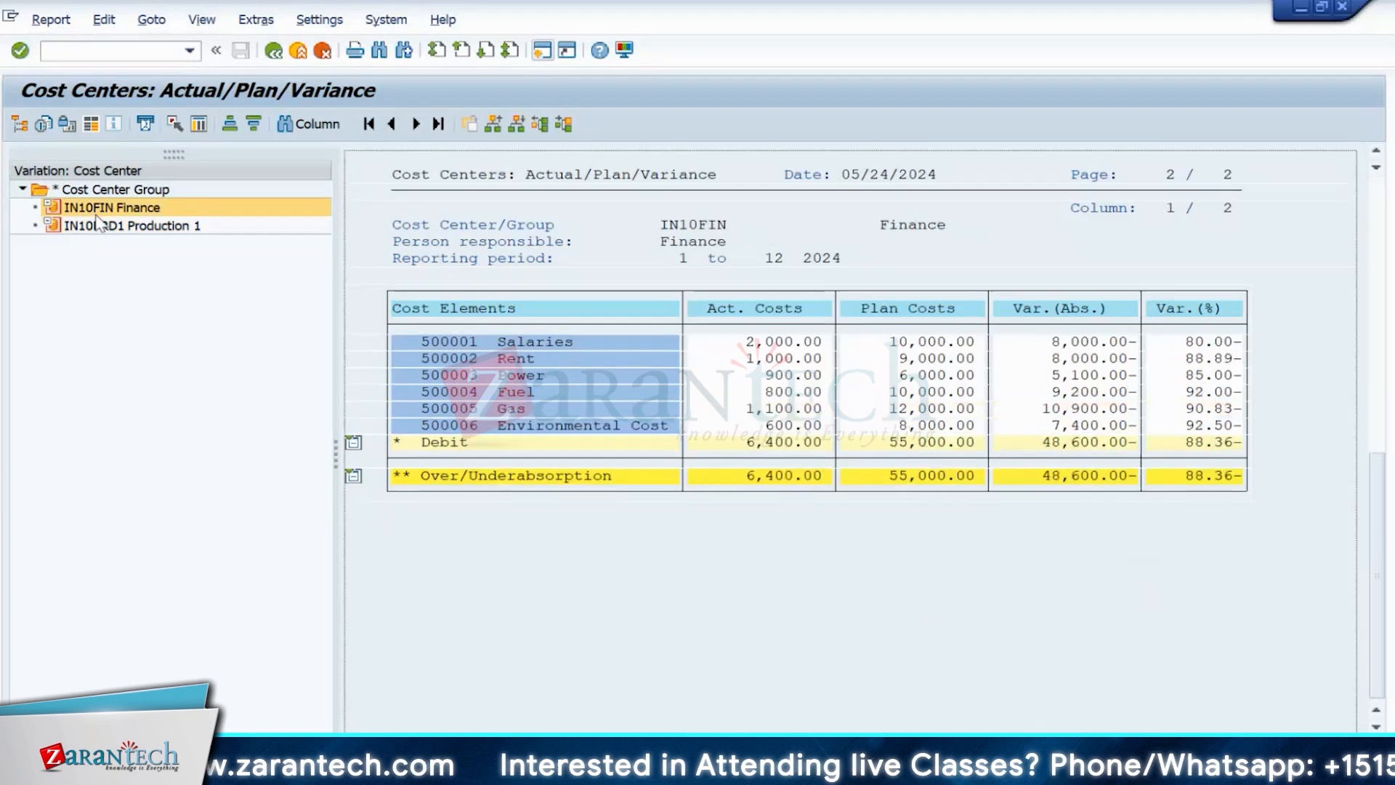
click(812, 346)
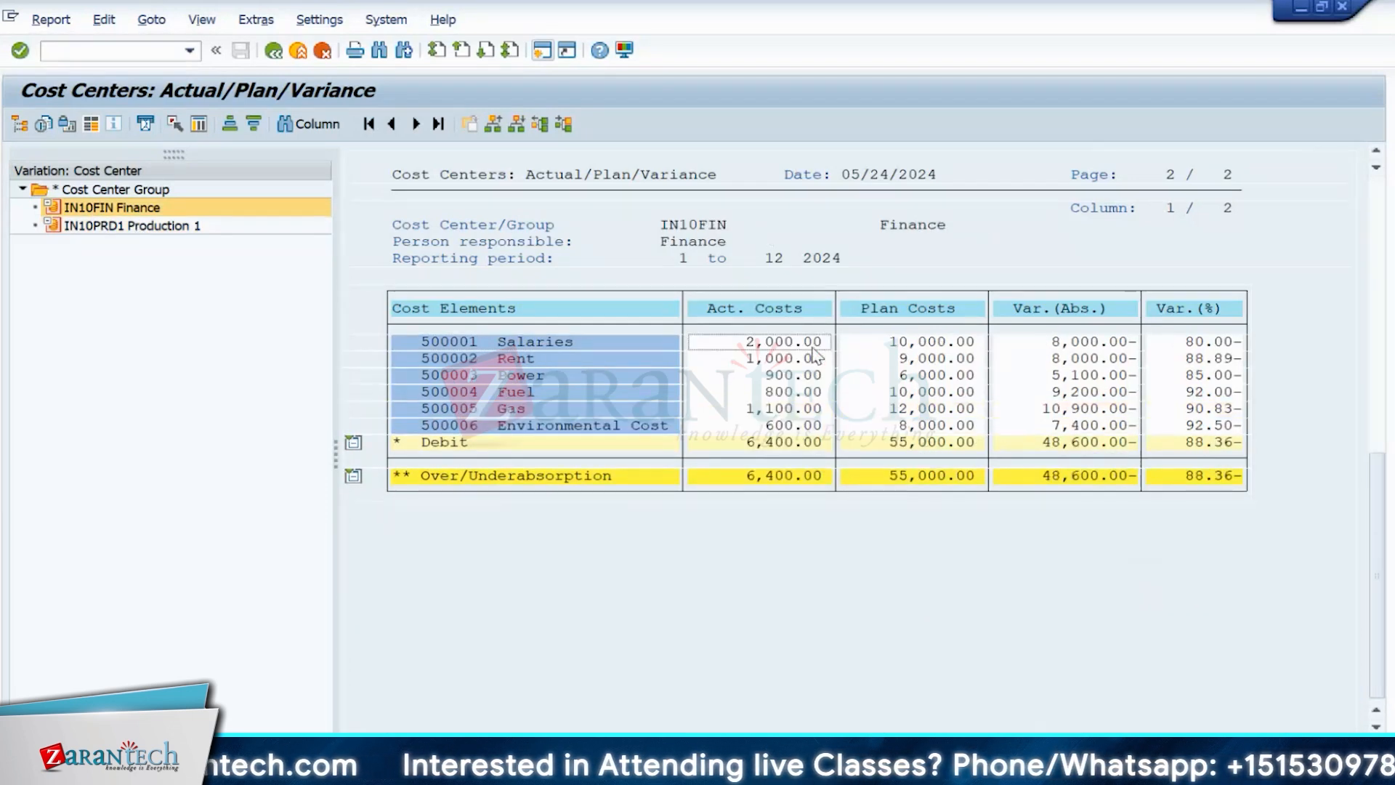
click(127, 229)
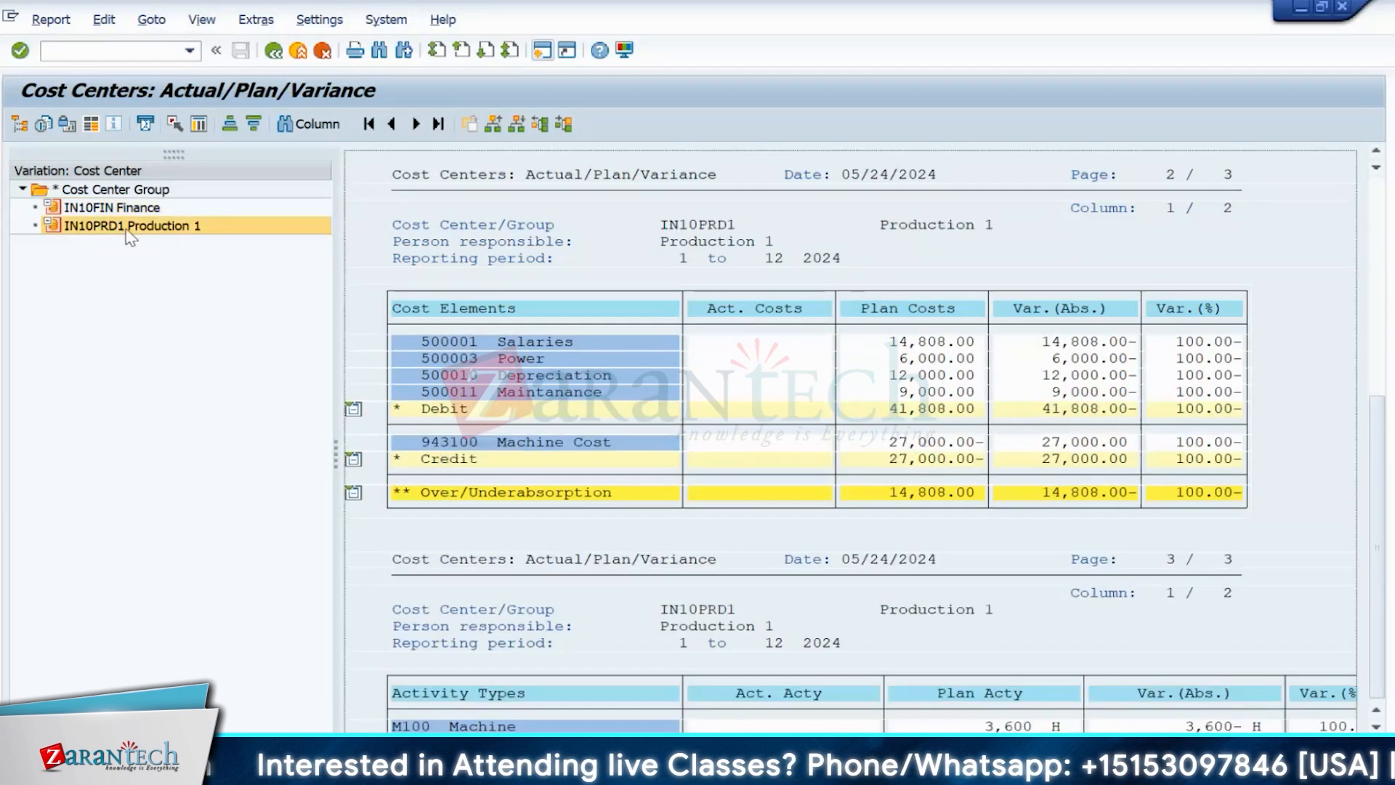
click(734, 351)
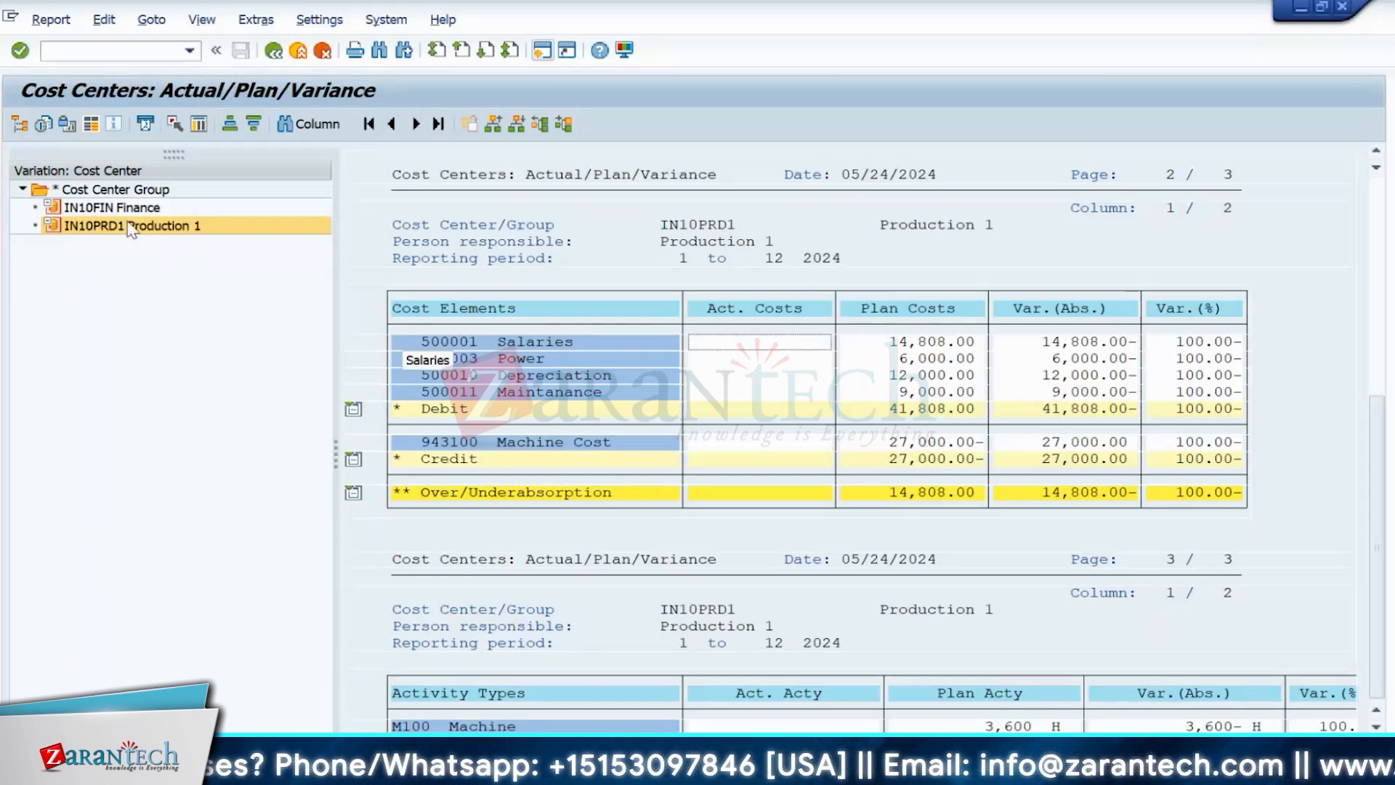
- Compare the Salaries line and its actual costs between the Finance and Production 1 cost centers again
click(112, 207)
click(745, 346)
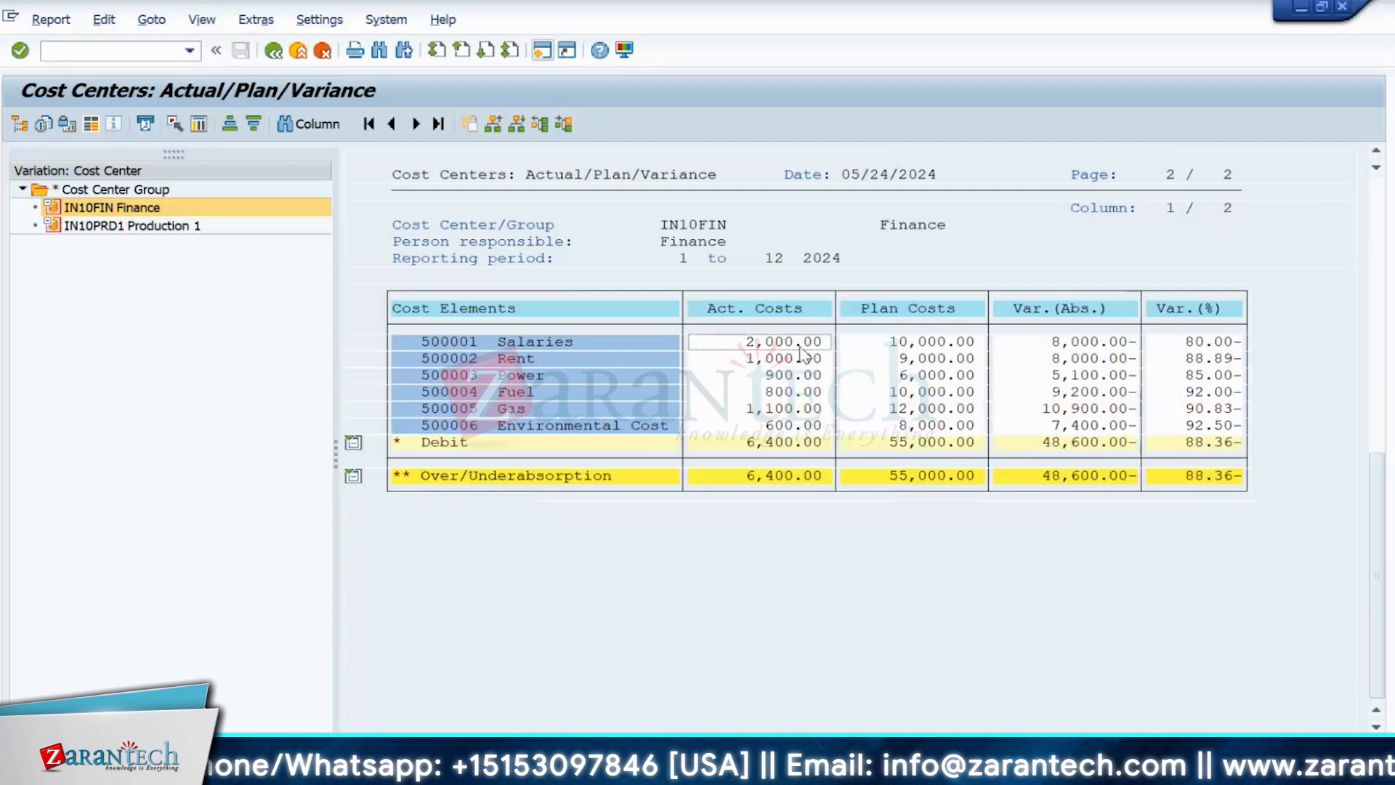
click(114, 214)
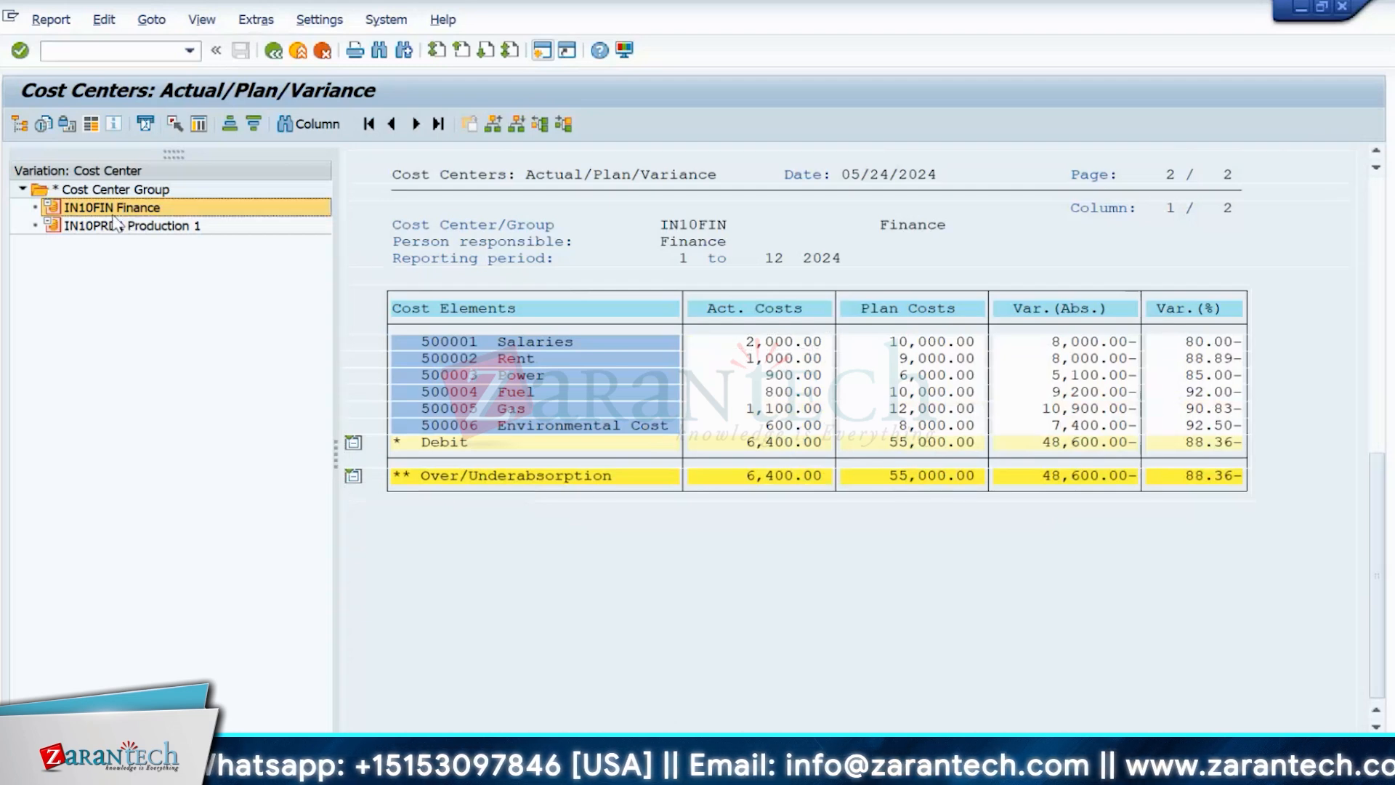
click(114, 224)
click(752, 347)
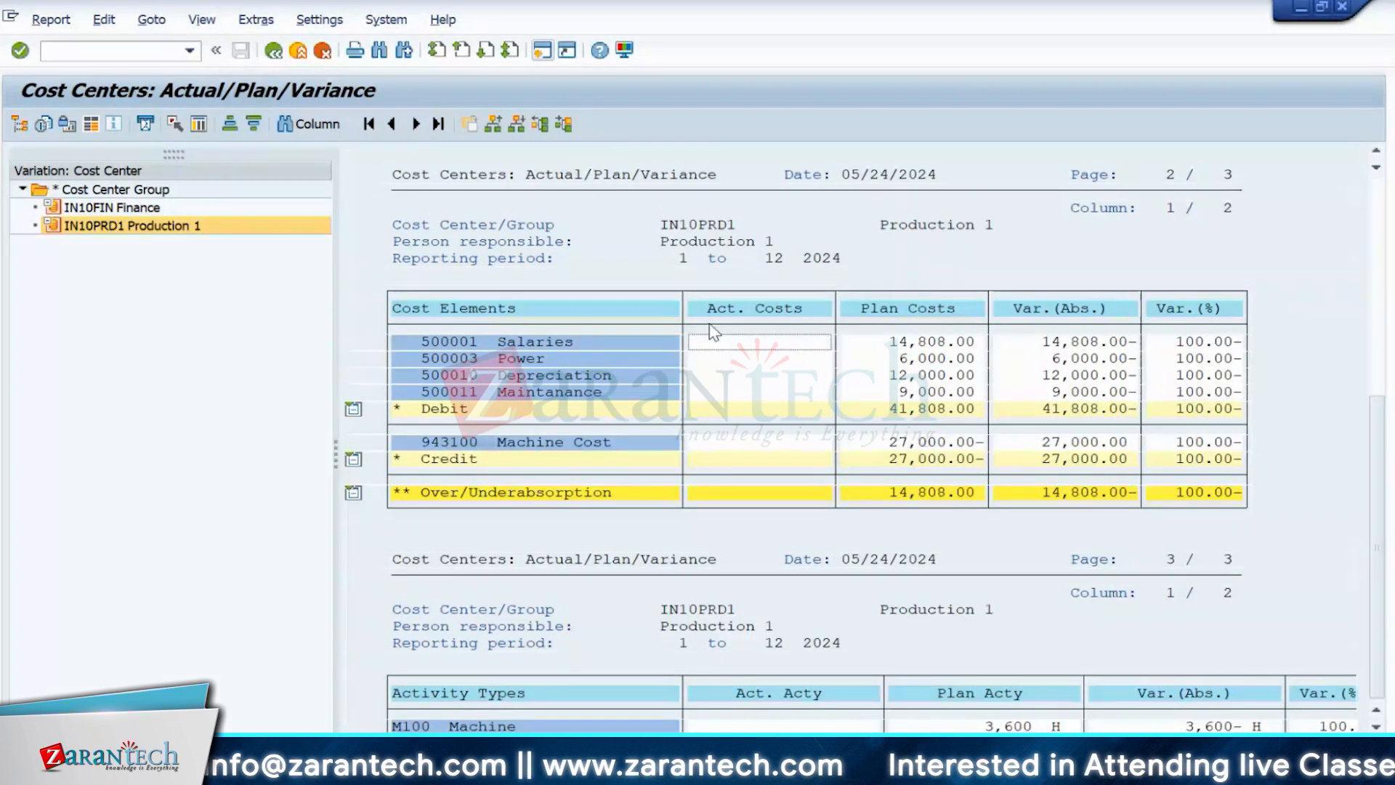
click(414, 337)
click(106, 212)
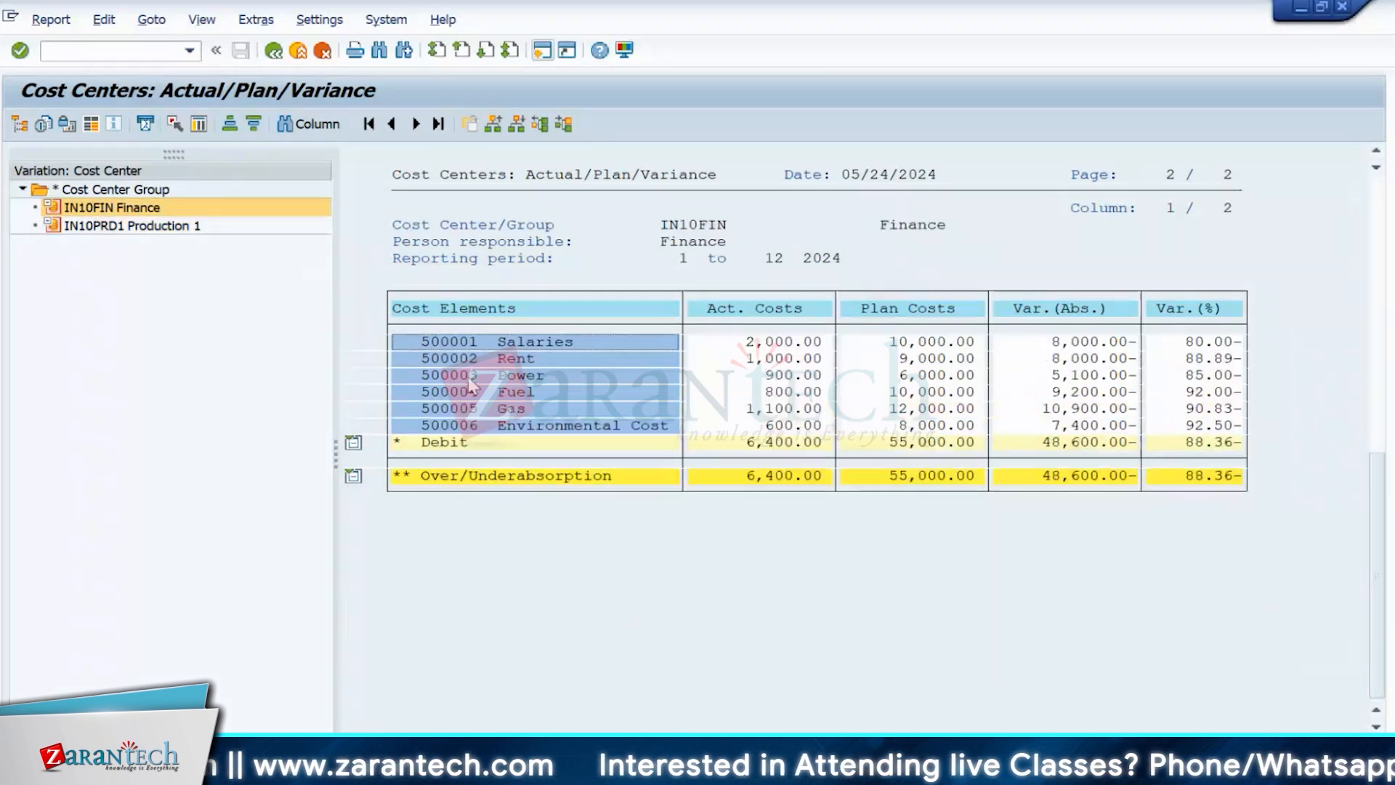
click(109, 226)
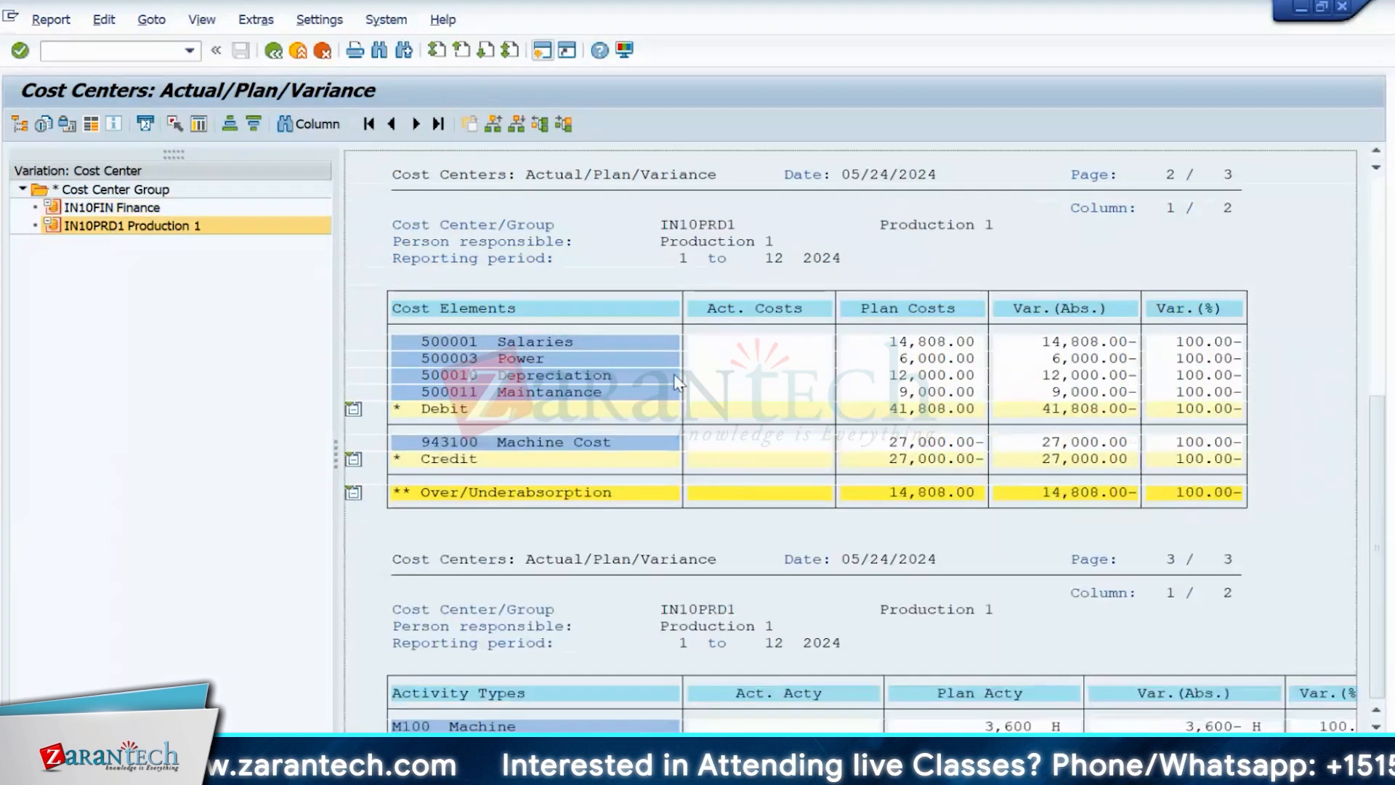
click(827, 342)
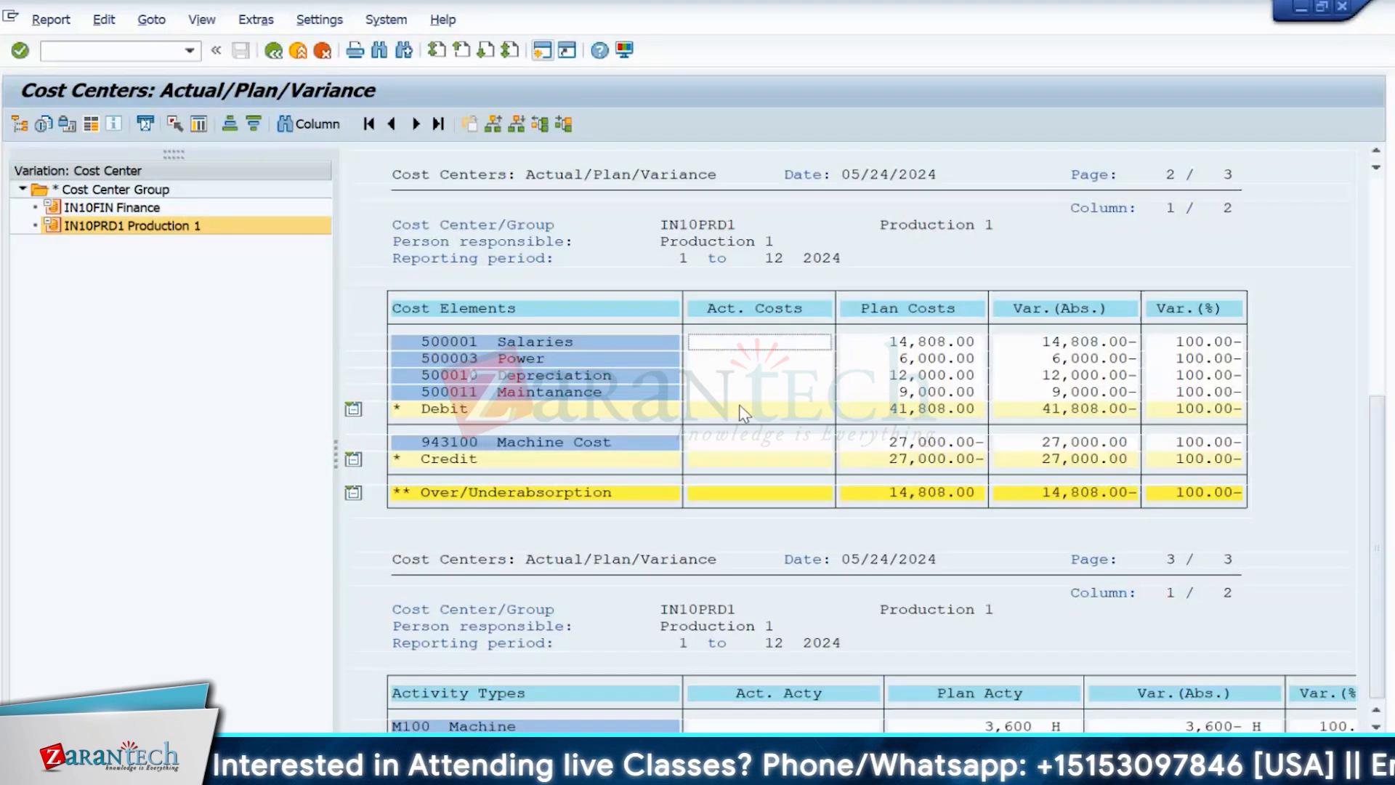
click(88, 207)
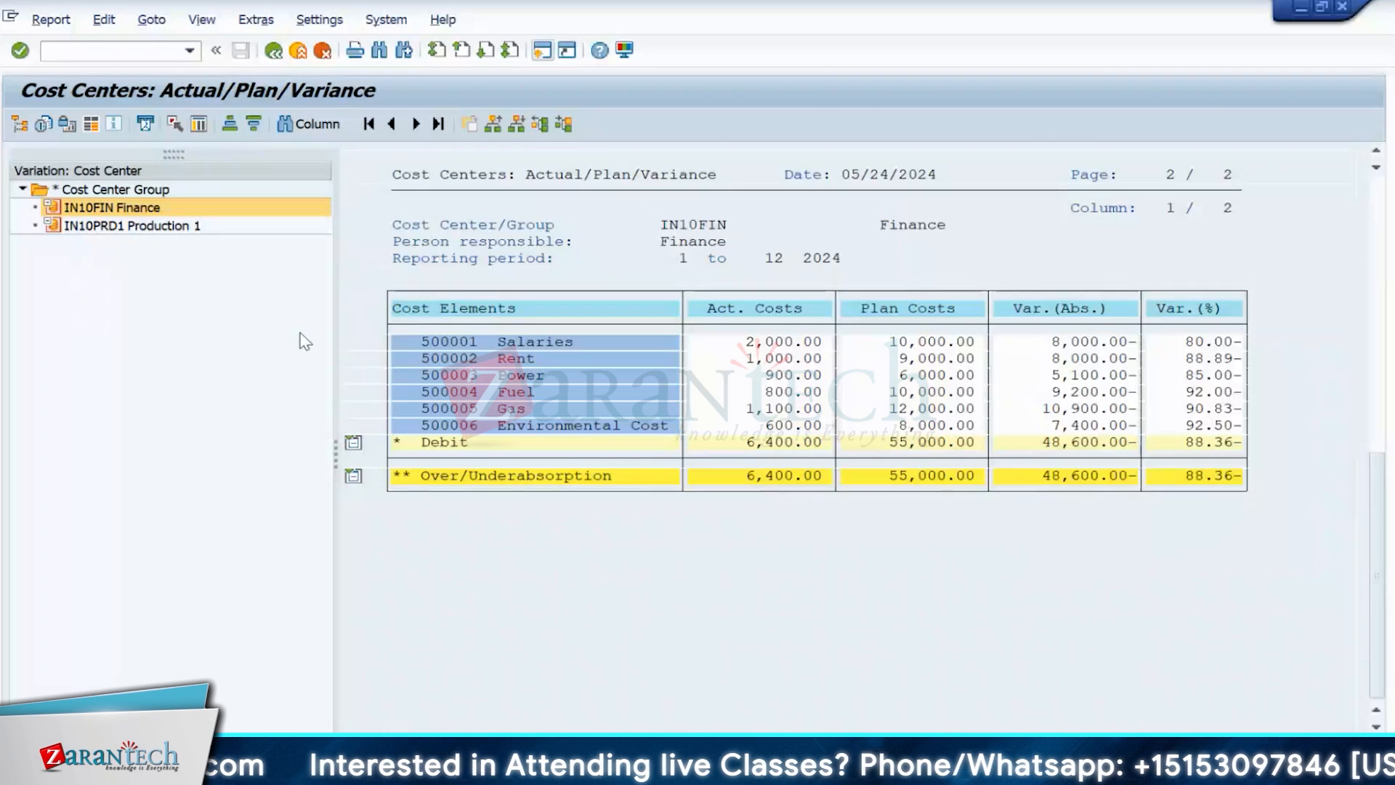
click(120, 226)
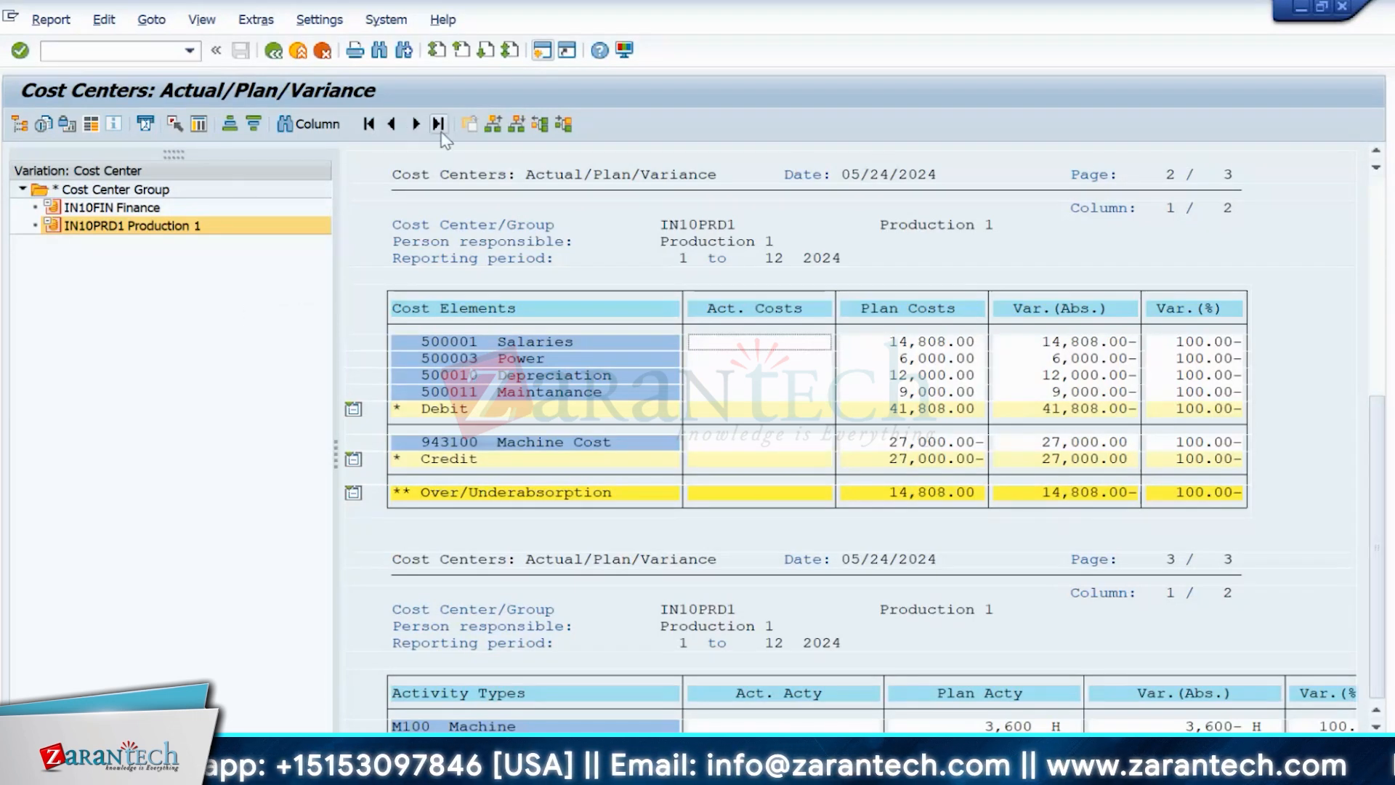
- Leave the cost center report and its selection, and start transaction FS00 for central G/L account maintenance
click(274, 50)
click(175, 266)
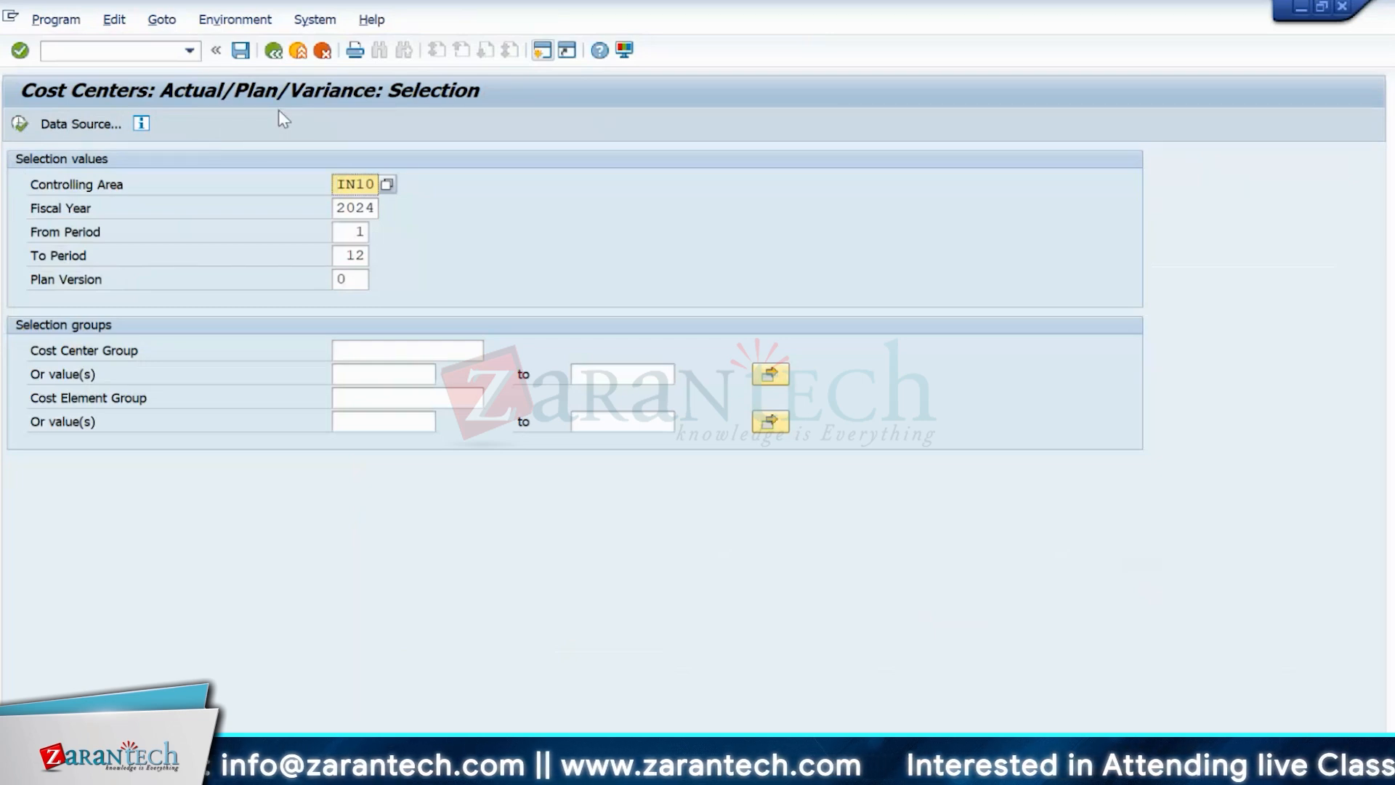
click(270, 51)
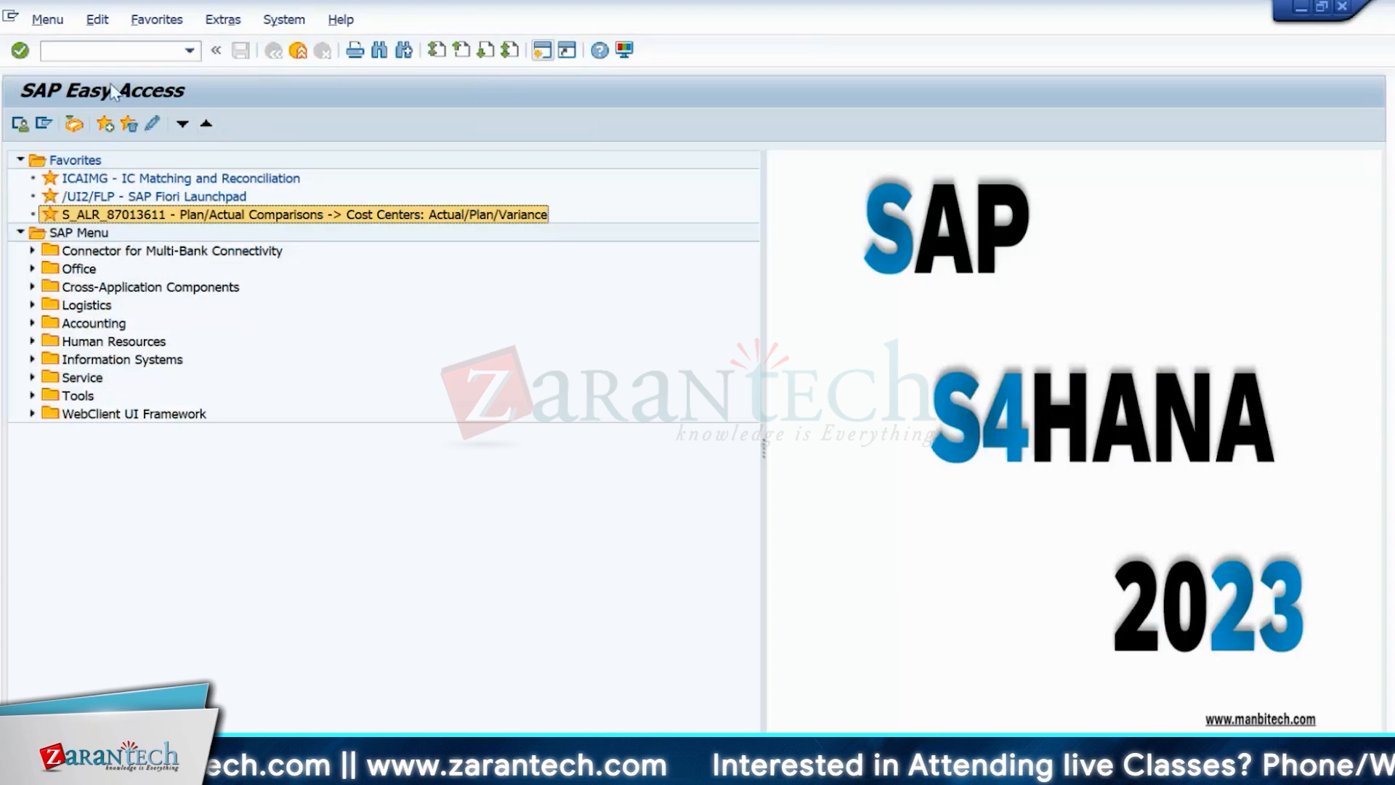
click(88, 55)
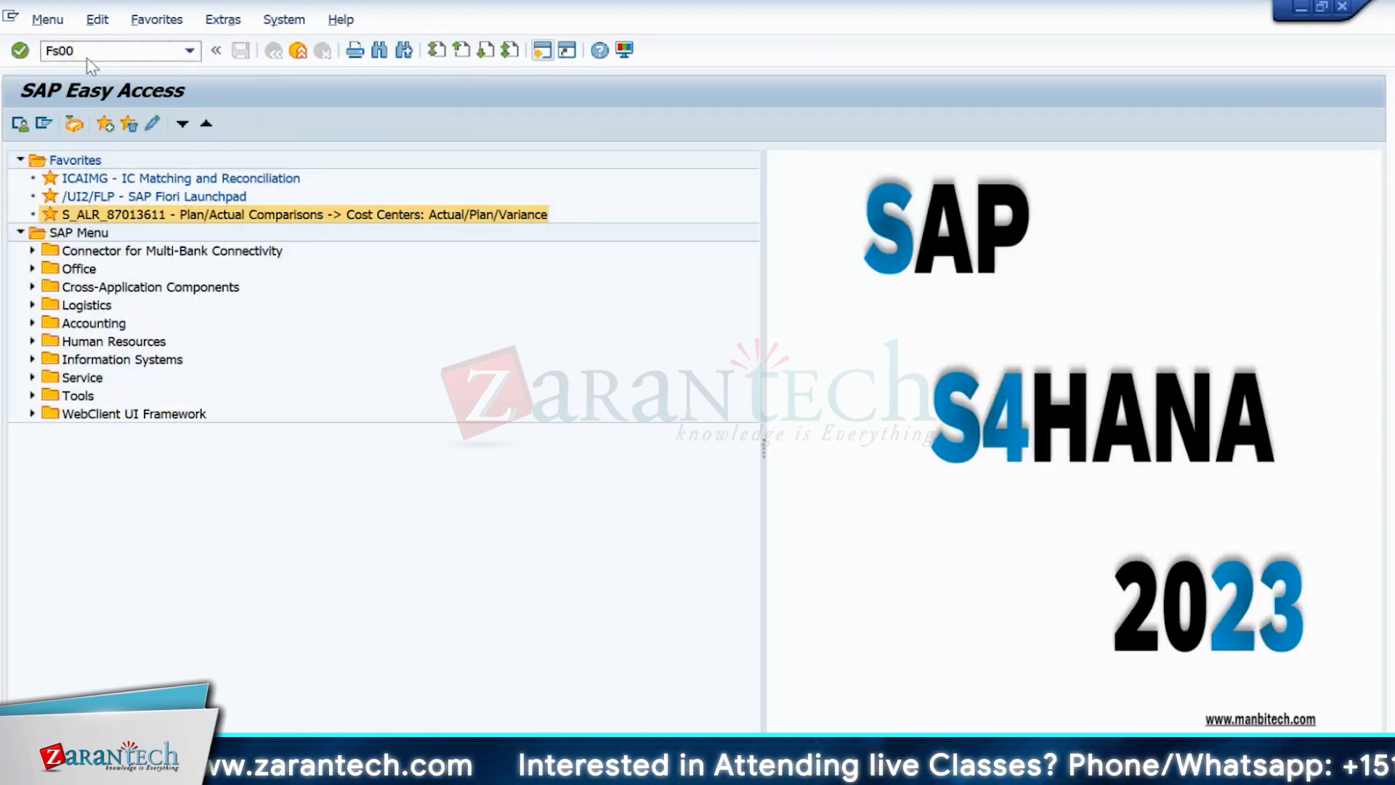
key(Return)
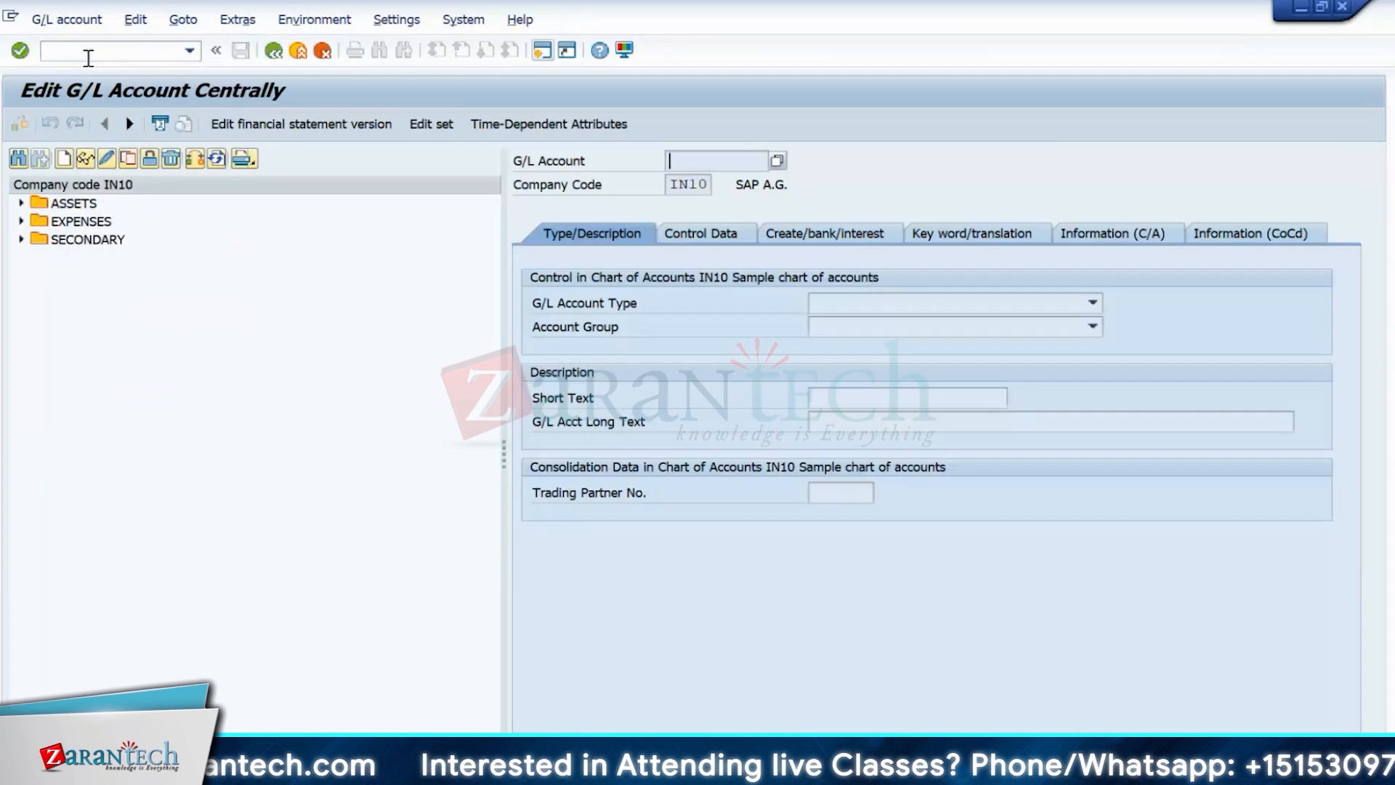
- Start creating G/L account 942001 in company code IN10
click(64, 161)
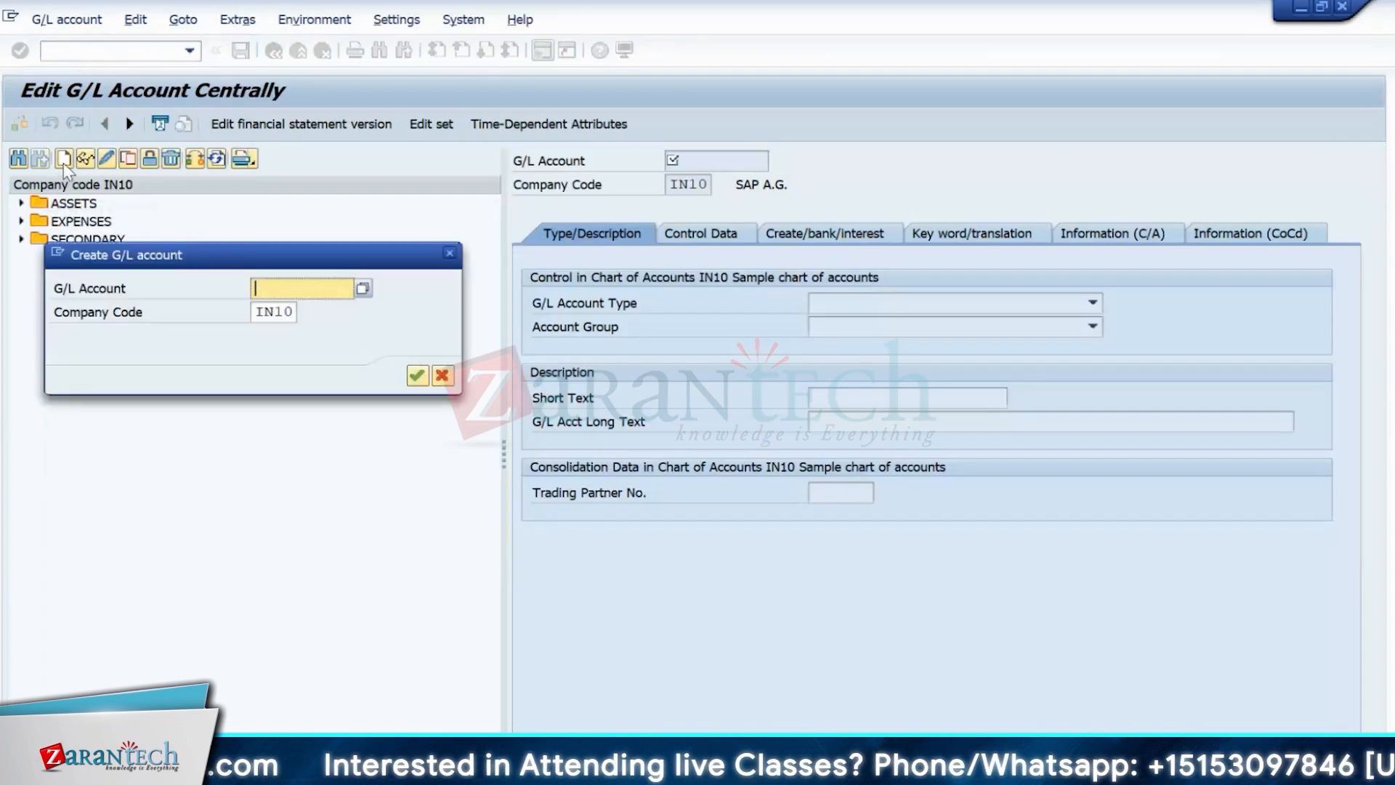
text(9)
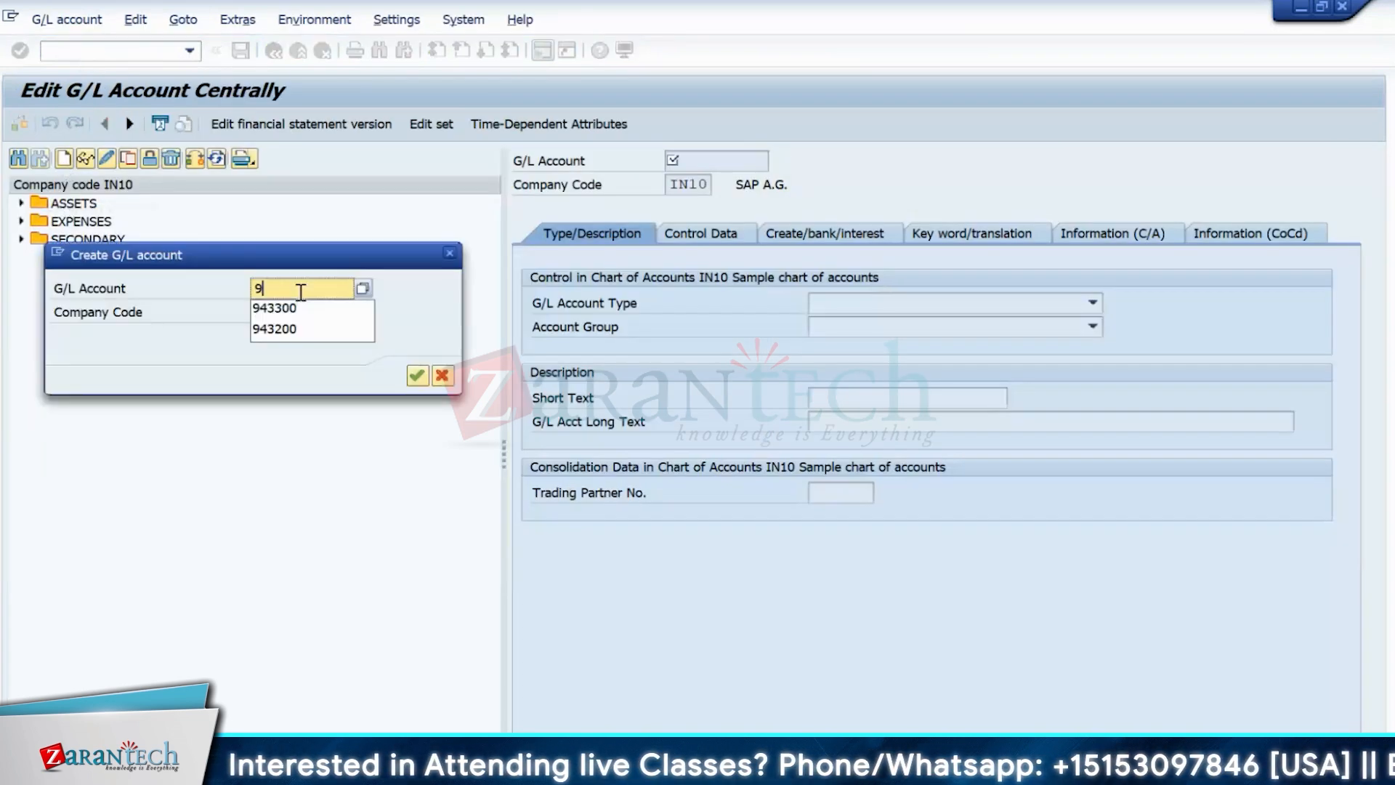
text(42)
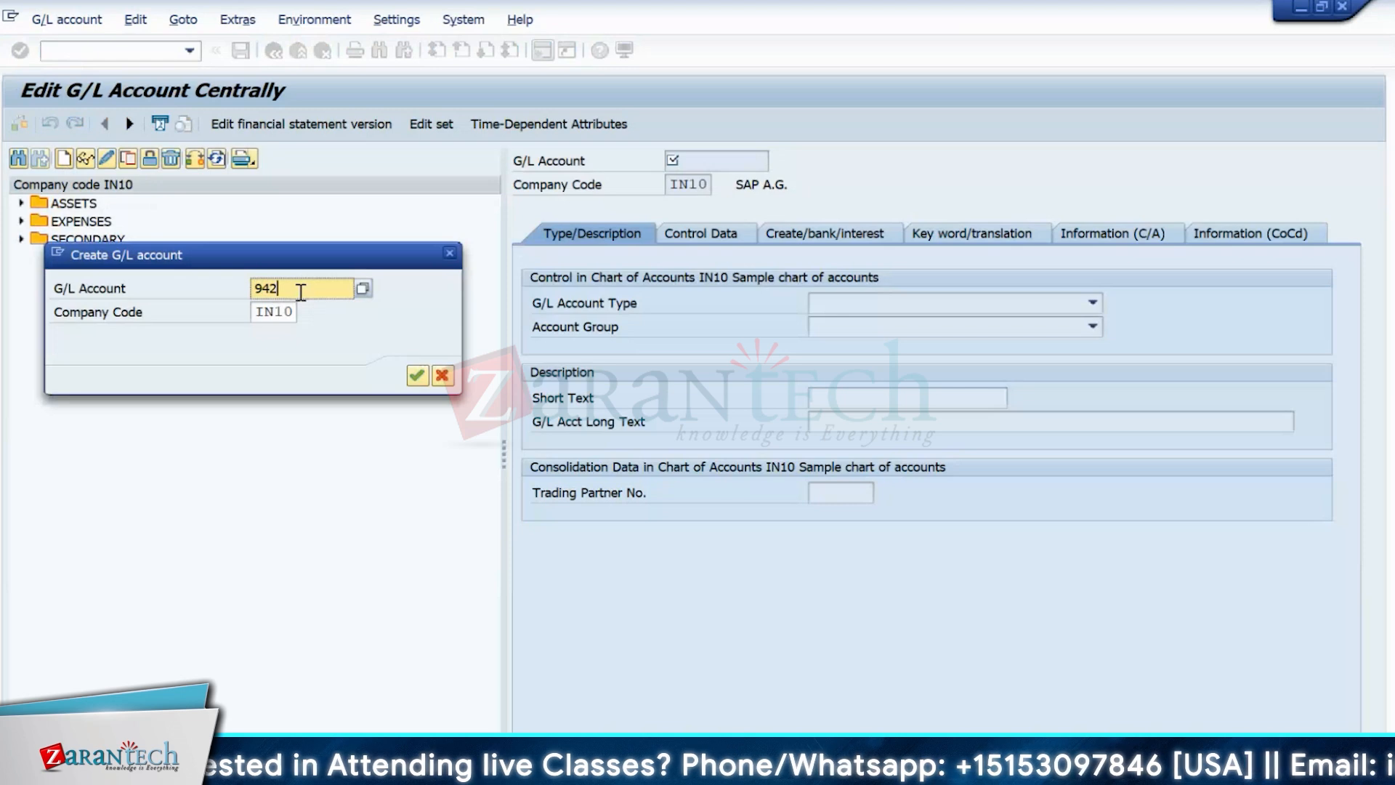
text(001)
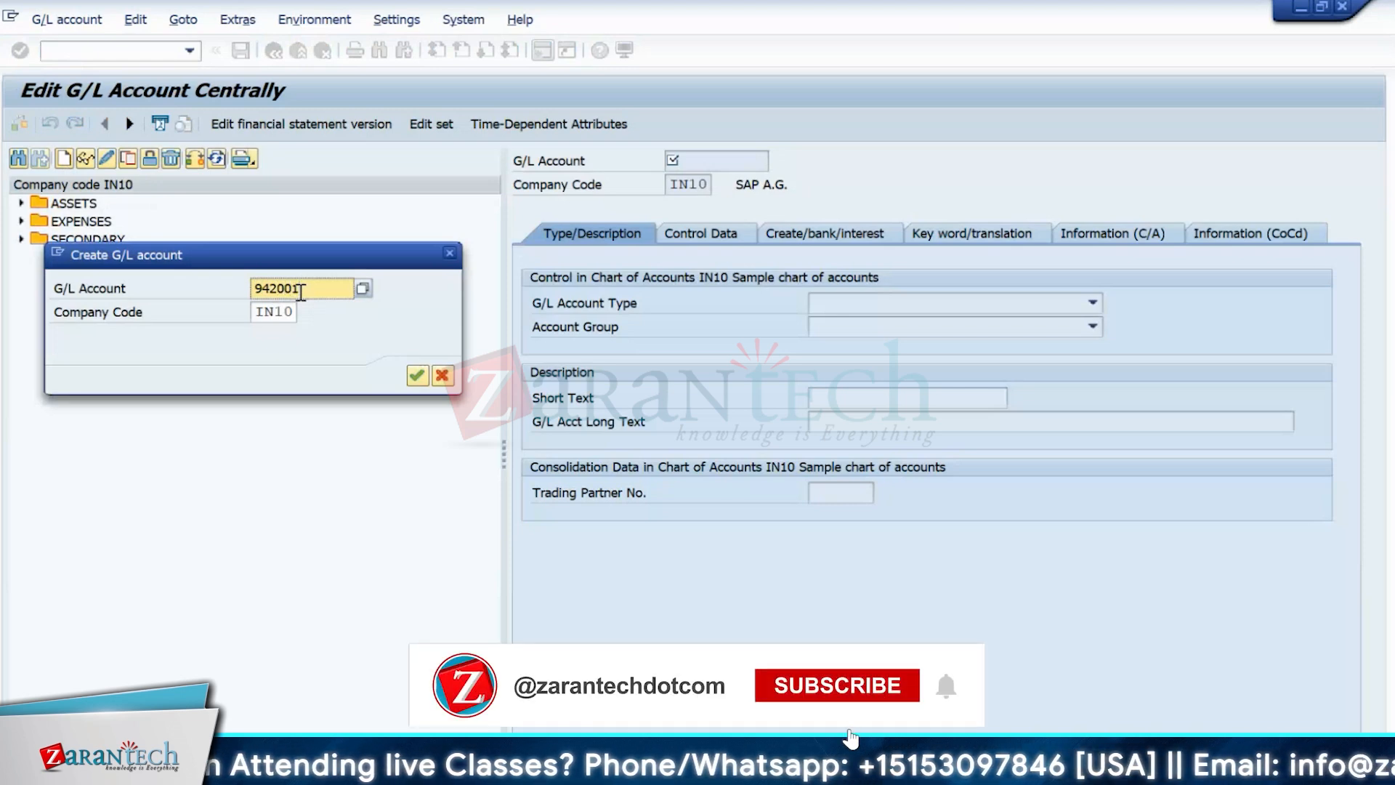
key(Return)
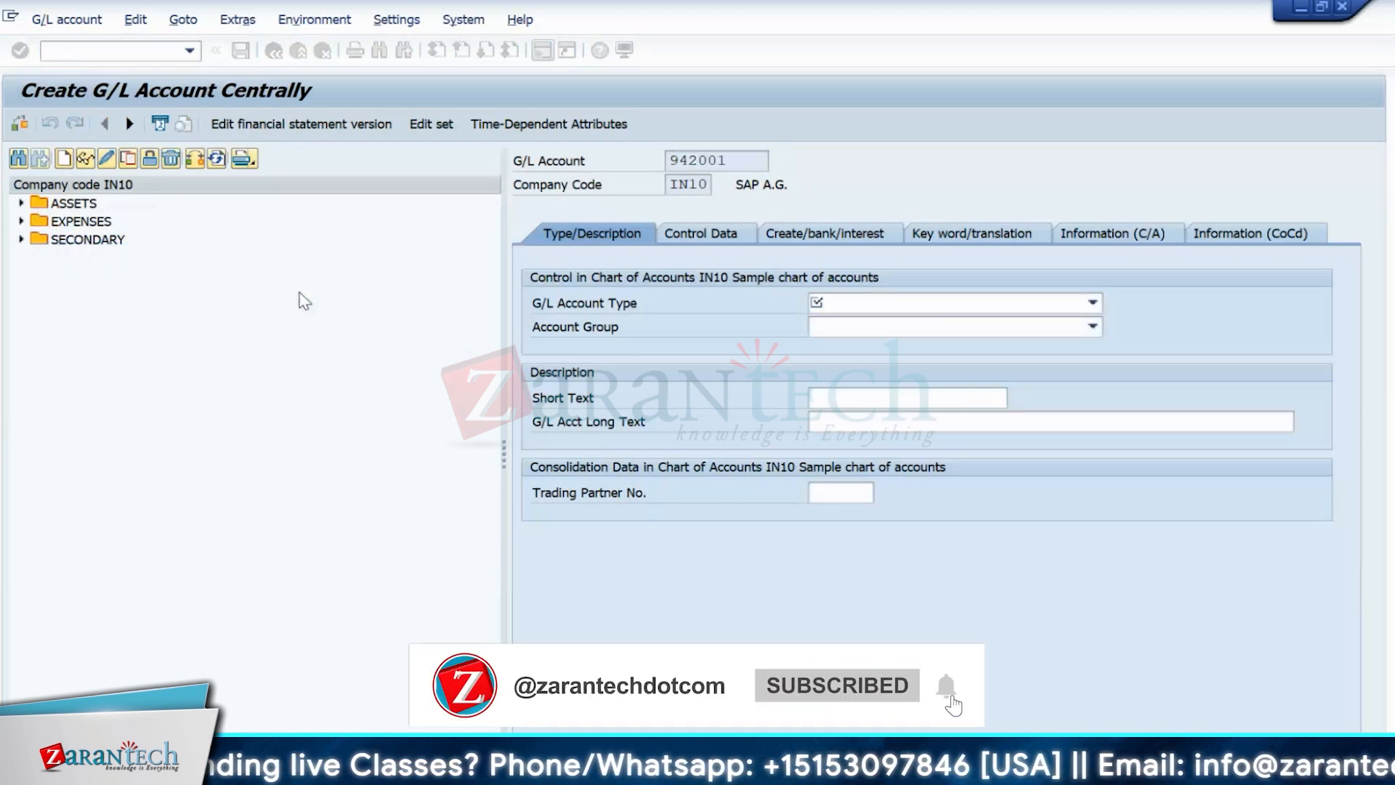
- Set the G/L account type to S Secondary Costs and the account group to SECO SECONDARY
click(946, 301)
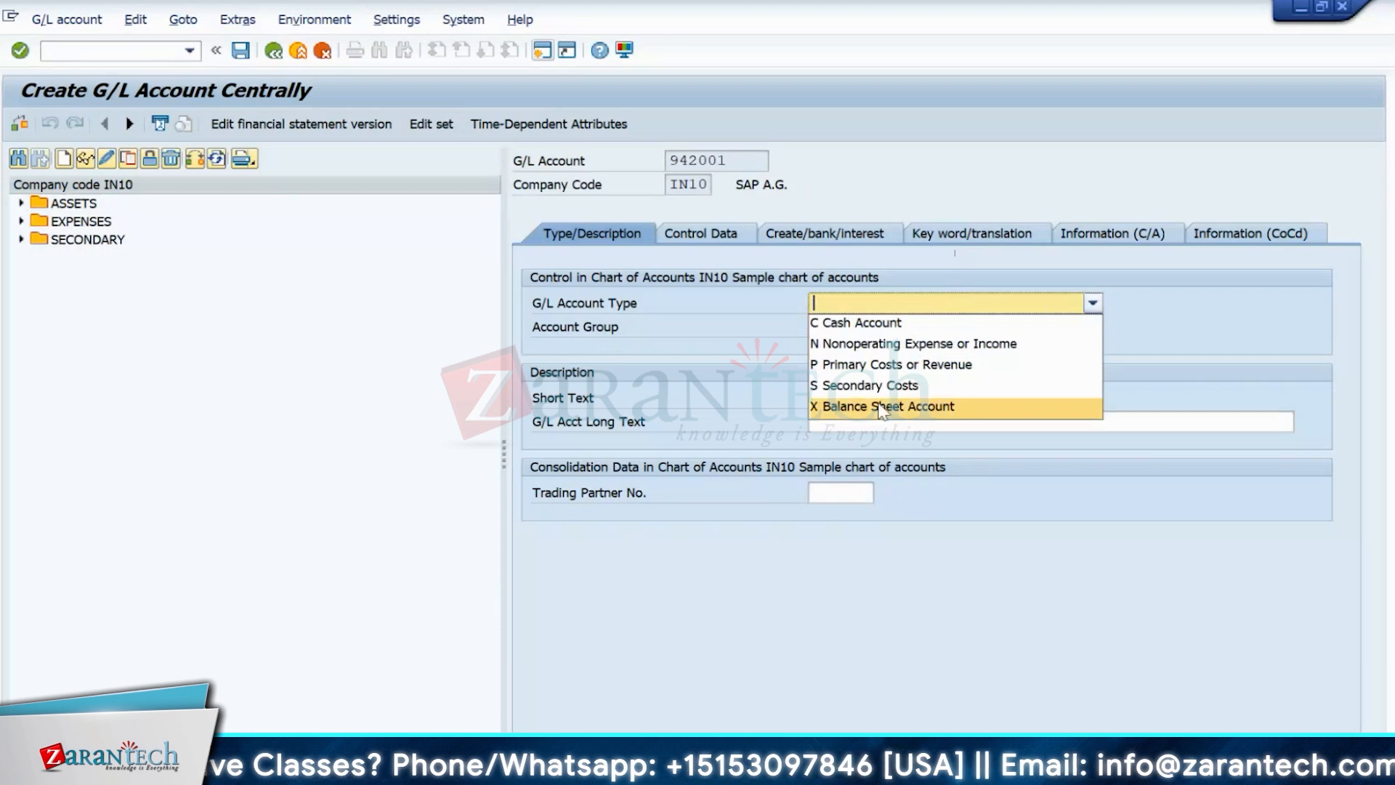
click(842, 385)
click(843, 326)
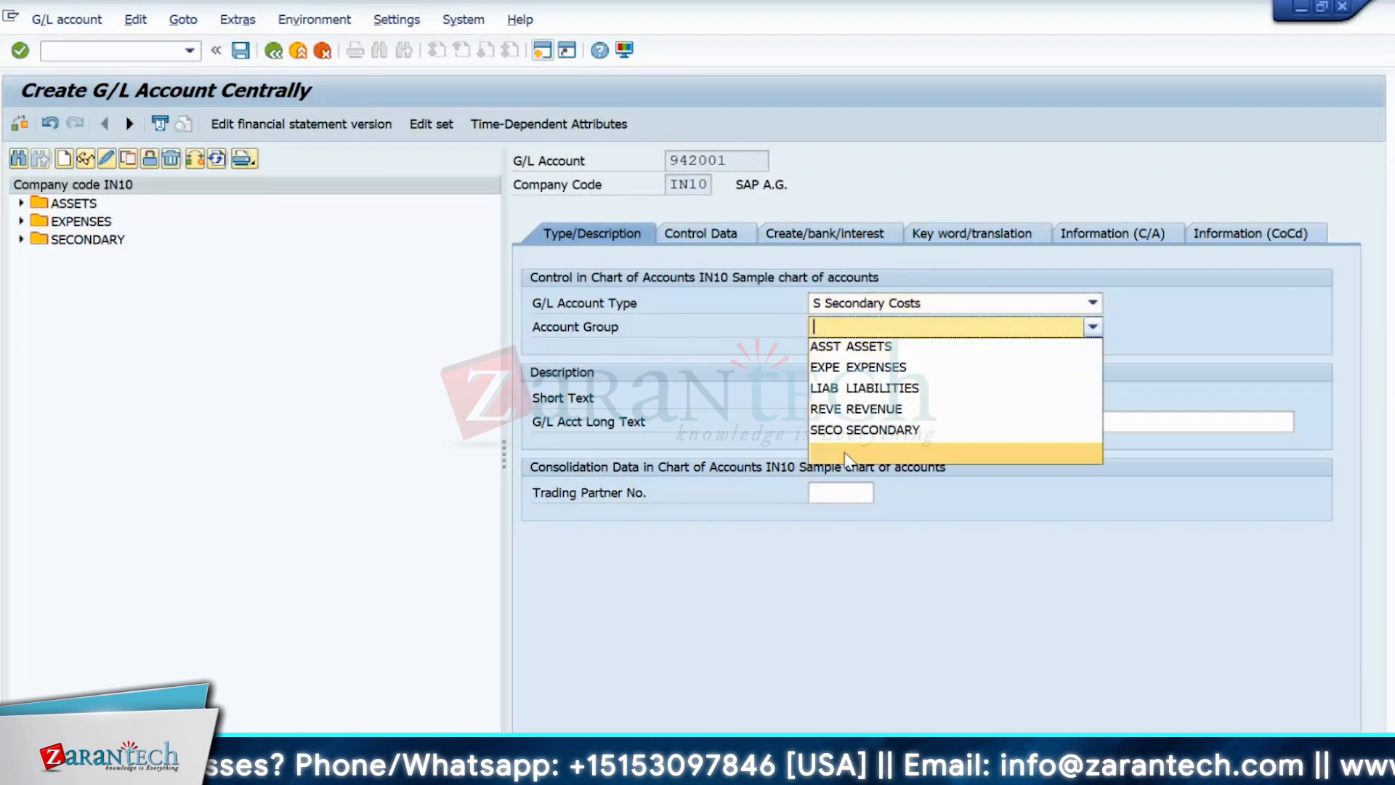
click(843, 432)
- Enter "Cost allocation" as the new G/L account's short text
click(837, 401)
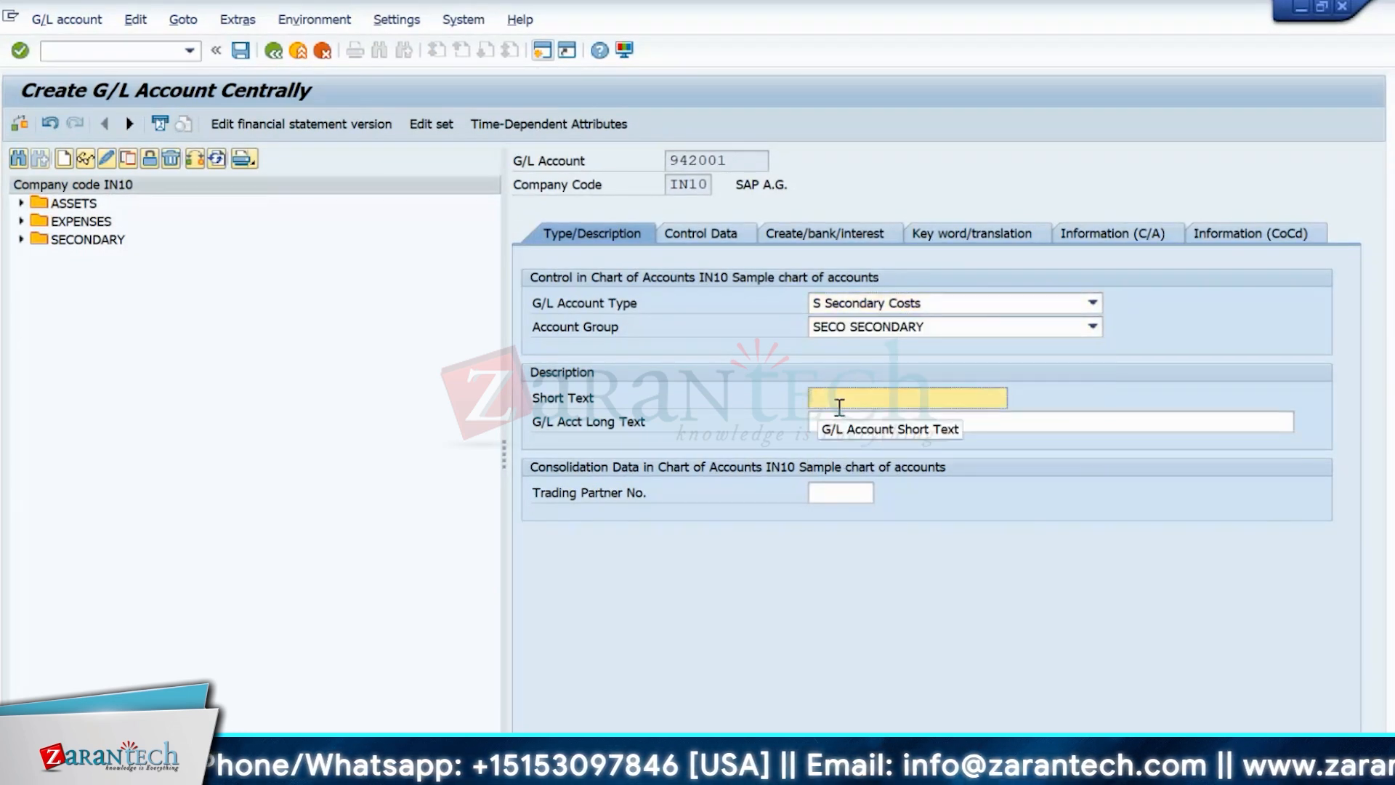
text(Cos)
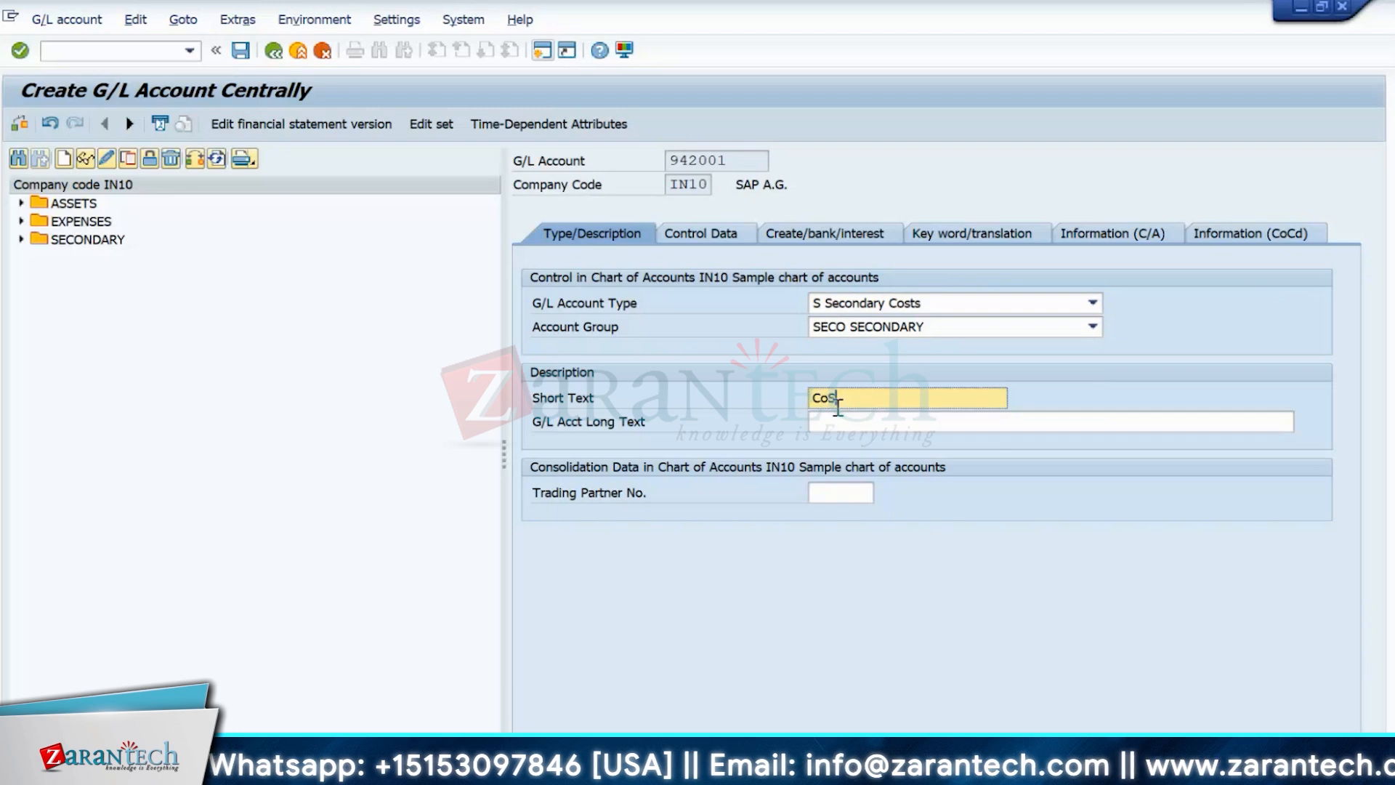
key(BackSpace)
key(BackSpace)
key(BackSpace)
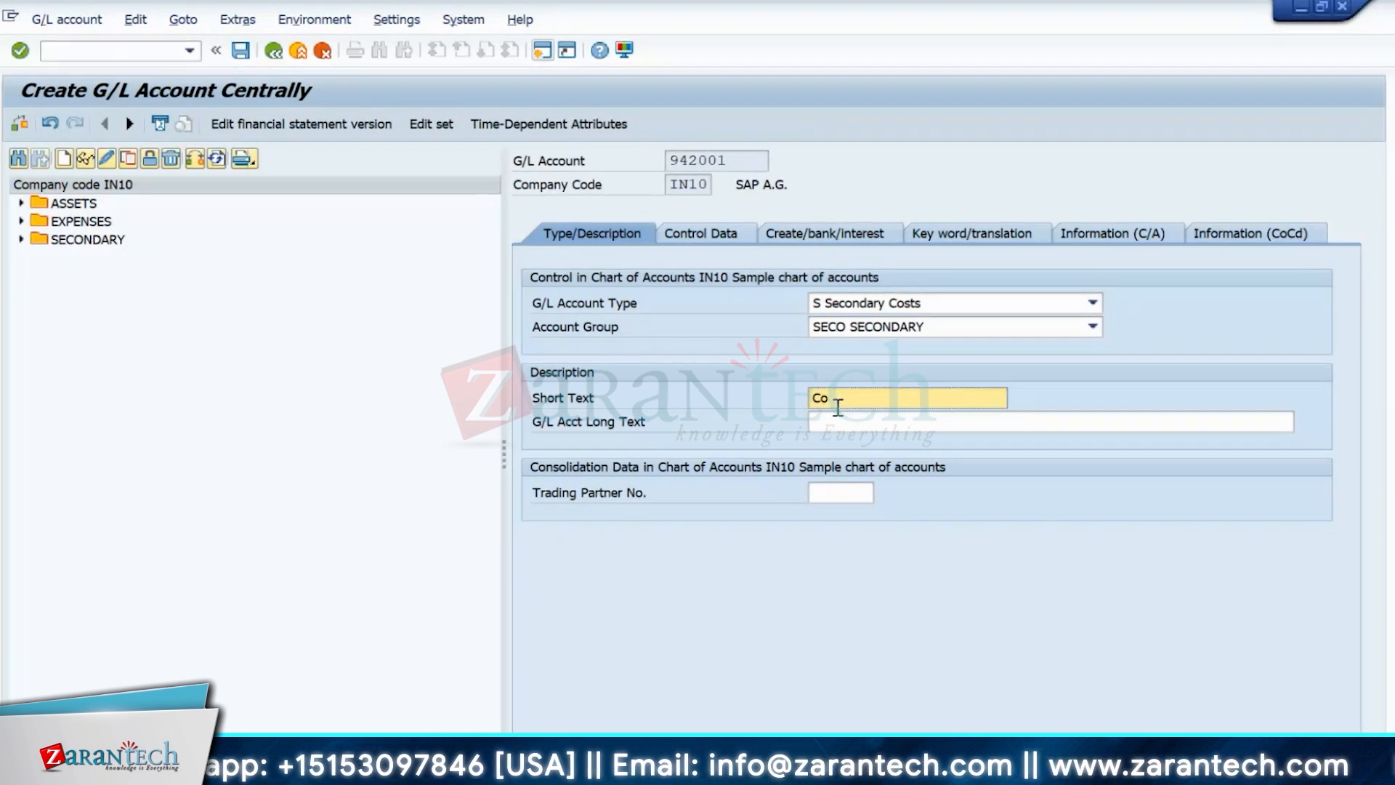
text(Cost alloc)
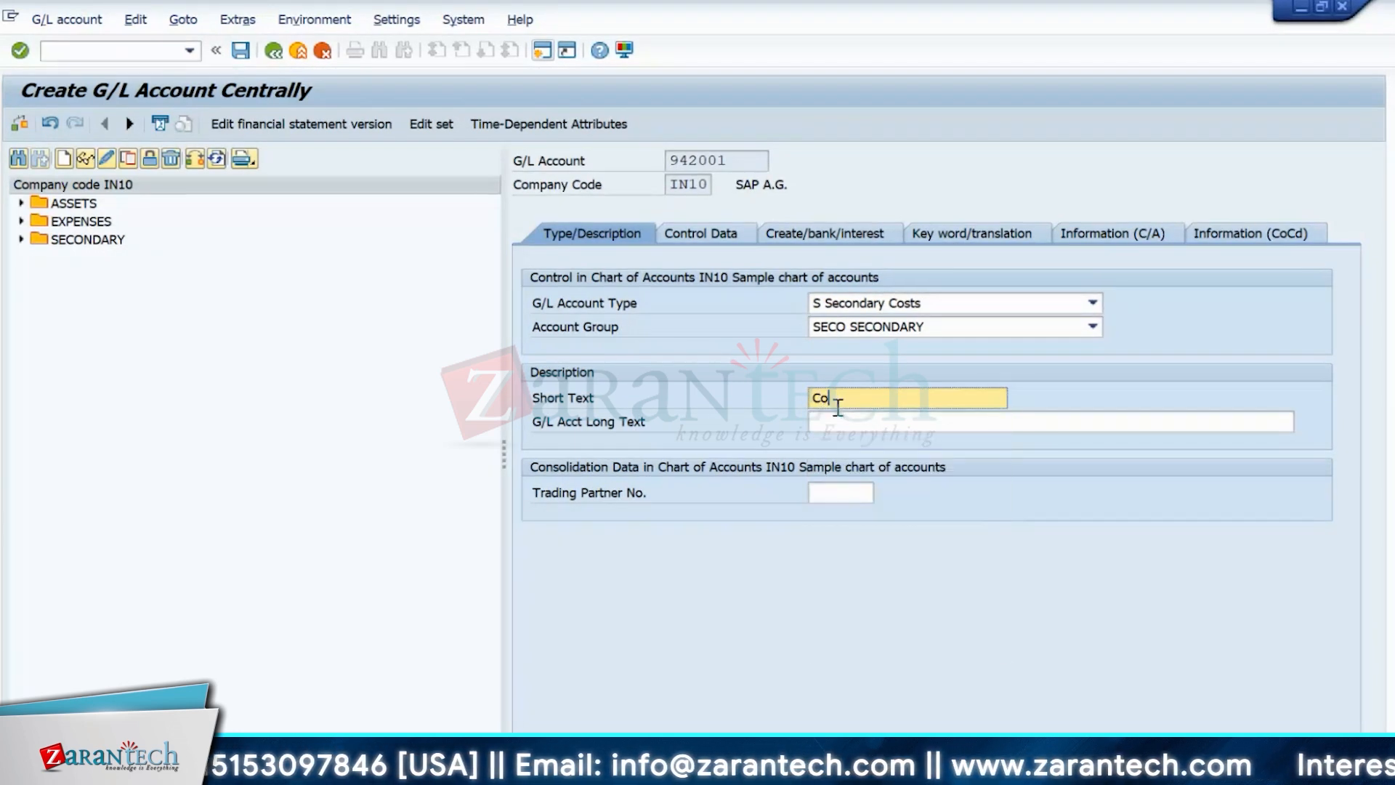
text(ation from)
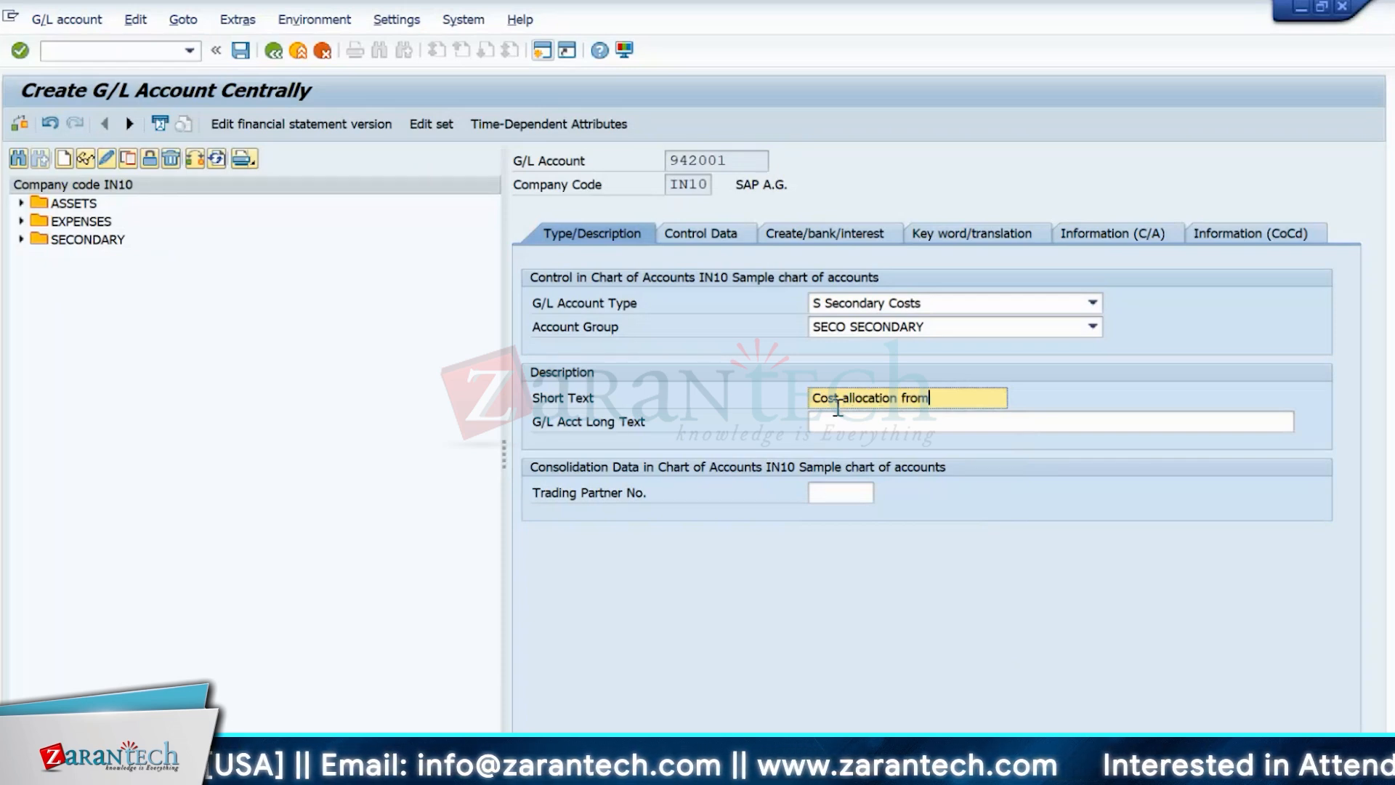
key(BackSpace)
key(BackSpace)
key(BackSpace)
key(BackSpace)
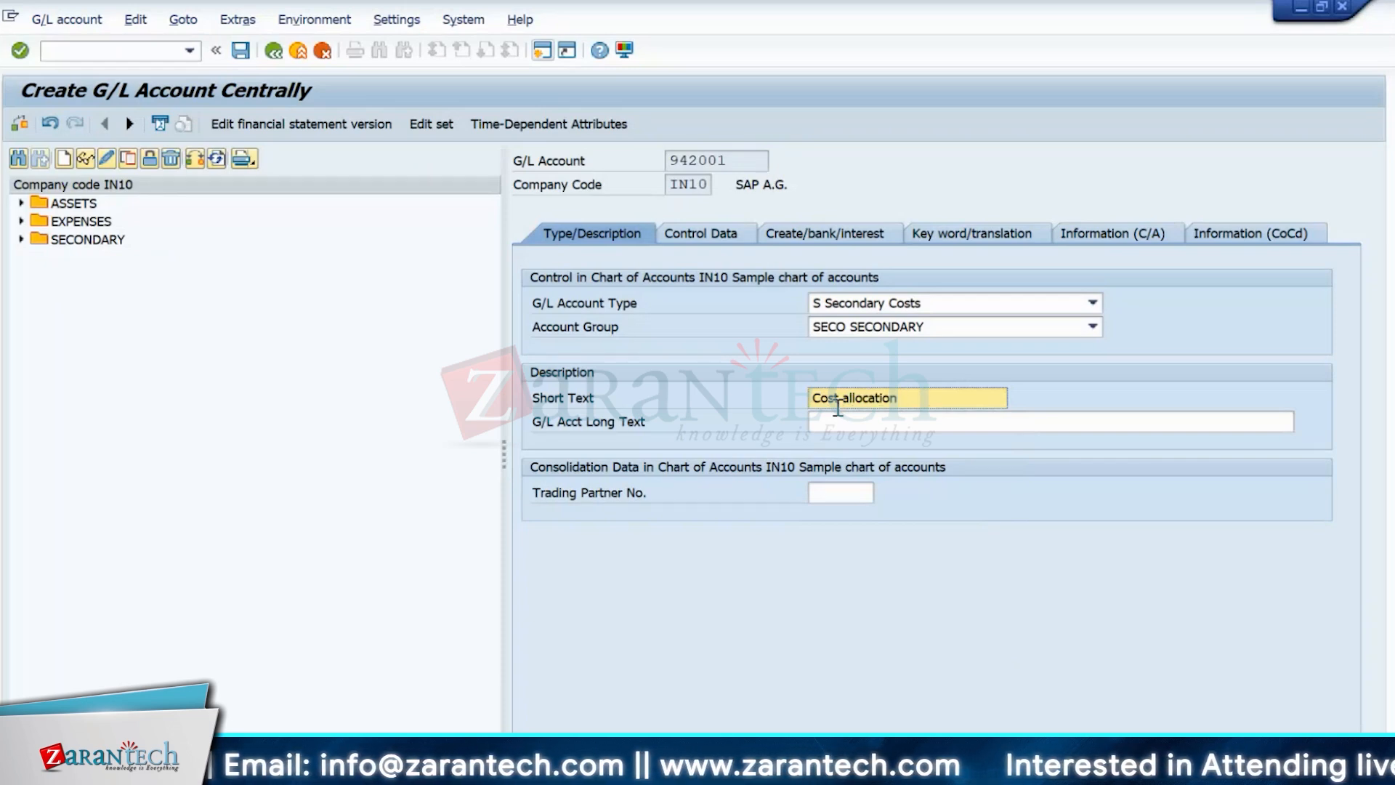
- Enter "Cost Allocation from Cost center" as the G/L account's long text
click(977, 419)
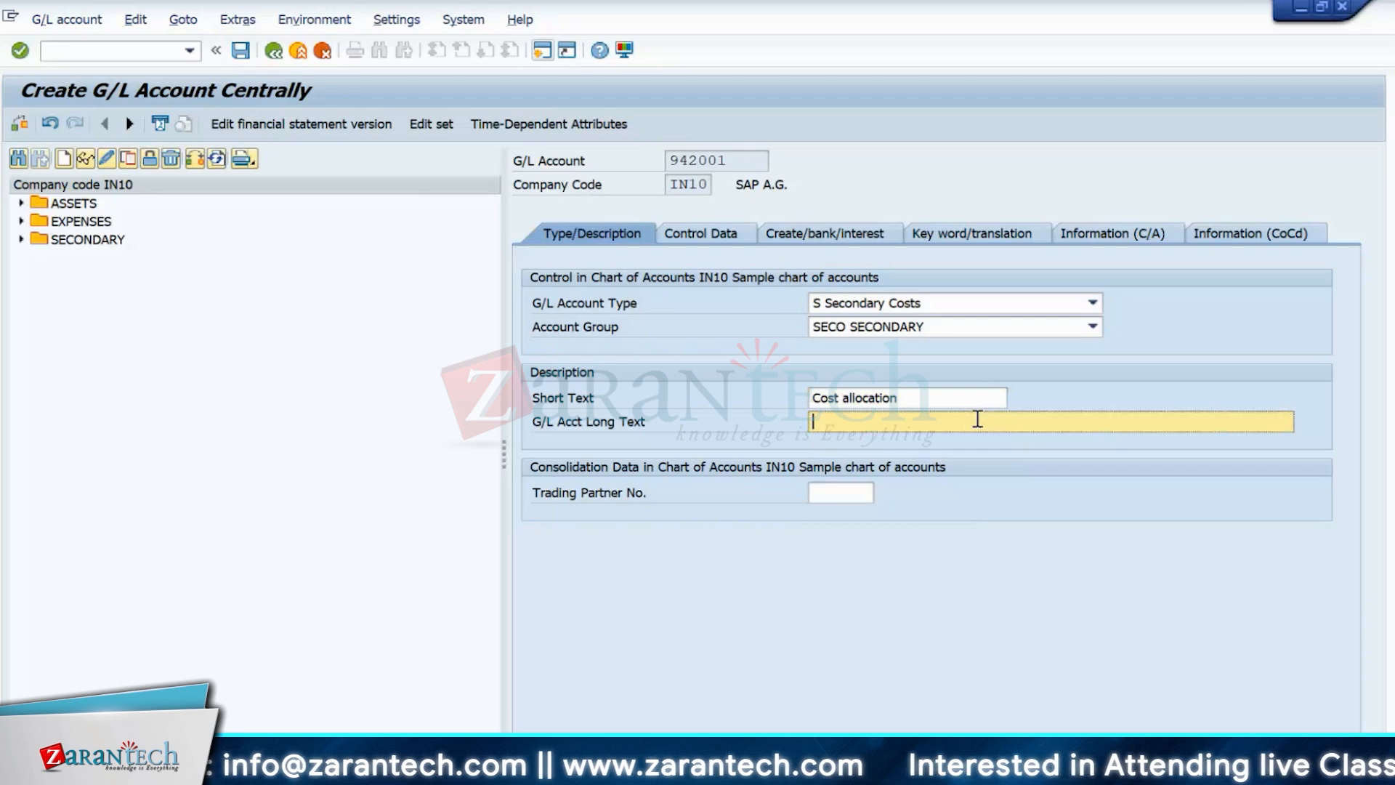
text(Cost Al)
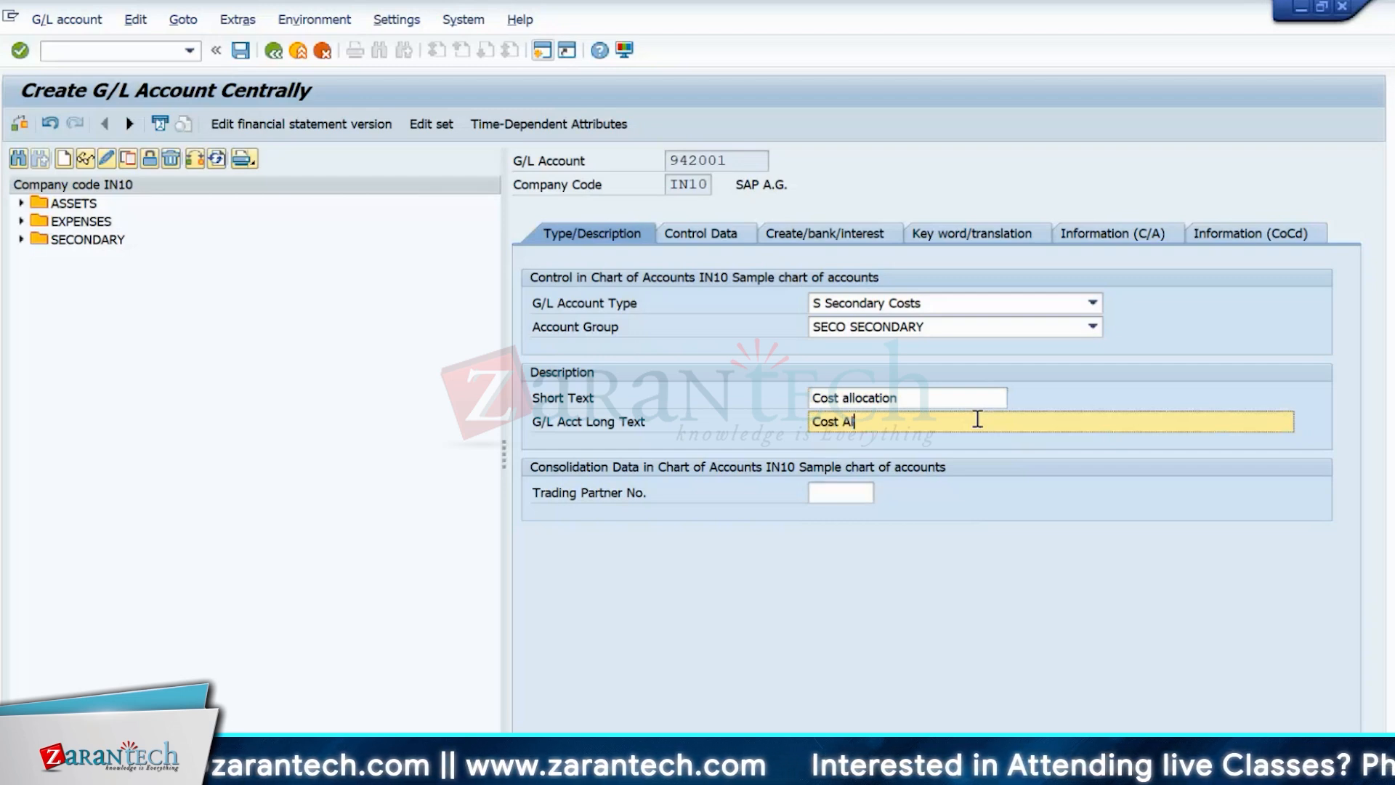
text(location from Cost )
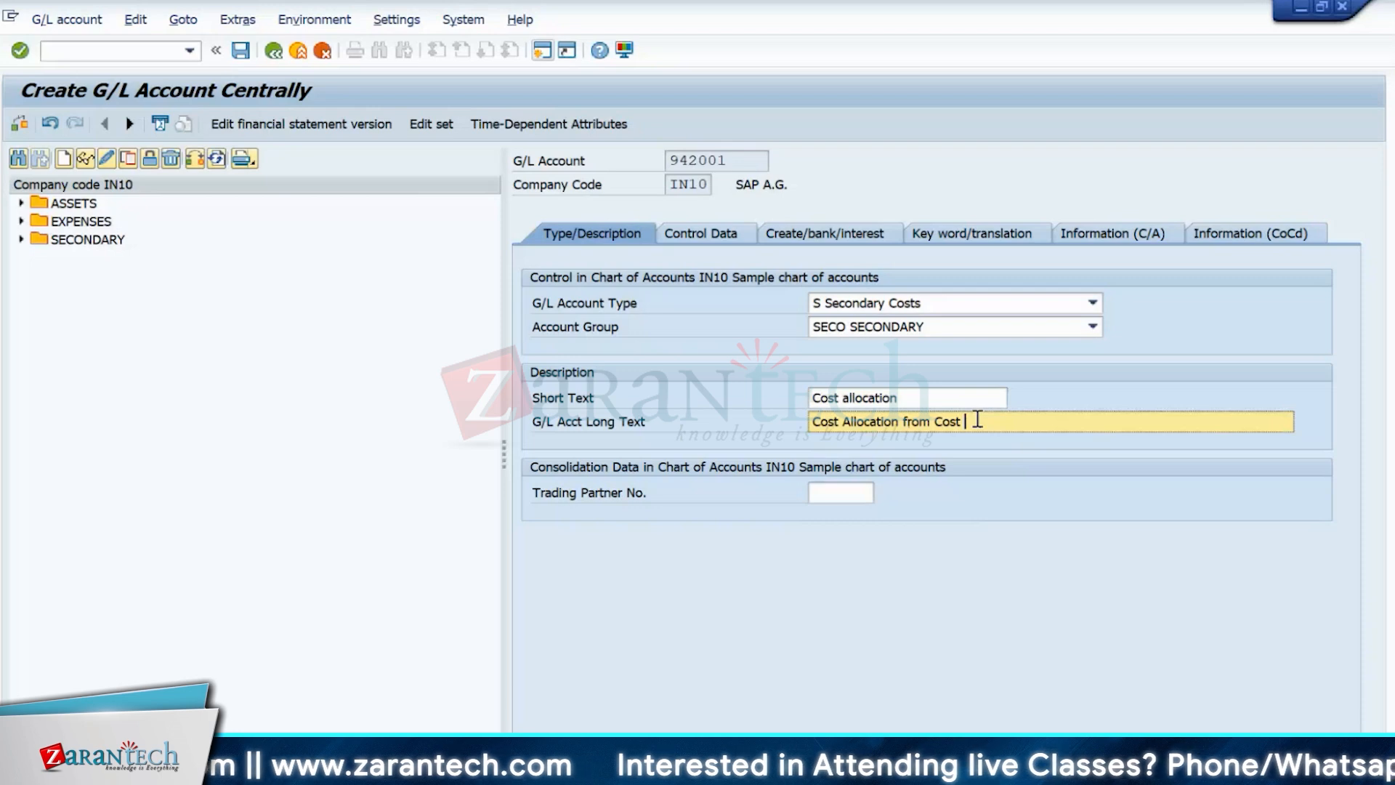
text(center)
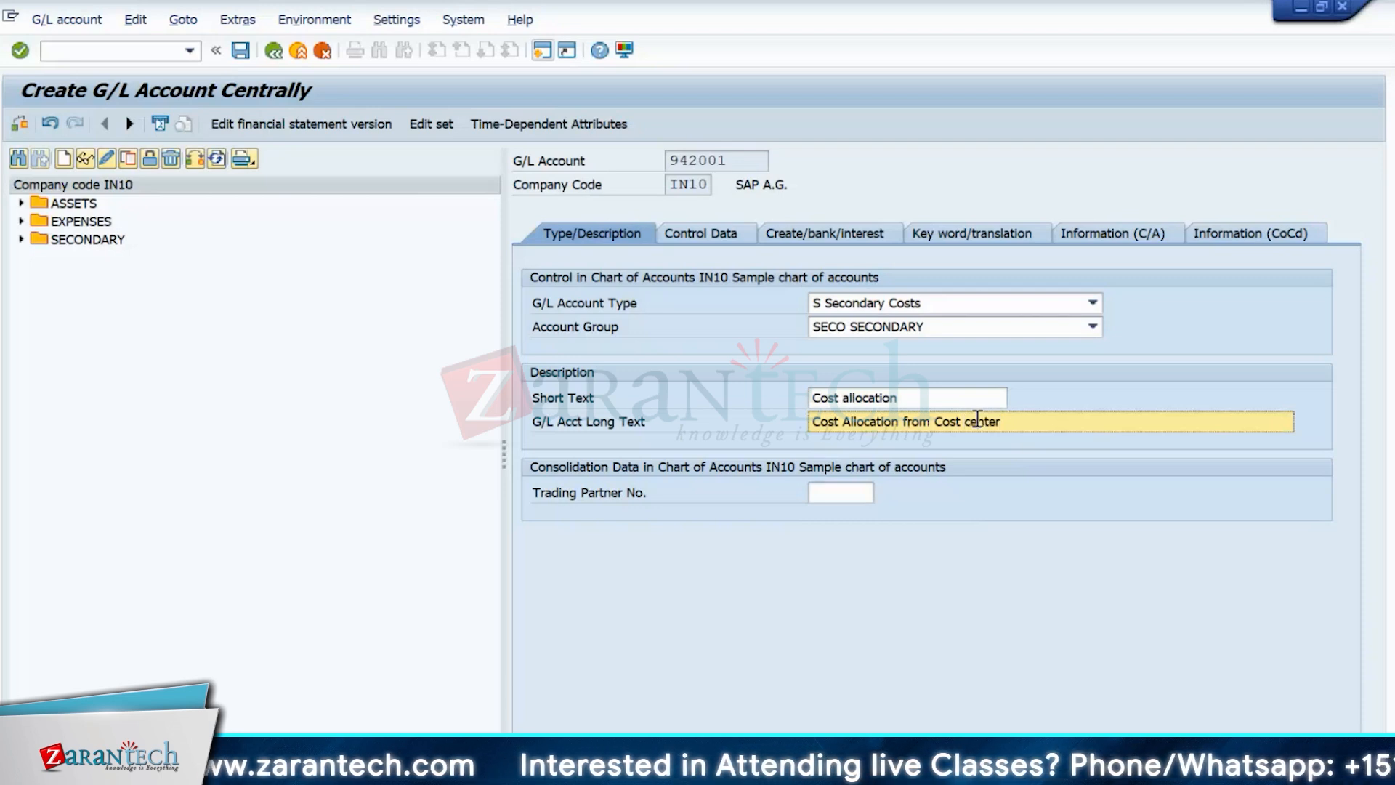
key(Return)
- Set the cost element category in the account's control data to 42 Assessment
click(702, 233)
scroll(696, 673, down, 2)
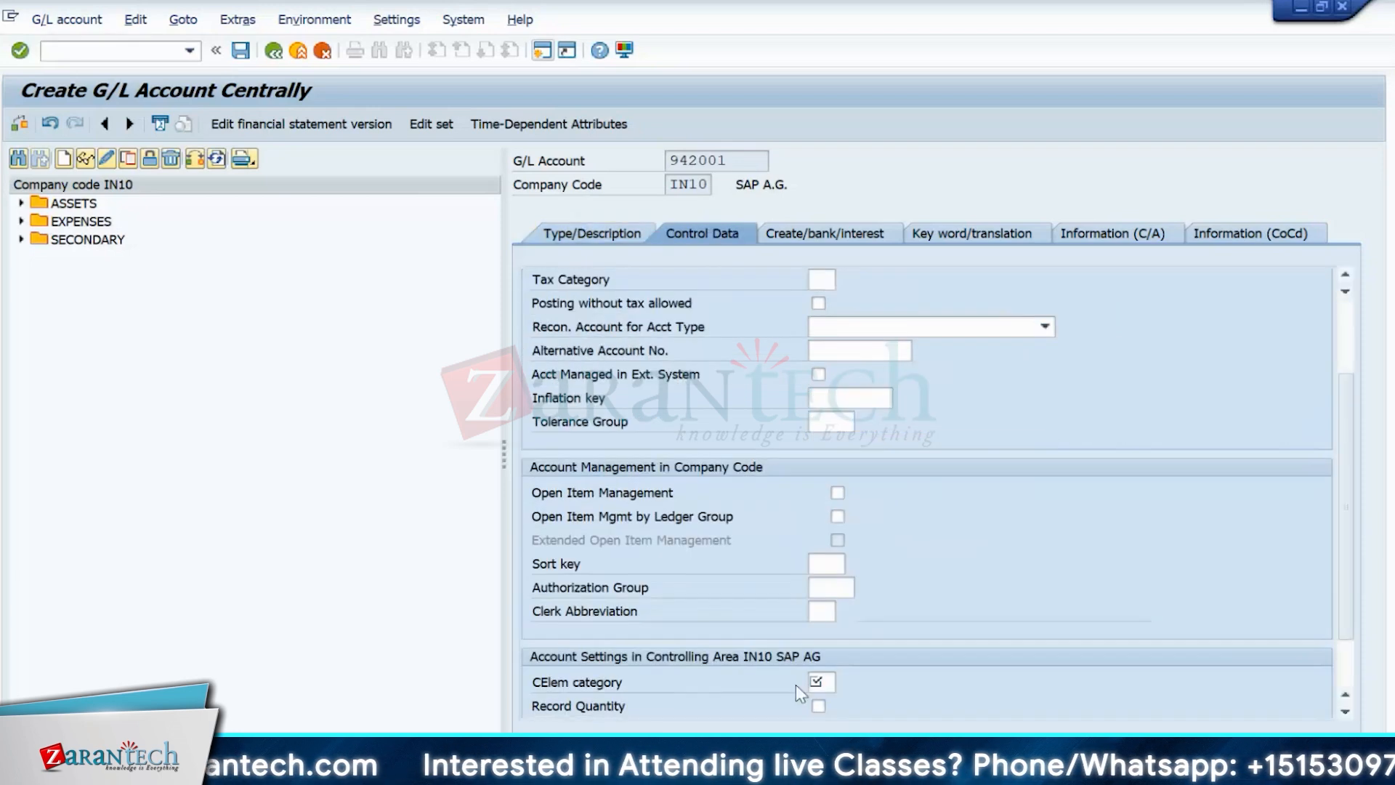
click(834, 679)
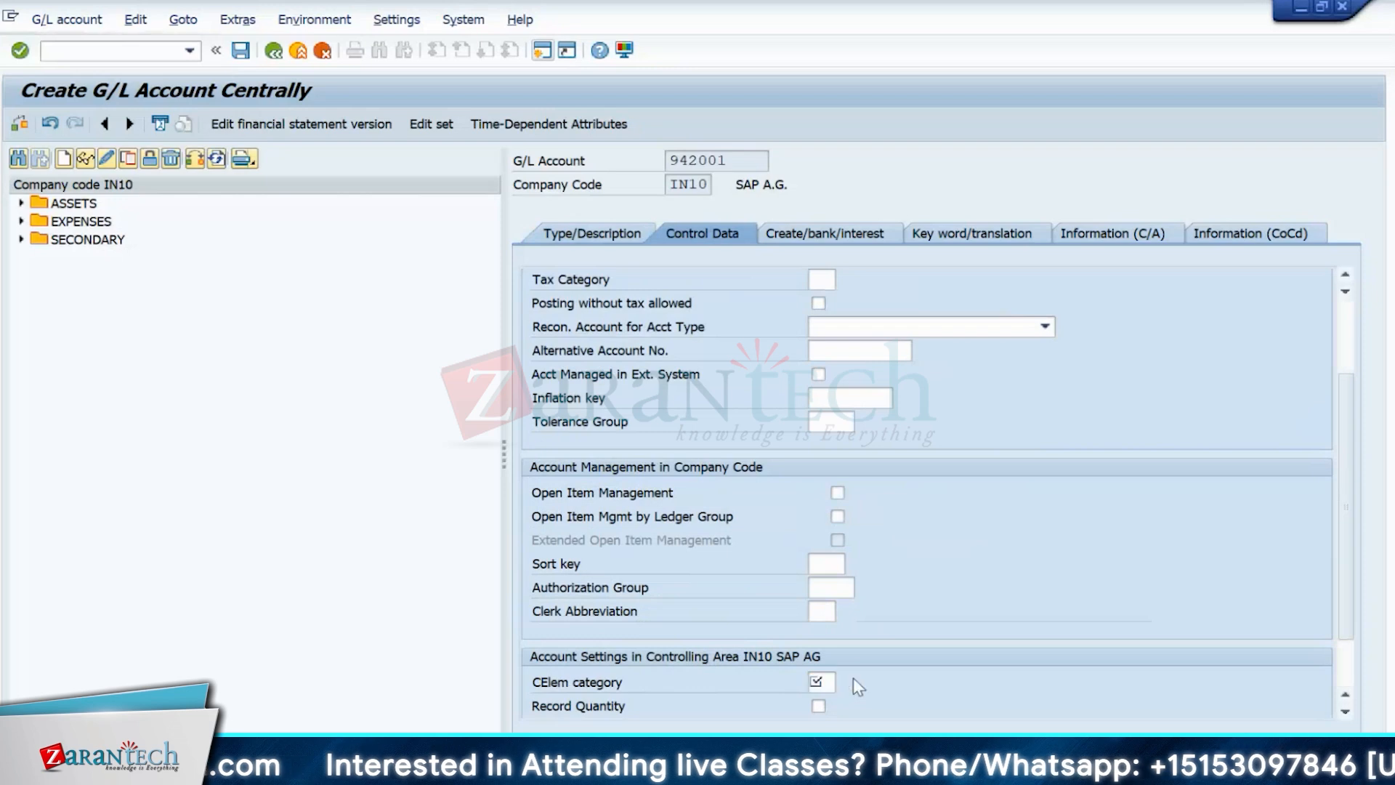
click(845, 680)
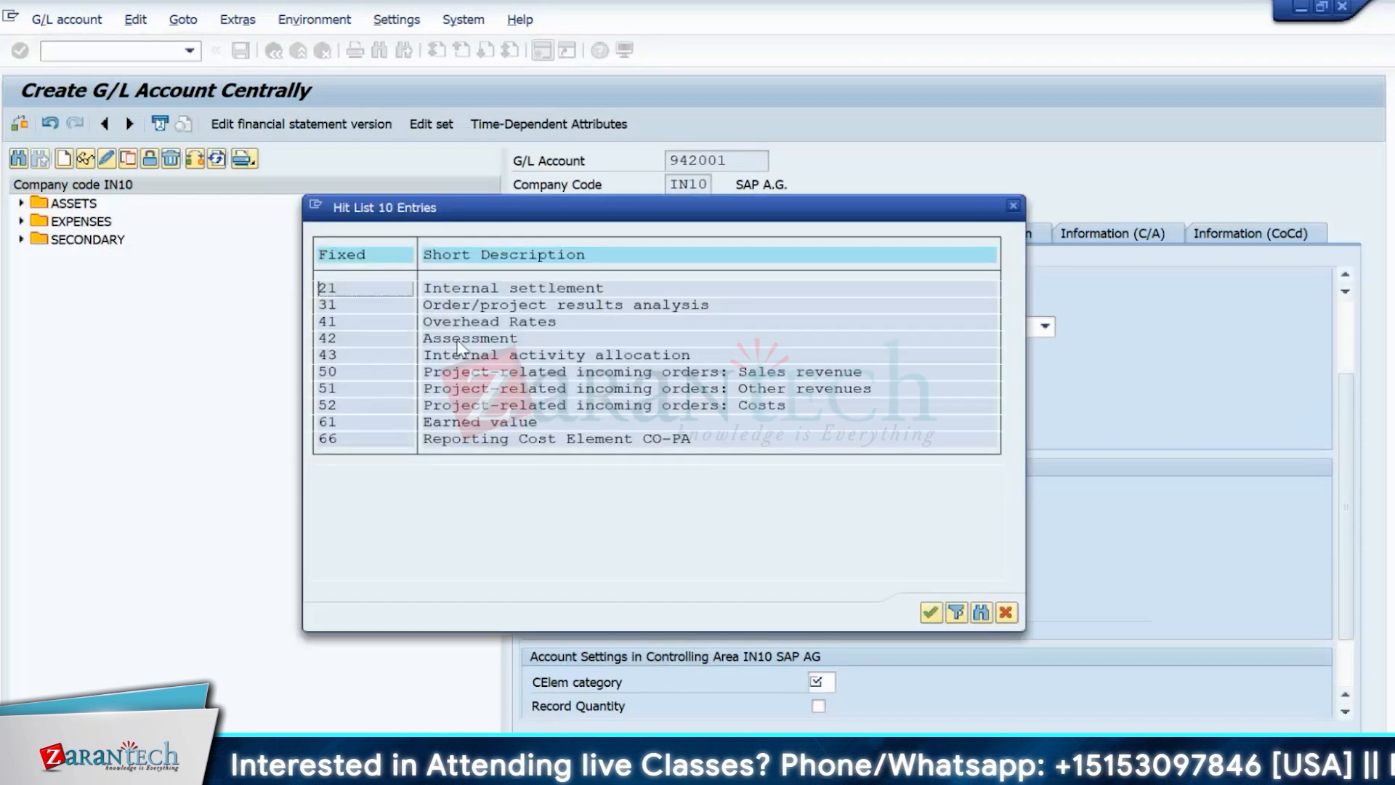
double_click(323, 340)
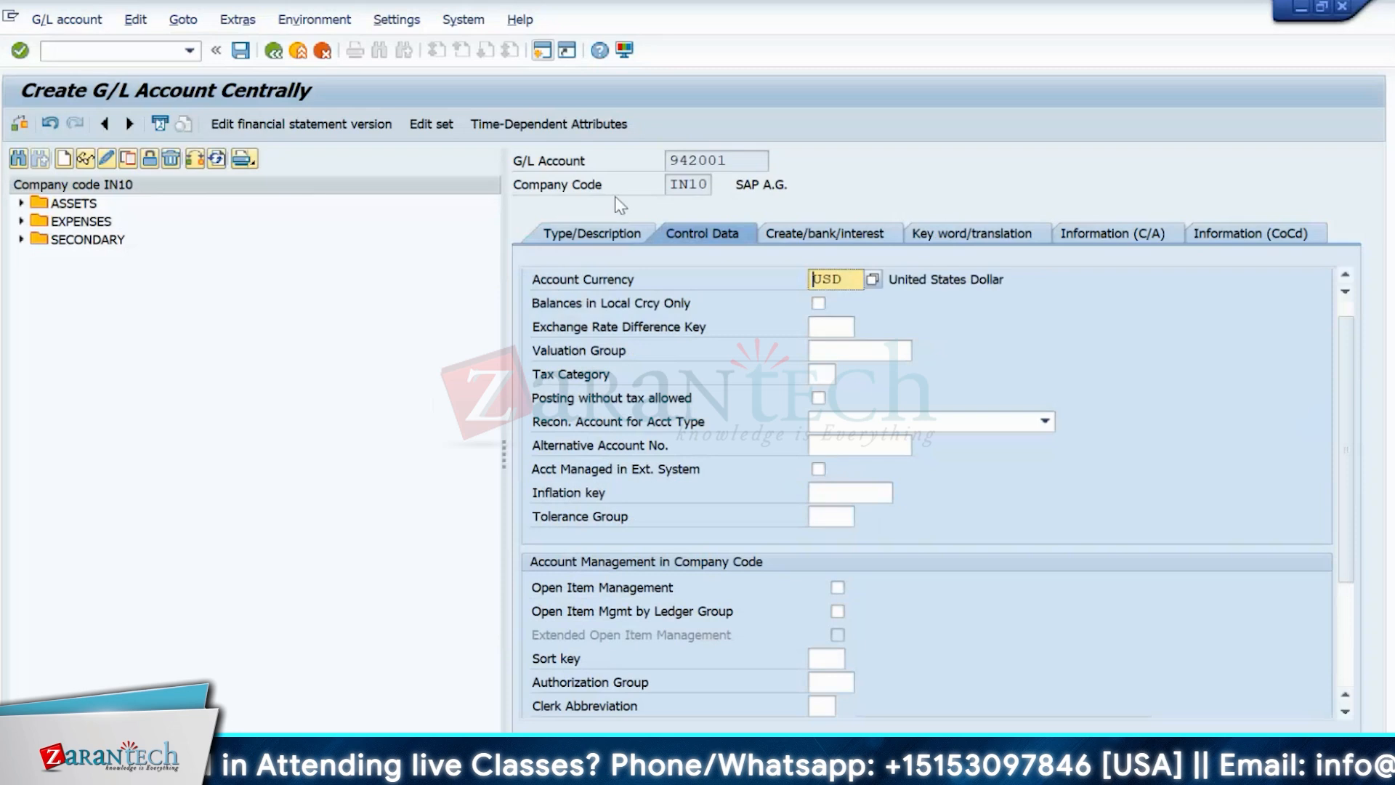
- Assign field status group G004 to the account and save G/L account 942001
click(828, 236)
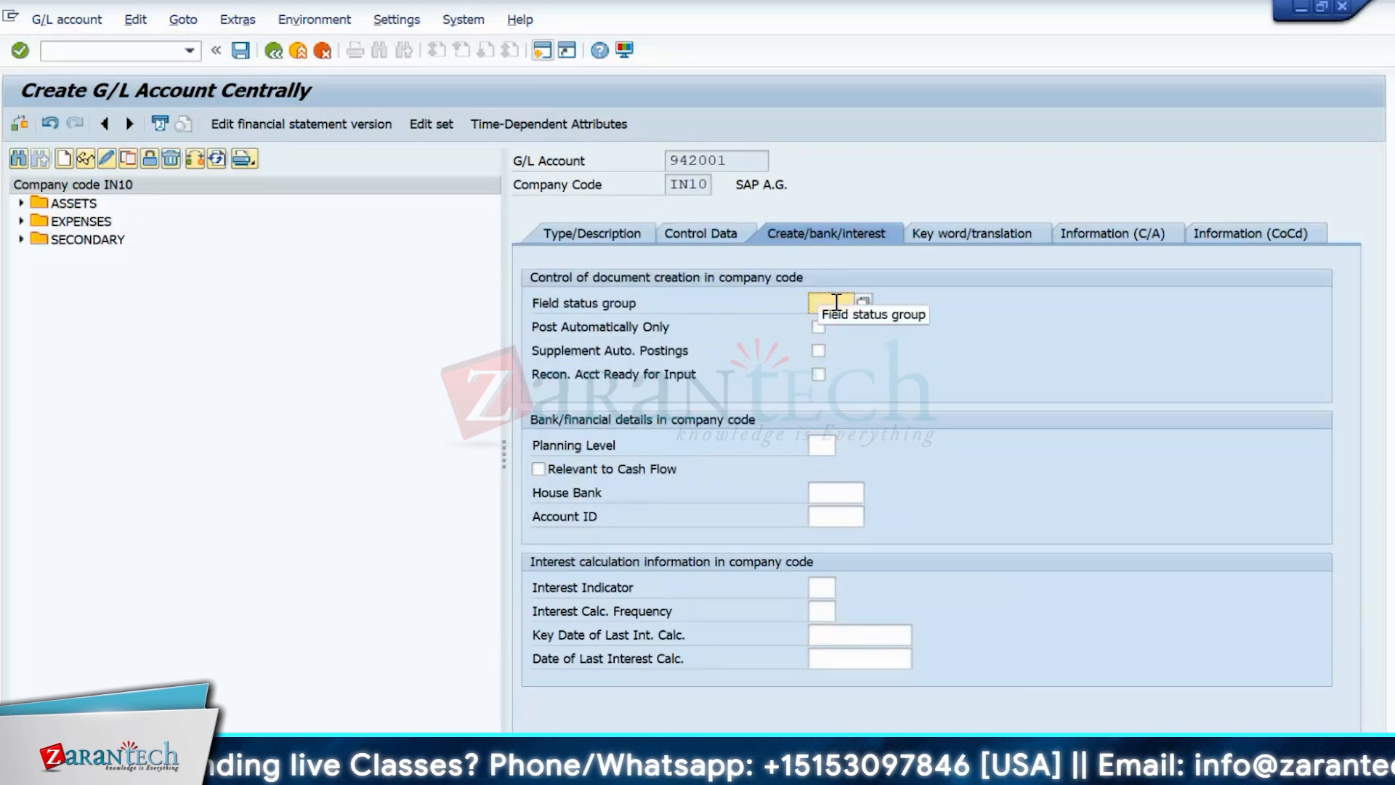
click(823, 303)
click(842, 343)
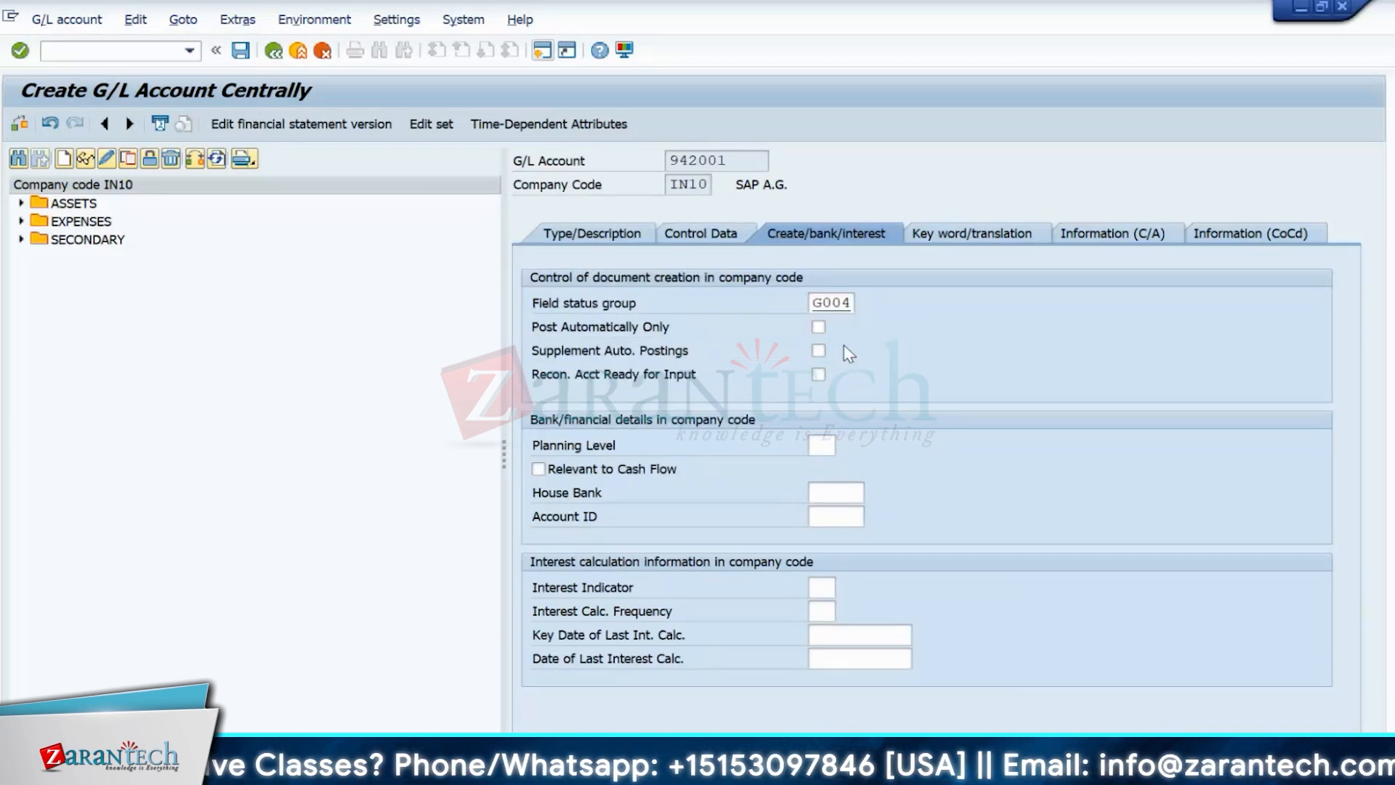
key(Return)
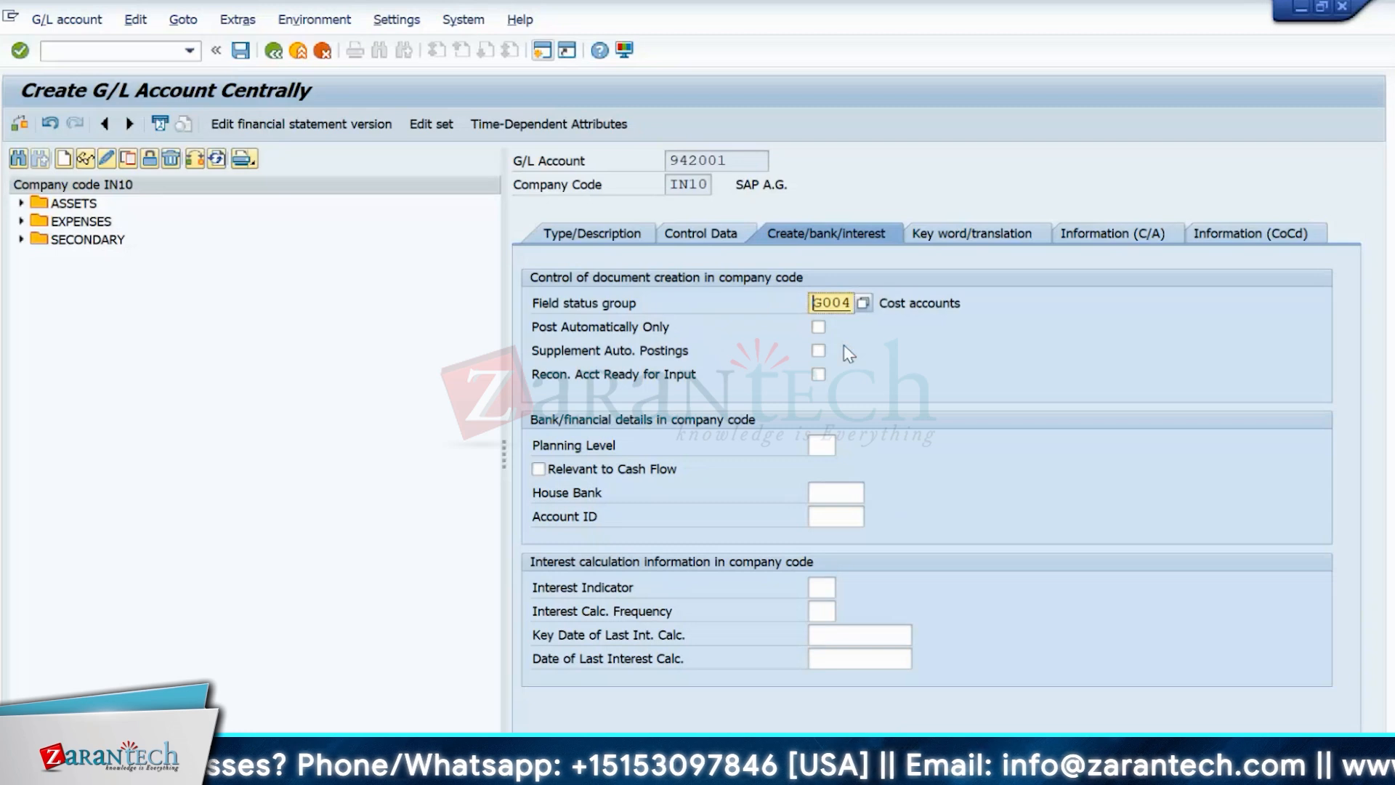
key(ctrl+s)
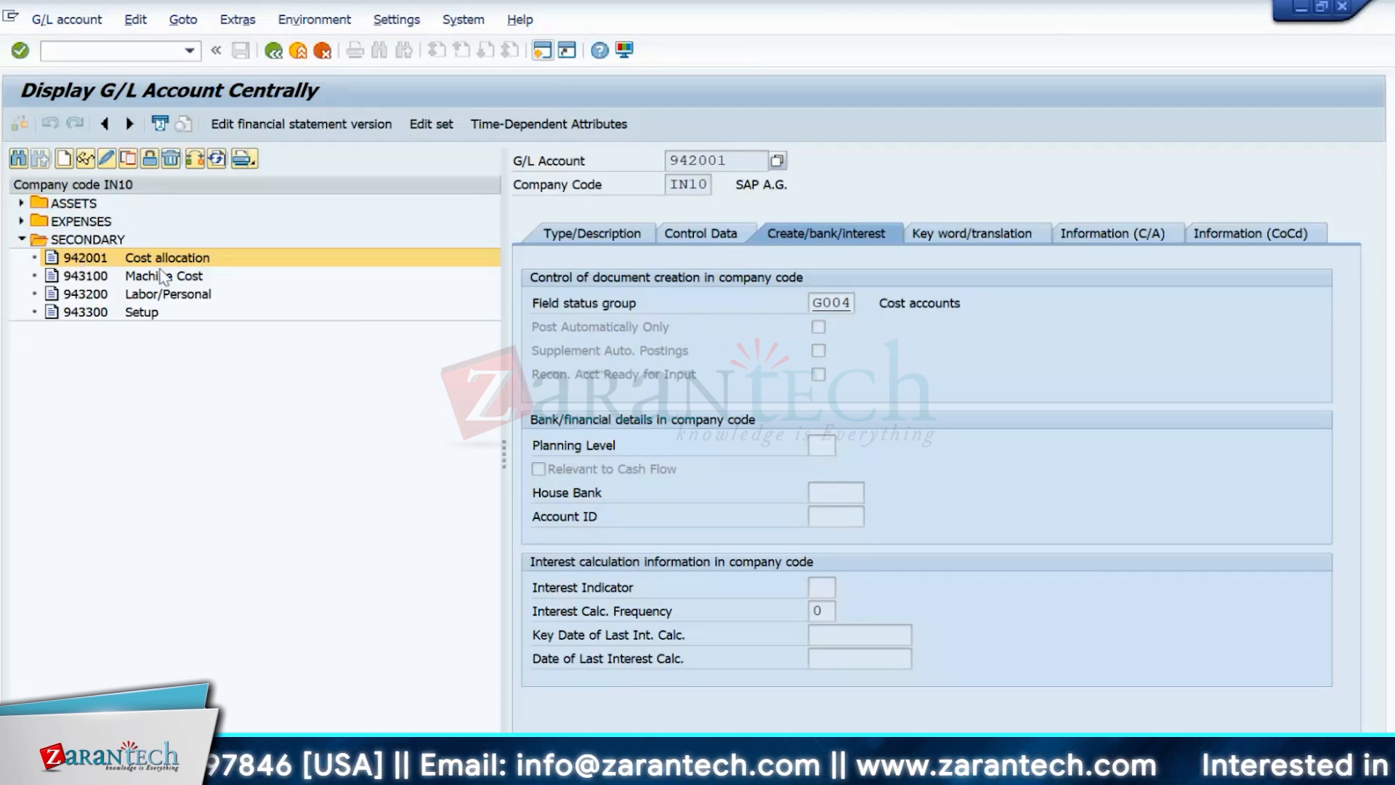
- Leave the actual cost documents display, and exit the Finance cost center variance report and its selection screen
key(alt+Tab)
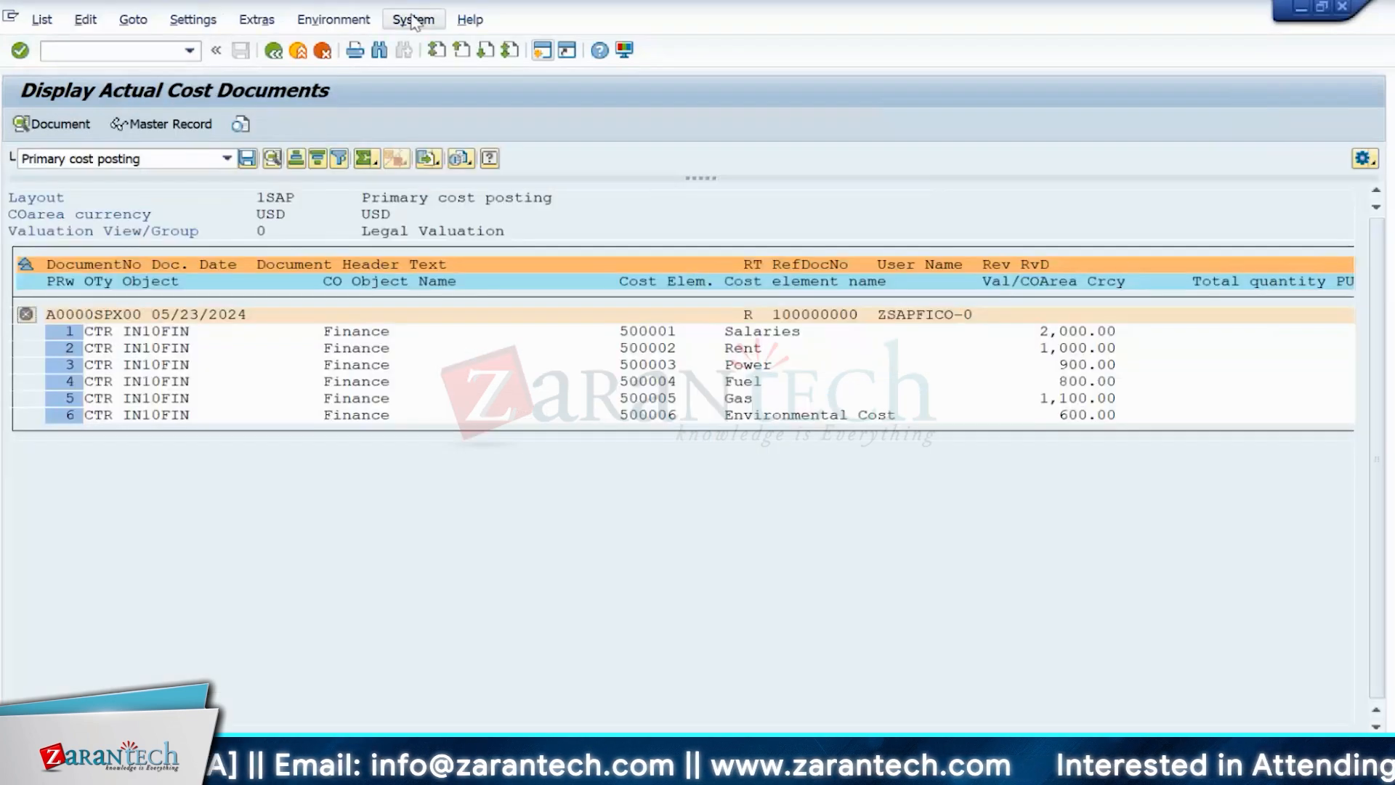
click(405, 19)
click(416, 67)
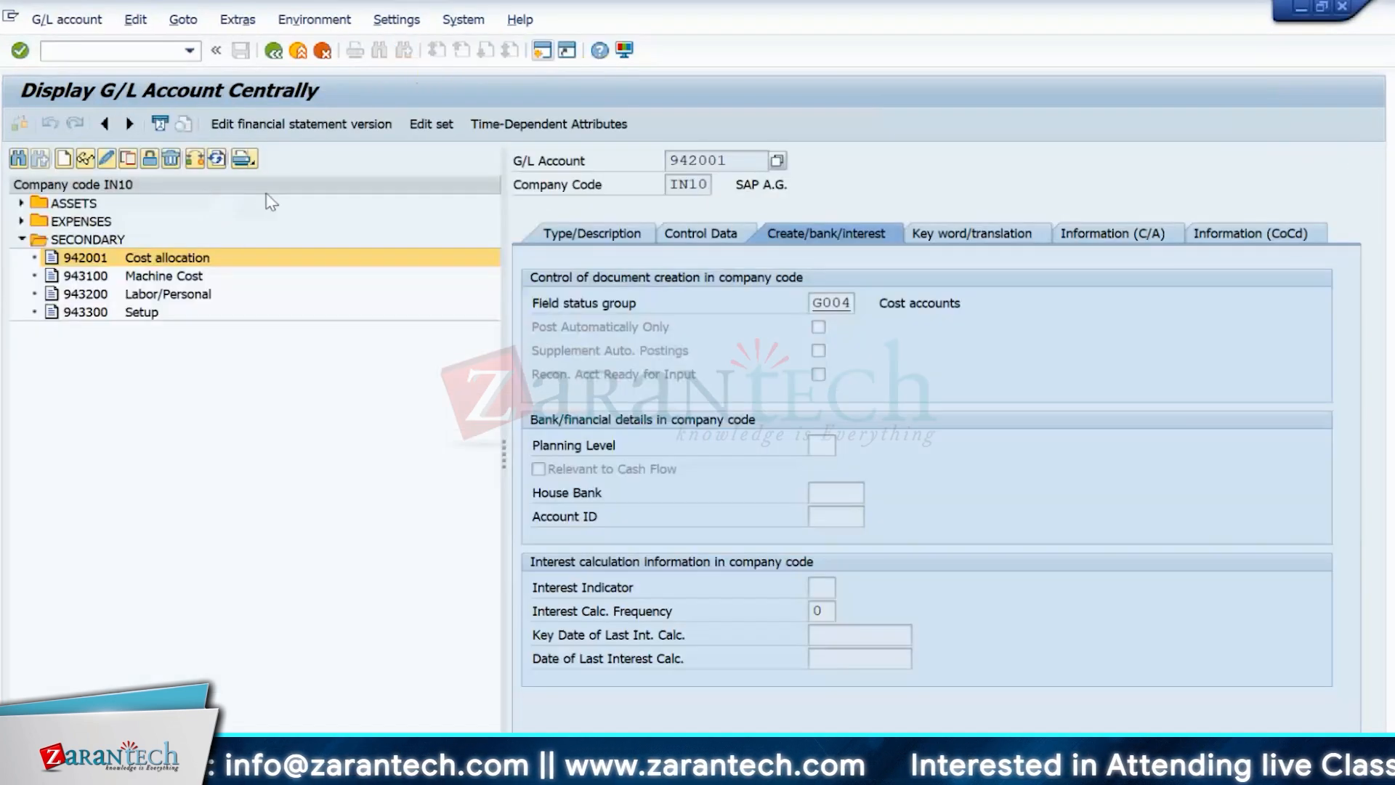
key(alt+Tab)
click(273, 50)
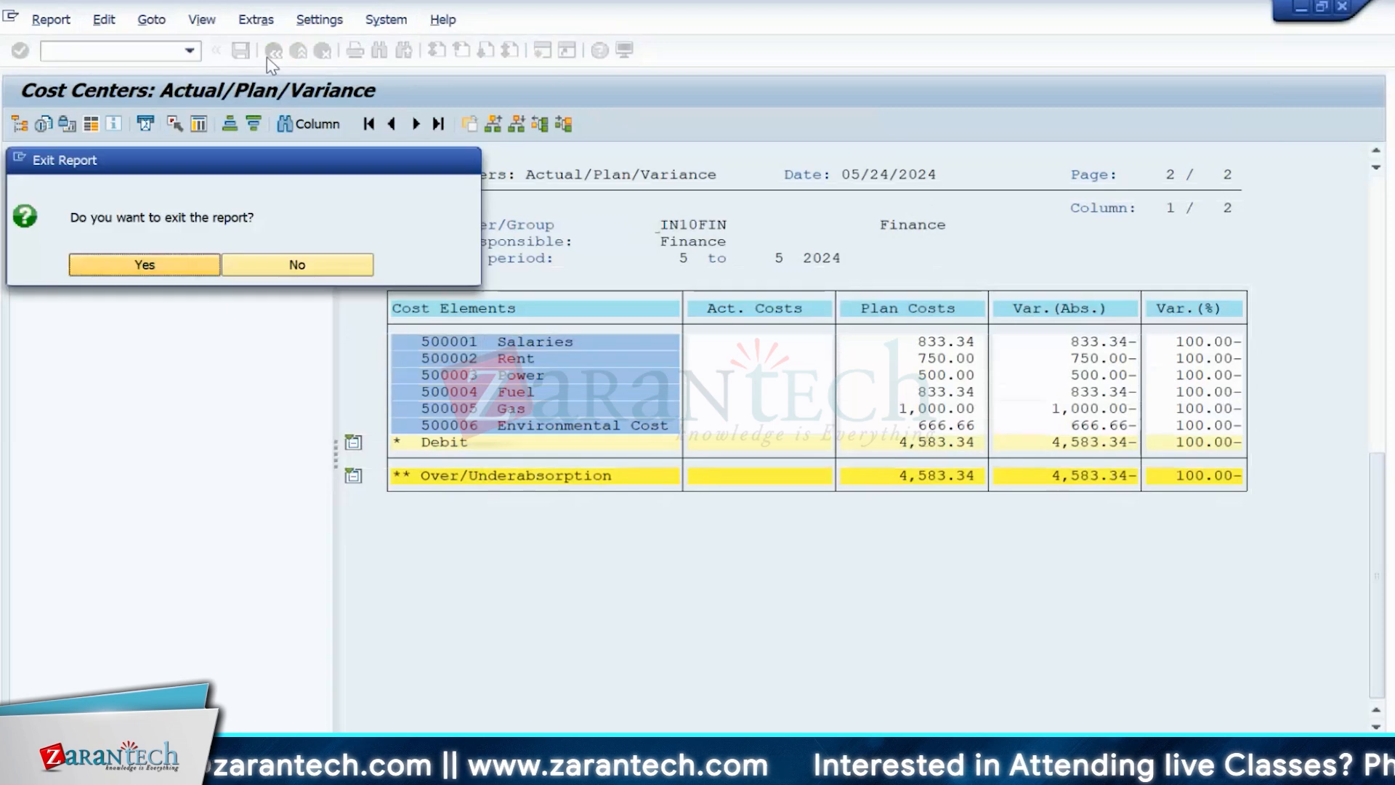
click(141, 262)
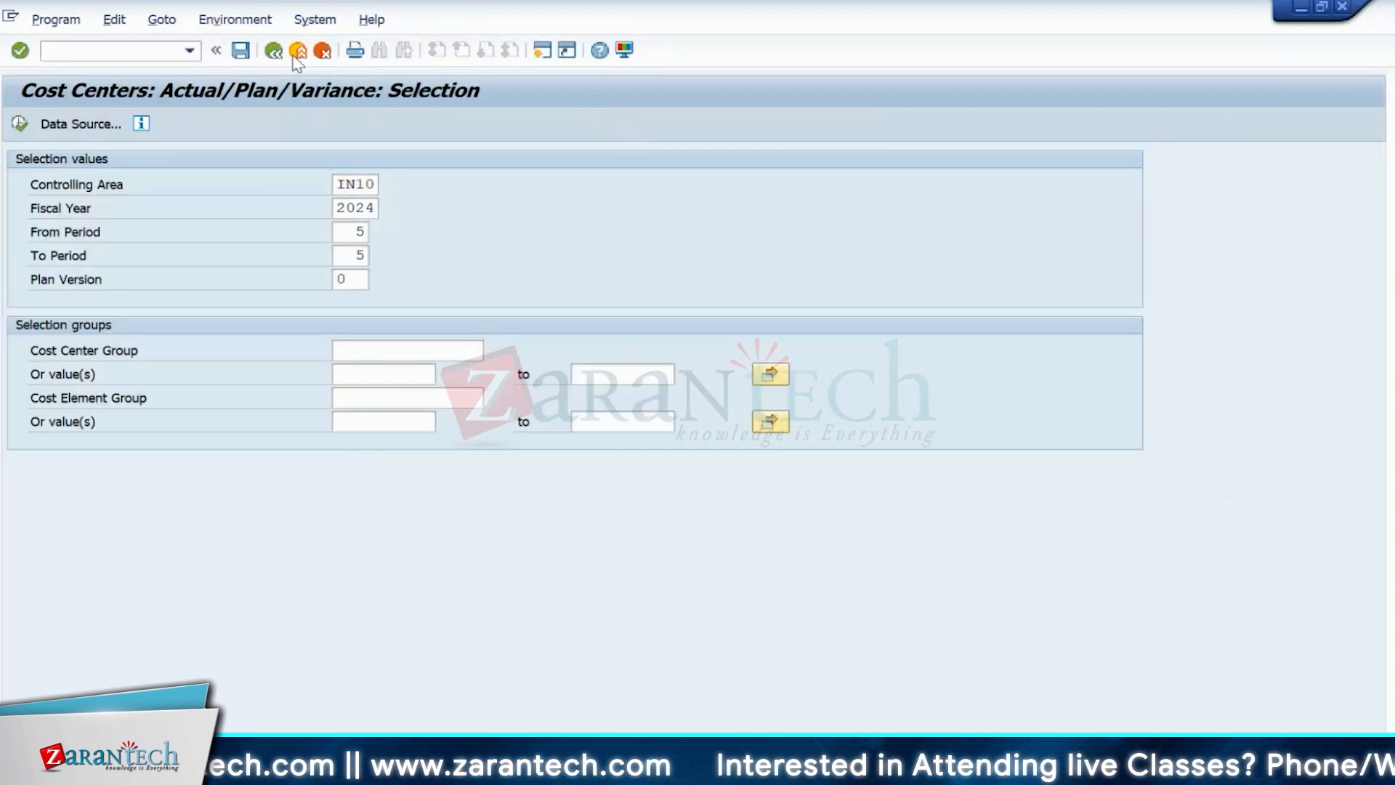
click(297, 52)
- Start transaction SPRO and open the SAP Reference IMG
text(s)
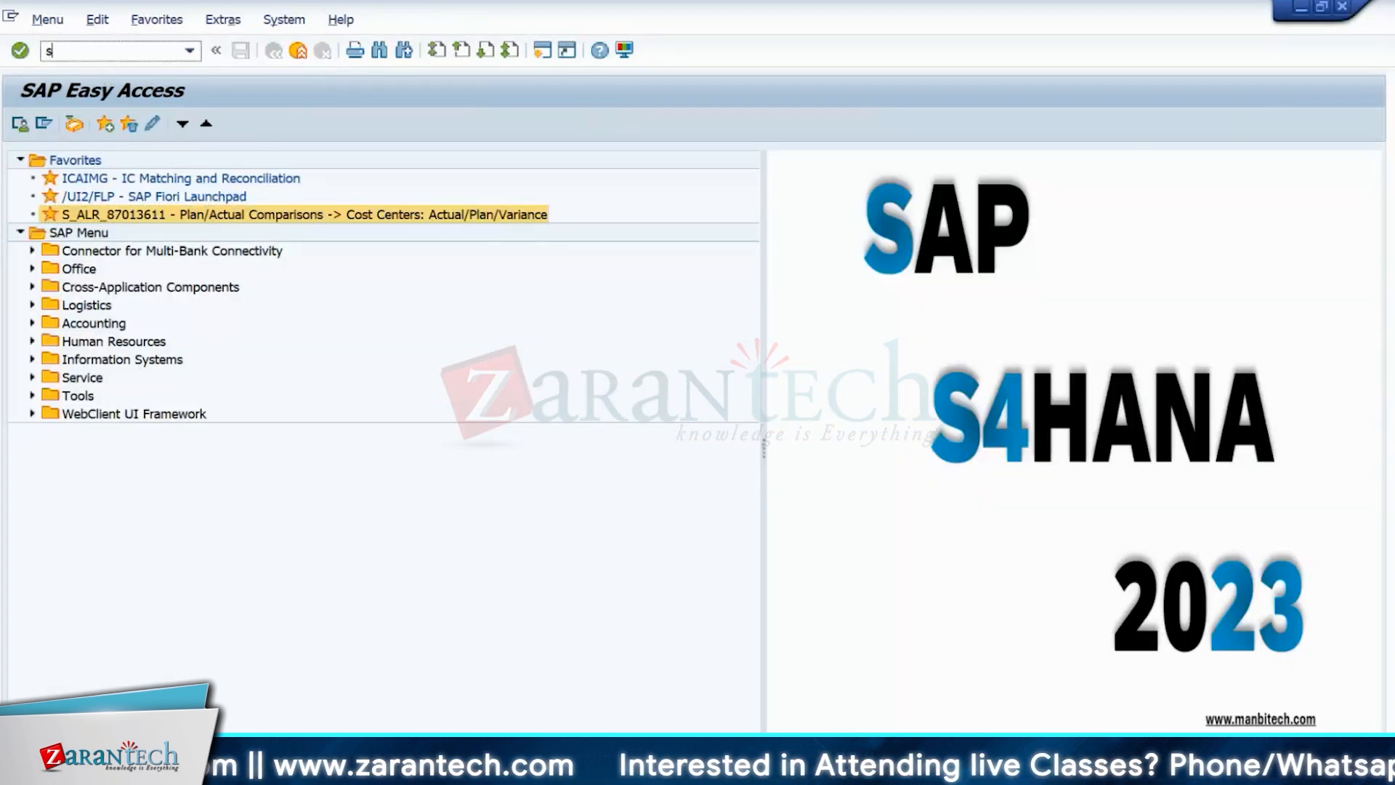
text(pro)
key(Return)
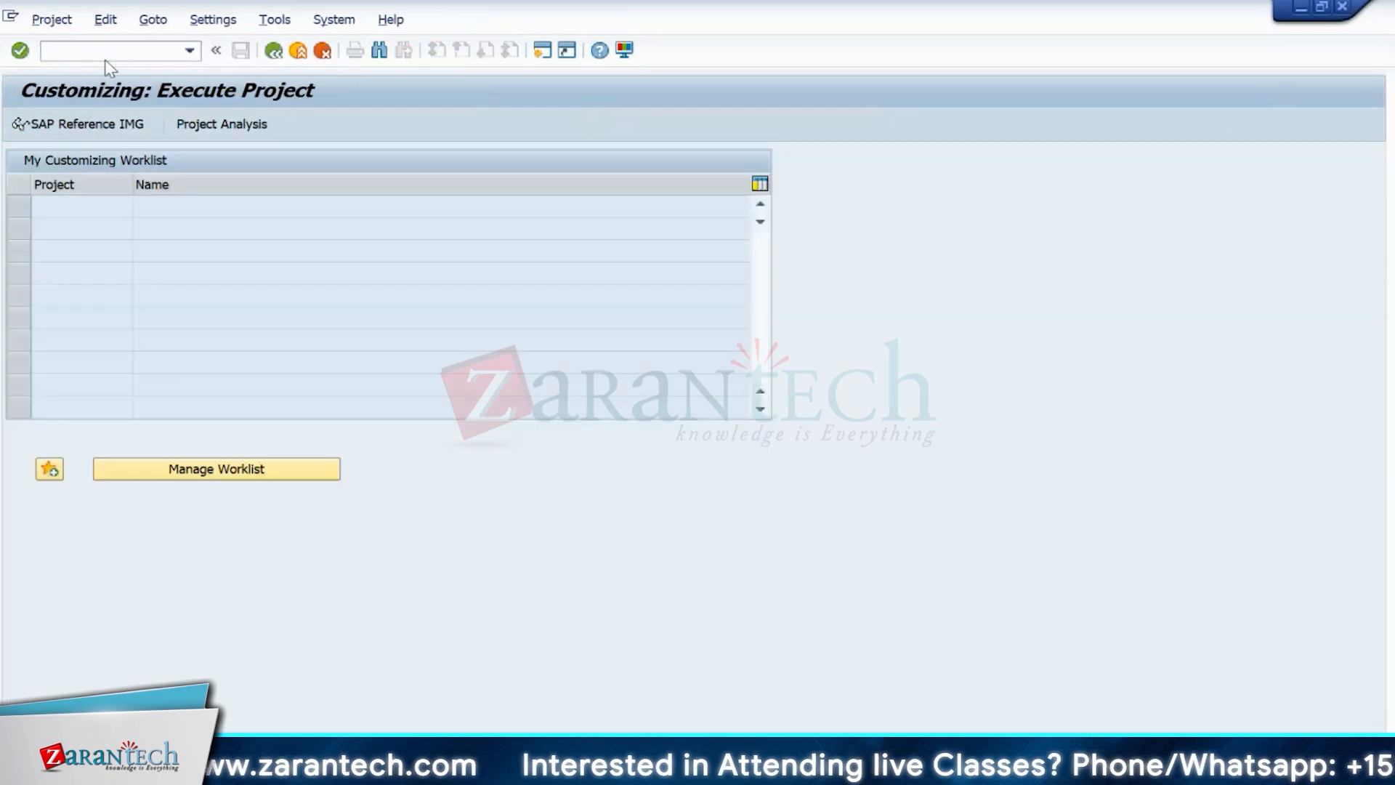
click(97, 130)
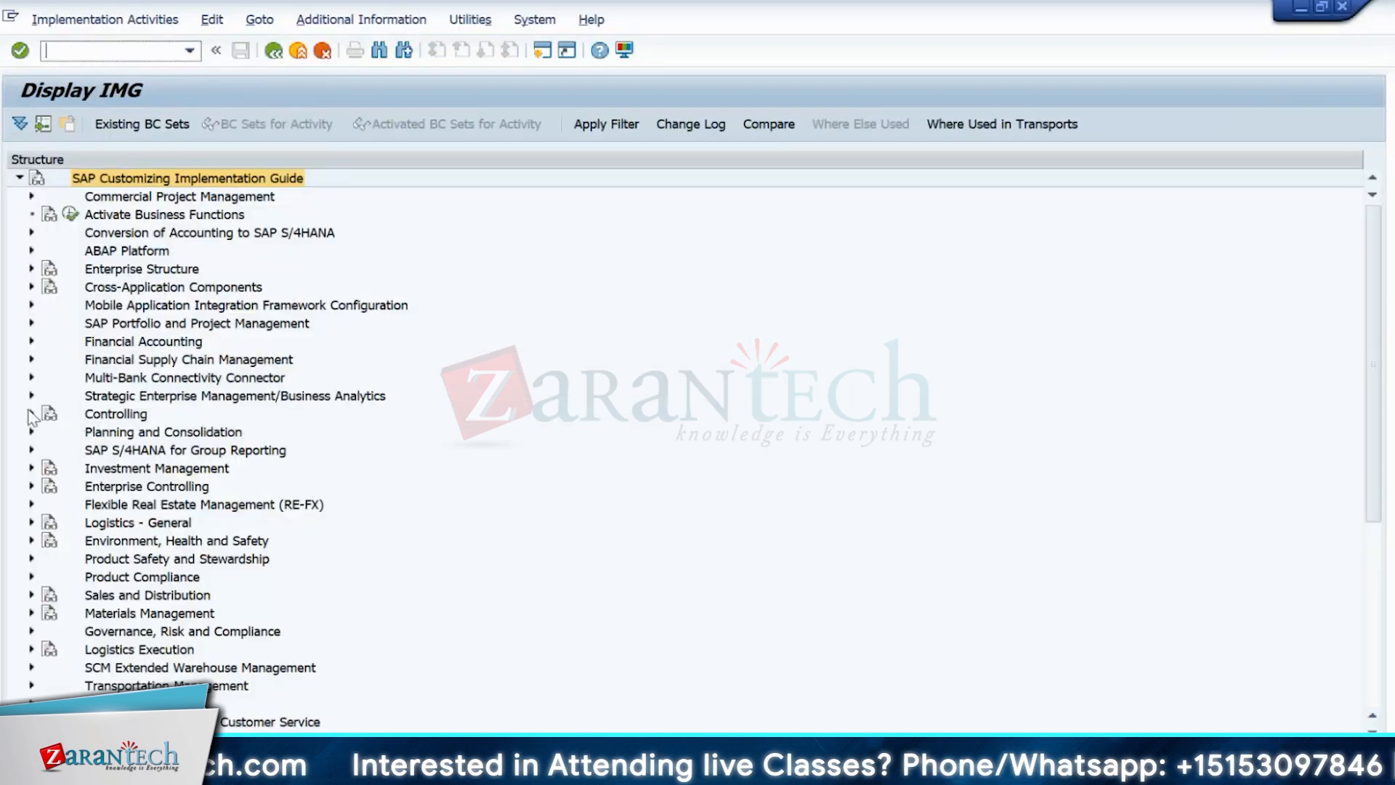
- Expand the IMG structure through Controlling, Cost Center Accounting and Actual Postings to Period-End Closing
click(32, 414)
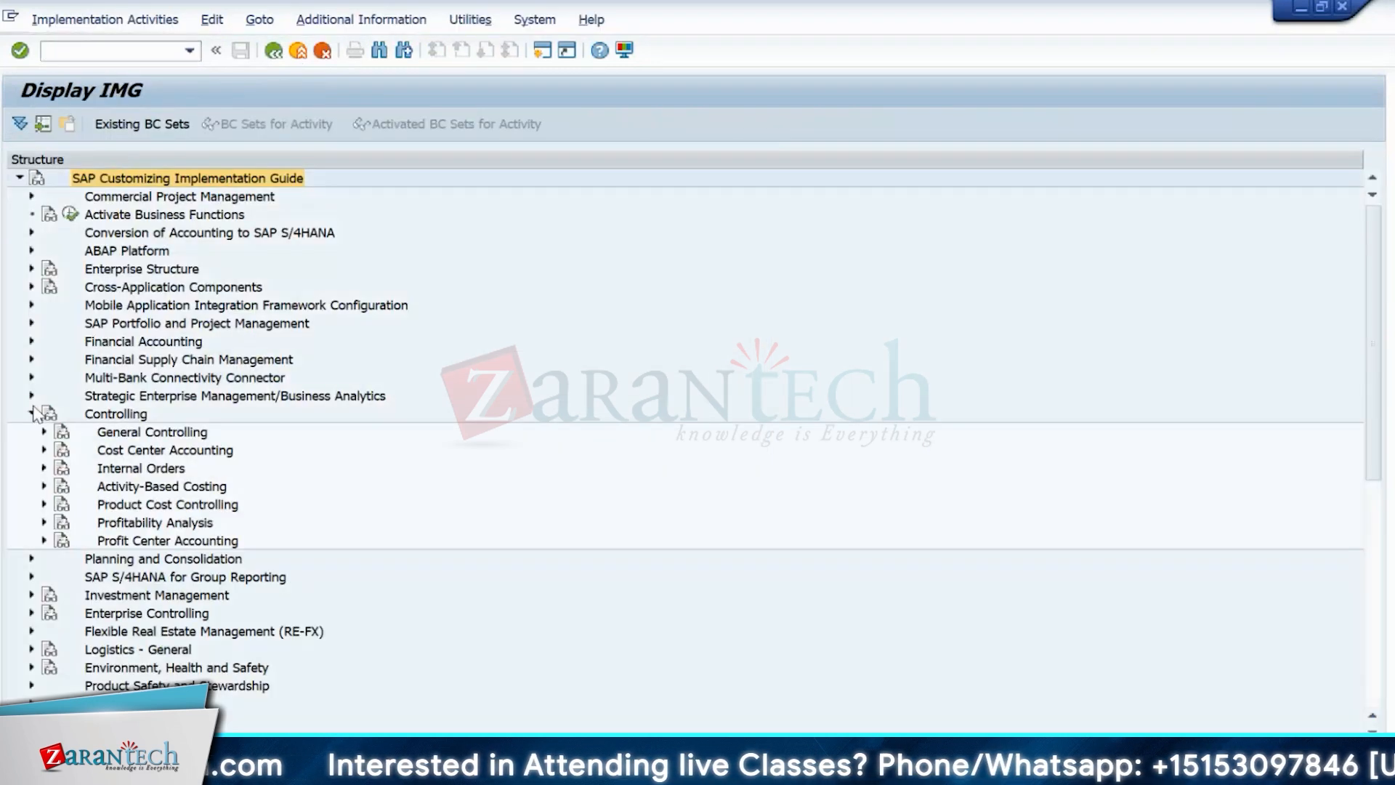
click(45, 450)
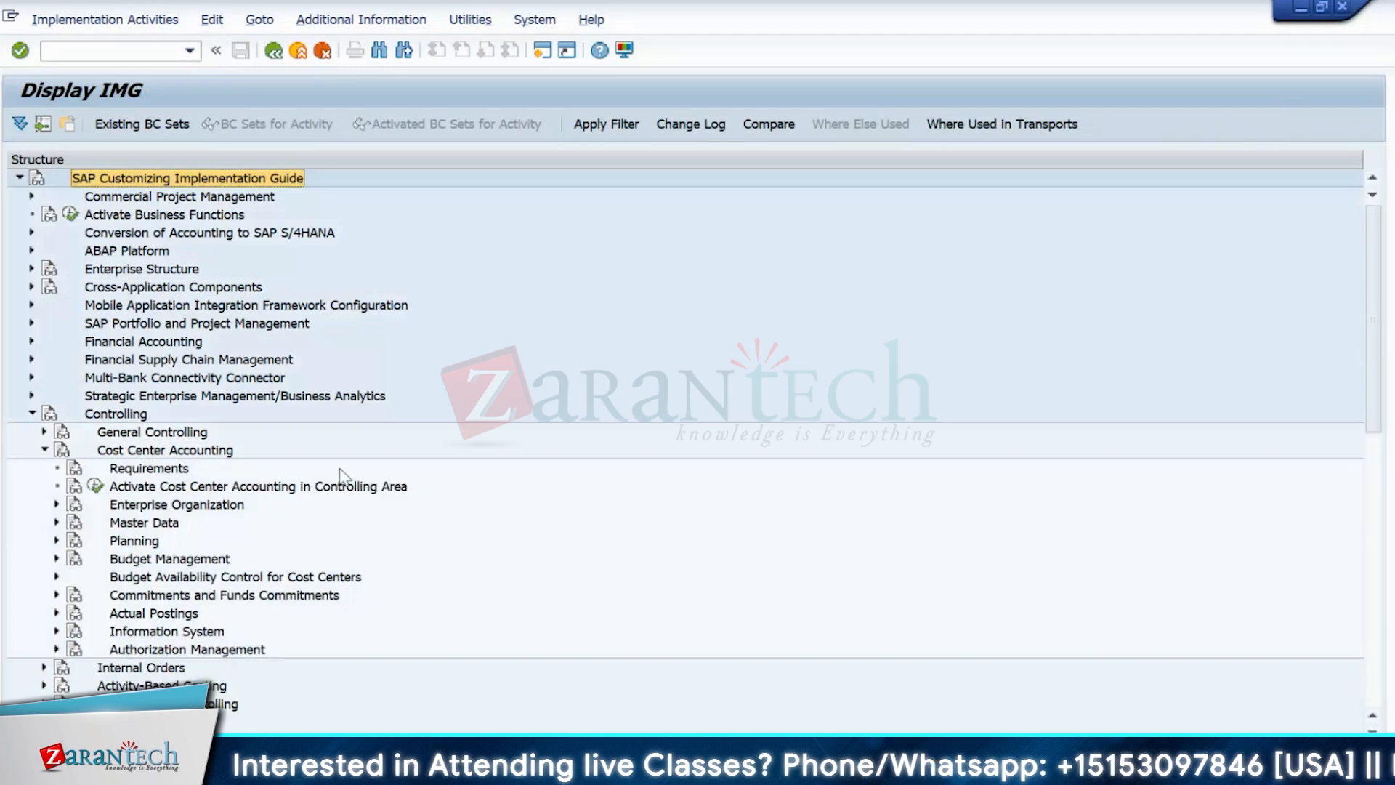
click(56, 612)
scroll(438, 495, down, 1)
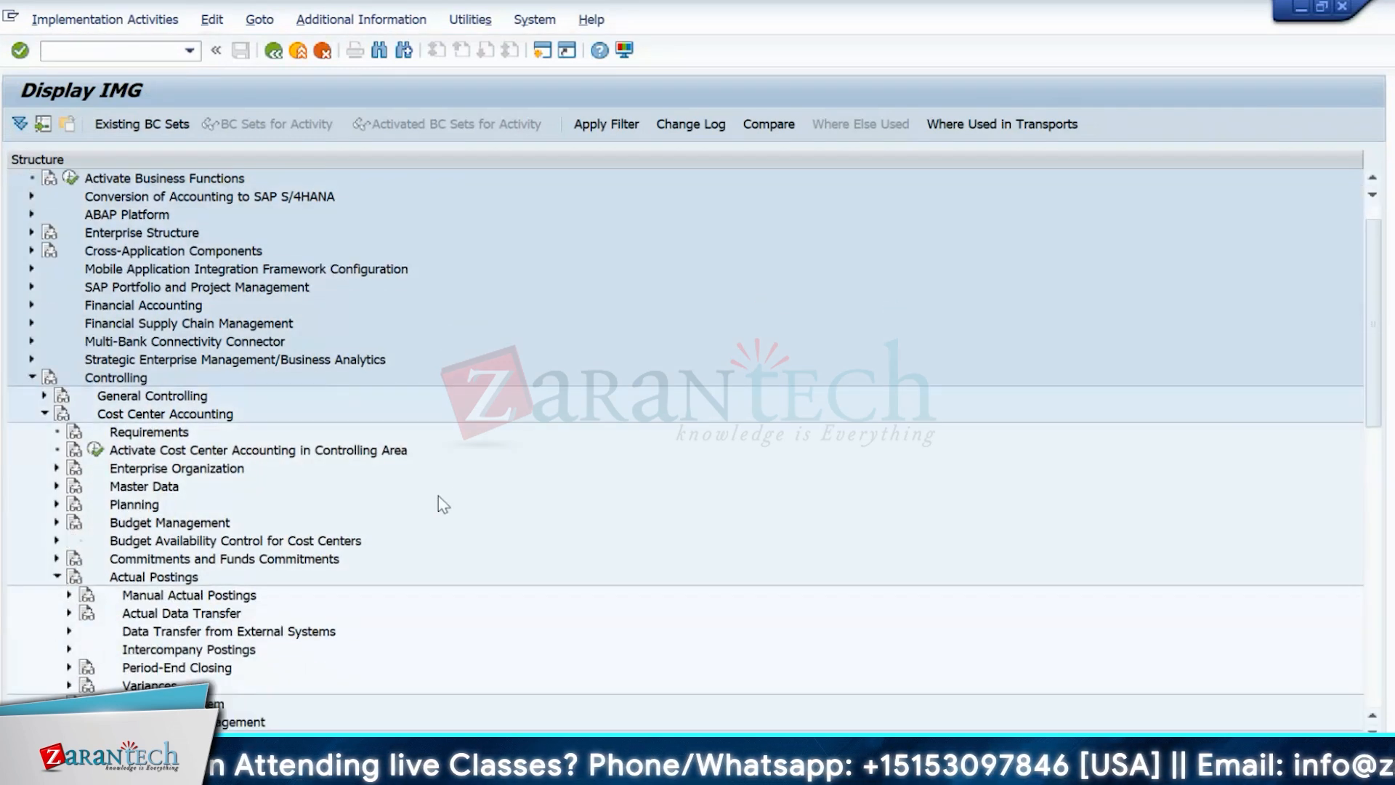
scroll(438, 495, down, 1)
click(69, 631)
- Execute Maintain Assessment under the Assessment node and choose to create an actual assessment cycle
scroll(451, 451, down, 1)
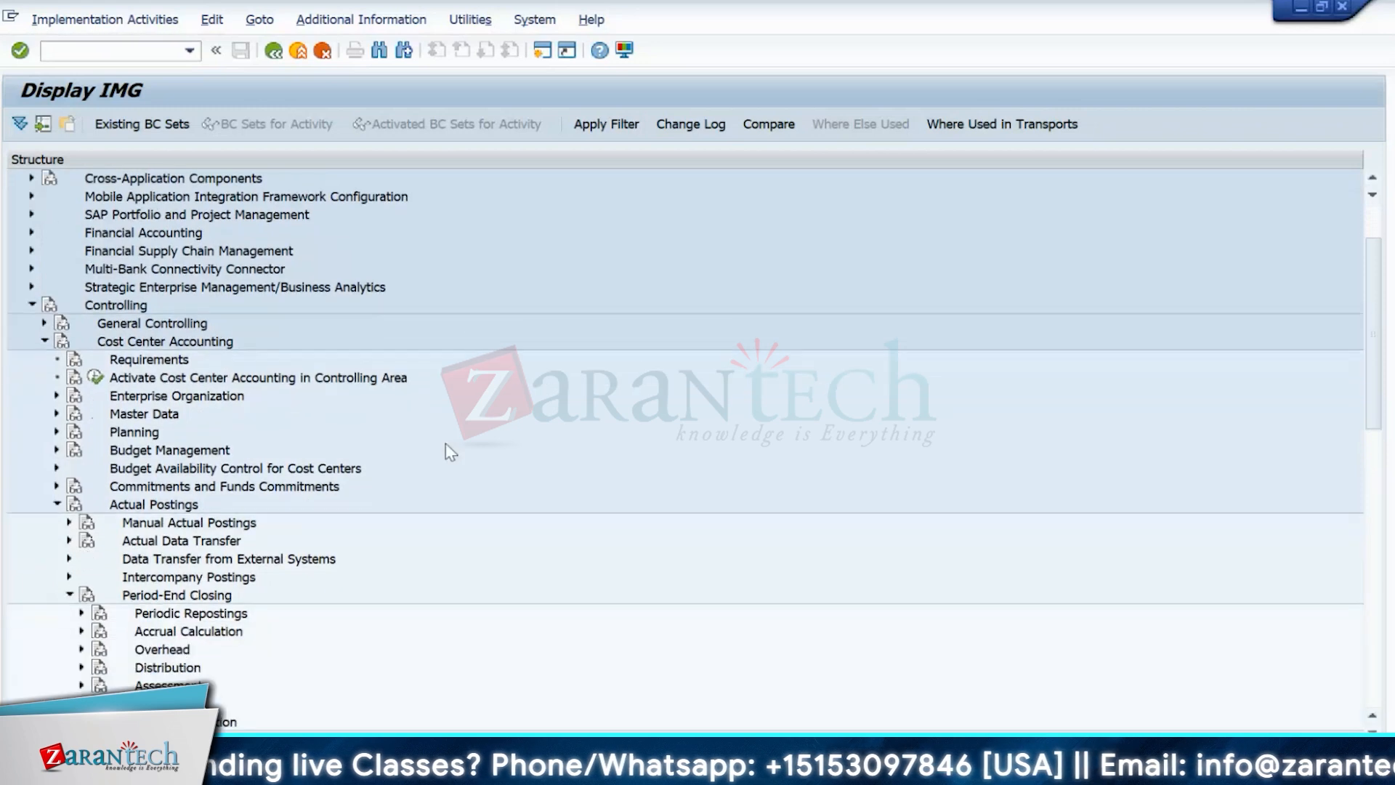
scroll(450, 452, down, 2)
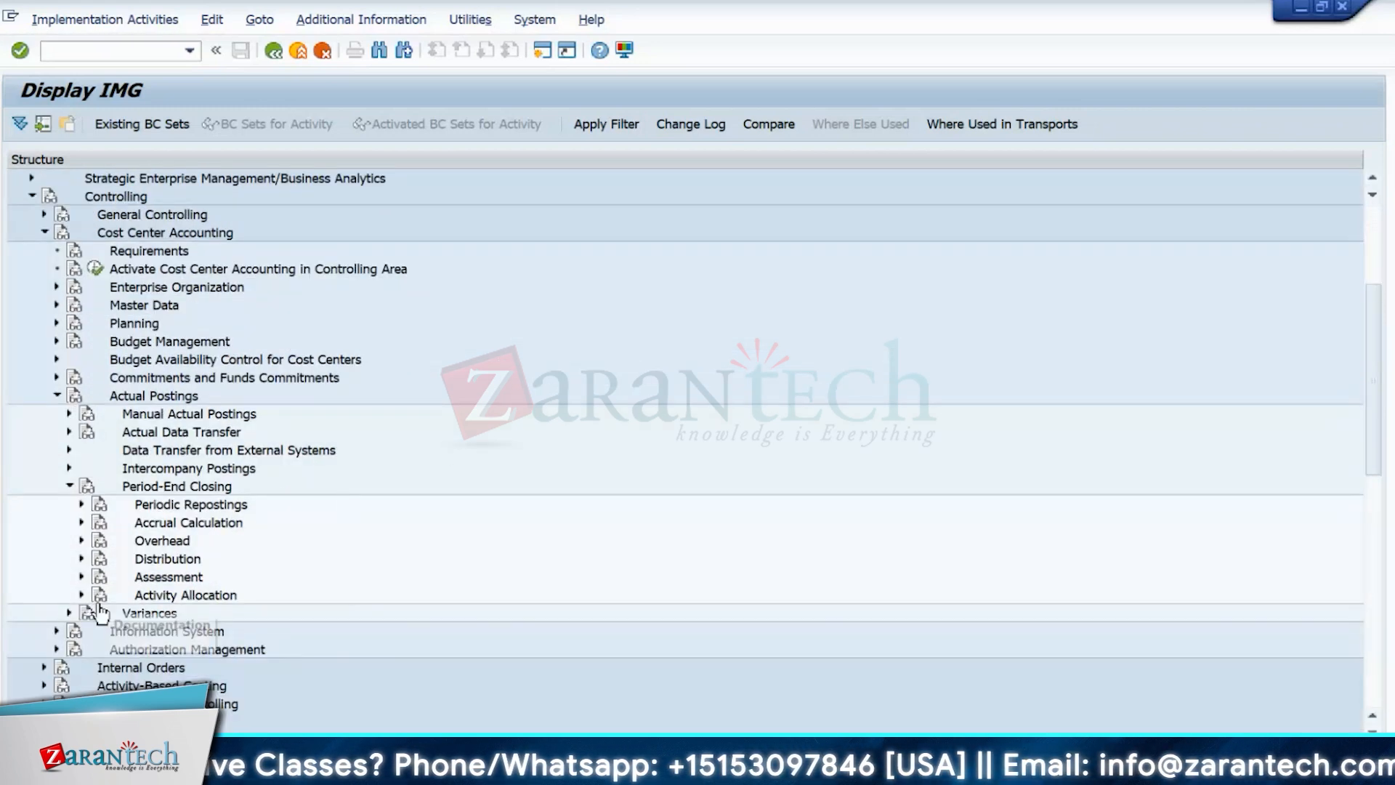
click(81, 576)
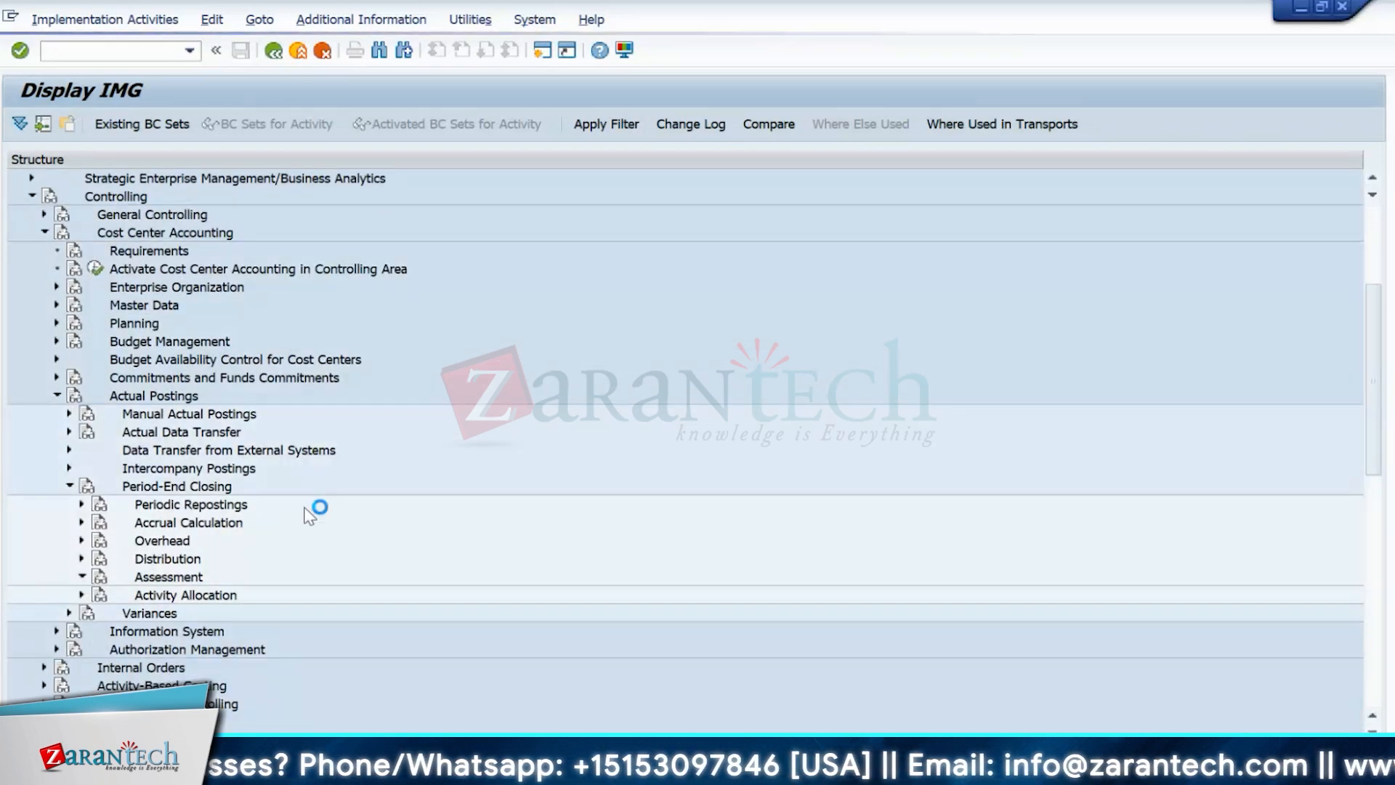
scroll(383, 502, down, 1)
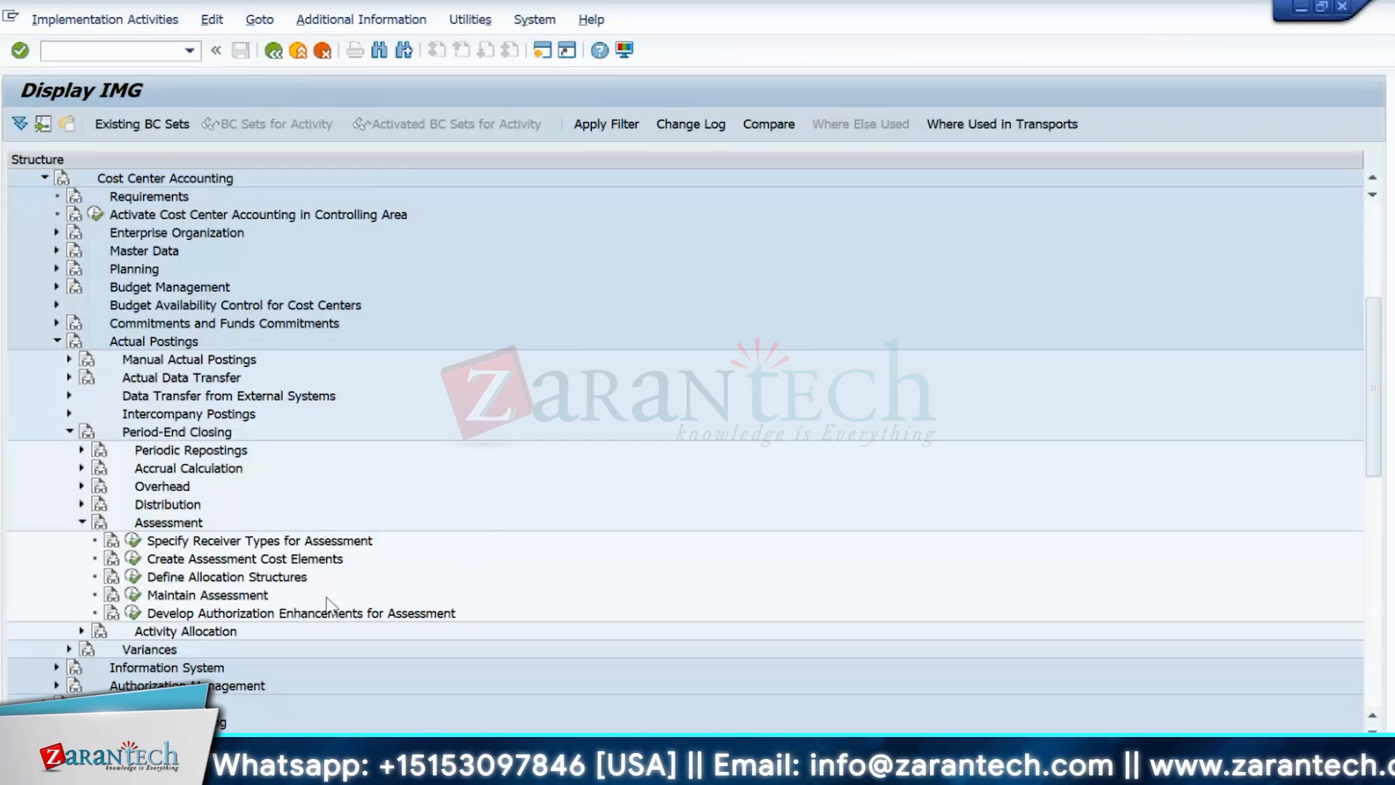
click(133, 597)
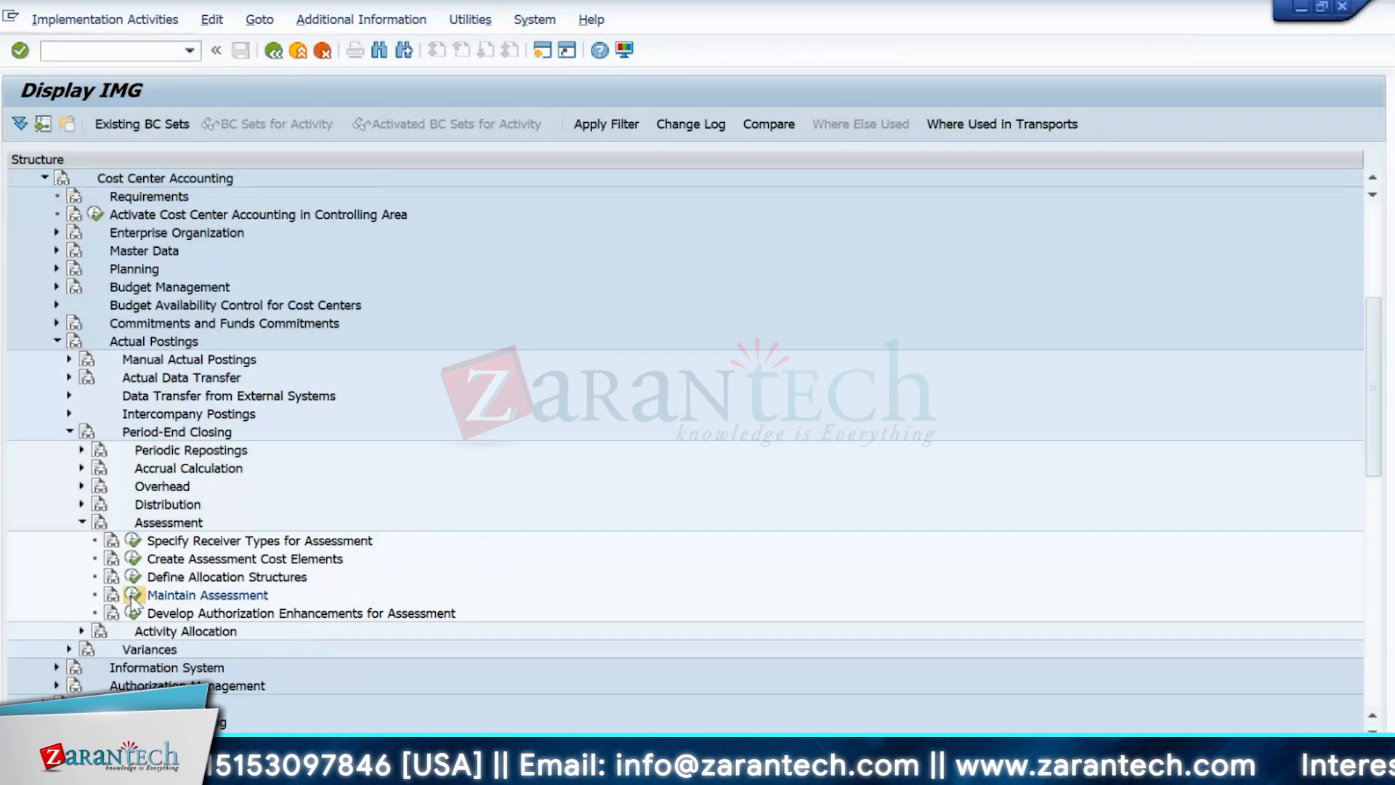
double_click(75, 243)
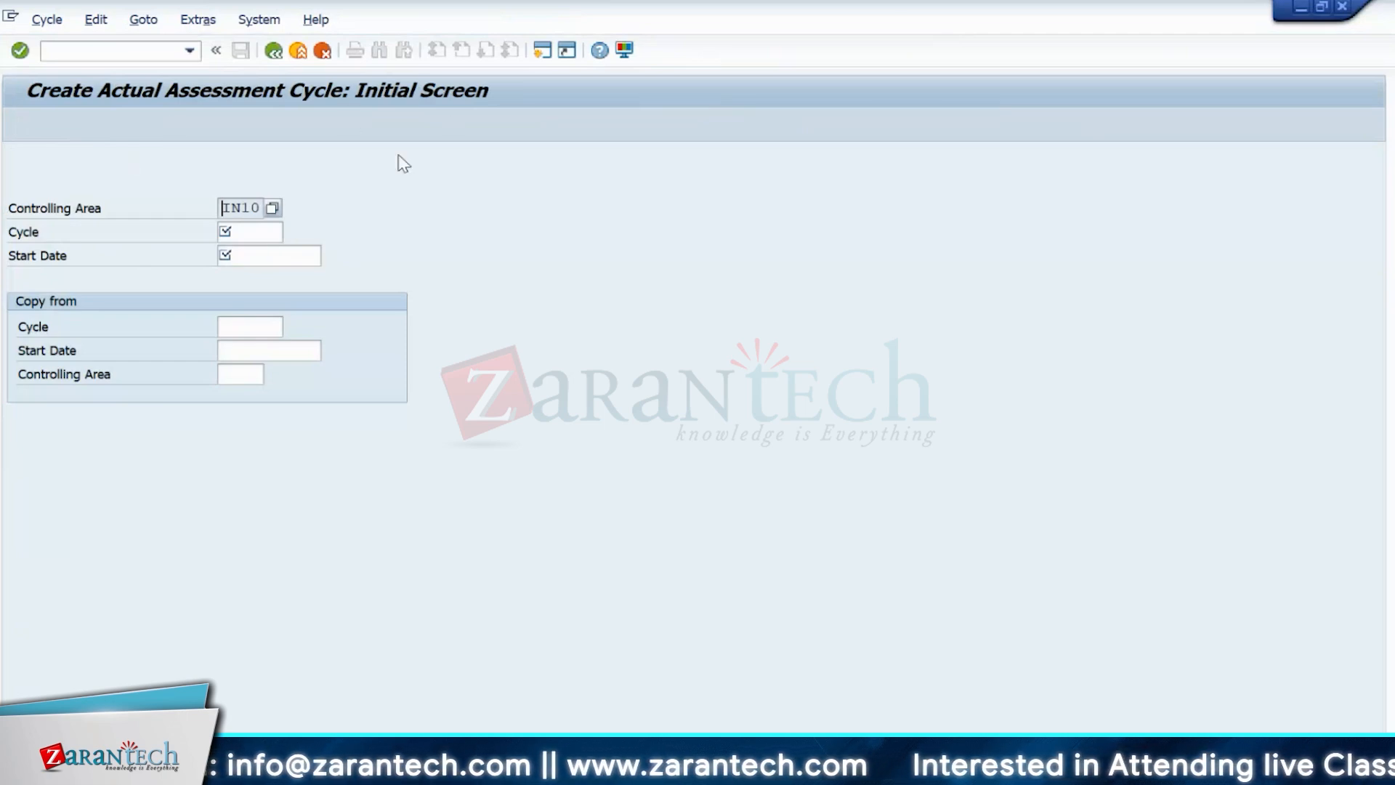
- Enter INFIN as the assessment cycle and 01.01.2024 as its start date
click(220, 234)
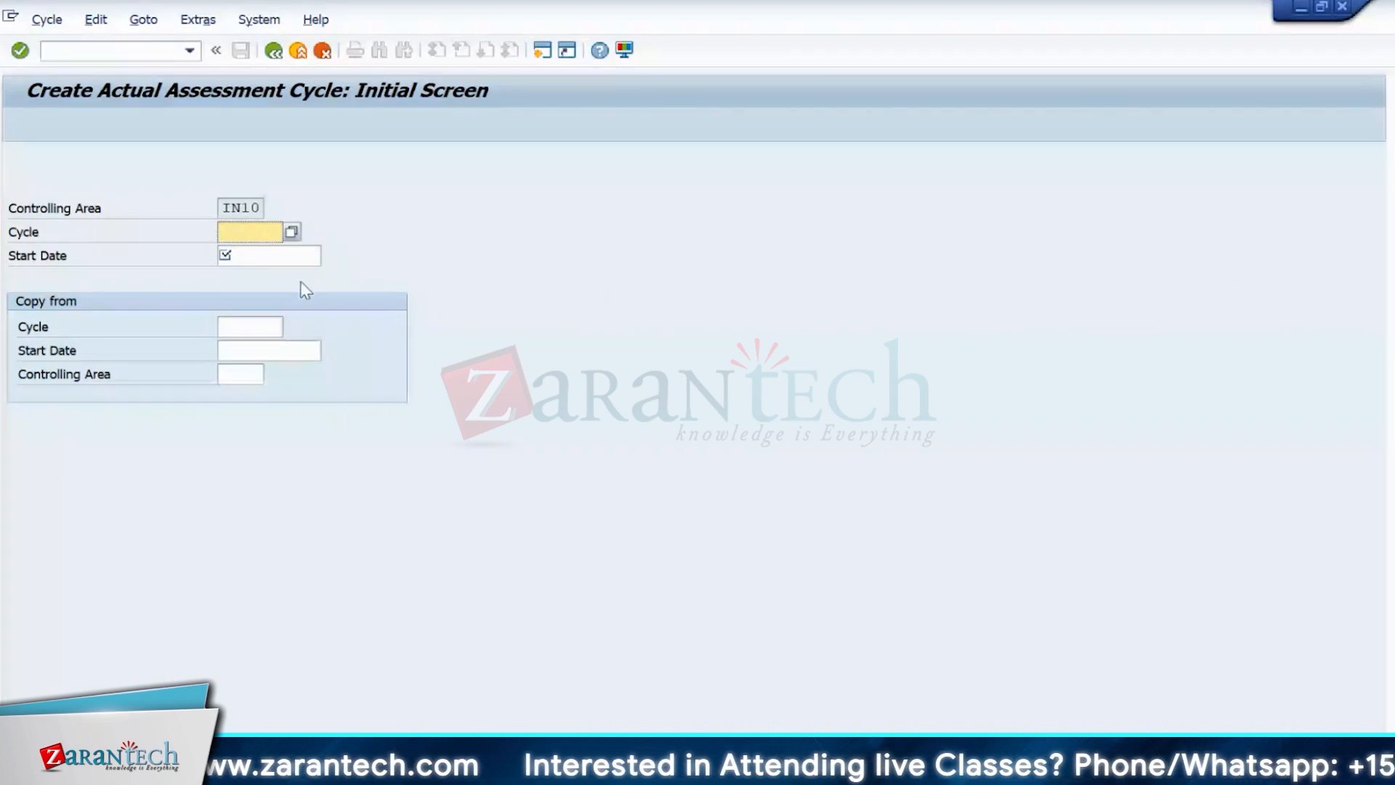
text(IN)
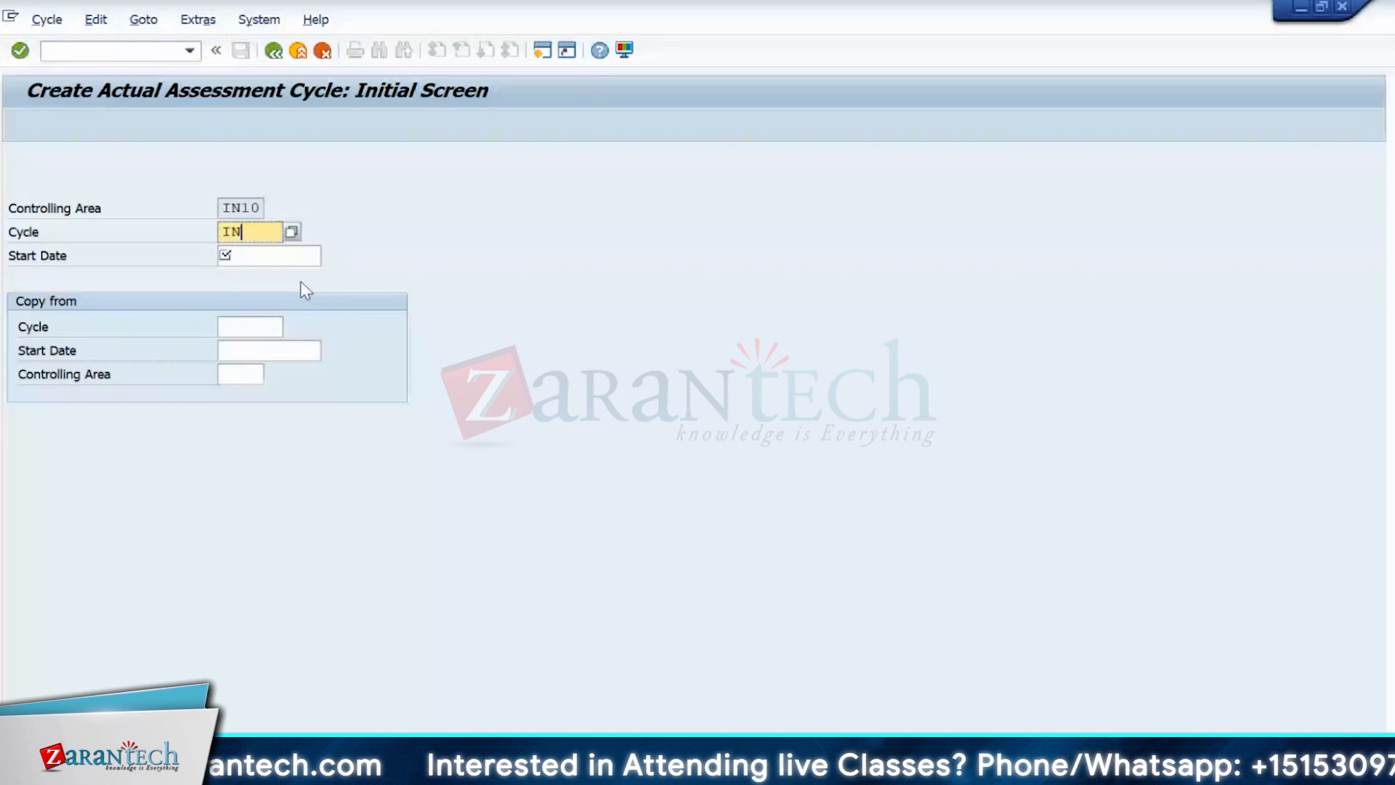
text(FIN)
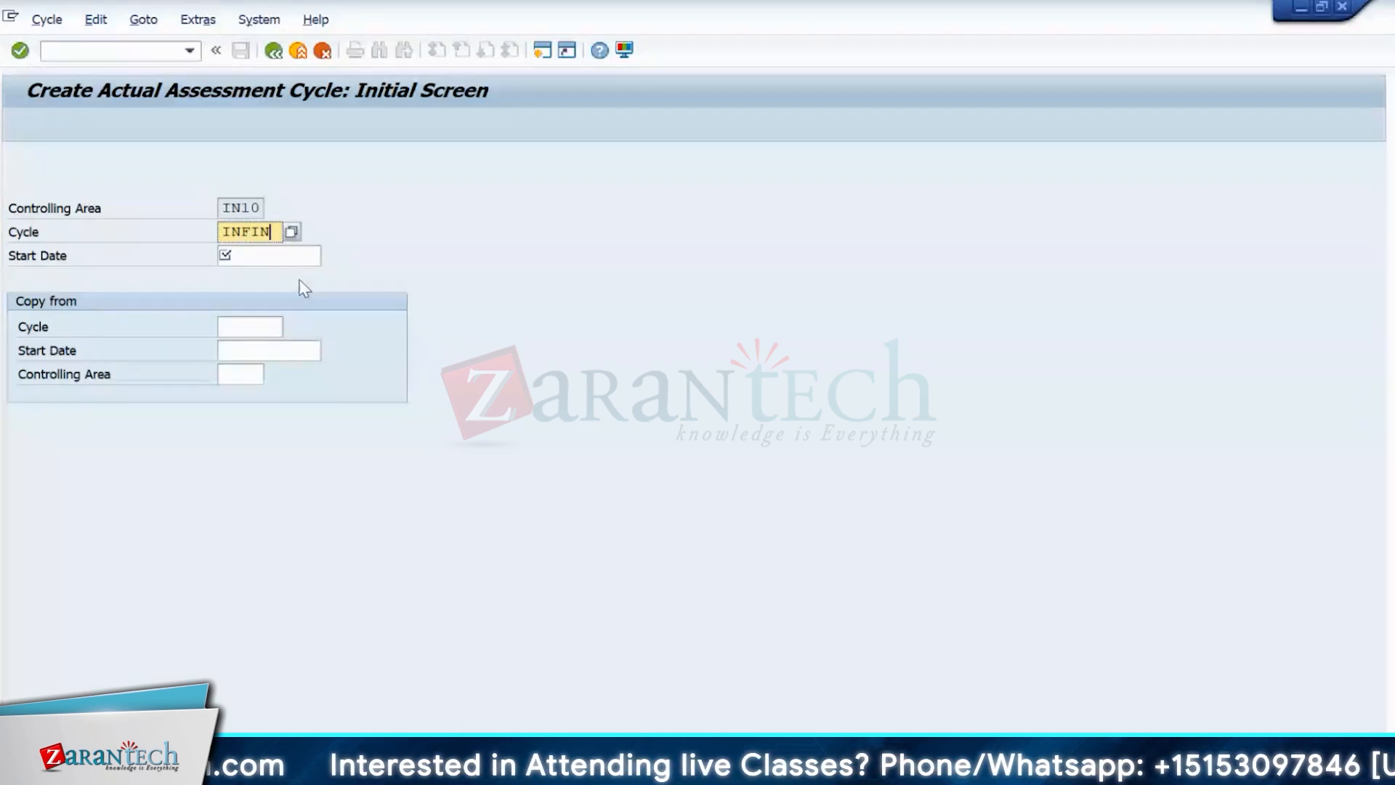
click(307, 252)
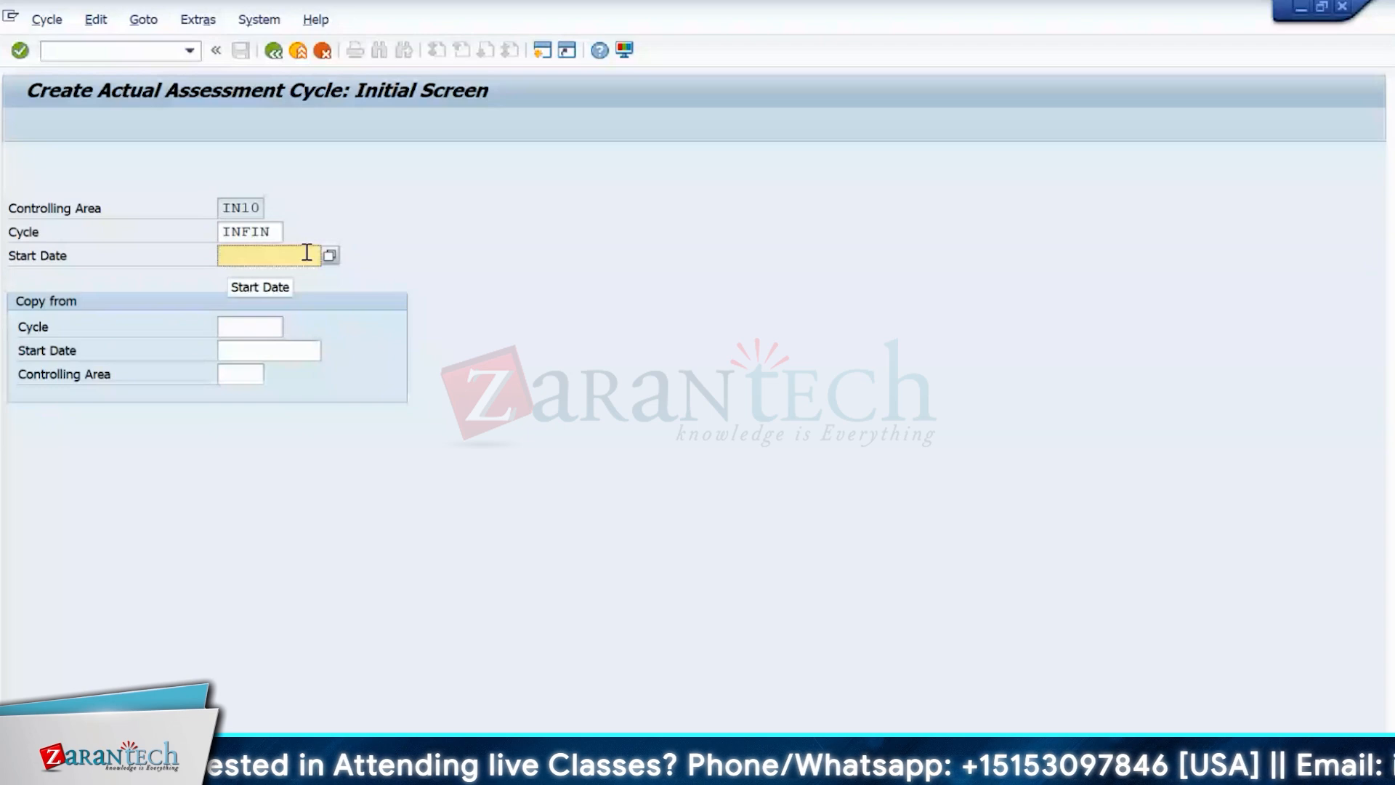
key(F4)
key(Escape)
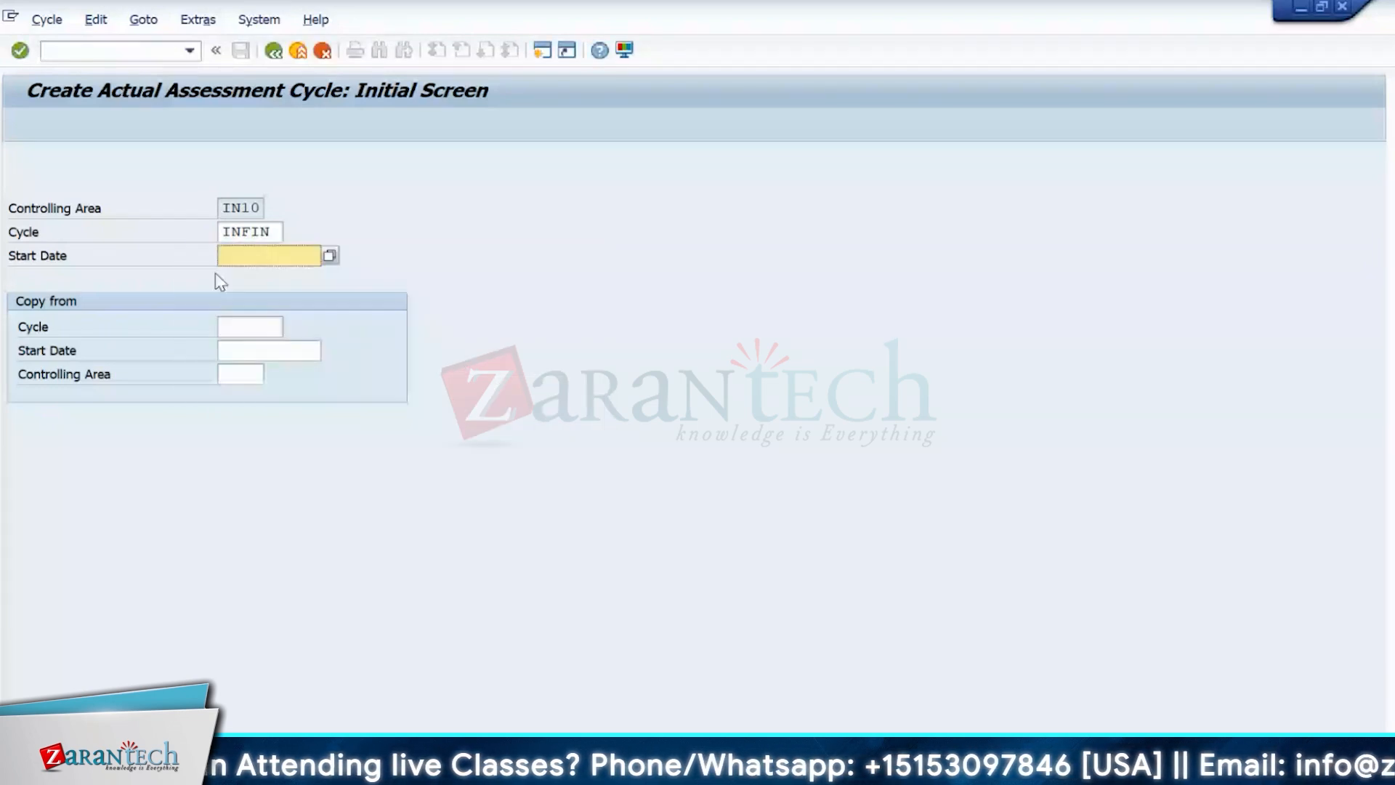
text(01.0)
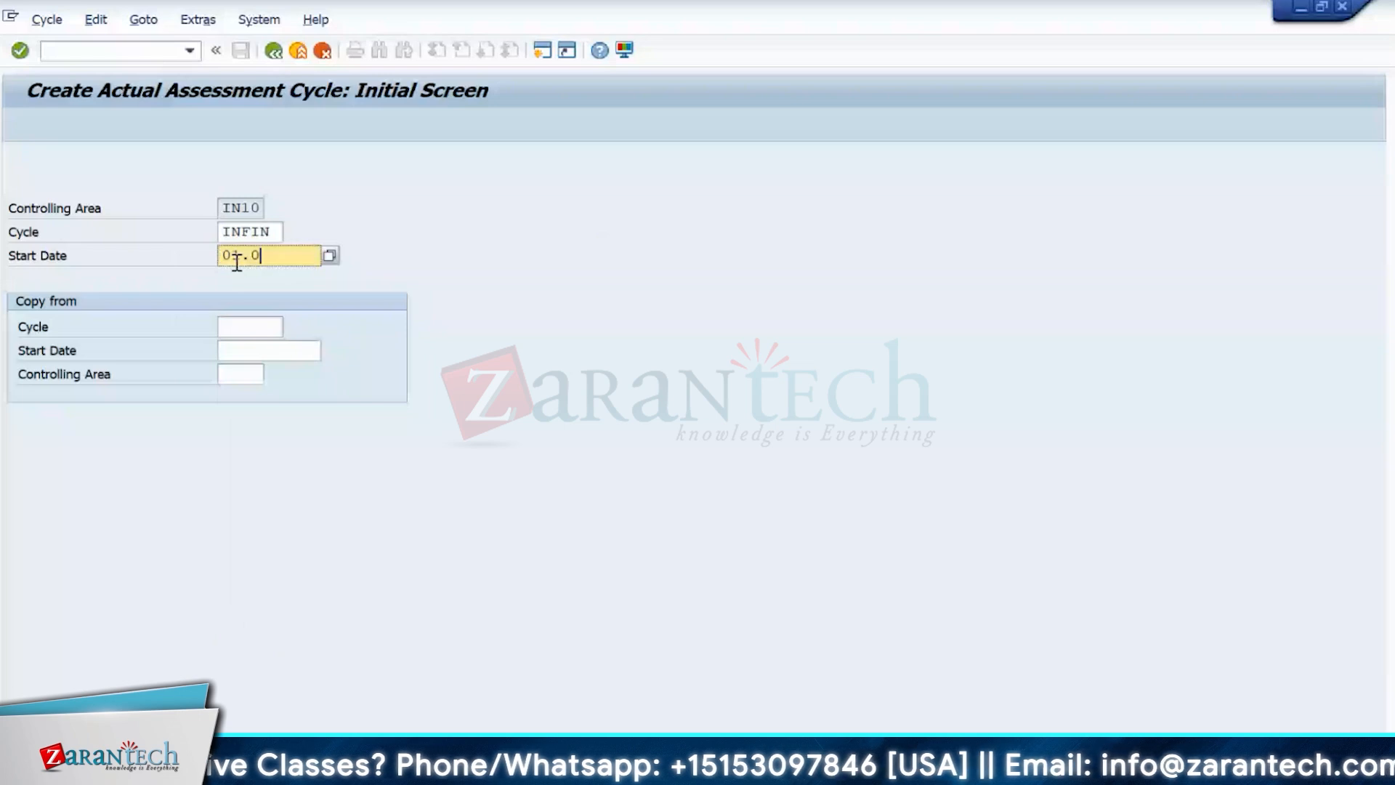
text(1.2024)
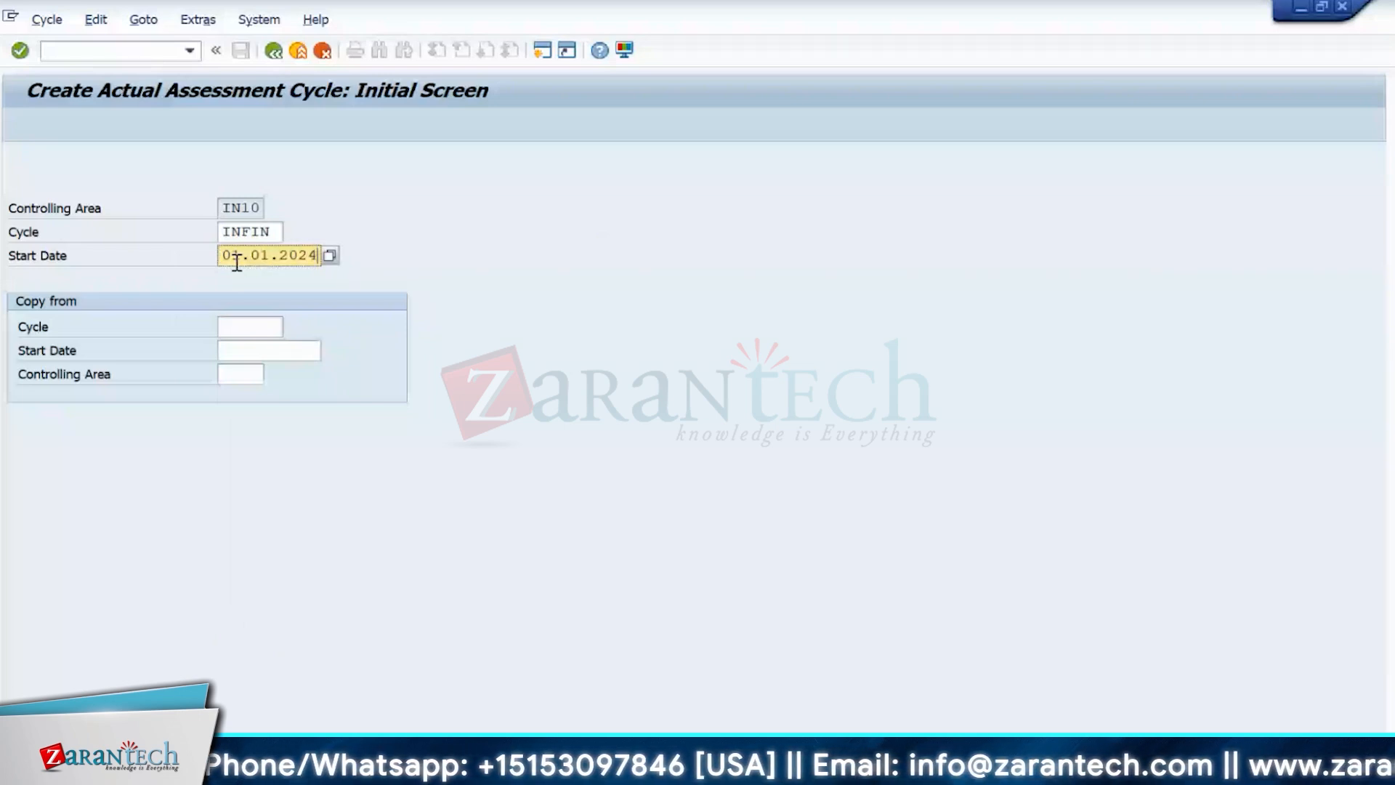
- Reset the cycle's start date to 01/01/2024 using the calendar and continue to the header data
key(Return)
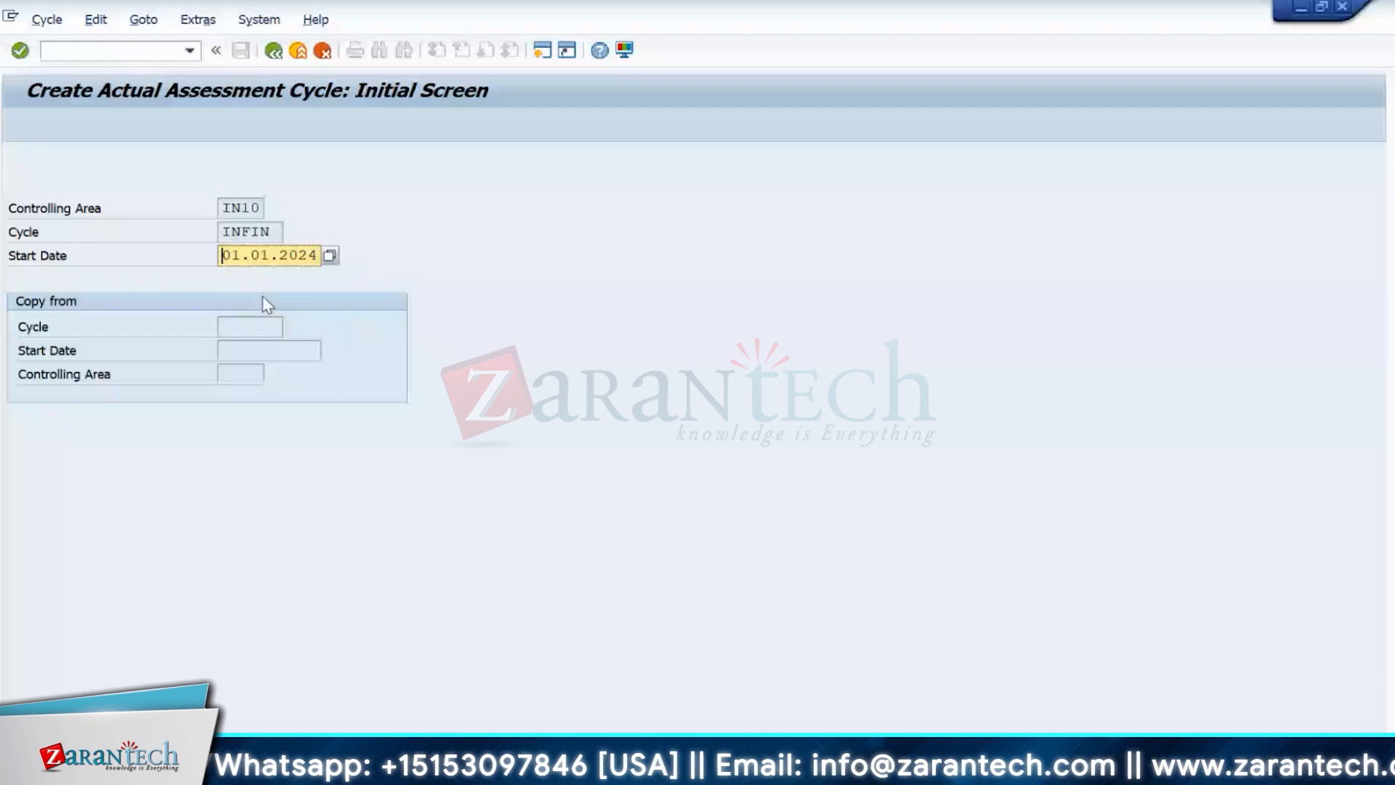
click(247, 252)
click(327, 257)
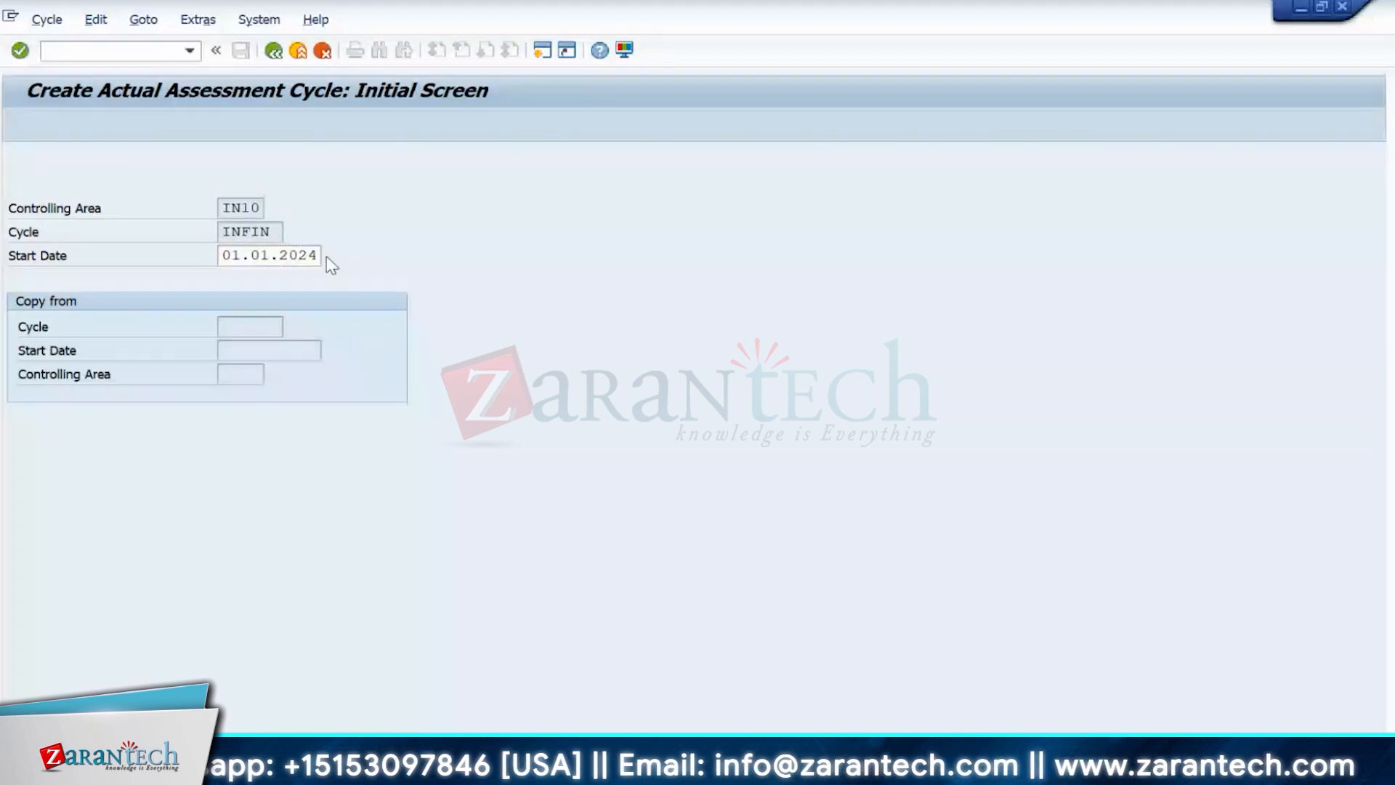
scroll(204, 392, up, 1)
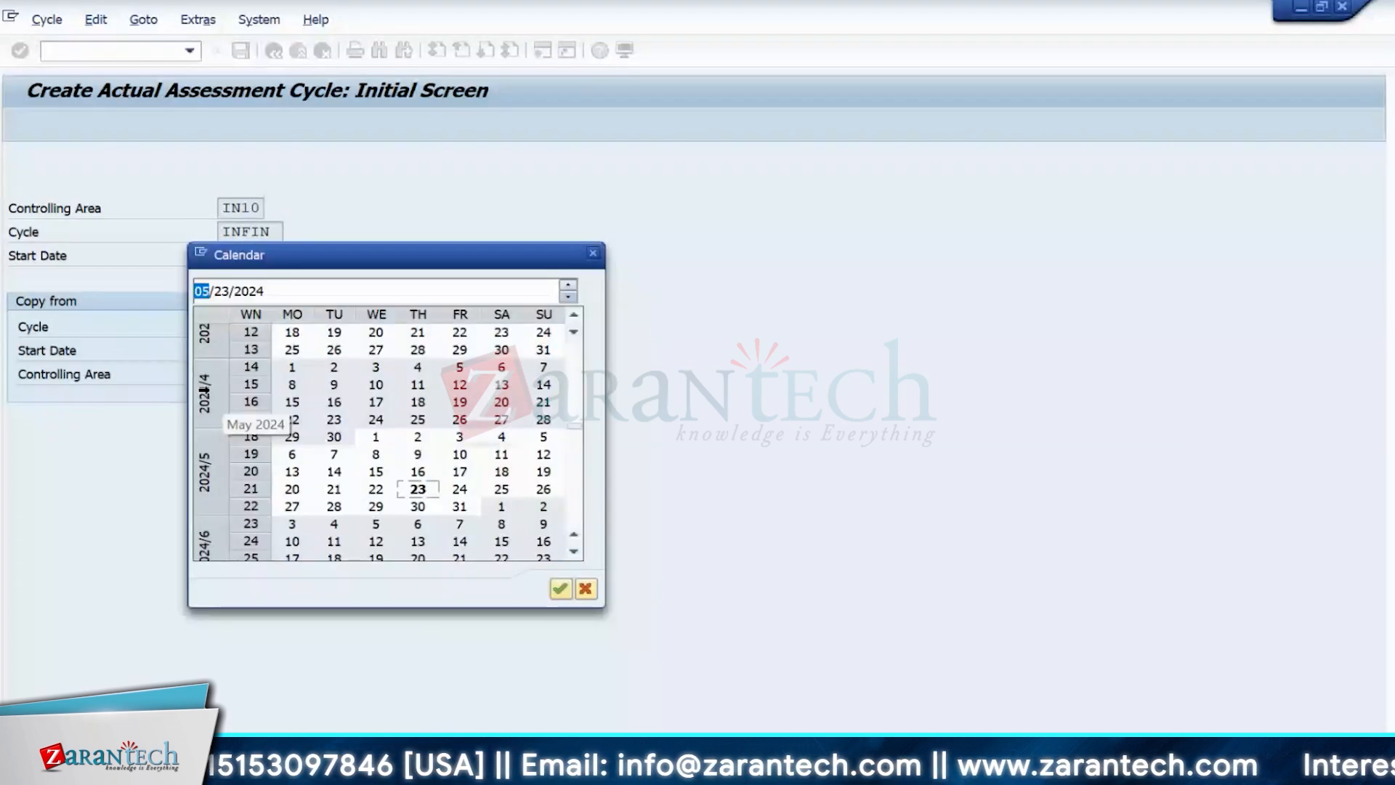
scroll(204, 392, up, 3)
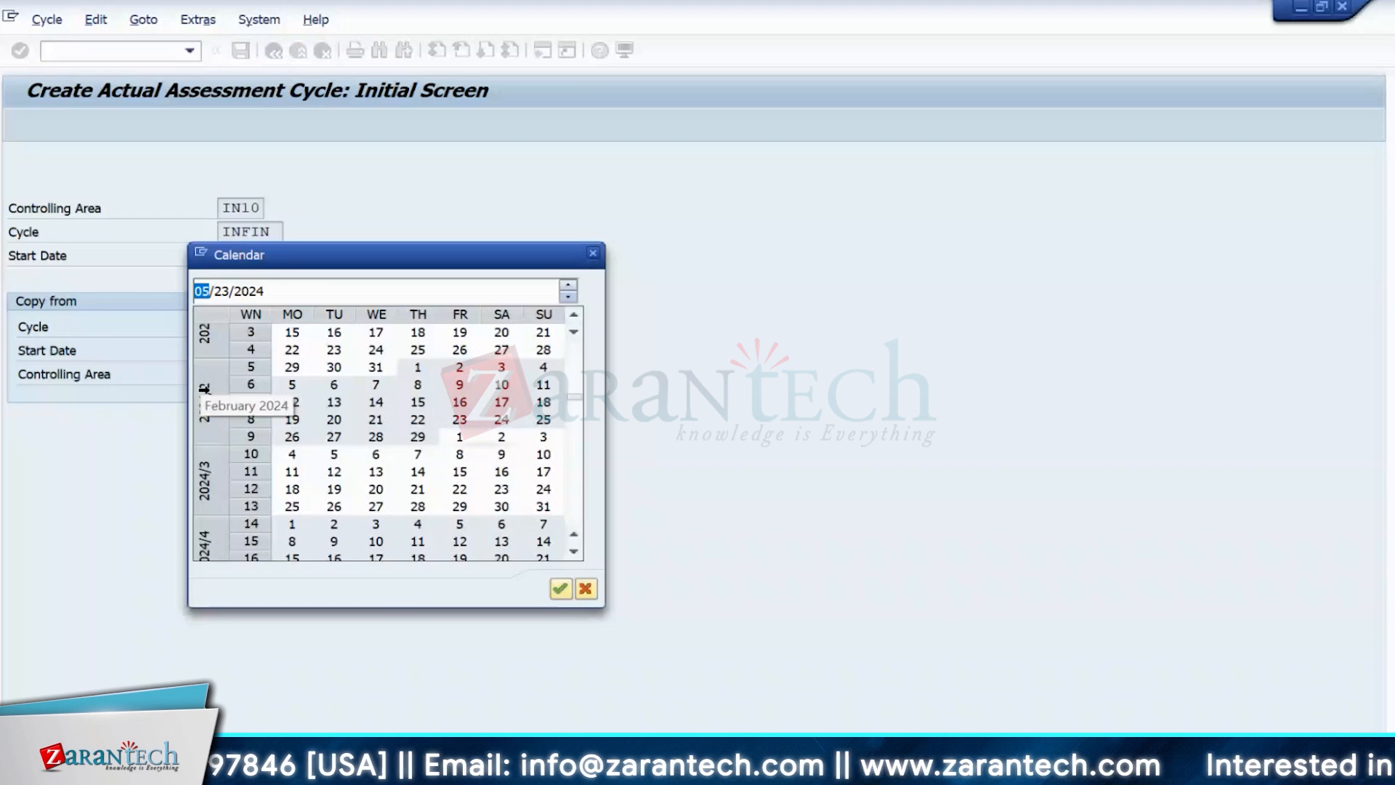
scroll(294, 356, up, 1)
double_click(293, 351)
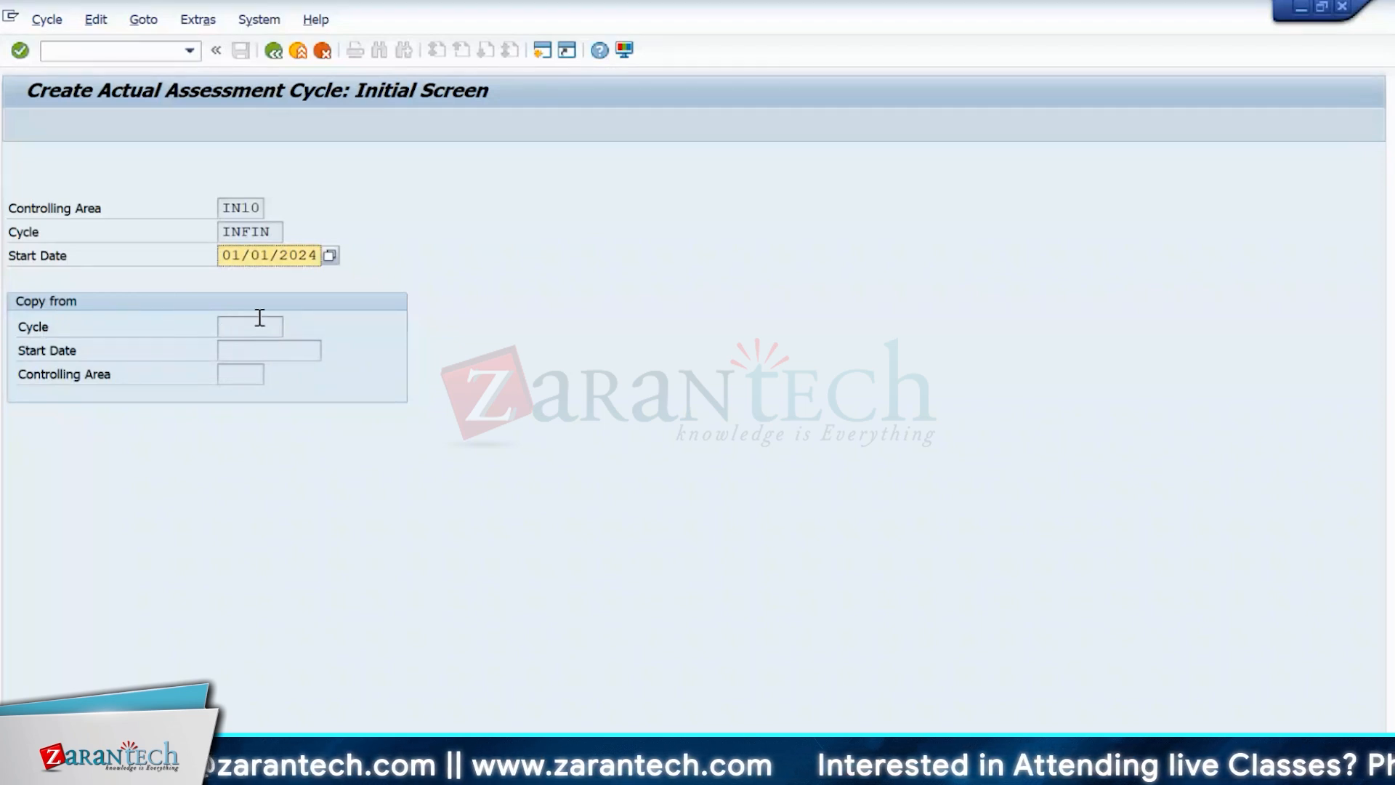
key(Return)
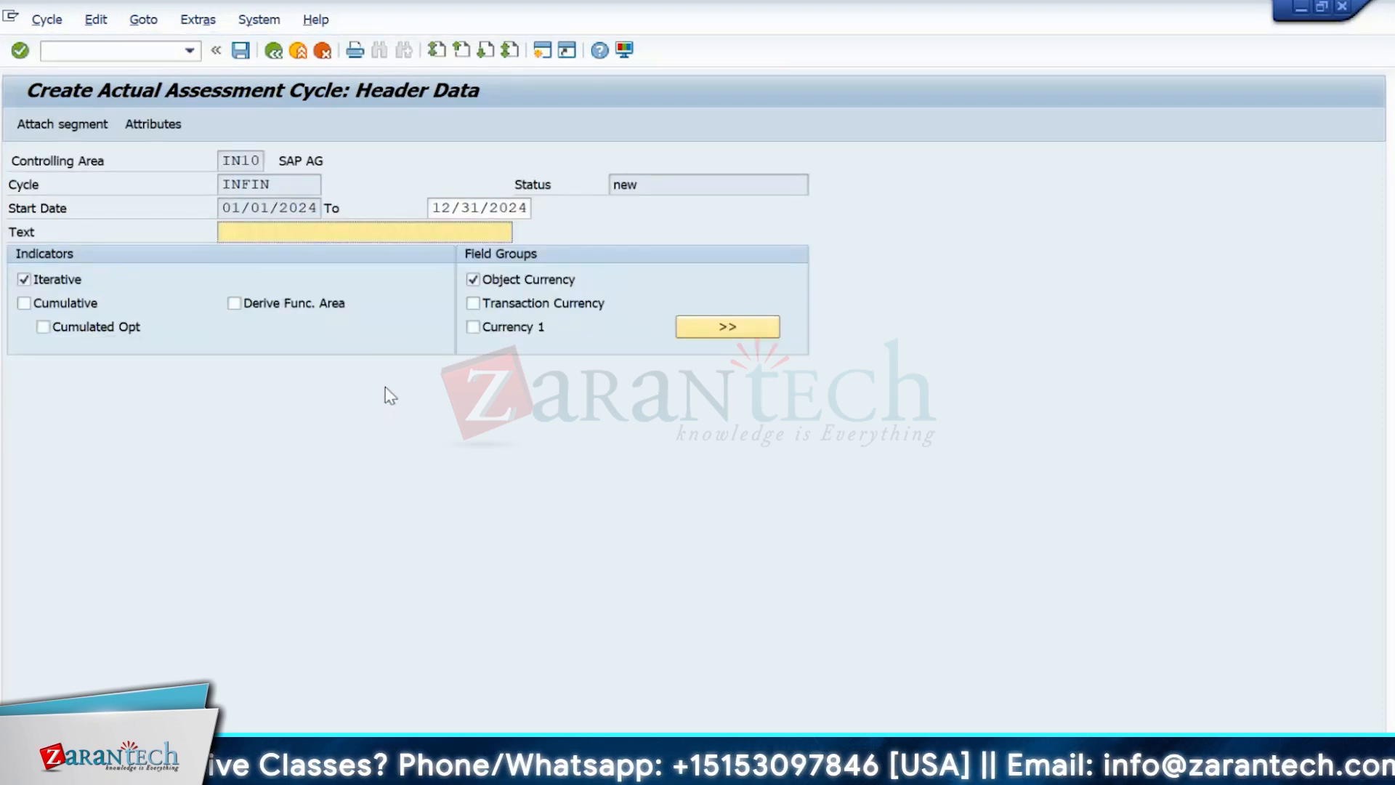
- Enter Actual Cost Allocation as the description of the INFIN assessment cycle
text(Co)
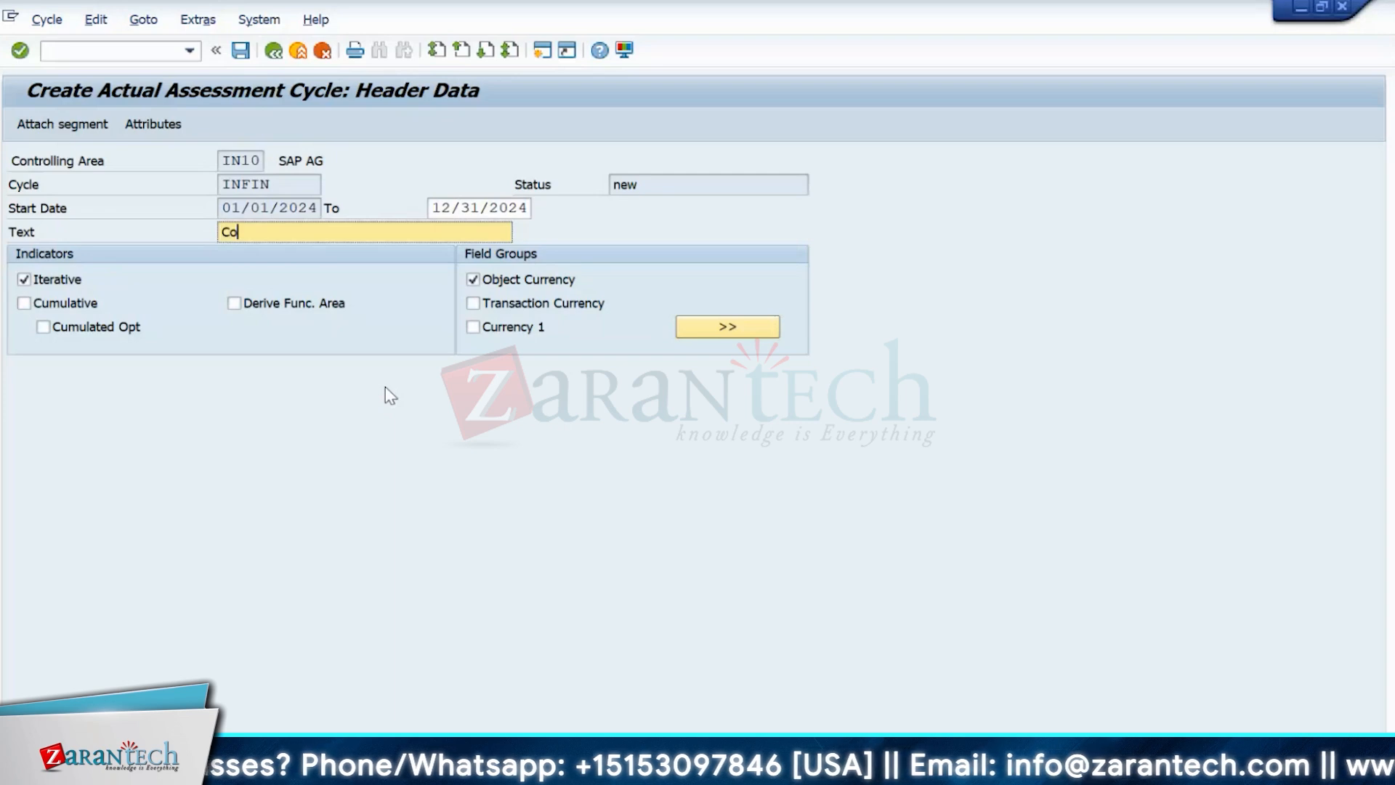
text(st Allocation)
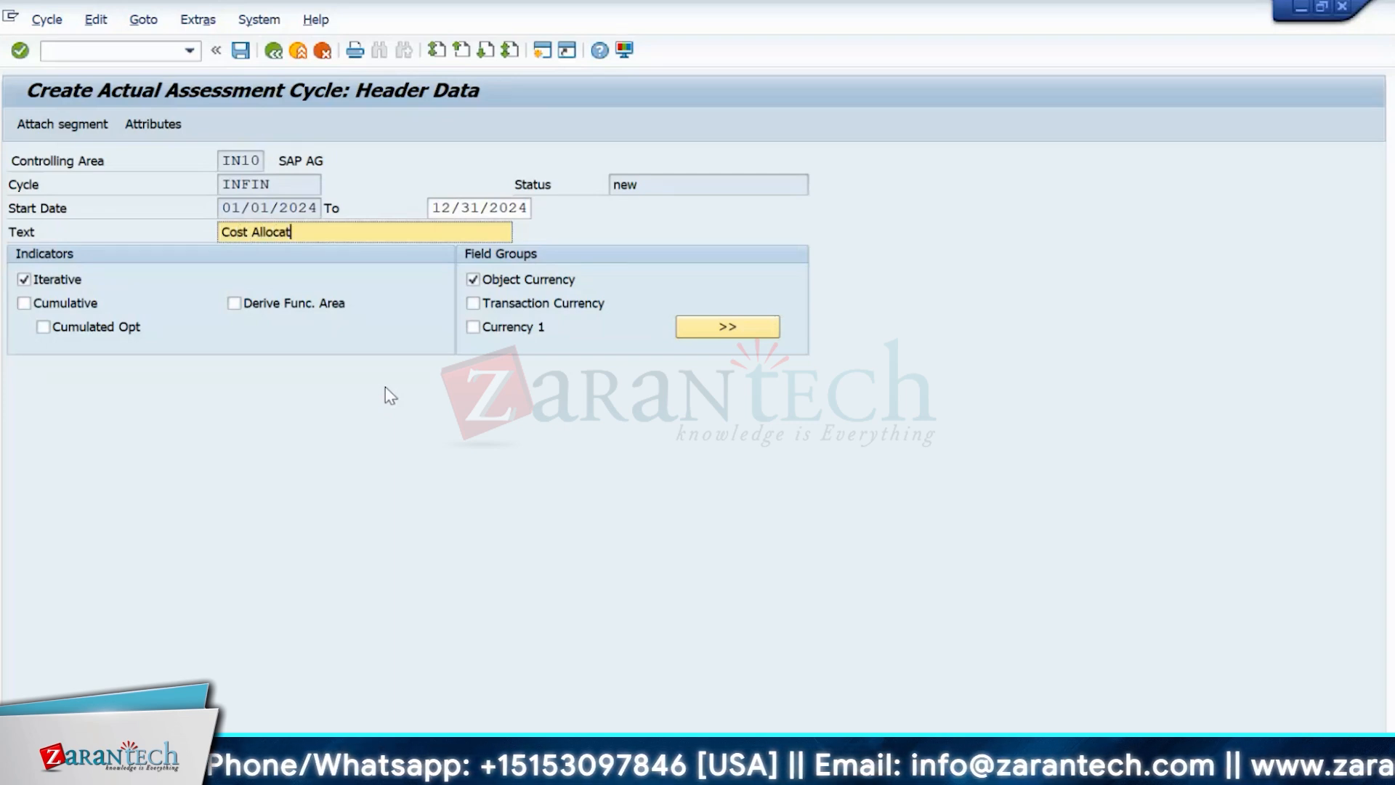
key(Left)
key(Left)
key(Left)
key(Left)
key(Left)
key(Left)
key(Left)
key(Home)
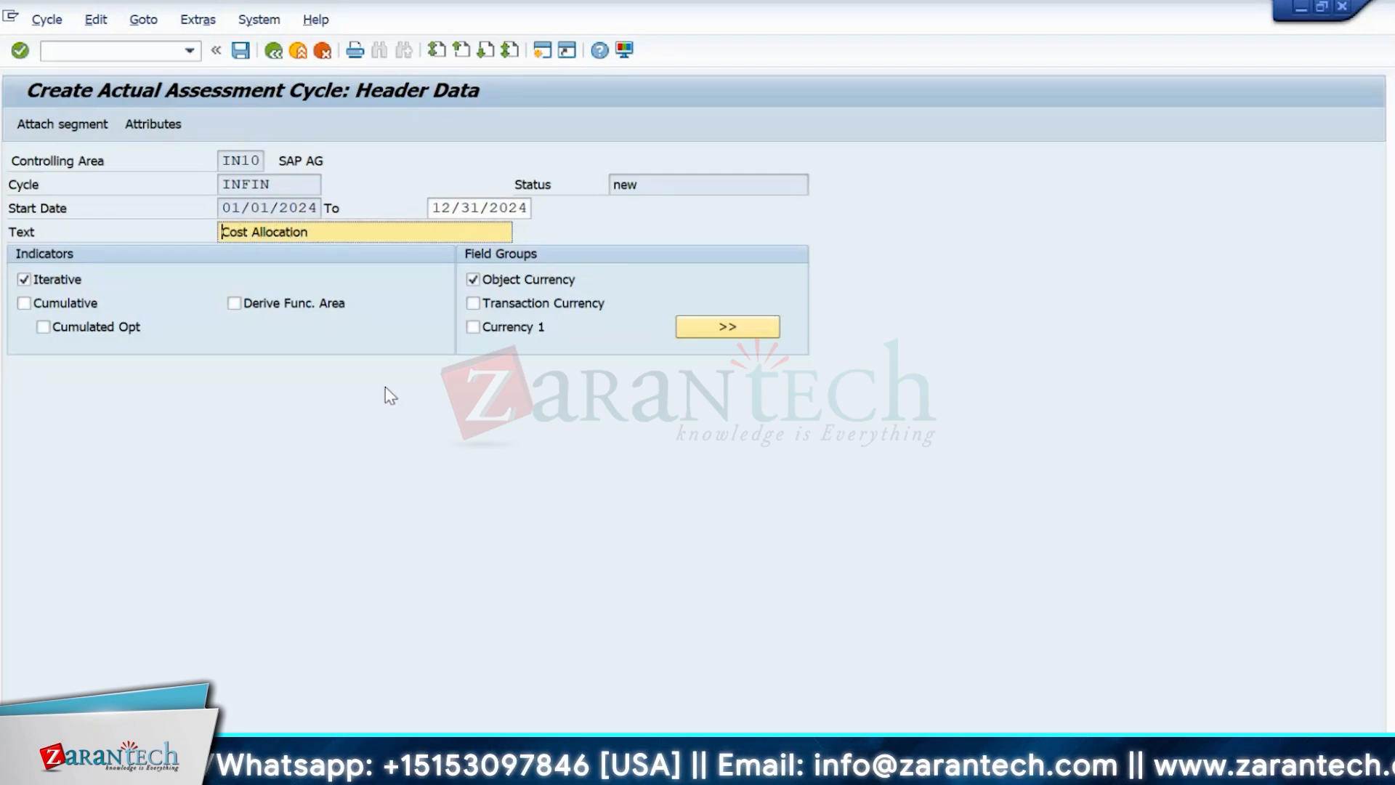
text(Actual)
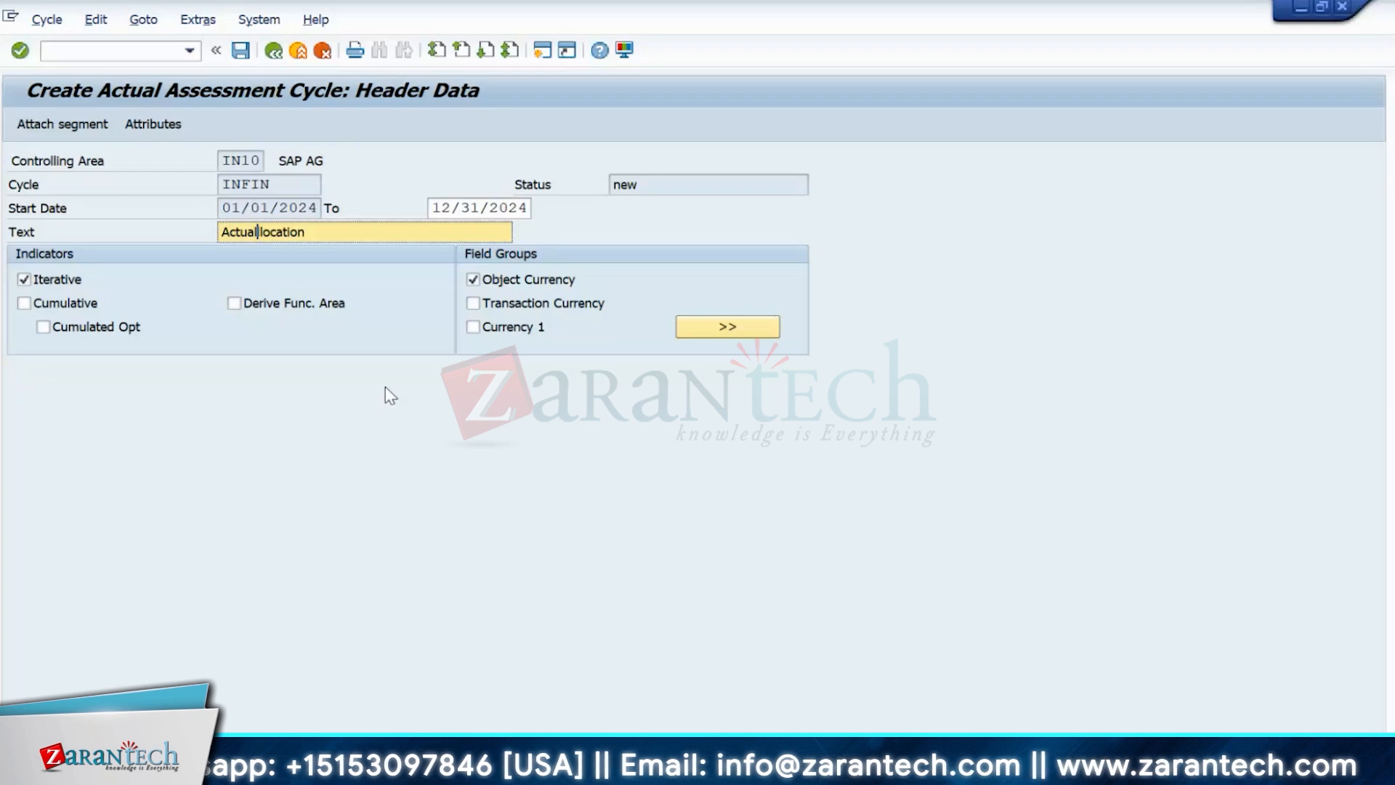
text( CO)
key(Delete)
key(Delete)
key(Delete)
key(Delete)
key(Delete)
key(Delete)
key(BackSpace)
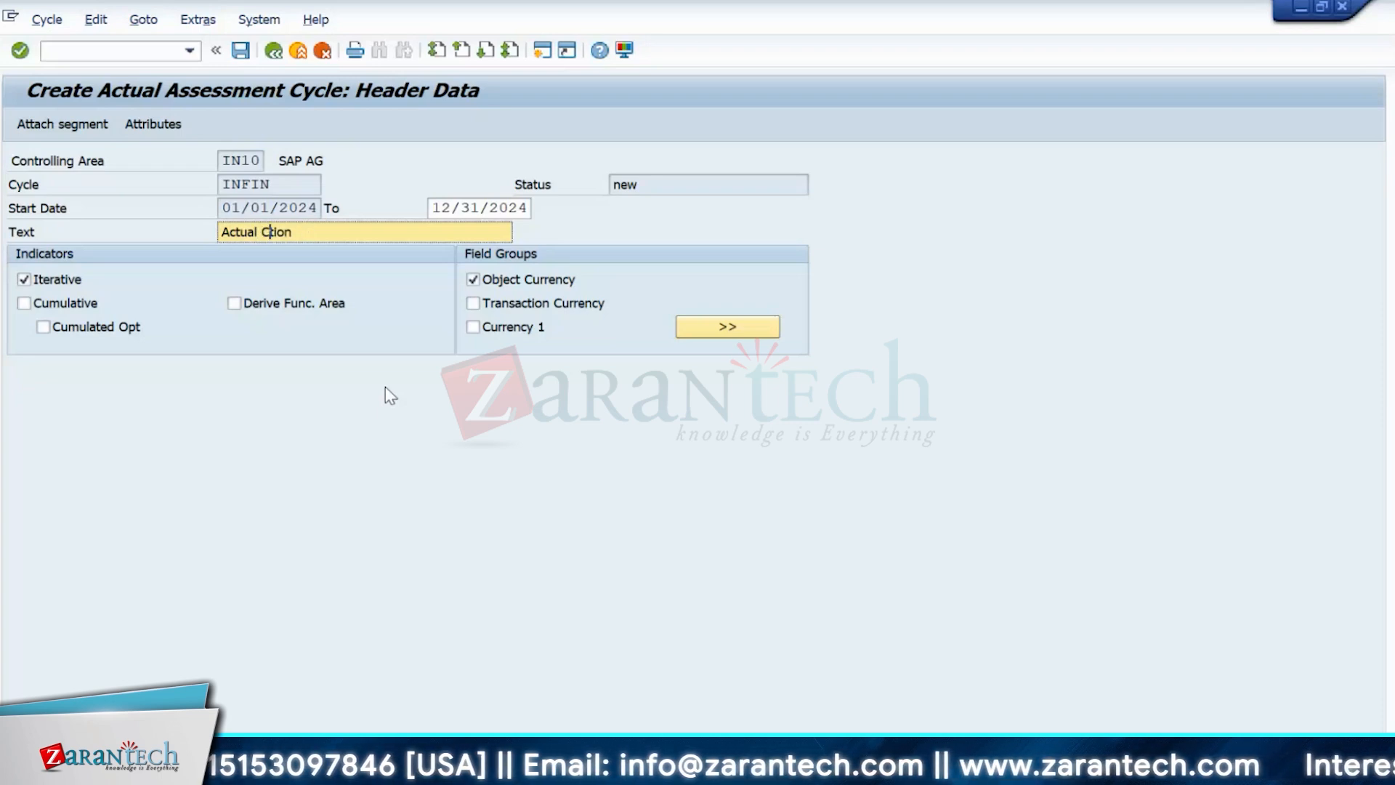
text(ost Allocation)
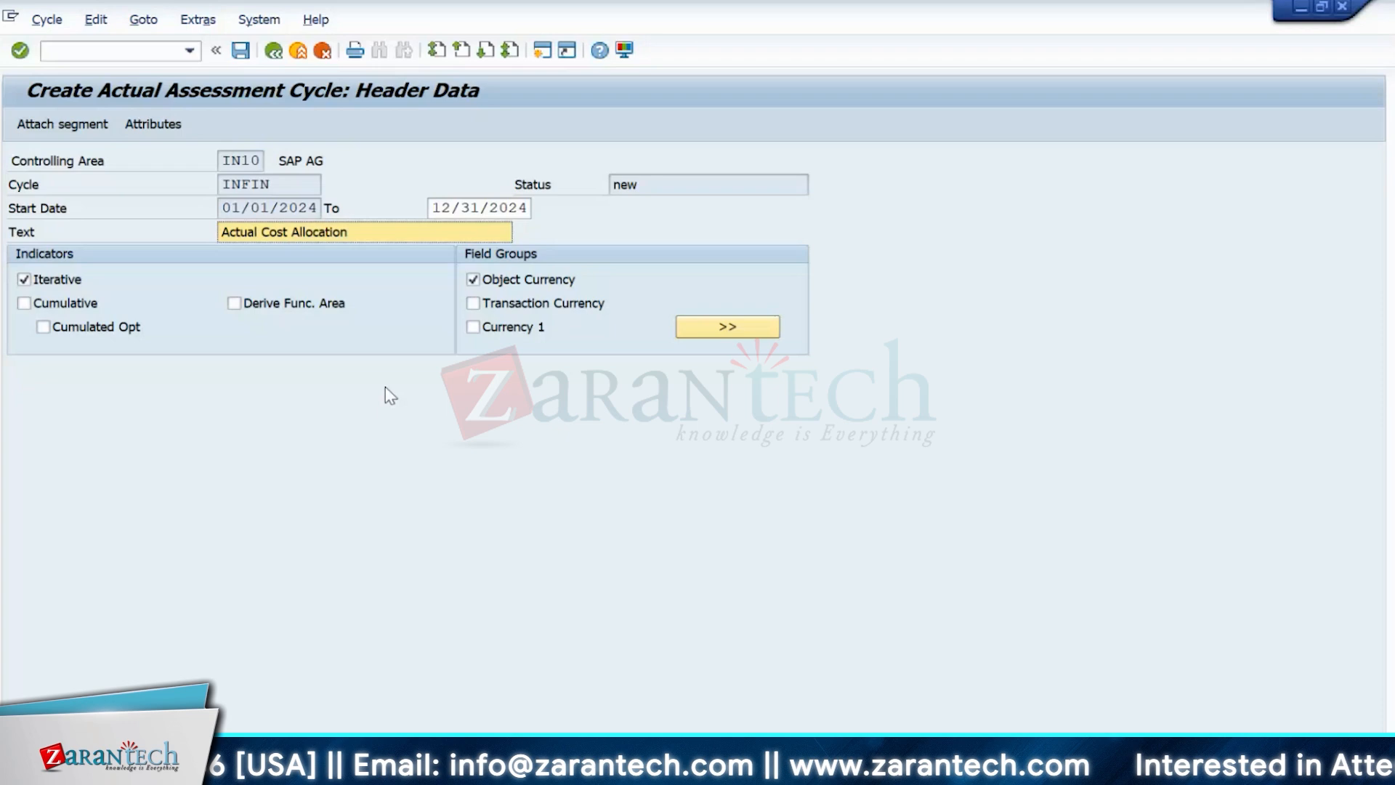
key(Return)
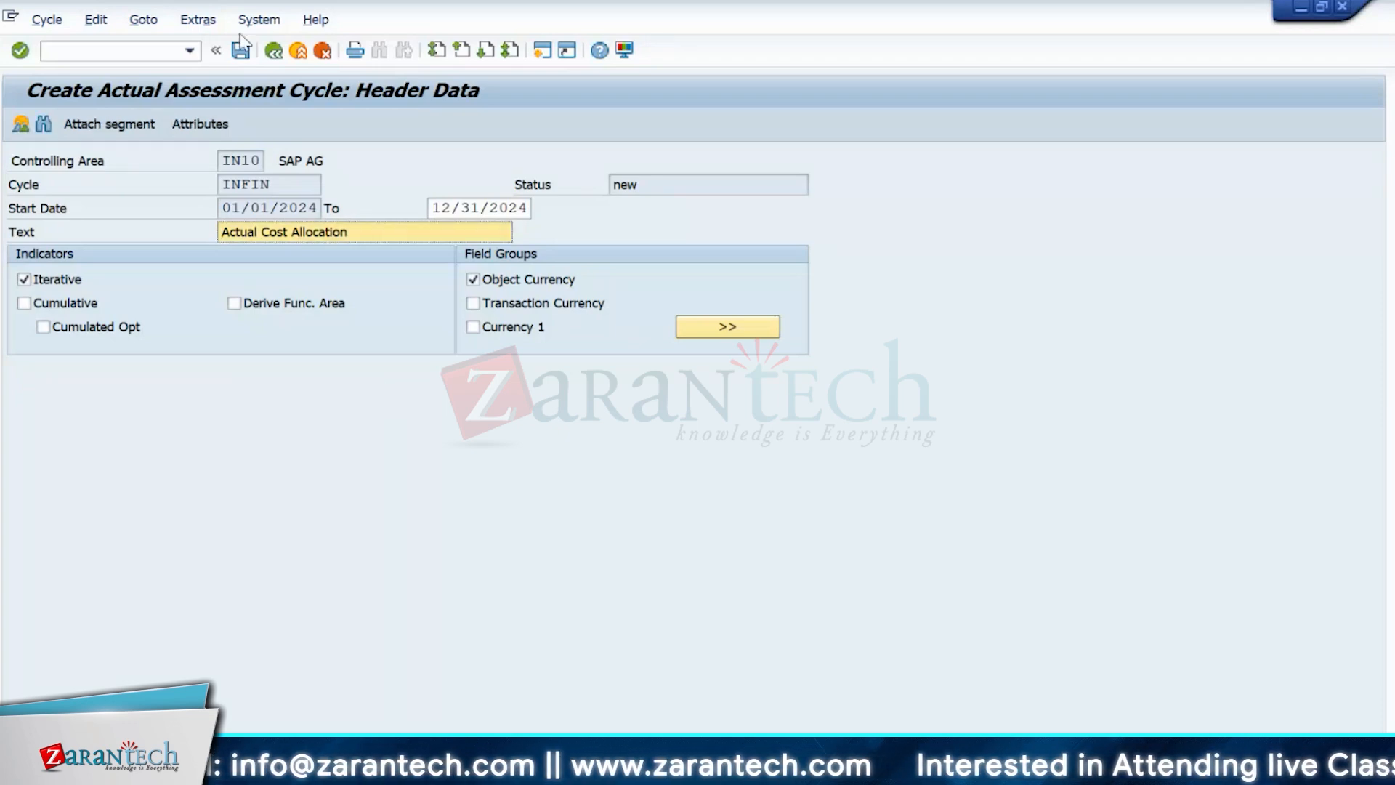
- Attach a segment to the cycle with the name IN10fin and the description Finance Cost allocation
click(93, 126)
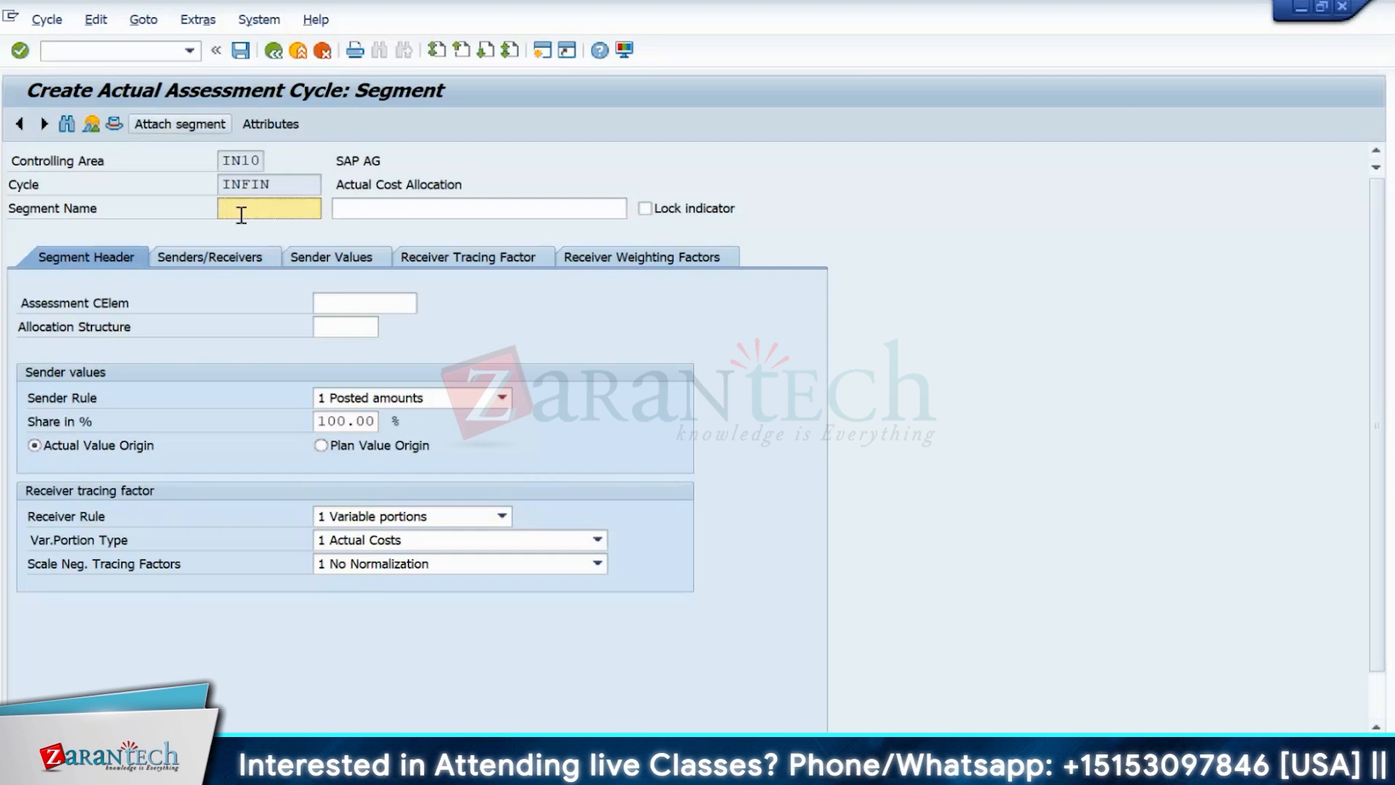
text(I)
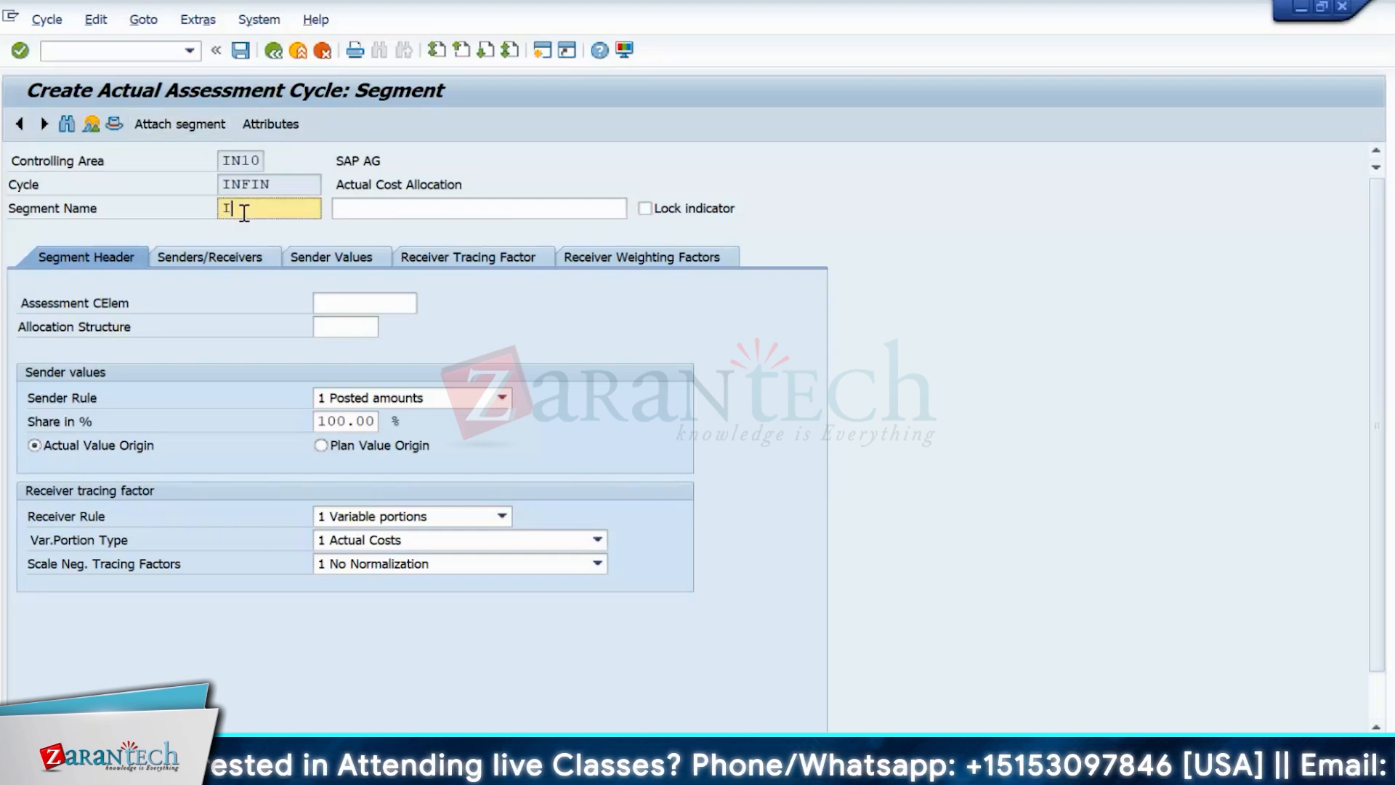
text(NF)
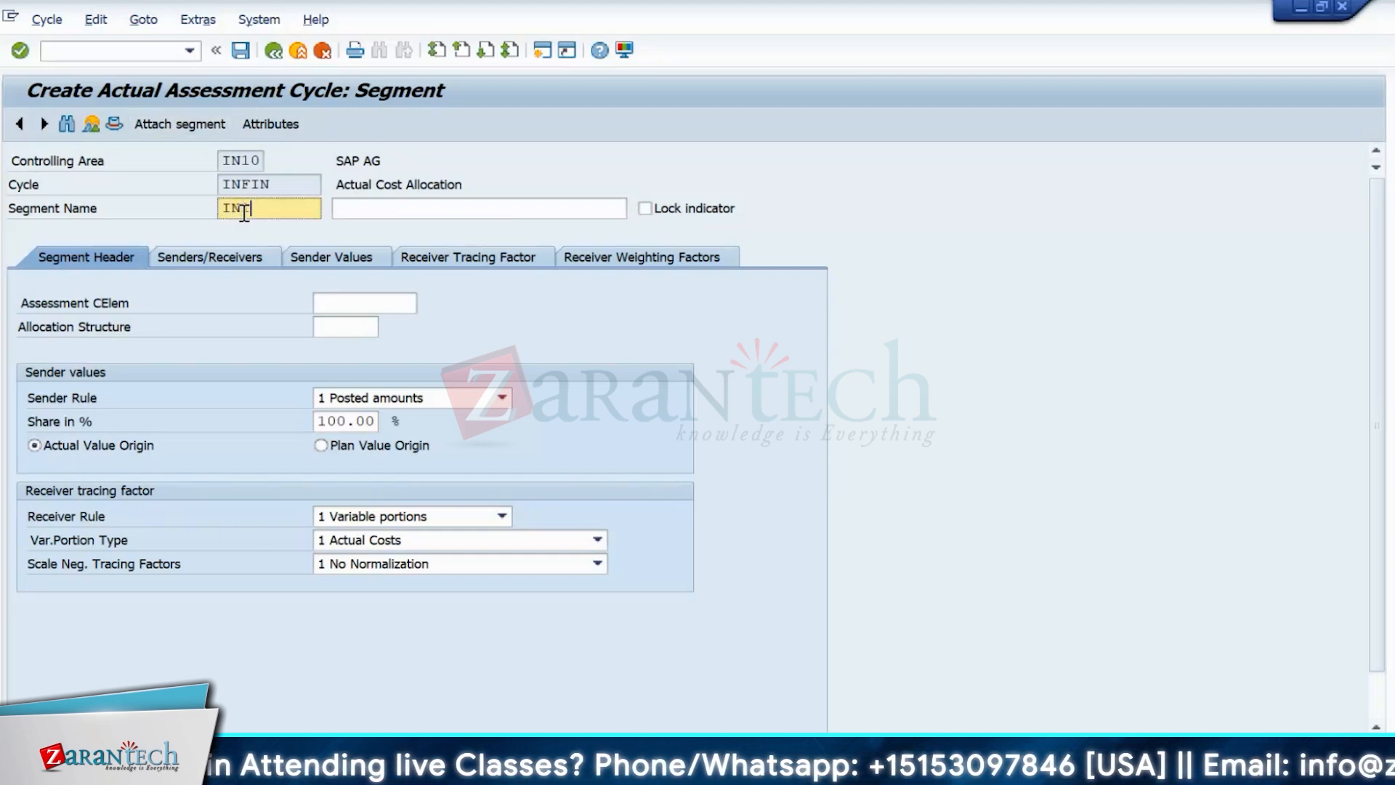
text(0)
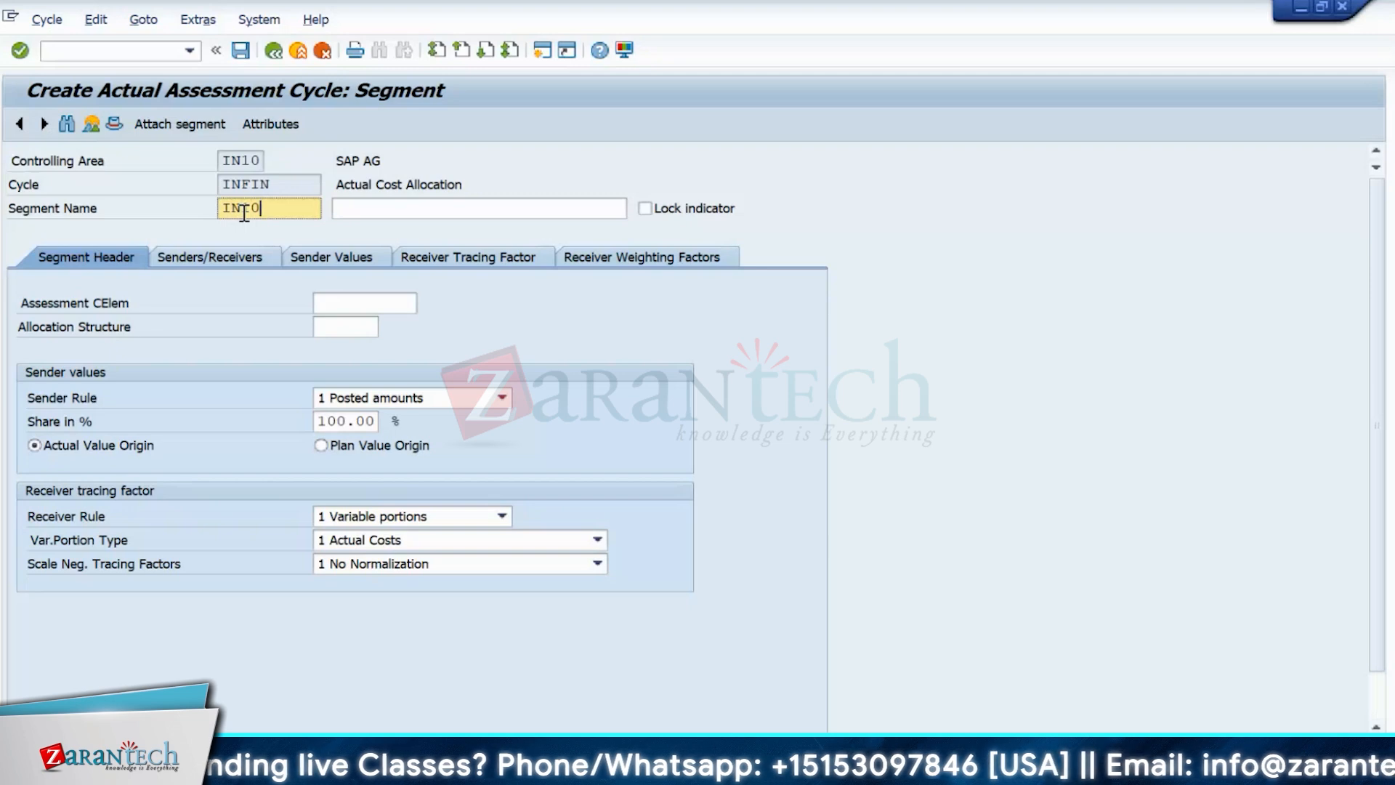
text(fin)
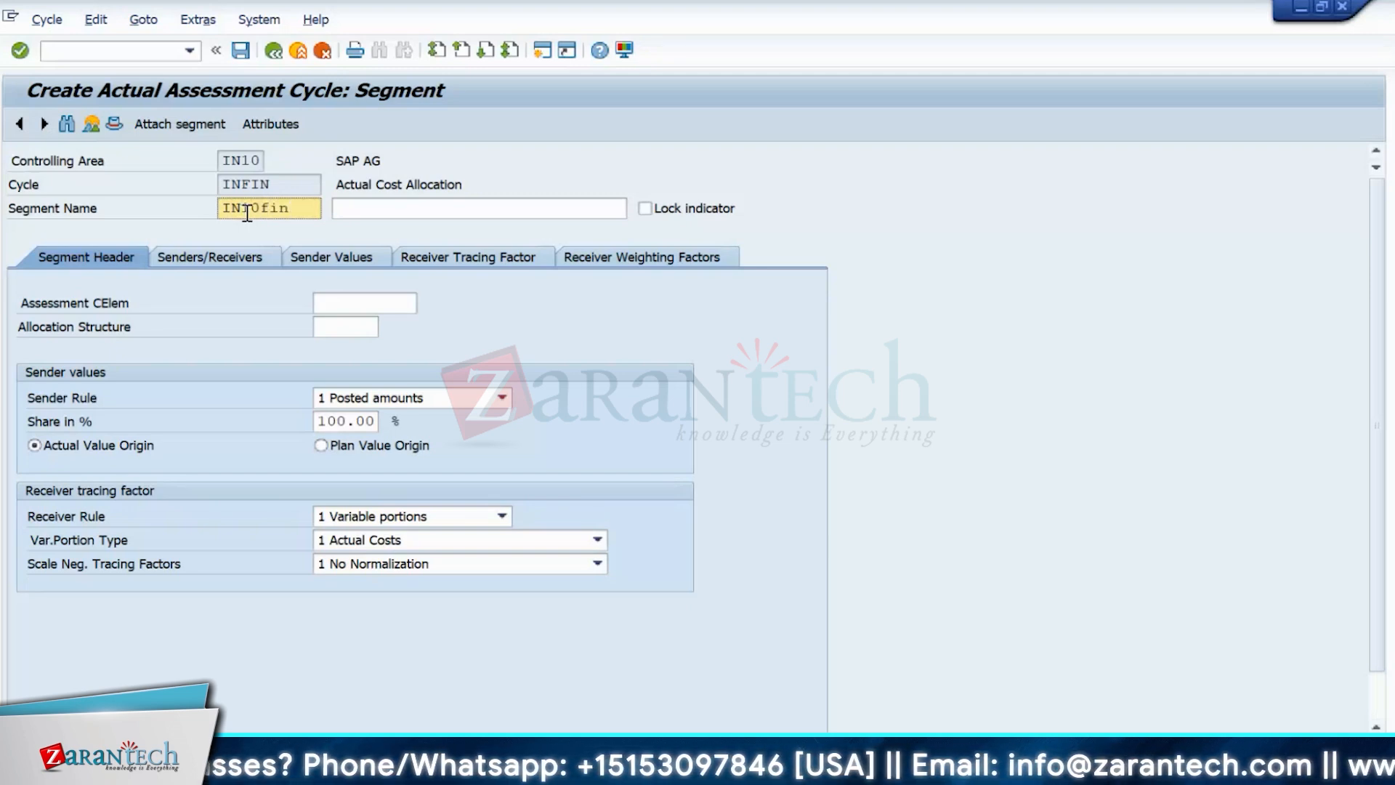
click(359, 209)
text(F)
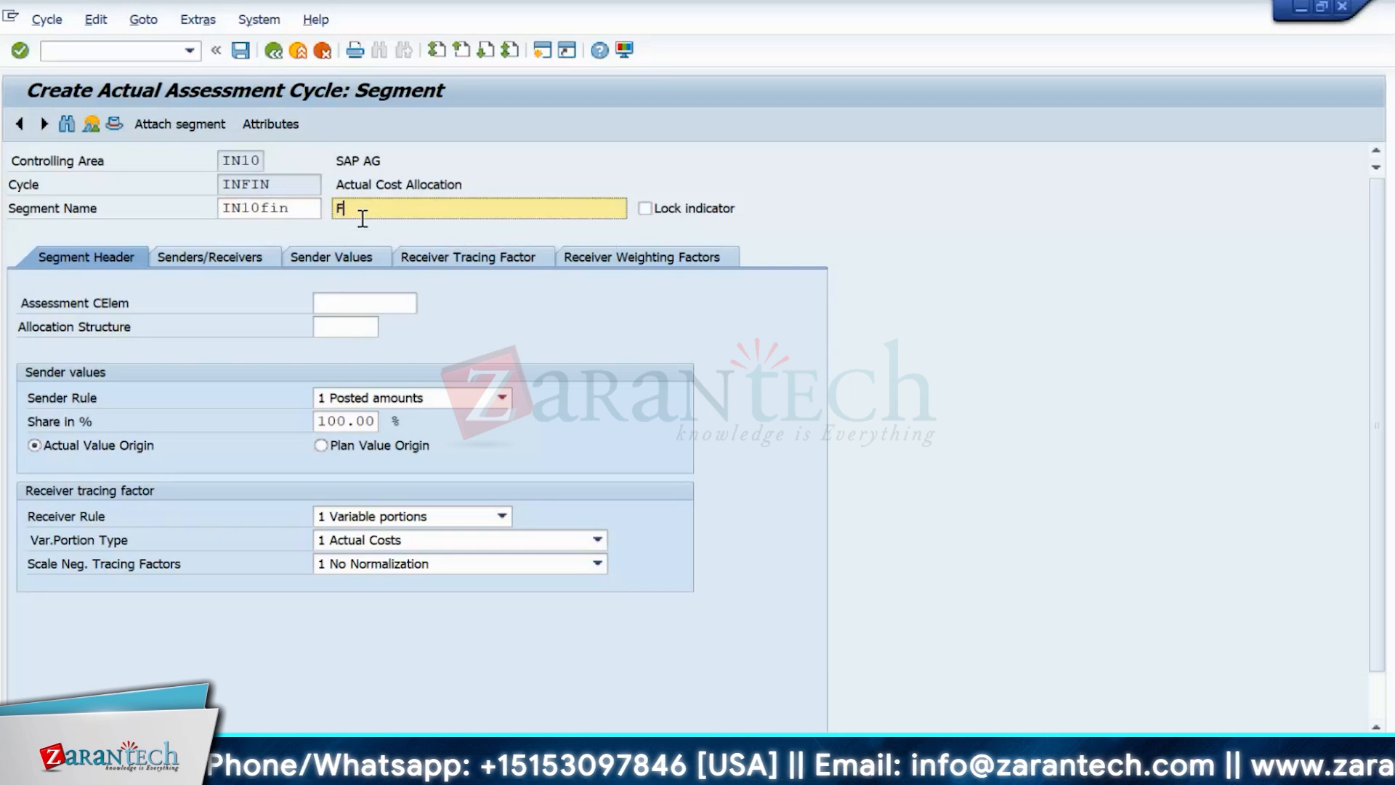
text(inance Co)
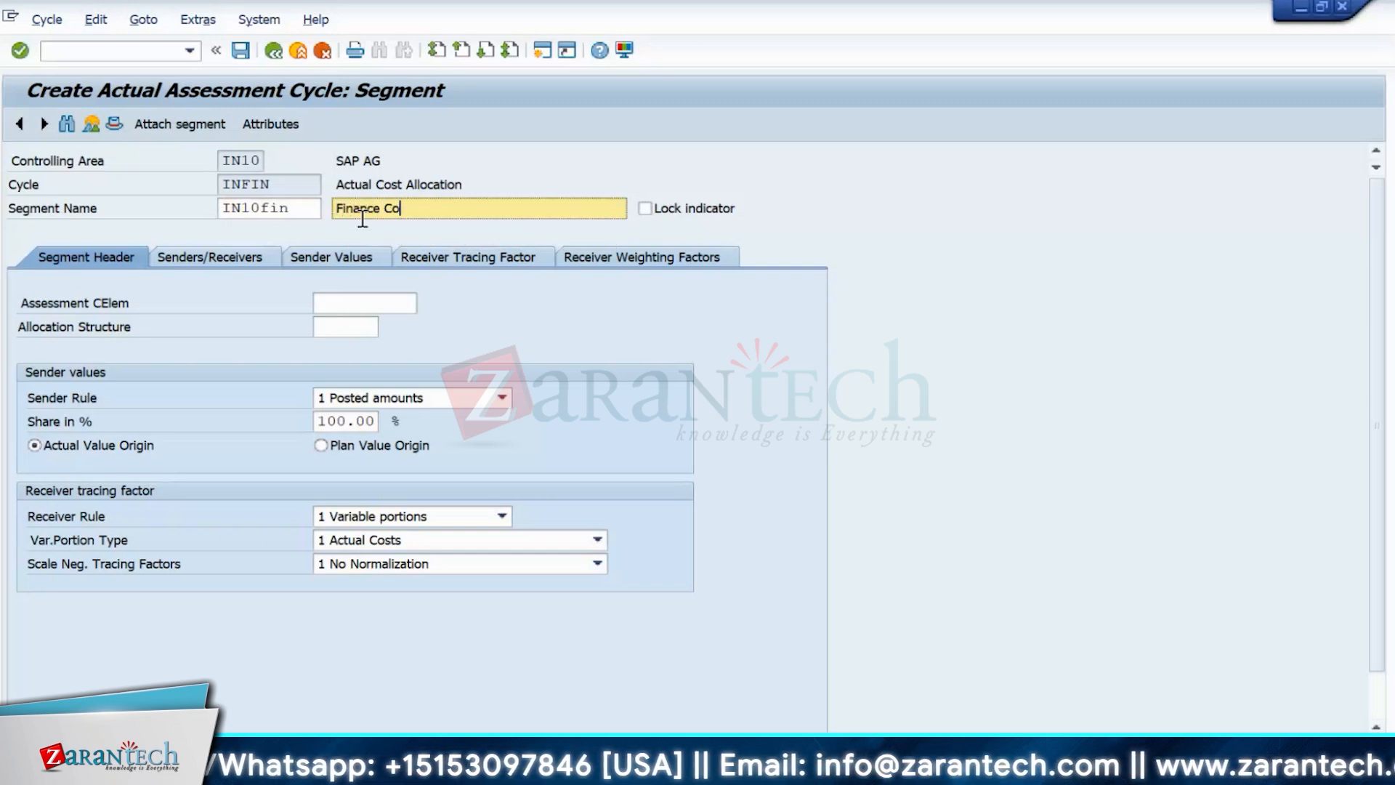
text(st allocati)
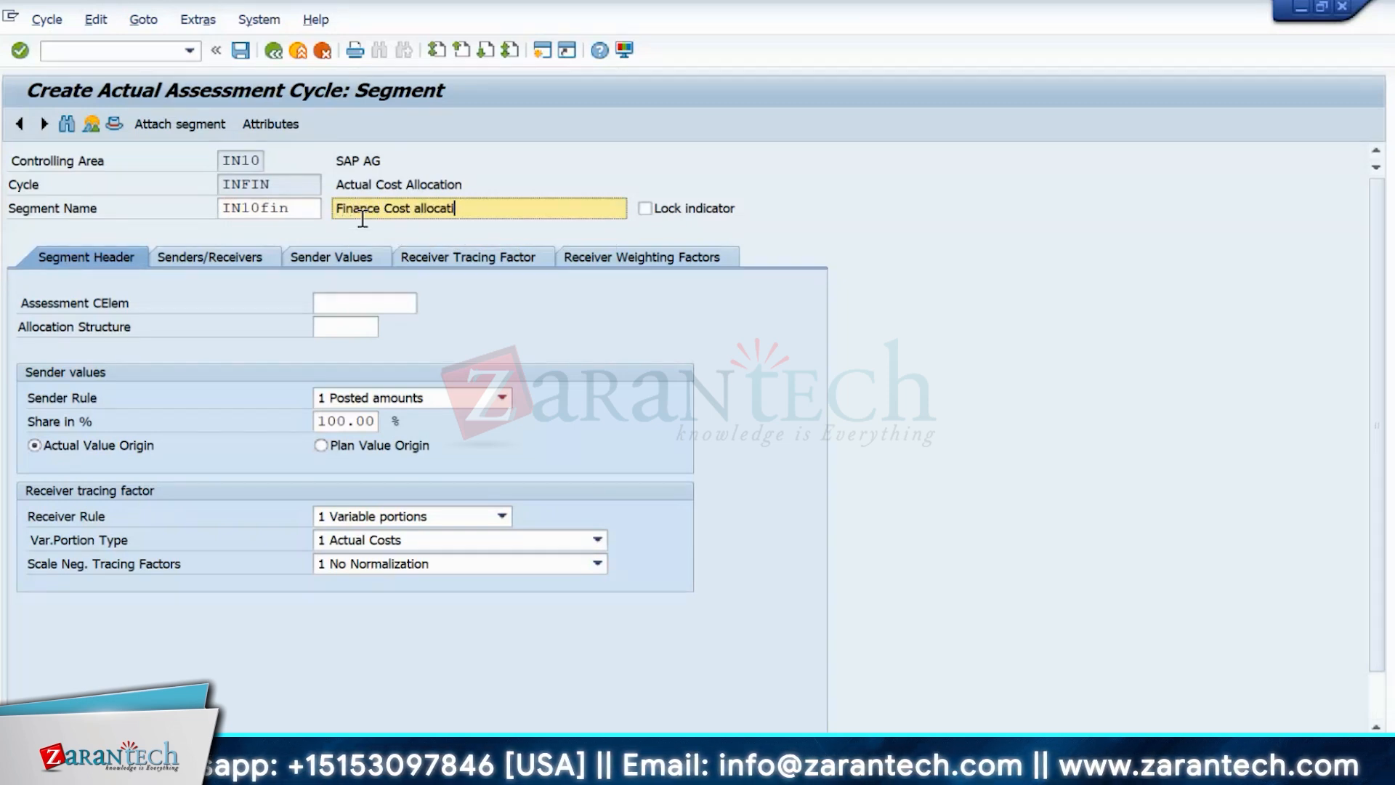
text(on)
- Select 942001 as the segment's assessment cost element and leave the allocation structure empty
click(324, 304)
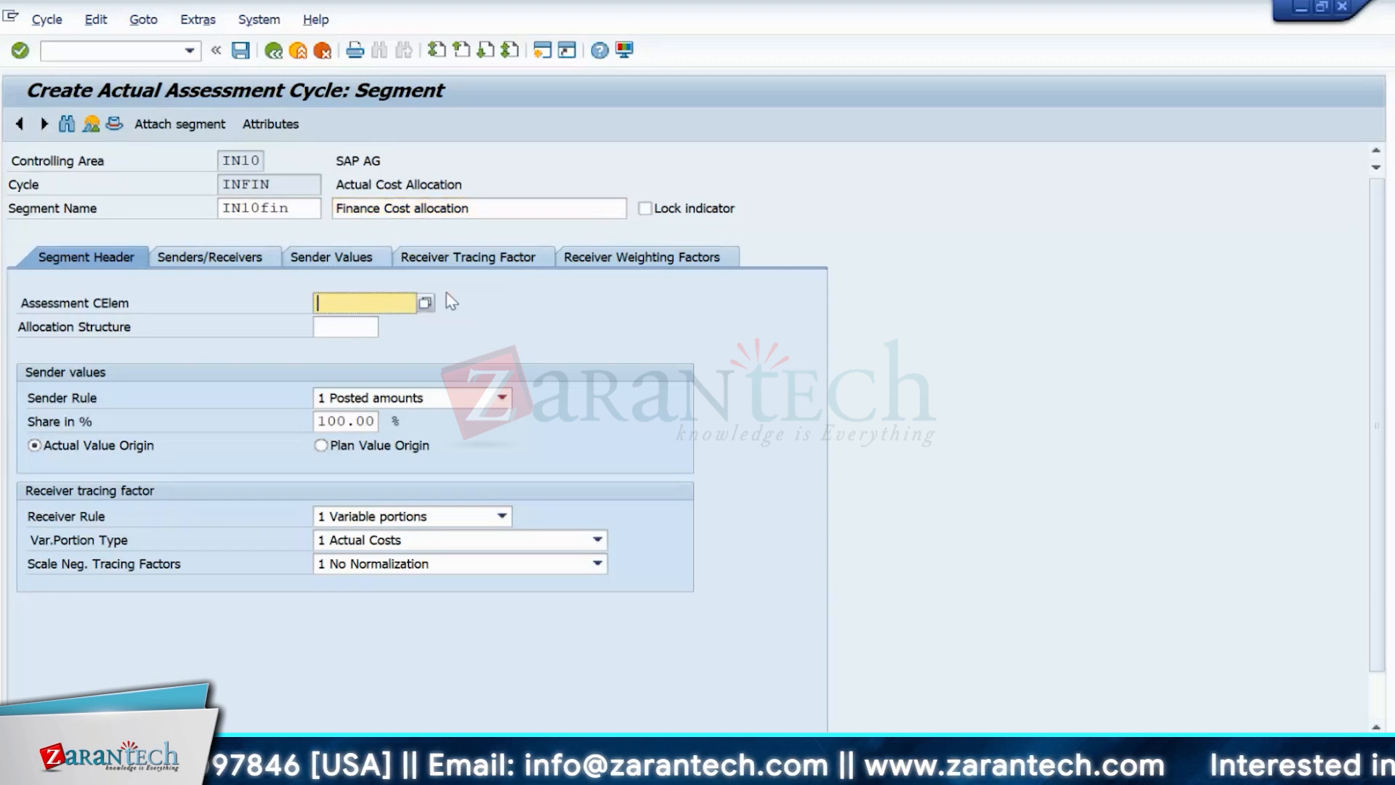
click(427, 304)
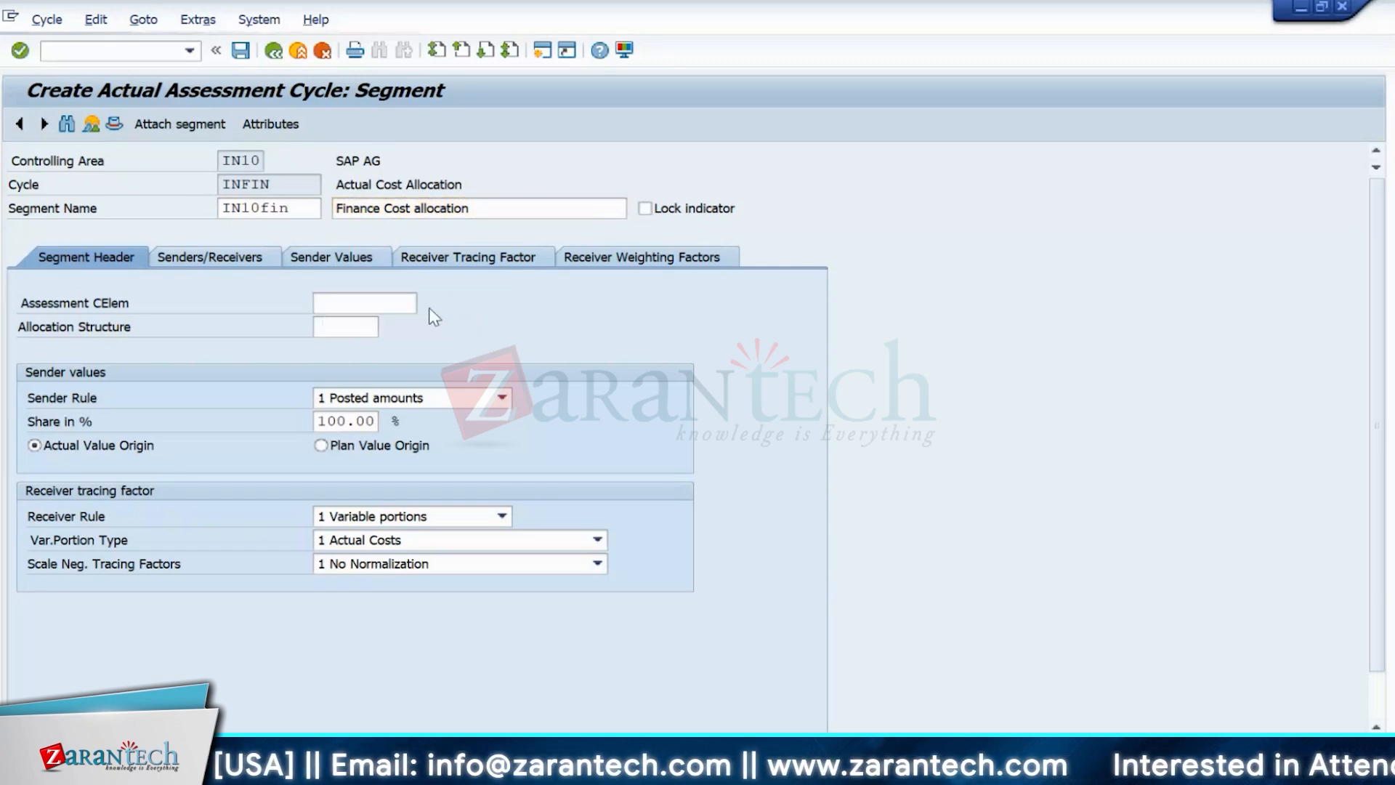
double_click(363, 267)
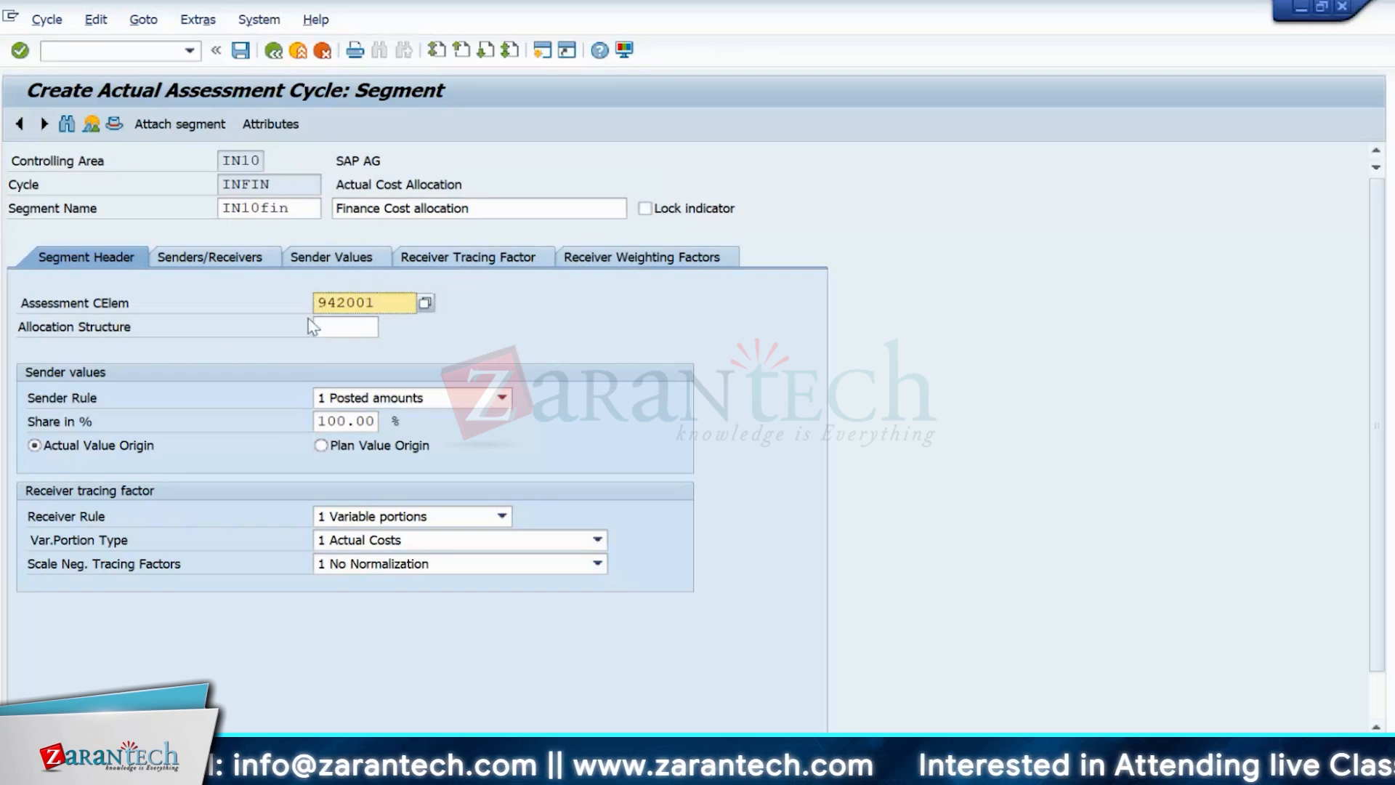
click(359, 331)
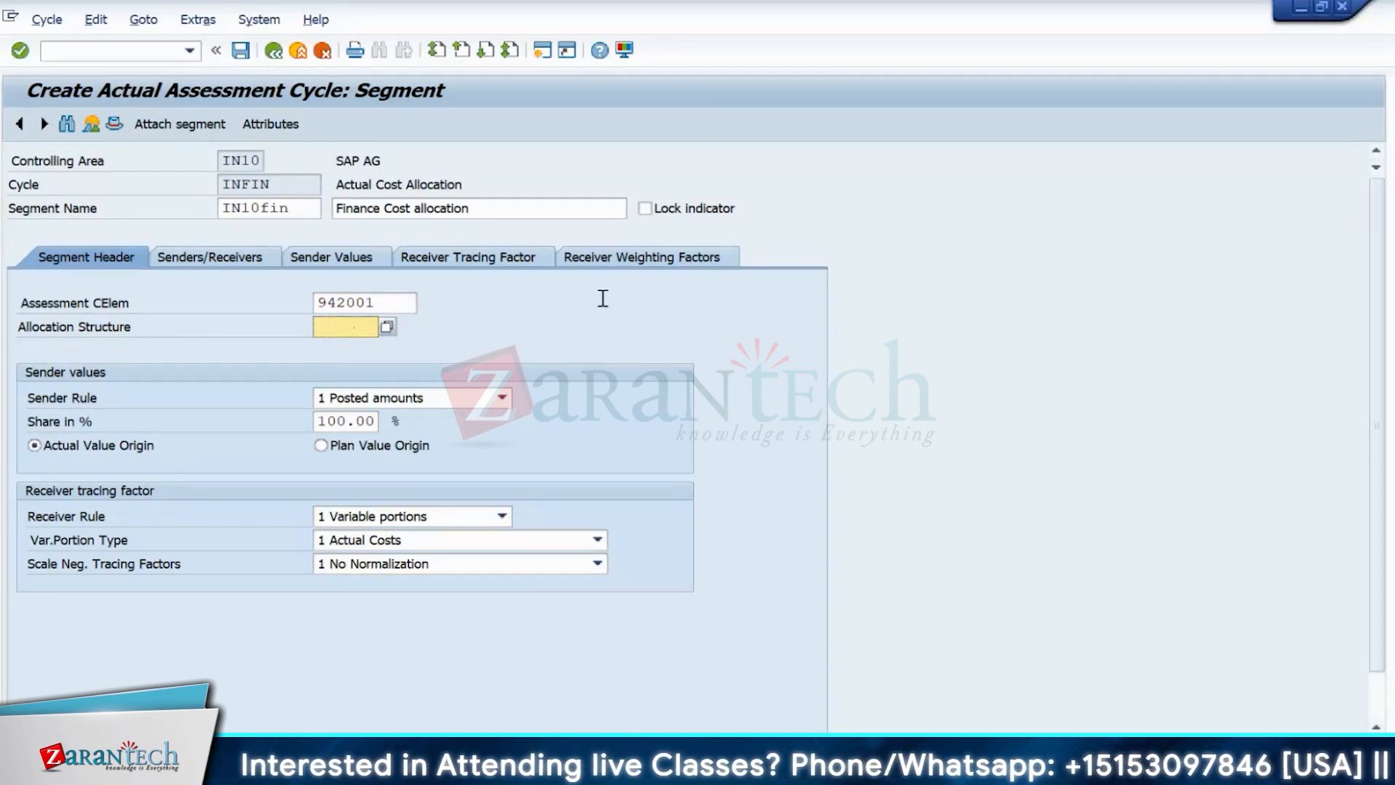
click(397, 301)
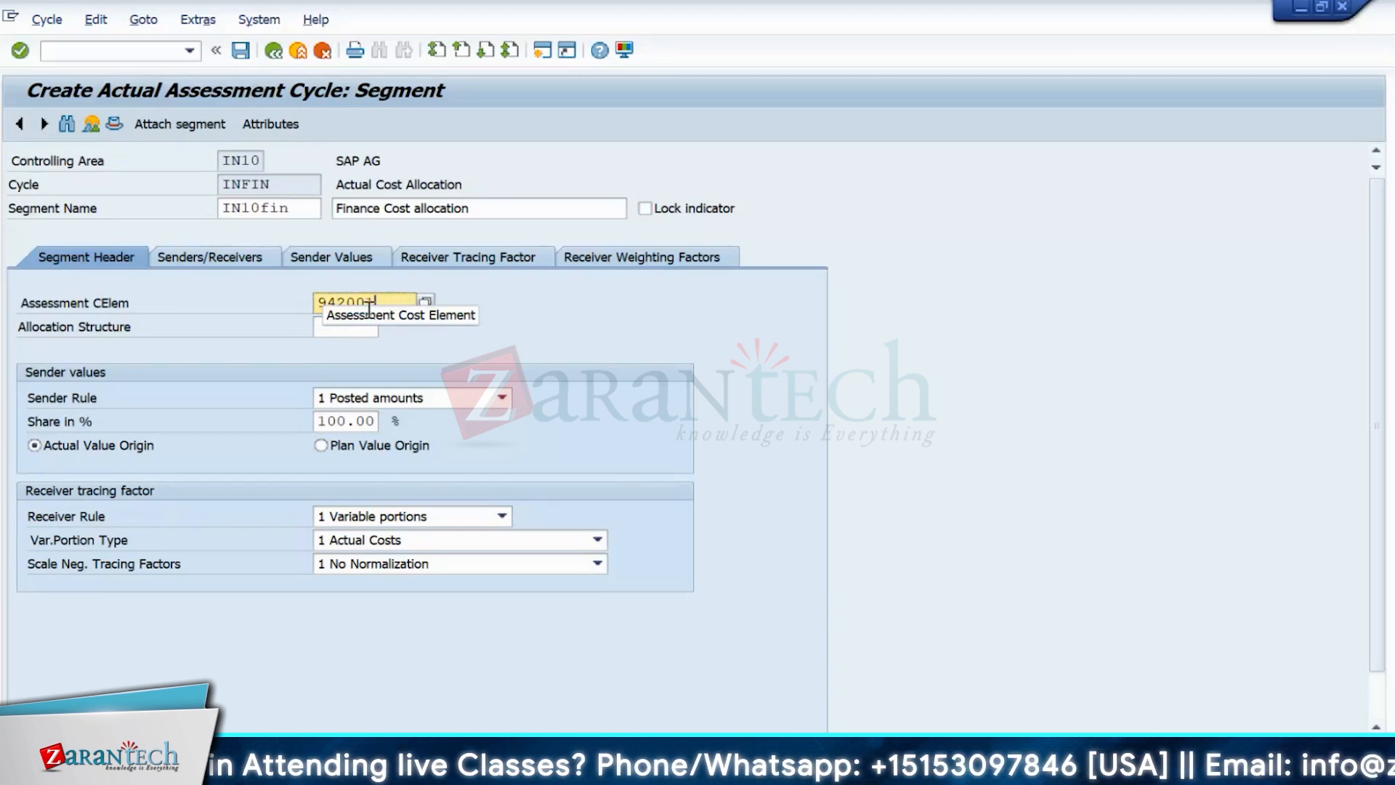
click(317, 325)
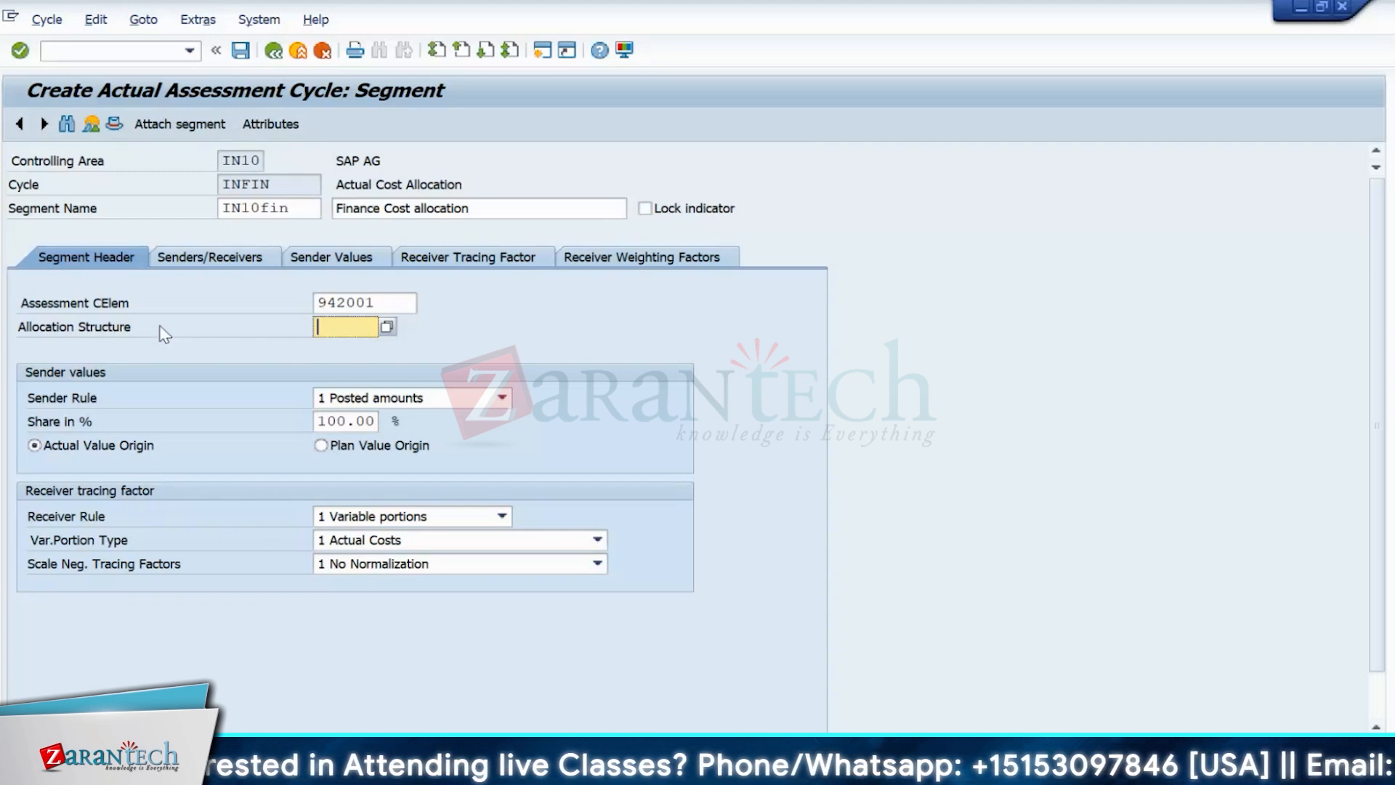
click(394, 303)
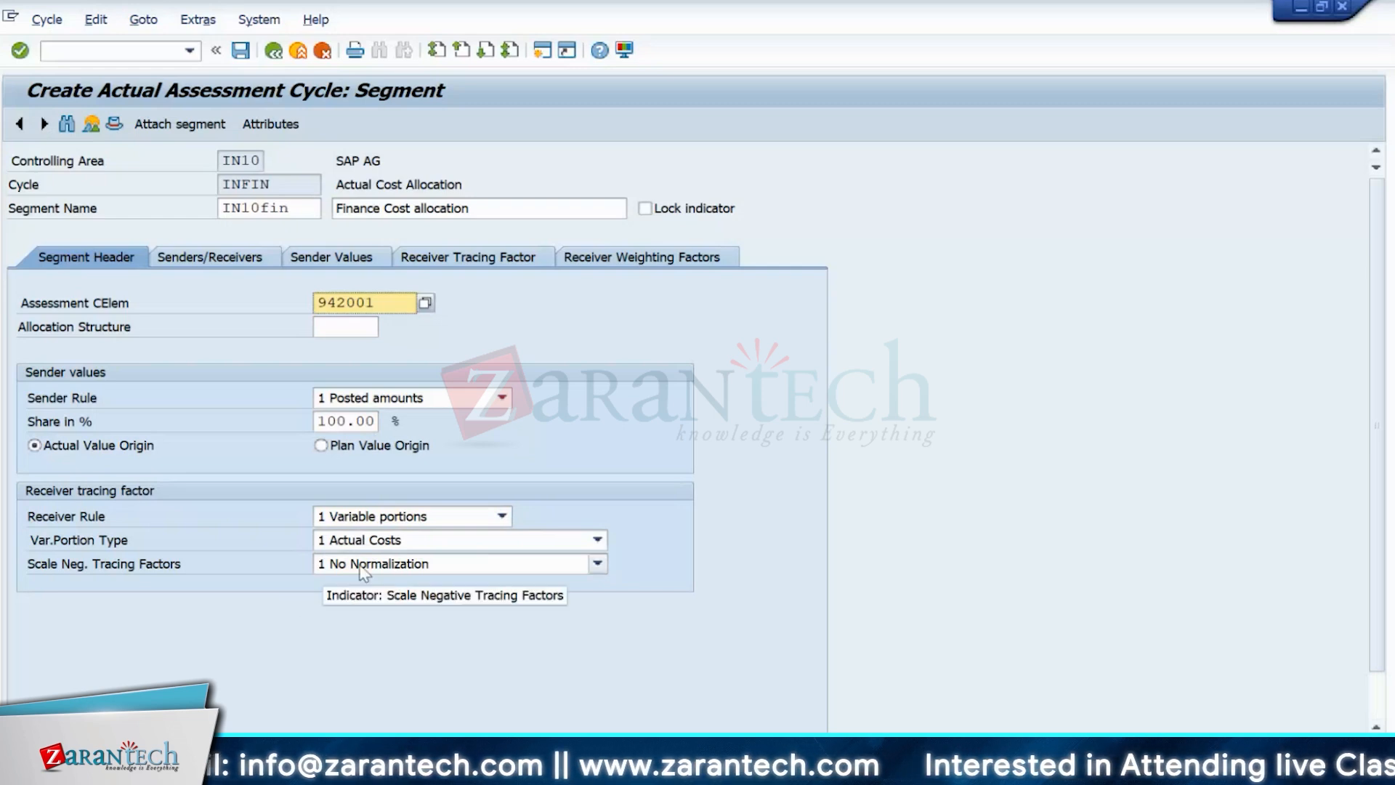
- Examine the receiver rule choices, keep Variable portions, and show the available variable portion types
click(345, 518)
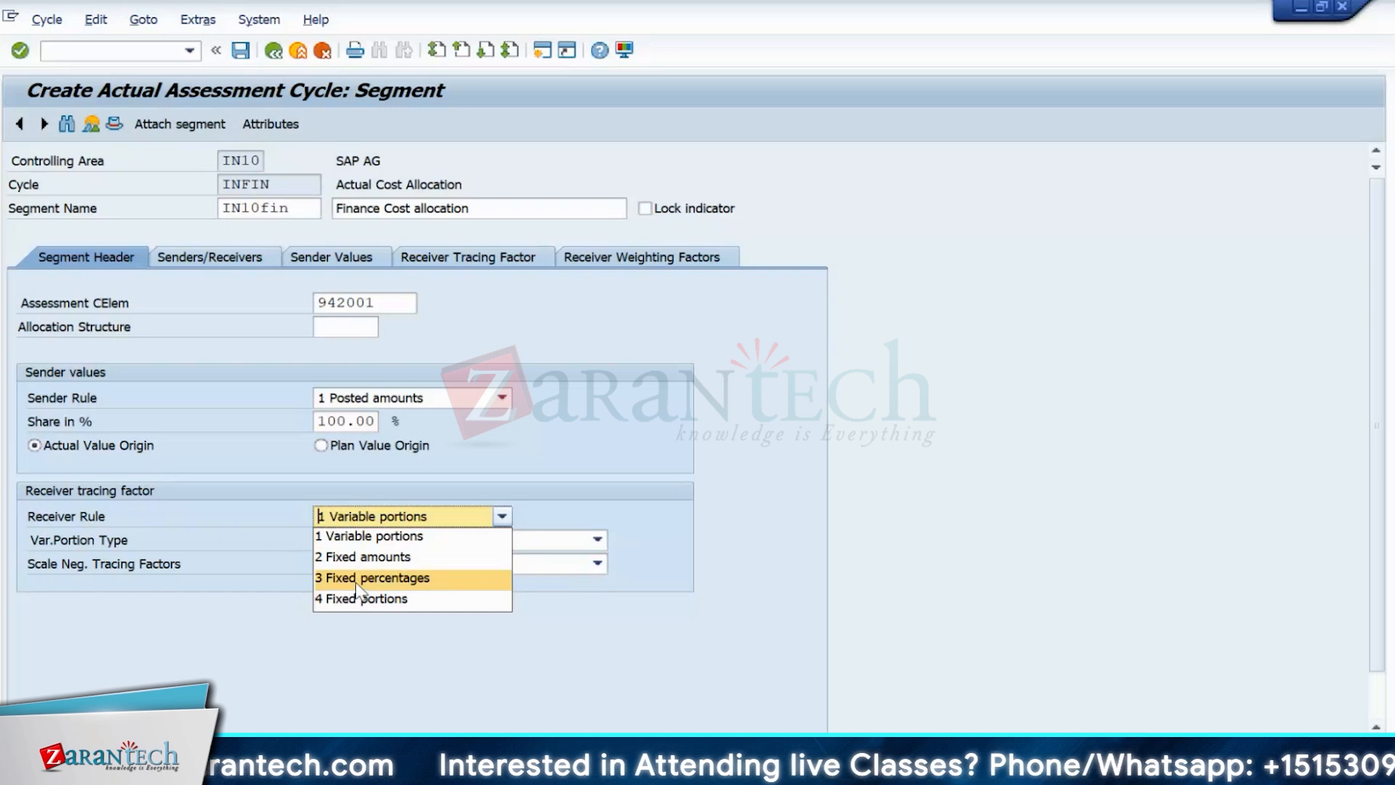
click(356, 544)
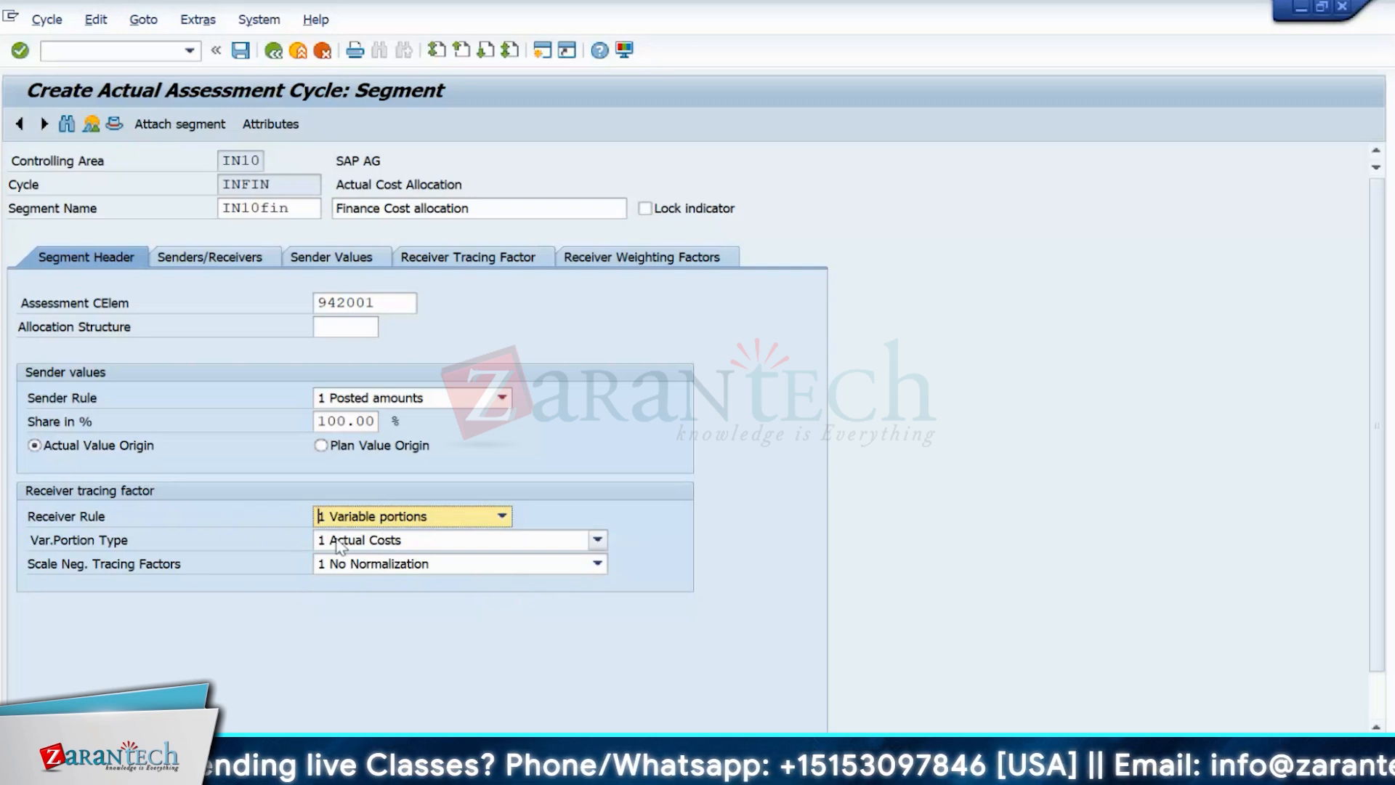
click(363, 540)
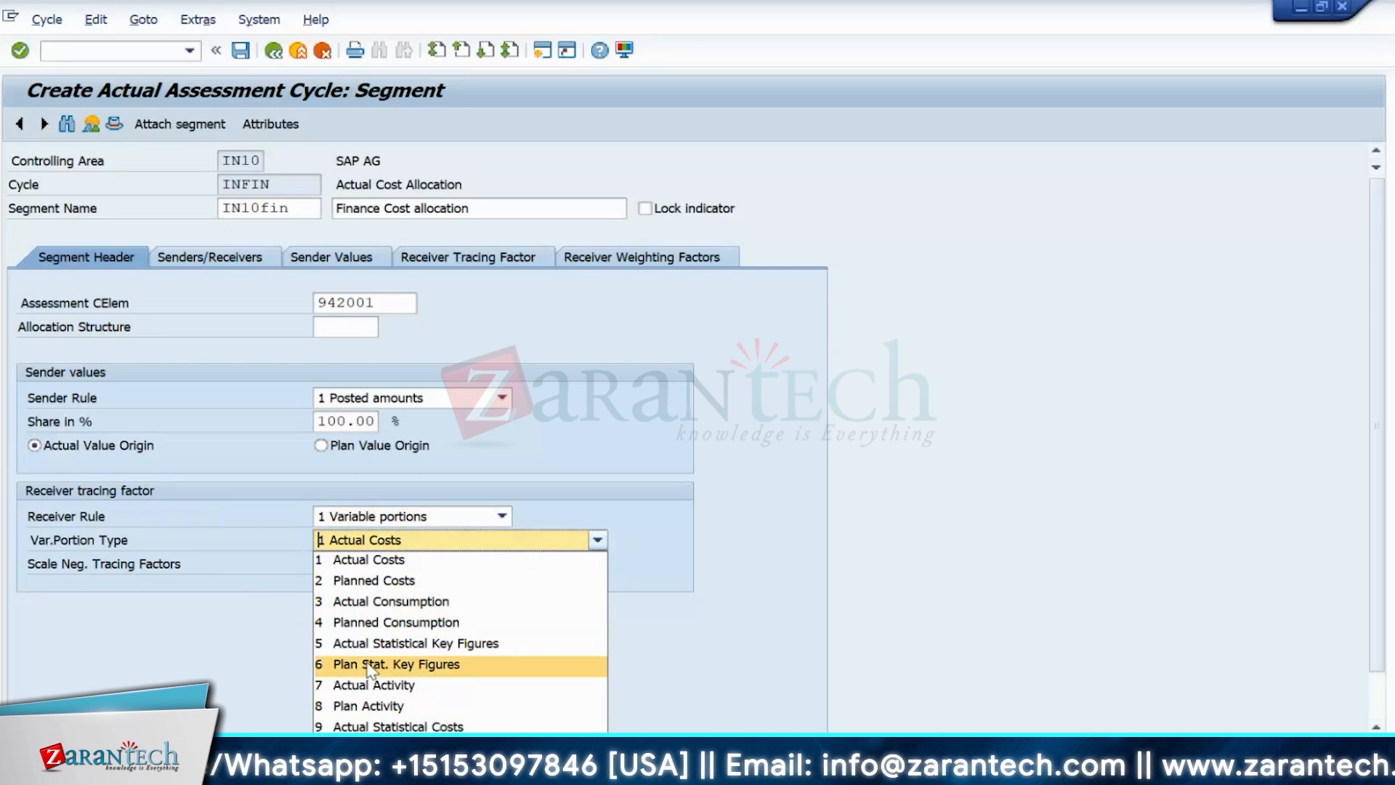
- Switch to the Module 1 cost center PDF and browse the slides around Statistical Key Figure
mouse_move(846, 769)
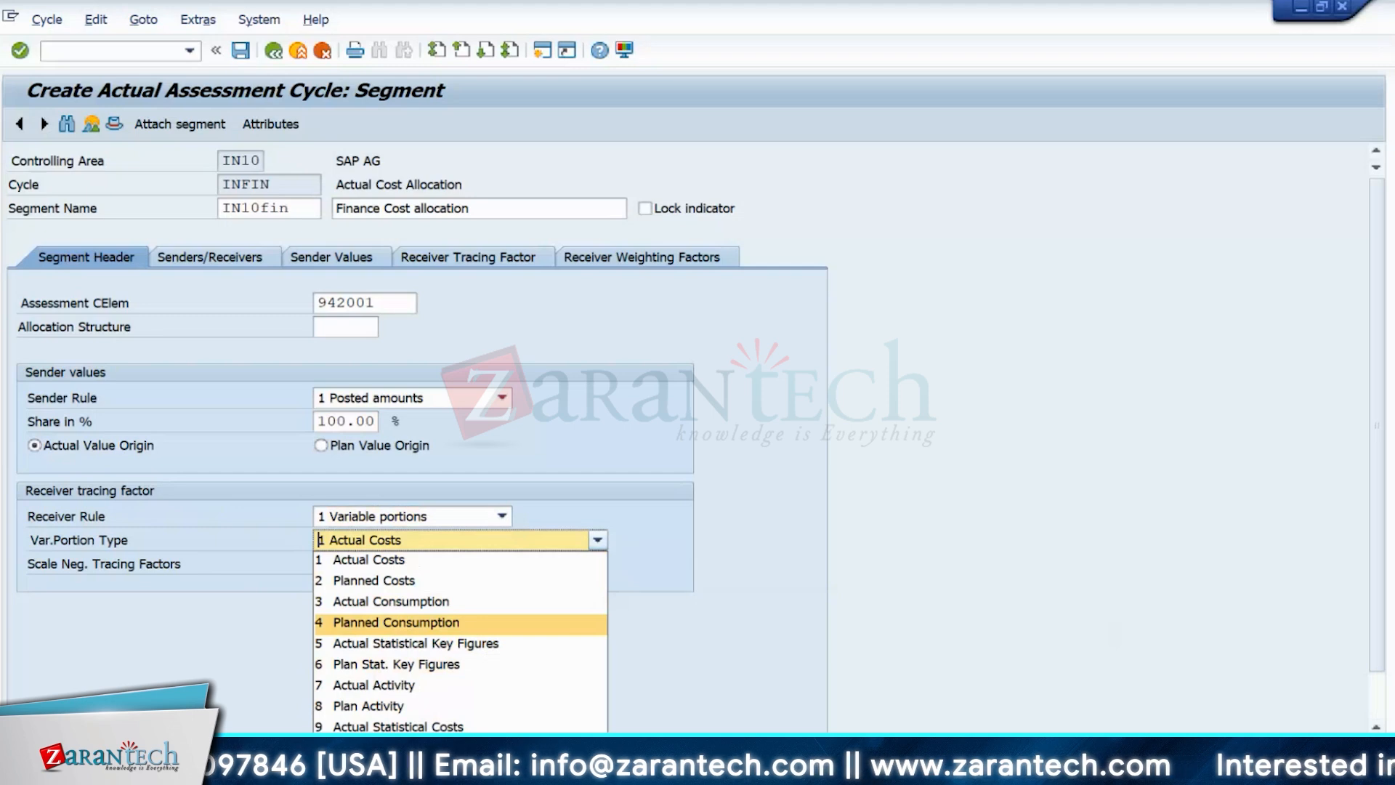
click(846, 769)
click(721, 654)
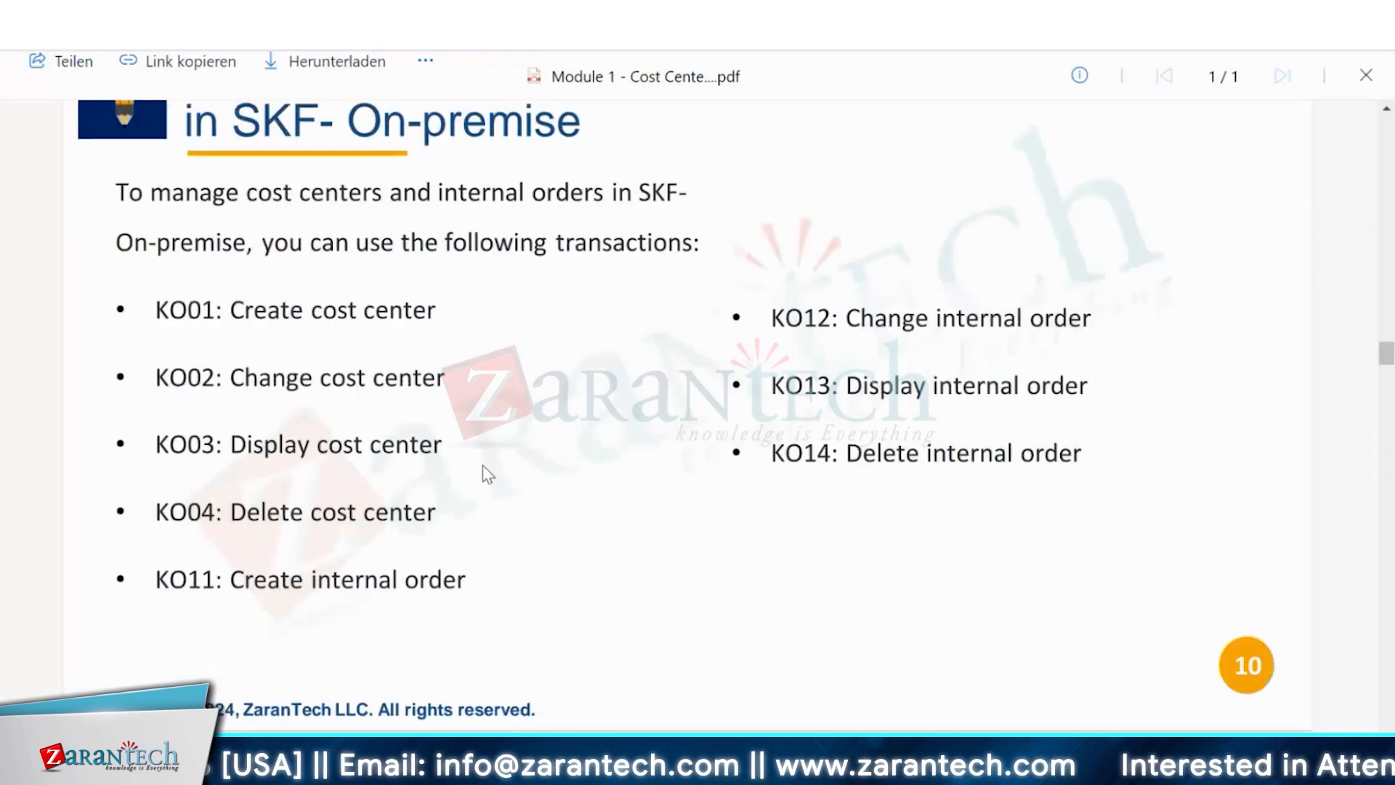
scroll(487, 474, up, 10)
scroll(487, 474, down, 5)
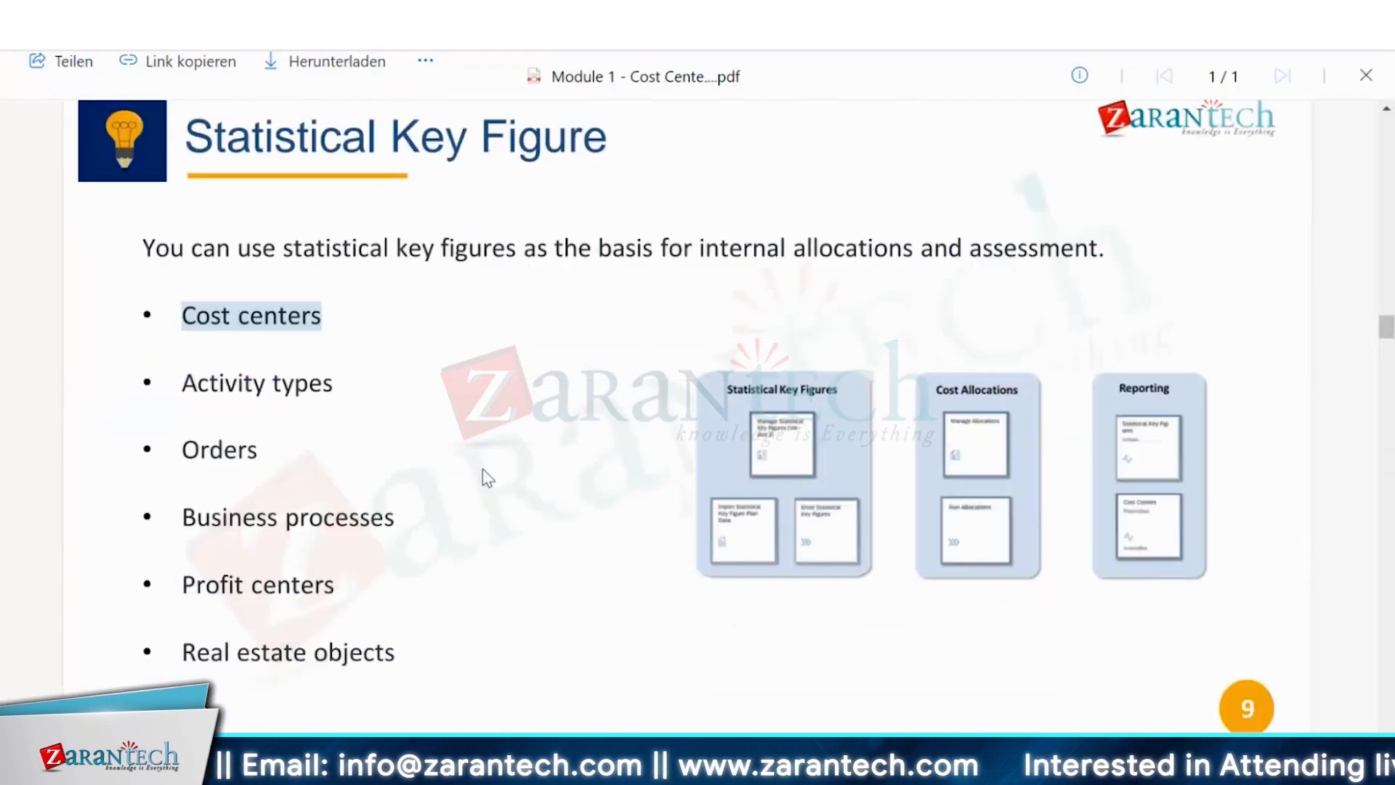
scroll(477, 484, up, 10)
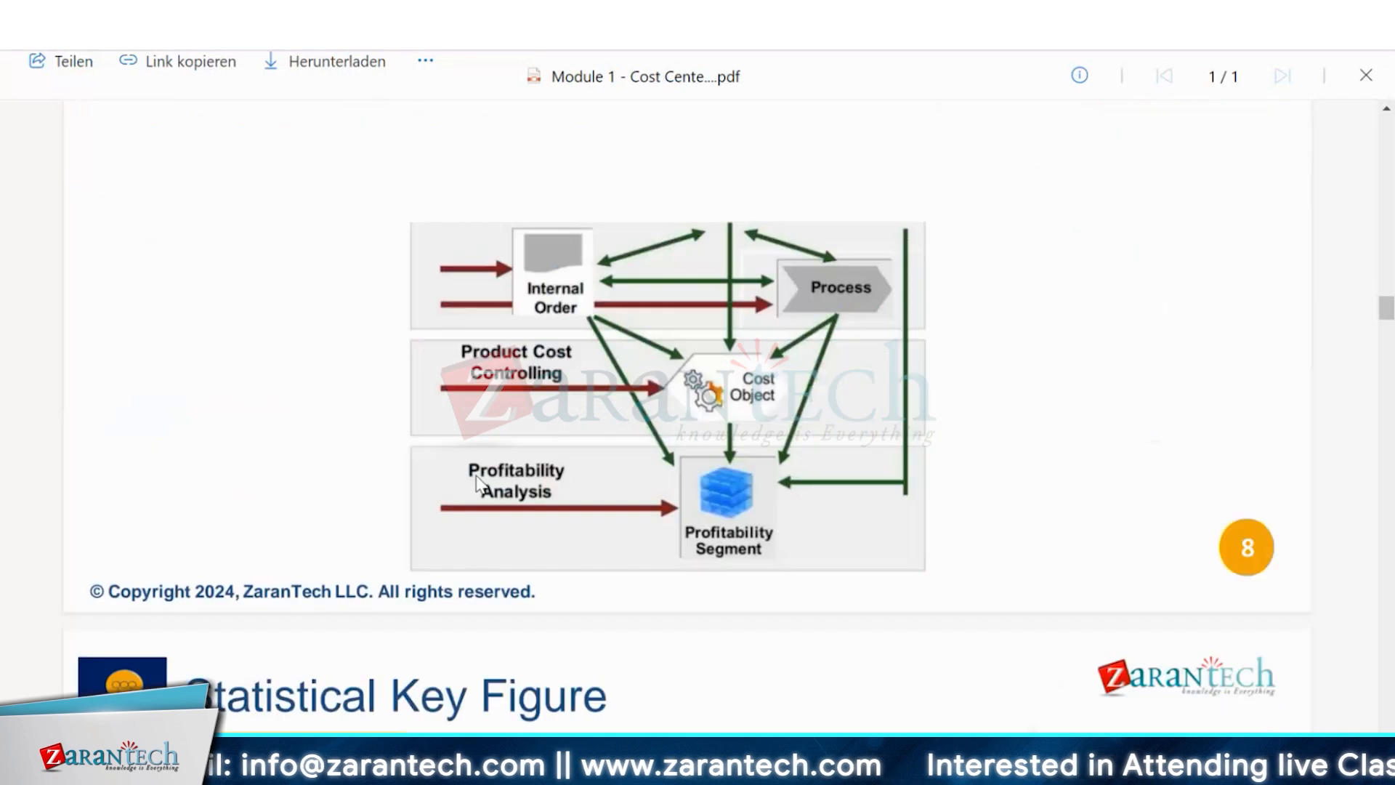
- Read the Statistical Key Figure slide and highlight its title
scroll(381, 448, down, 6)
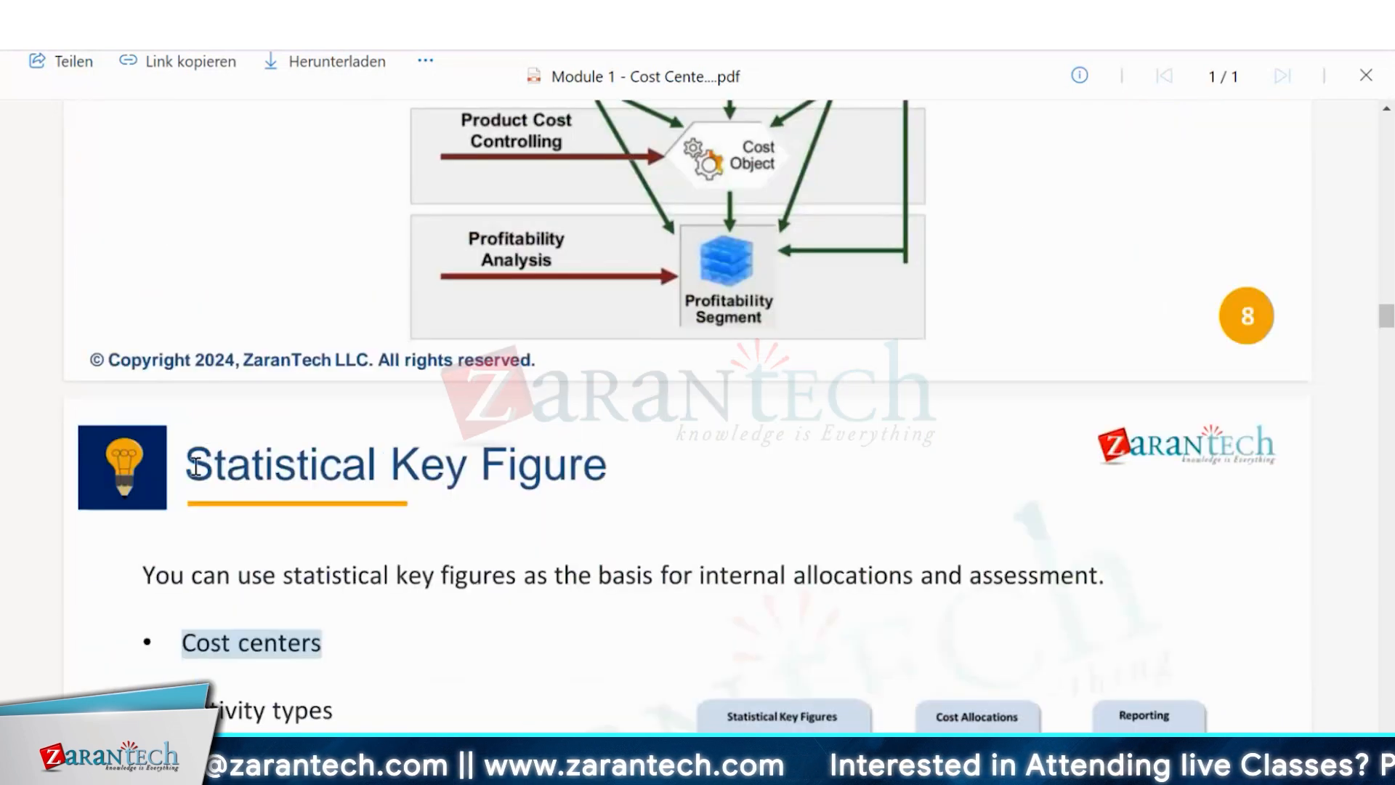
drag(196, 467, 601, 481)
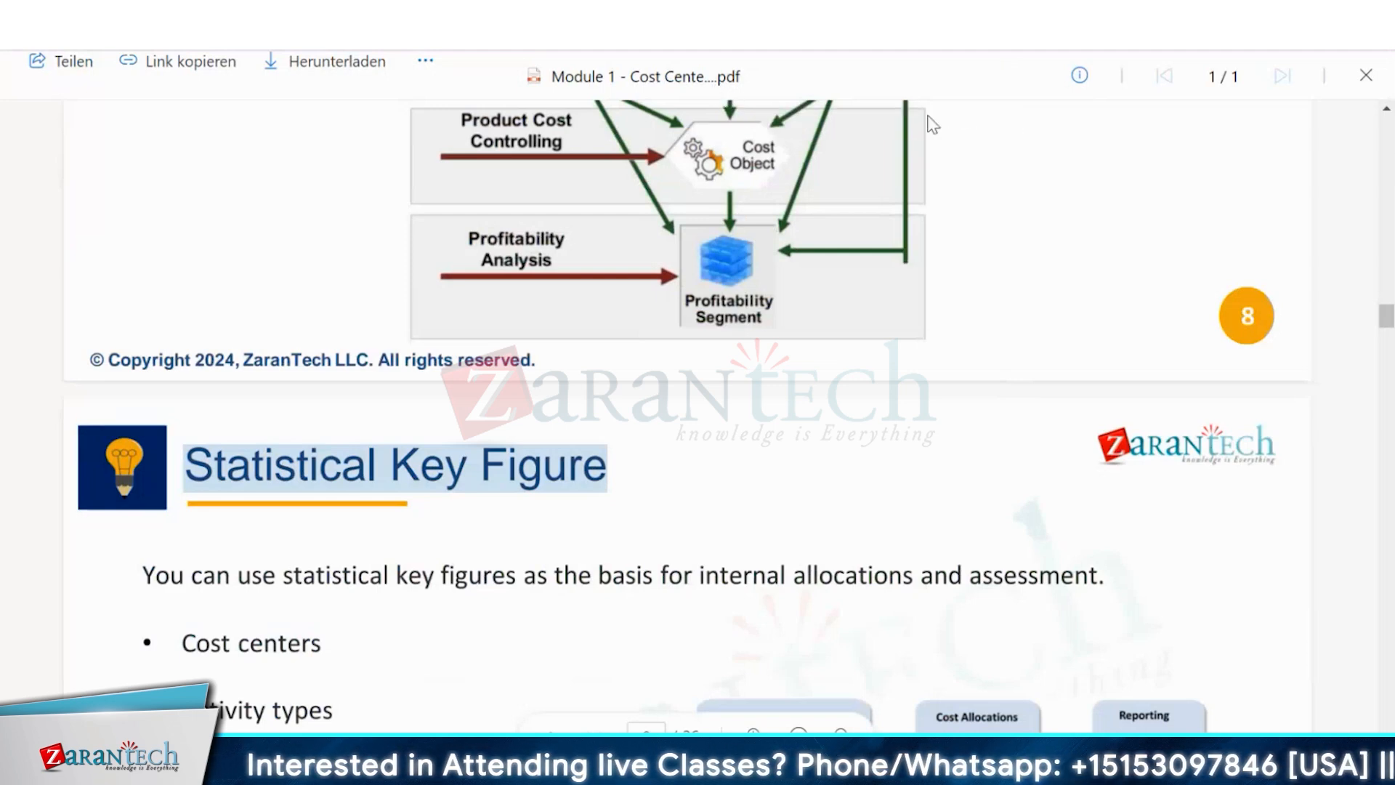
scroll(884, 468, down, 4)
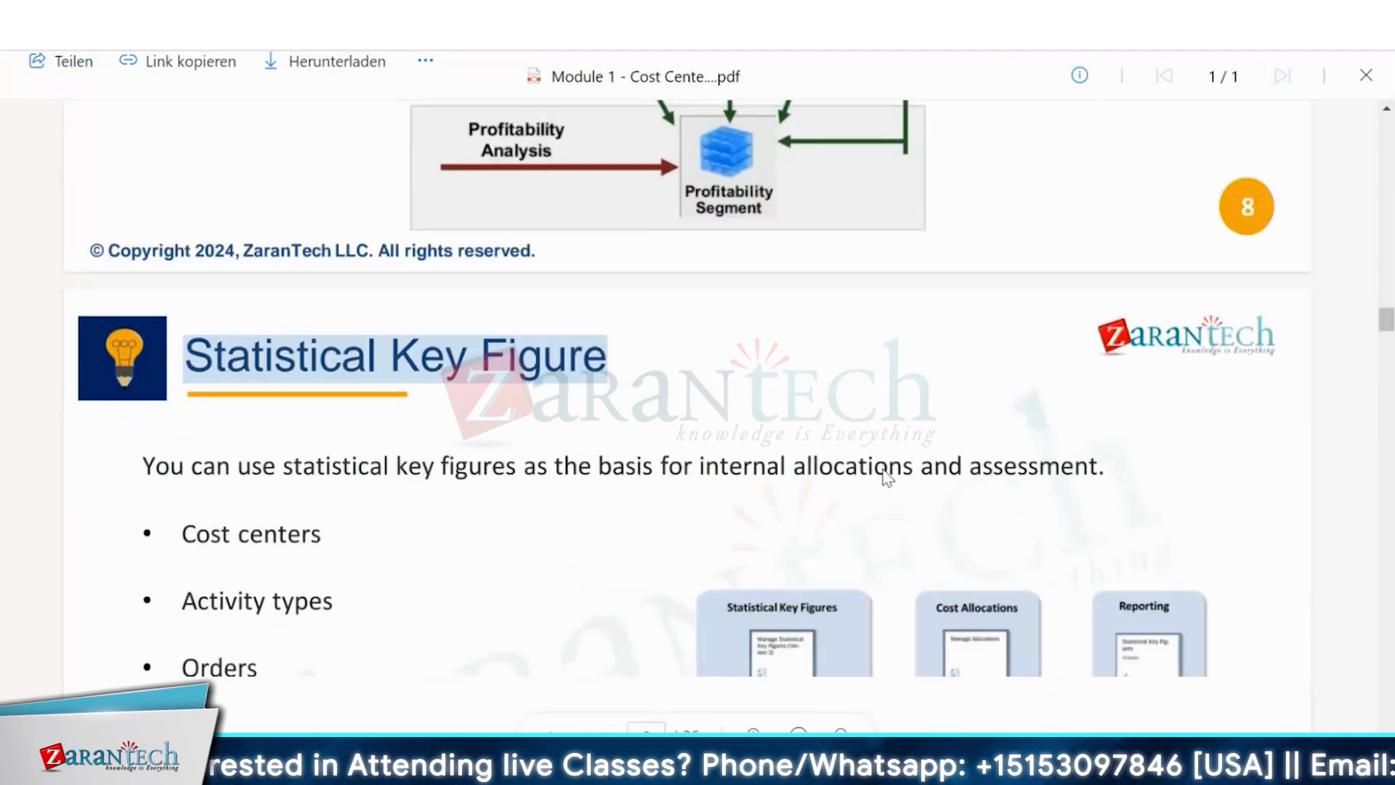
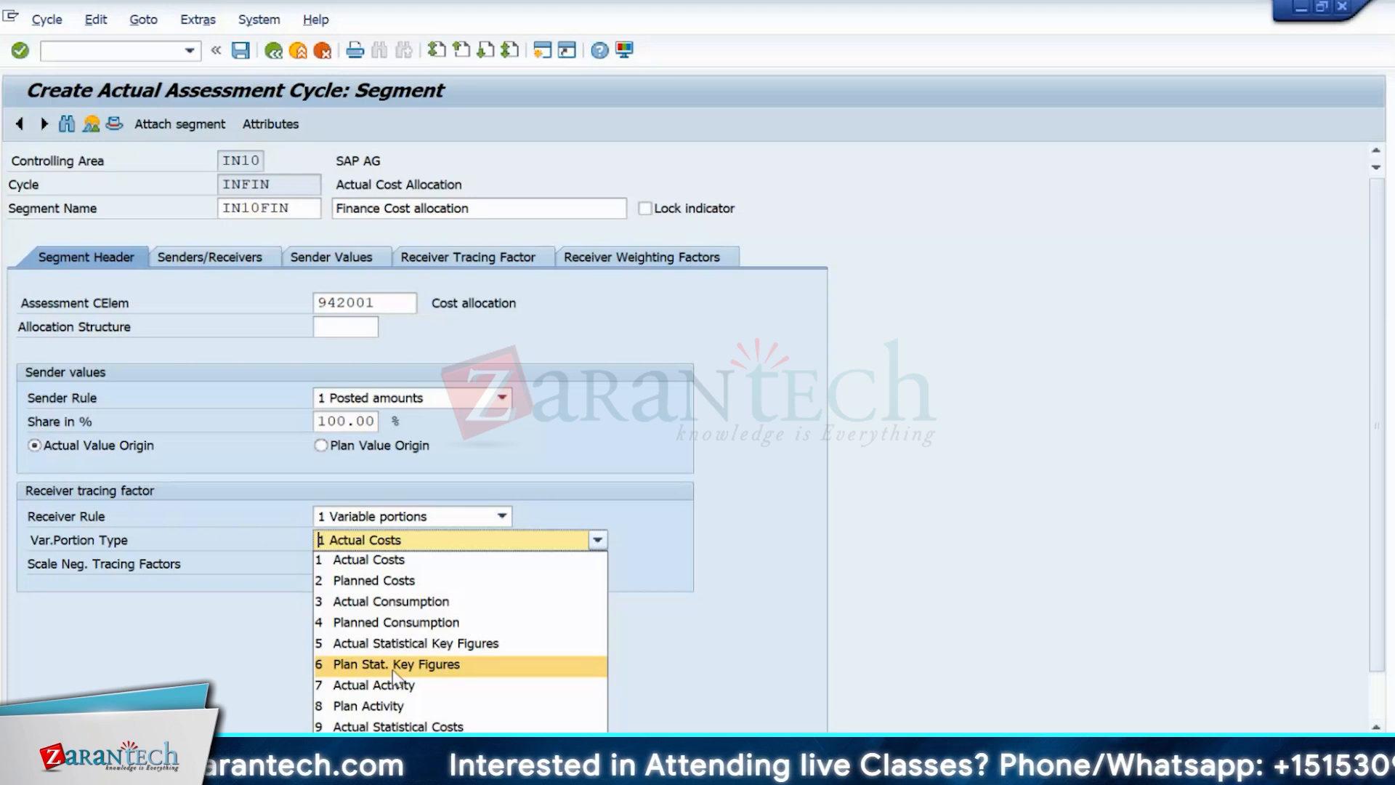
- Return to the assessment segment in SAP and set its receiver rule to Fixed percentages
click(755, 534)
click(392, 520)
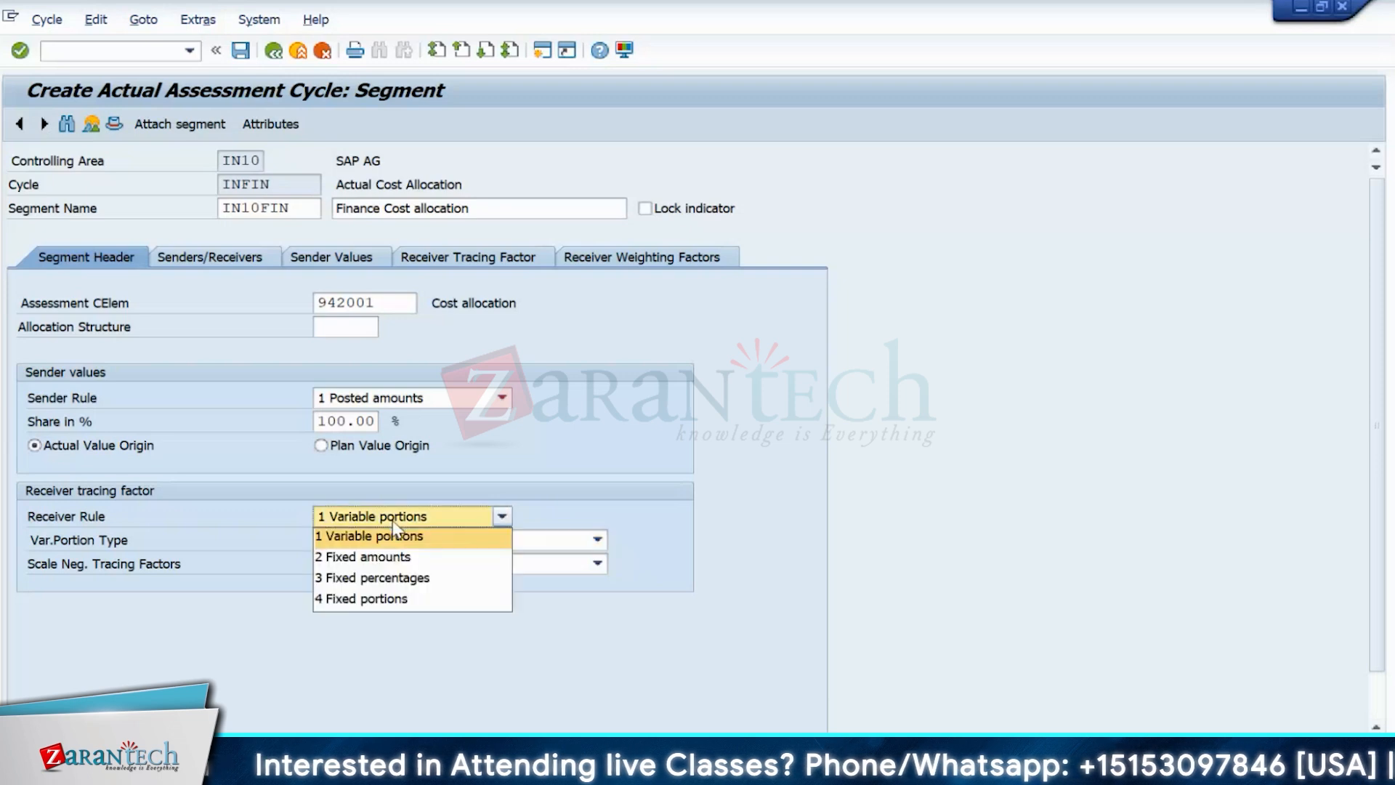
click(377, 574)
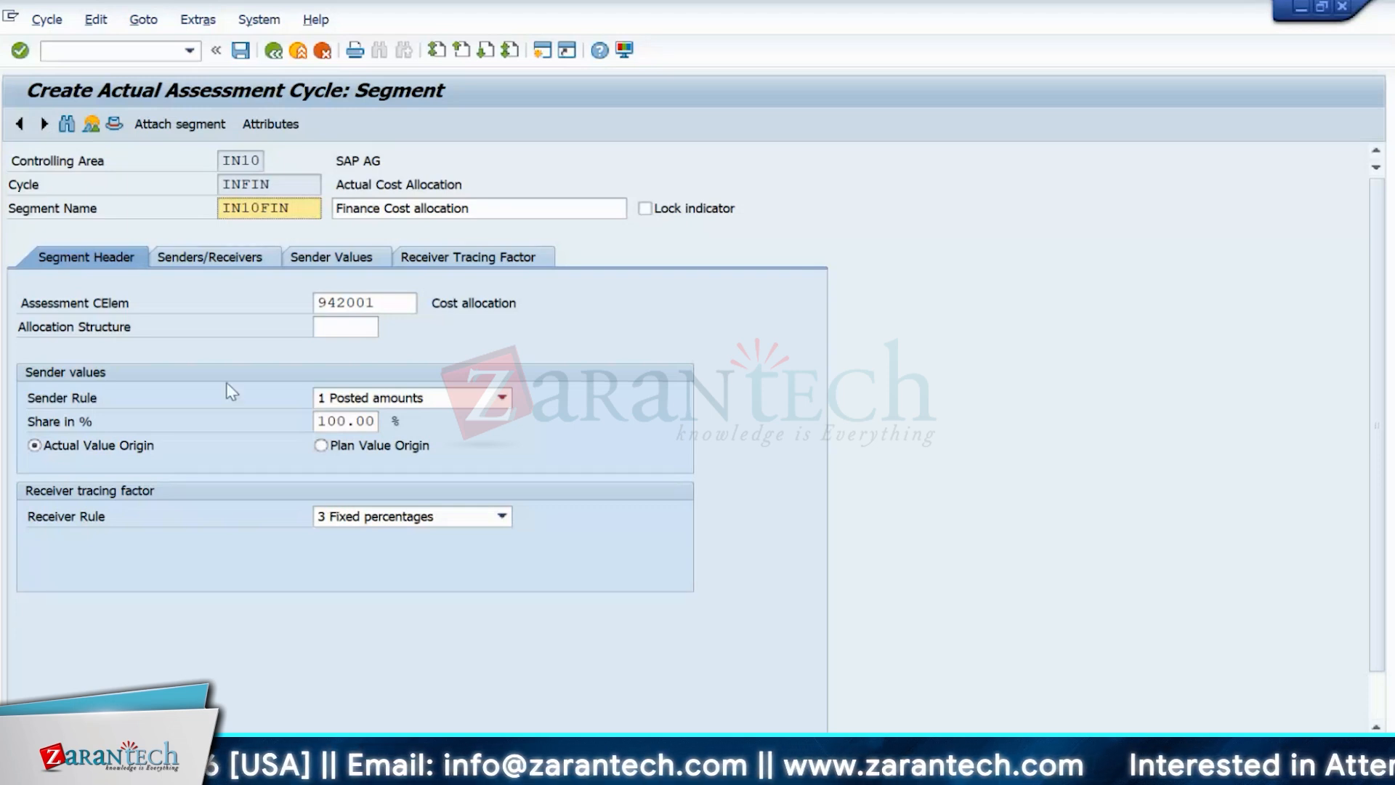
- Look up the available cost centers and select IN10FIN as the segment's sender cost center
click(206, 263)
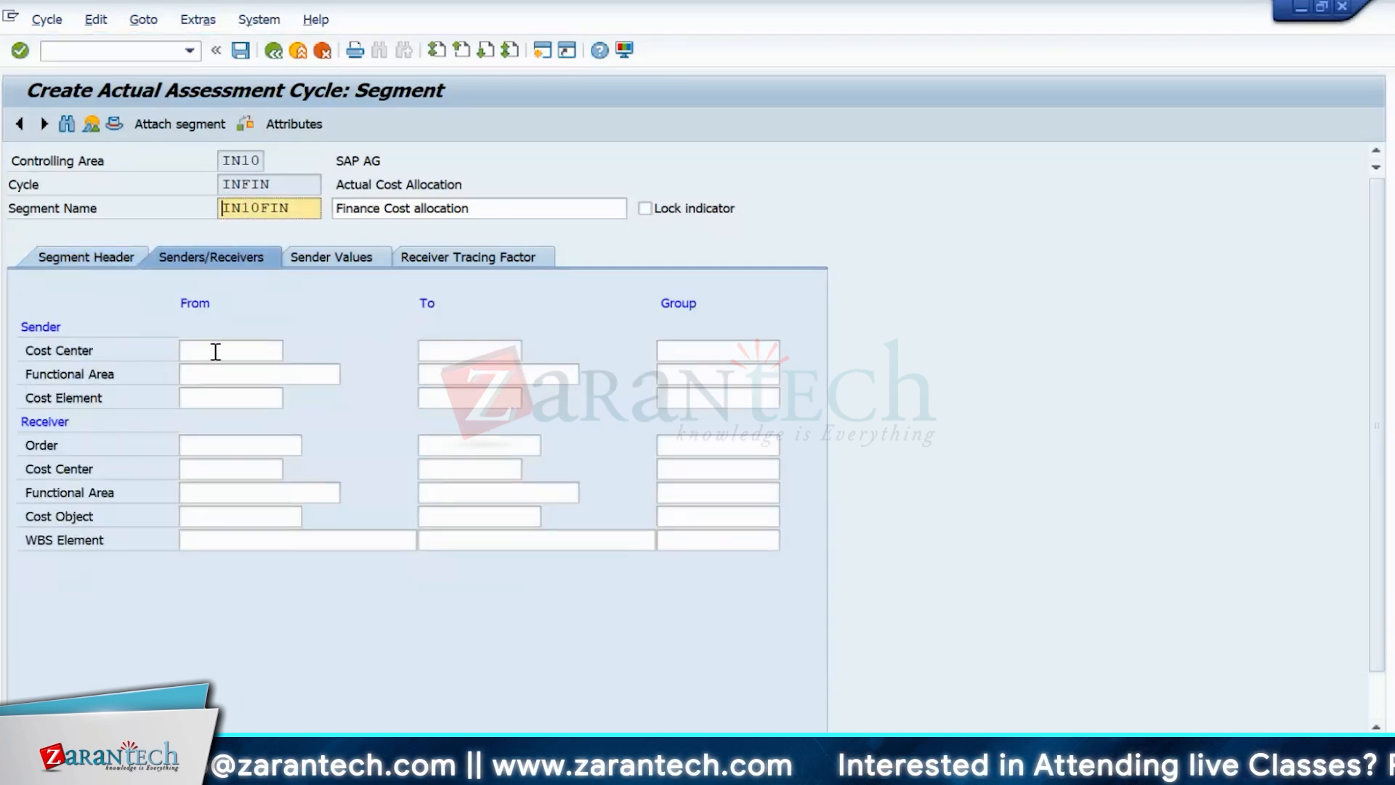
click(216, 352)
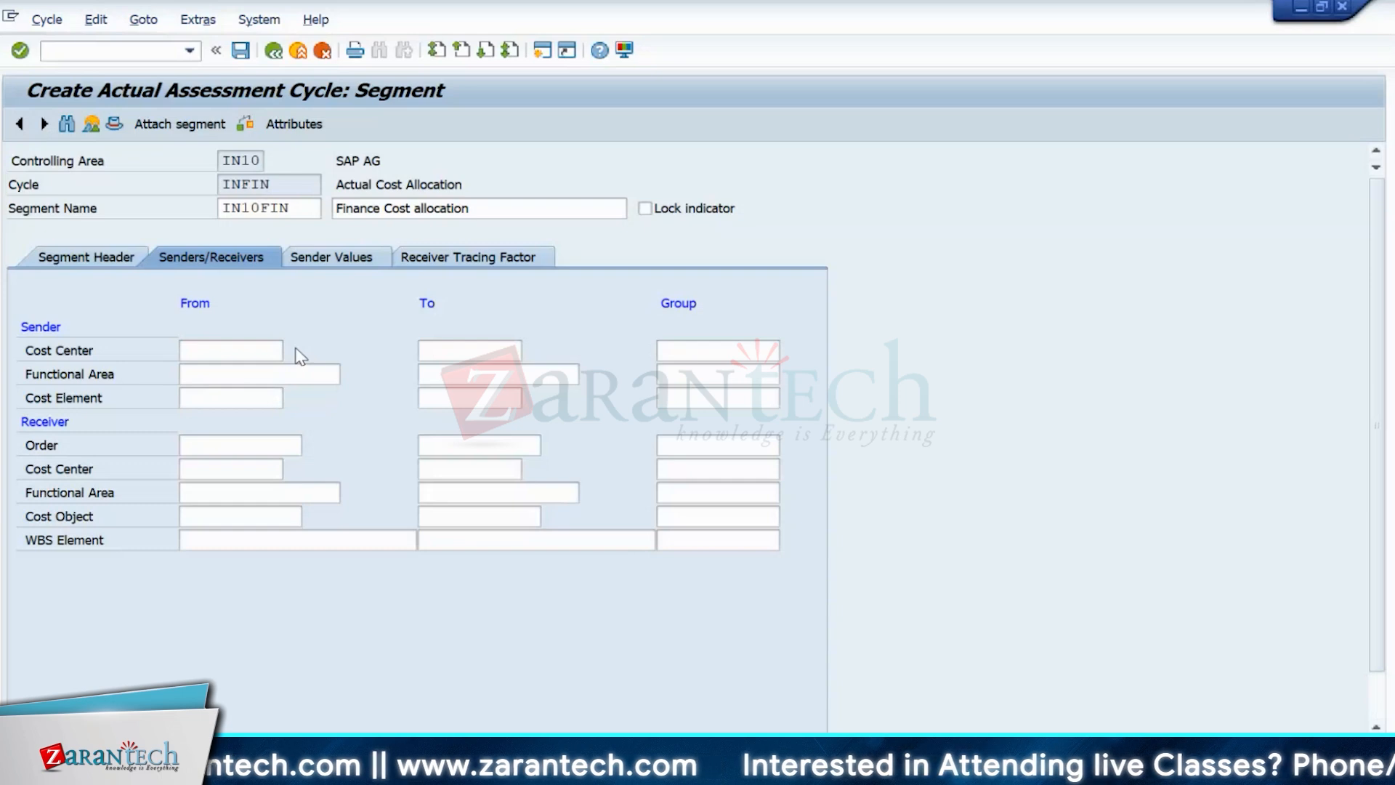
key(F4)
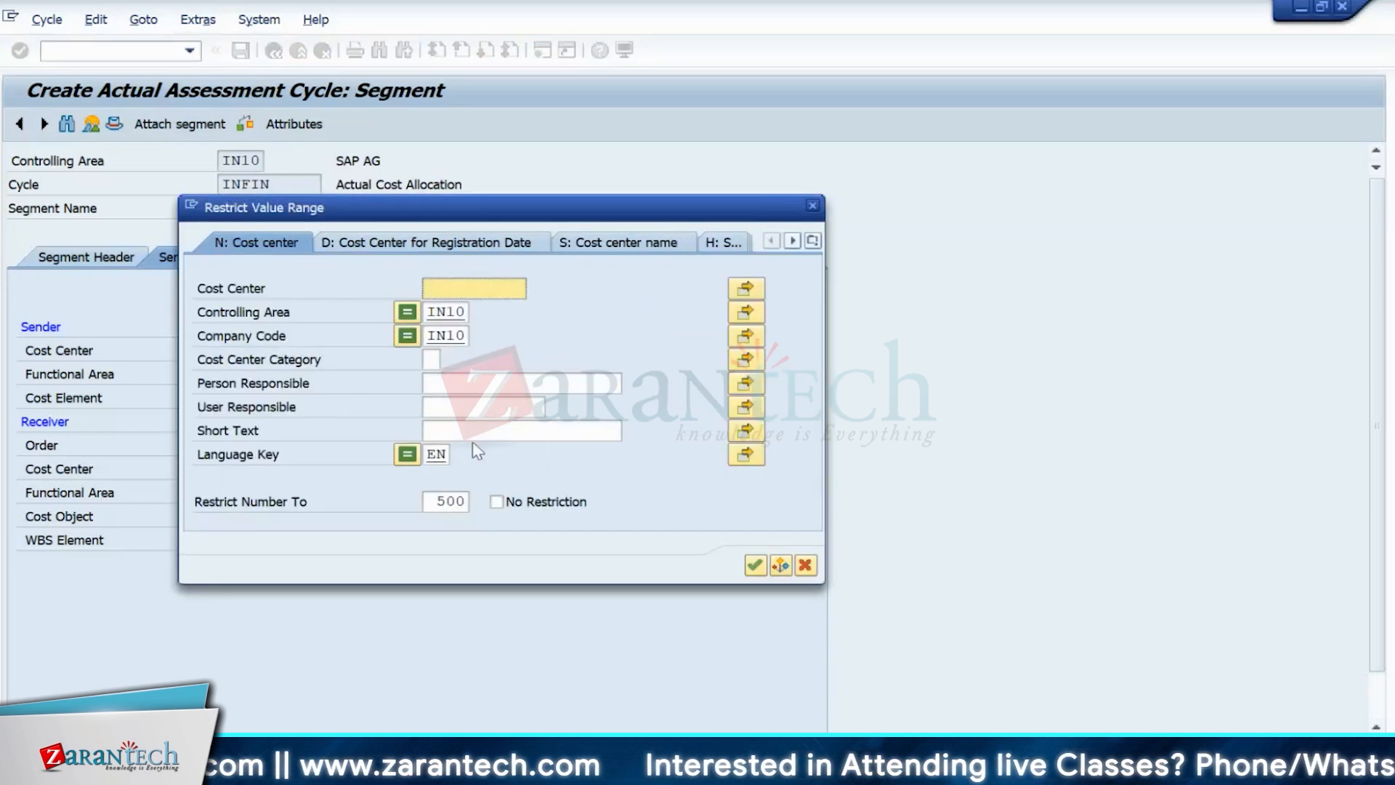
key(Return)
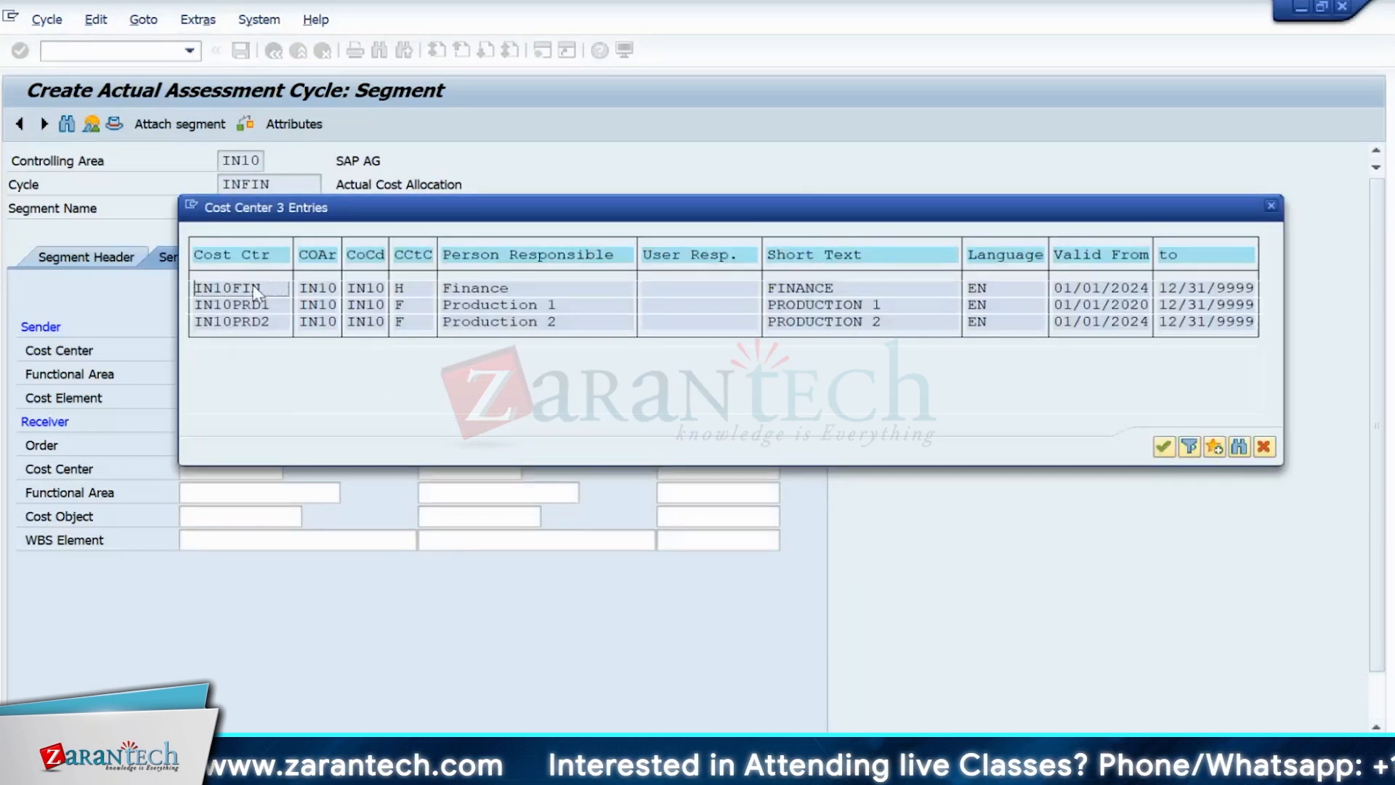
double_click(254, 290)
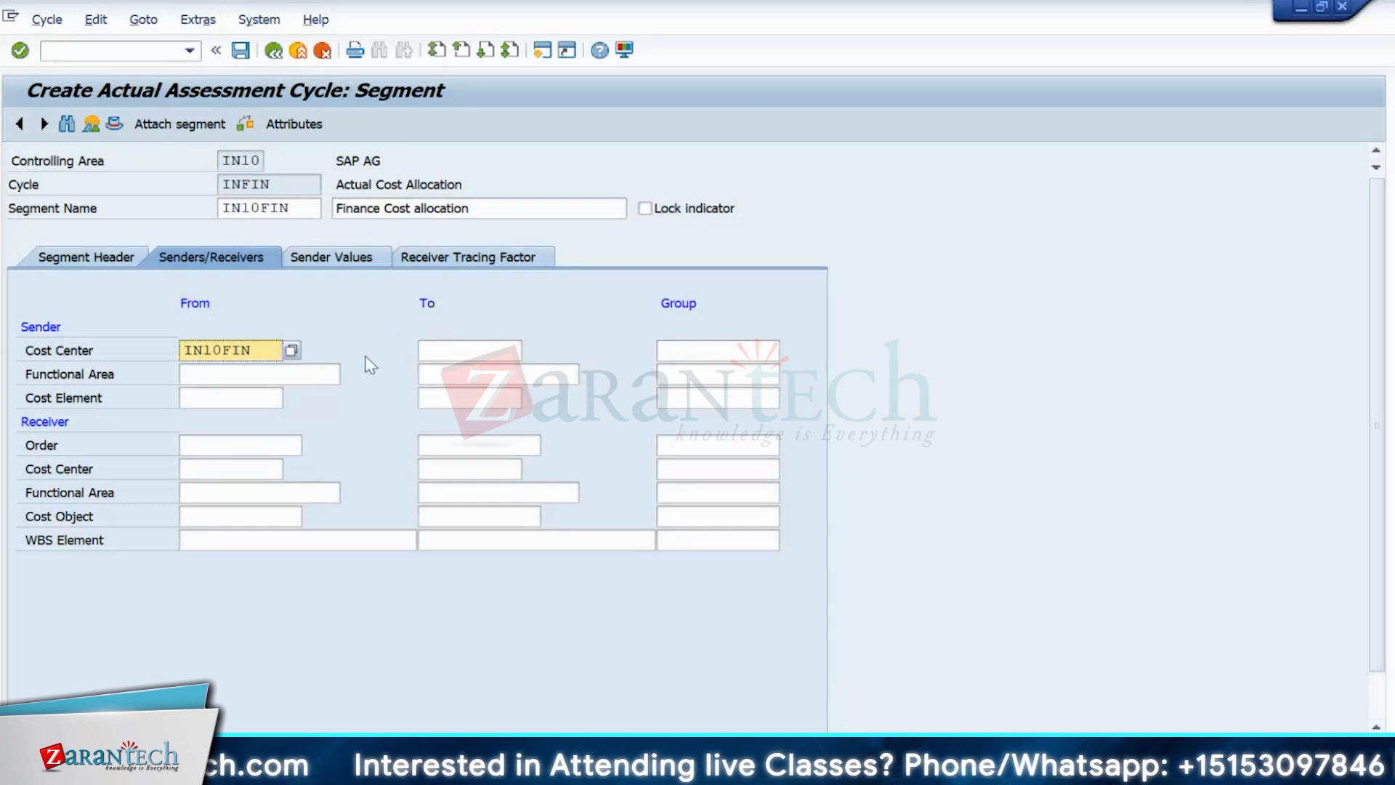
- Examine the sender's cost center range, group, functional area and cost element fields, leaving the optional ones empty
click(676, 351)
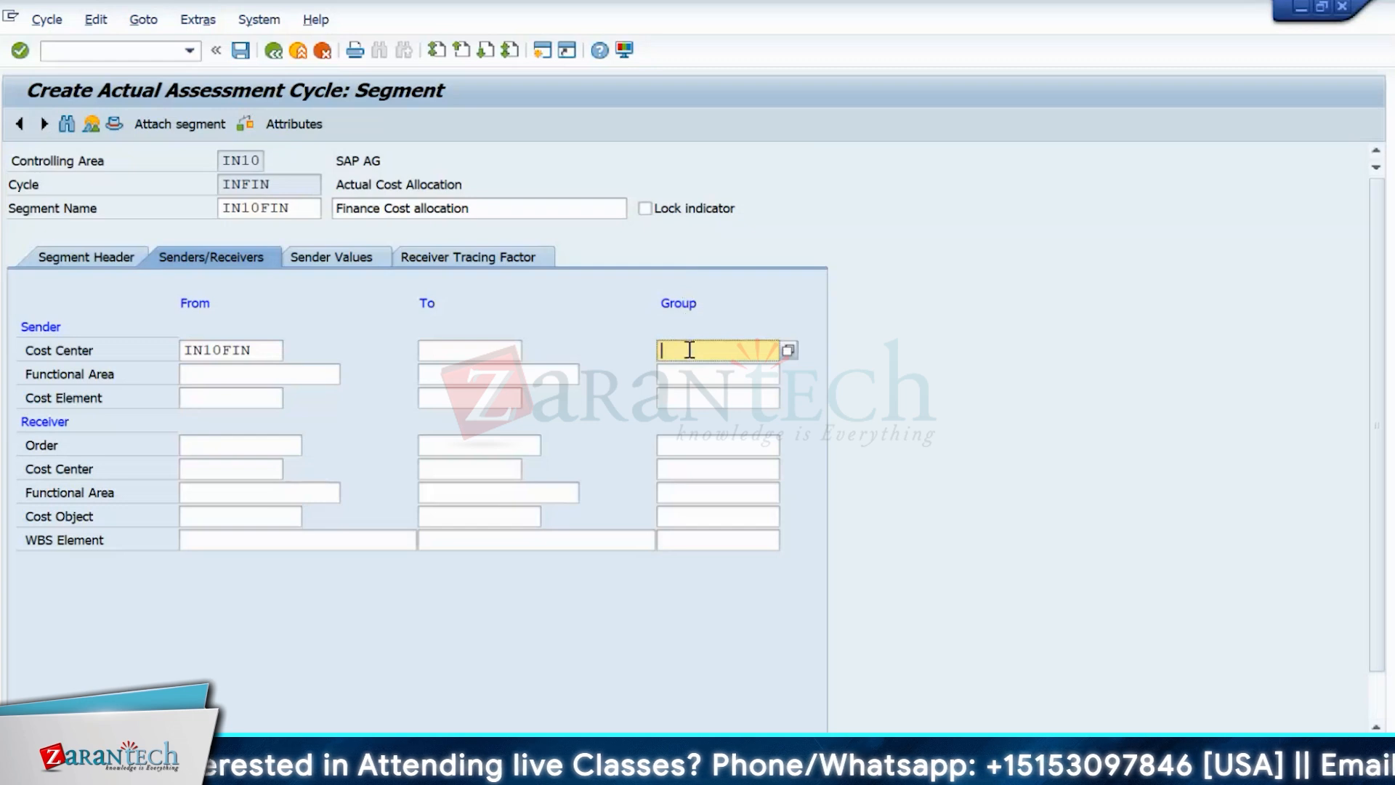
click(449, 349)
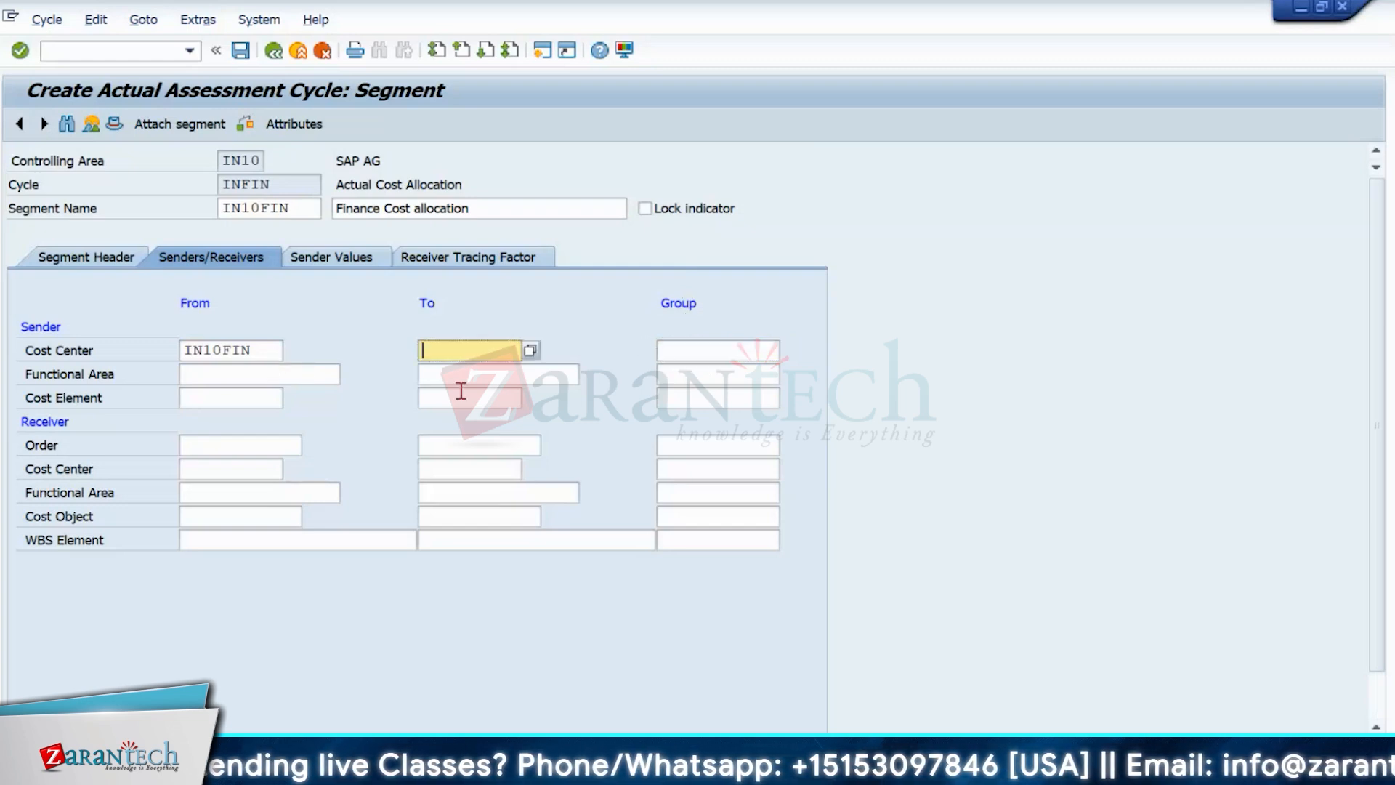
click(270, 347)
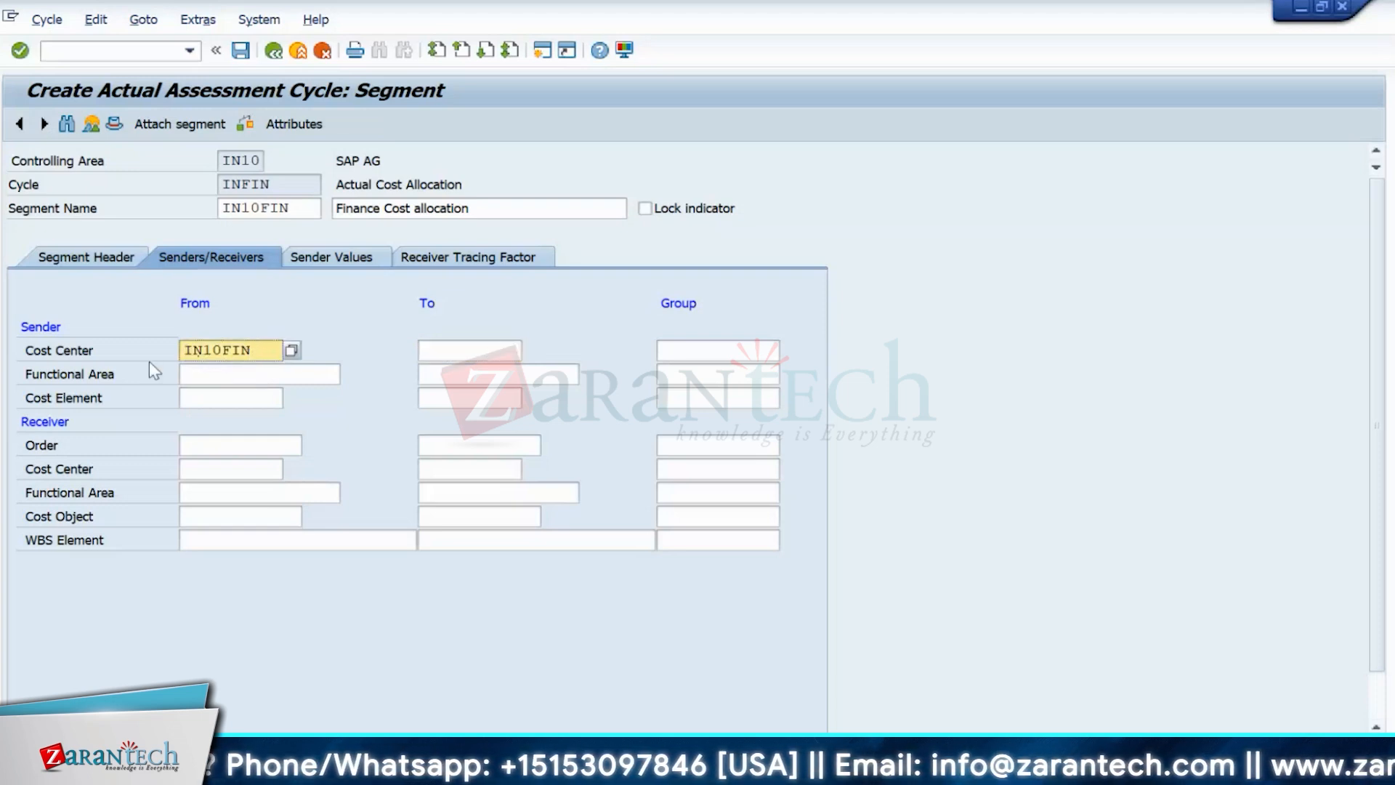
click(685, 348)
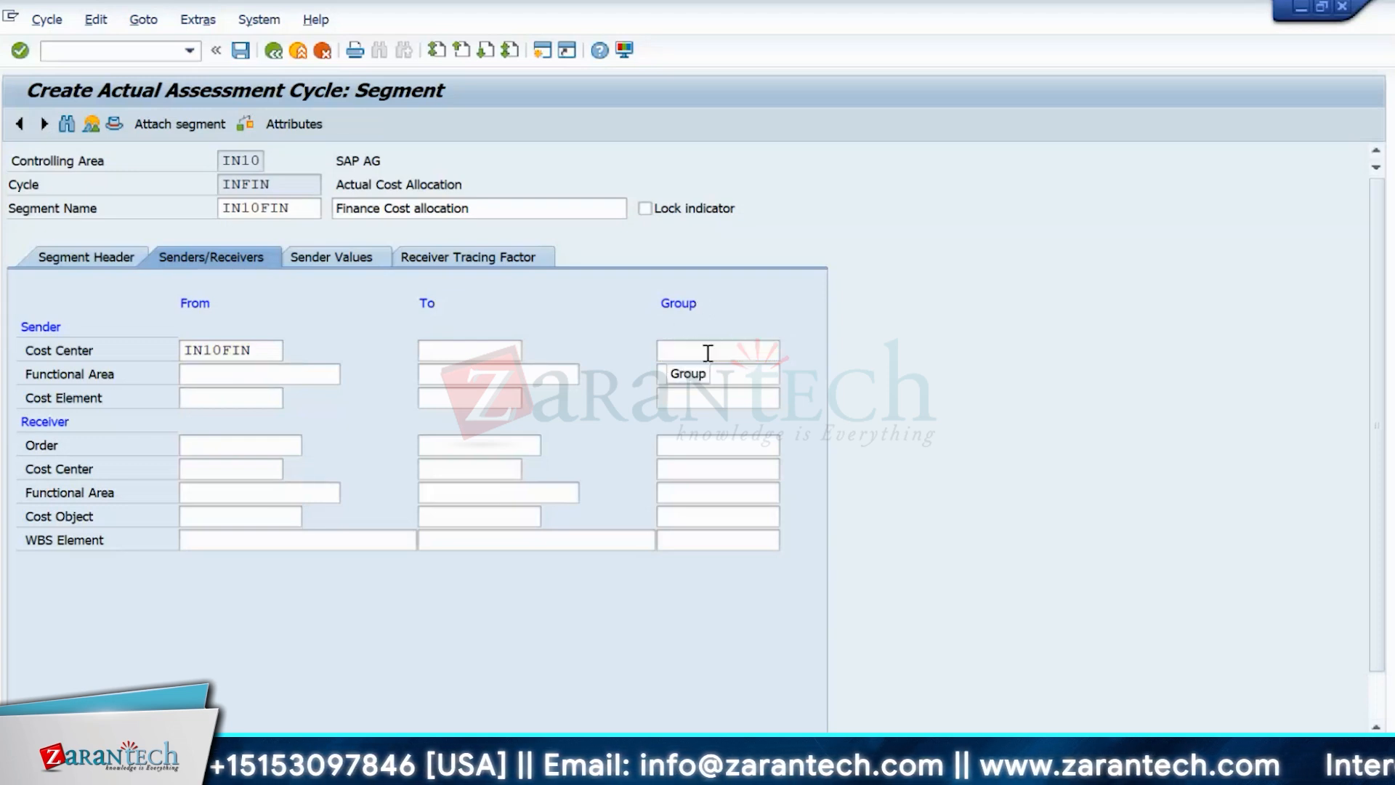
click(226, 398)
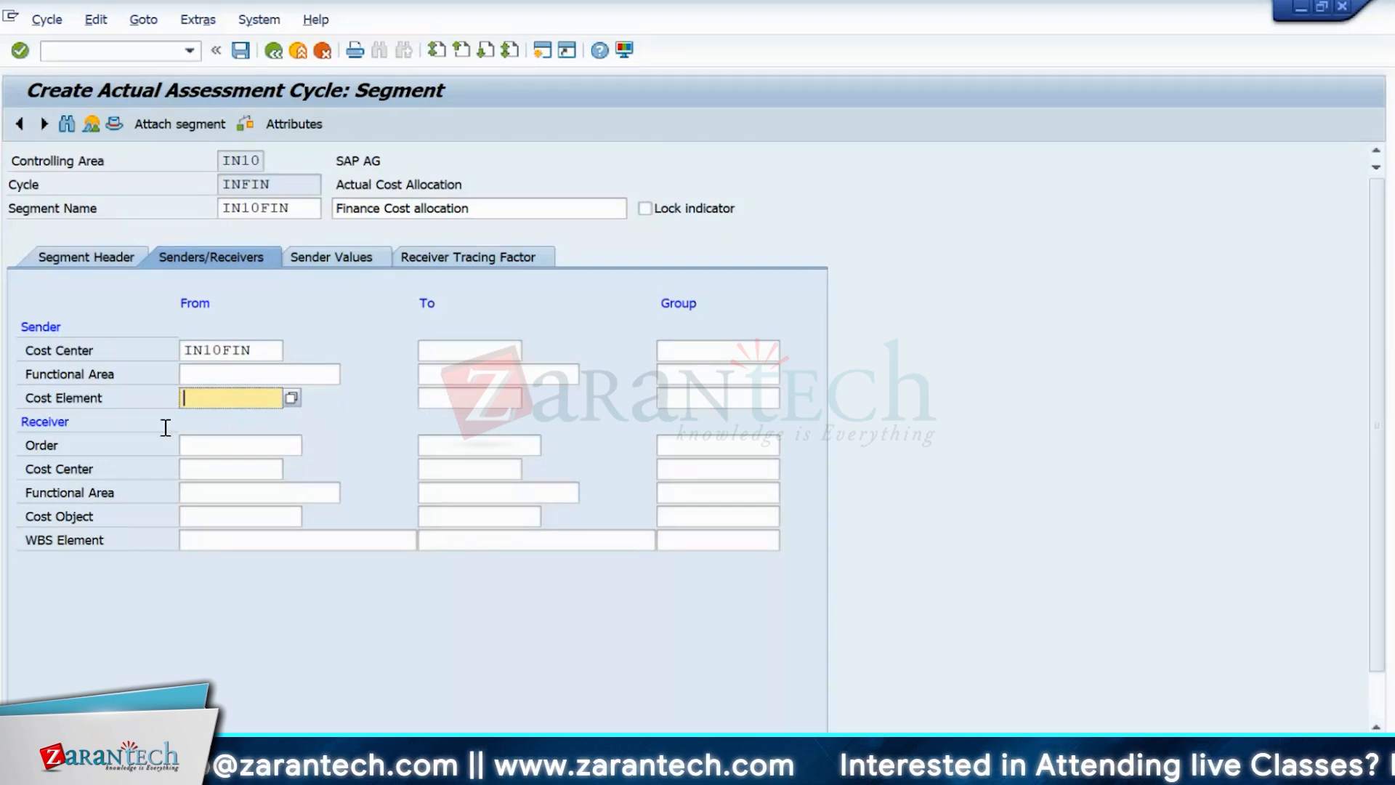
drag(264, 354, 174, 352)
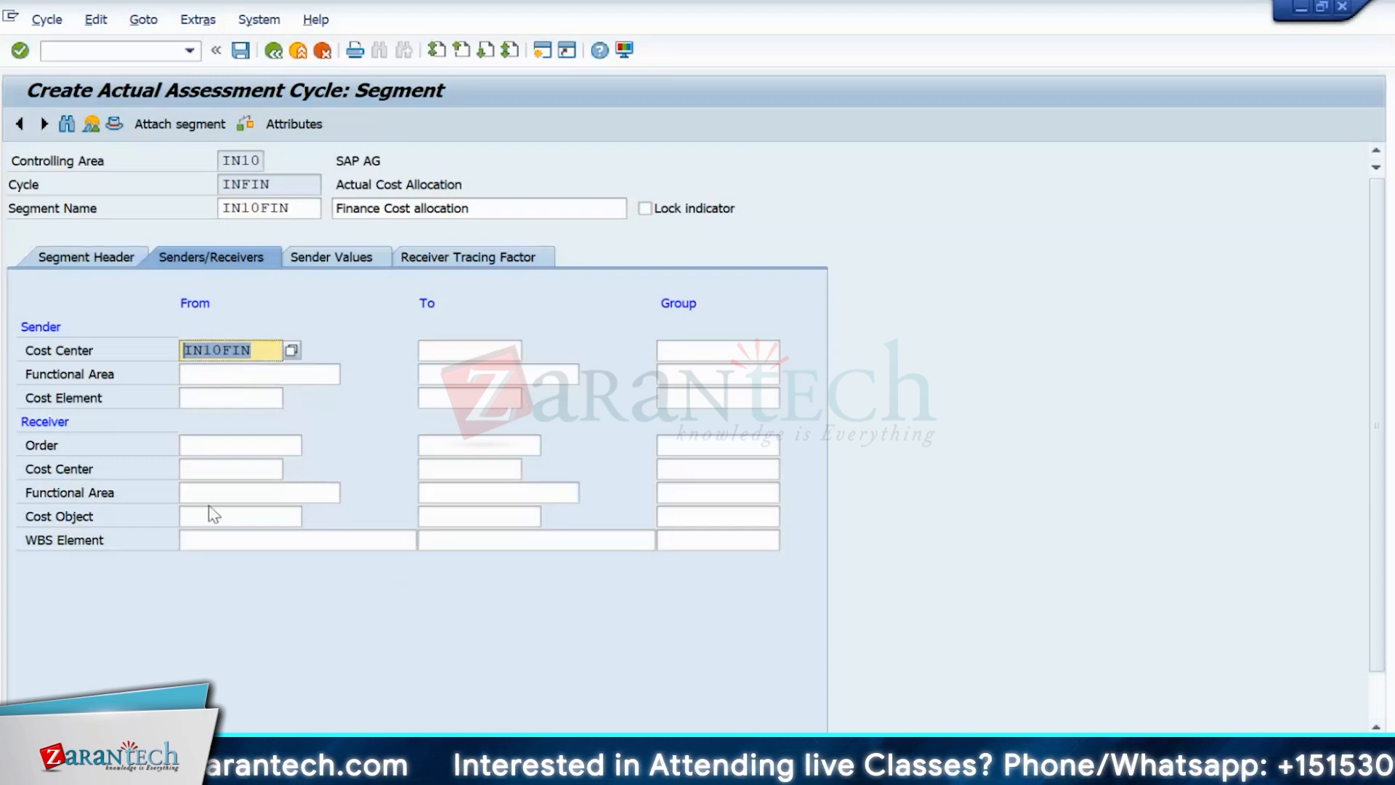
click(223, 375)
click(225, 397)
click(494, 397)
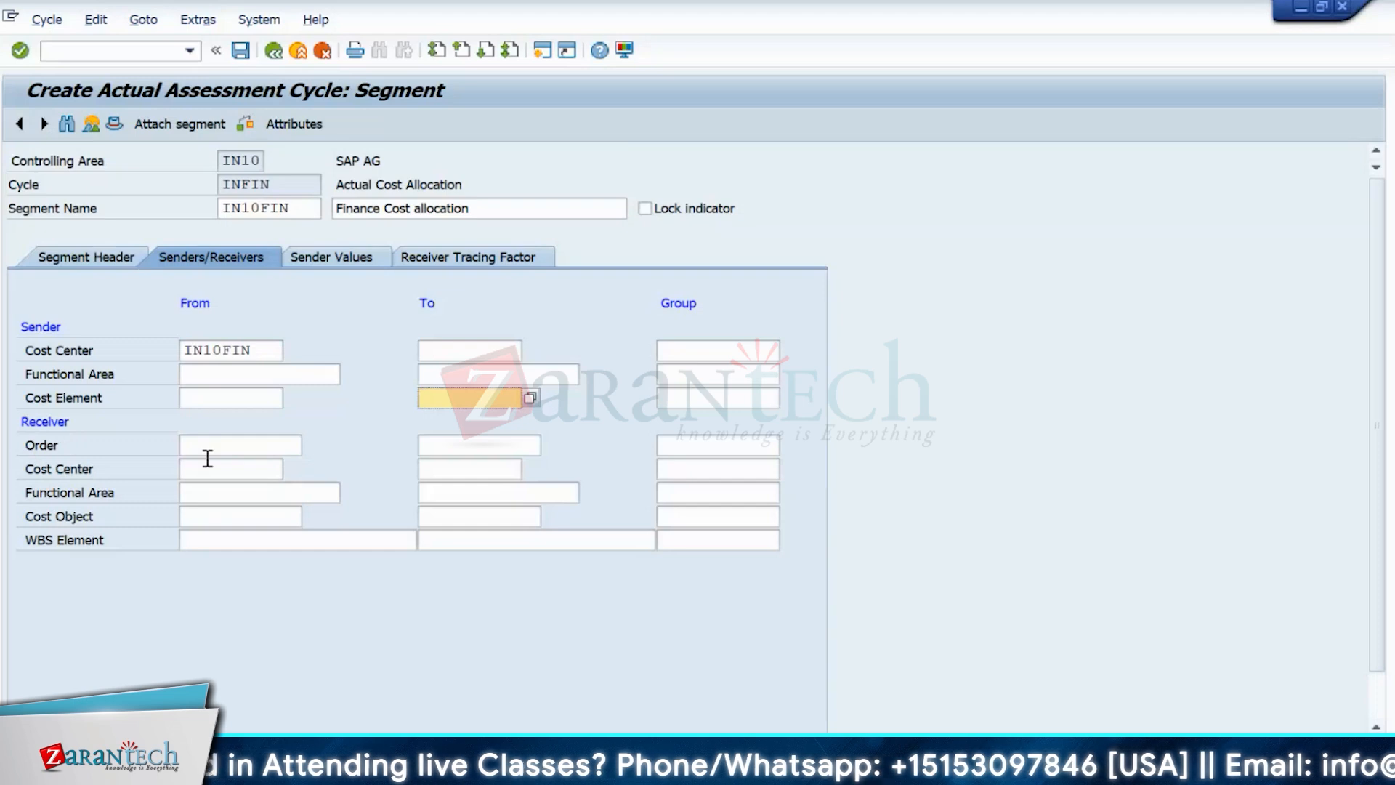
- Set the receiver cost center range from IN10PRD1 to IN10PRD2, leaving the receiver group empty
click(236, 469)
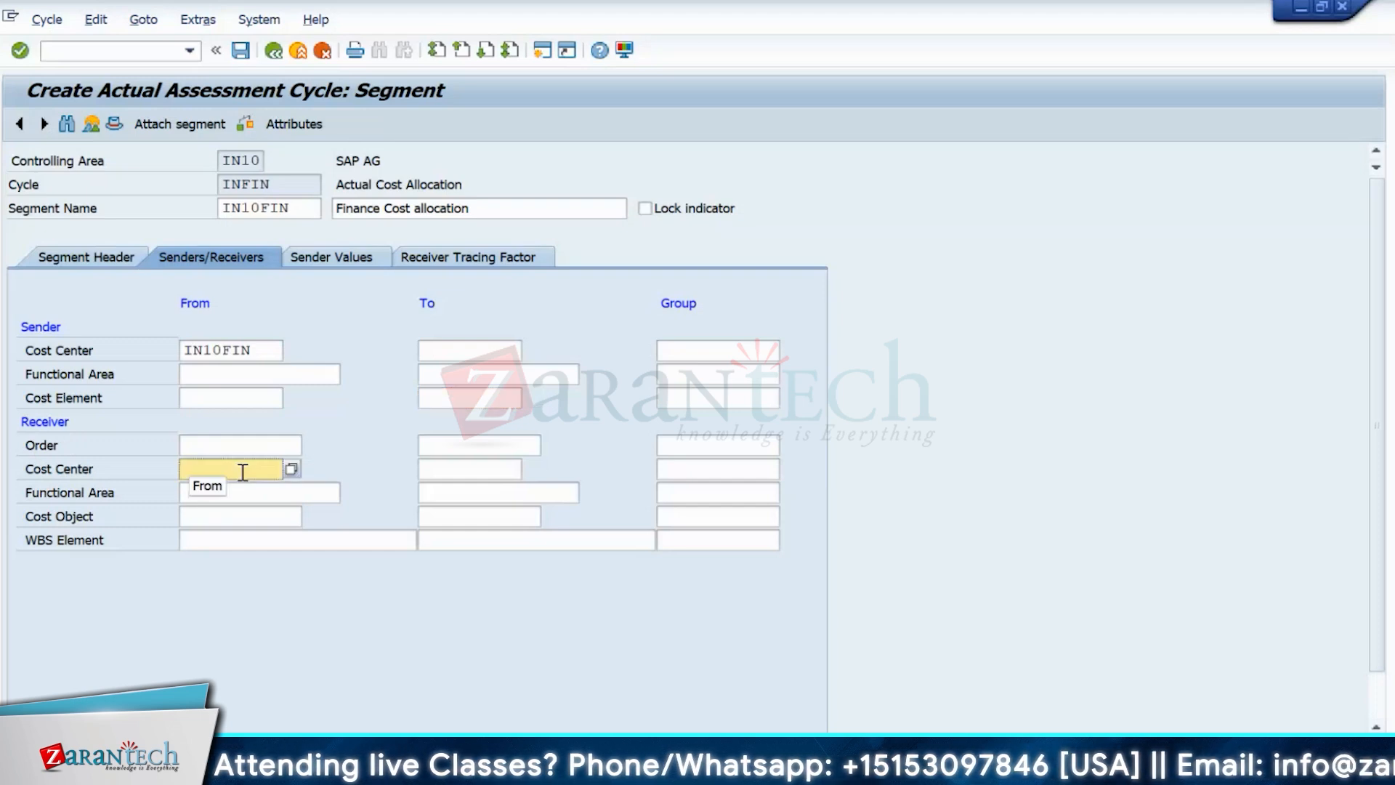
click(293, 472)
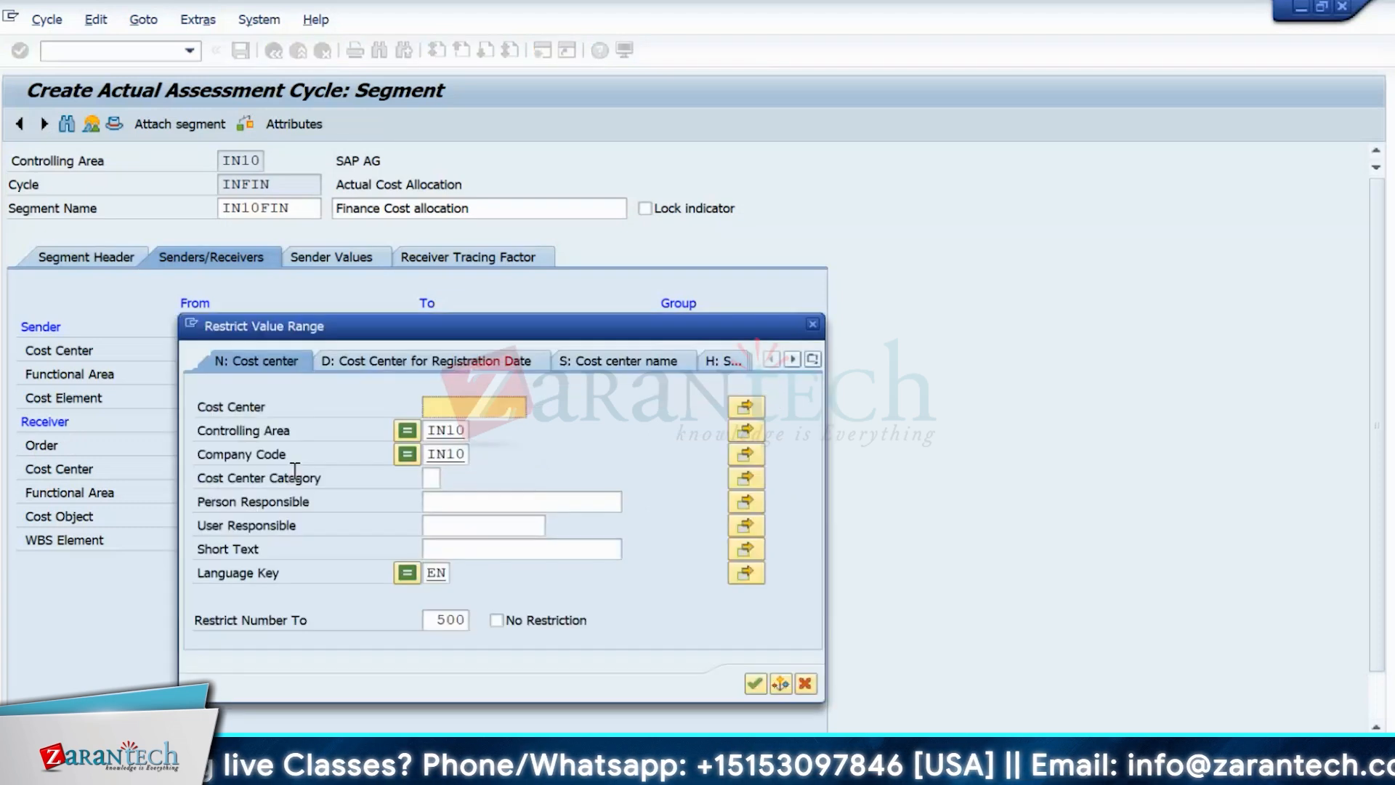
key(Return)
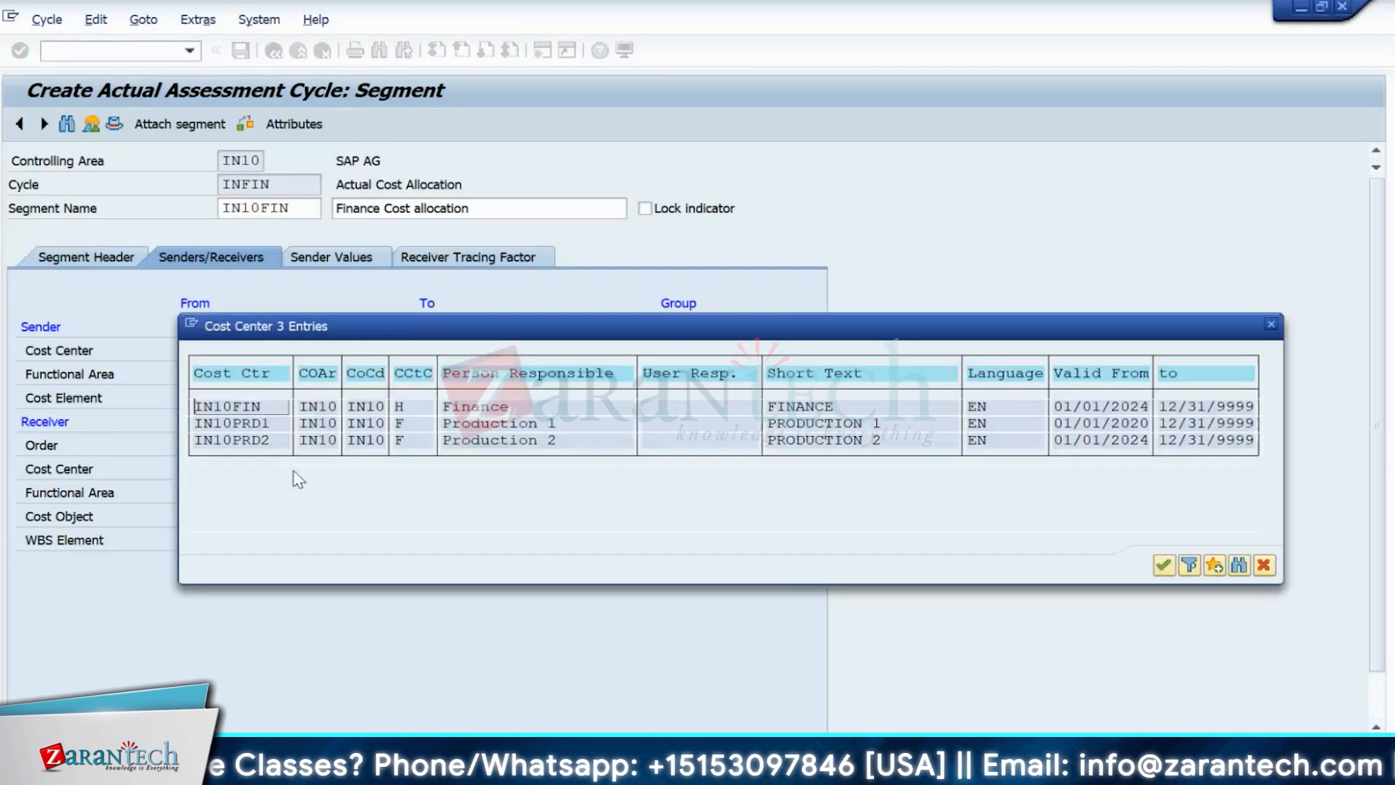
double_click(244, 425)
click(434, 475)
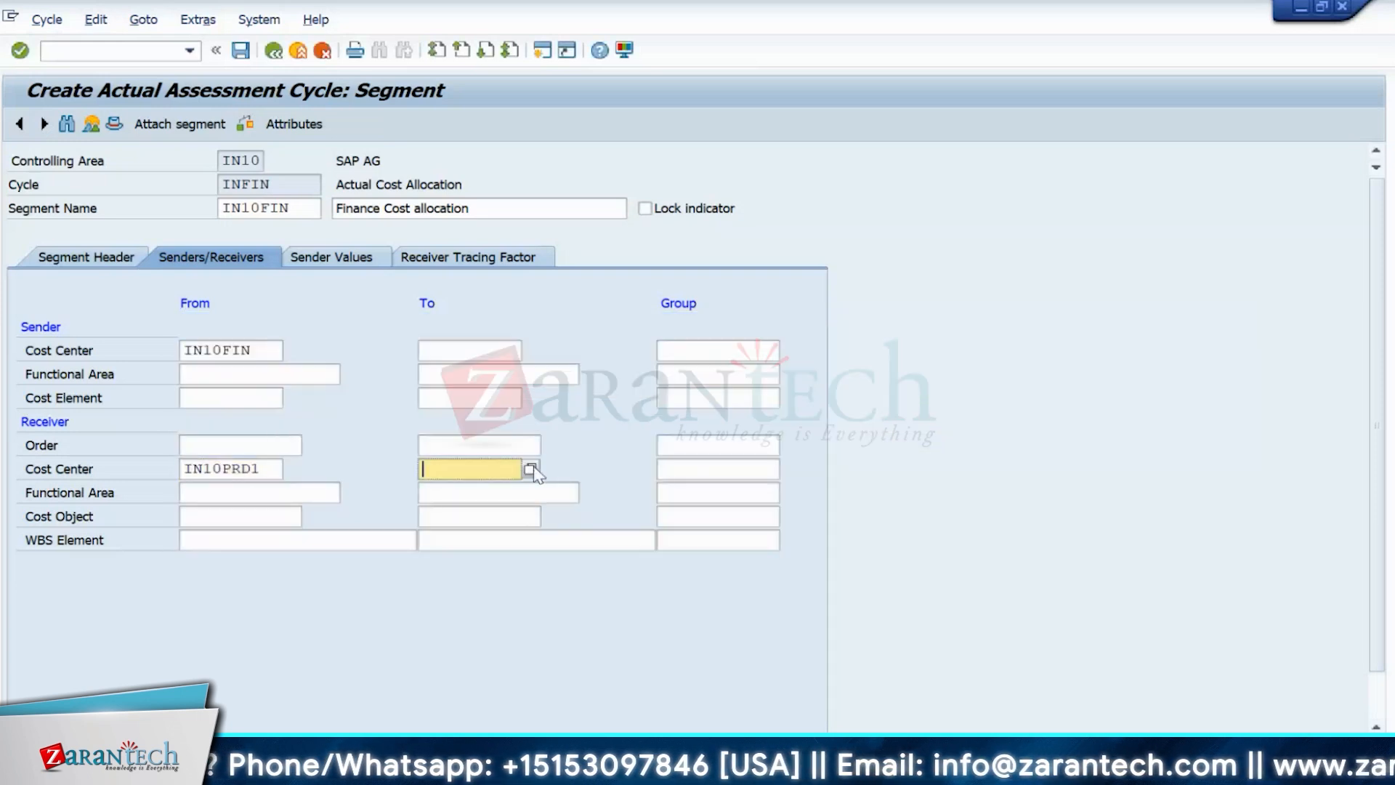
click(538, 472)
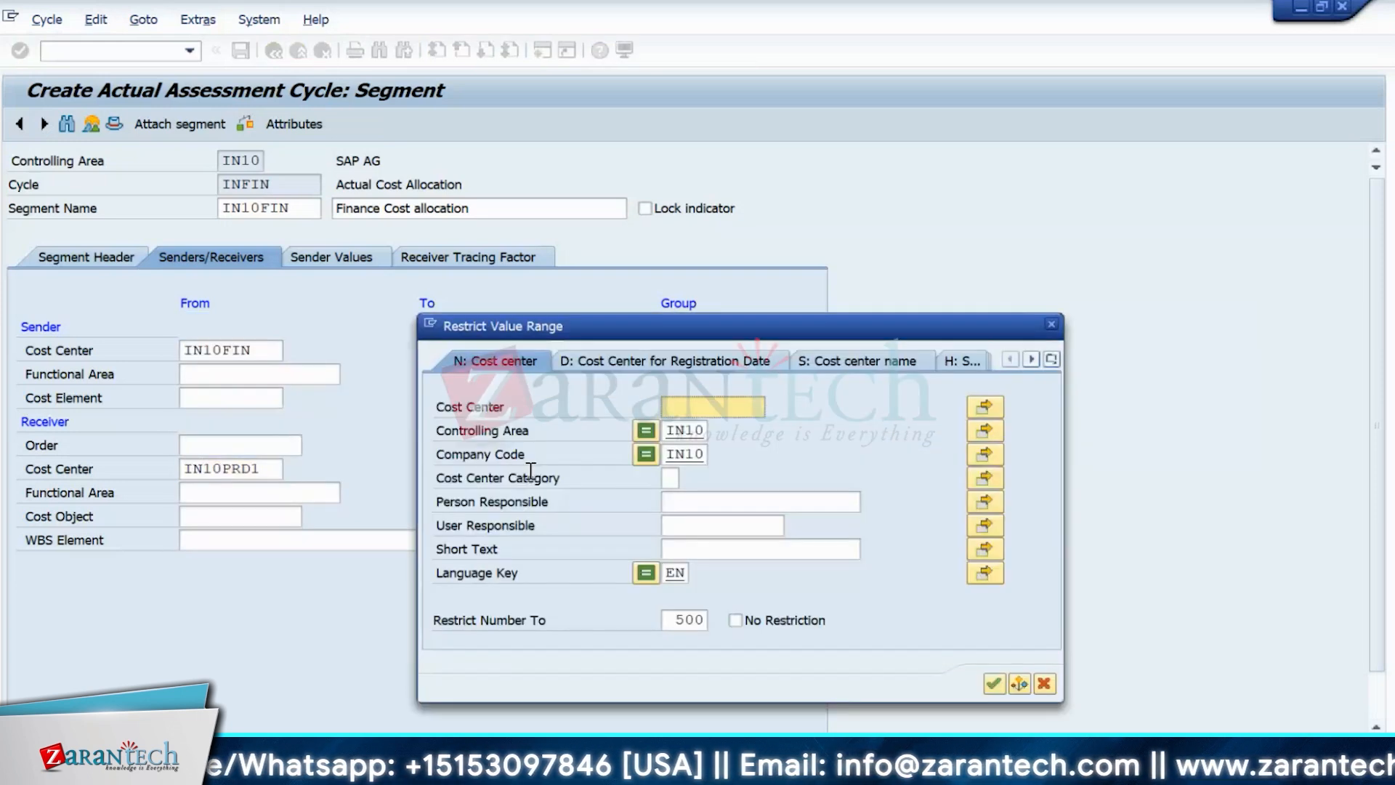
key(Return)
double_click(387, 448)
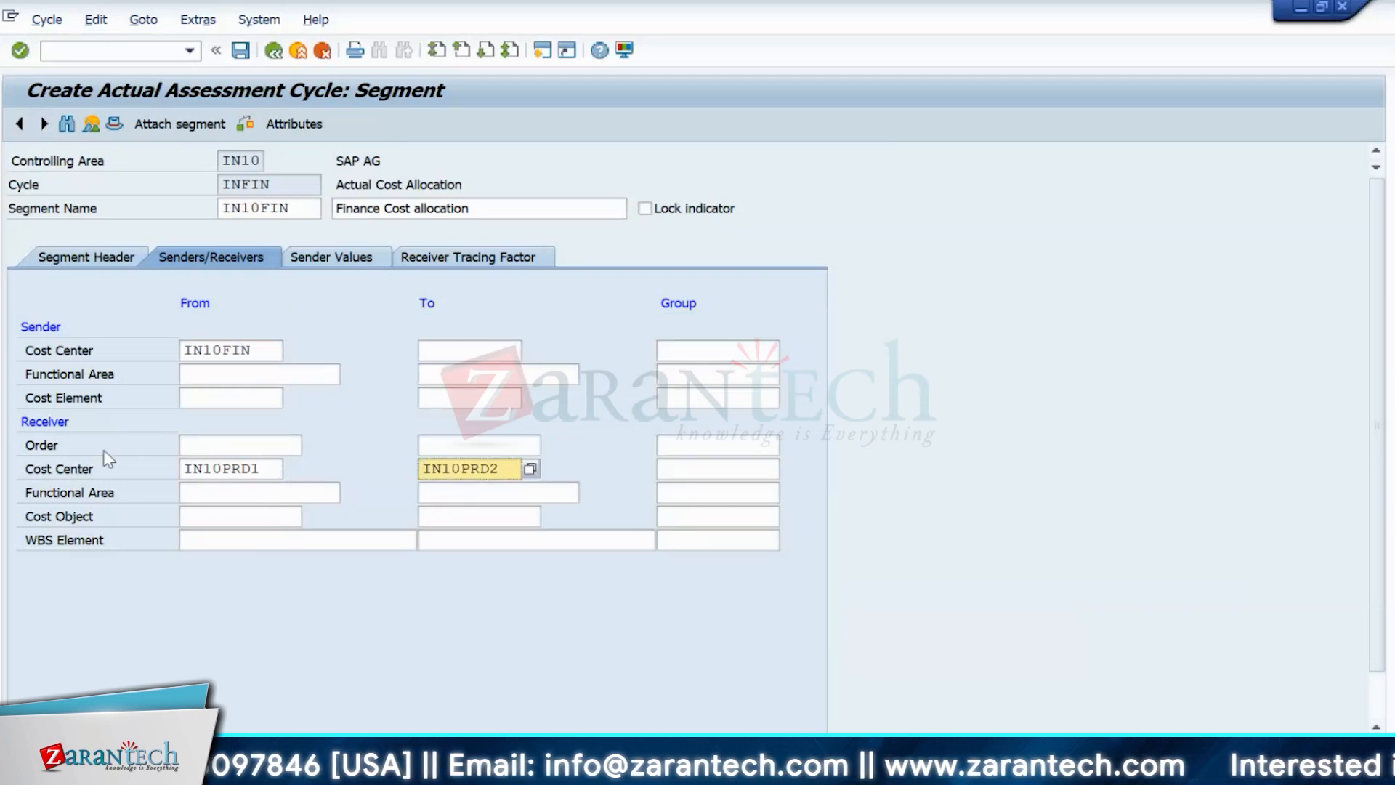
click(689, 473)
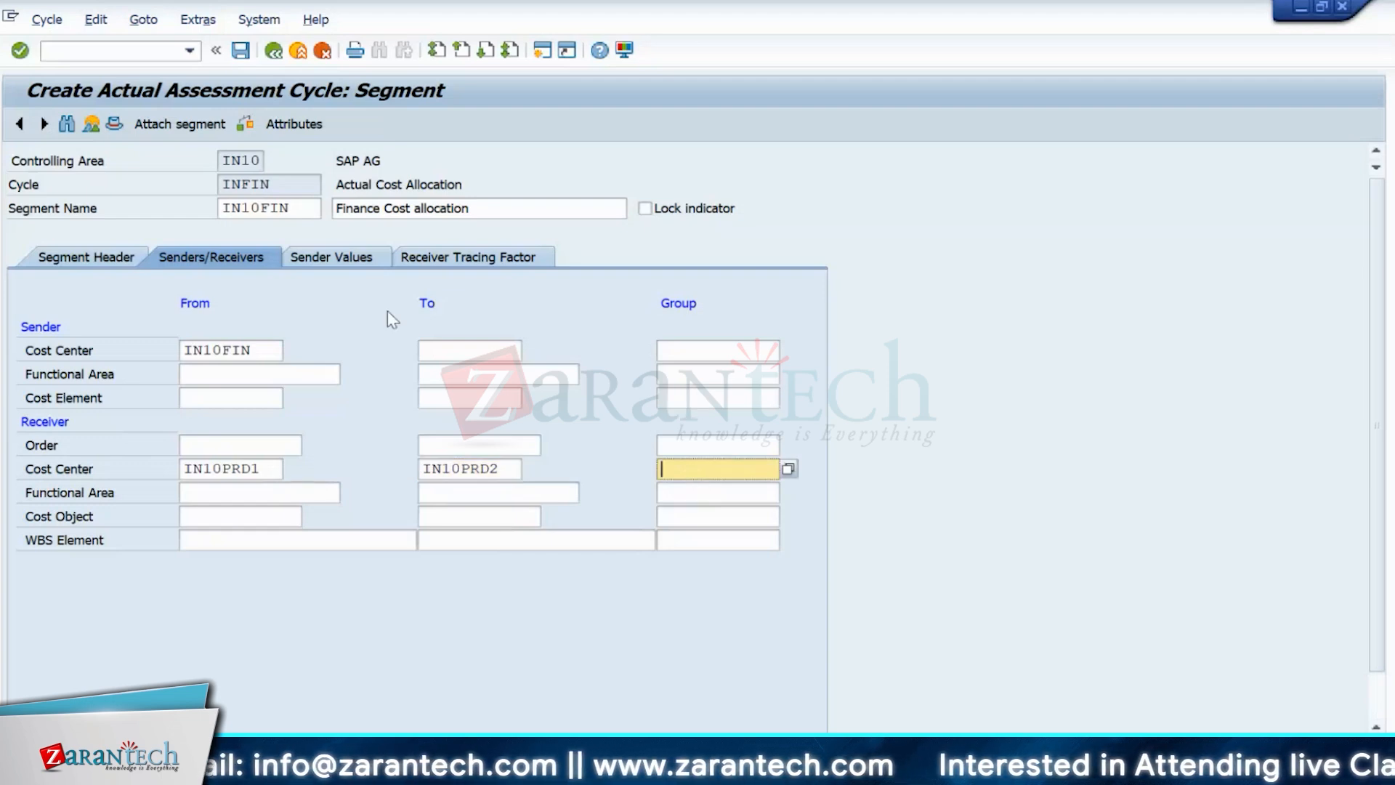
- Select version 000 as the selection criterion for the segment's sender values
click(333, 262)
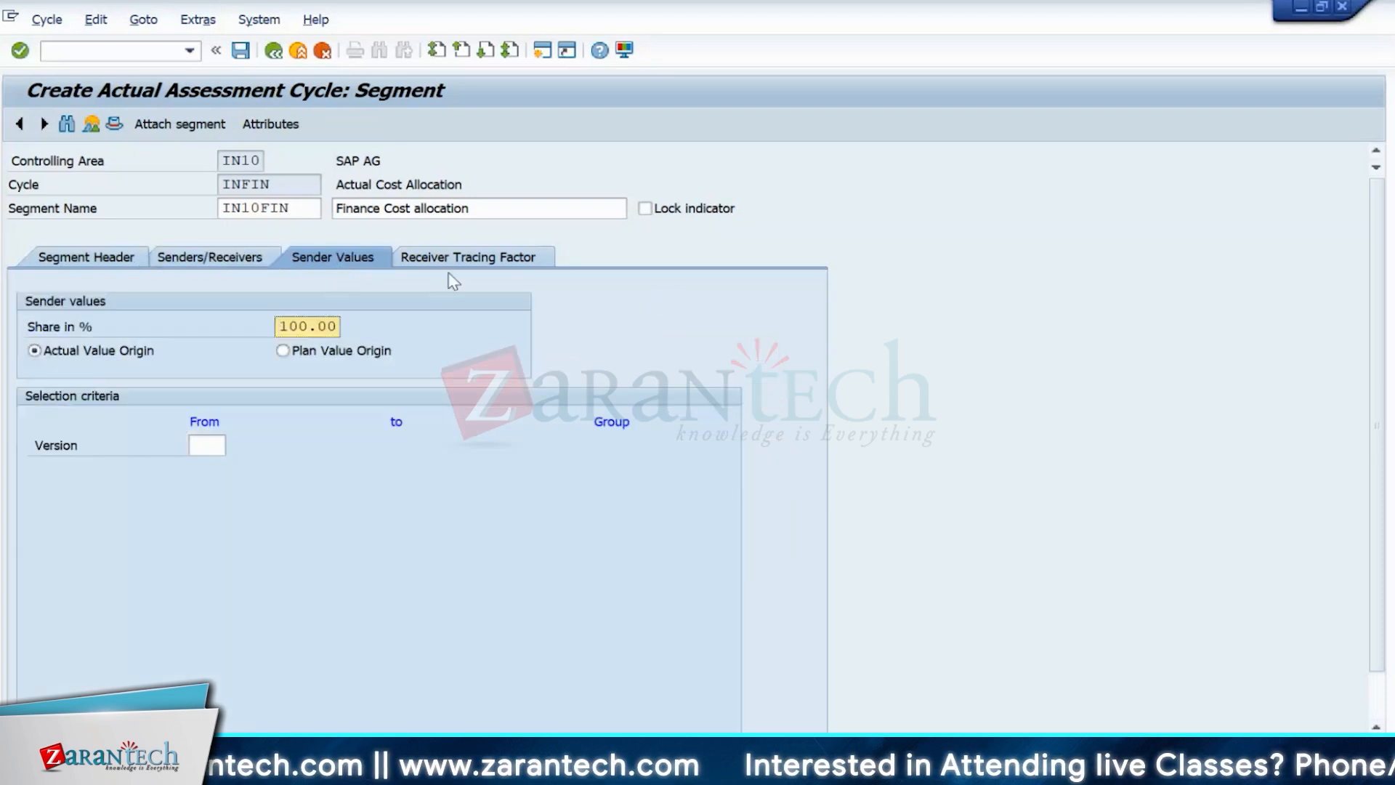
click(209, 446)
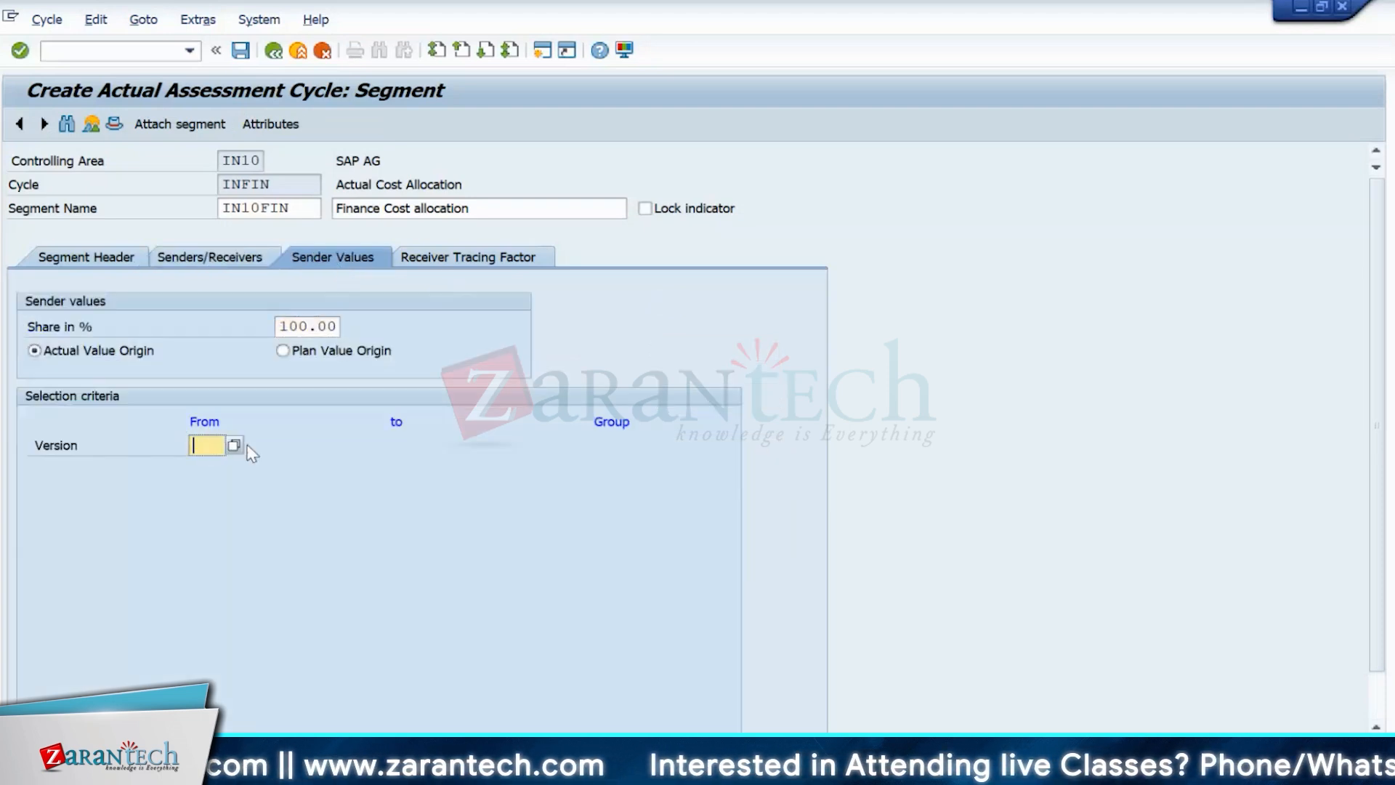
click(234, 445)
double_click(224, 403)
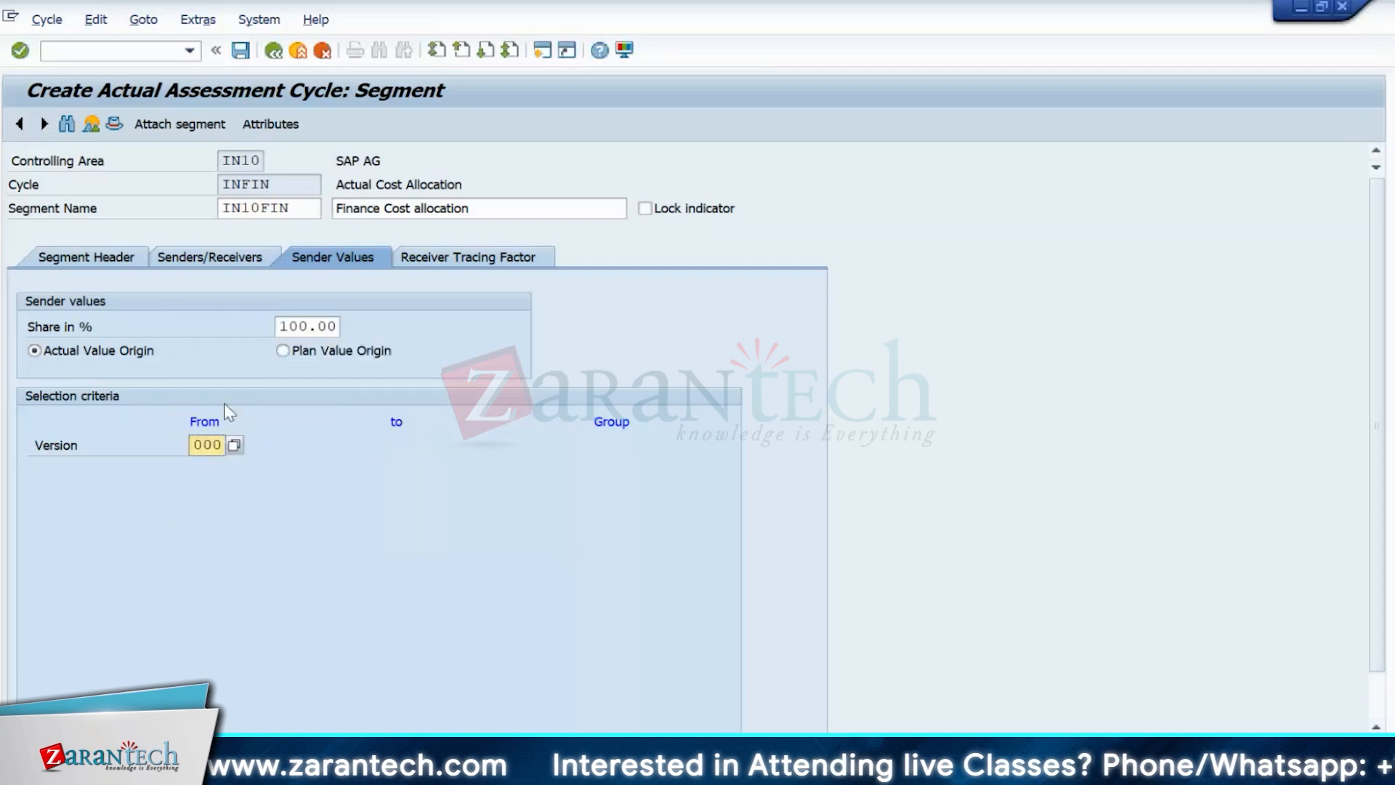
- Assign tracing factors of 60 percent to IN10PRD1 and 40 percent to IN10PRD2, and recheck the segment's sender and receiver entries
click(462, 260)
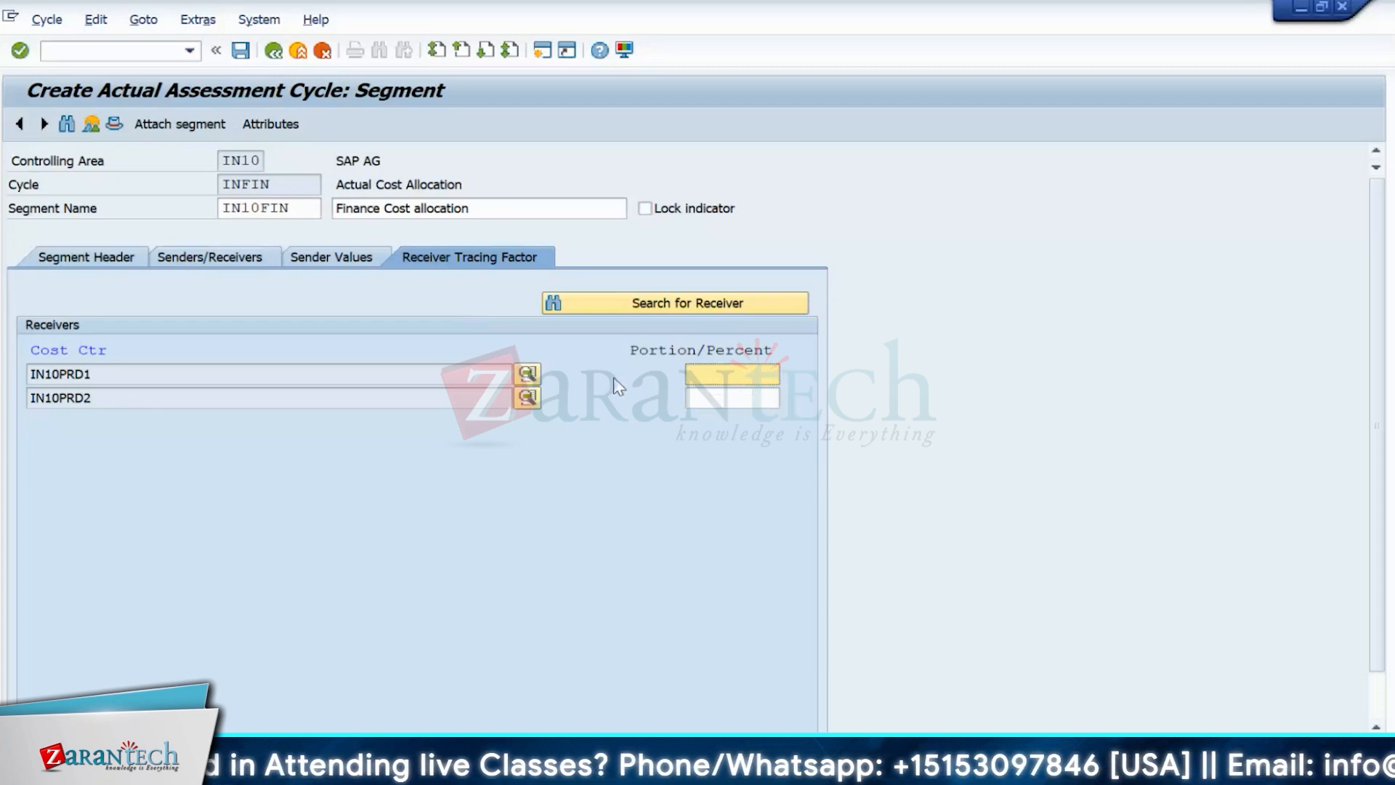
text(60)
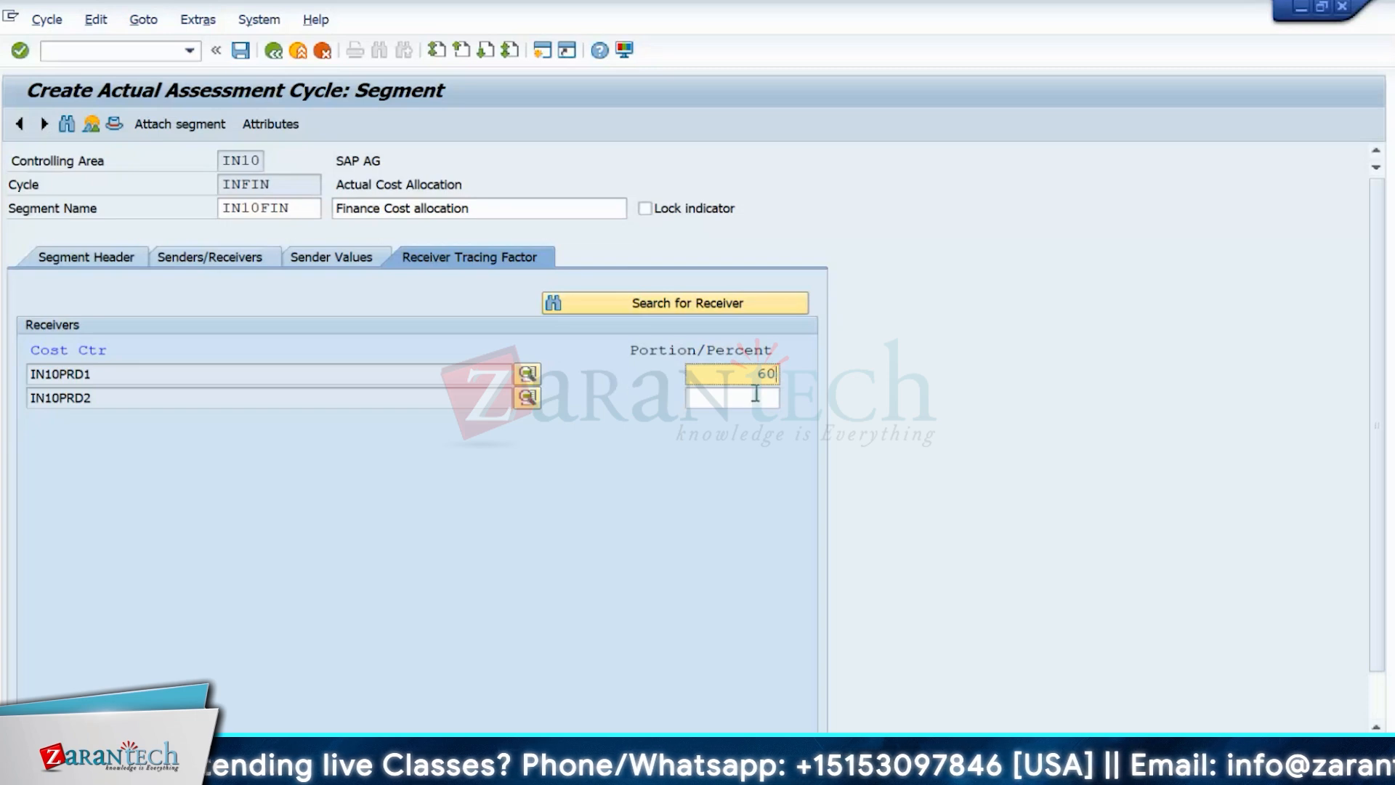
click(755, 397)
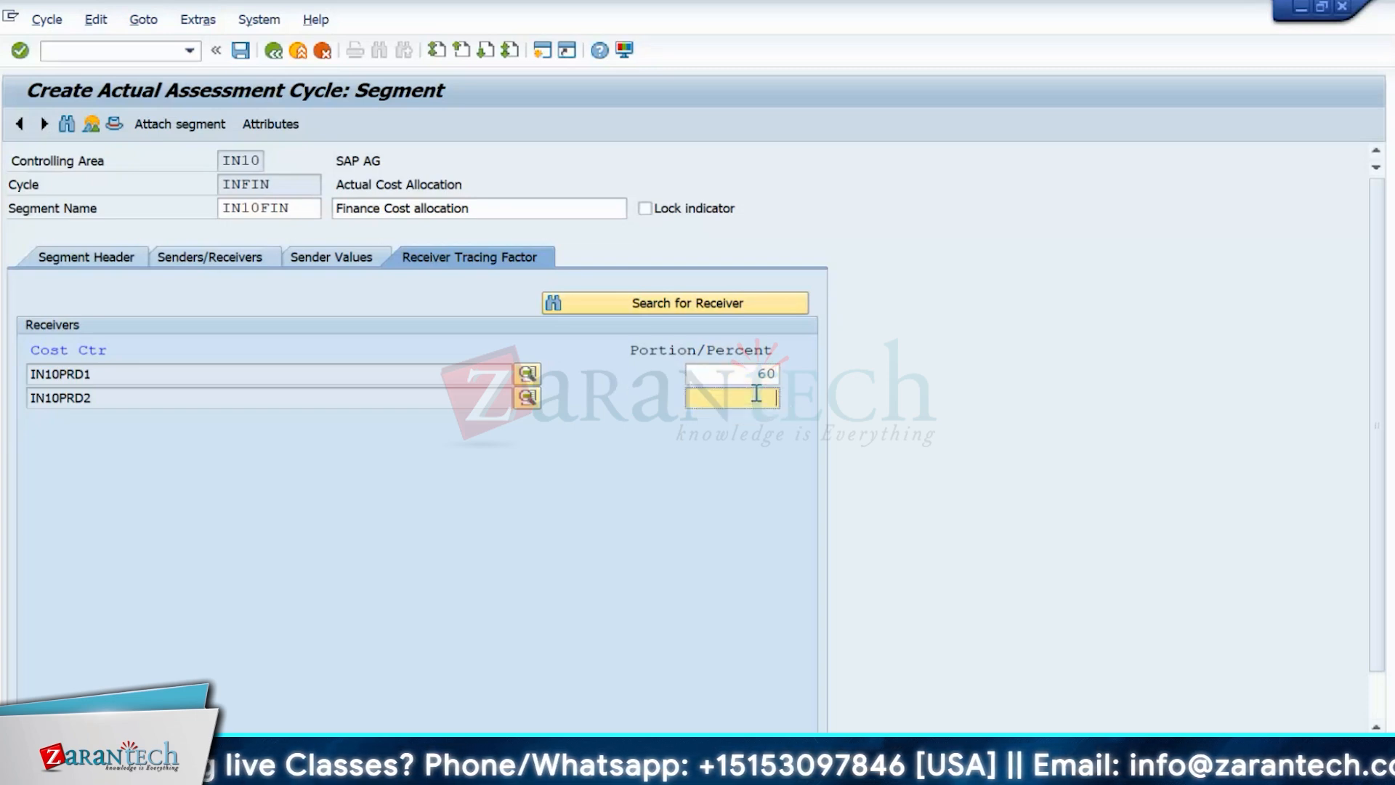
text(40)
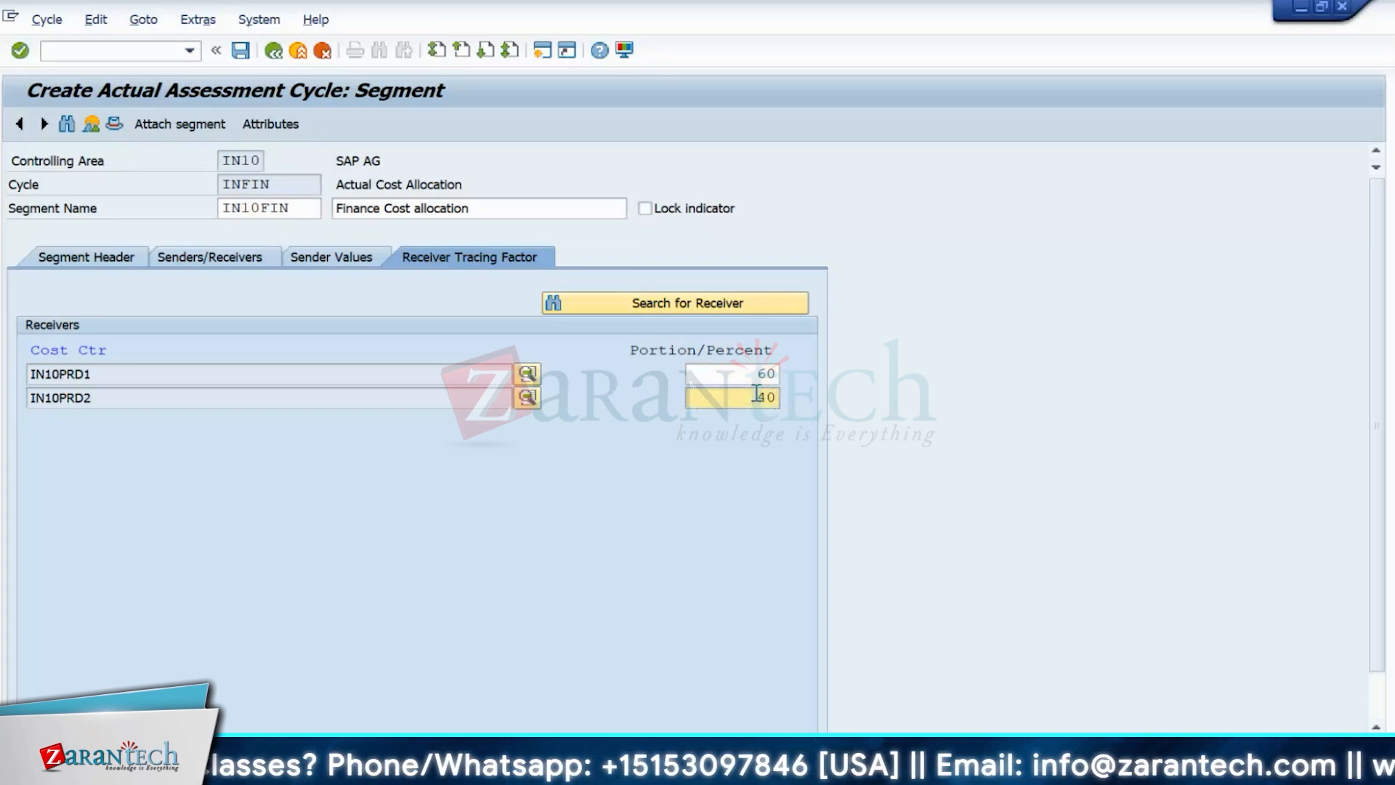
click(87, 260)
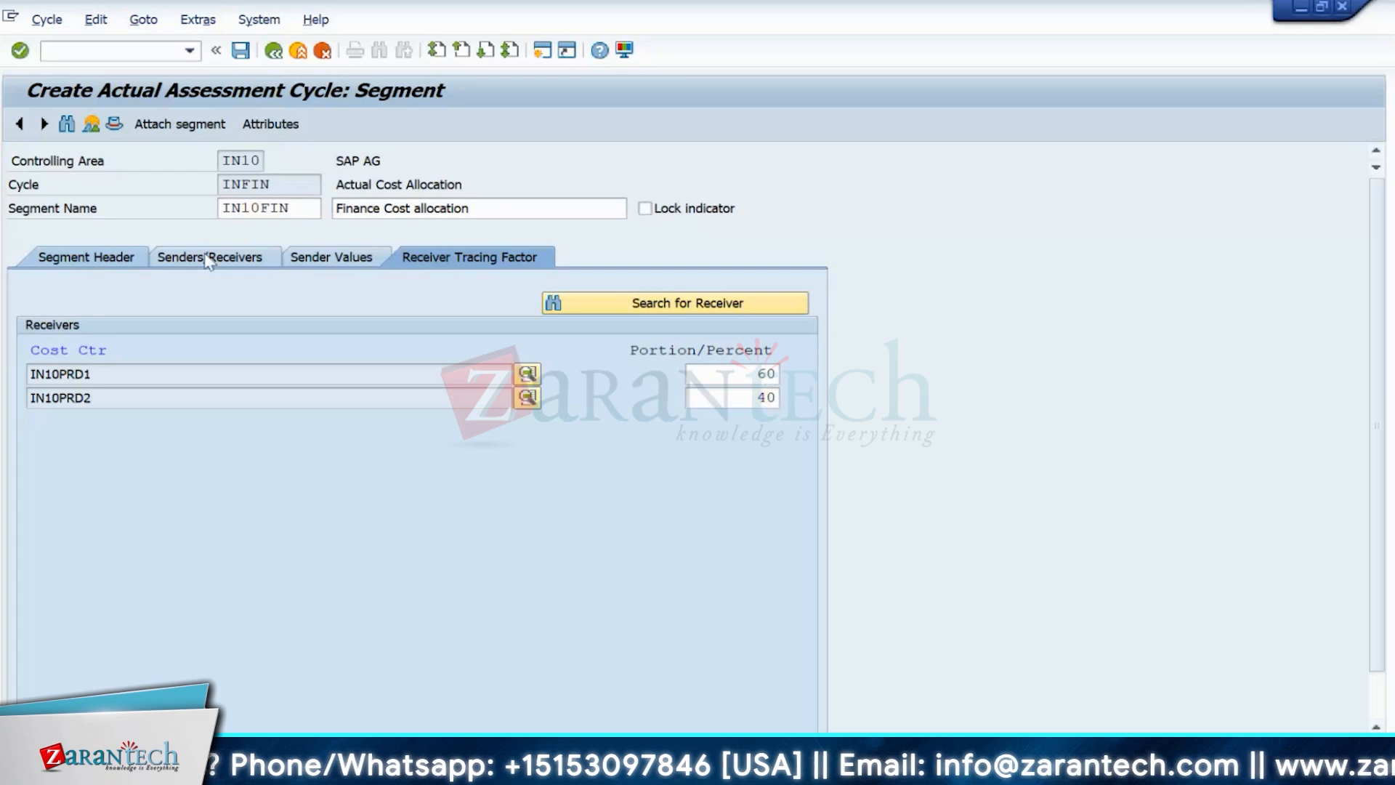
click(244, 260)
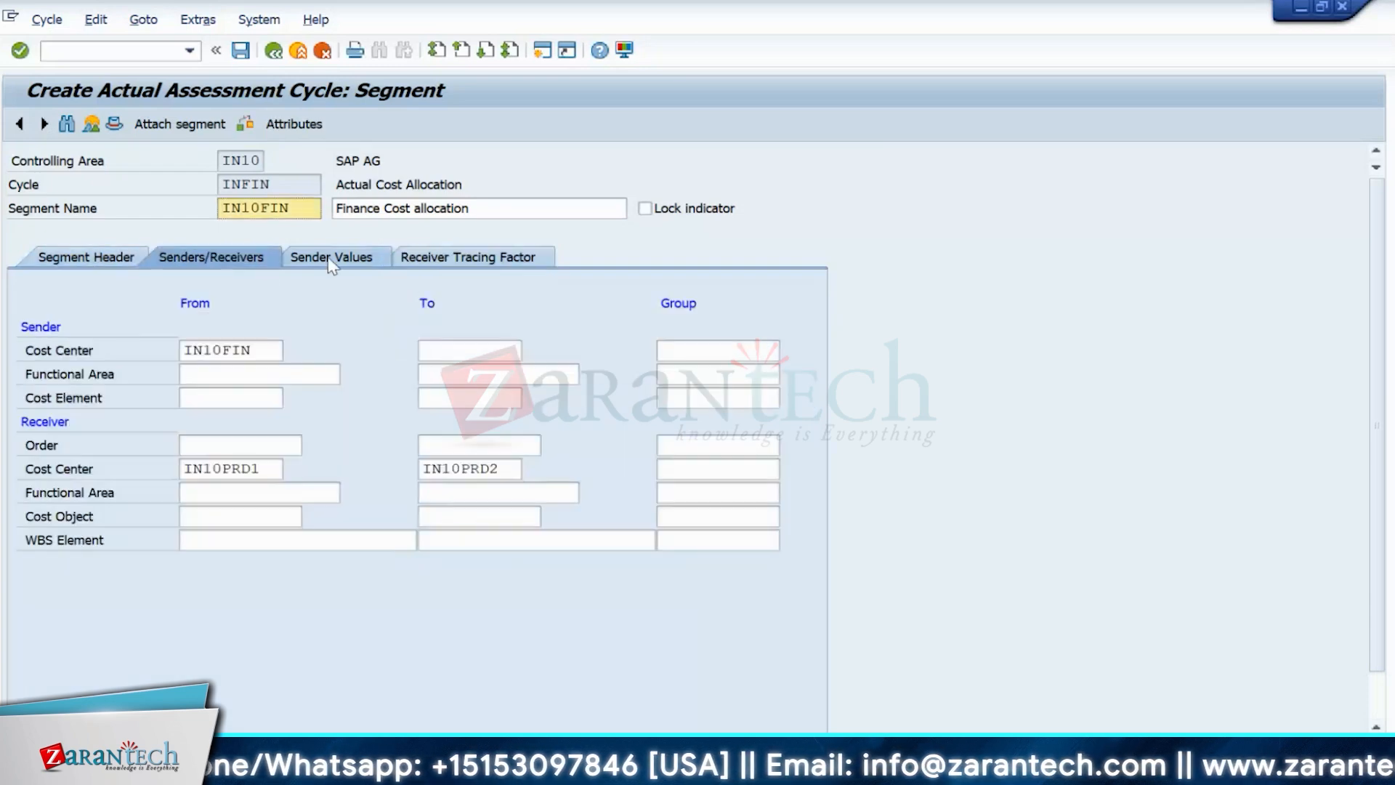
click(428, 263)
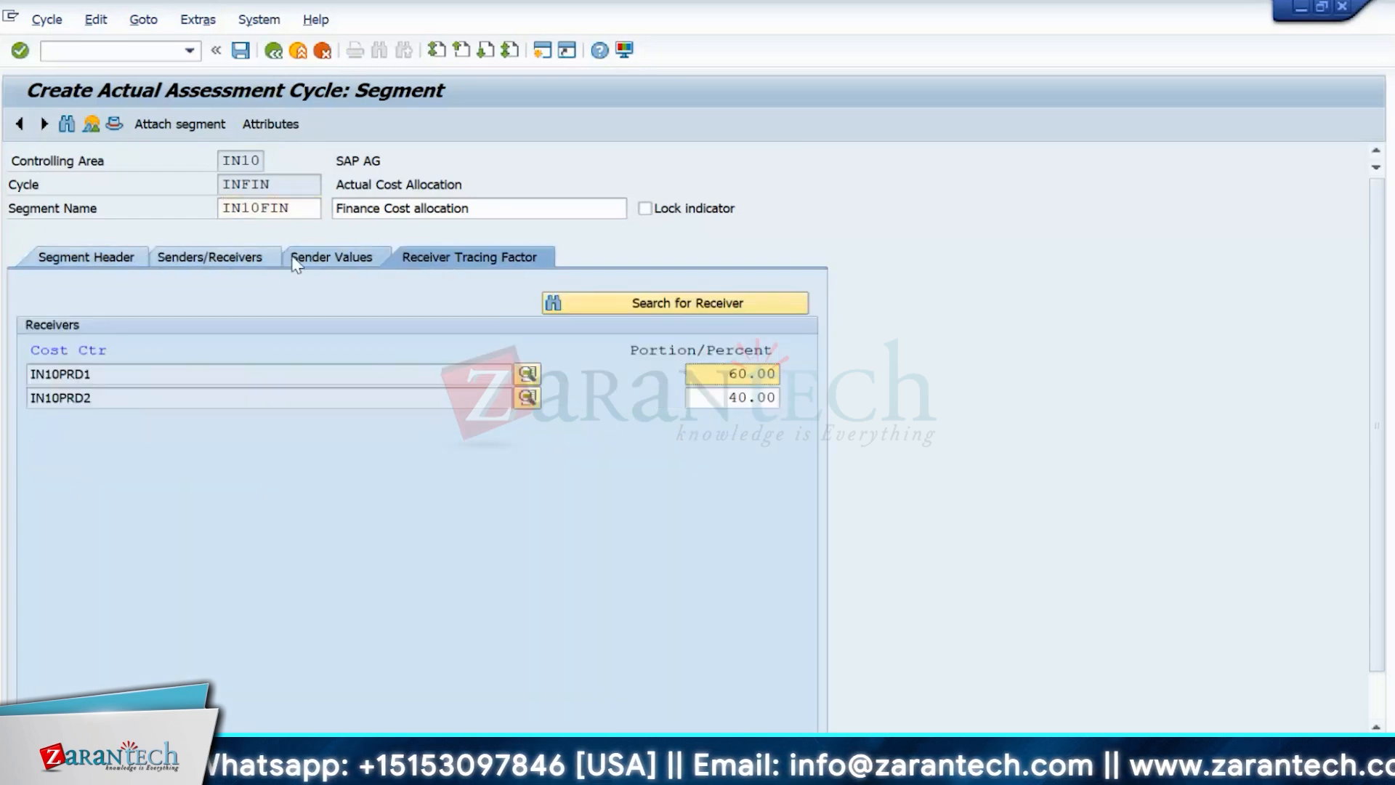
- Save the cycle with segment IN10FIN and return to the cycle's header data
click(46, 263)
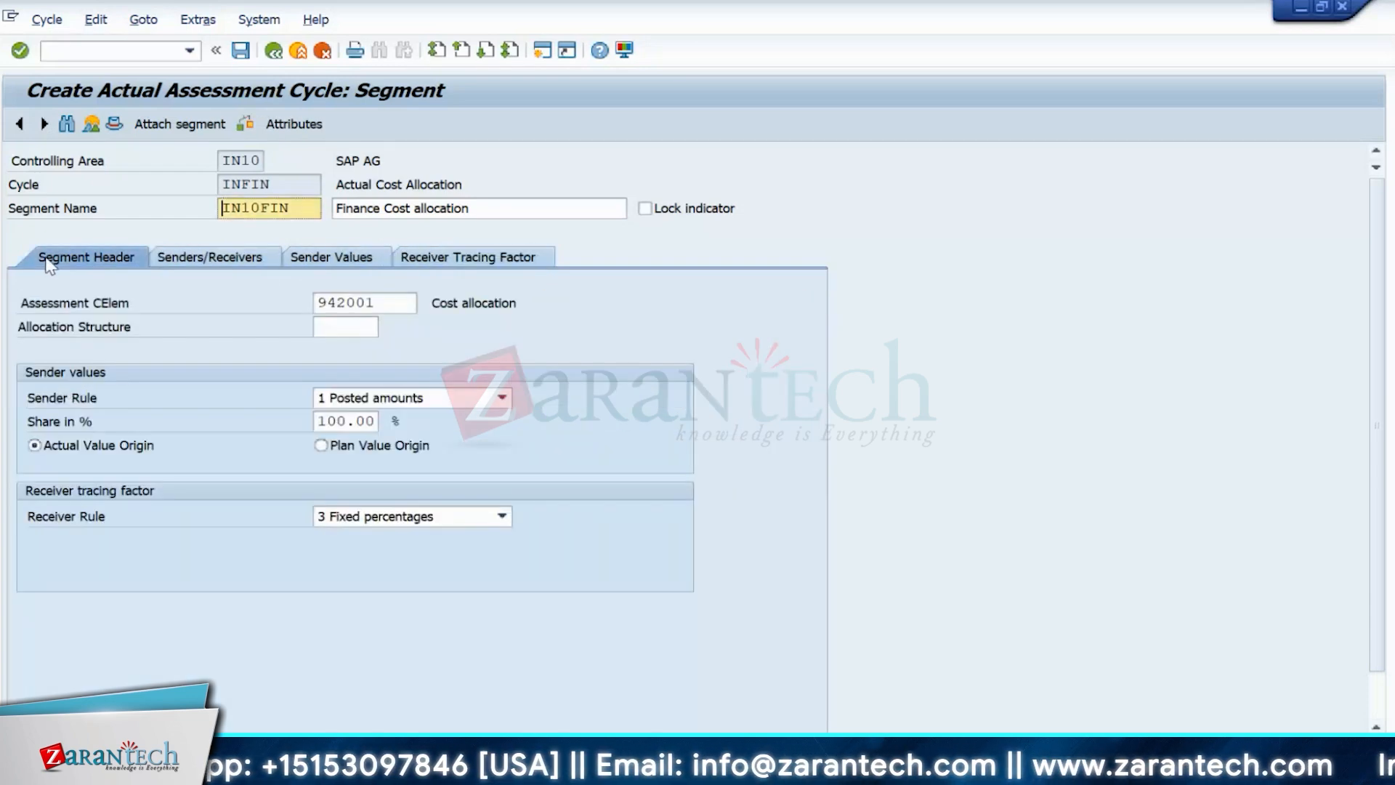
click(239, 52)
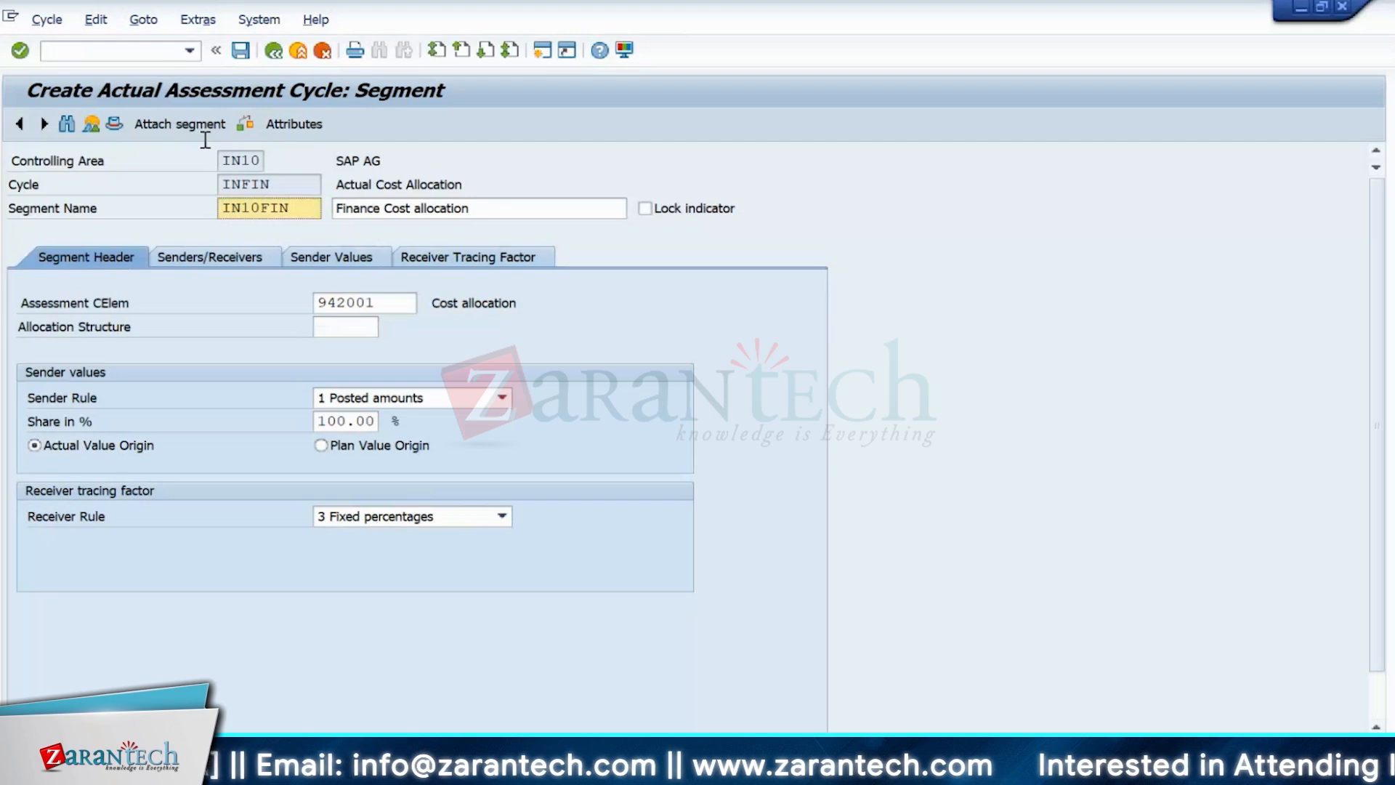
click(245, 125)
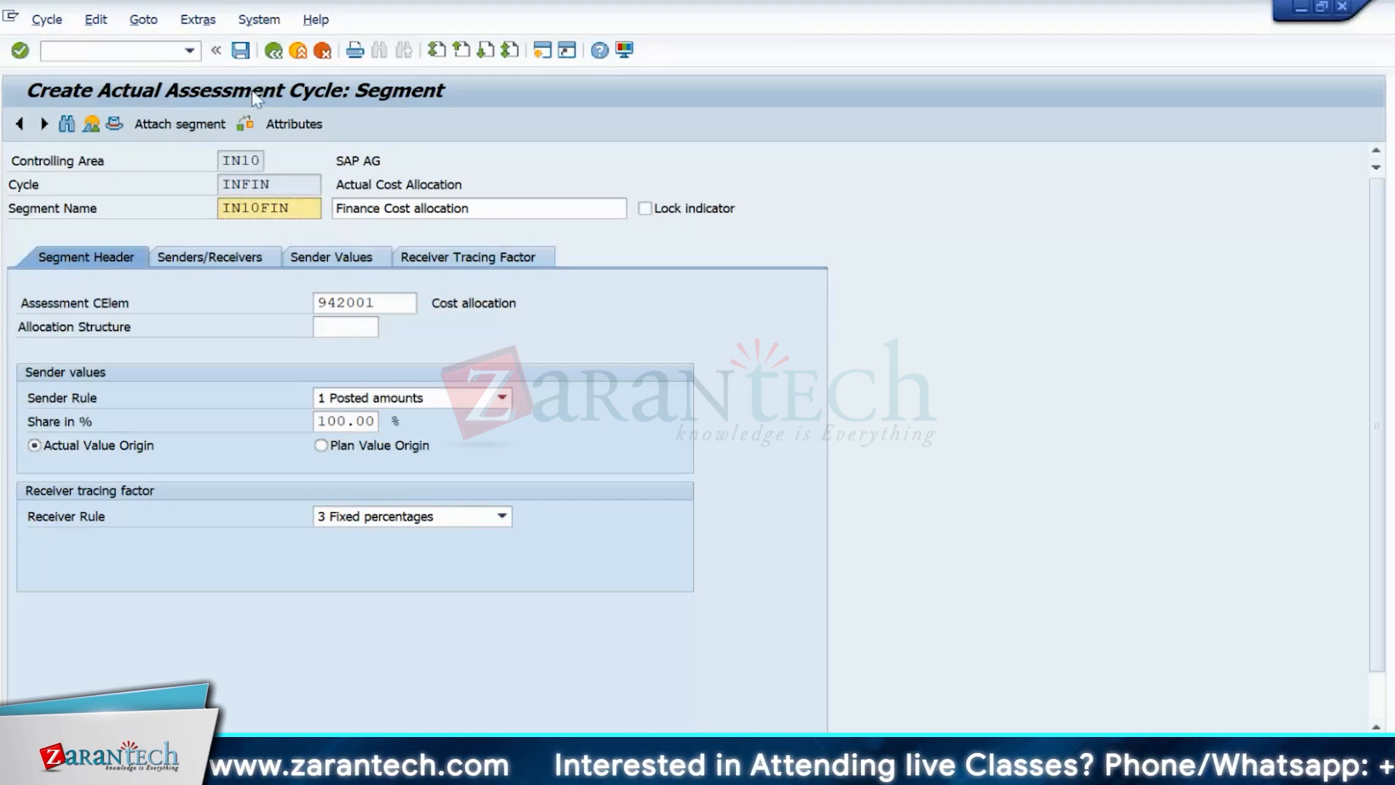
click(247, 125)
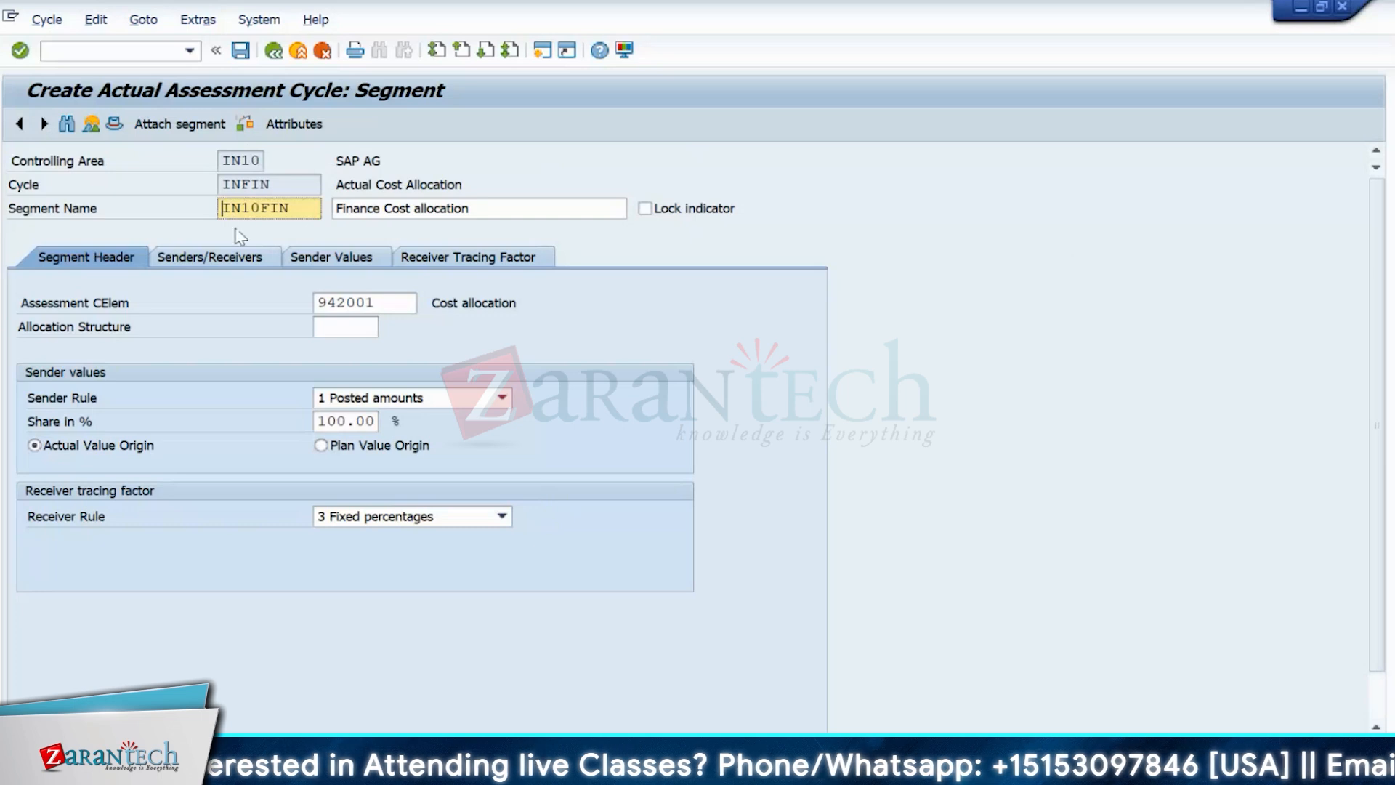
click(118, 127)
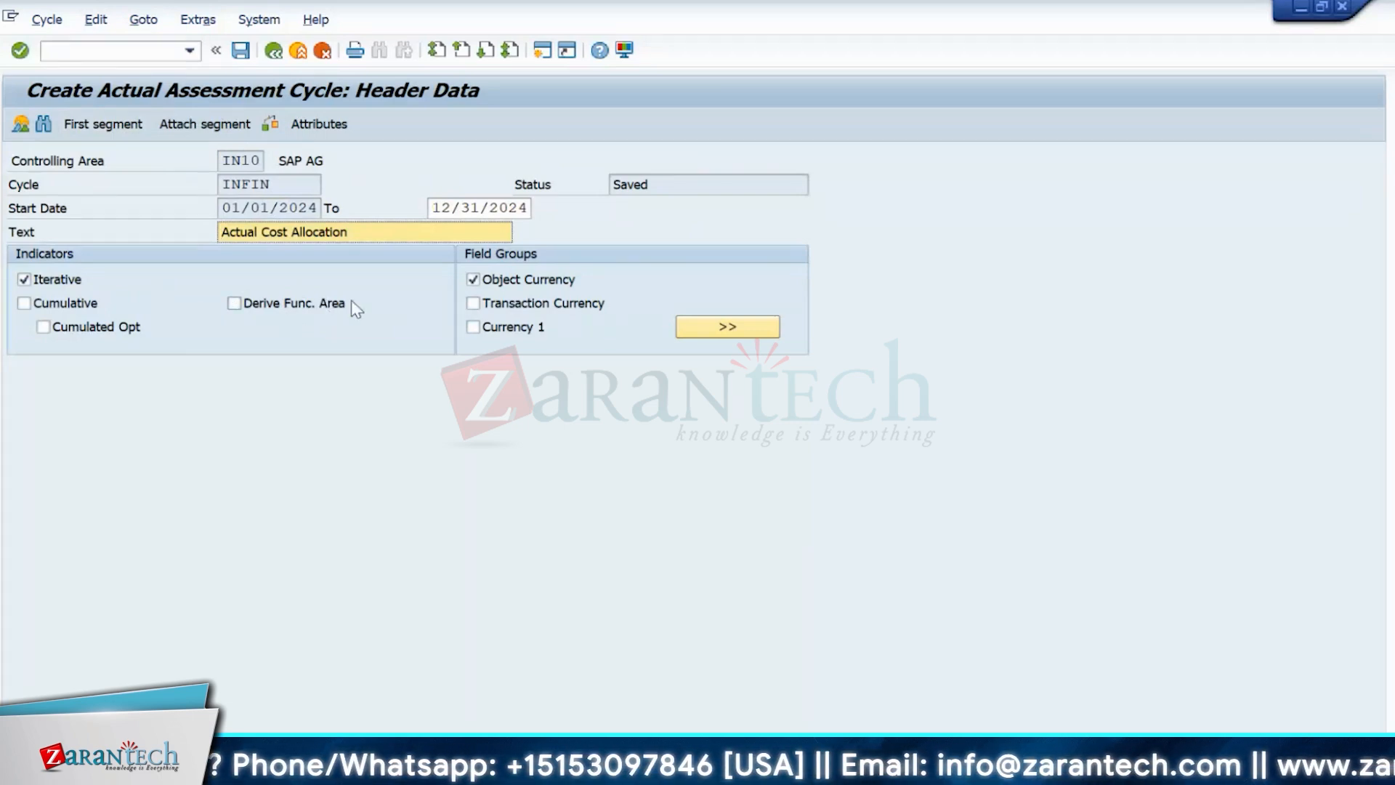
- Turn on Derive Func. Area in the INFIN cycle header so the functional area is derived from the recipient
click(318, 308)
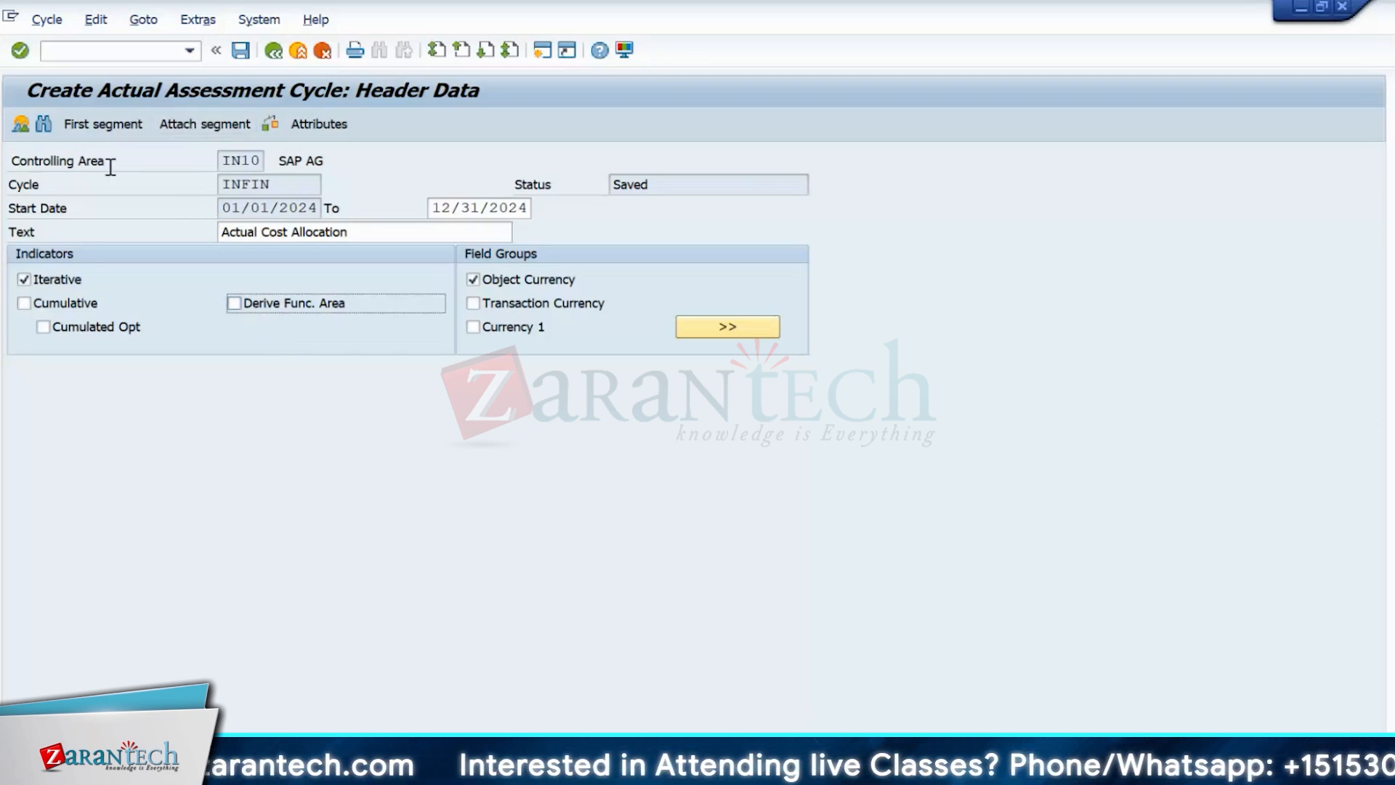
click(234, 304)
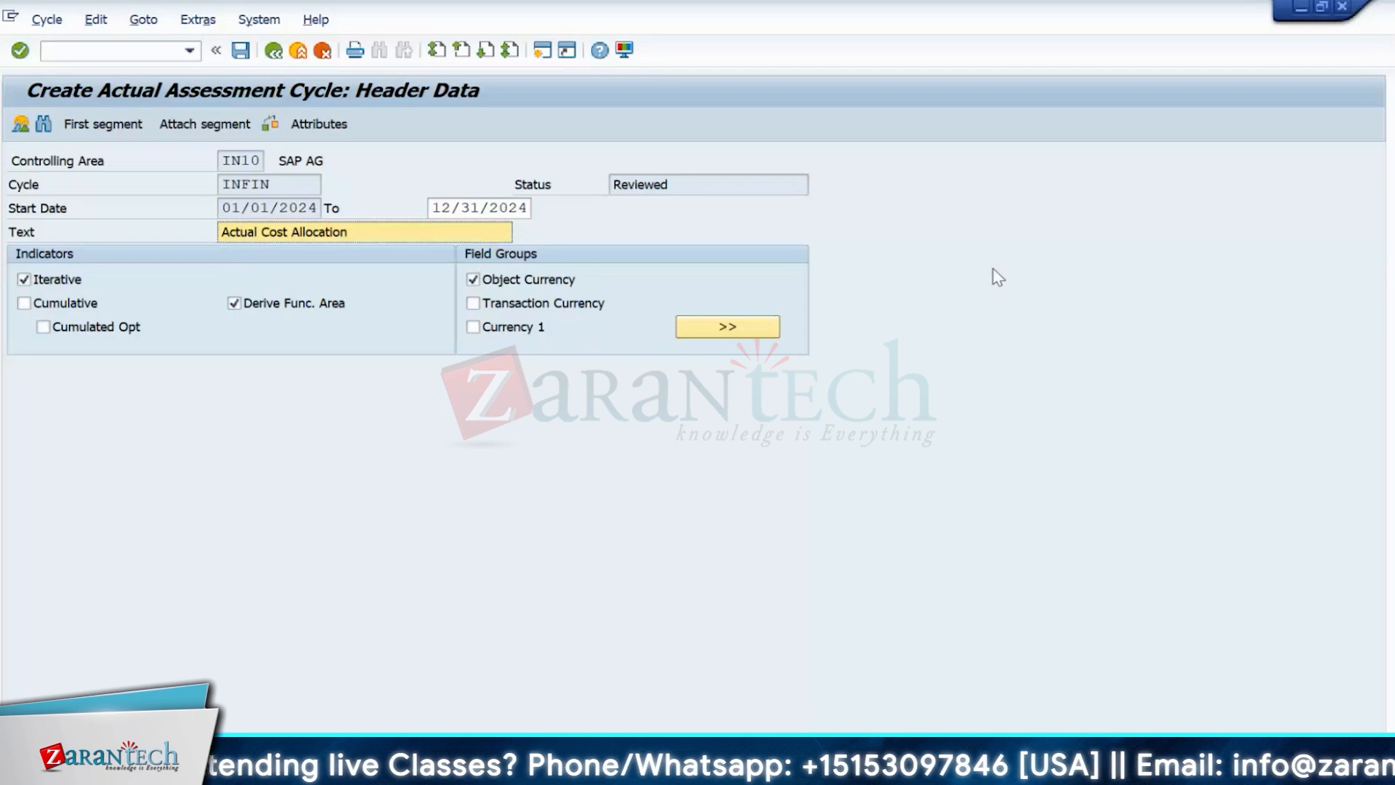
click(262, 312)
key(ctrl+s)
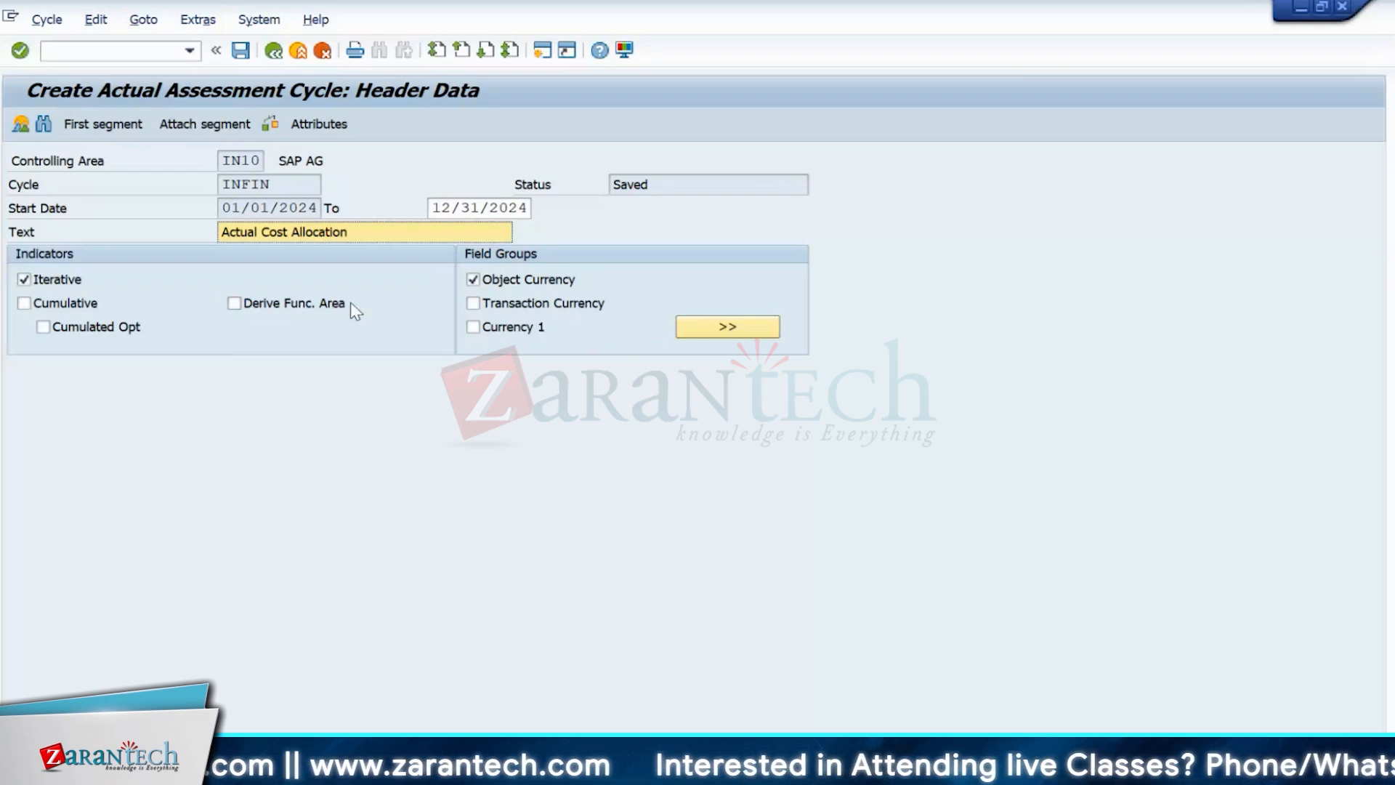
click(263, 311)
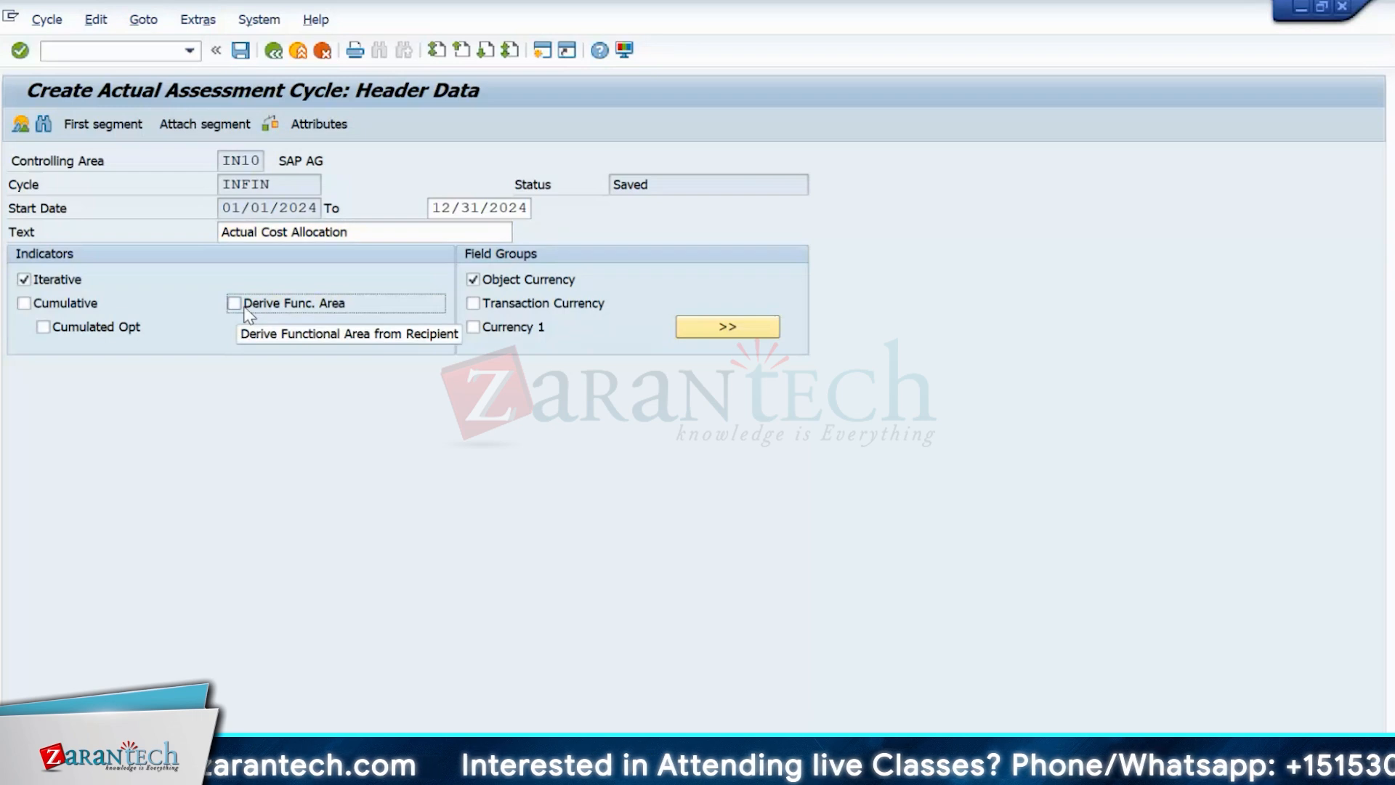
click(234, 303)
key(Return)
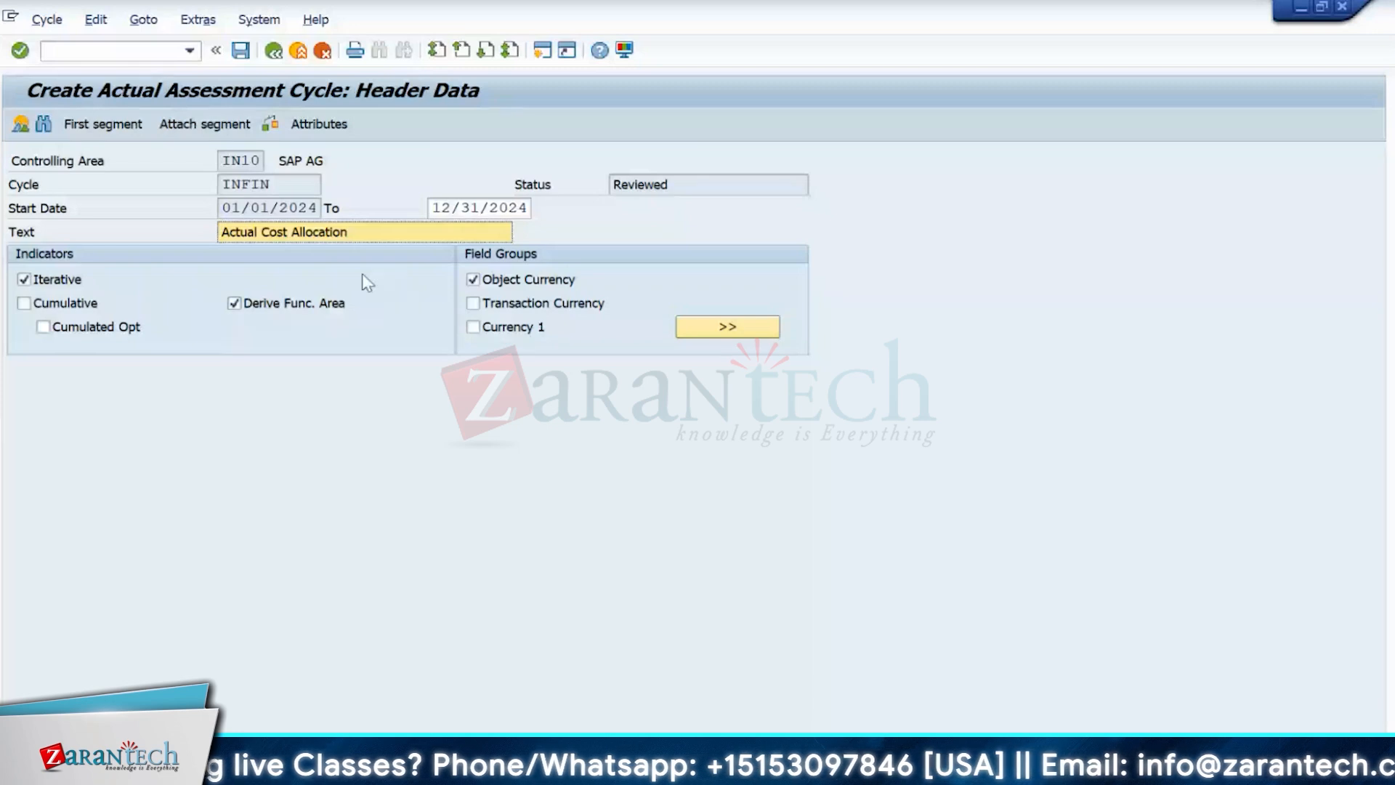
- Leave the INFIN cycle, saving it on exit, and return to the SAP Easy Access screen
drag(270, 185, 155, 167)
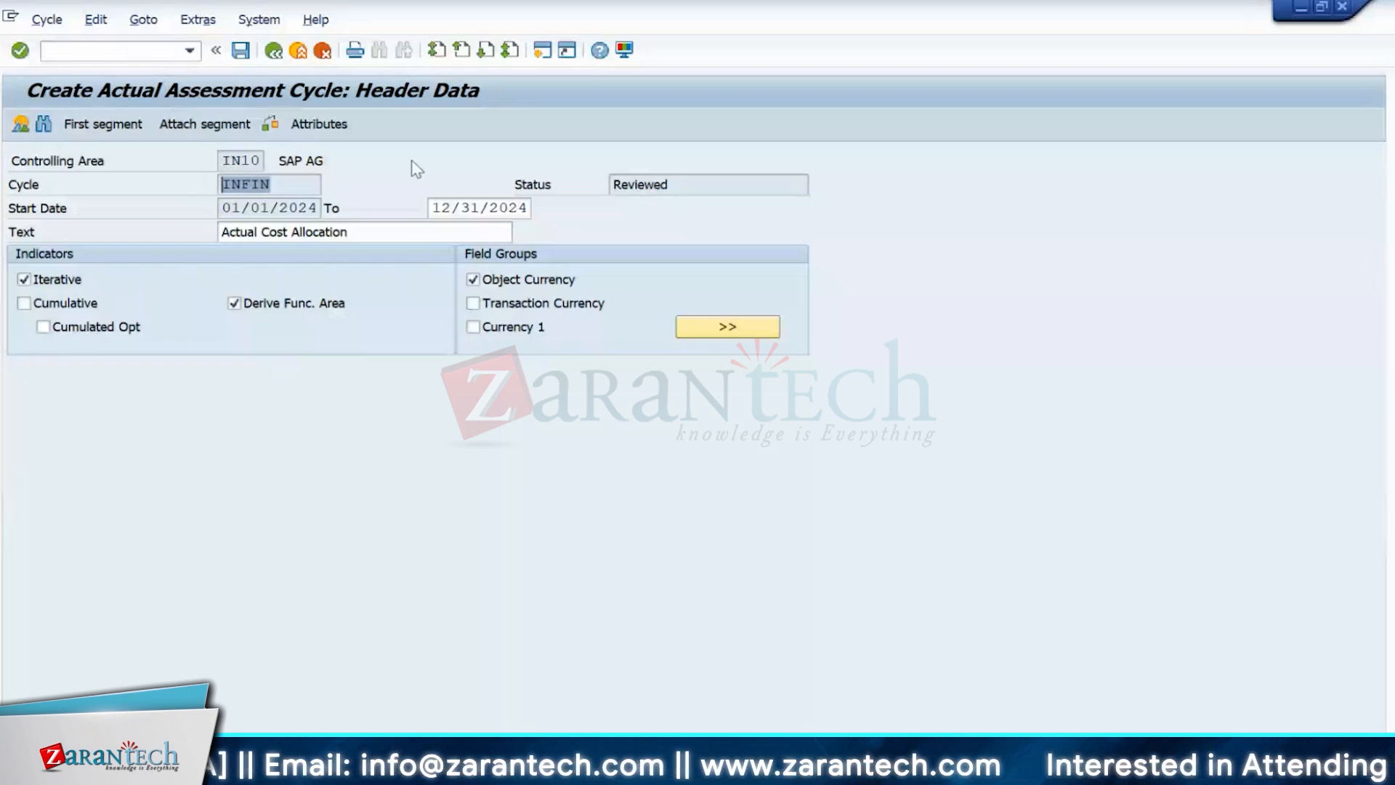
click(276, 54)
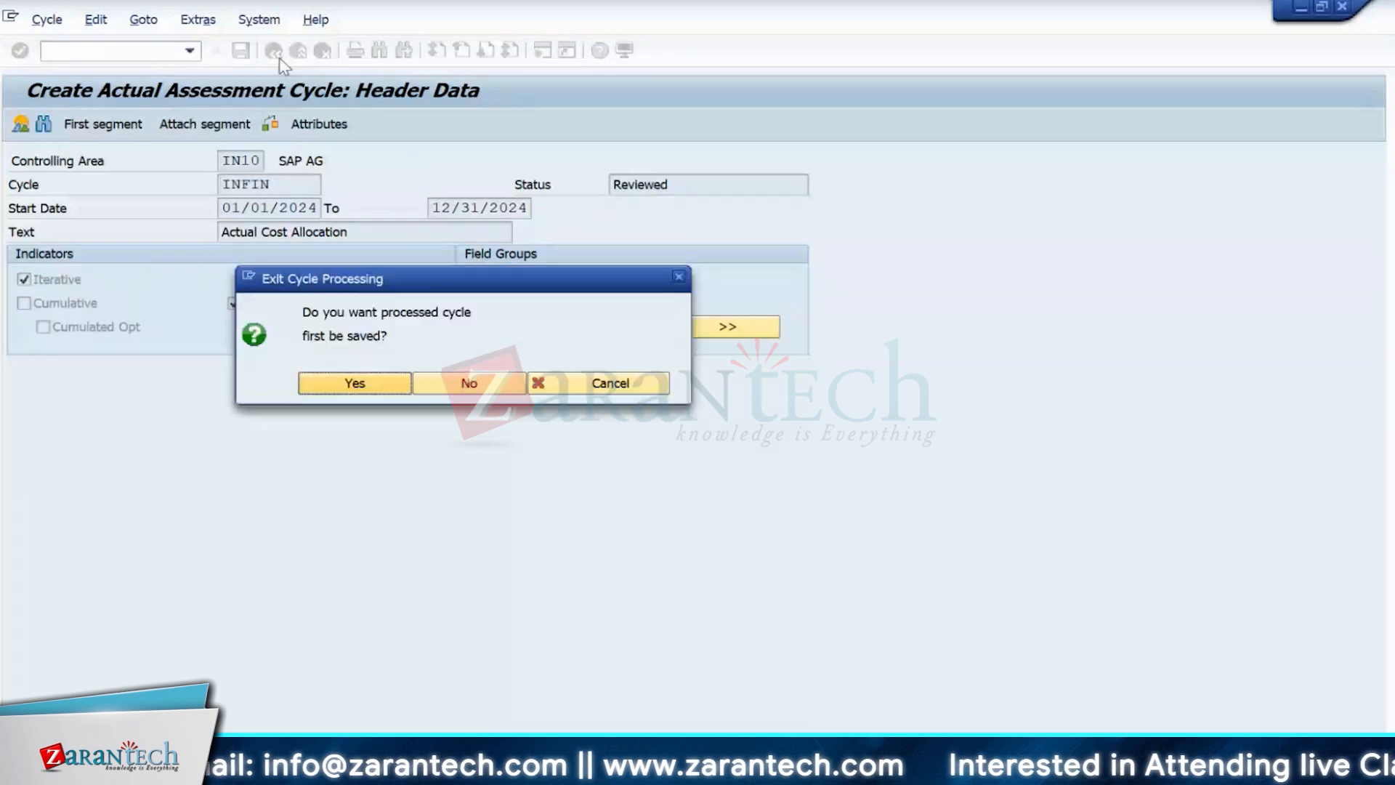
click(334, 391)
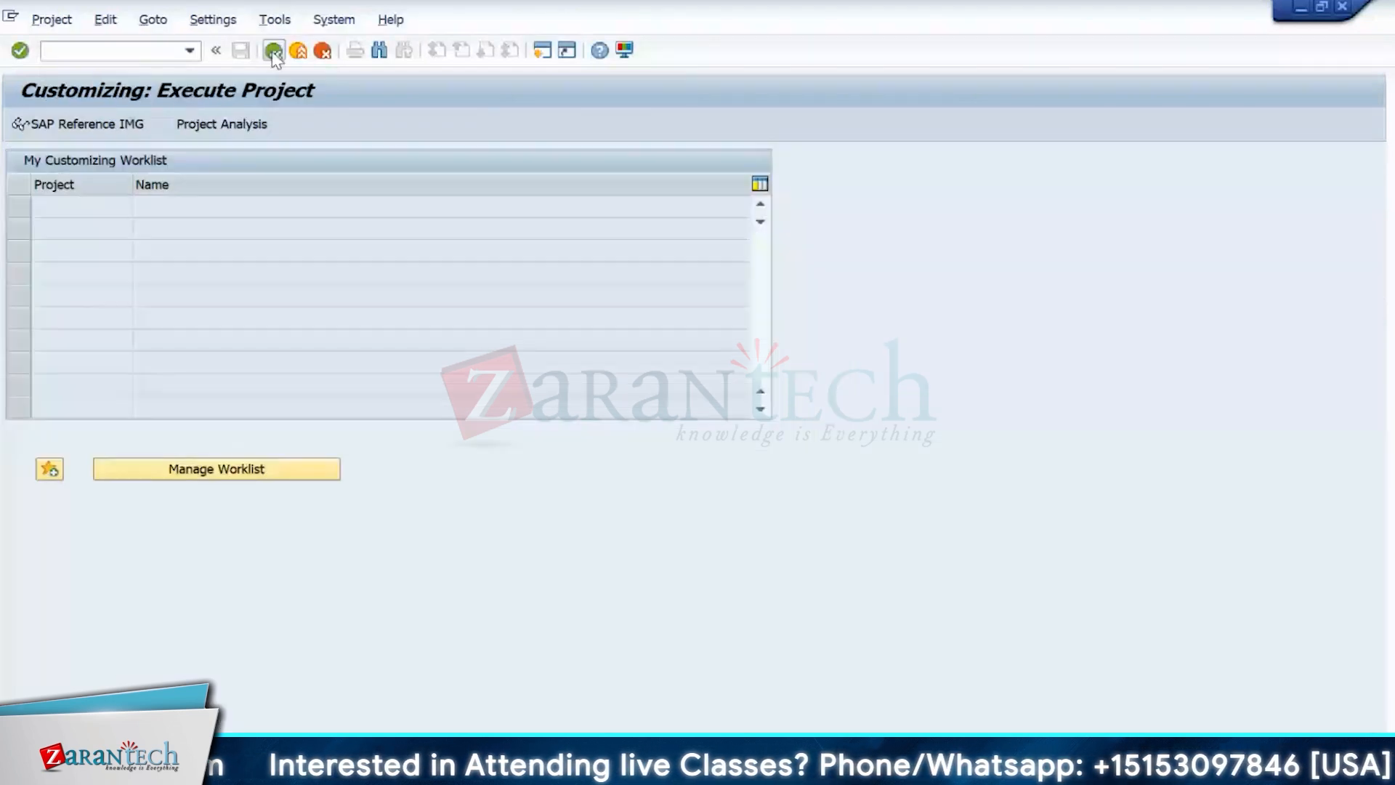
click(273, 50)
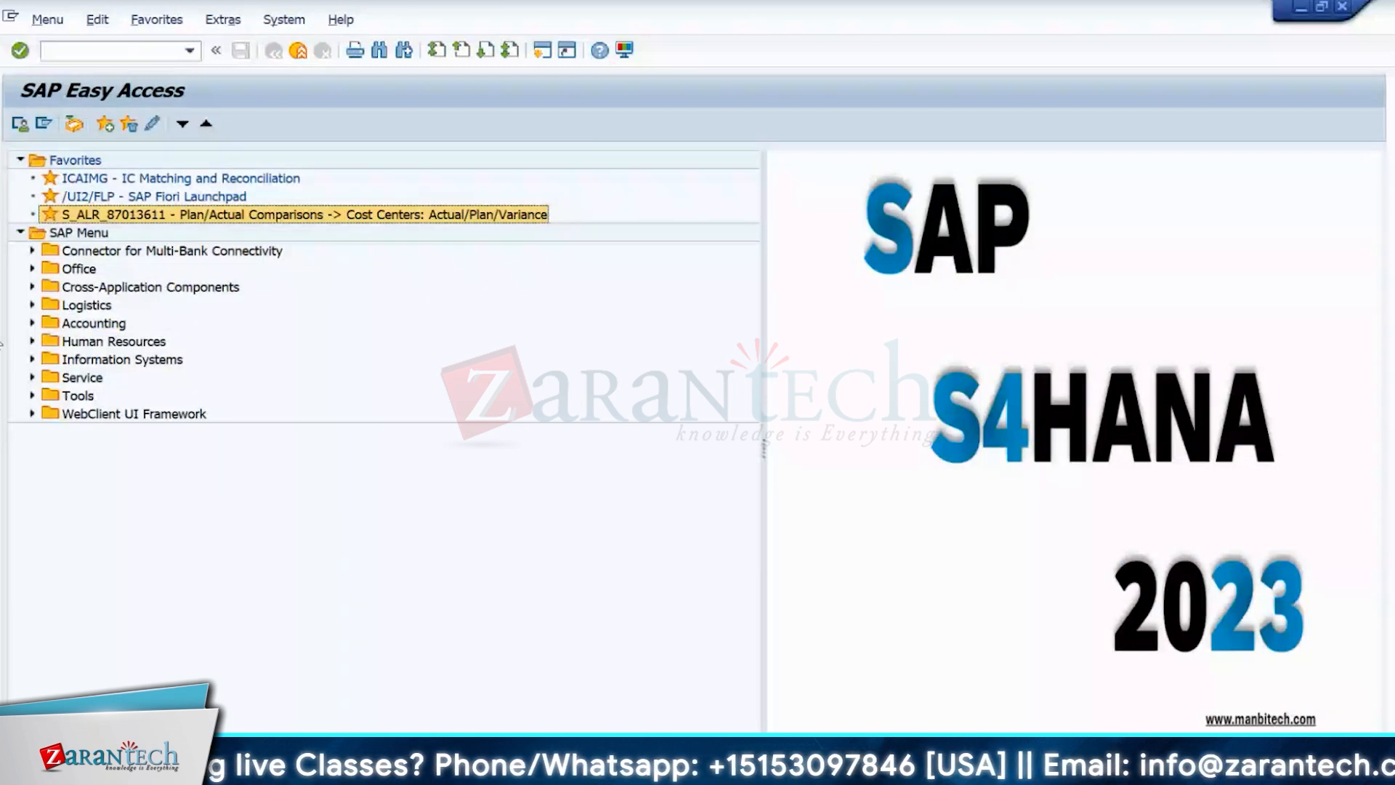
- Open KSU5 - Assessment from the cost center accounting period-end closing allocations
click(32, 323)
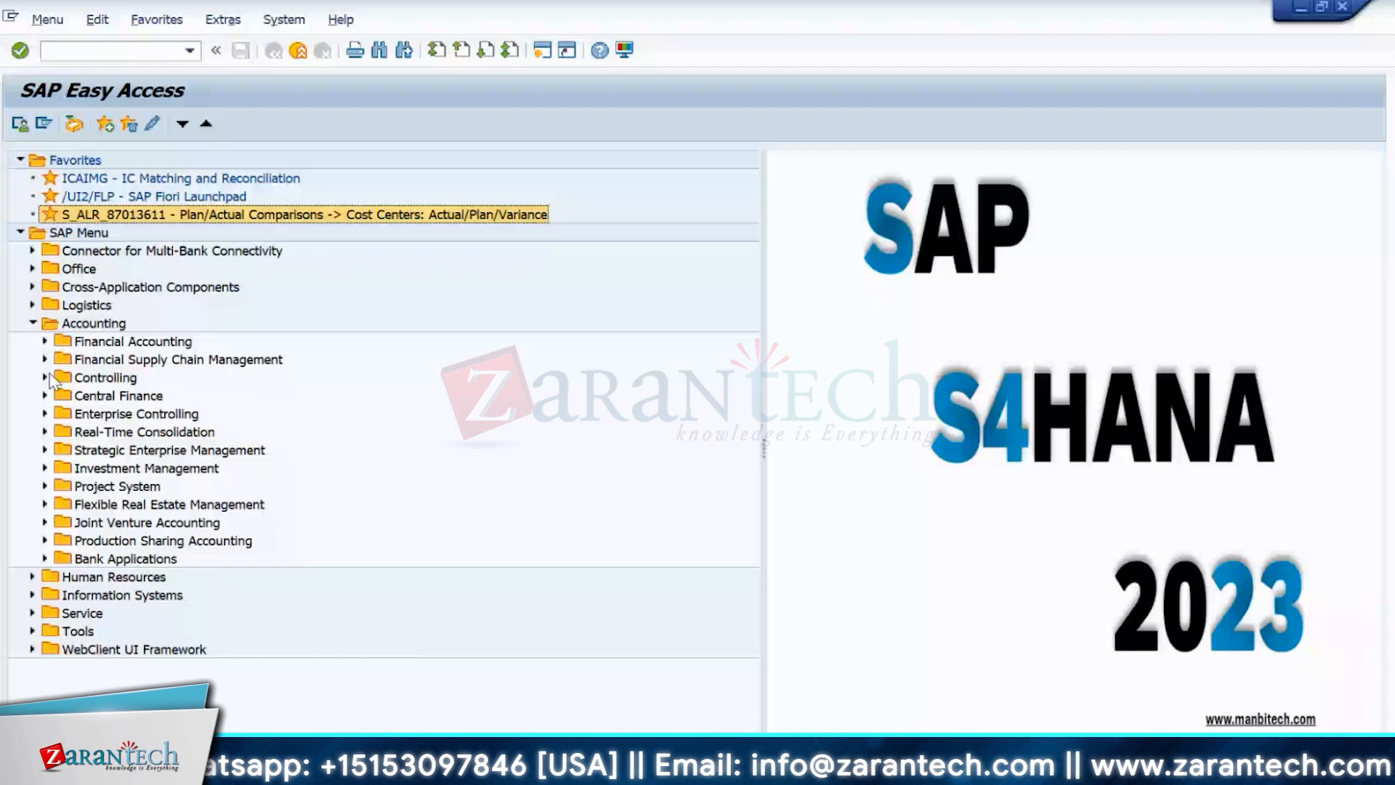
click(45, 377)
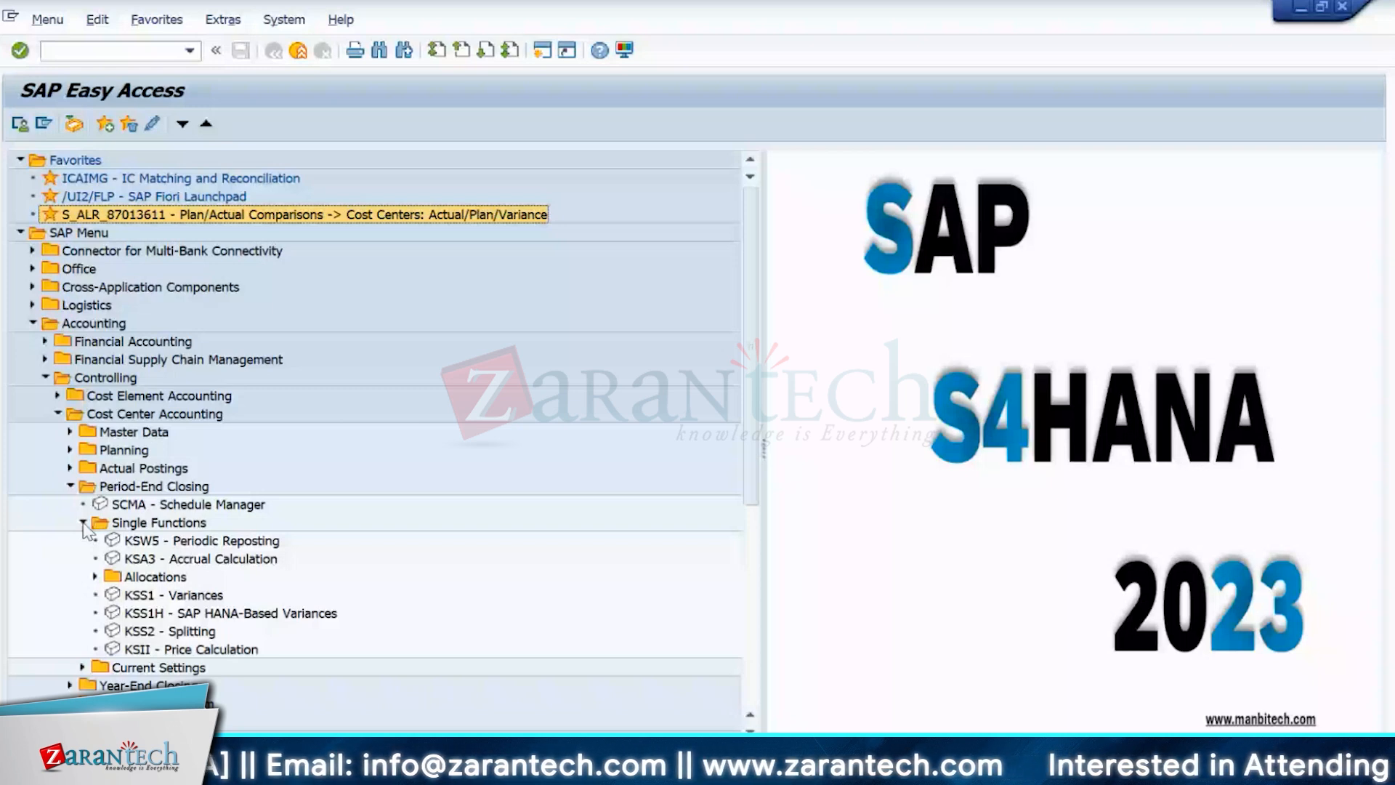
click(71, 469)
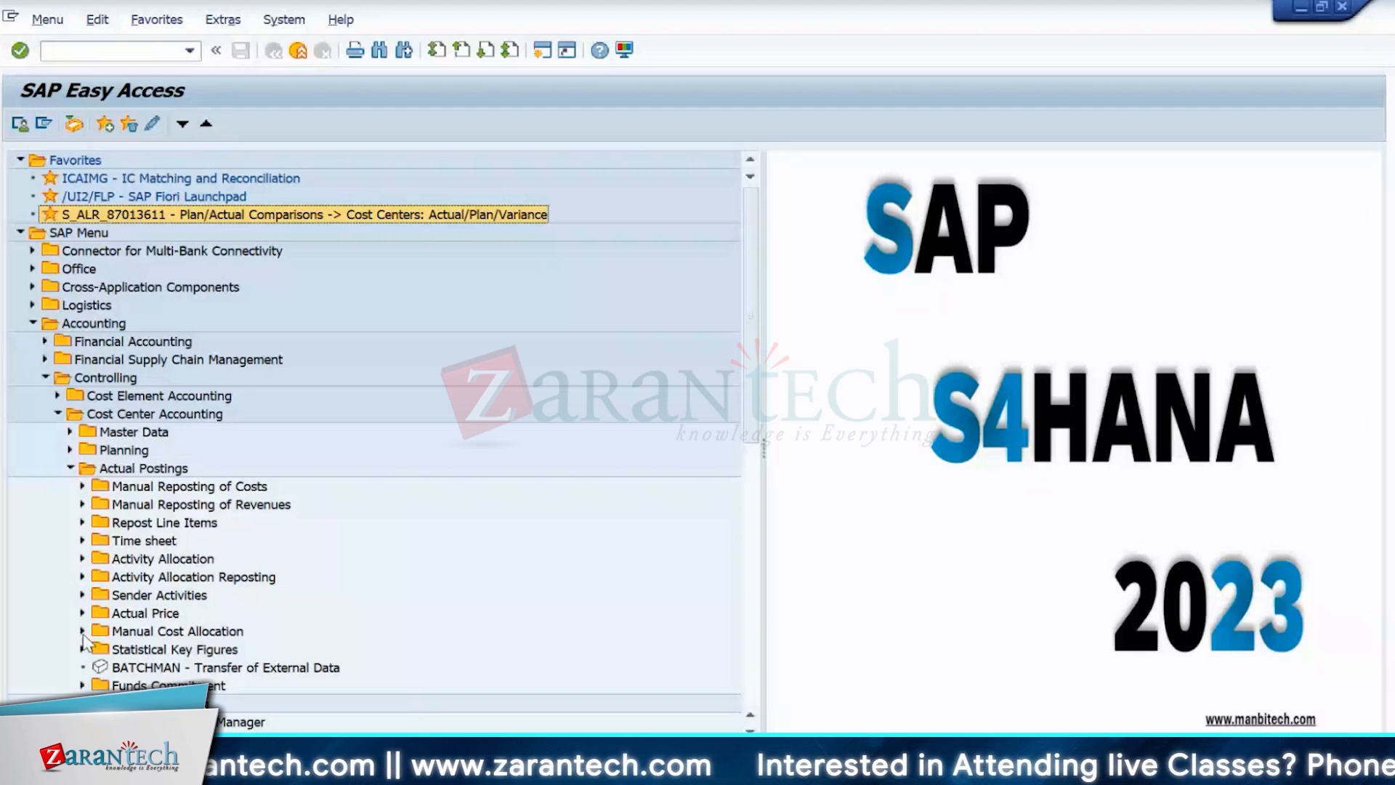
click(70, 468)
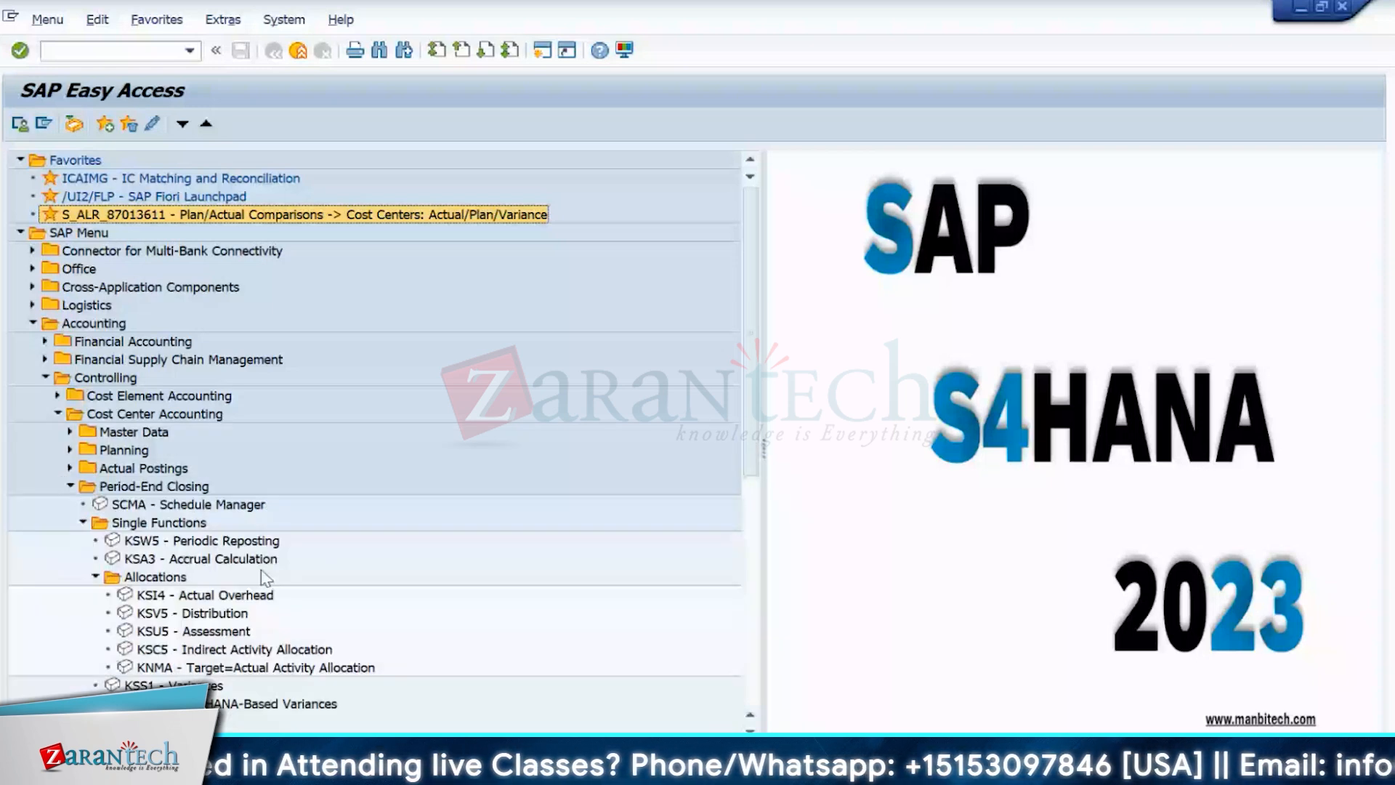
double_click(163, 605)
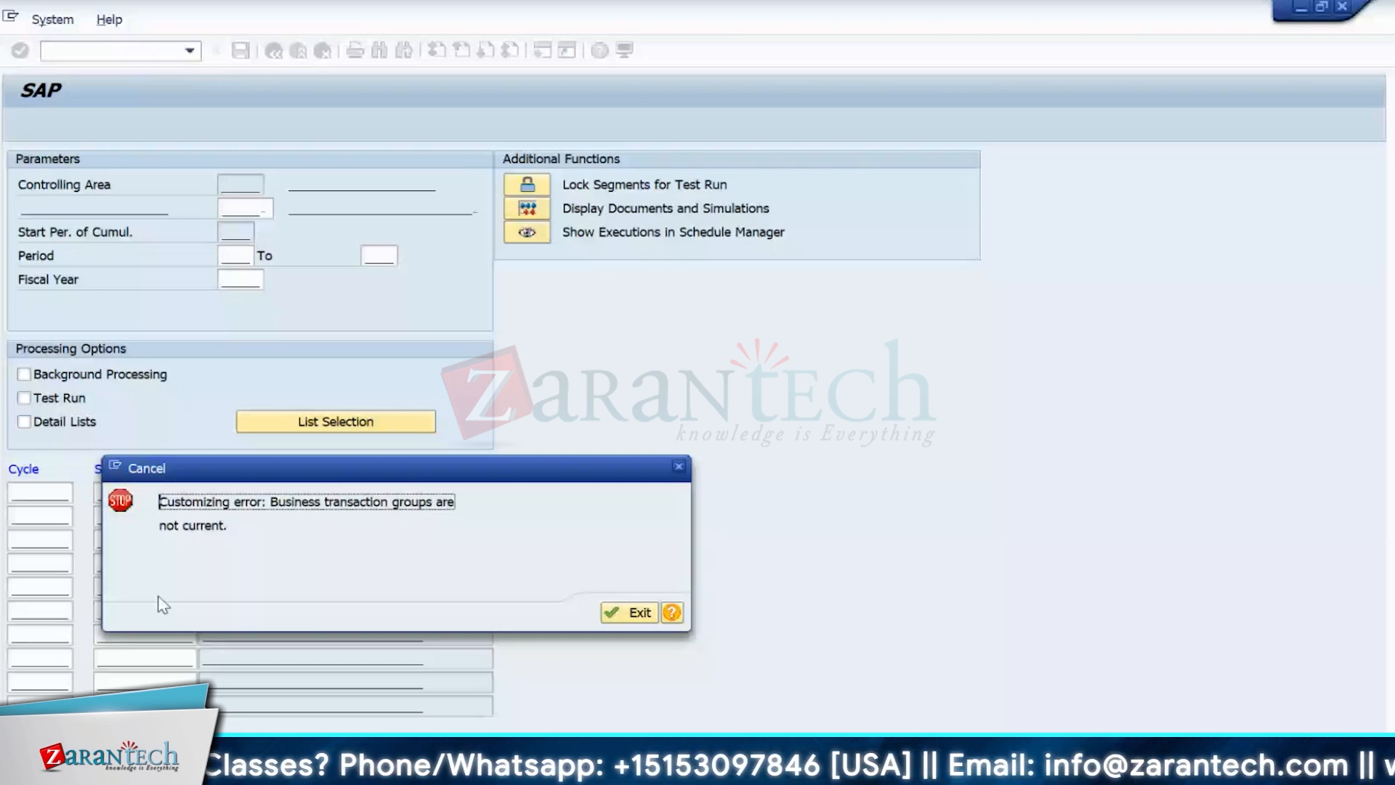
- Run correction report RK811XST for the current client from the error's help text and exit the failed transaction
click(672, 612)
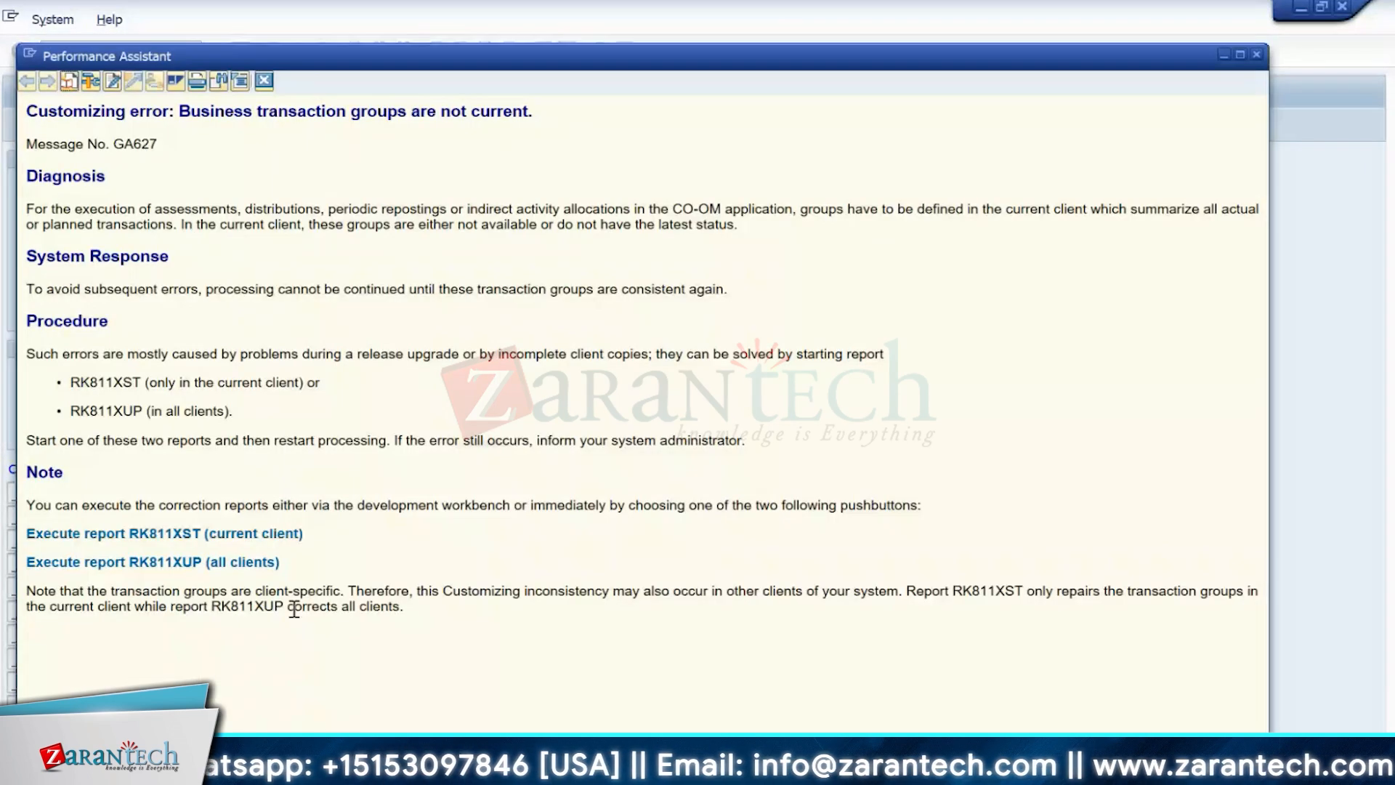
click(149, 535)
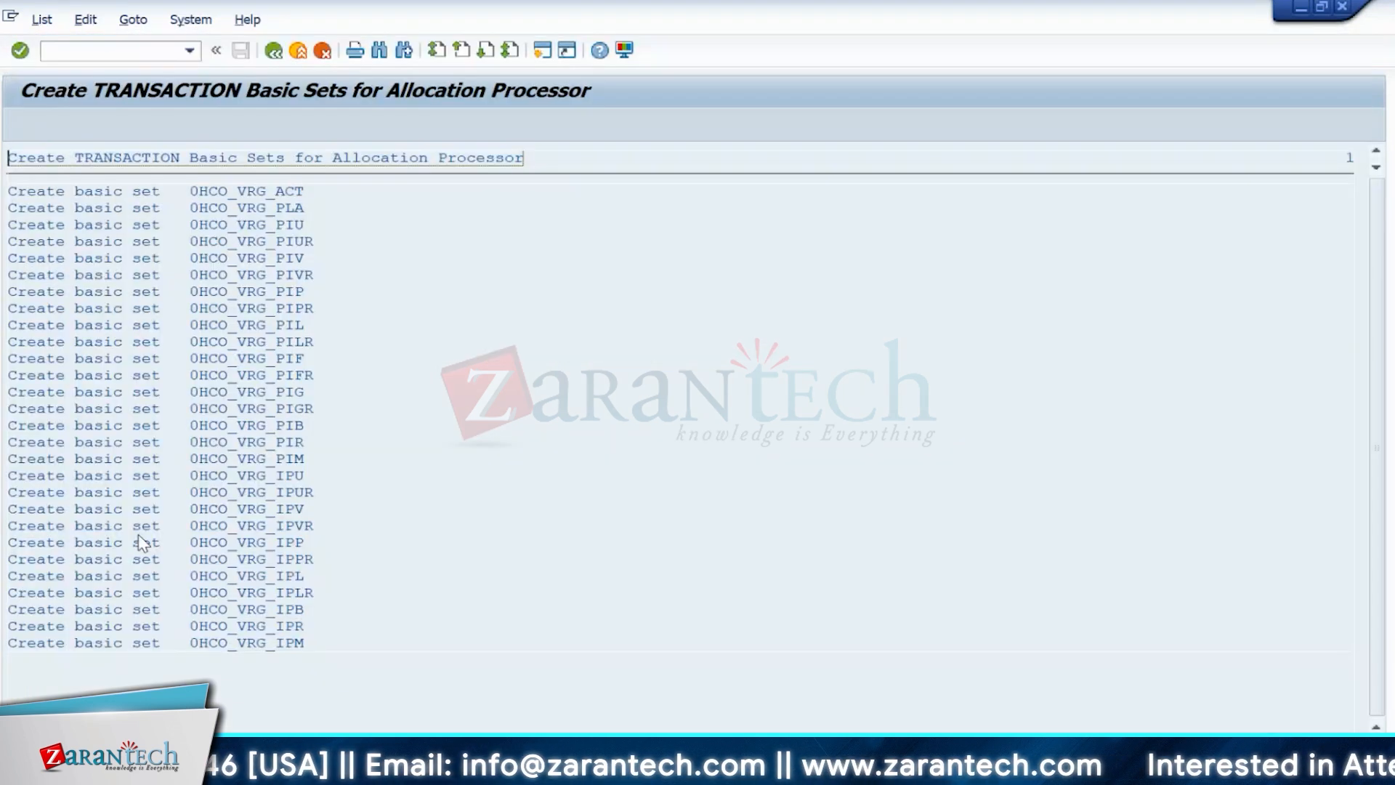
click(274, 51)
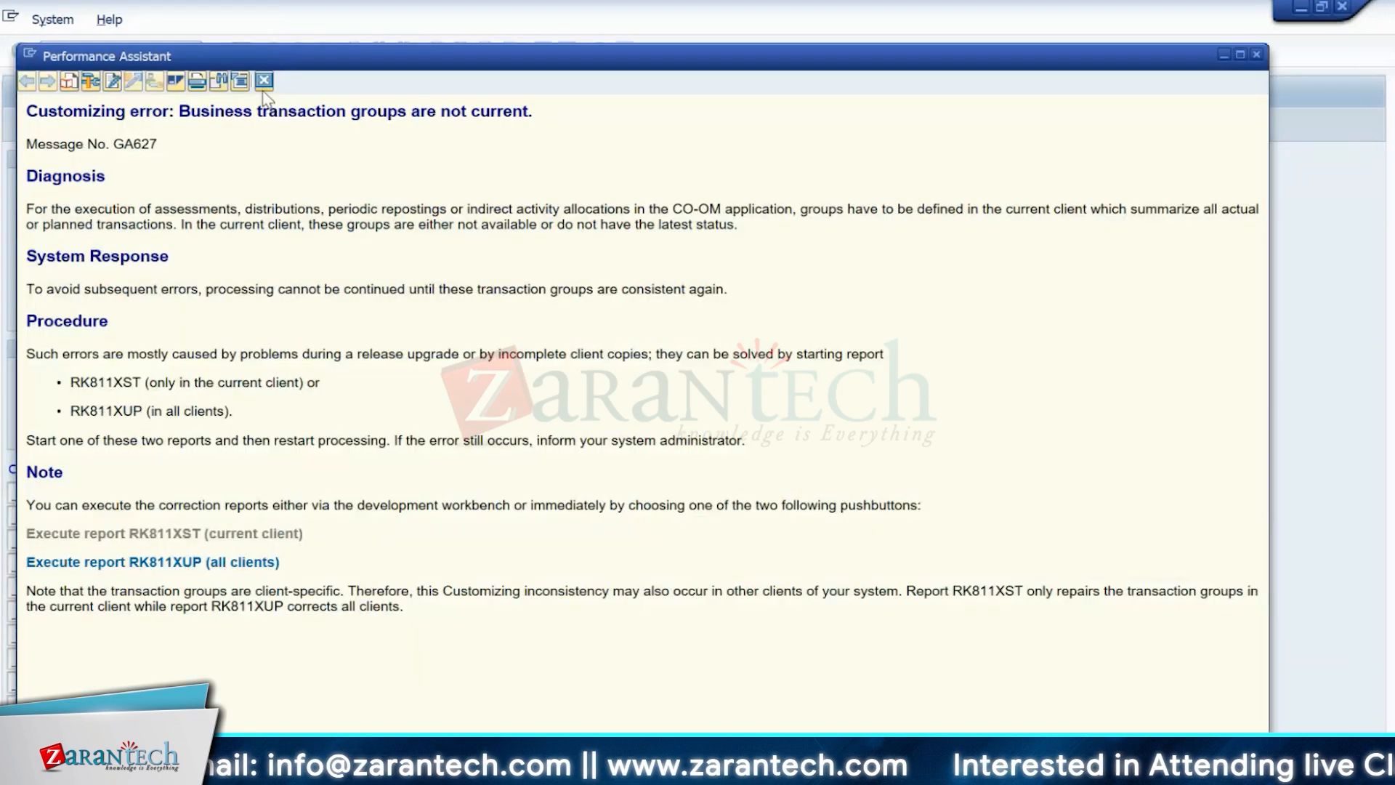
click(264, 80)
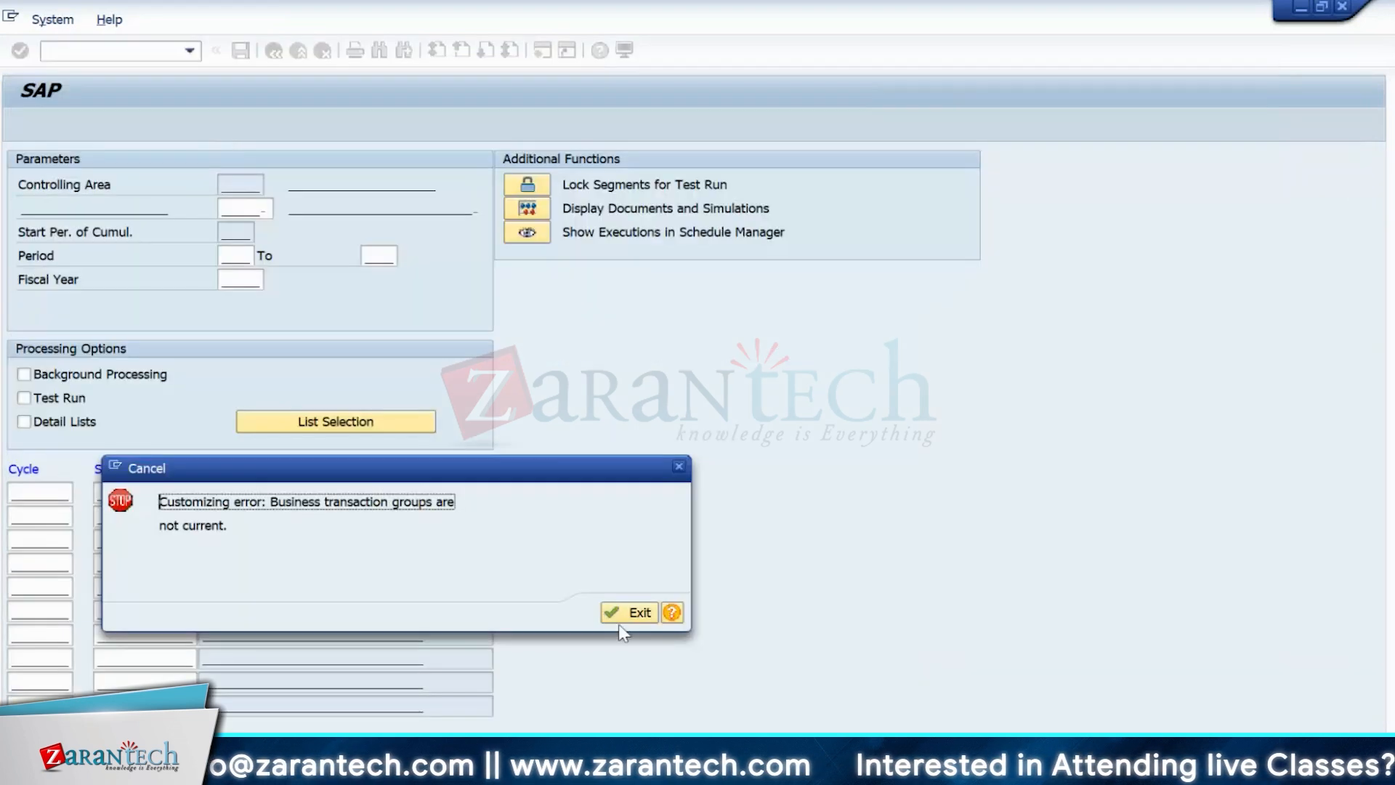
click(633, 614)
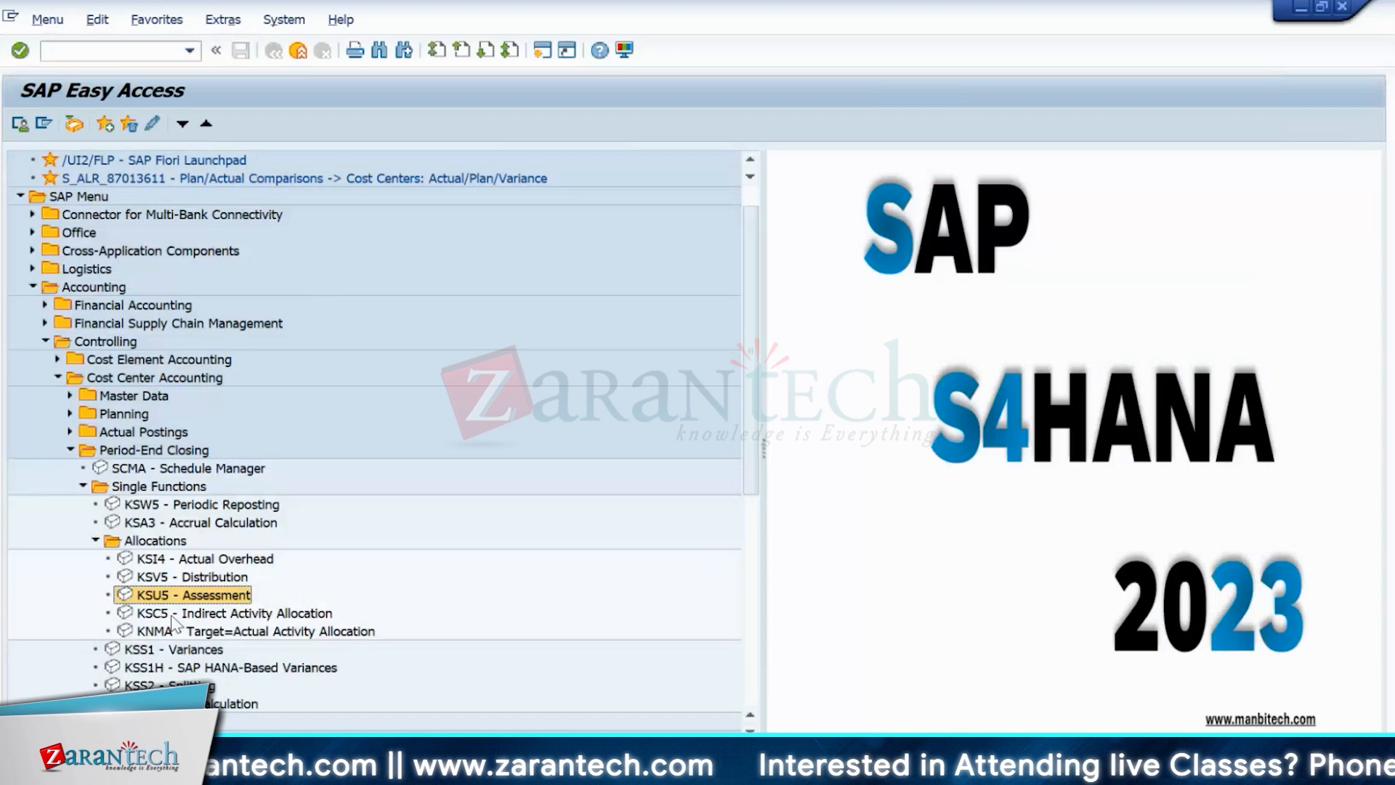
- Reopen KSU5 - Assessment and set the run to period 5 to 5 with cycle INFIN starting 01/01/2024
double_click(150, 599)
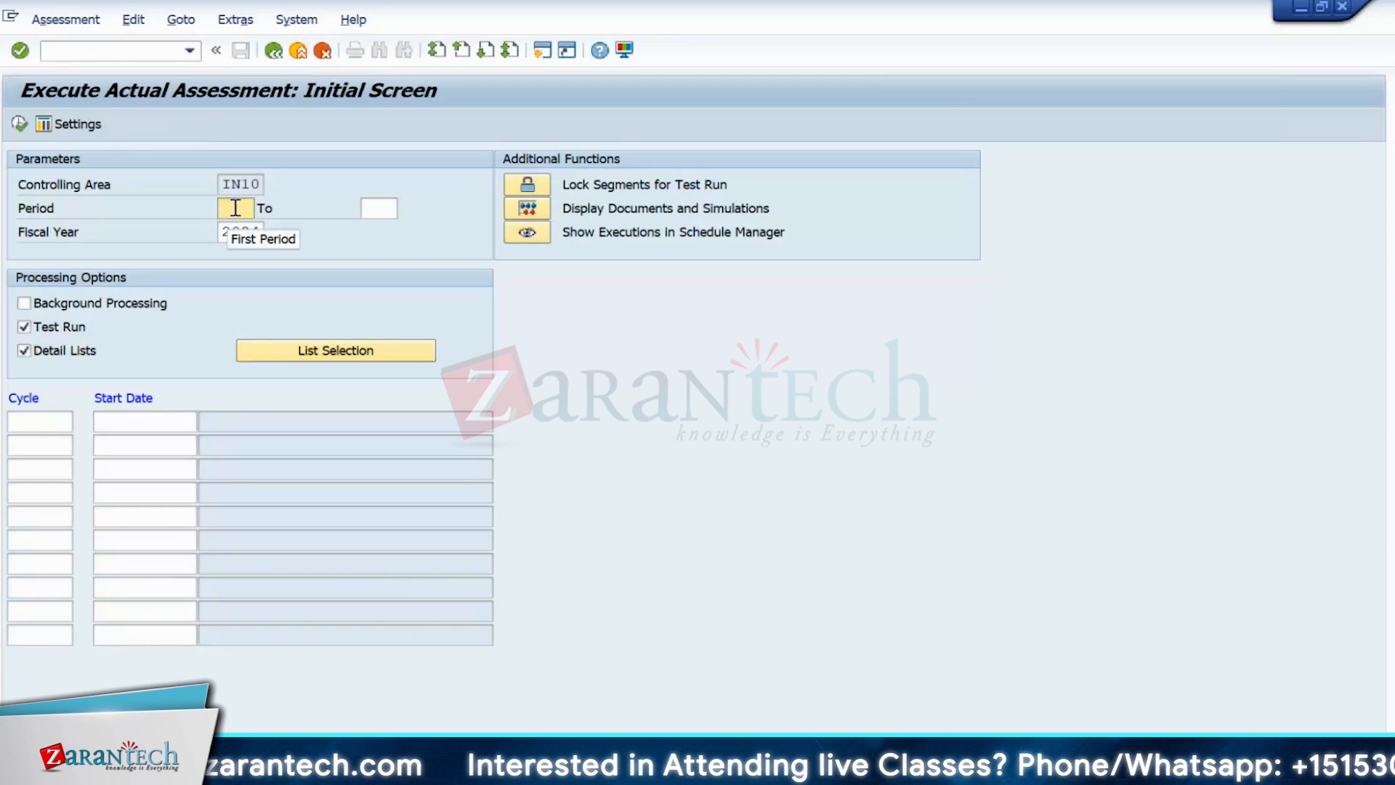
text(5)
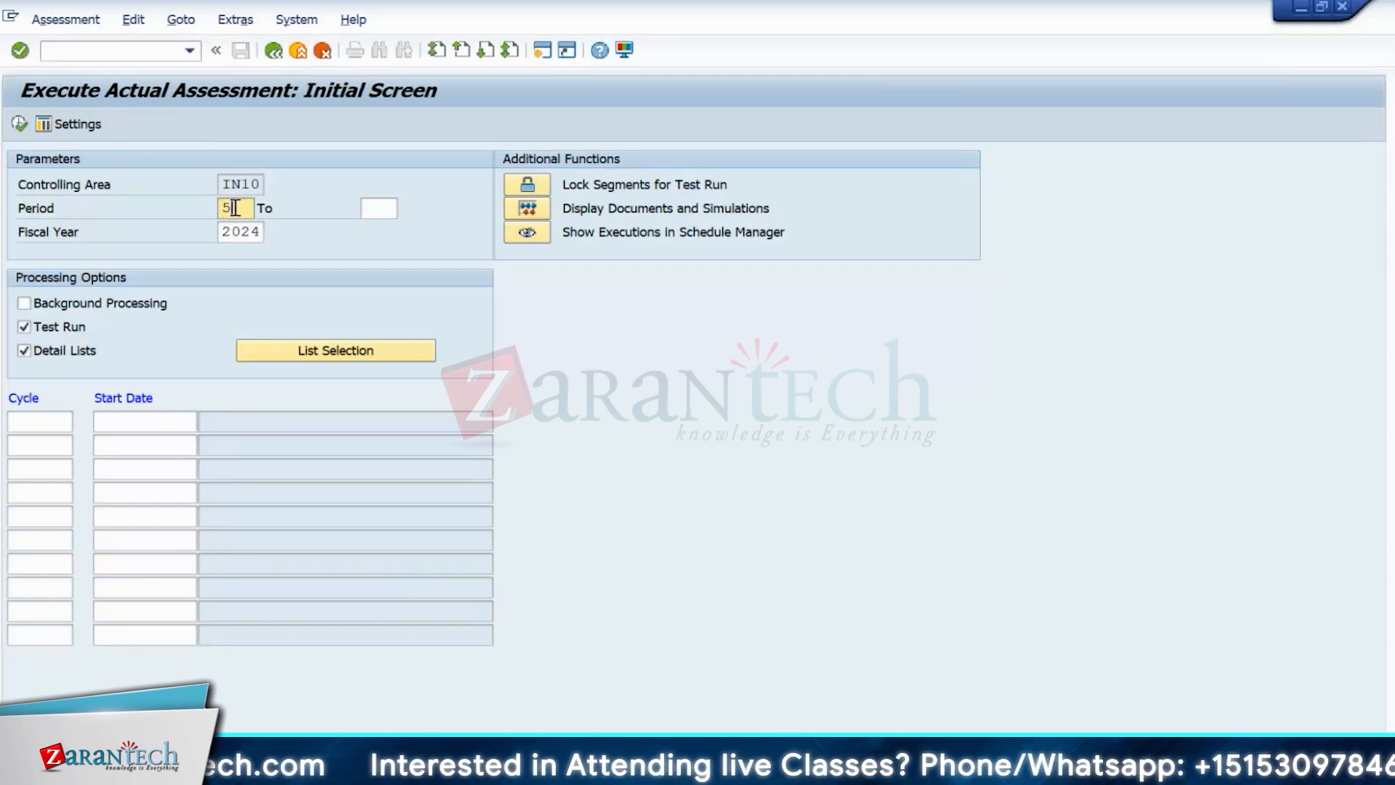
click(381, 211)
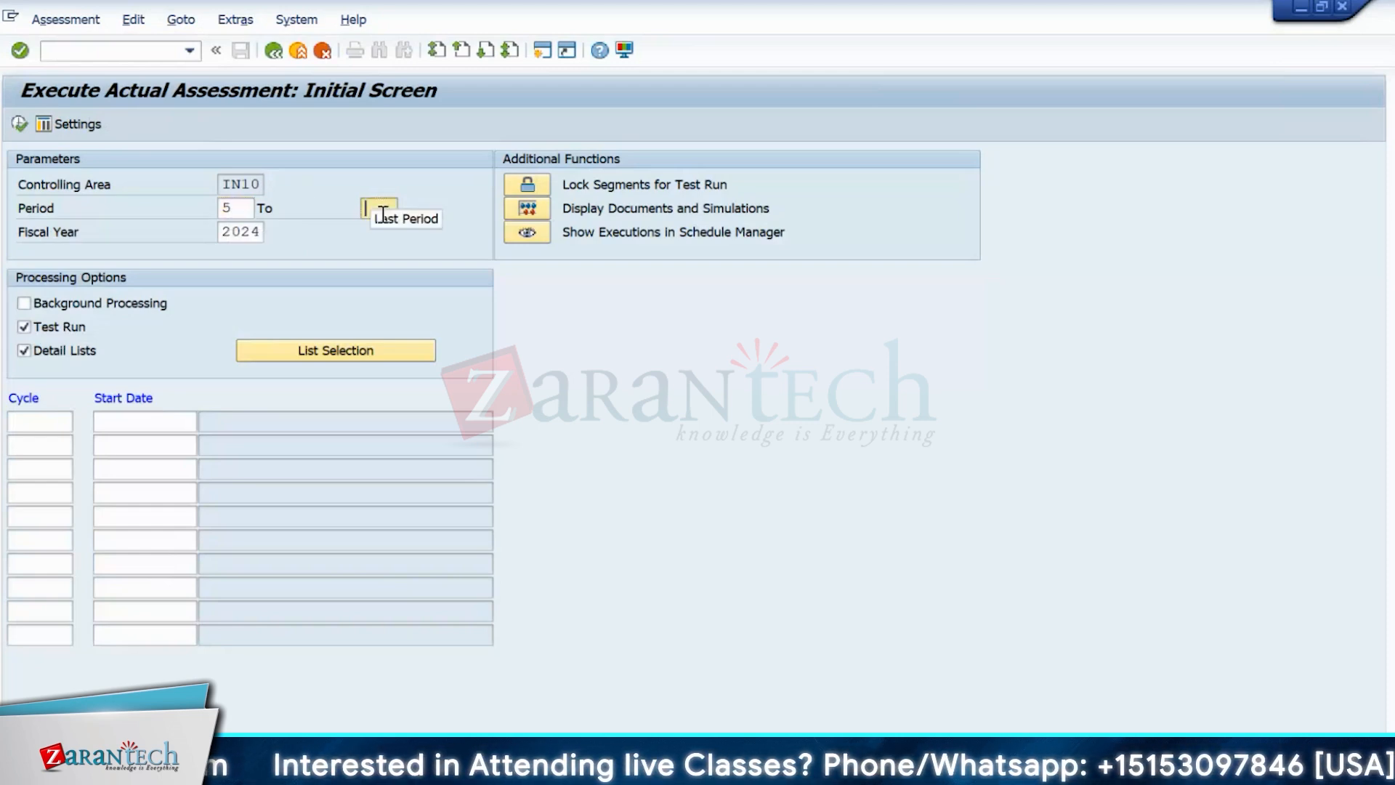
text(5)
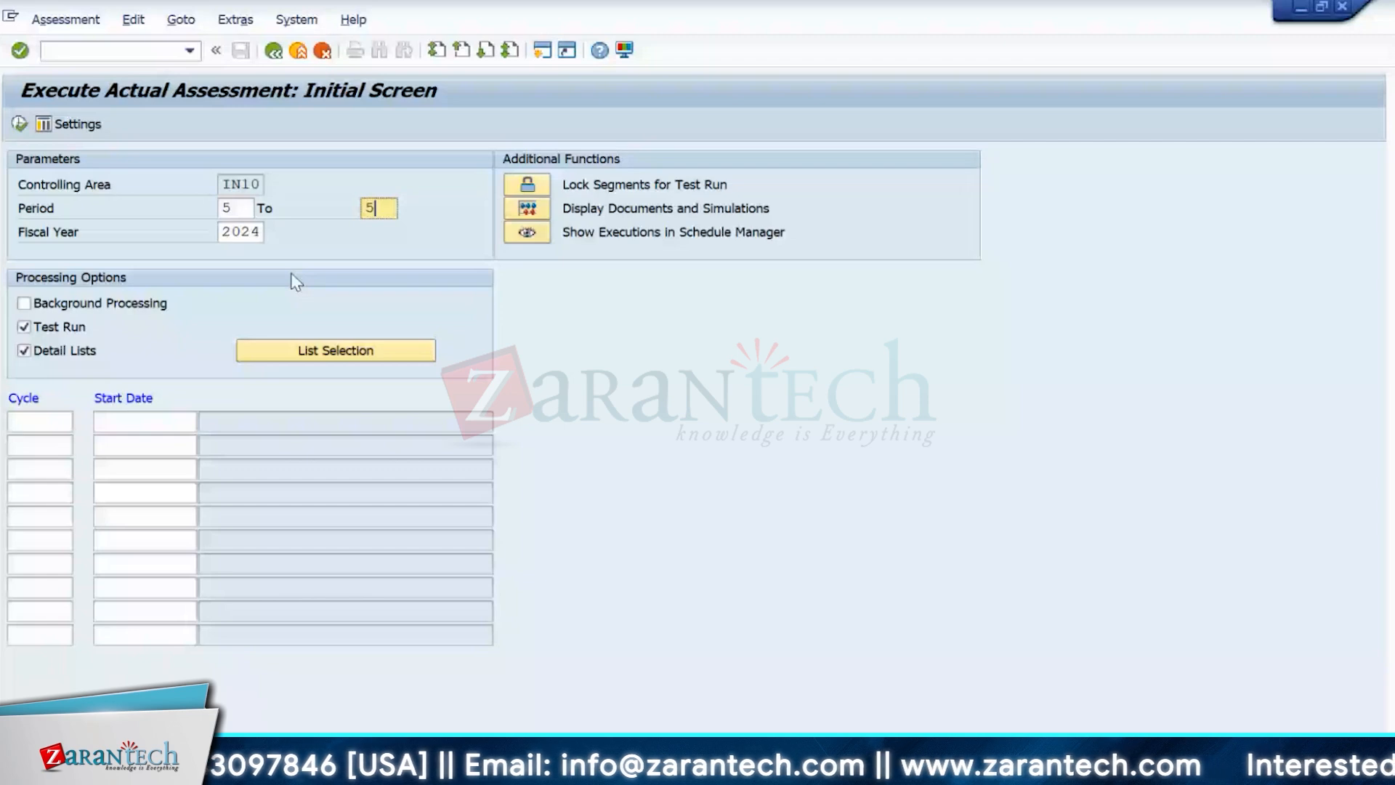
click(69, 423)
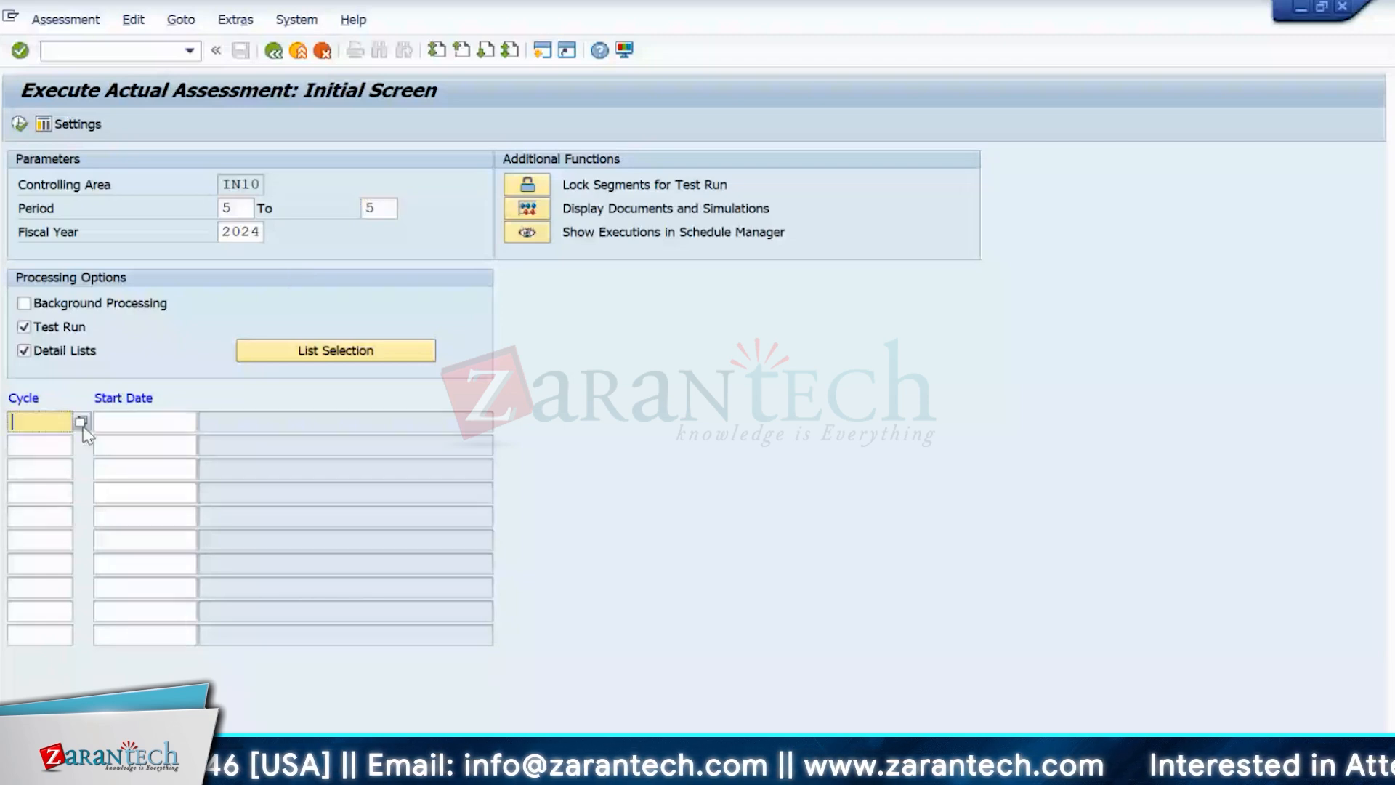
click(84, 427)
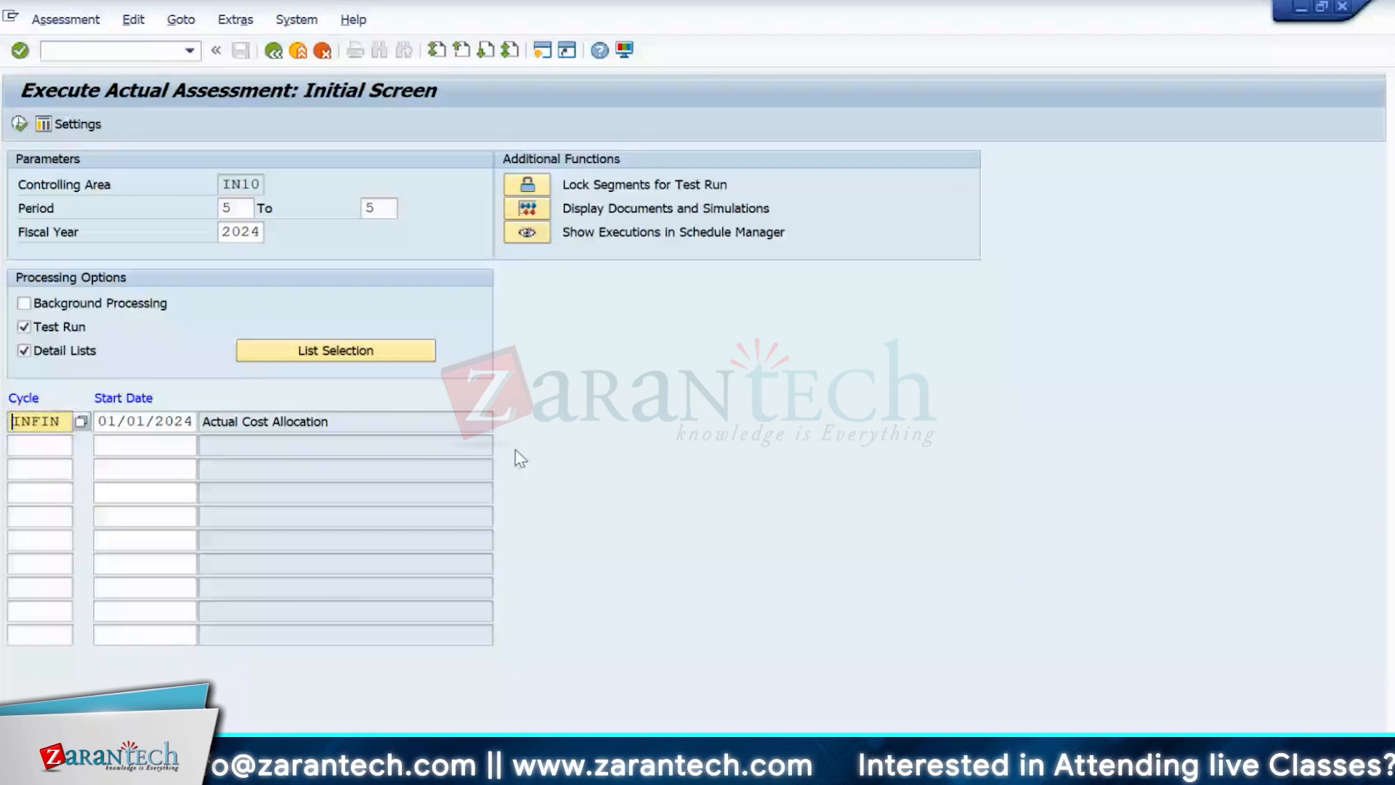
- Review the assessment run's settings, including layout and error procedure, and close them without changes
click(69, 128)
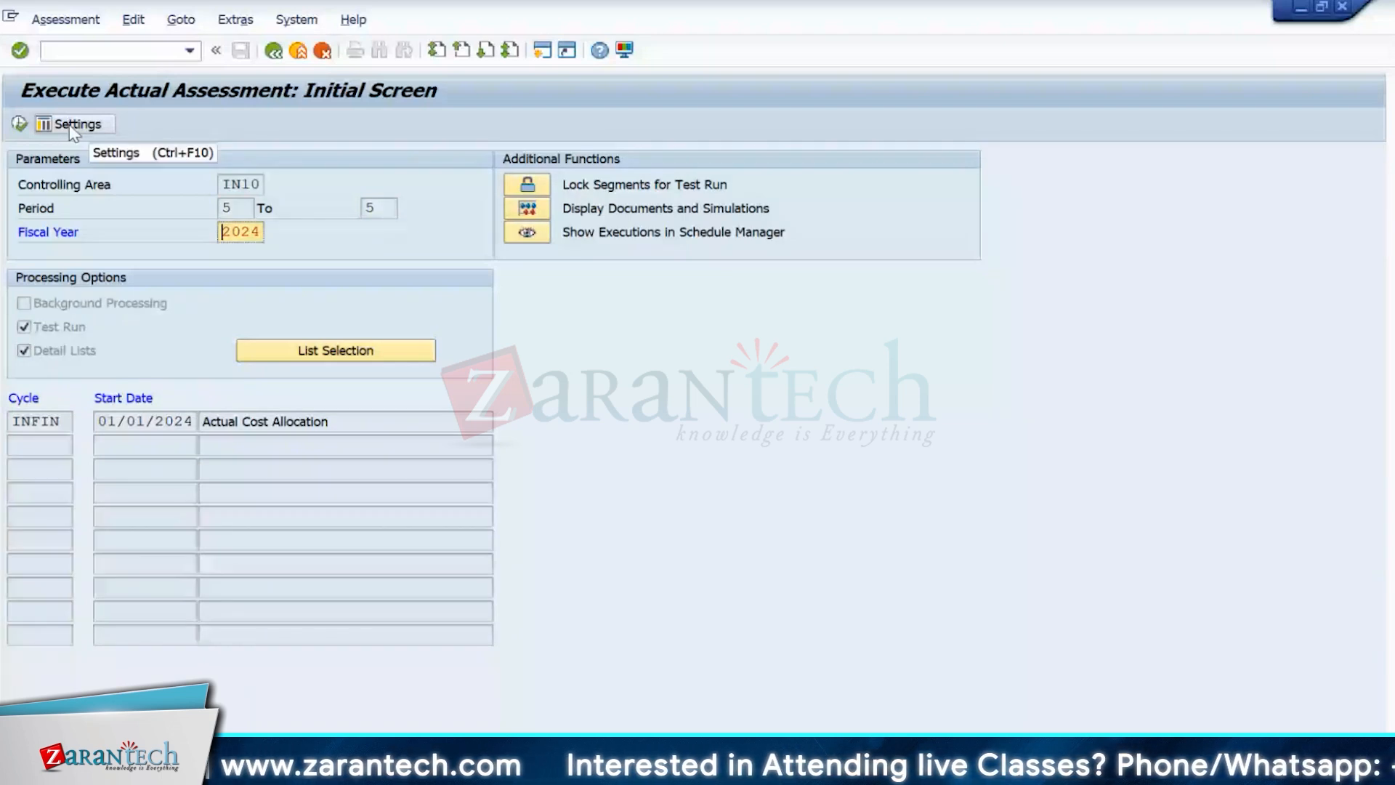
click(72, 127)
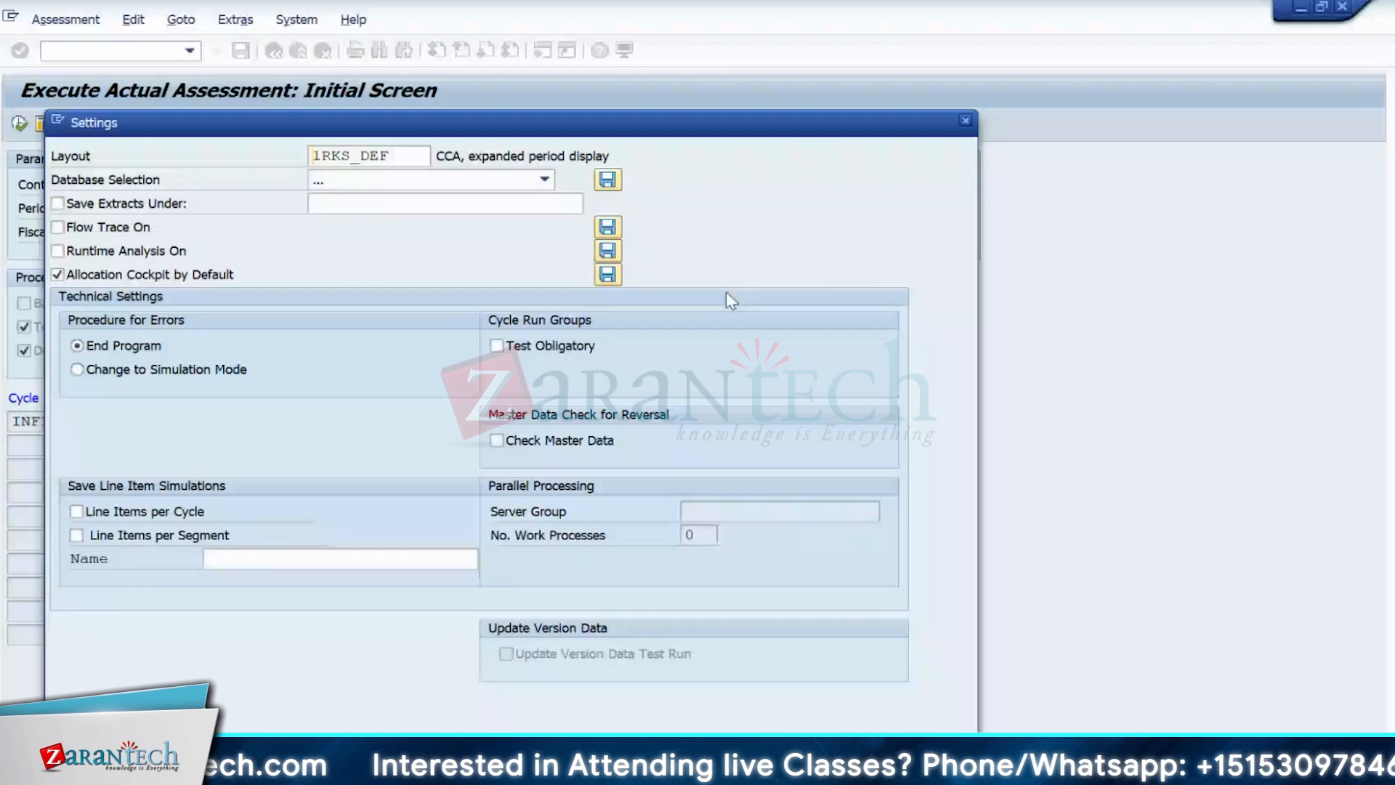
click(965, 121)
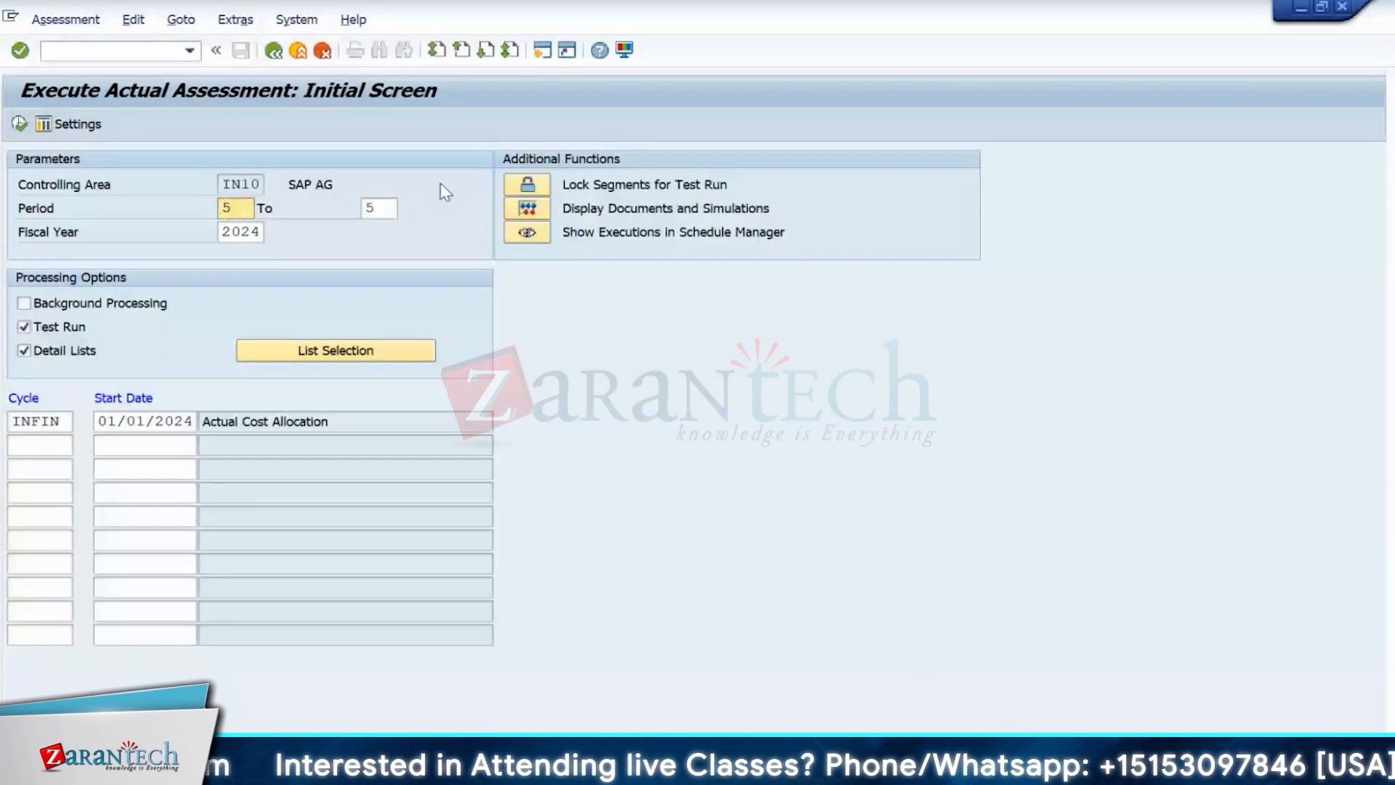
- Add Journal to the list selection for the assessment run, save that selection and confirm it
click(336, 350)
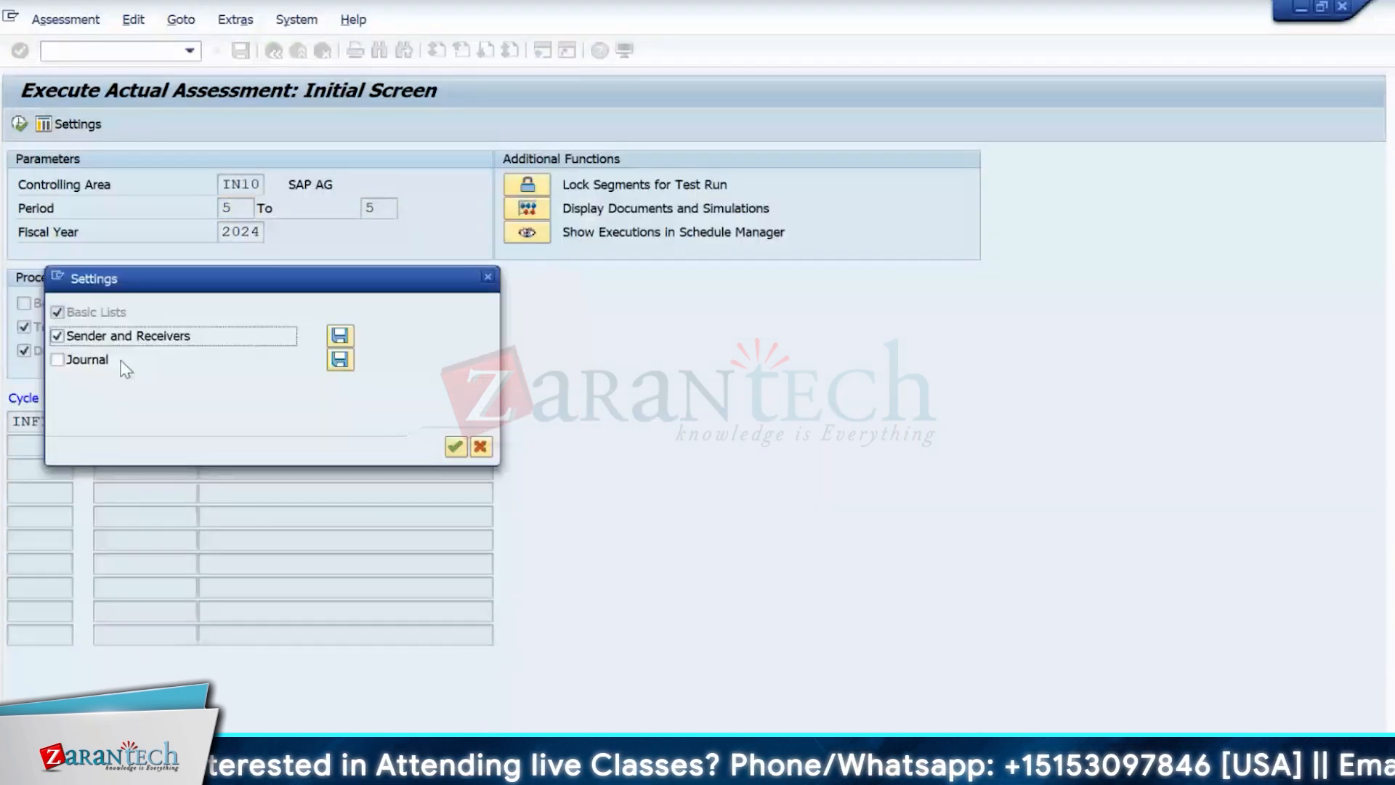
click(86, 359)
click(340, 359)
key(Return)
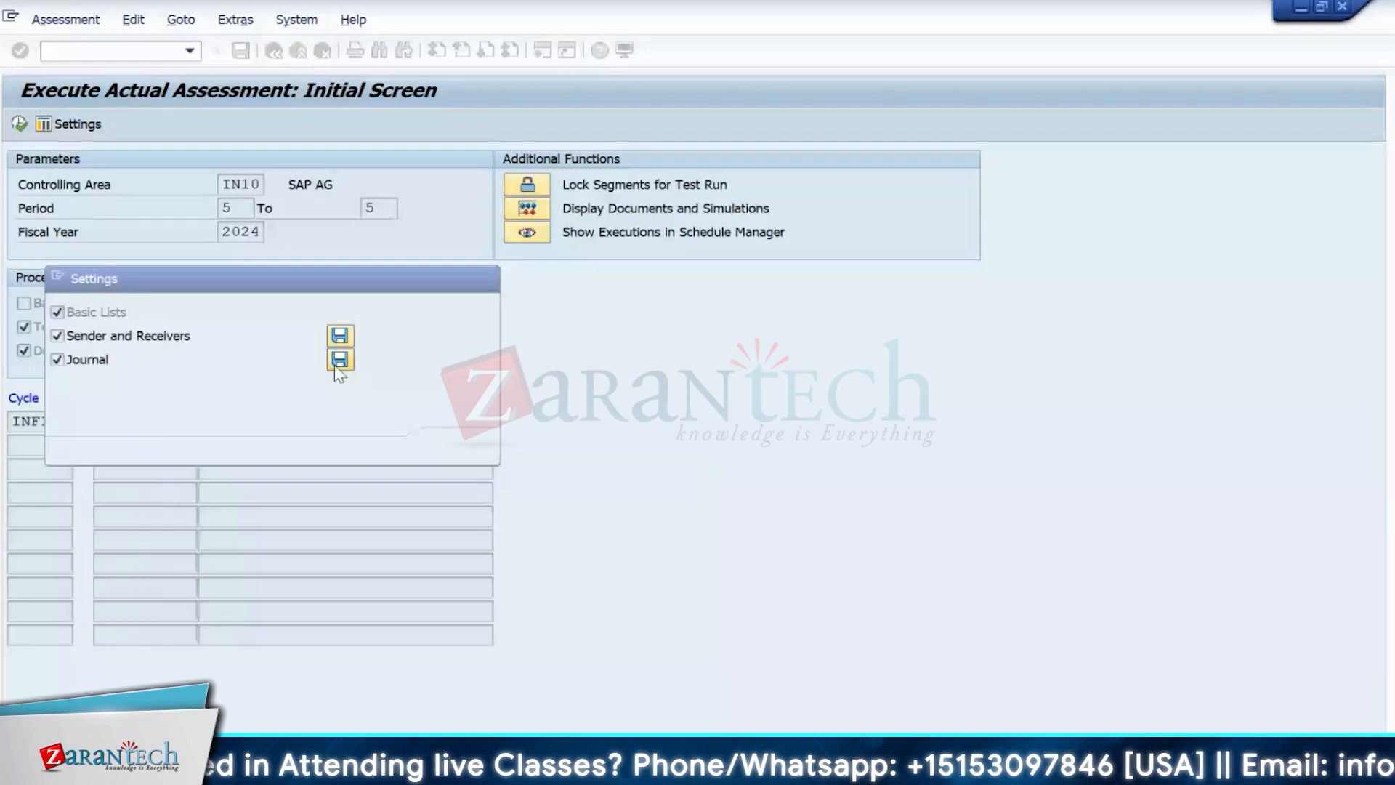
- Confirm the list selection and execute the assessment of cycle INFIN for period 5 of 2024 as a test run
click(644, 585)
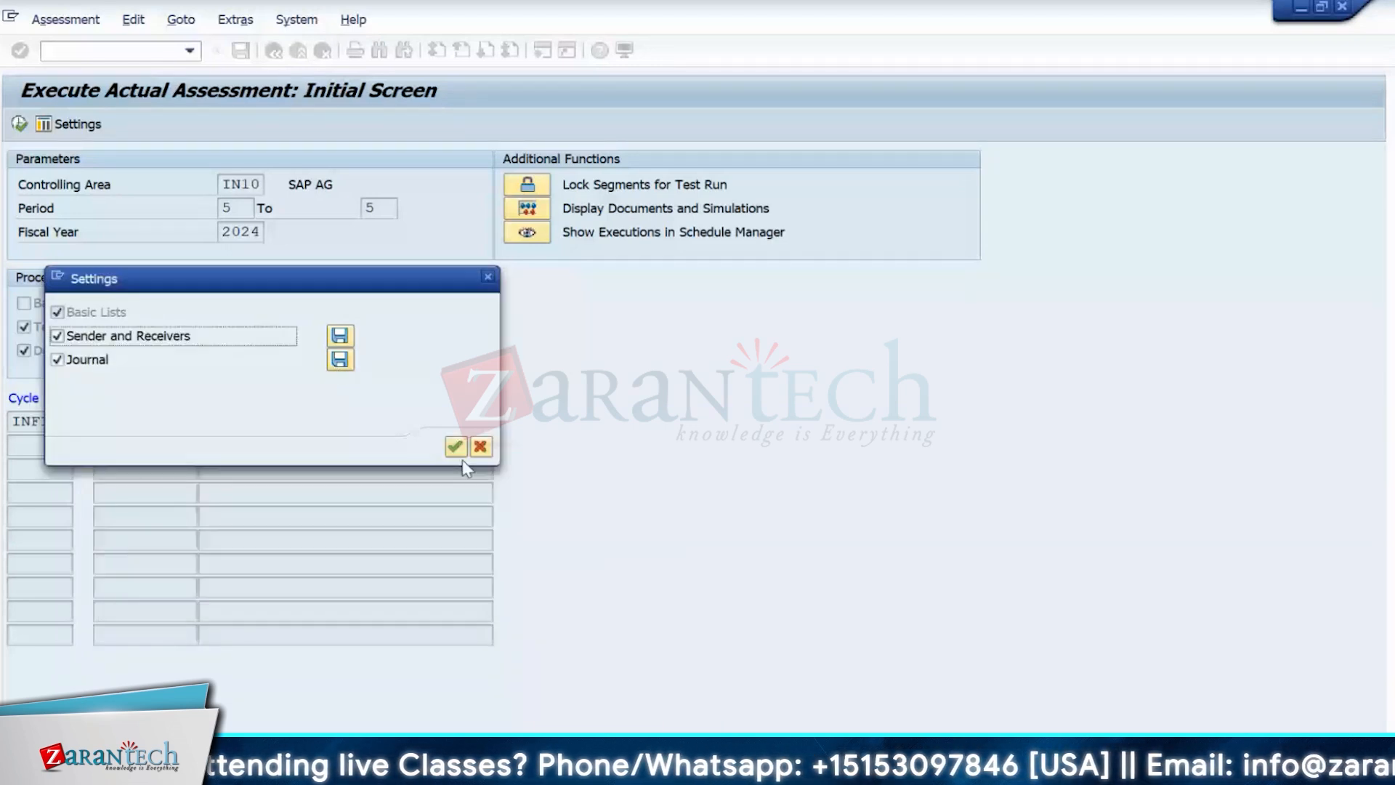
click(455, 446)
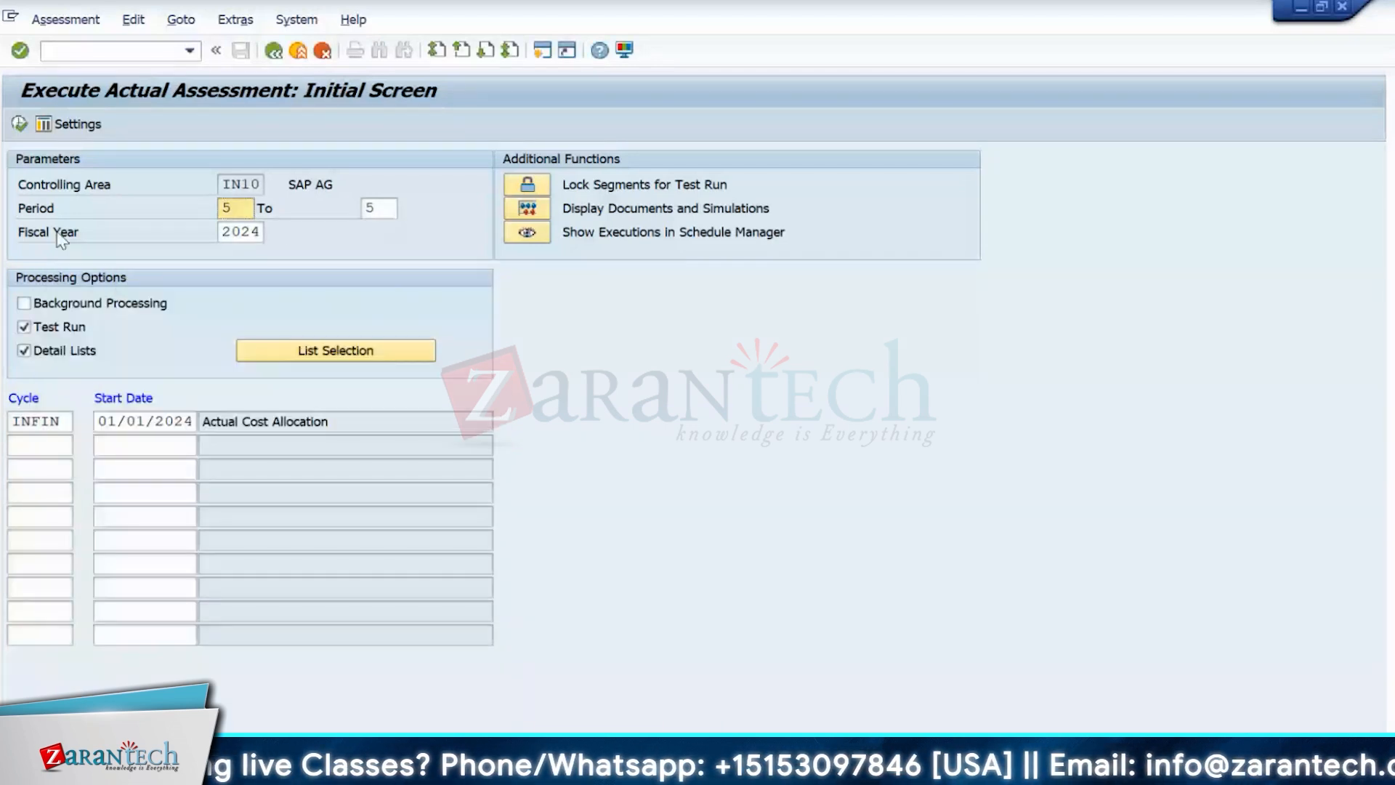
click(57, 234)
click(216, 360)
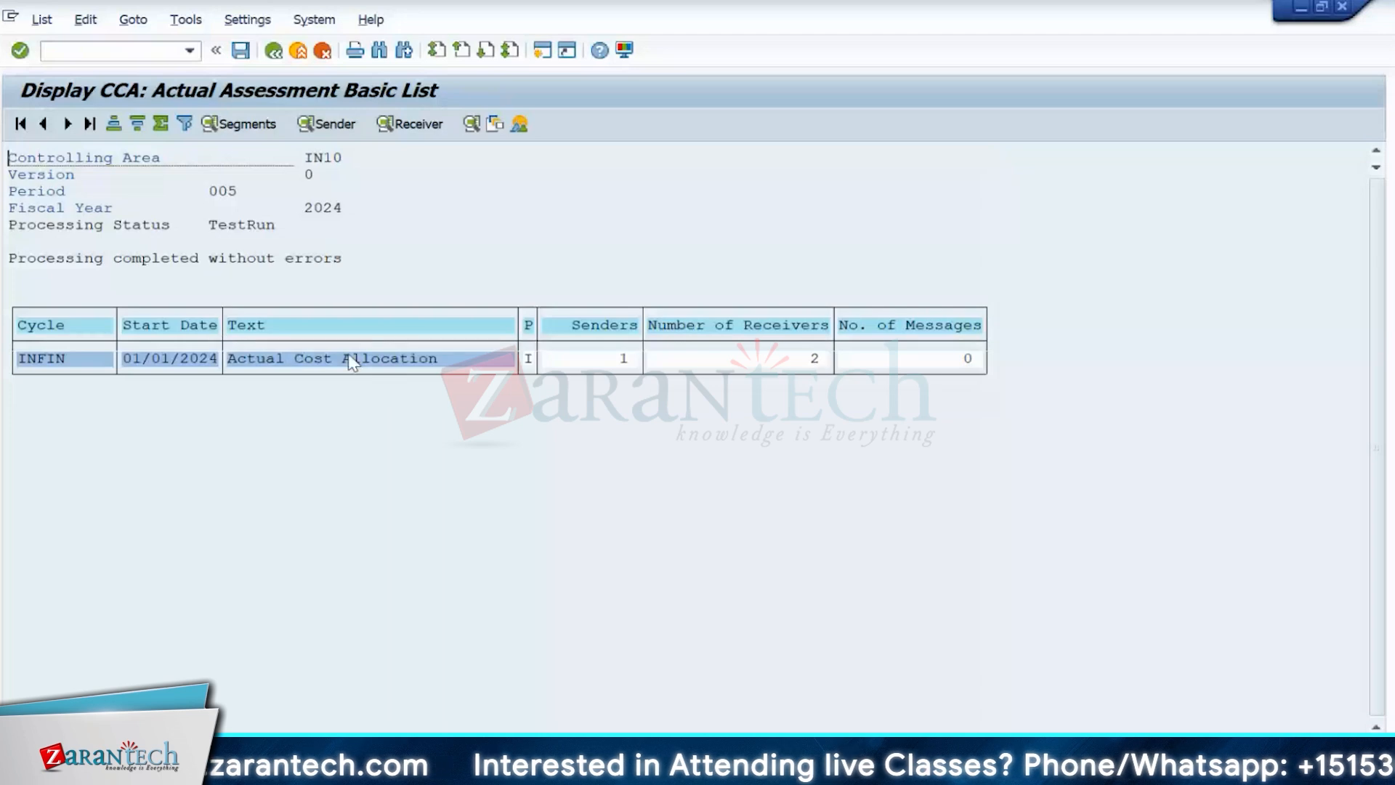
- Review the test run's sender list and receiver list, checking cost centers, cost elements and tracing factors
click(327, 124)
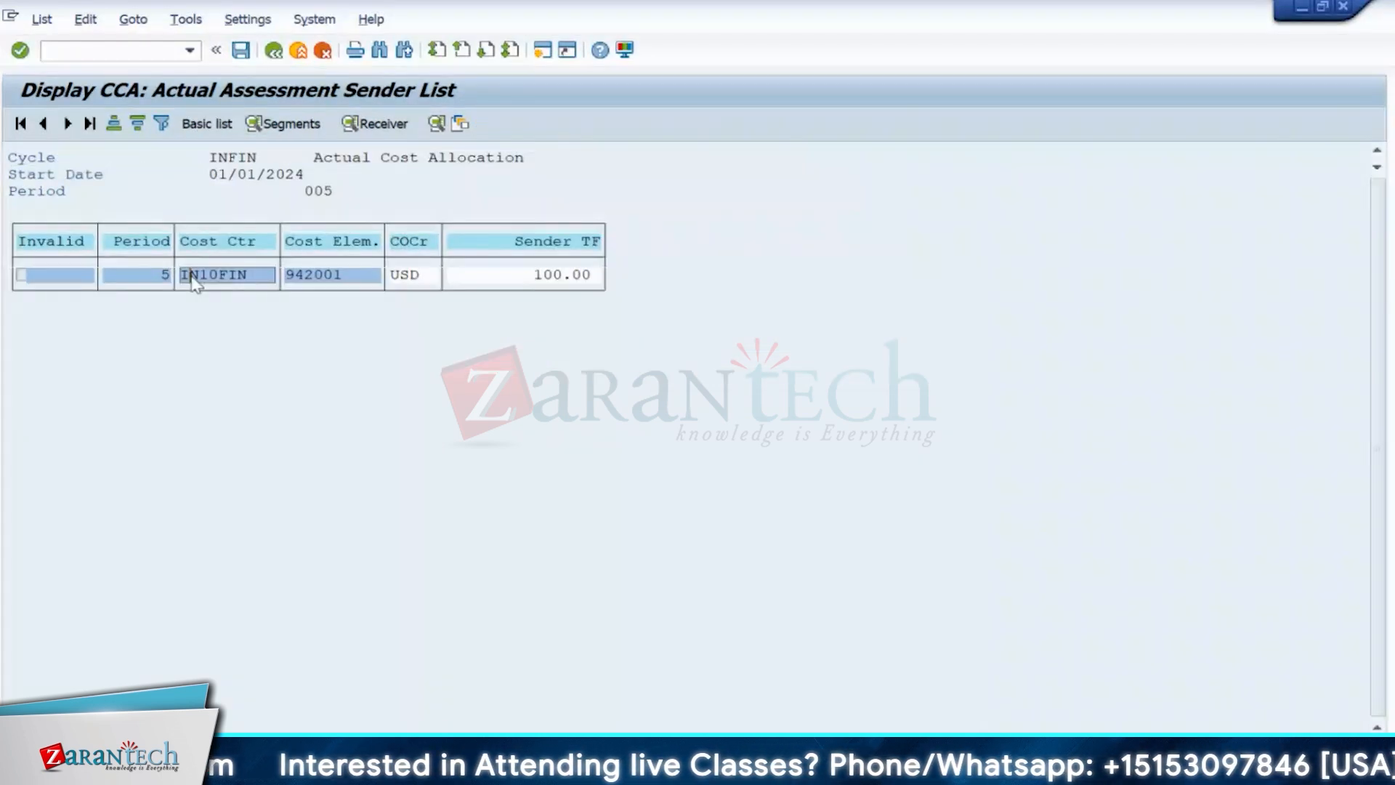
click(239, 281)
click(329, 277)
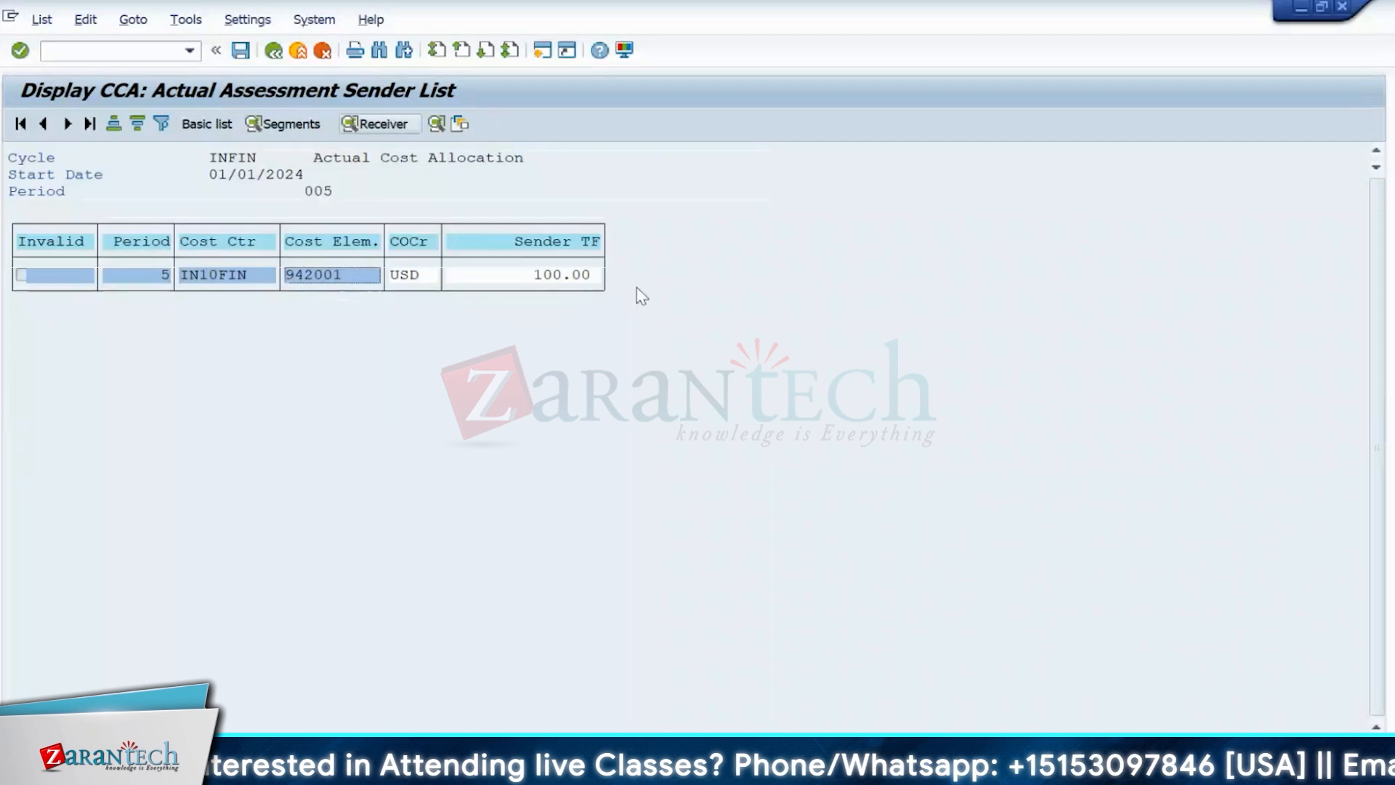
click(378, 123)
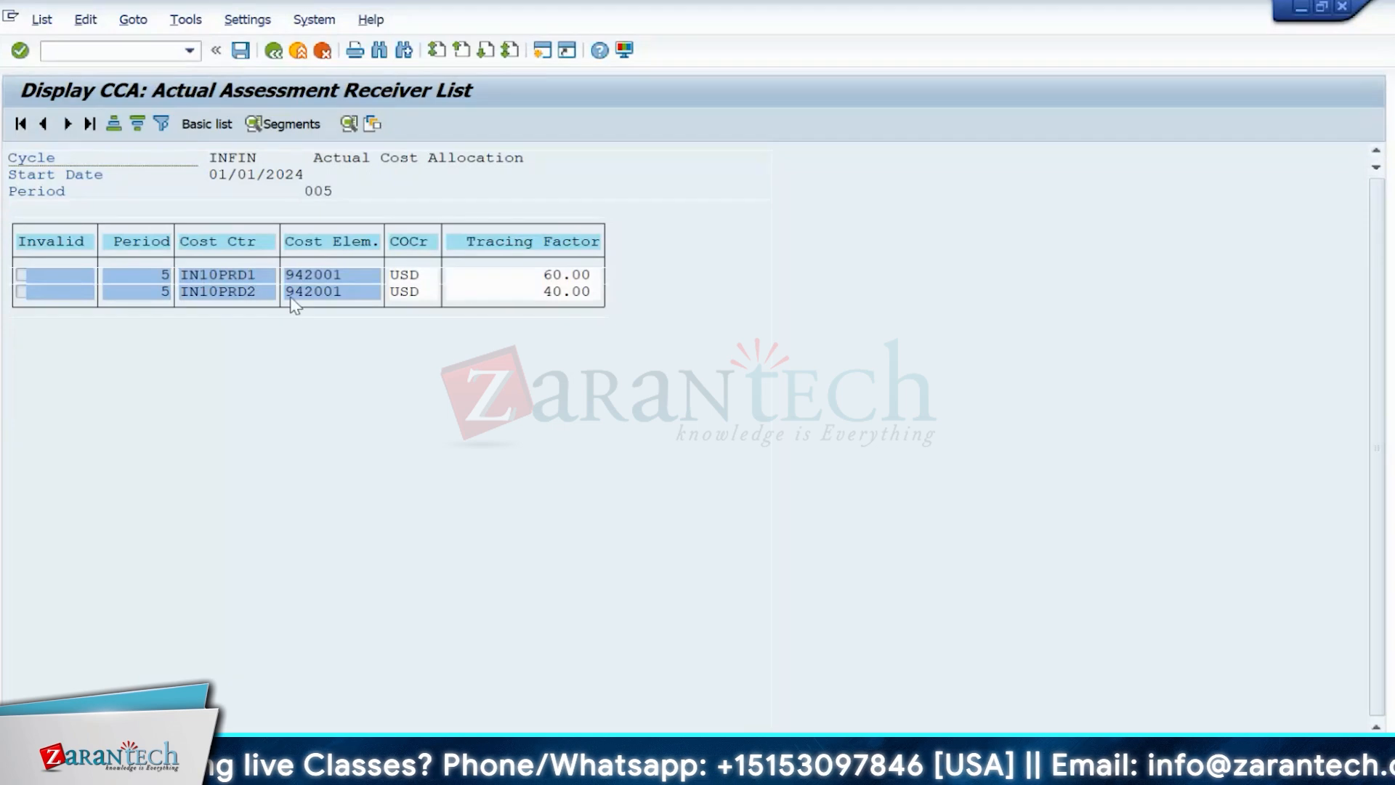
click(530, 278)
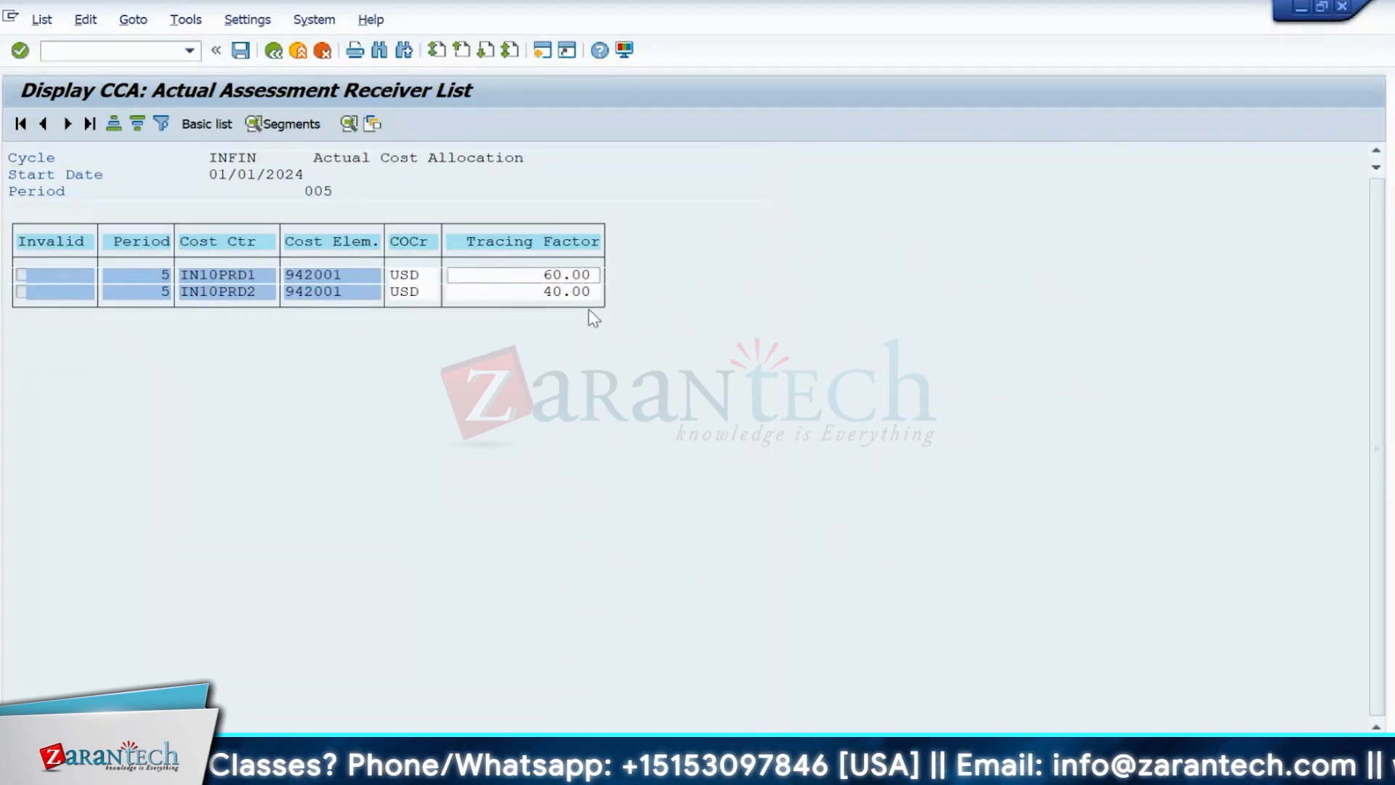
- Return to the initial screen, switch off Test Run and execute the actual assessment of cycle INFIN
click(274, 52)
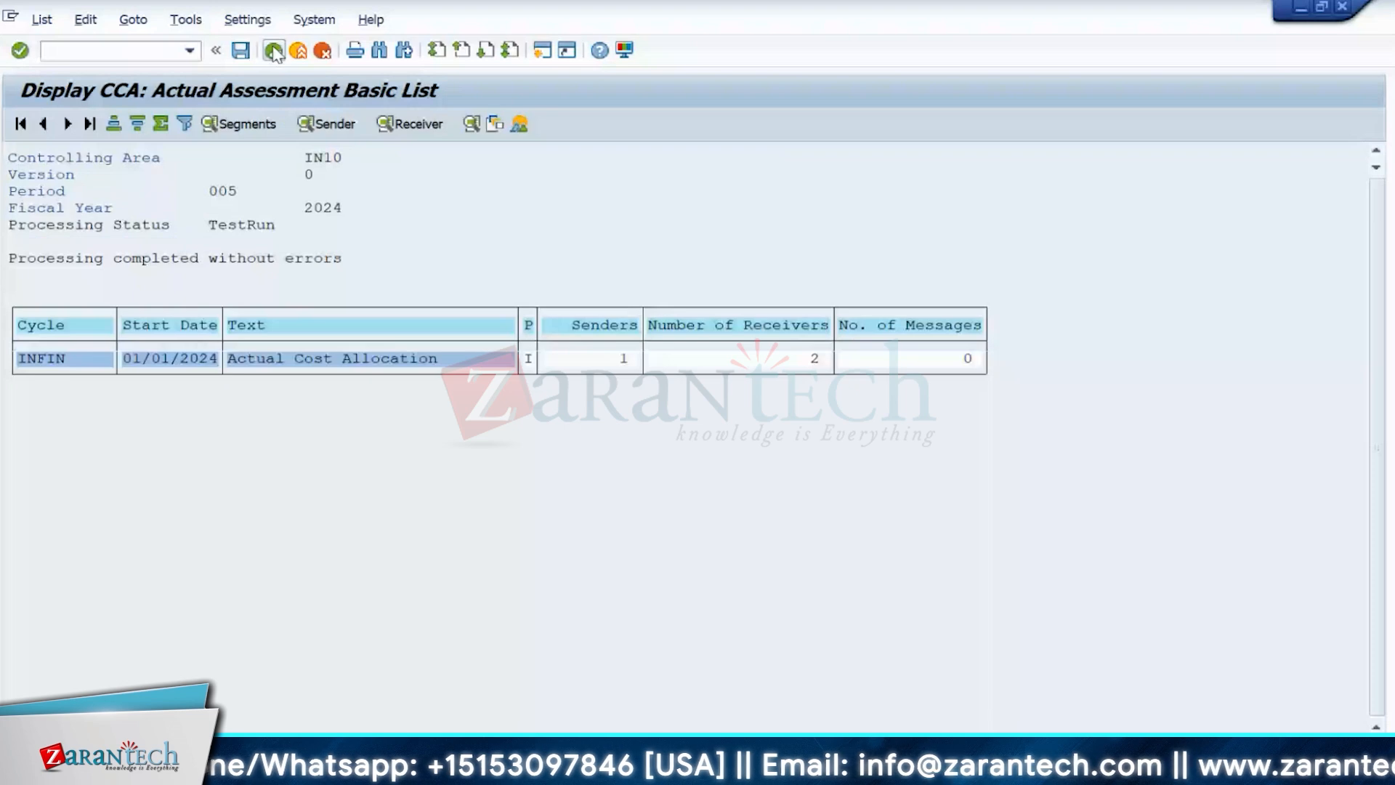
click(274, 52)
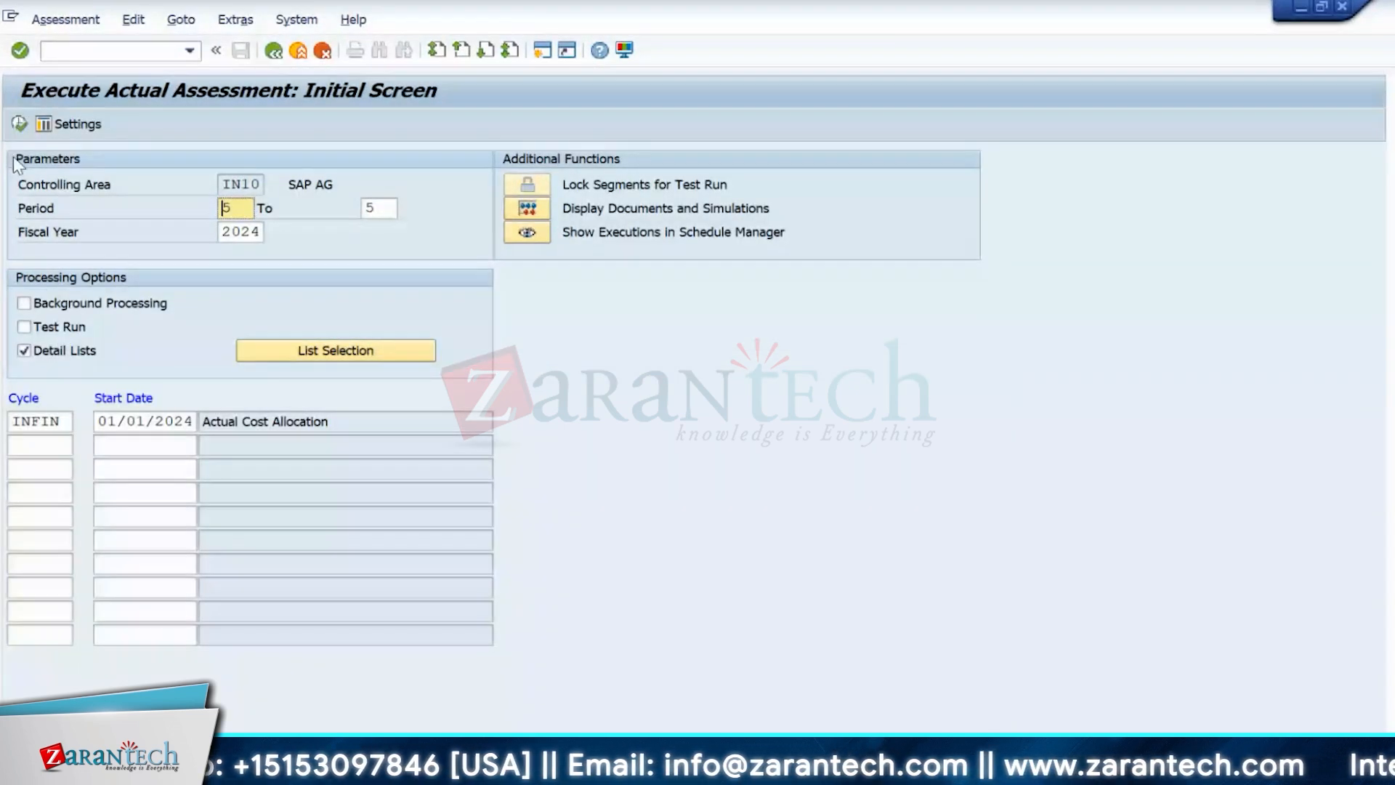
key(F8)
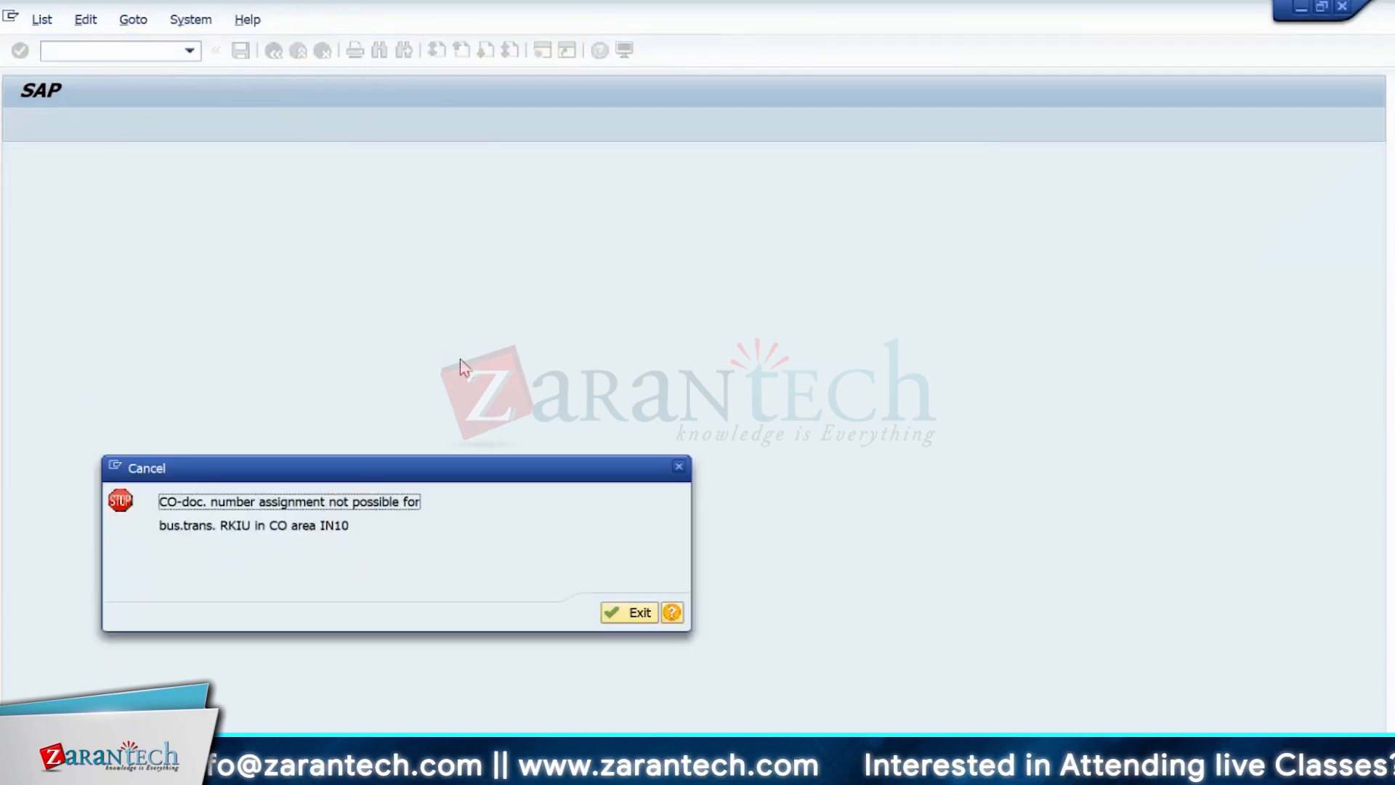
- Identify business transaction RKIU and its controlling area in the cancellation message and exit the assessment
click(222, 524)
drag(222, 525, 252, 531)
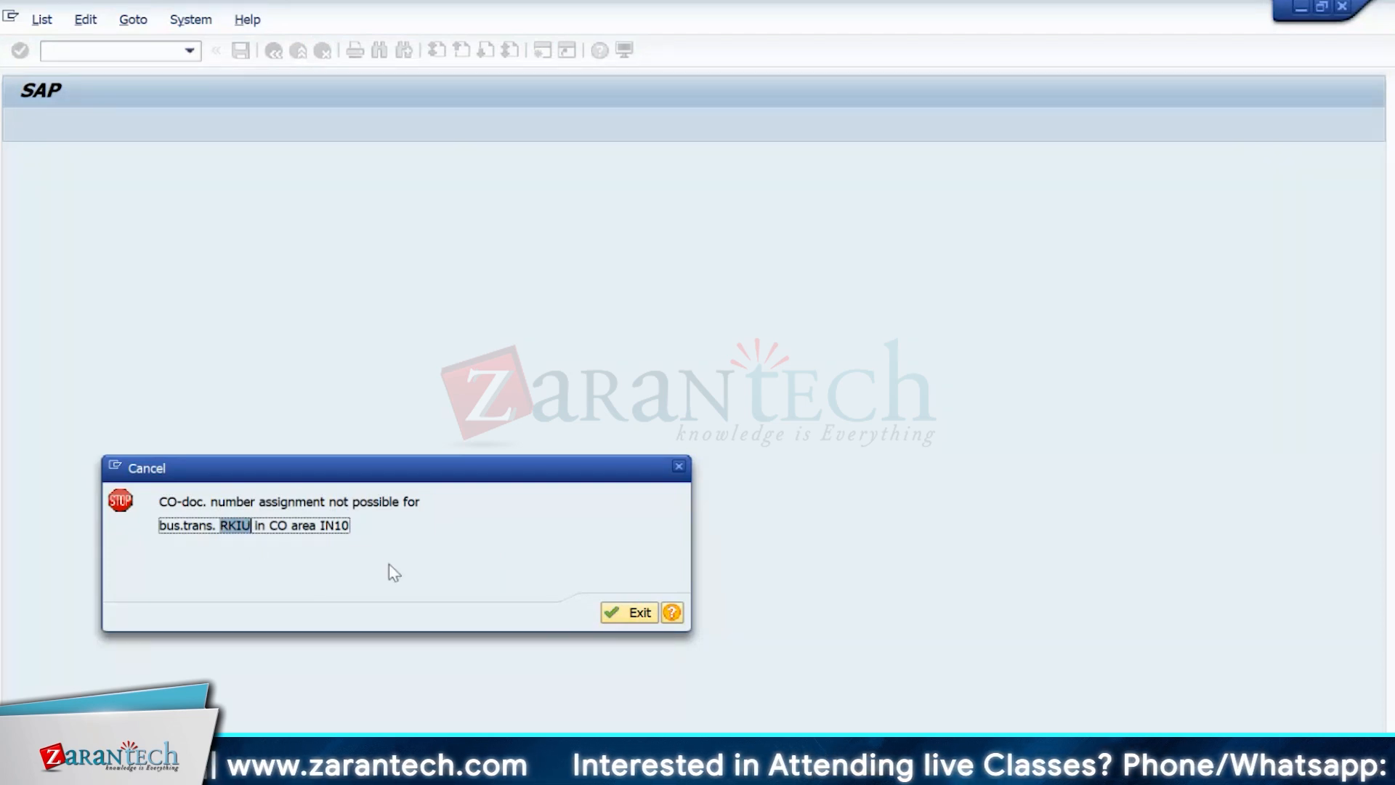
click(545, 527)
click(115, 465)
click(187, 542)
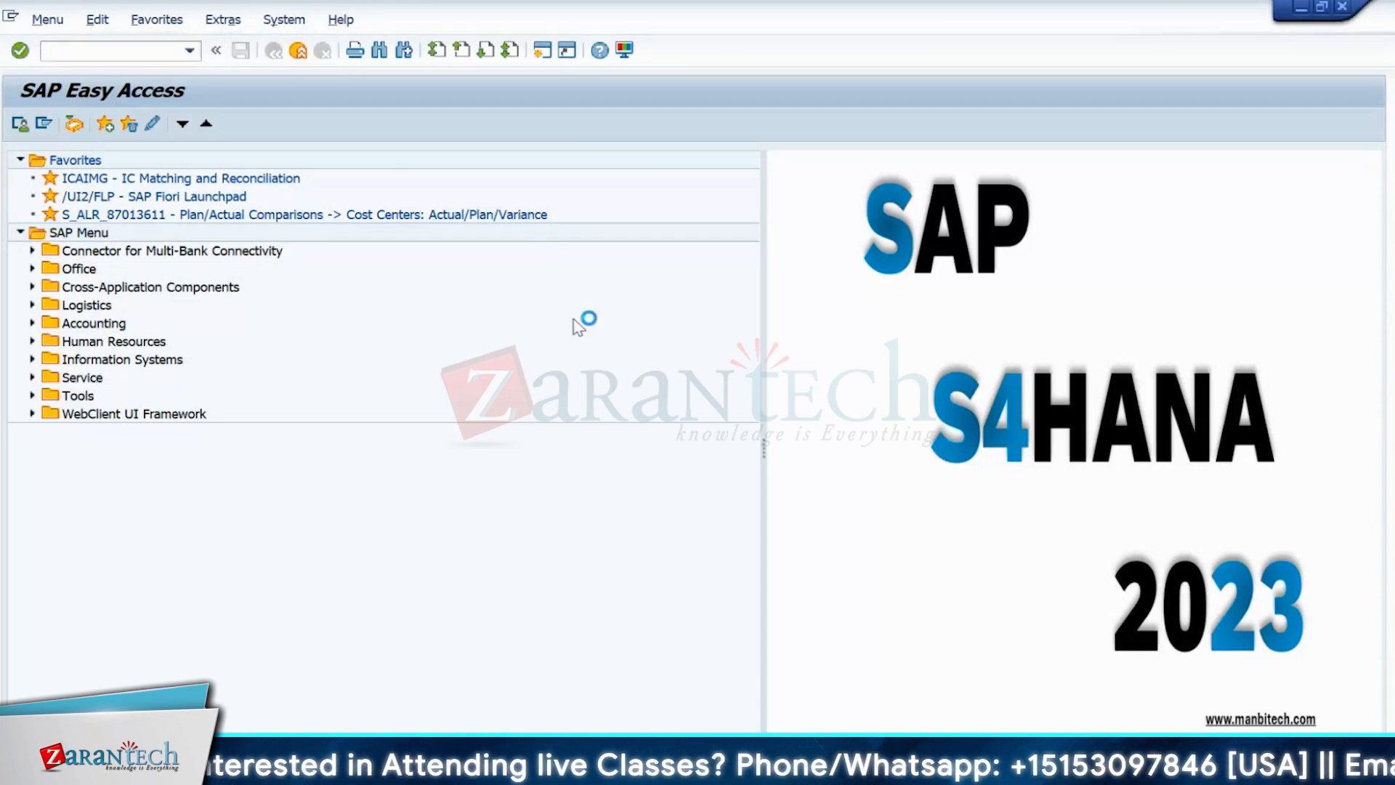
- Open the number range maintenance for CO documents and bring up controlling area IN10's groups for change
key(Return)
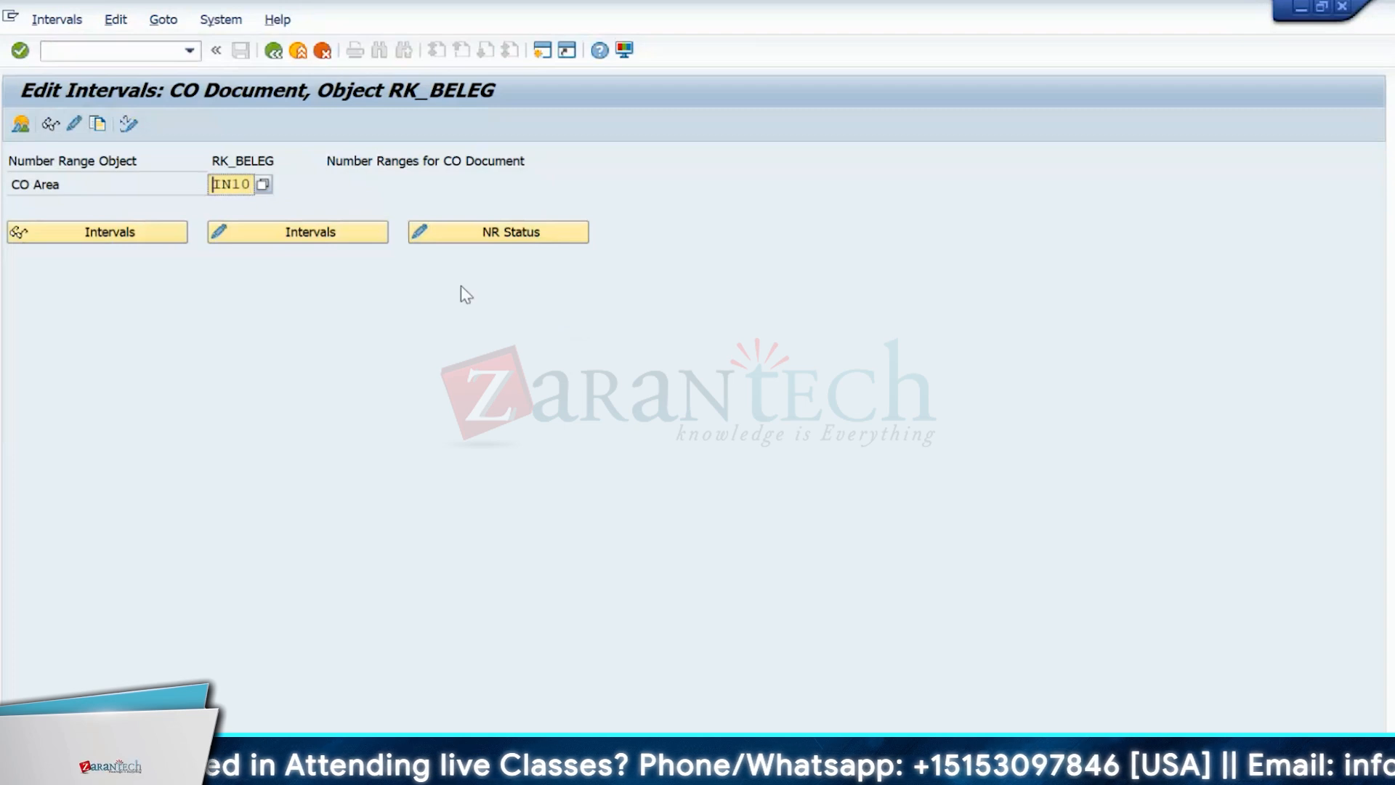
click(162, 19)
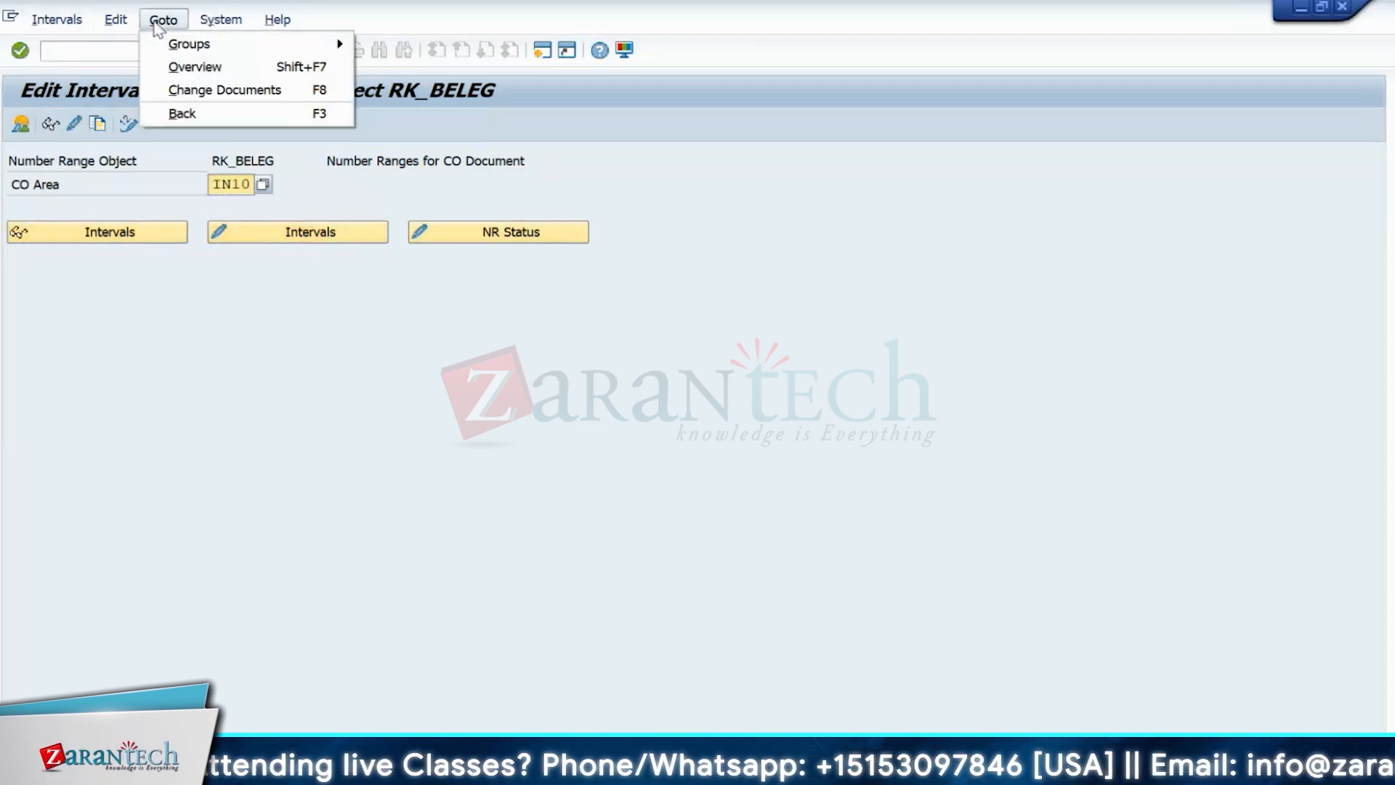
mouse_move(189, 40)
click(399, 63)
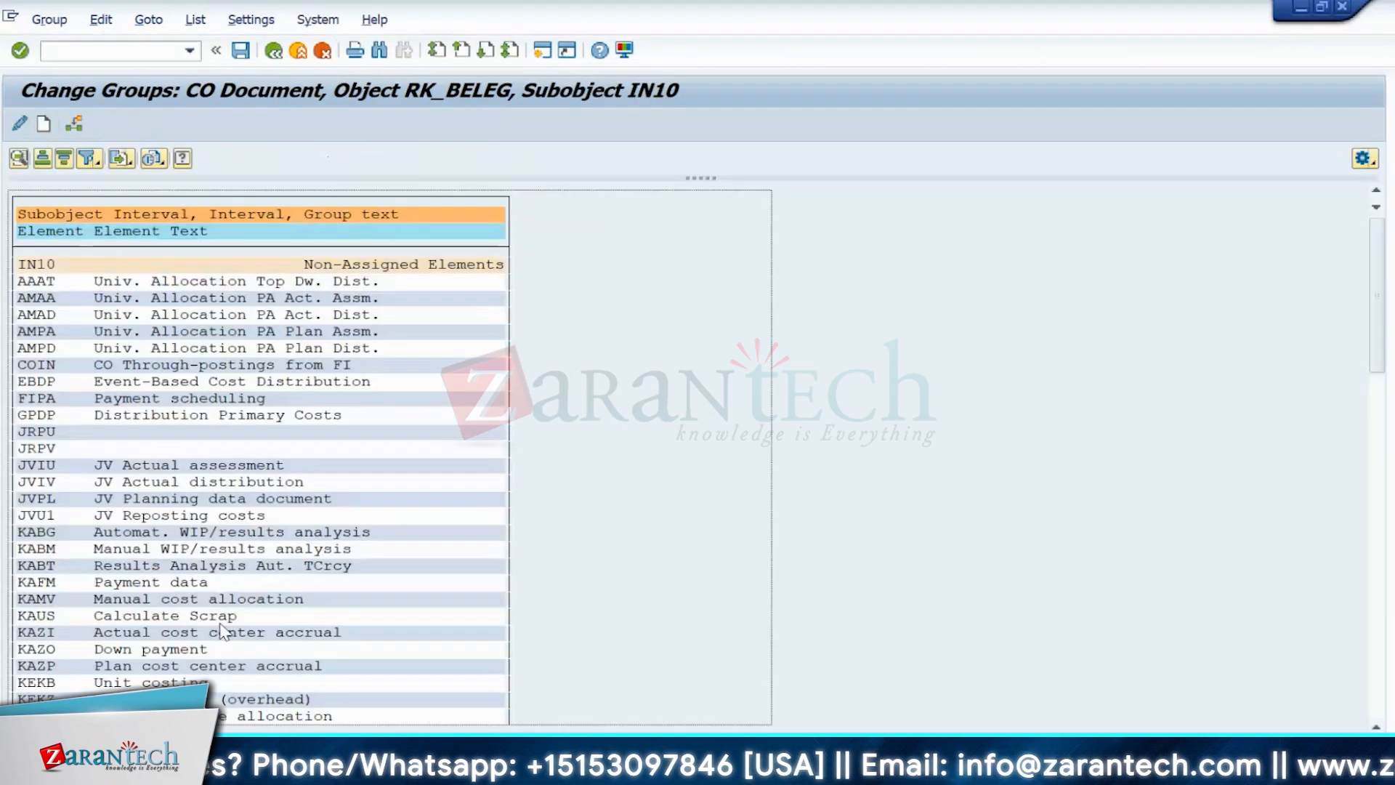
- Select element RKIU, Actual Overhead Assessment, among the non-assigned elements and try to assign it to a group
scroll(229, 653, down, 5)
scroll(231, 696, down, 4)
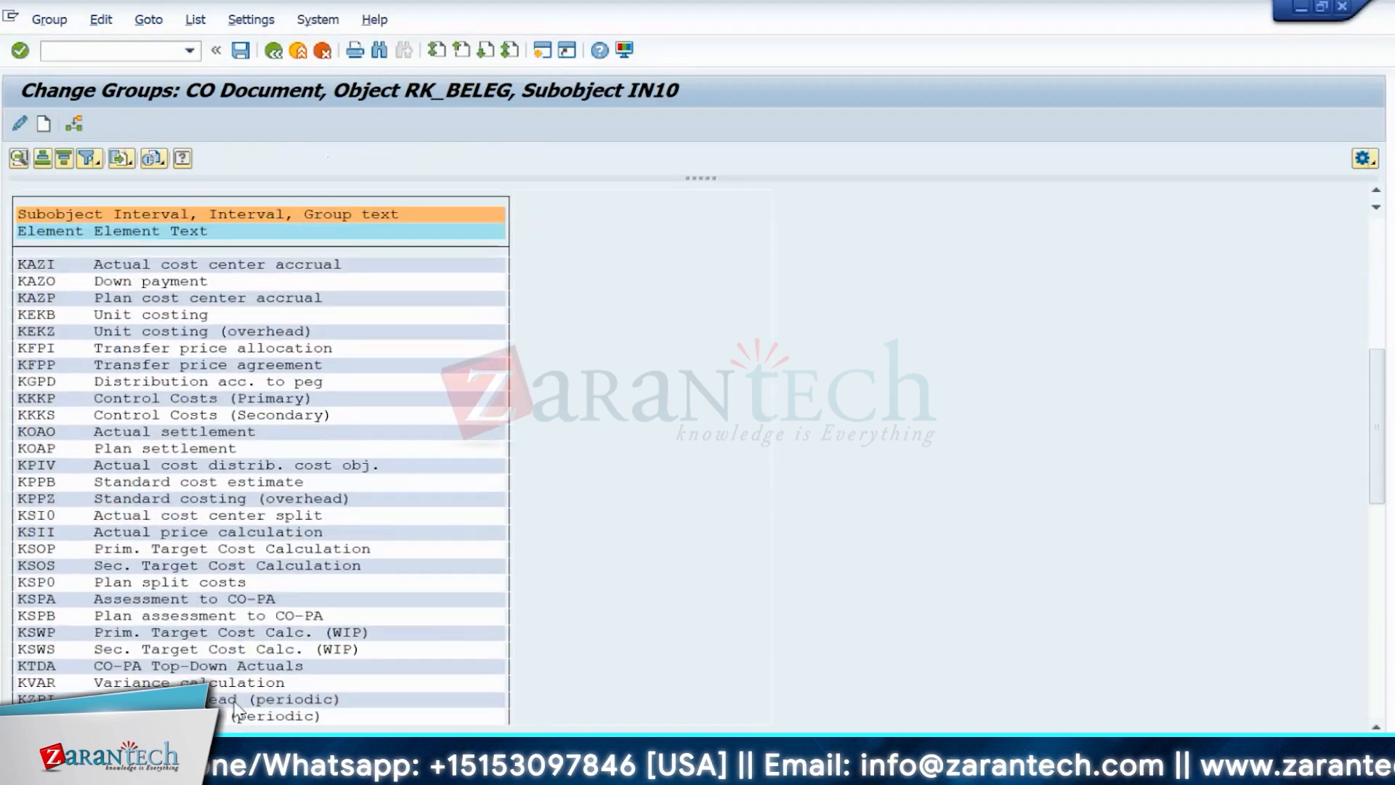
scroll(1384, 559, down, 3)
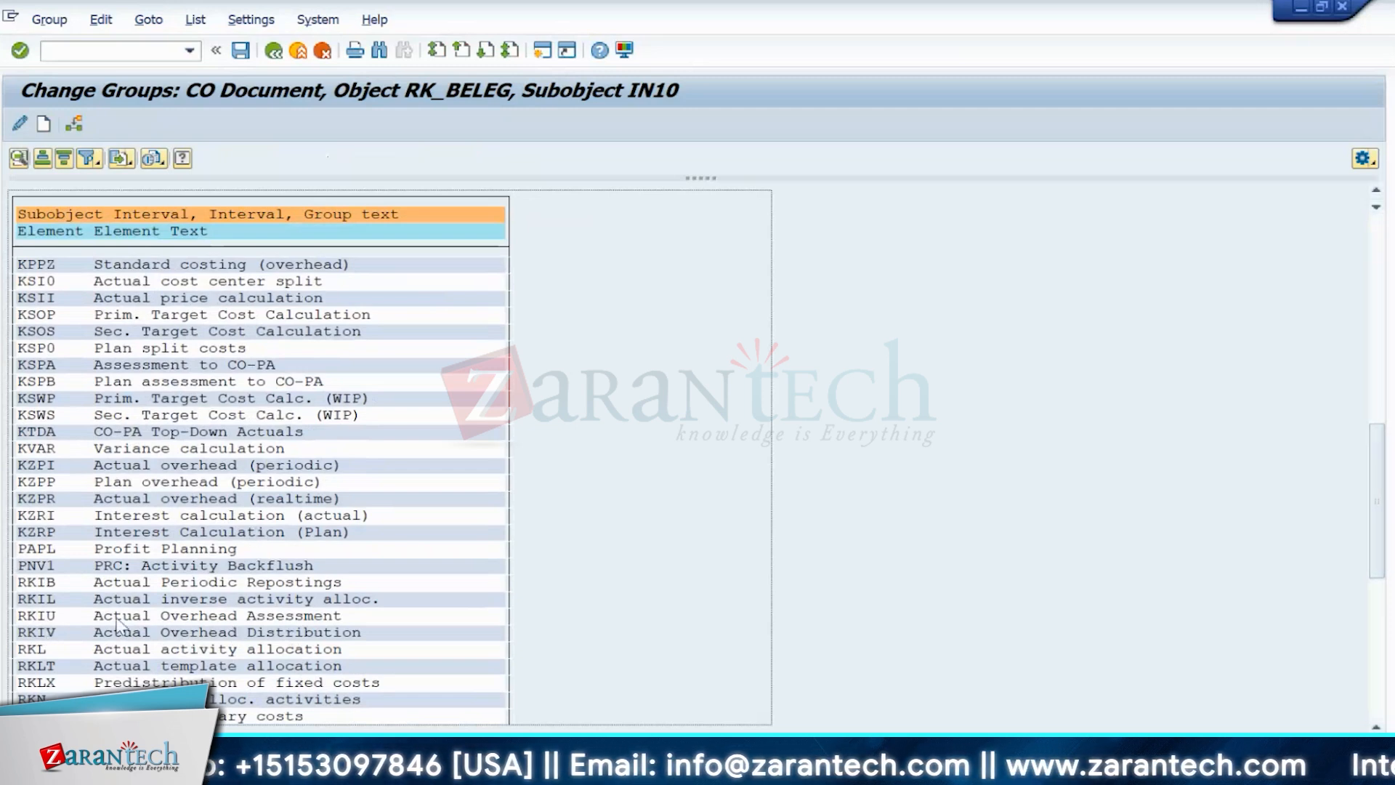
click(29, 620)
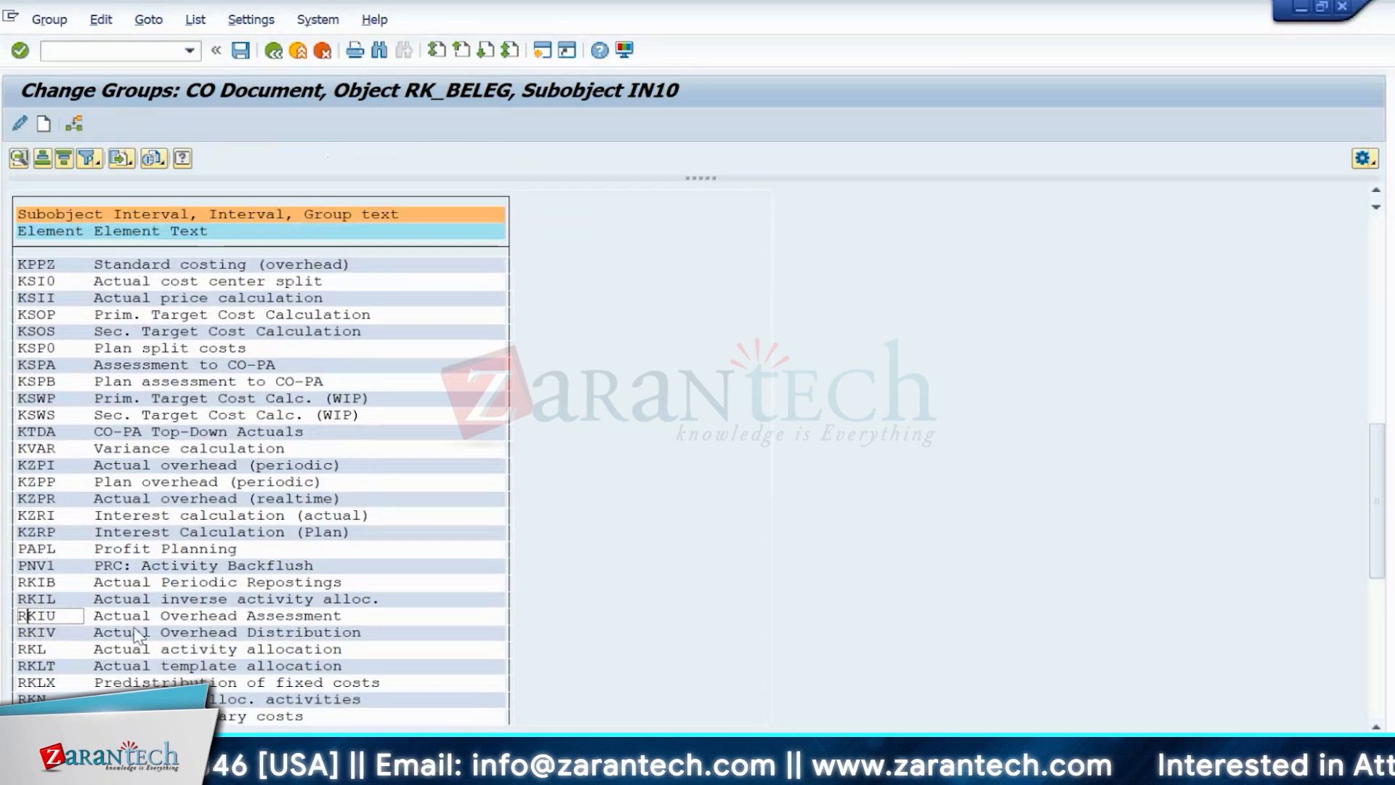
click(73, 123)
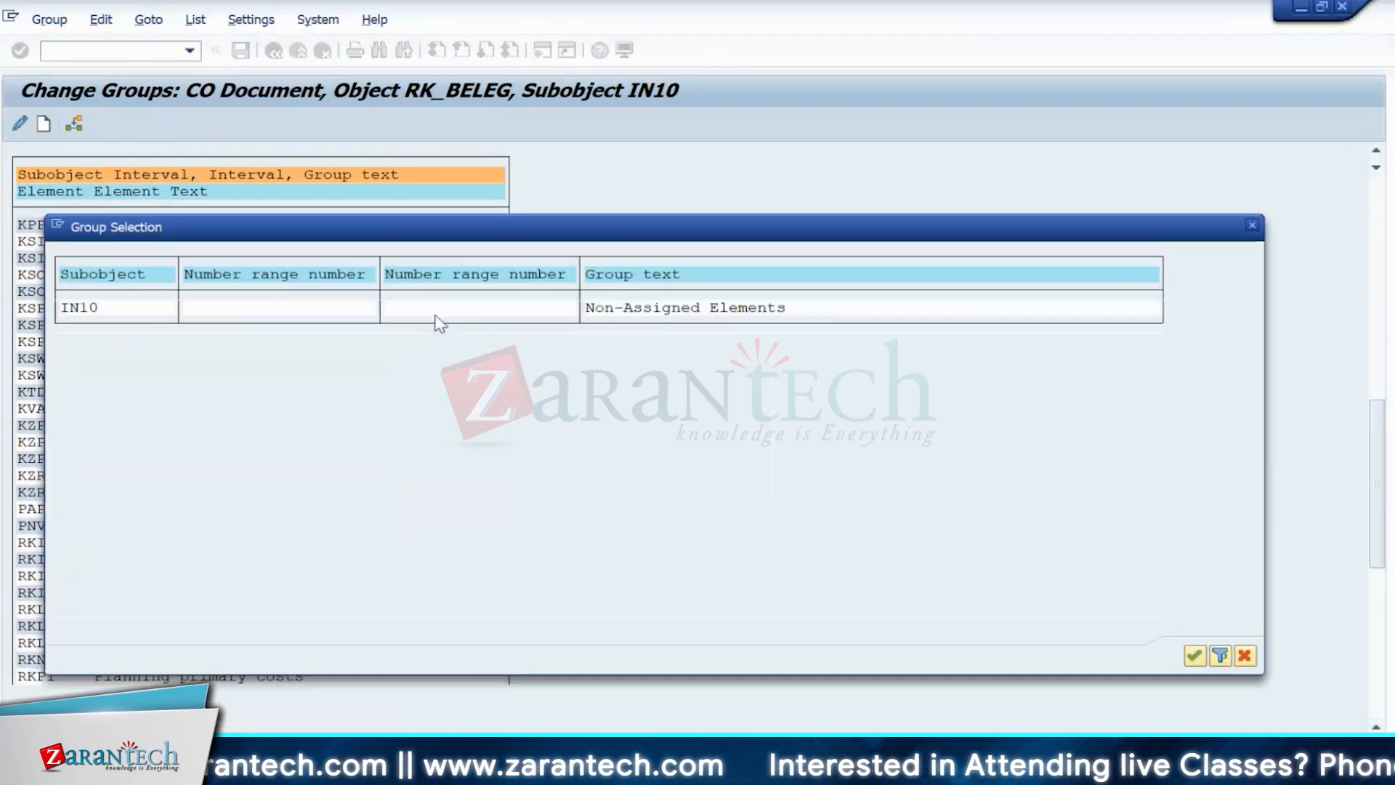
click(1252, 225)
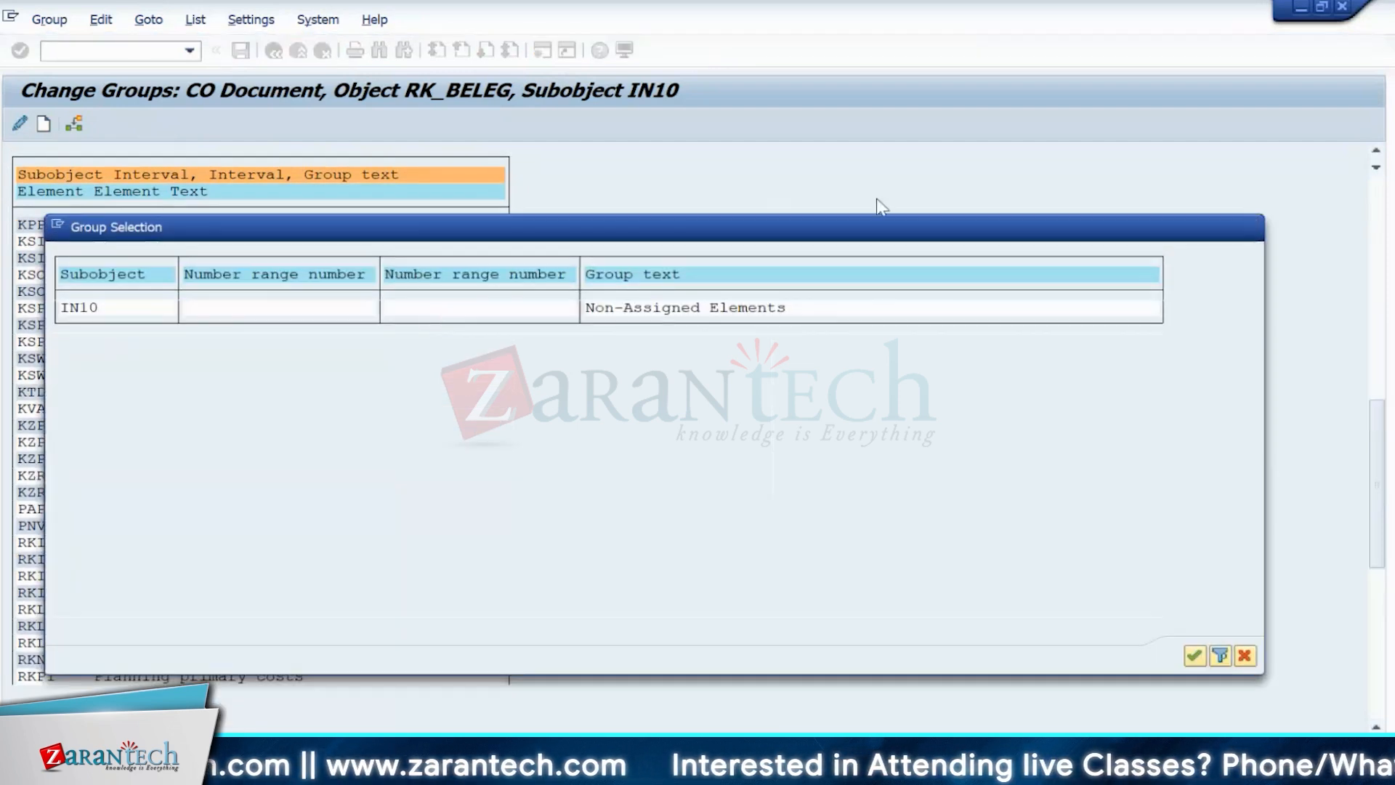
- Leave the group maintenance and check controlling area IN10's CO document number intervals
click(273, 51)
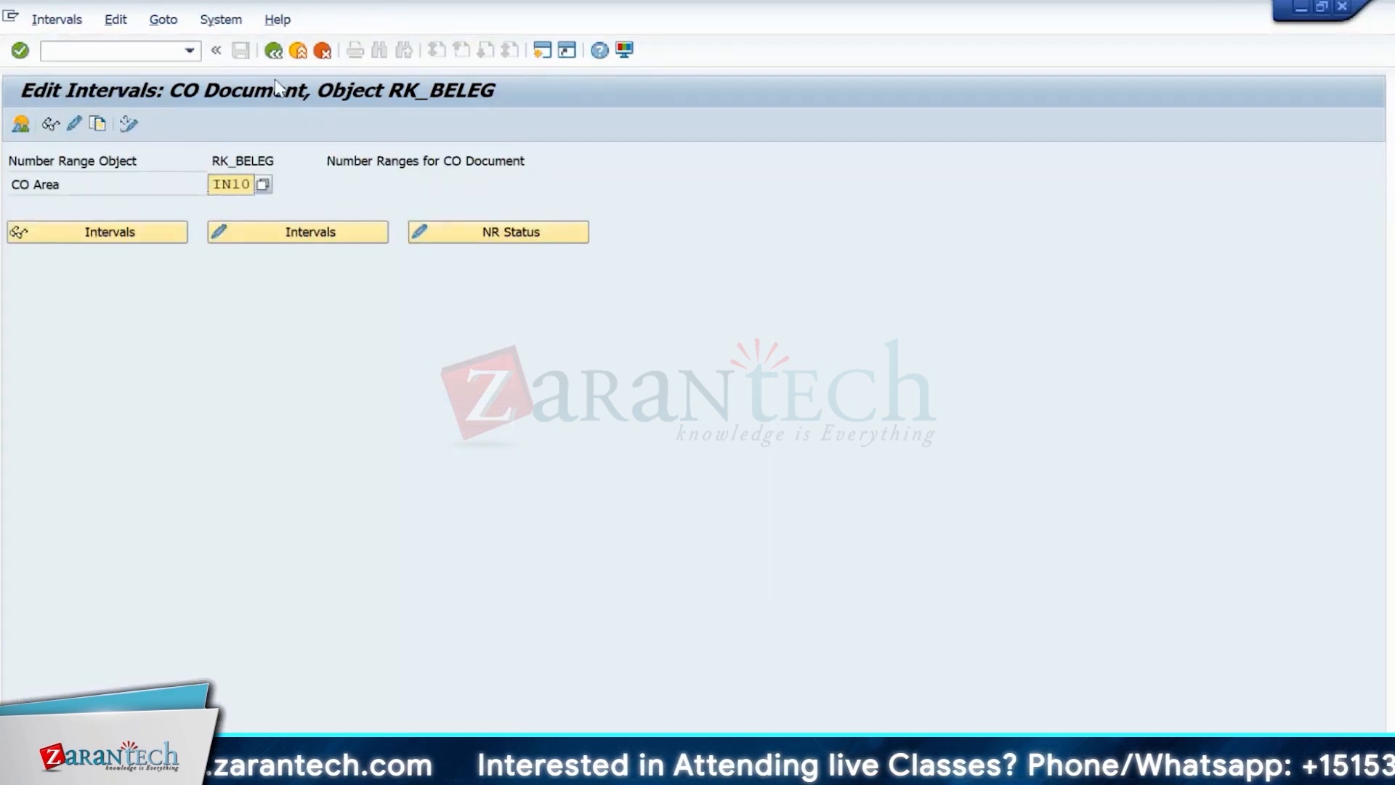
click(289, 243)
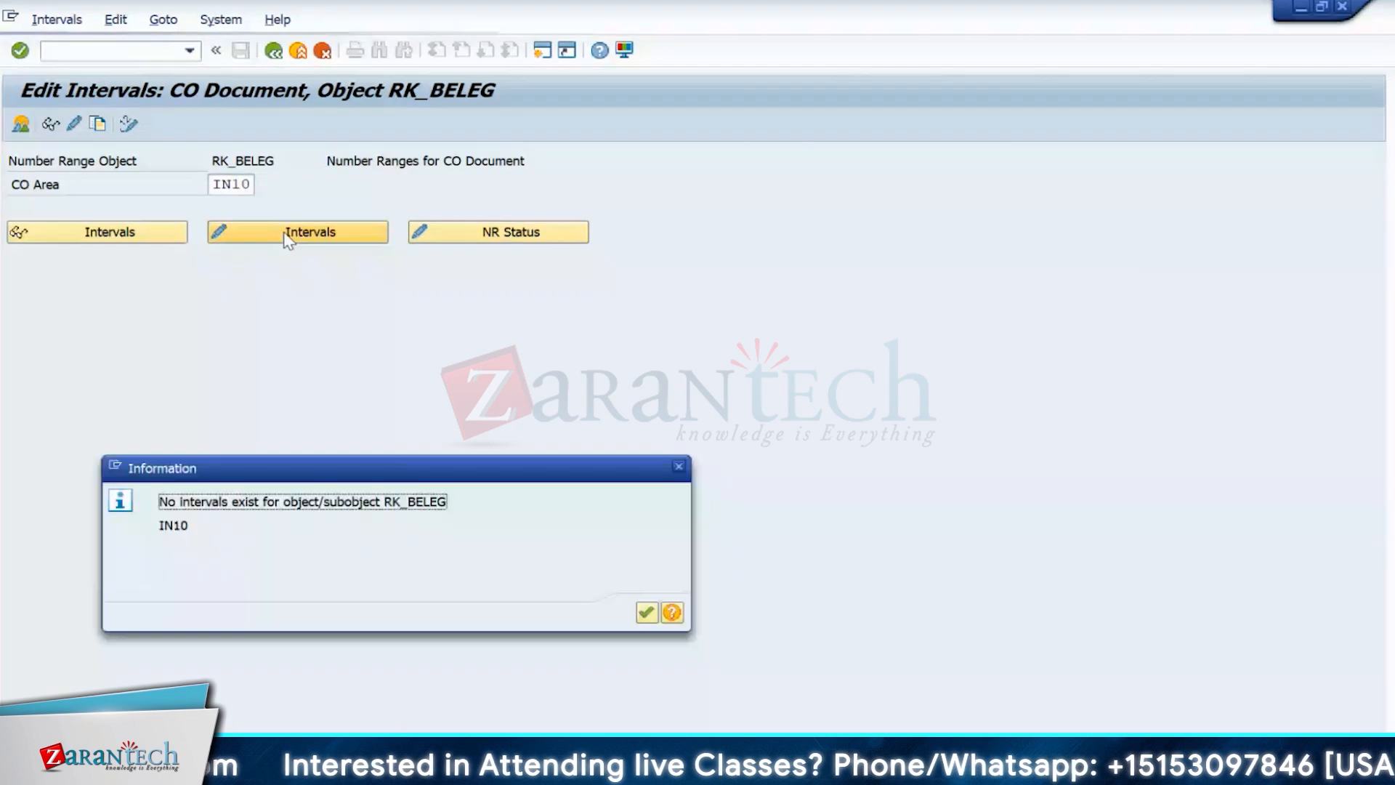
click(645, 612)
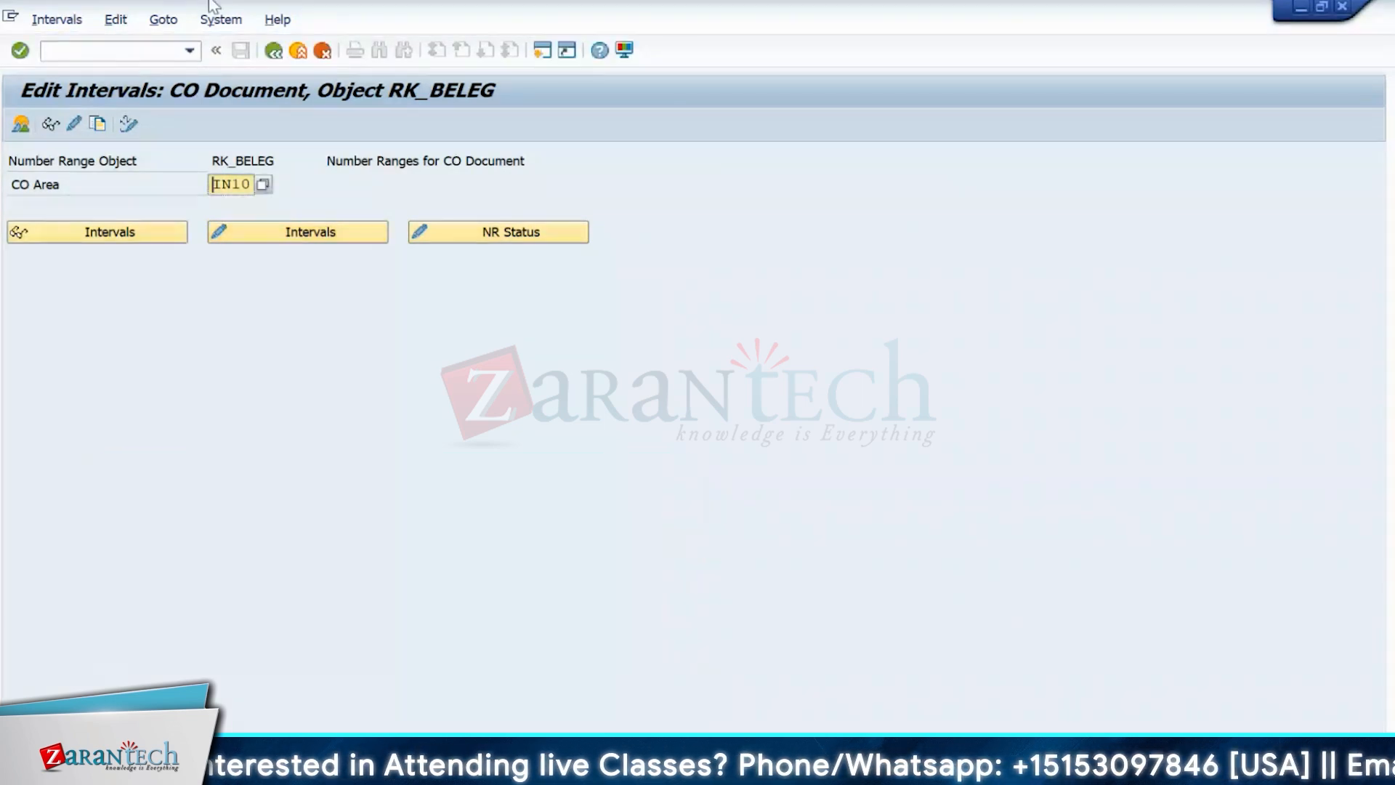
- Review the overview of CO document number range groups and their intervals, and return to the interval maintenance screen
click(164, 19)
click(174, 26)
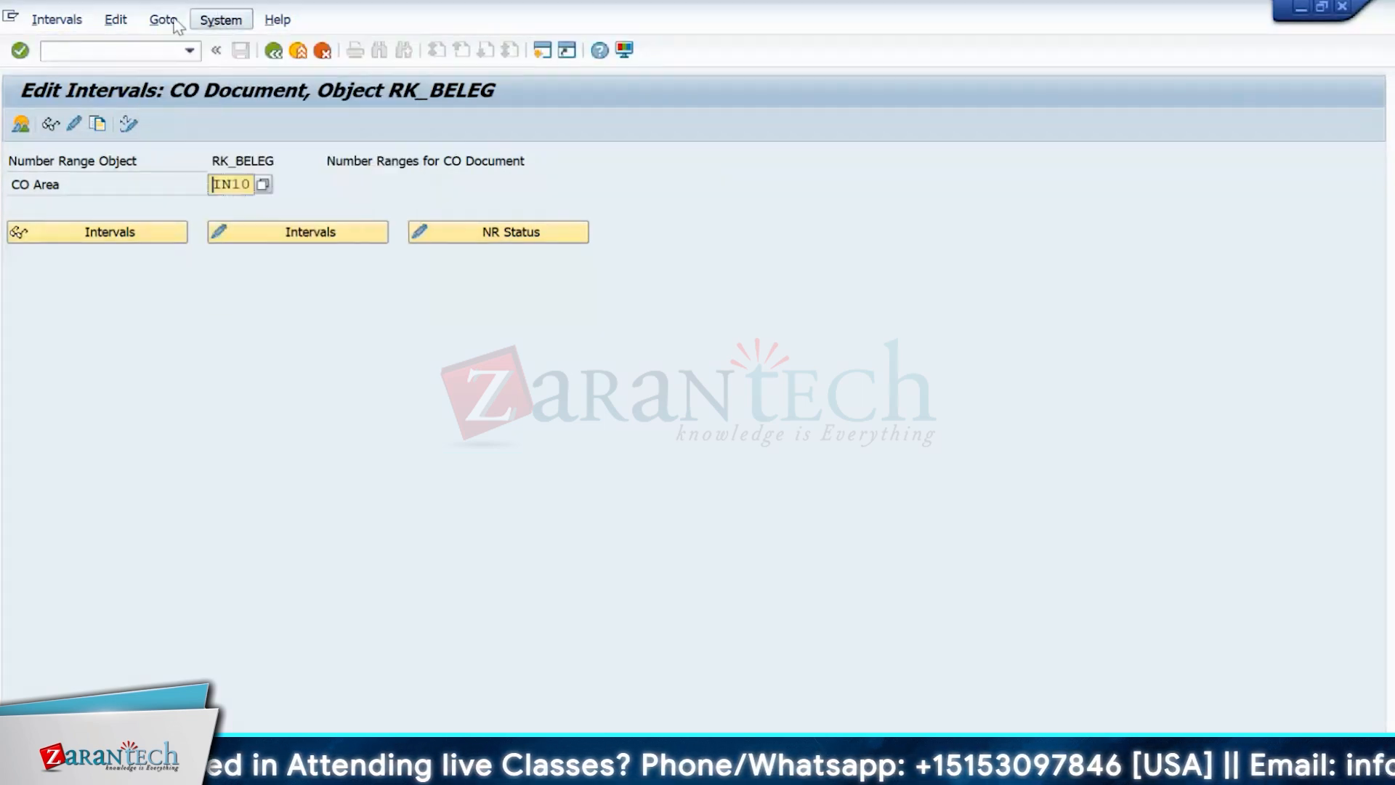
click(164, 22)
mouse_move(305, 43)
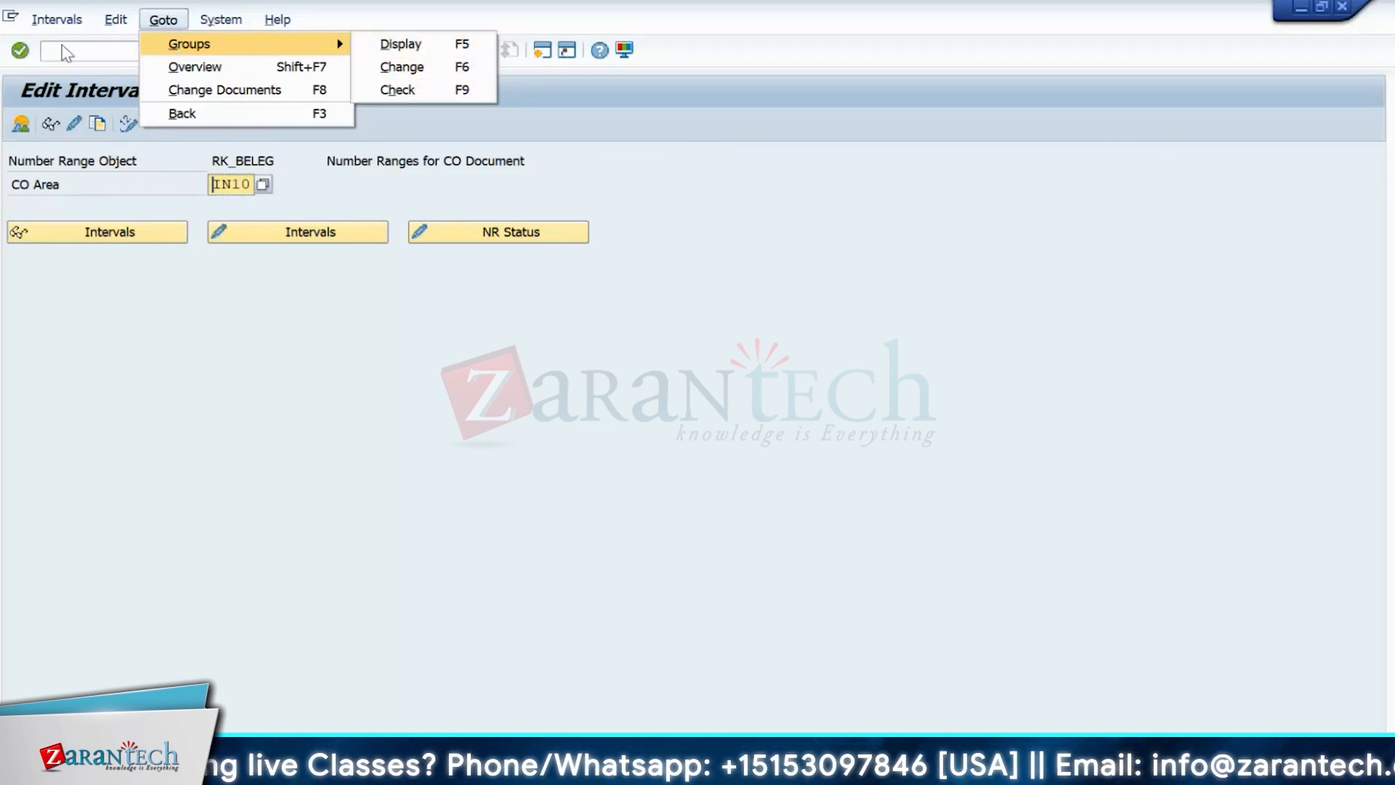
click(56, 21)
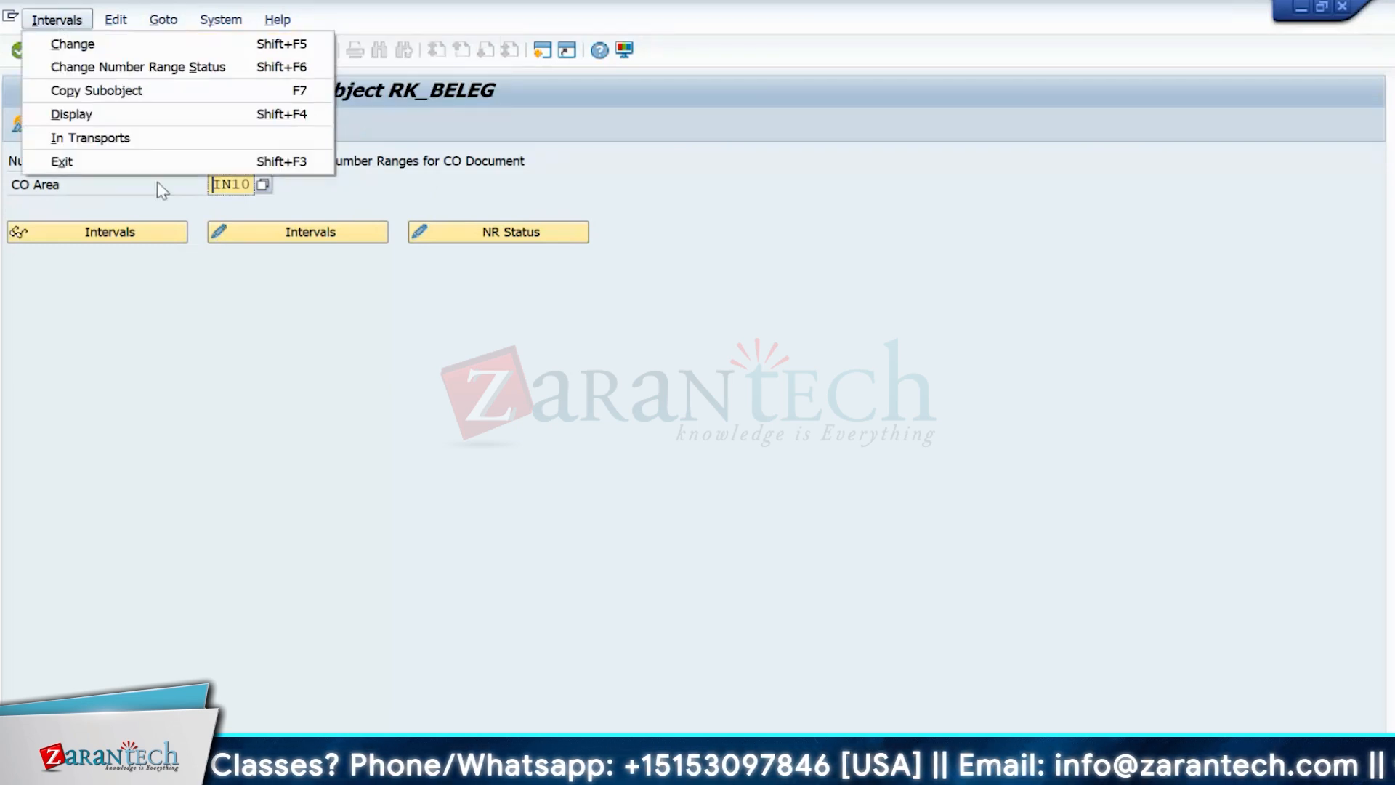
click(240, 383)
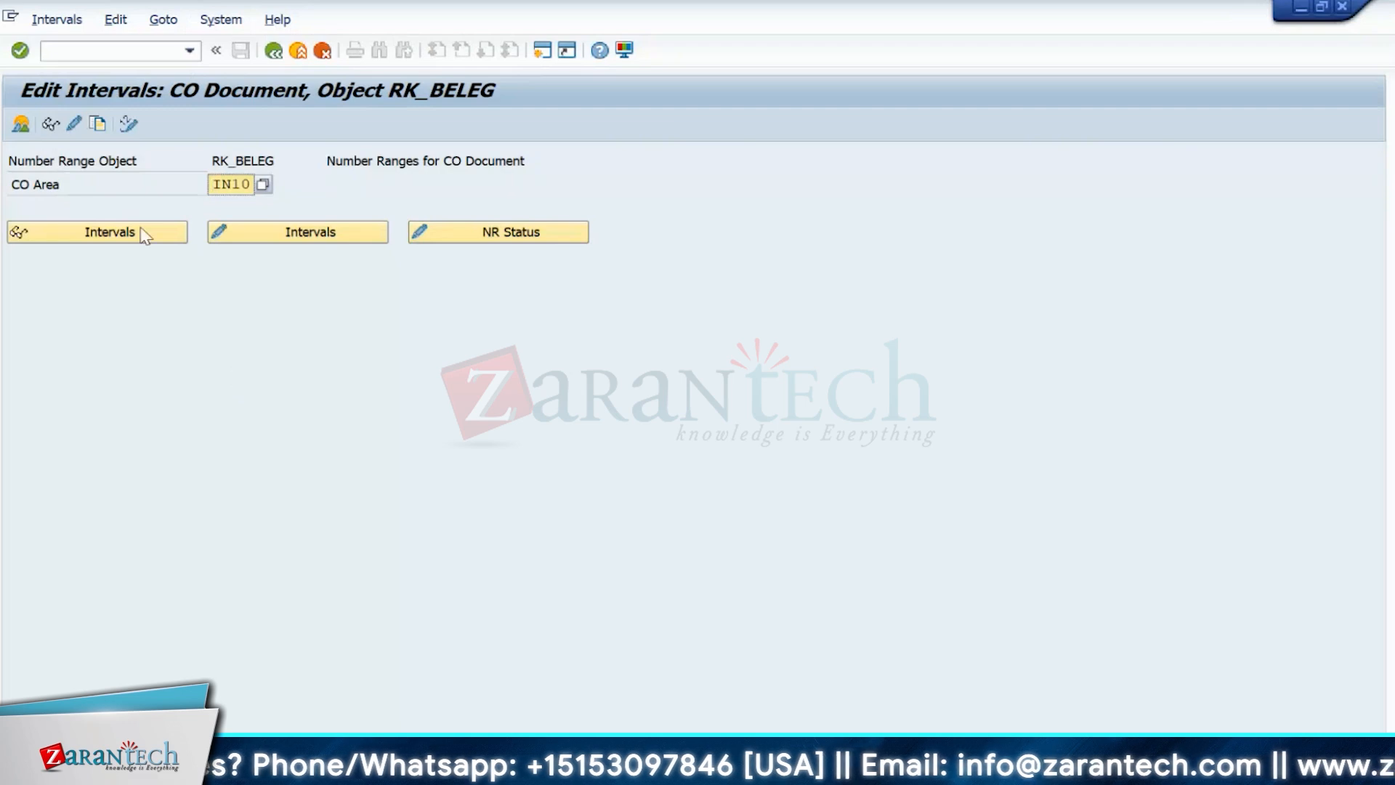
click(74, 123)
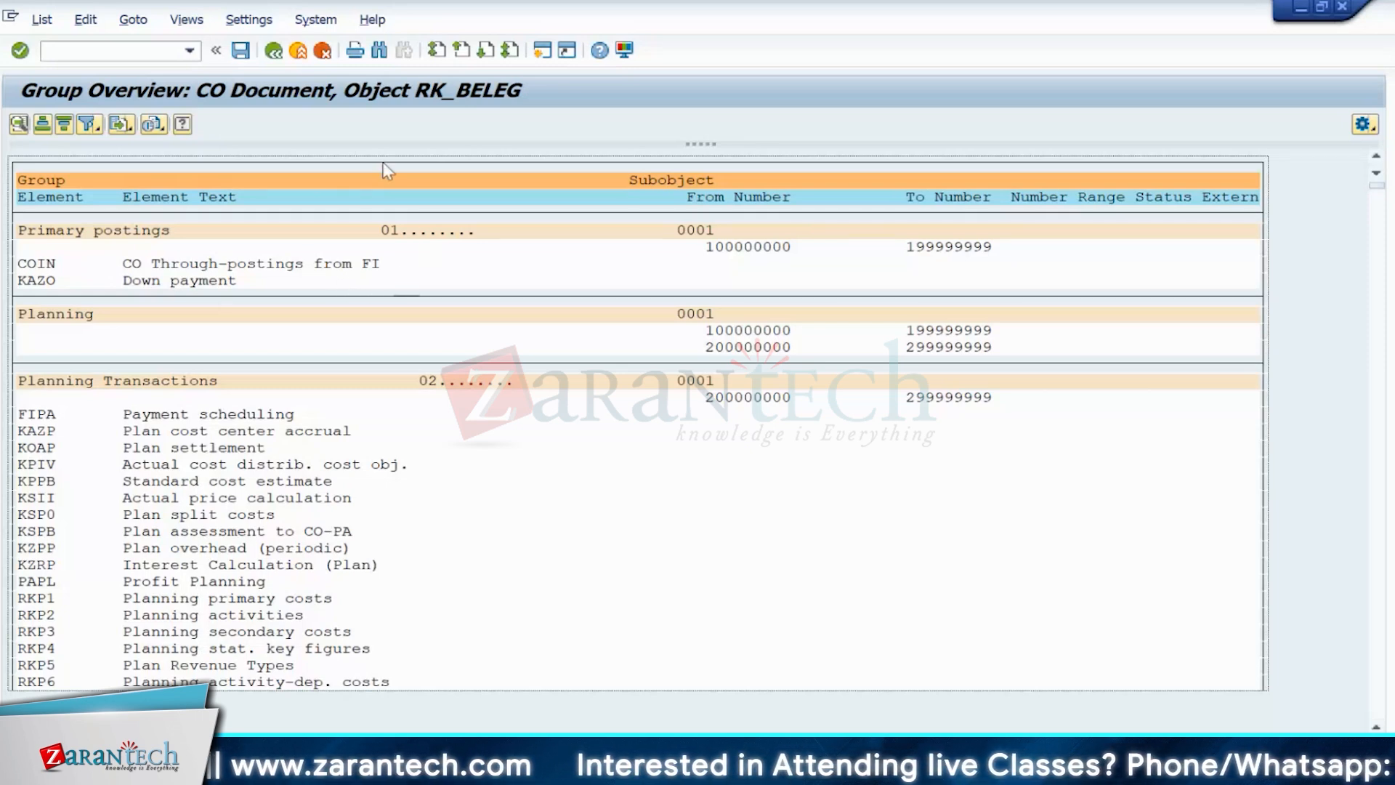
click(278, 57)
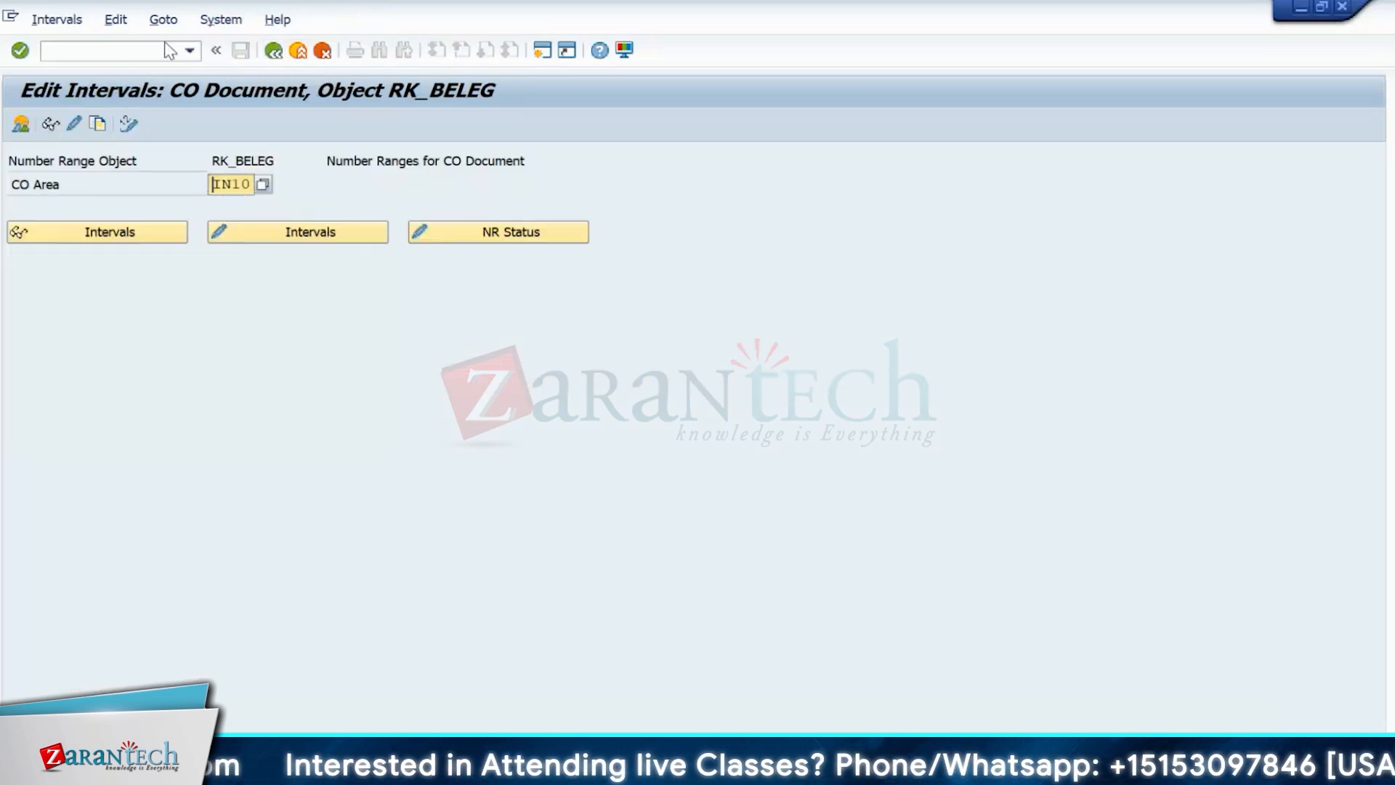
- Reopen the CO document number range groups of controlling area IN10 for change
click(163, 20)
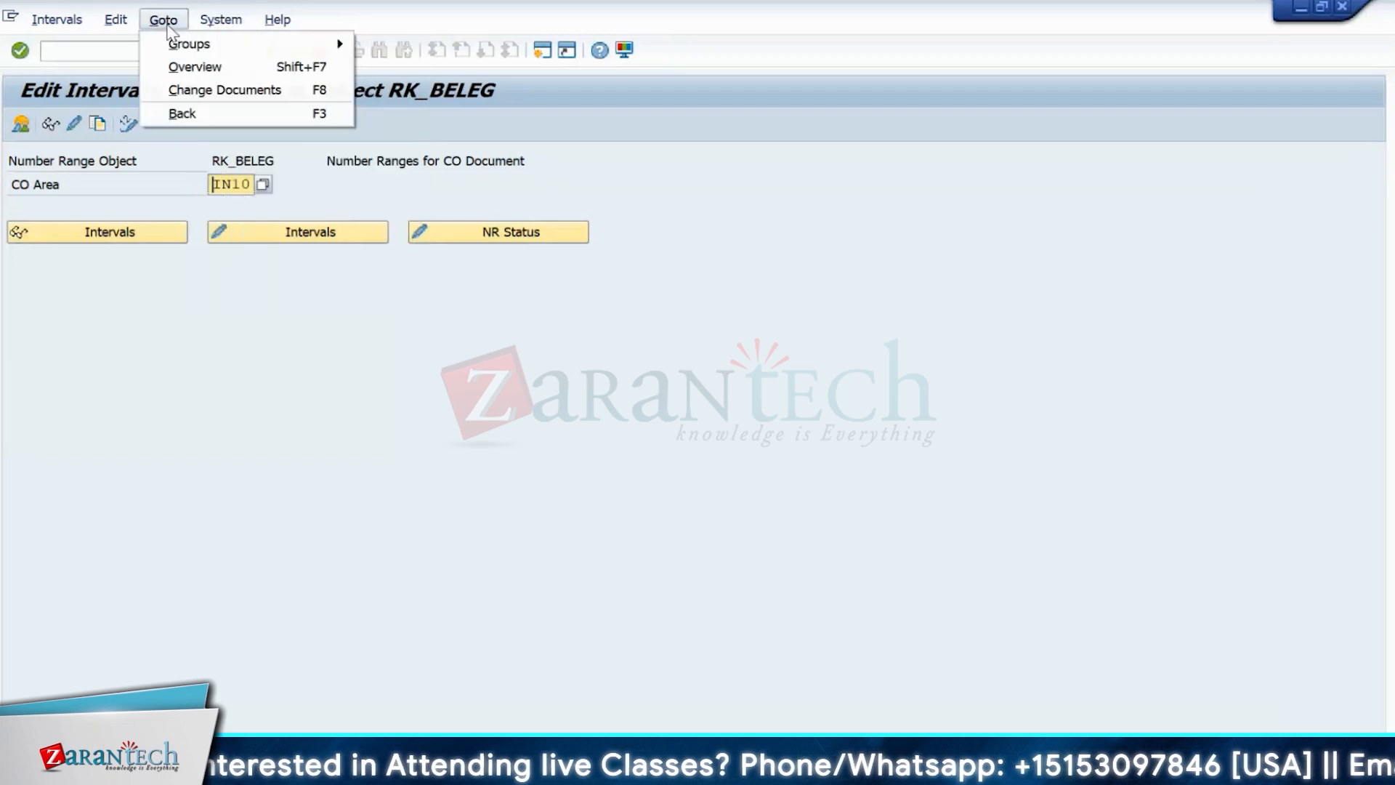
mouse_move(191, 46)
click(407, 63)
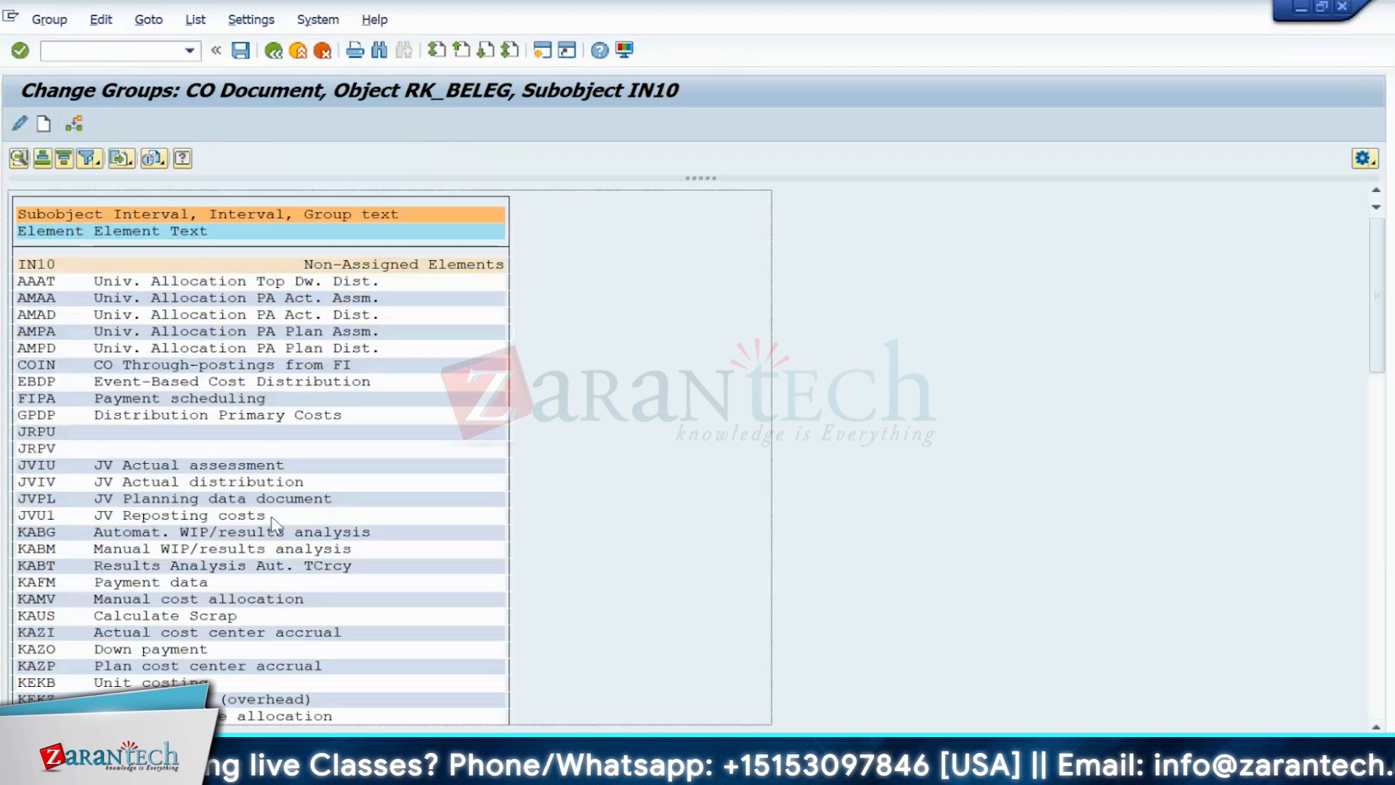
- Find element RKIU, Actual Overhead Assessment, in the non-assigned elements and try to assign it to a group
key(ctrl+f)
text(rklu)
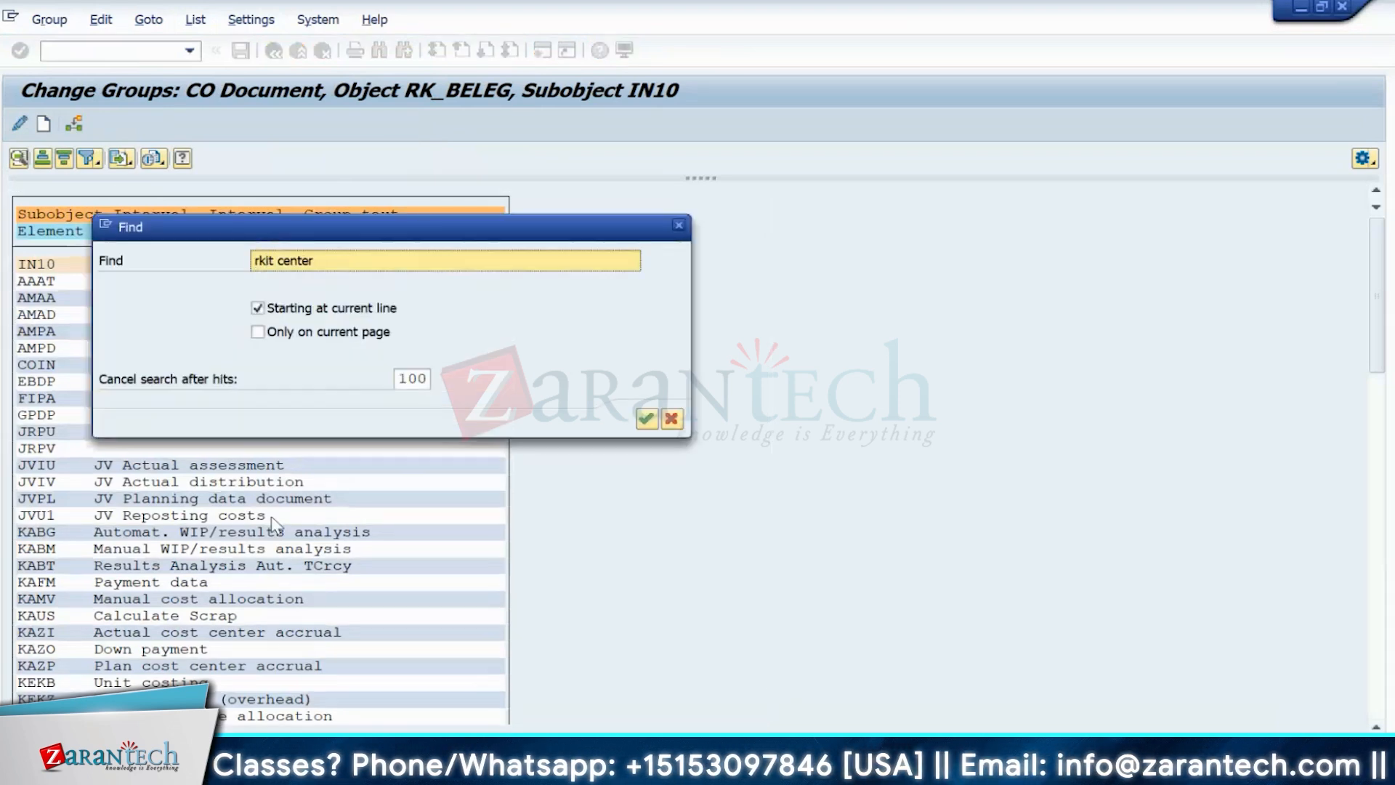
key(Delete)
key(Delete)
key(Delete)
key(Delete)
key(Return)
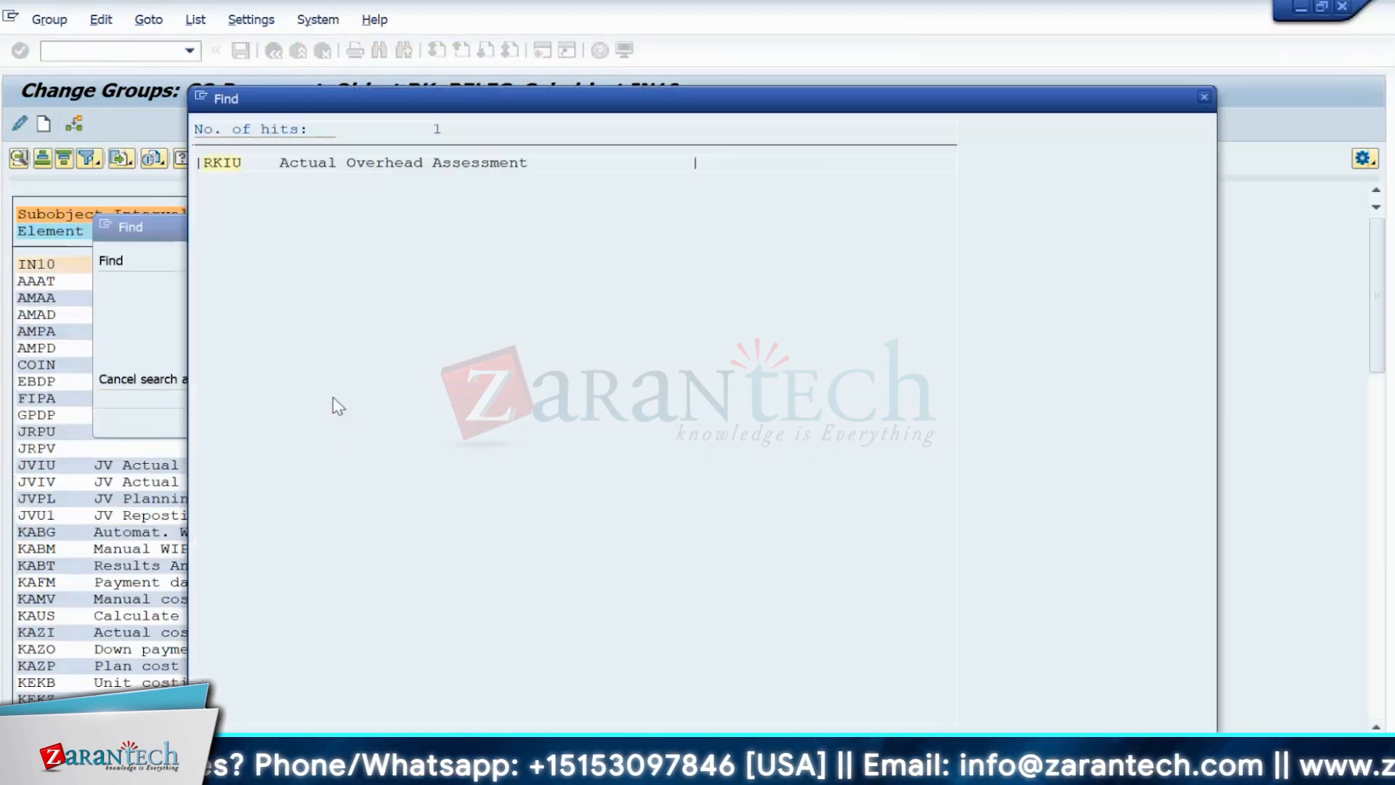
click(202, 164)
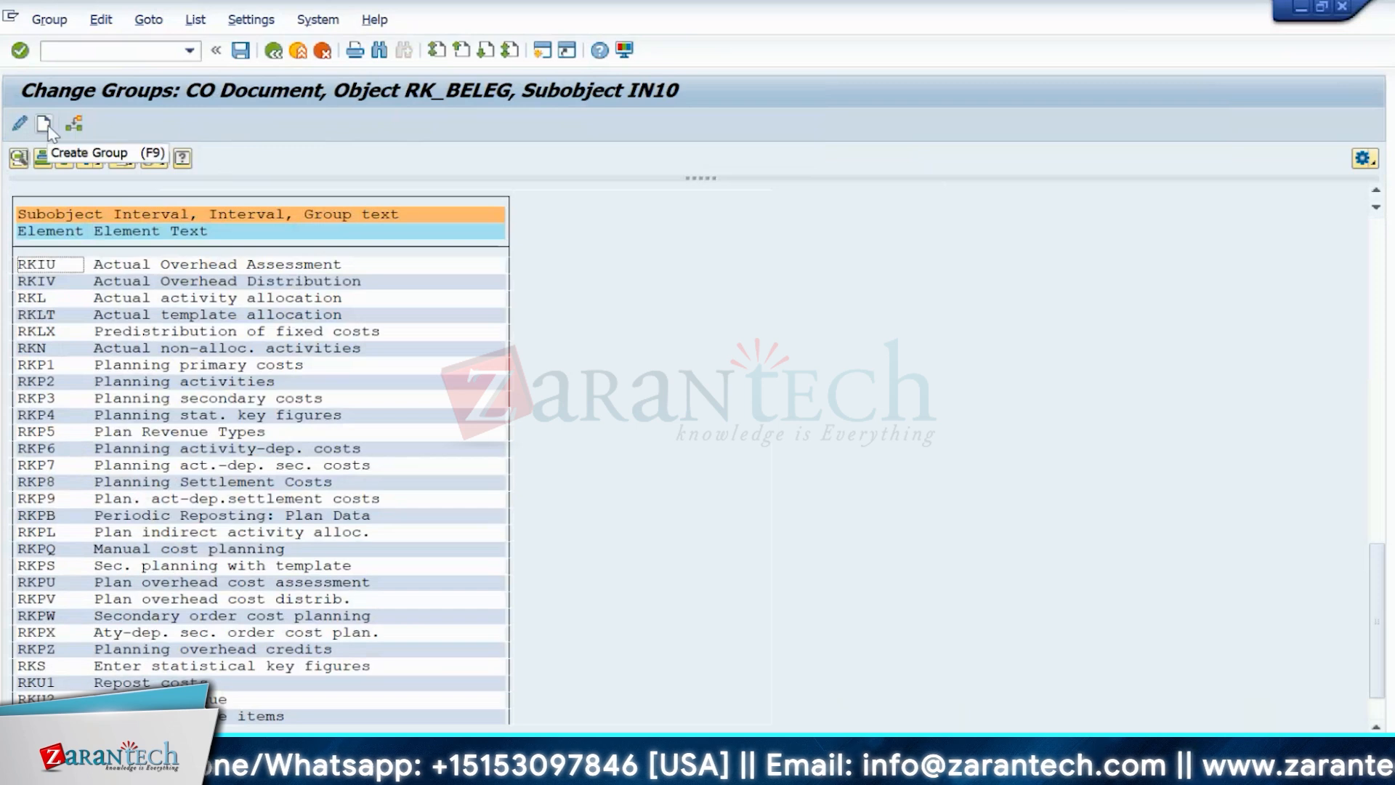
click(73, 124)
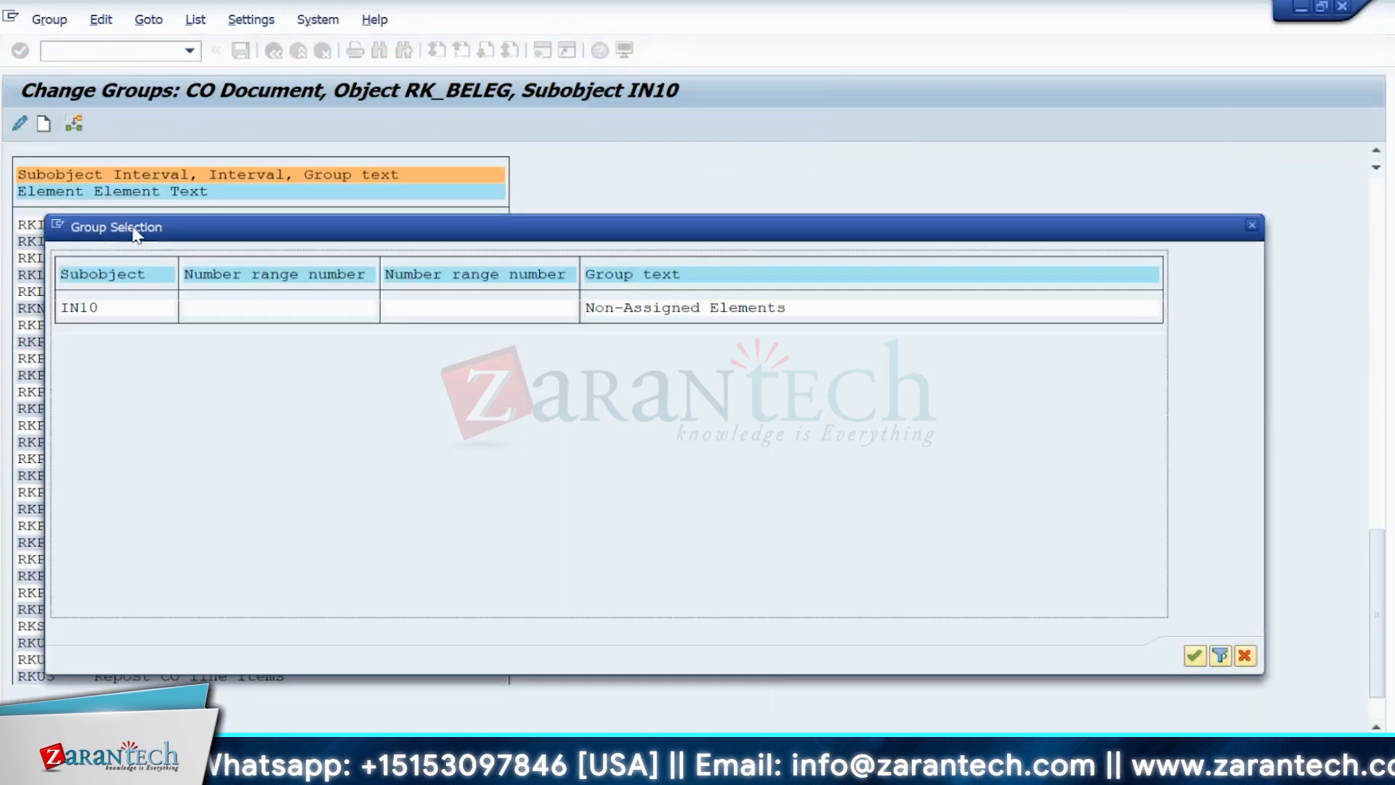
click(1250, 225)
- Create a new CO document number range group for IN10 named "Actual allocations"
click(44, 124)
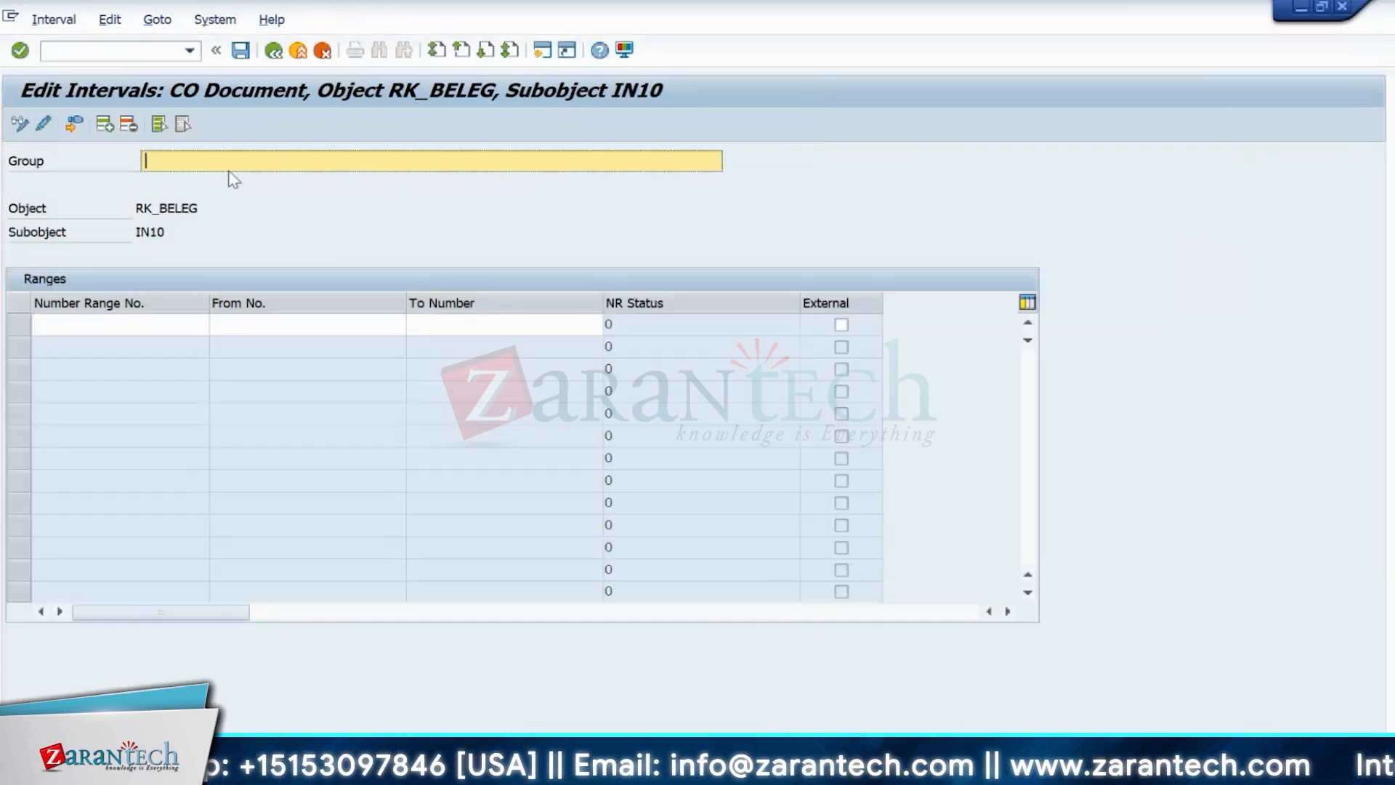
click(233, 163)
text(Ad)
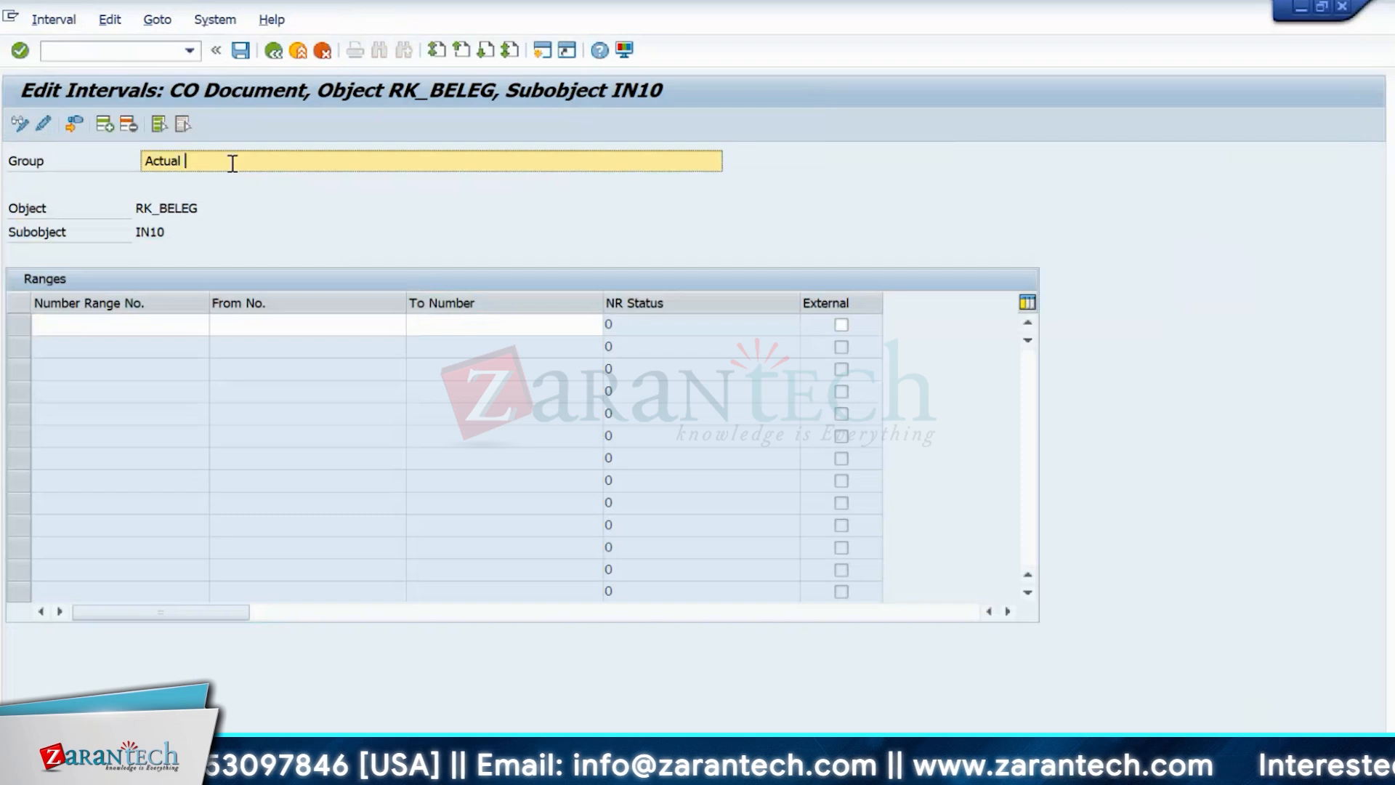
text(tual Po)
key(BackSpace)
key(BackSpace)
text(ctua)
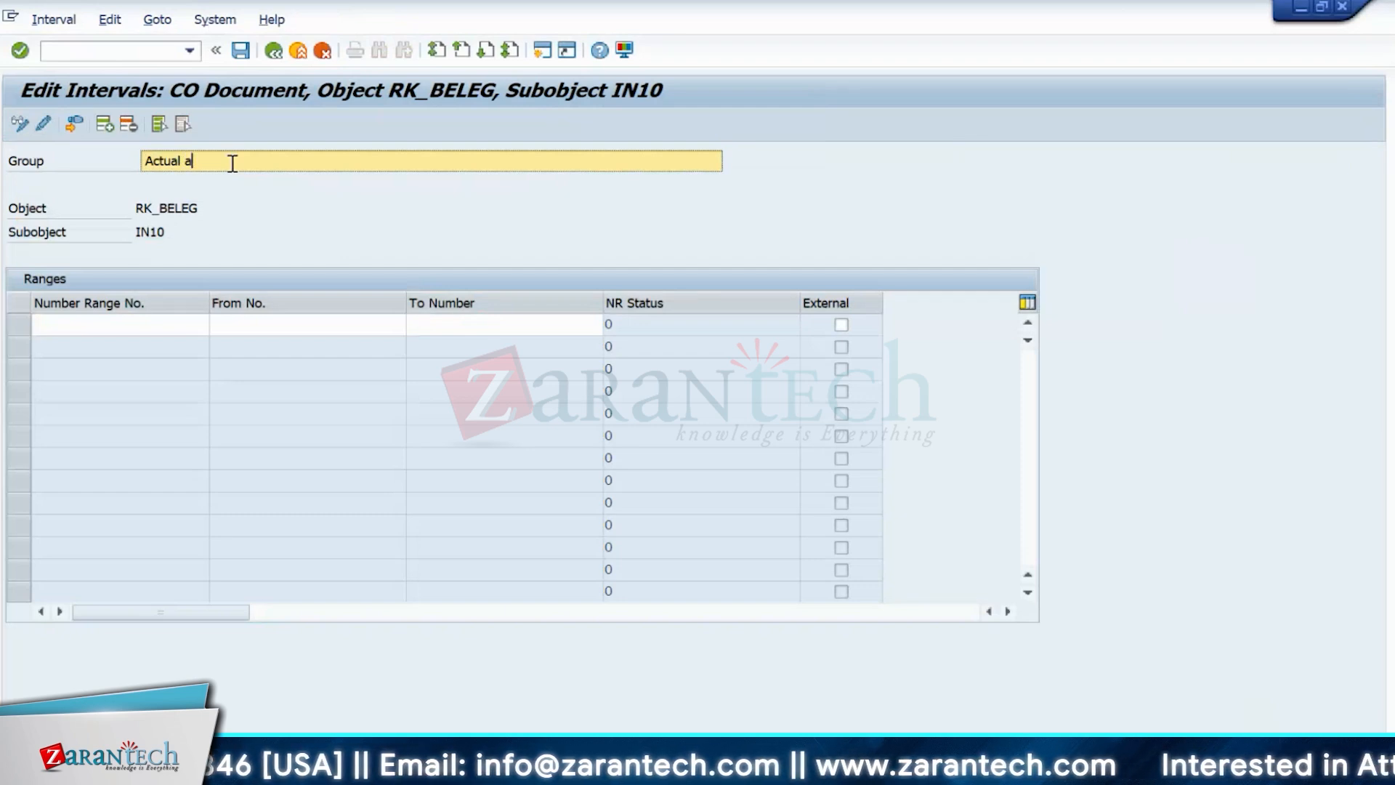
text(l allocations)
- Add number range IN from 2000000 to 2999999 to the group, save it and return to the group overview
click(150, 323)
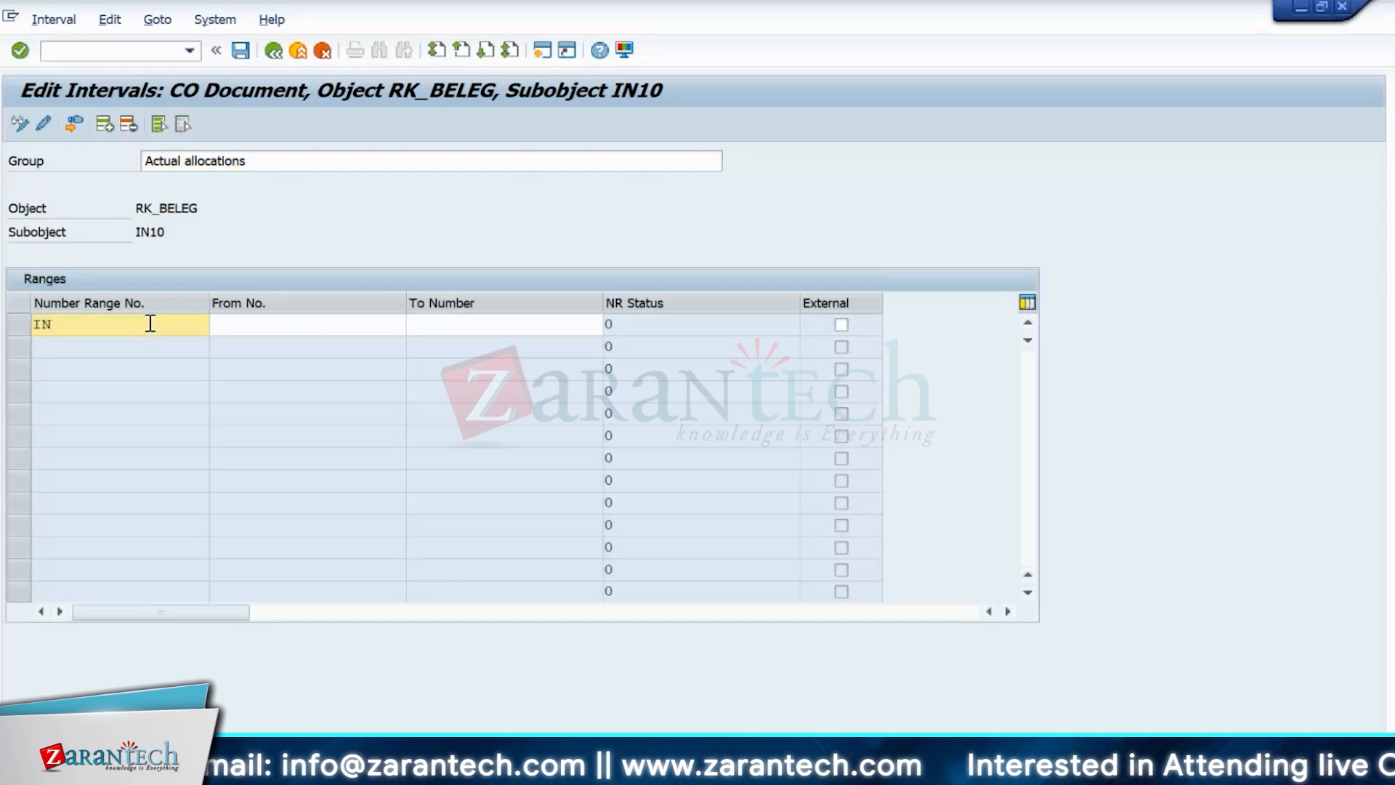
key(Tab)
text(299999)
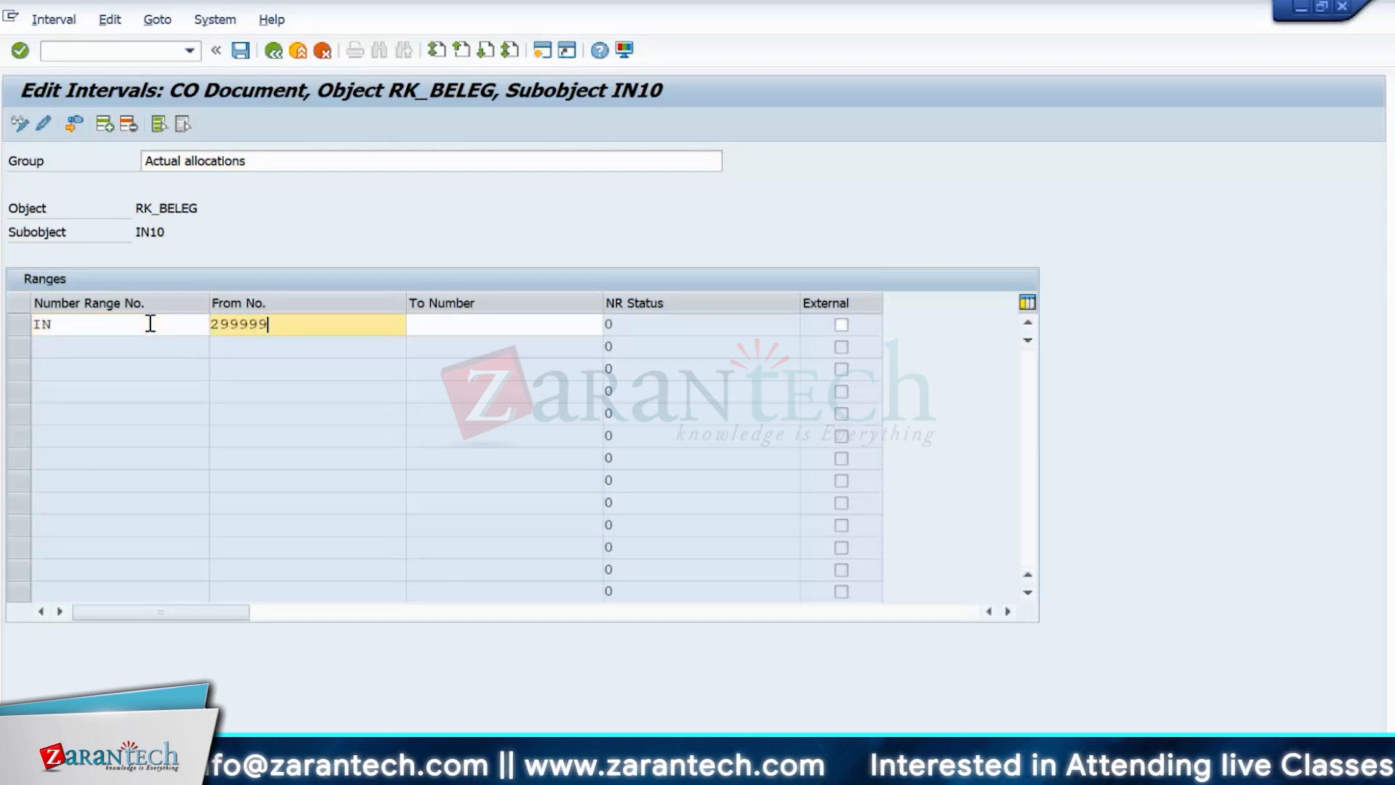
key(BackSpace)
key(BackSpace)
key(BackSpace)
key(BackSpace)
key(BackSpace)
text(000000)
click(470, 325)
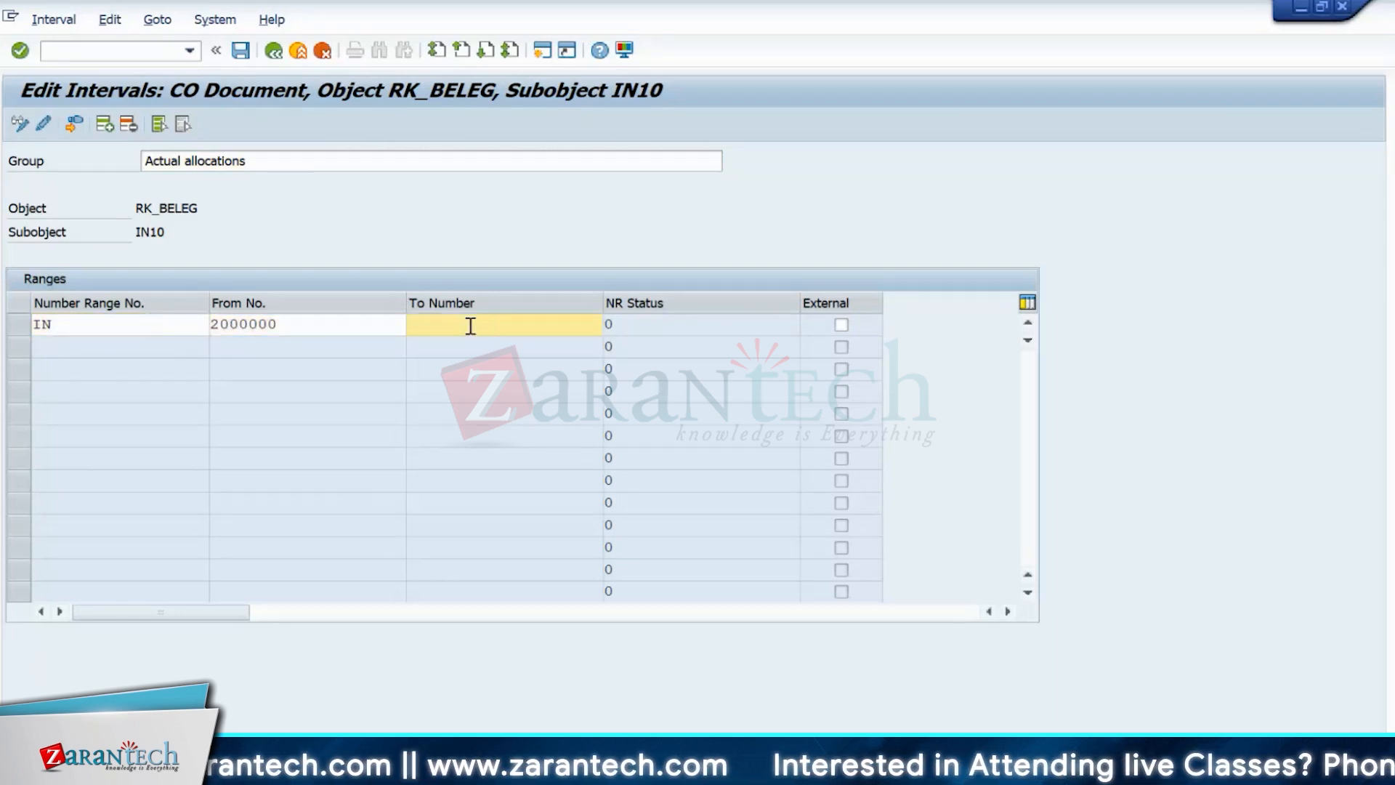
text(2999999)
click(242, 324)
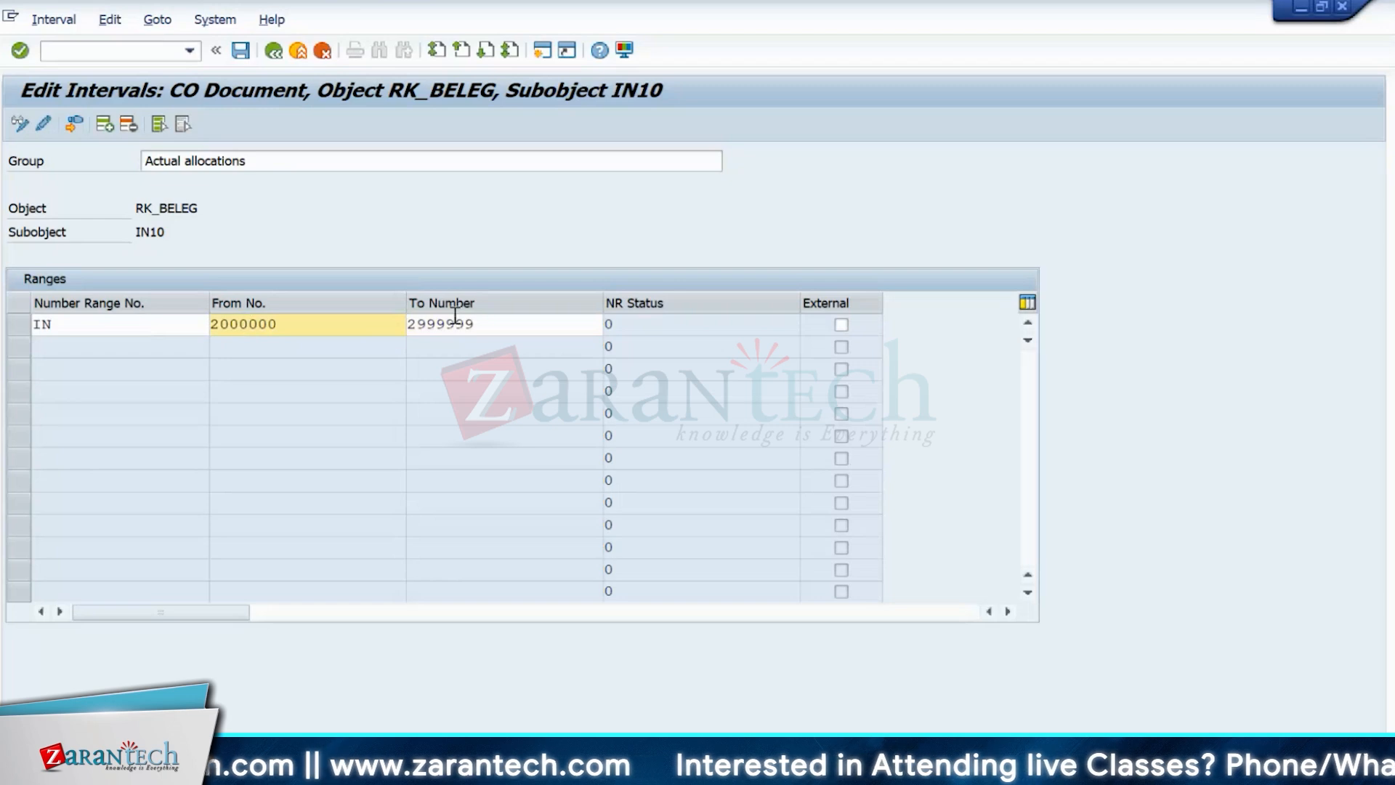
key(Return)
click(240, 51)
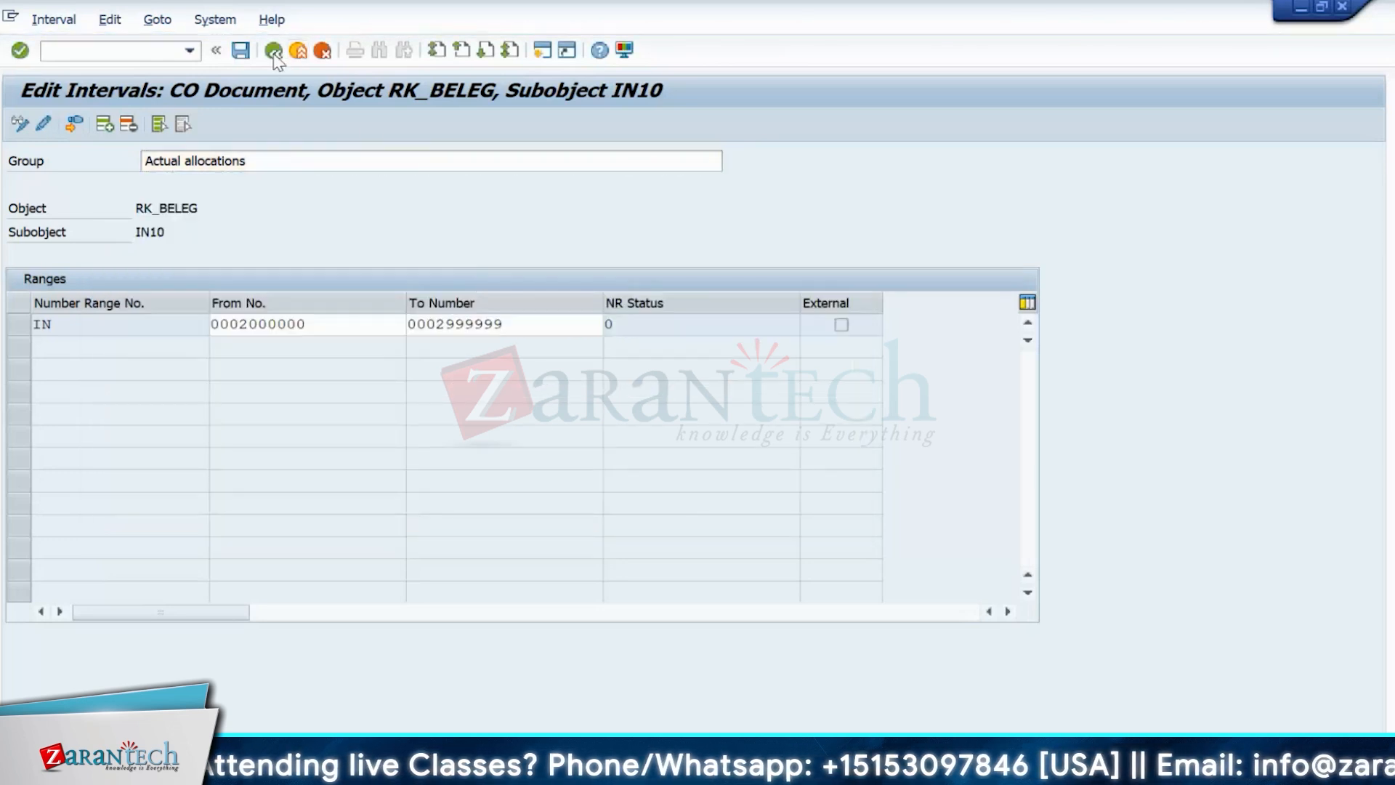
click(273, 52)
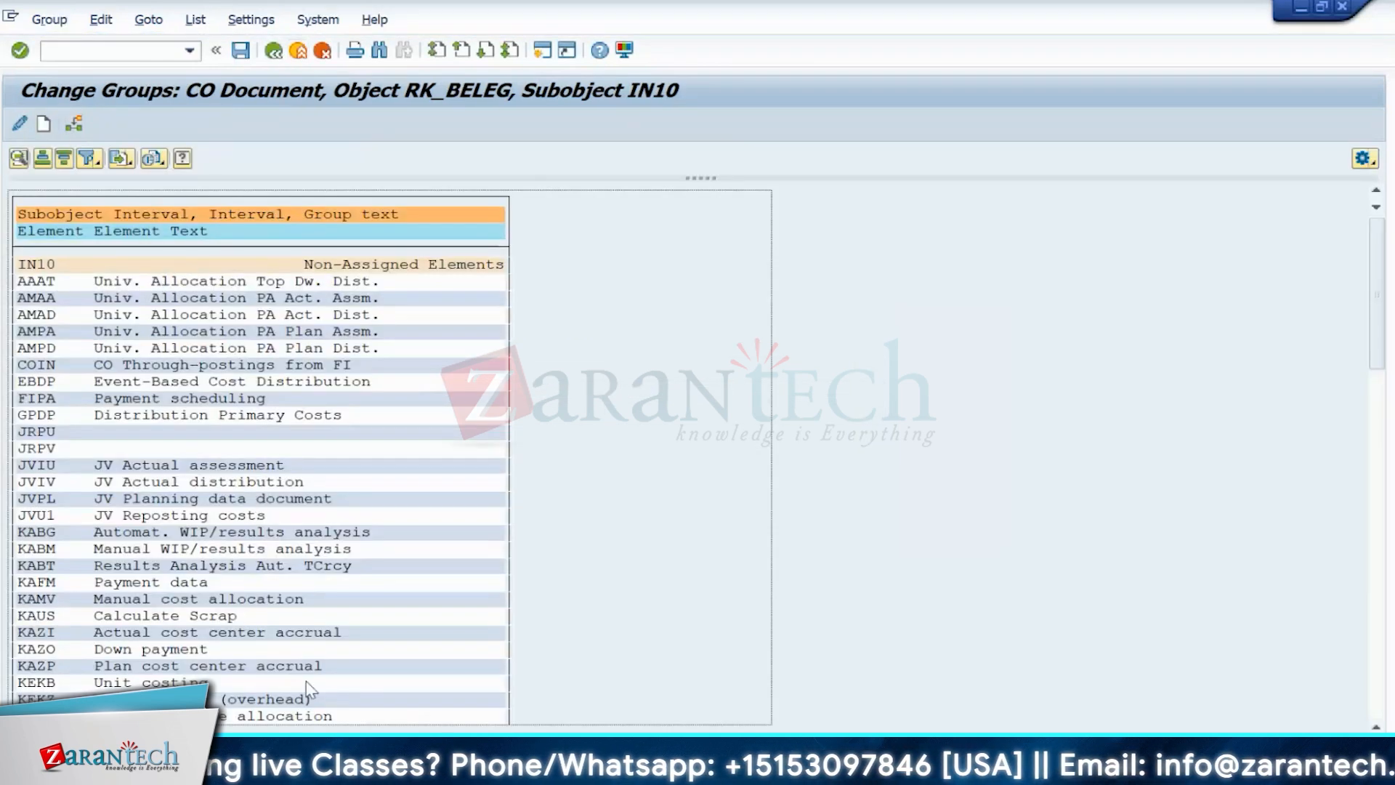
- Find element RKIU, assign it to the Actual allocations group and save the assignment
key(ctrl+f)
key(Return)
click(217, 165)
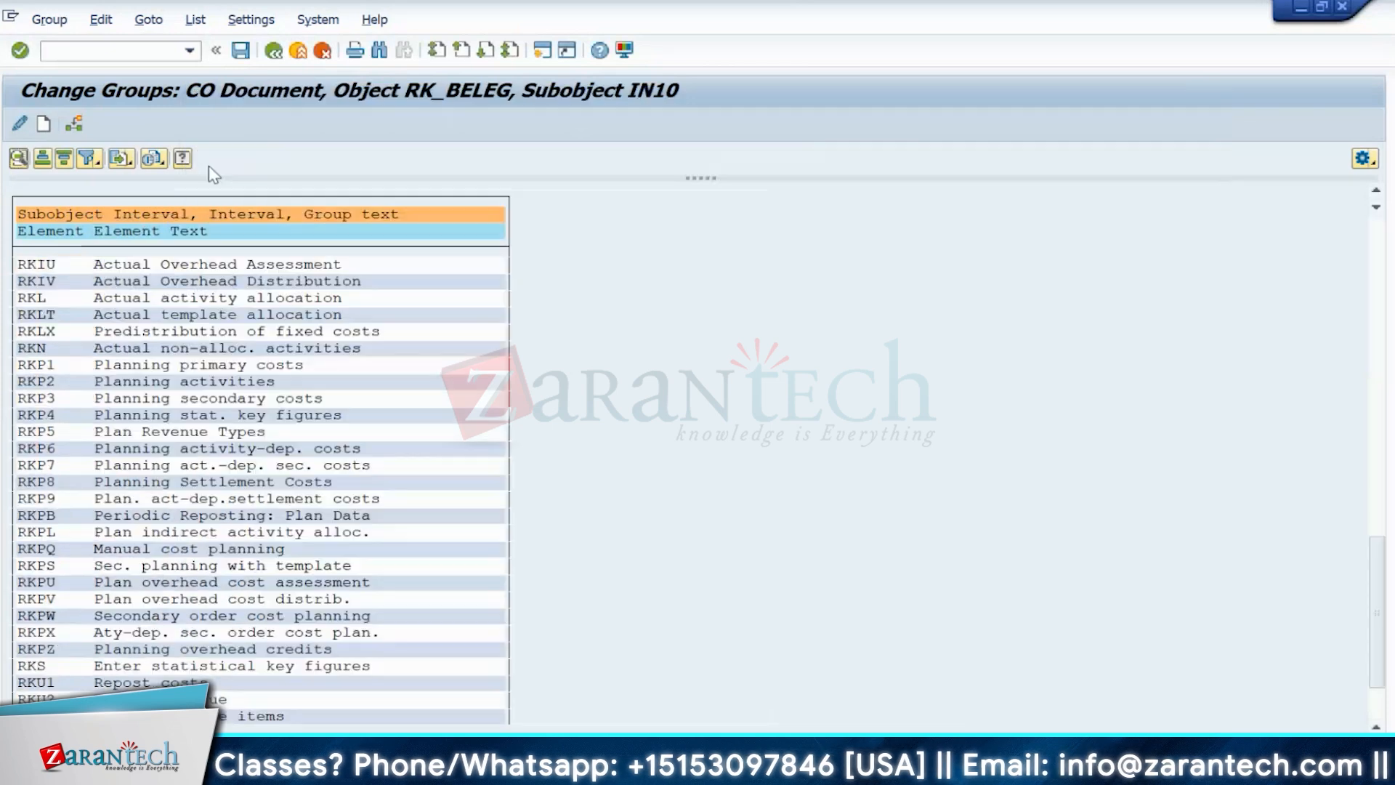
click(74, 124)
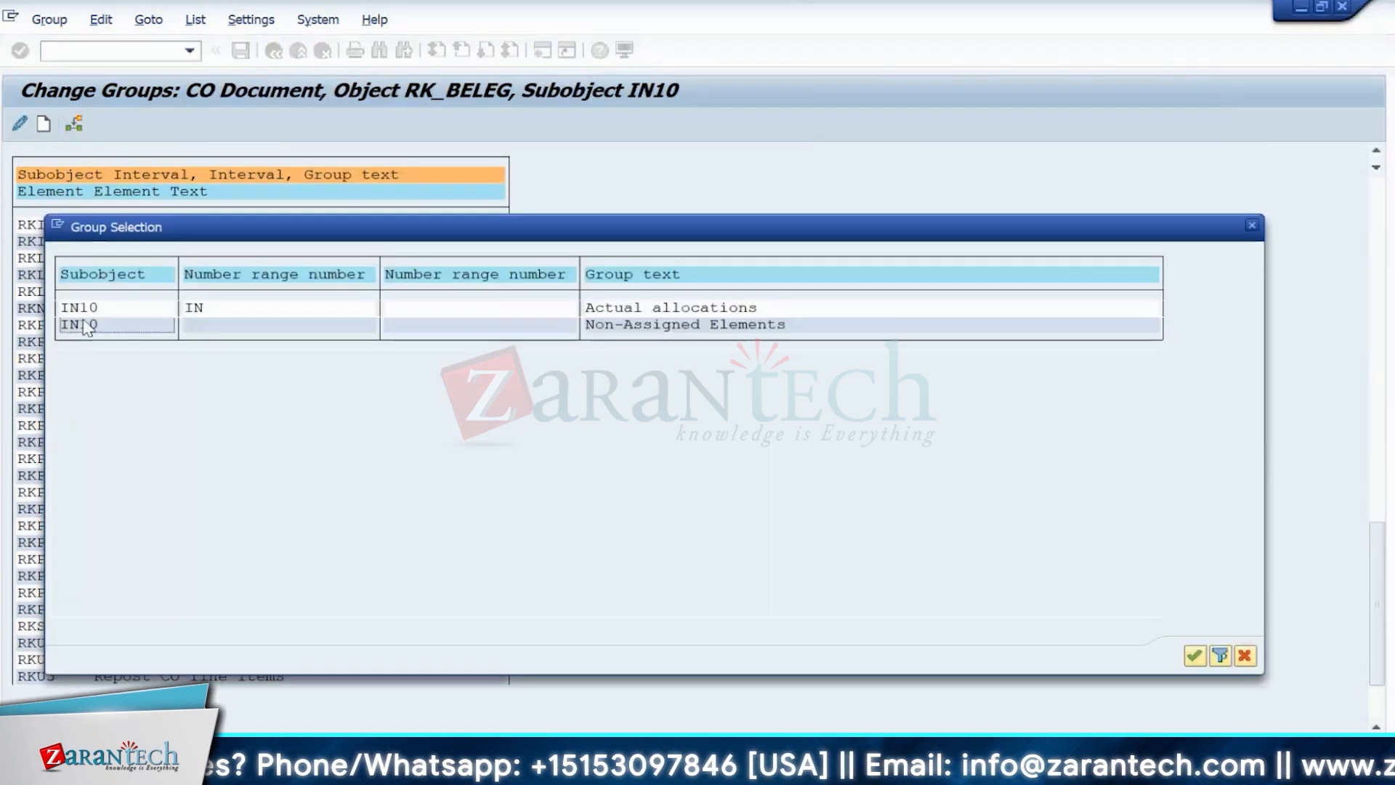
double_click(81, 312)
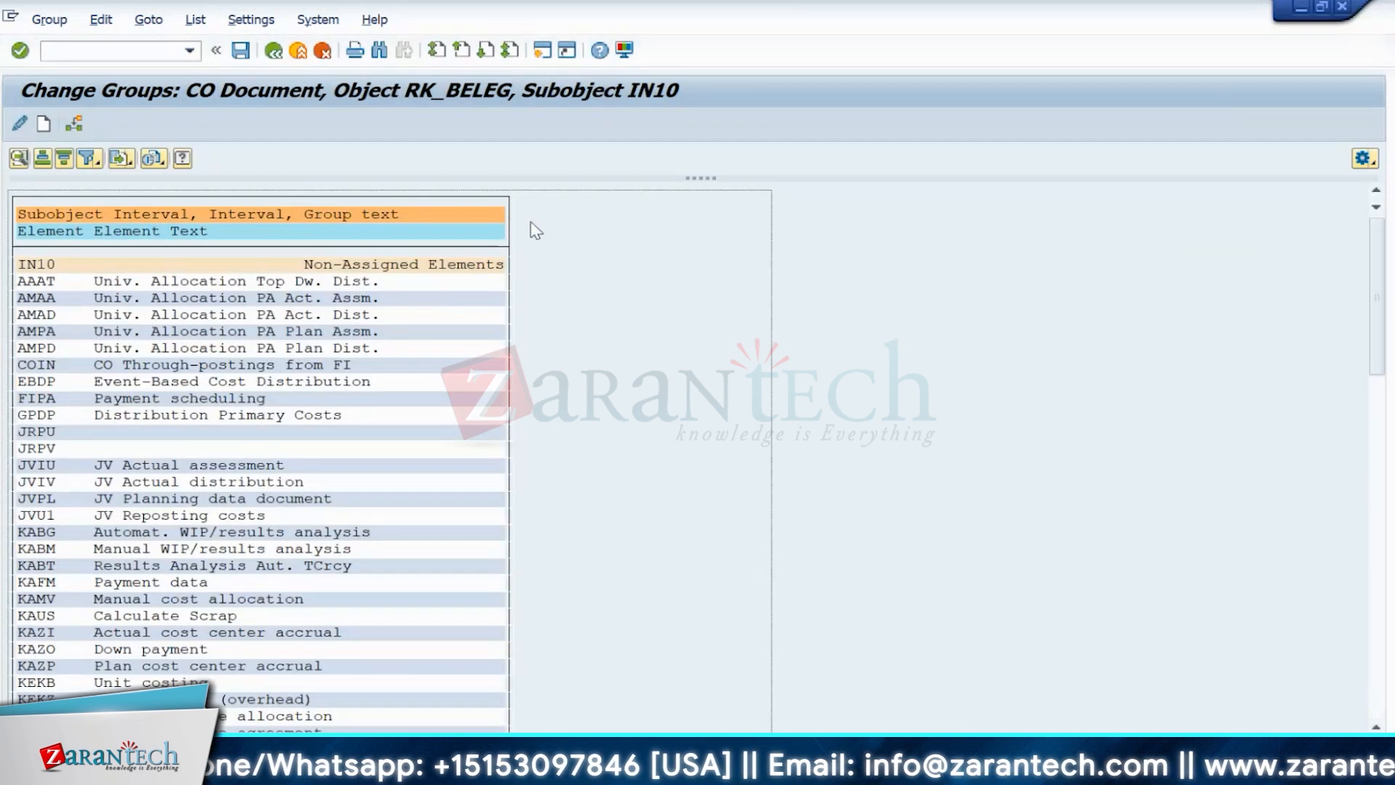
click(241, 50)
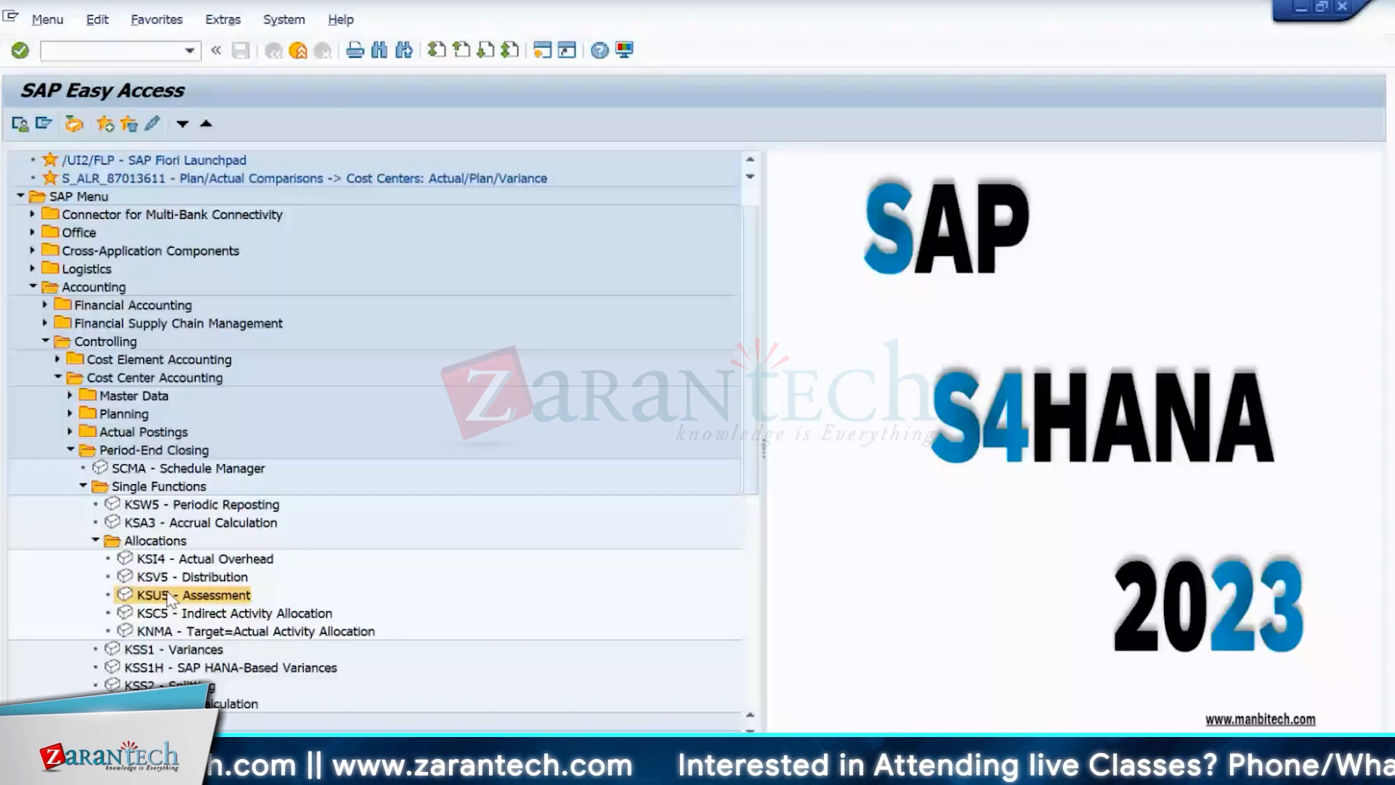
- Execute assessment cycle INFIN in KSU5 for period 5 of 2024 and expand its allocation run to period 005/2024
double_click(169, 595)
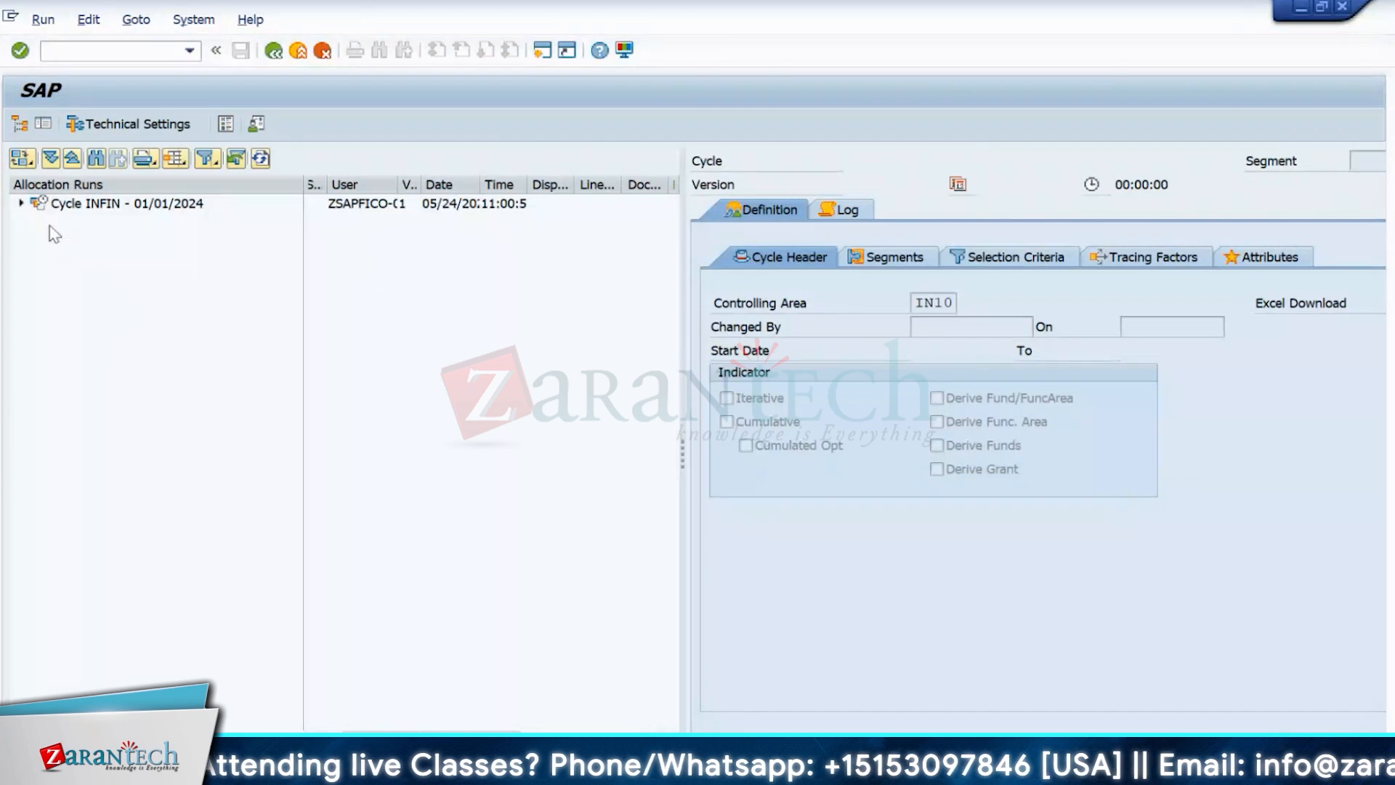
click(21, 203)
click(80, 223)
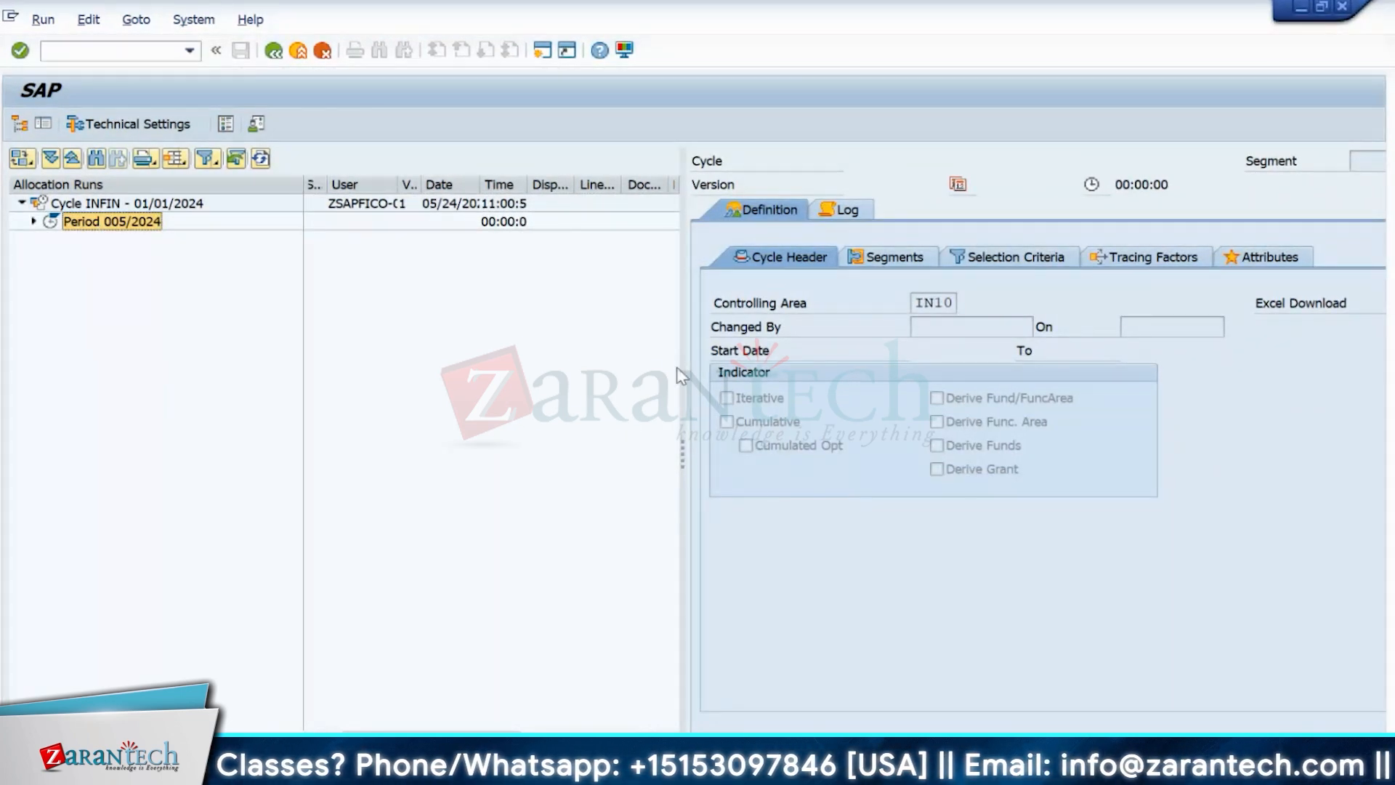
- Widen the run details and review the selection criteria, tracing factors, attributes, log messages and technical data
drag(681, 376, 181, 378)
click(513, 258)
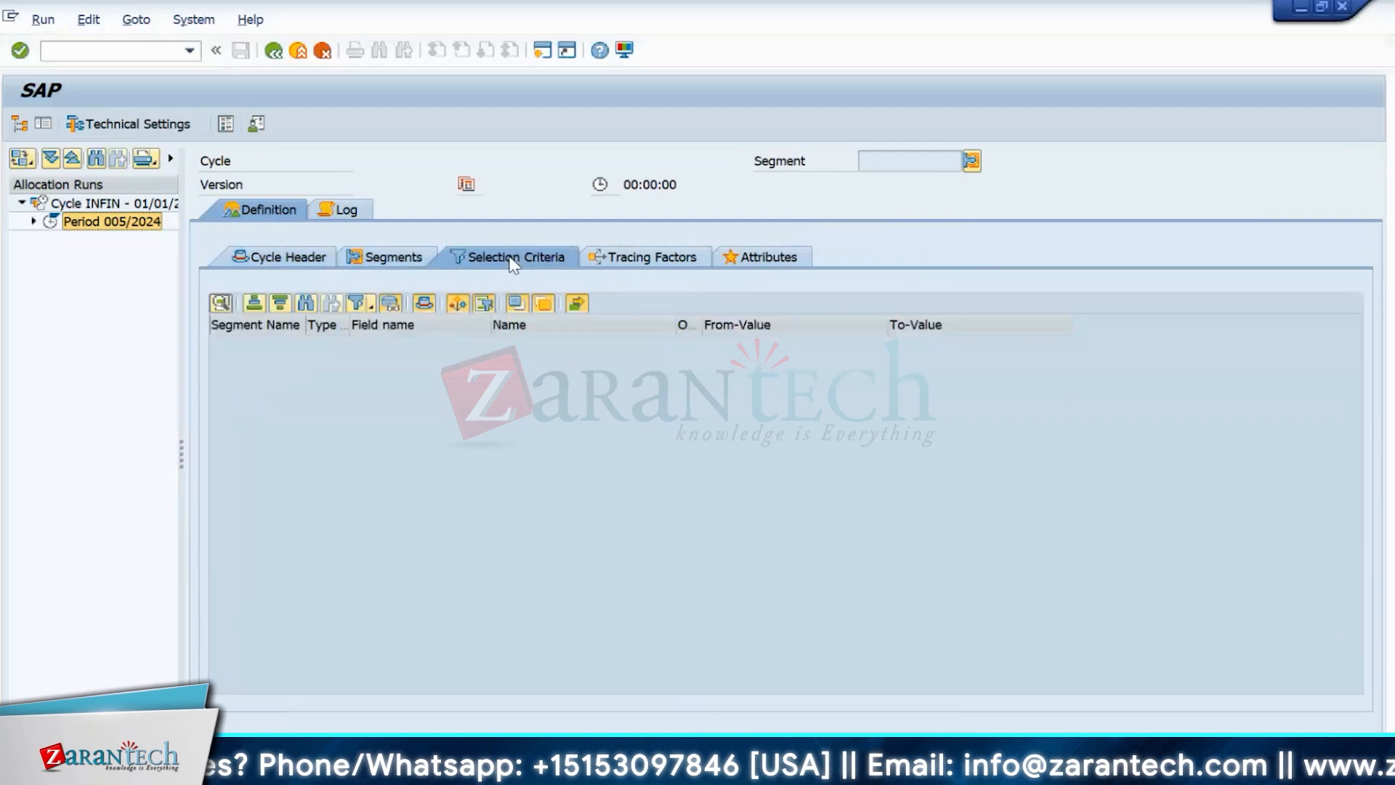
click(647, 257)
click(763, 257)
click(354, 216)
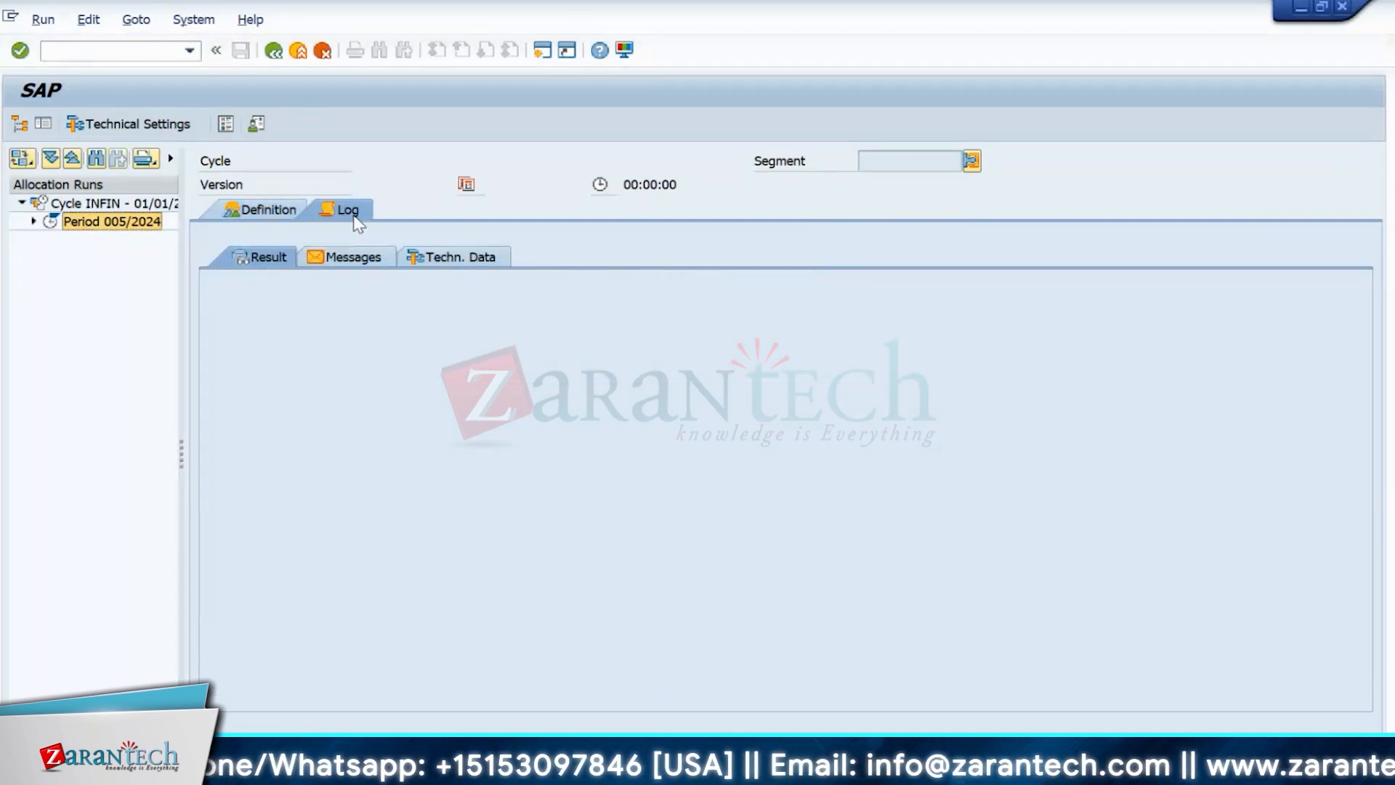
click(352, 255)
click(450, 263)
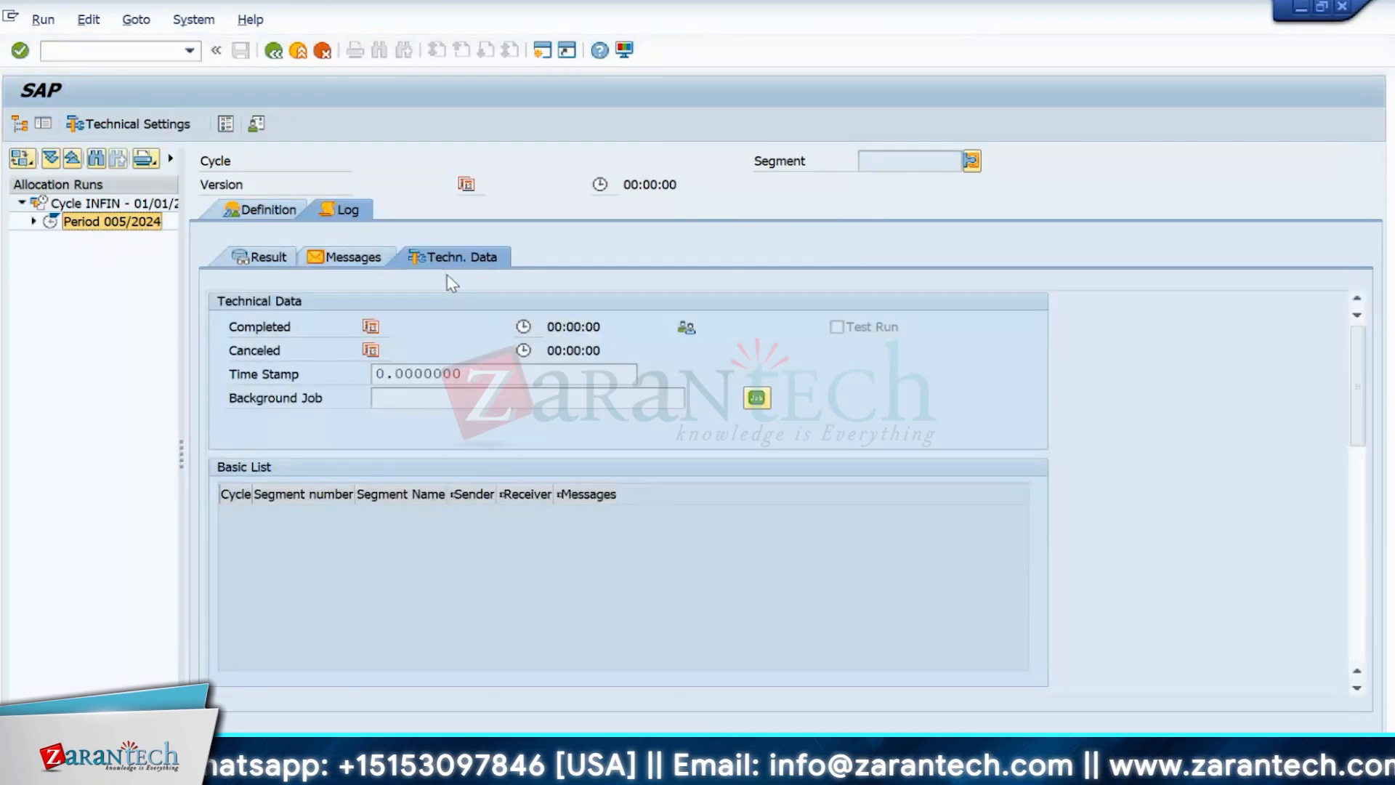
- Check the cycle's documents and simulations from the assessment initial screen, and execute cycle INFIN again
click(273, 51)
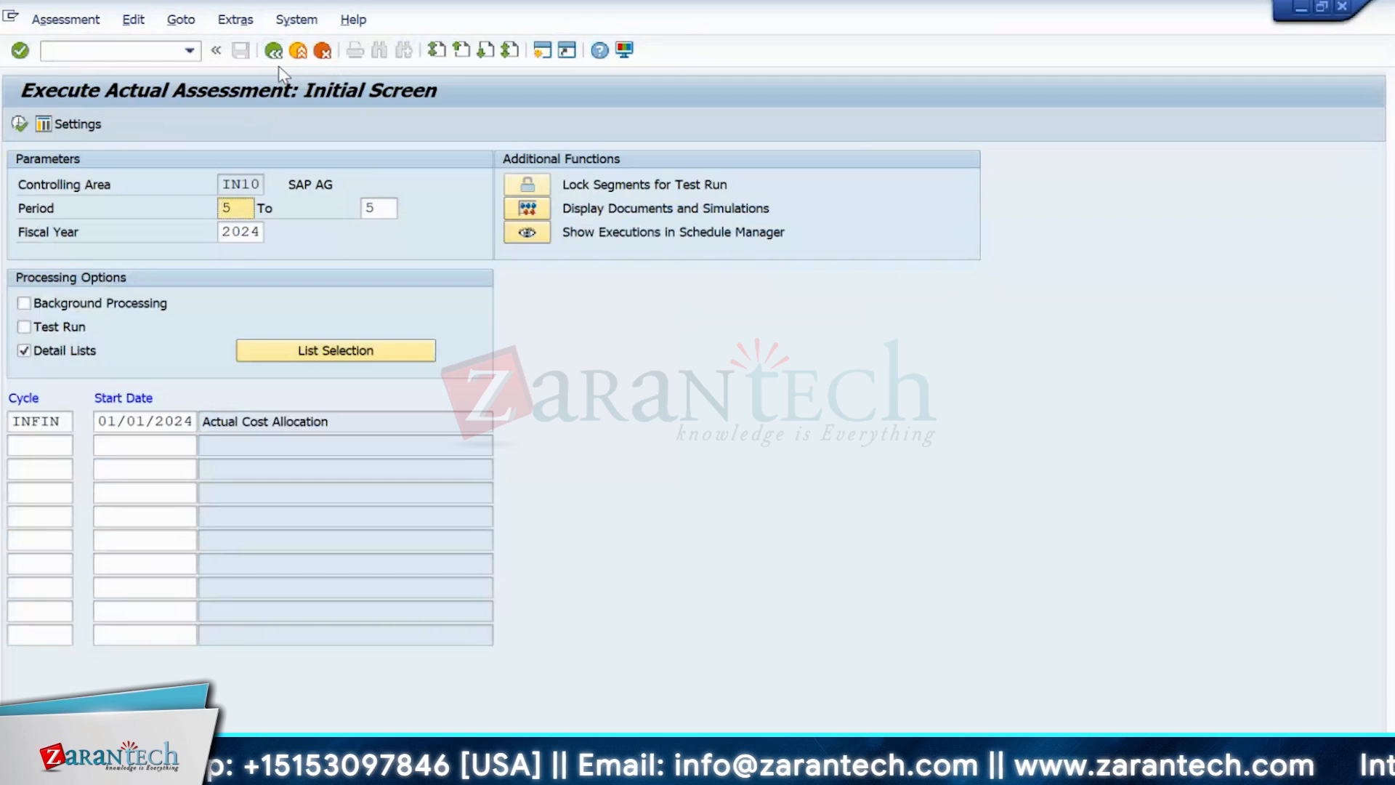
click(527, 209)
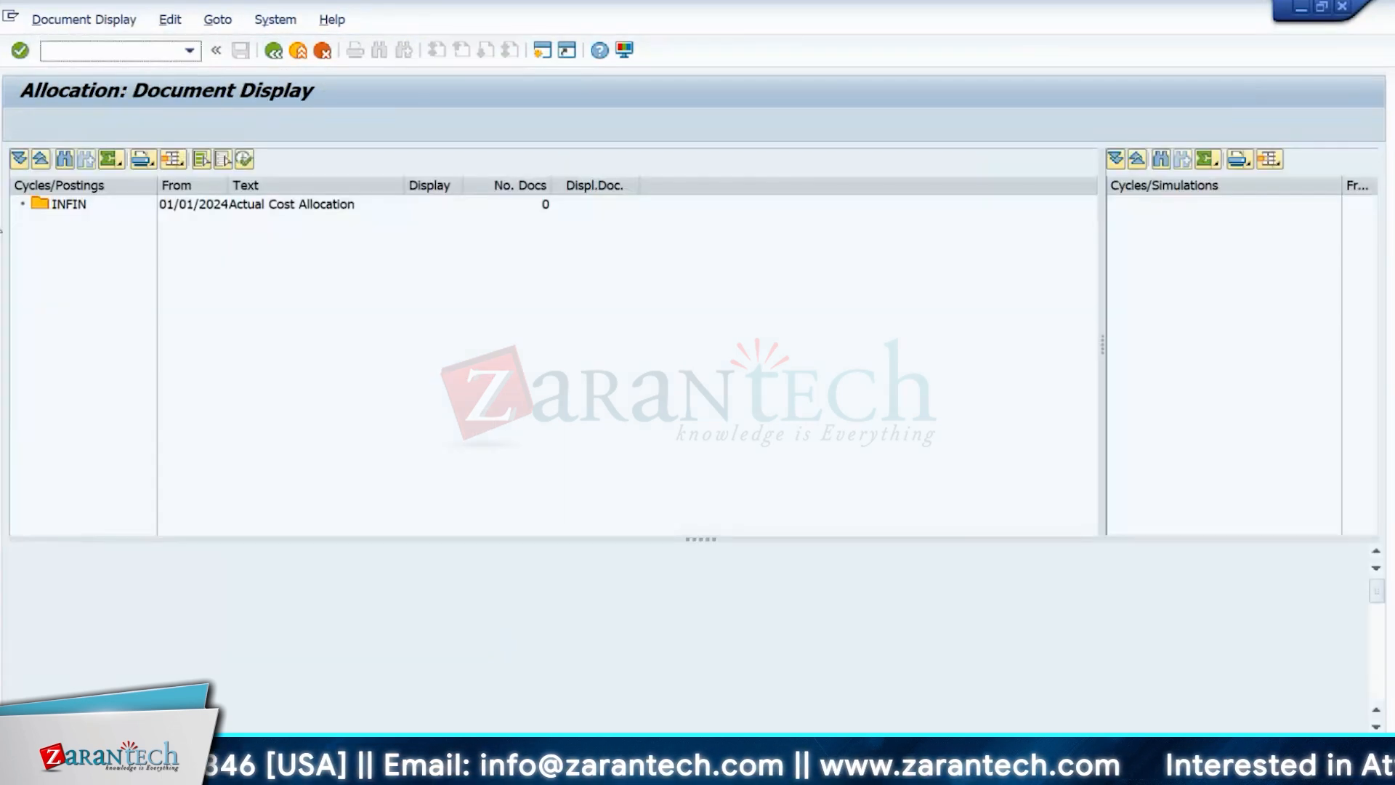
click(273, 51)
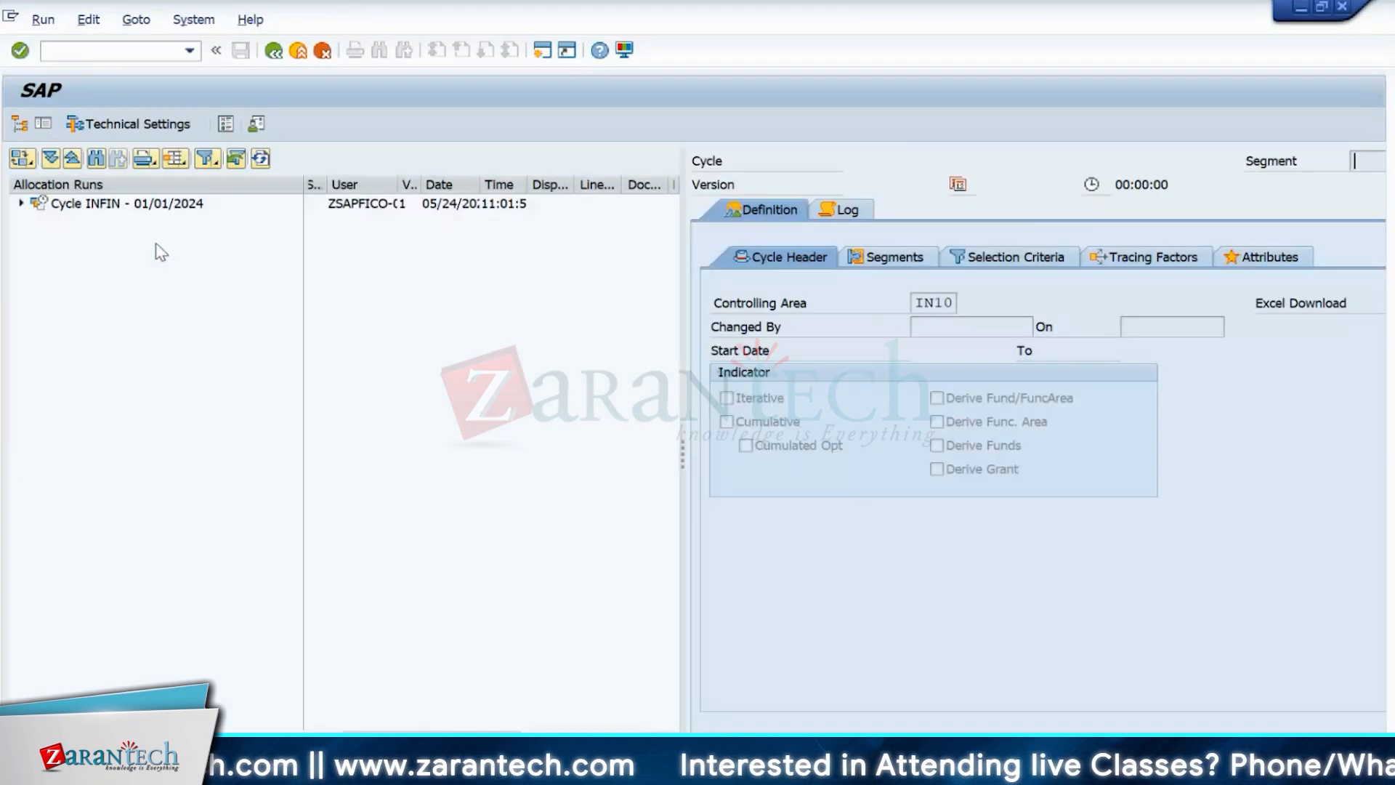
- Expand cycle INFIN's period 005/2024, open both executions and display the log messages of the 11:00:54 run at full width
double_click(60, 206)
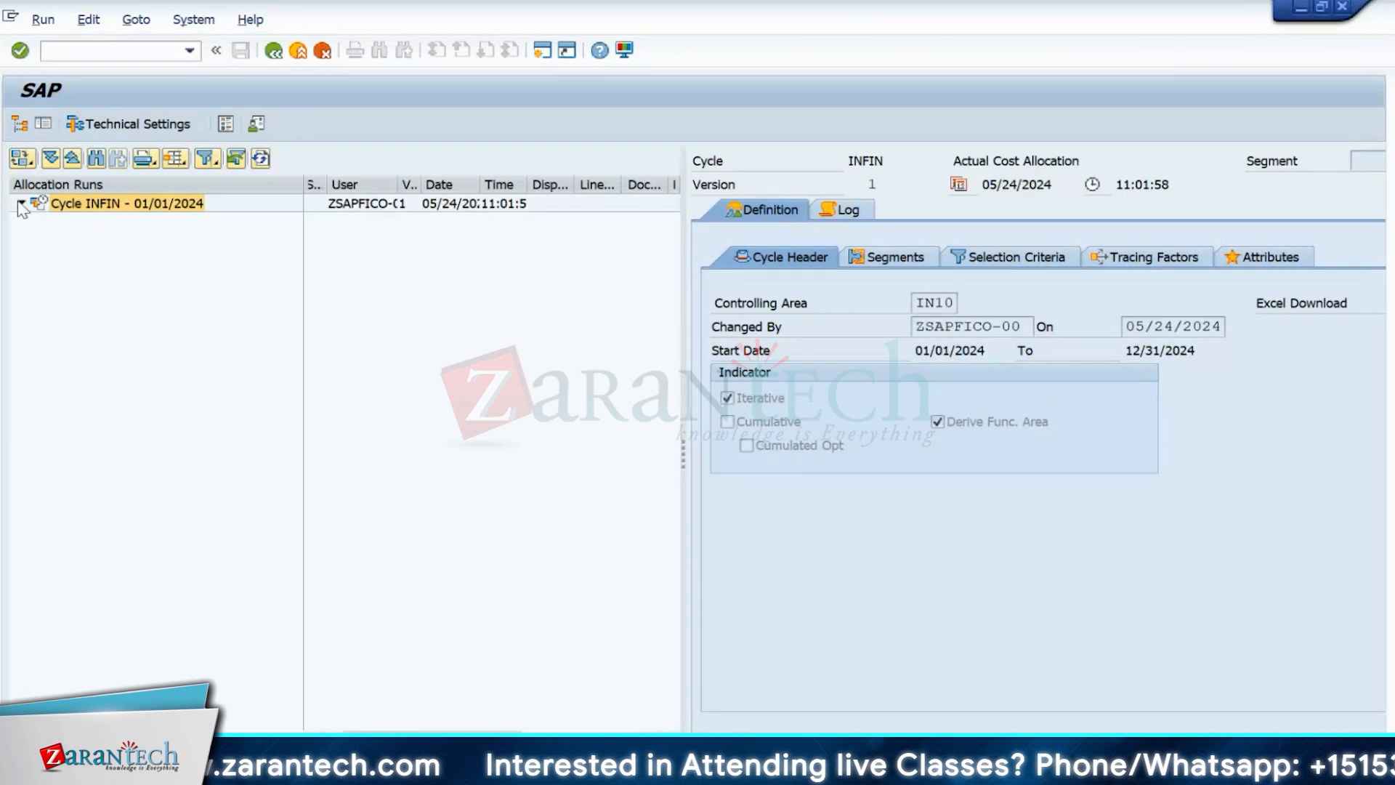
click(34, 221)
double_click(101, 240)
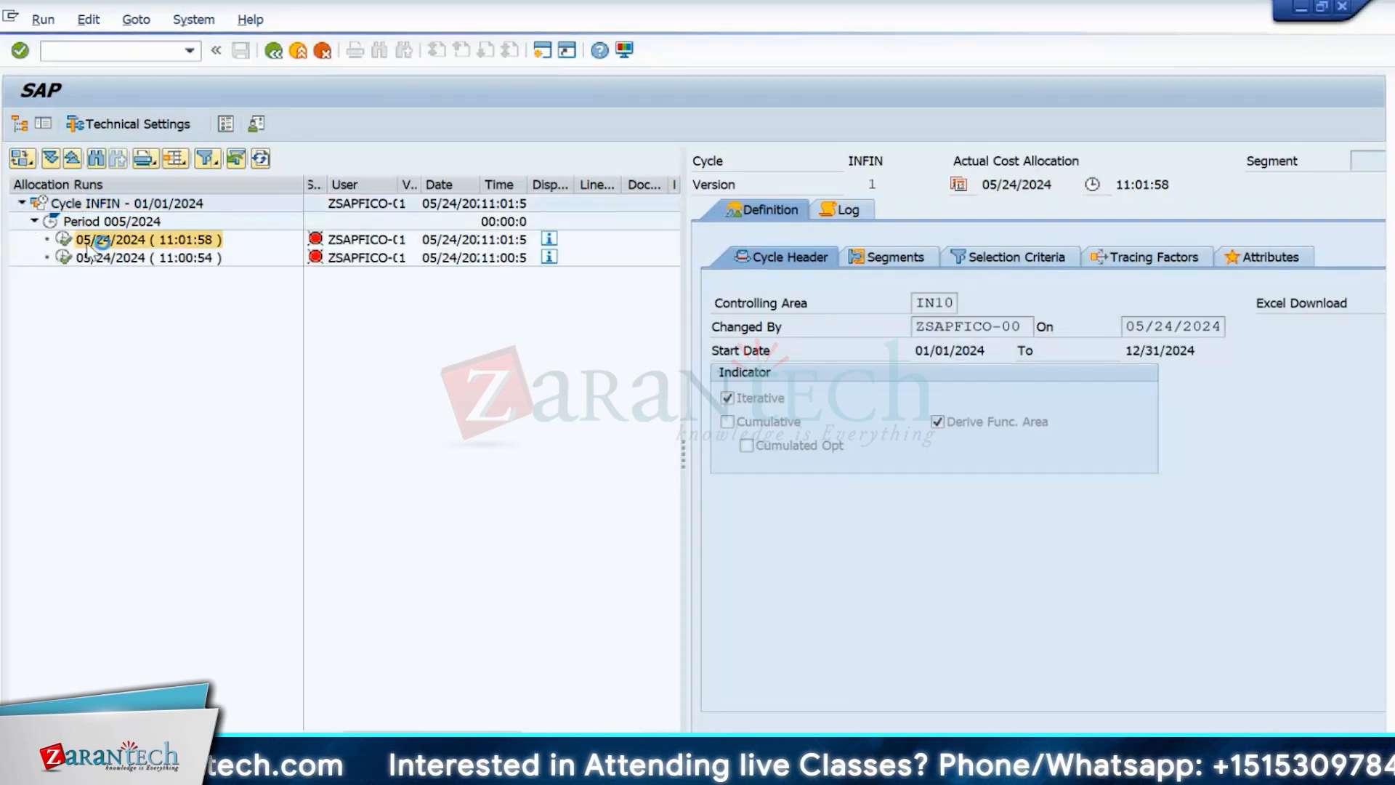
double_click(149, 258)
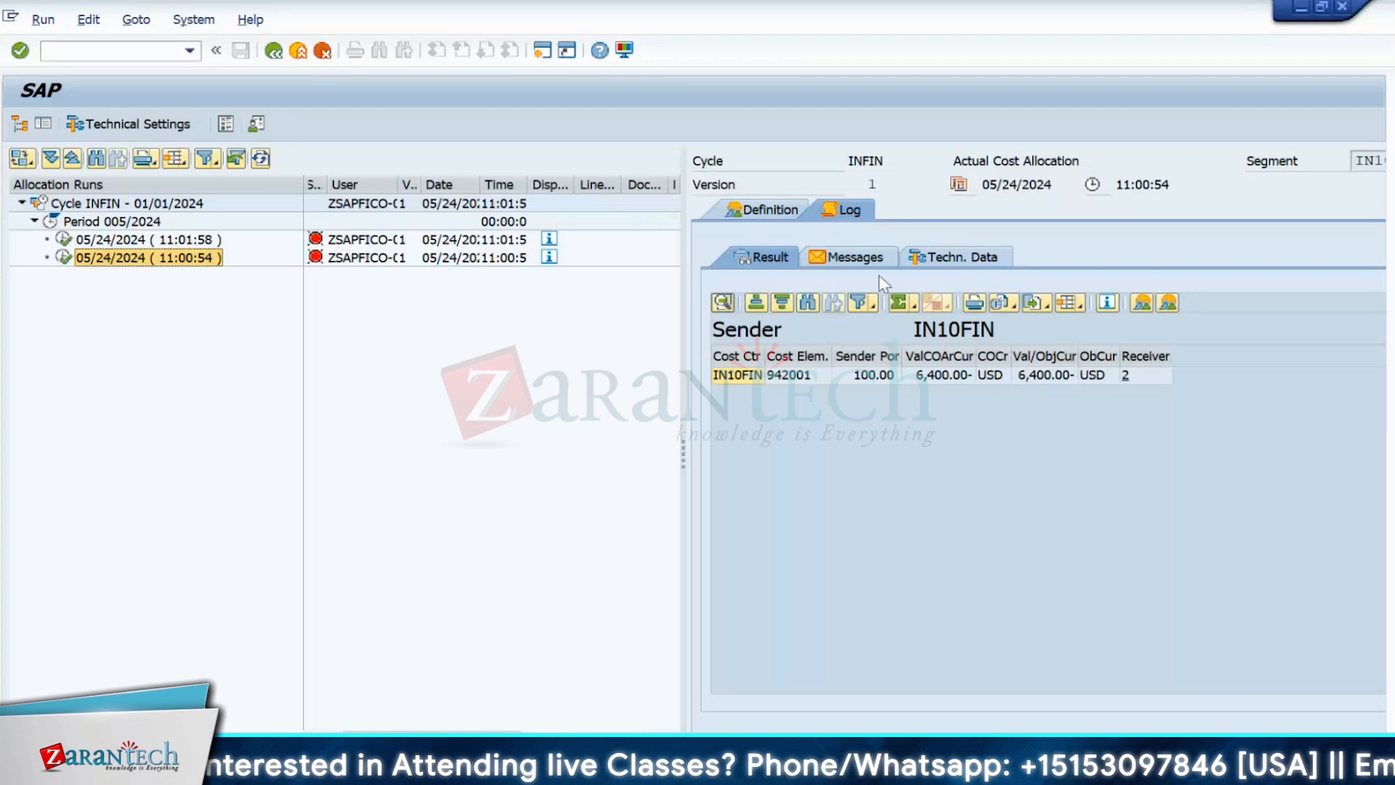
click(864, 258)
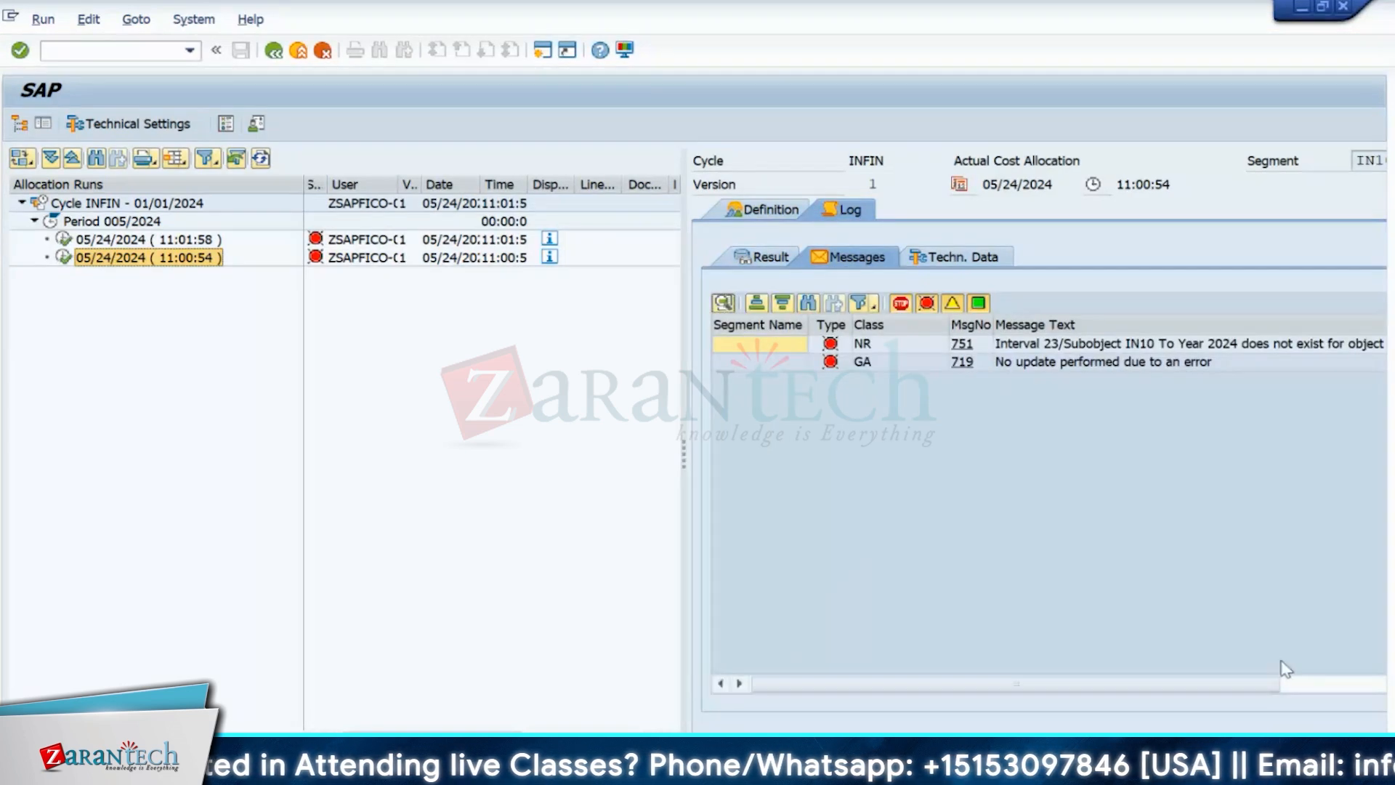
drag(683, 445, 282, 454)
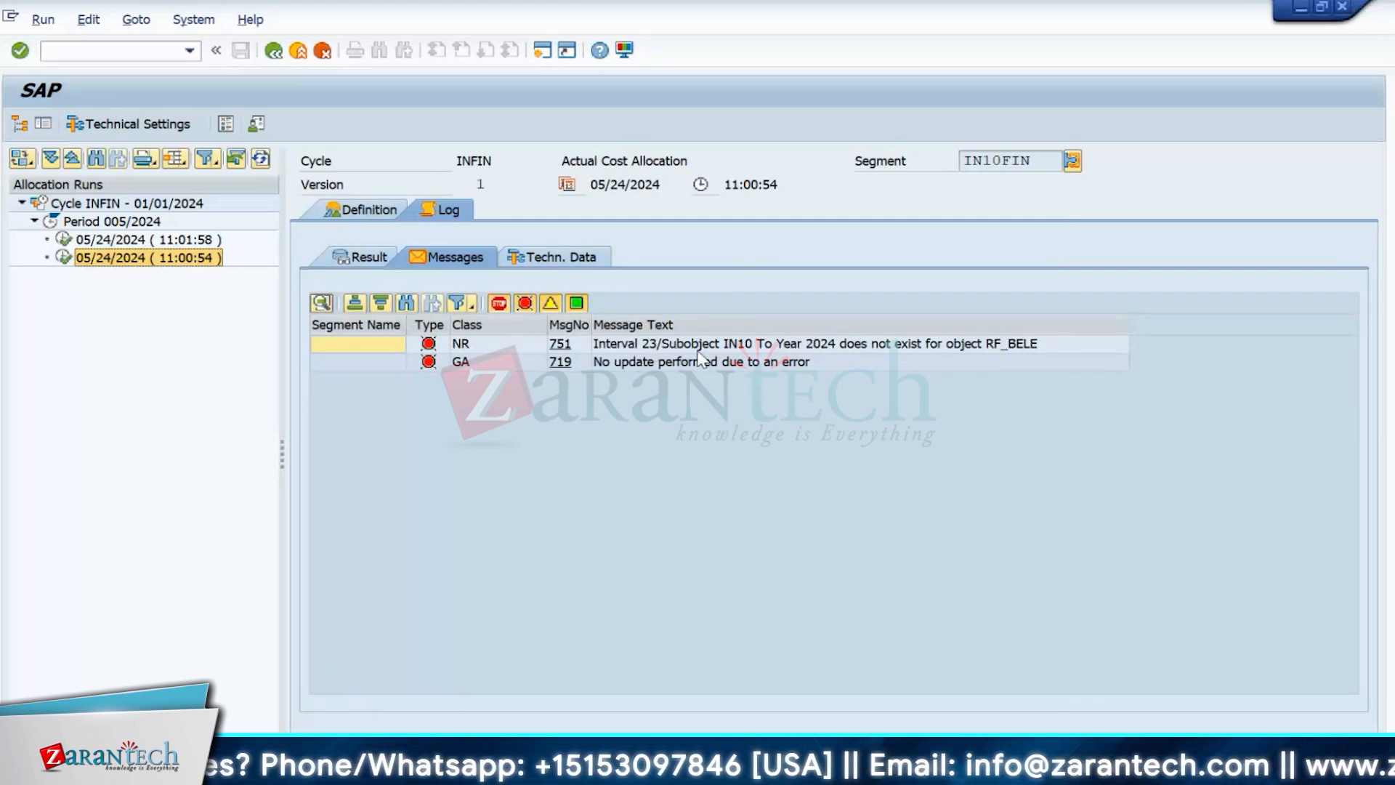
- Read the long text of error message NR 751 for the 11:00:54 run, and close the message windows
click(993, 348)
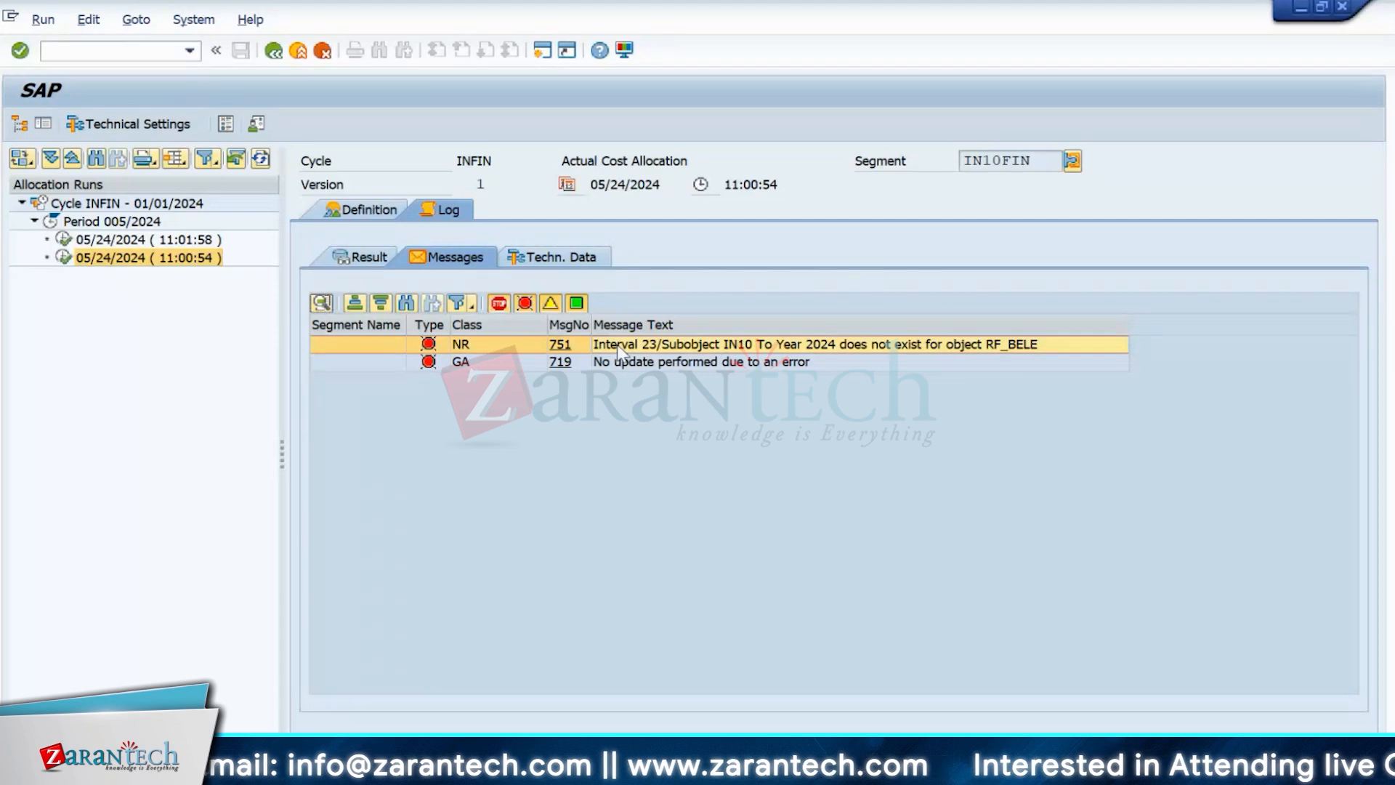
click(571, 347)
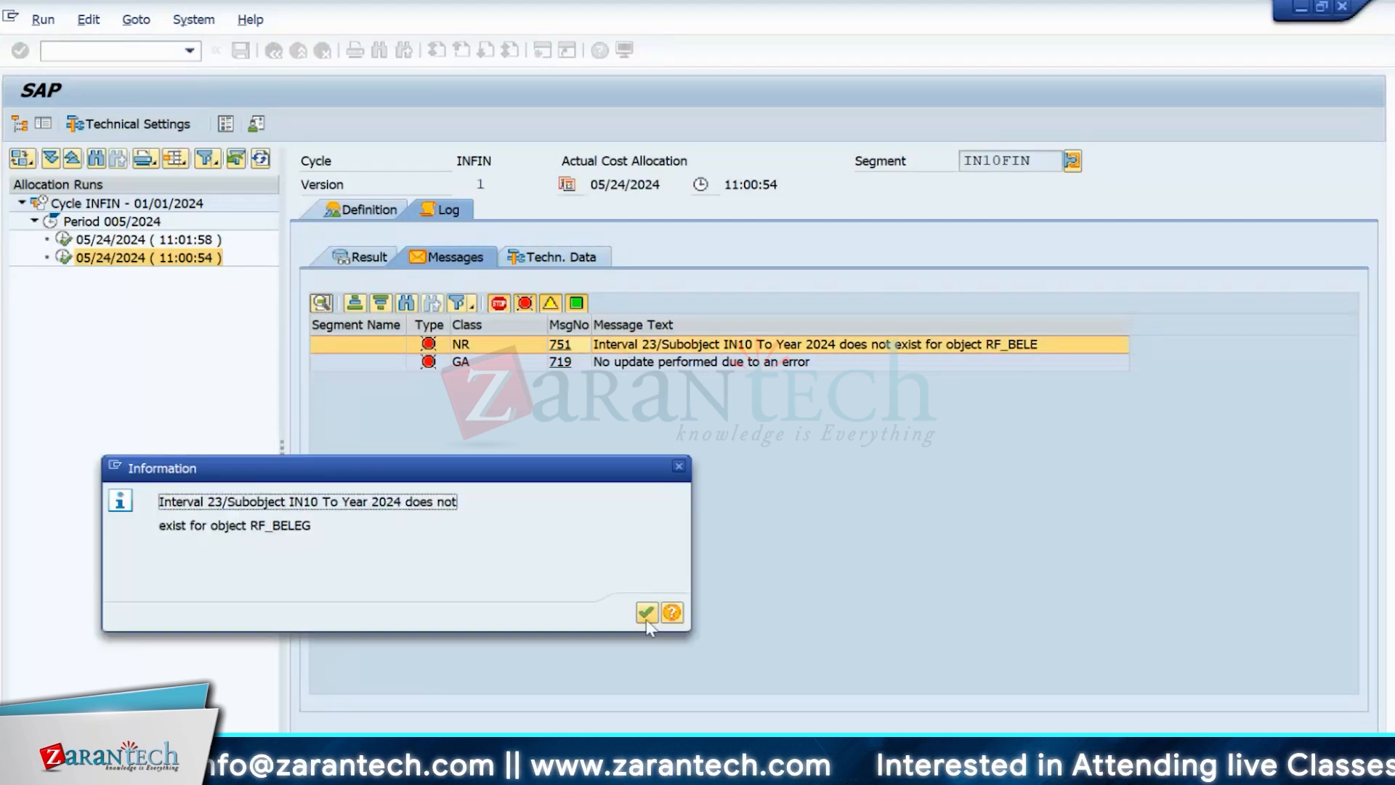
click(674, 608)
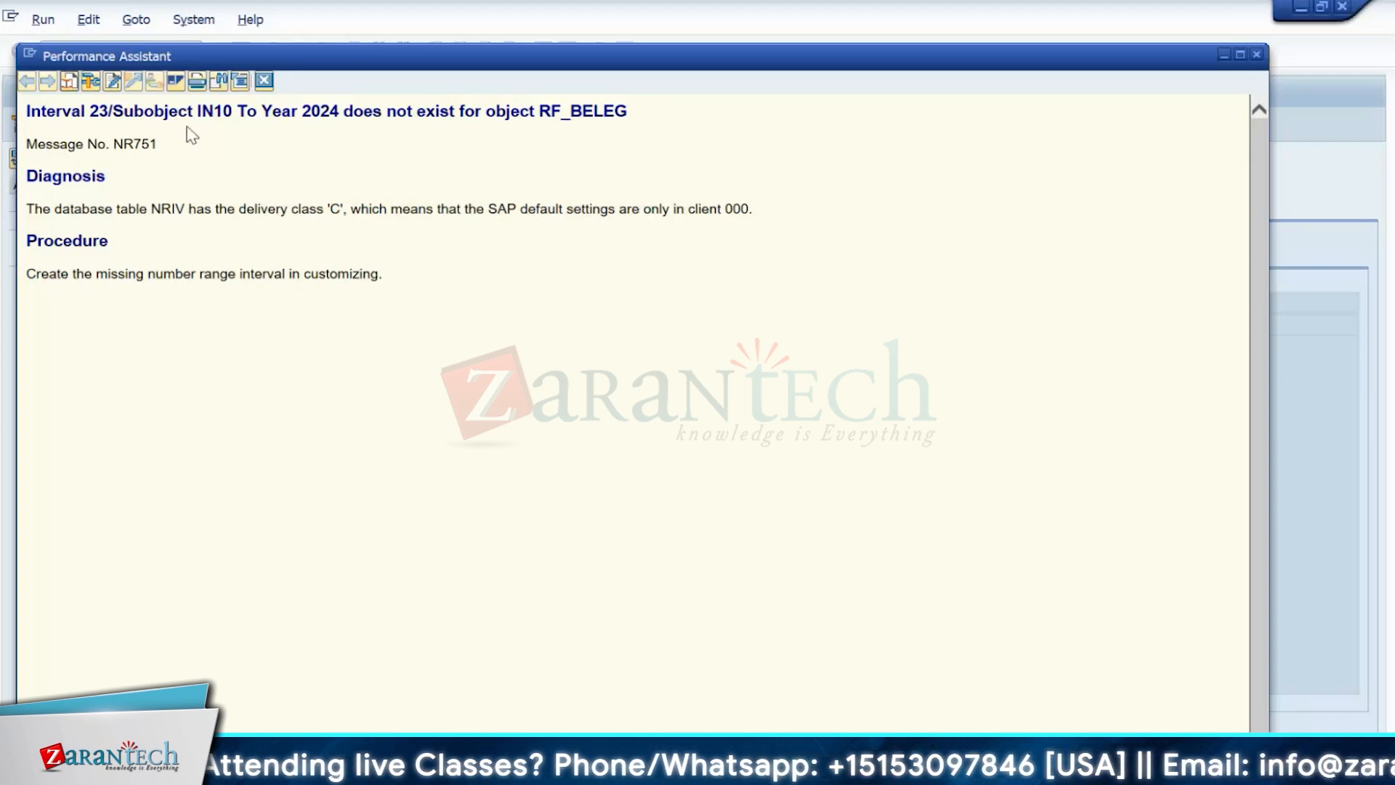
click(263, 80)
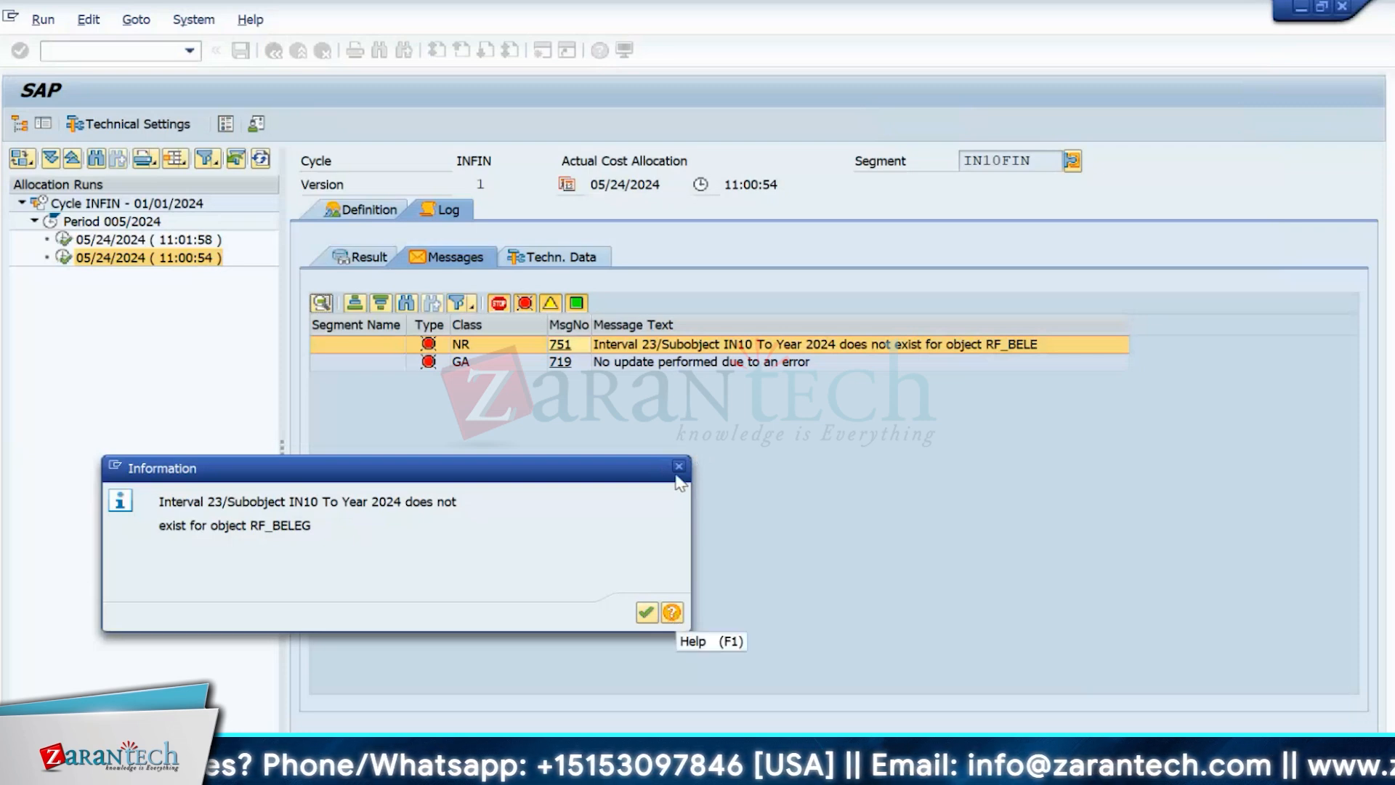
click(679, 467)
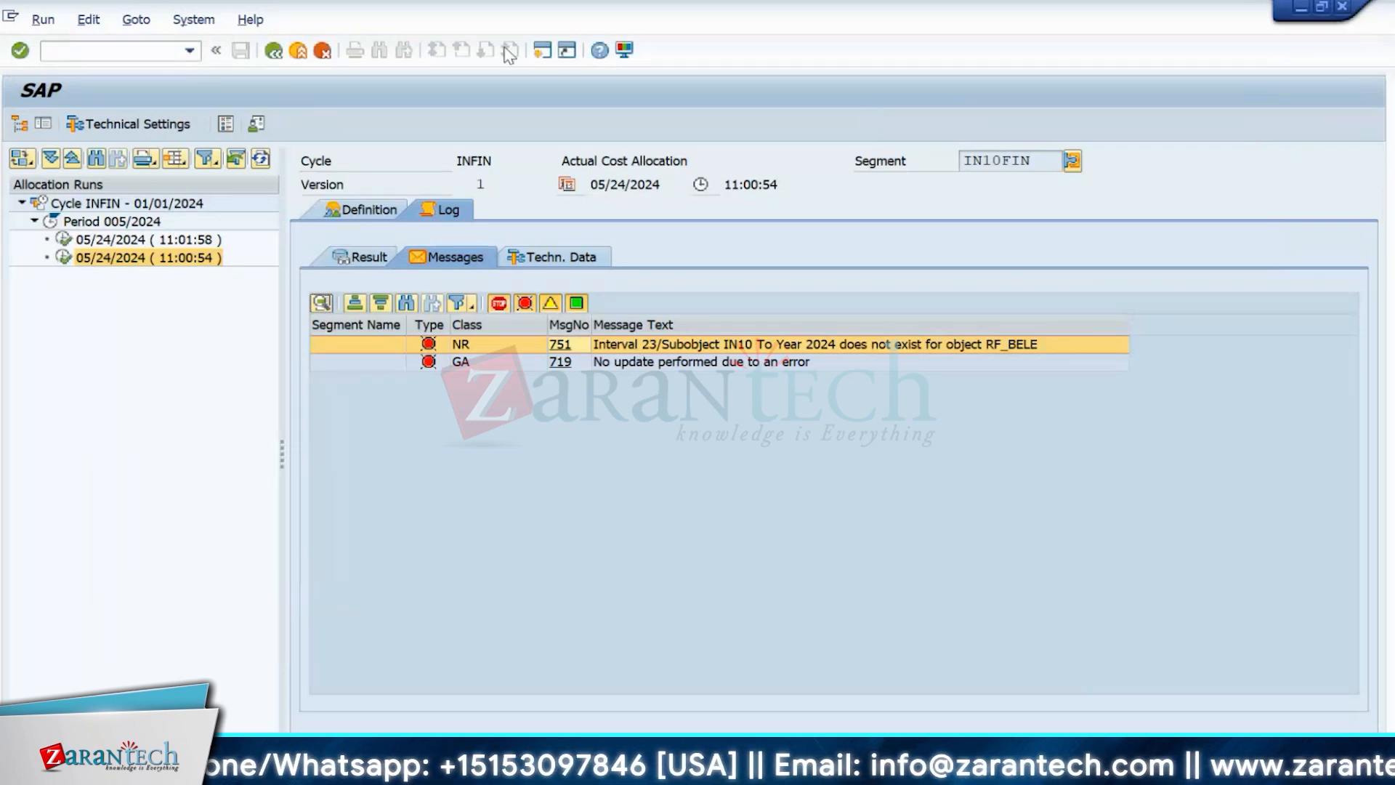
- Open transaction FBN1 in a new session and review company code IN10's RF_BELEG number range intervals in change mode
click(543, 50)
text(f)
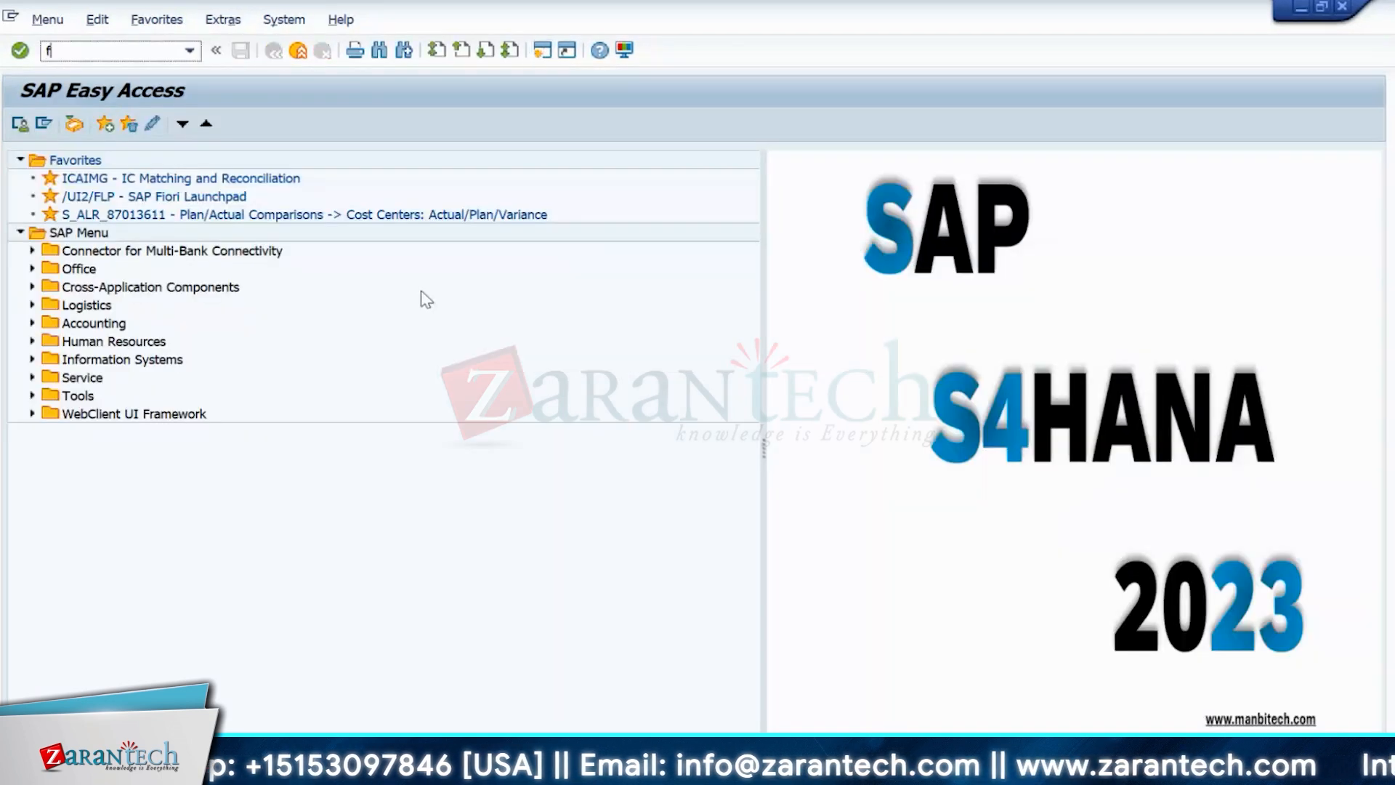
text(bn1)
key(Return)
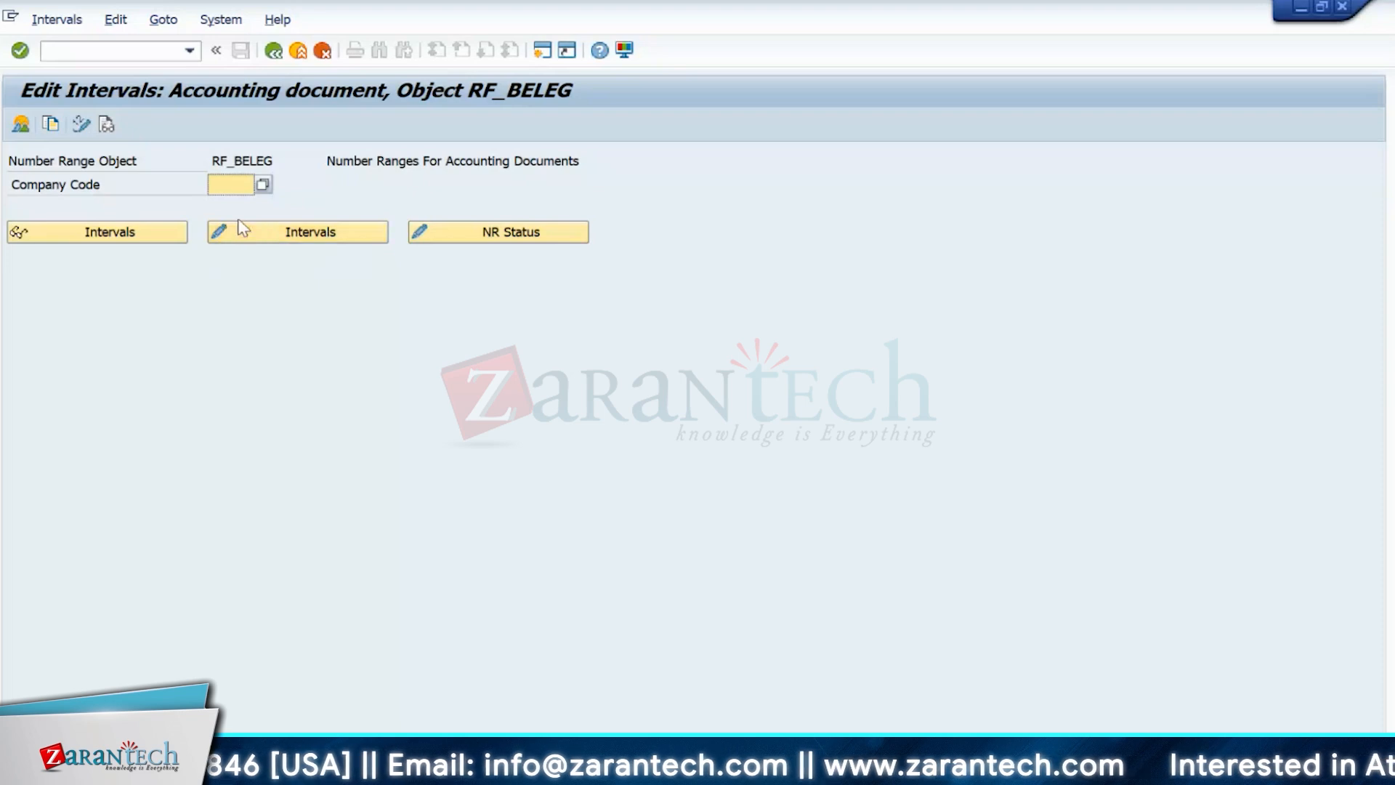
click(230, 185)
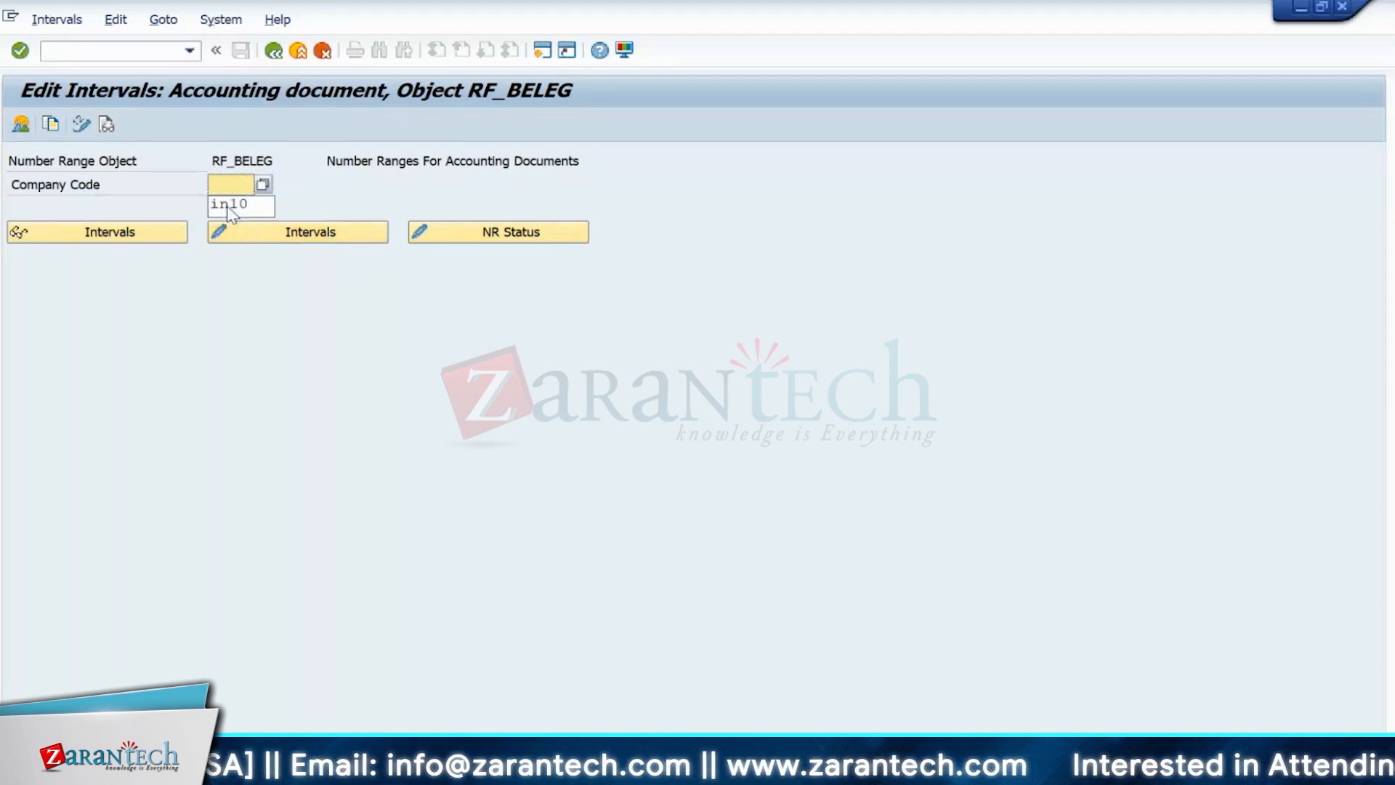
click(231, 207)
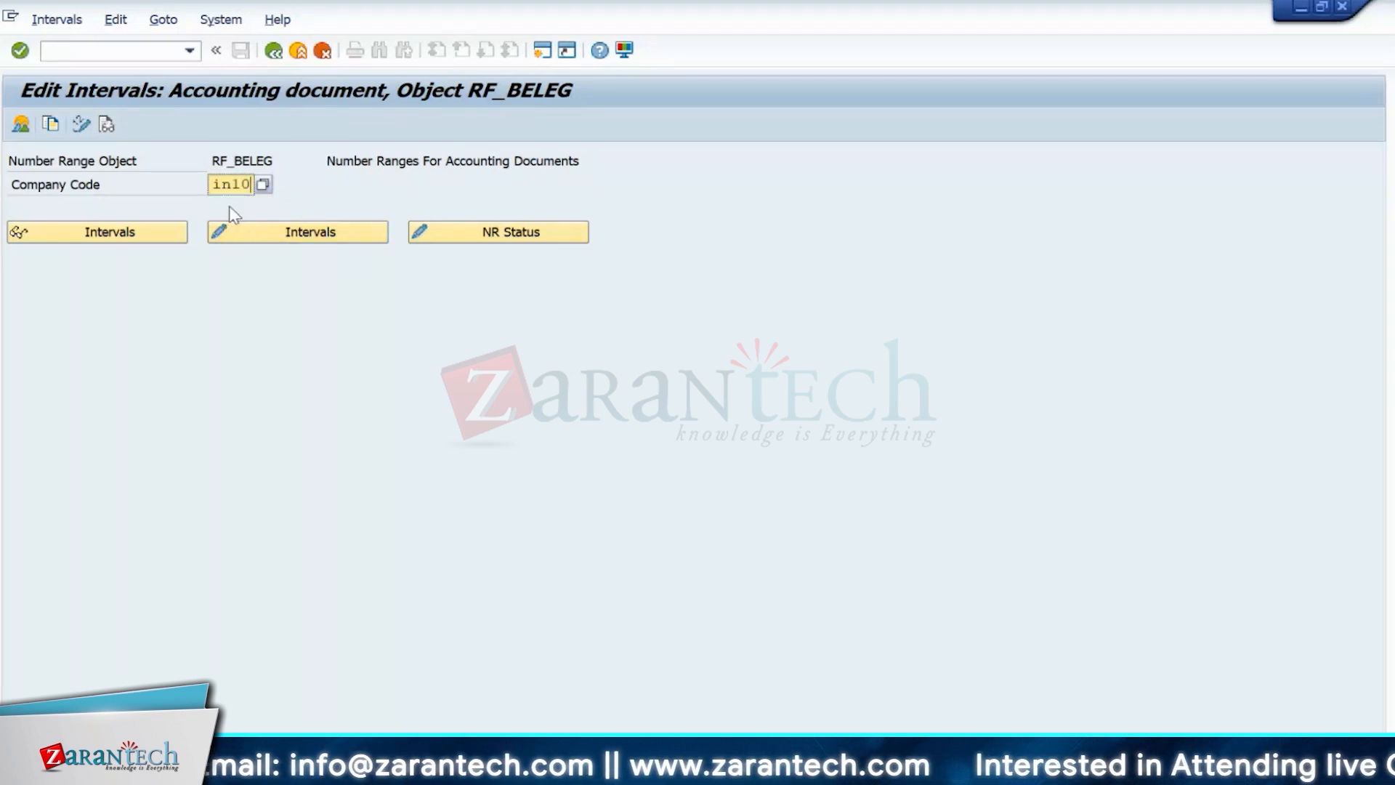
click(261, 234)
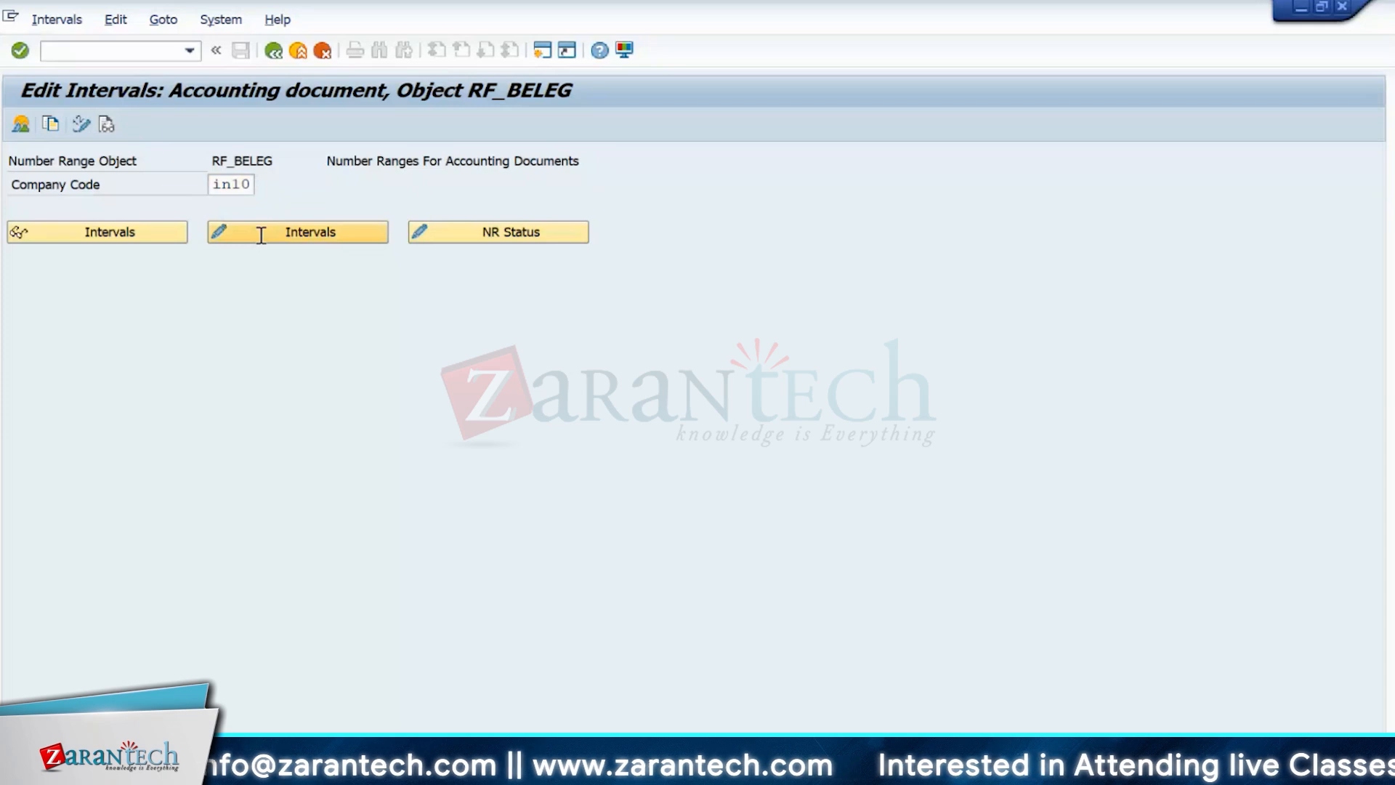
scroll(165, 433, down, 2)
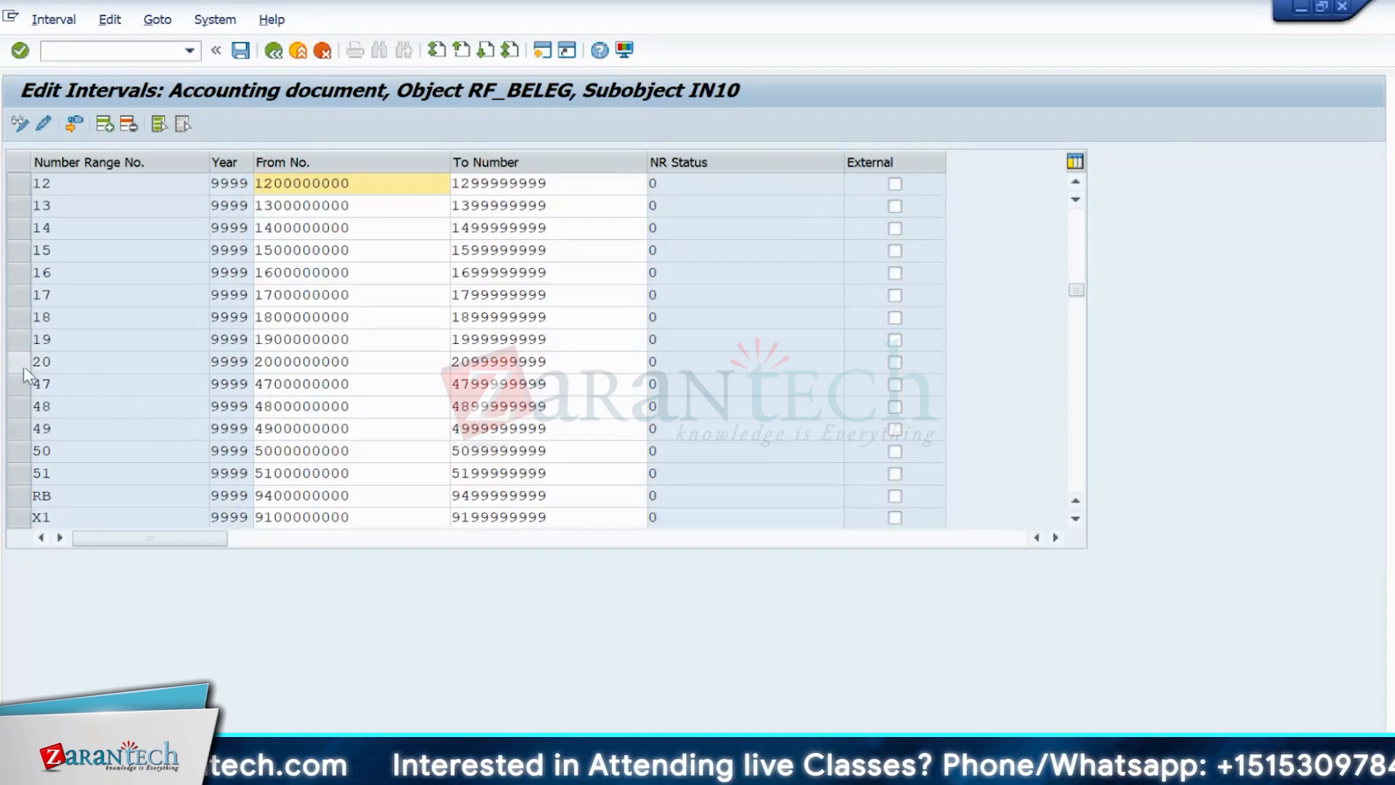
- Display the RF_BELEG number range intervals of company code 0001 and look for interval 23
click(270, 52)
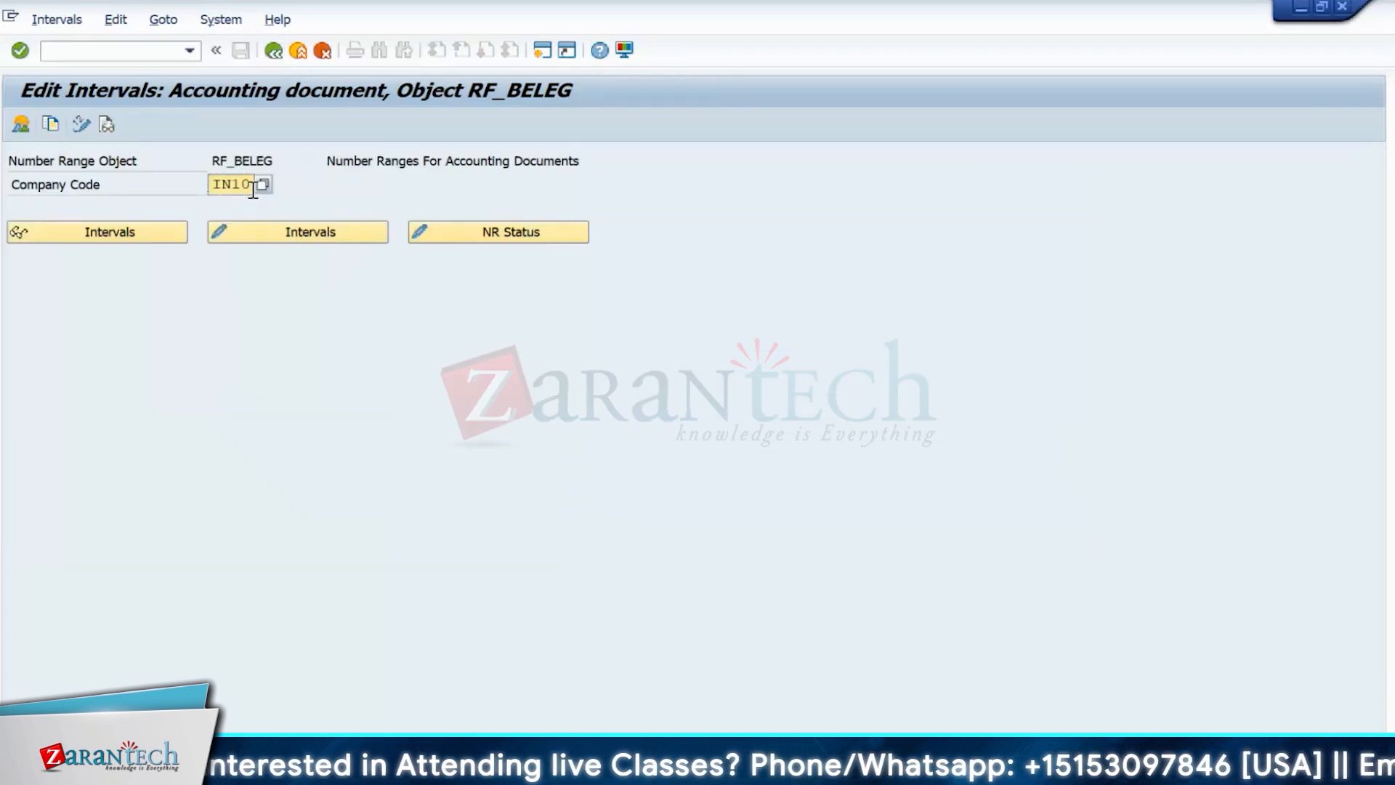
click(251, 184)
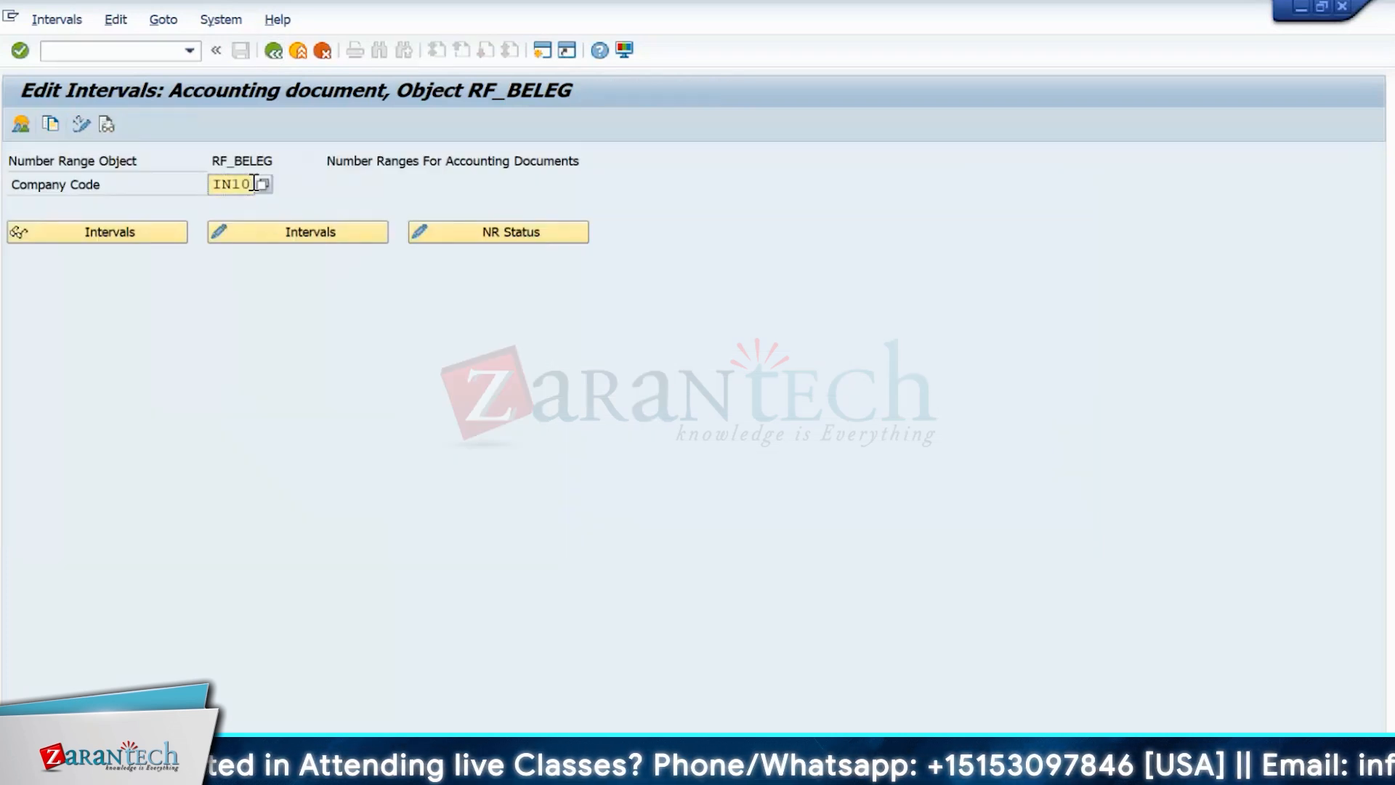
key(BackSpace)
key(BackSpace)
key(BackSpace)
key(BackSpace)
text(000)
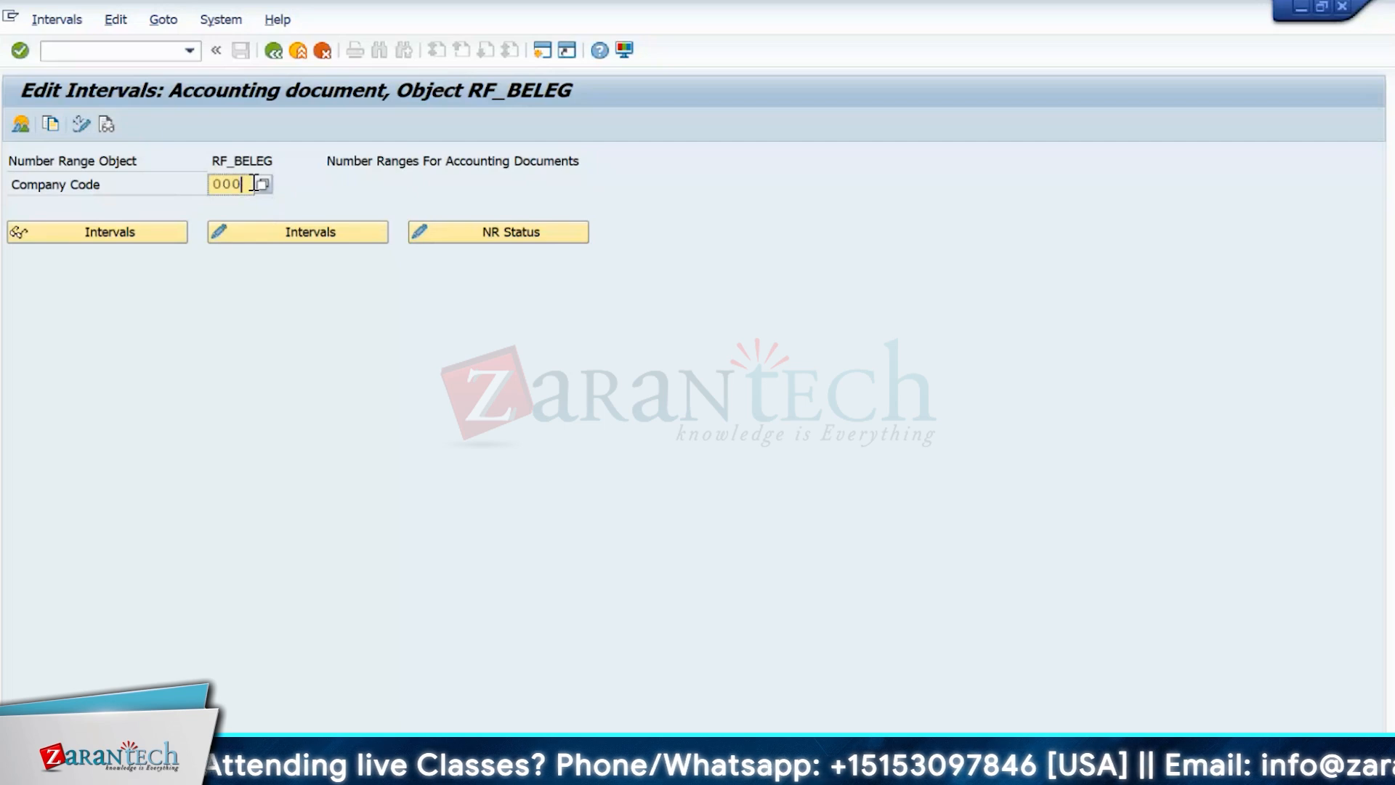
text(1)
click(135, 237)
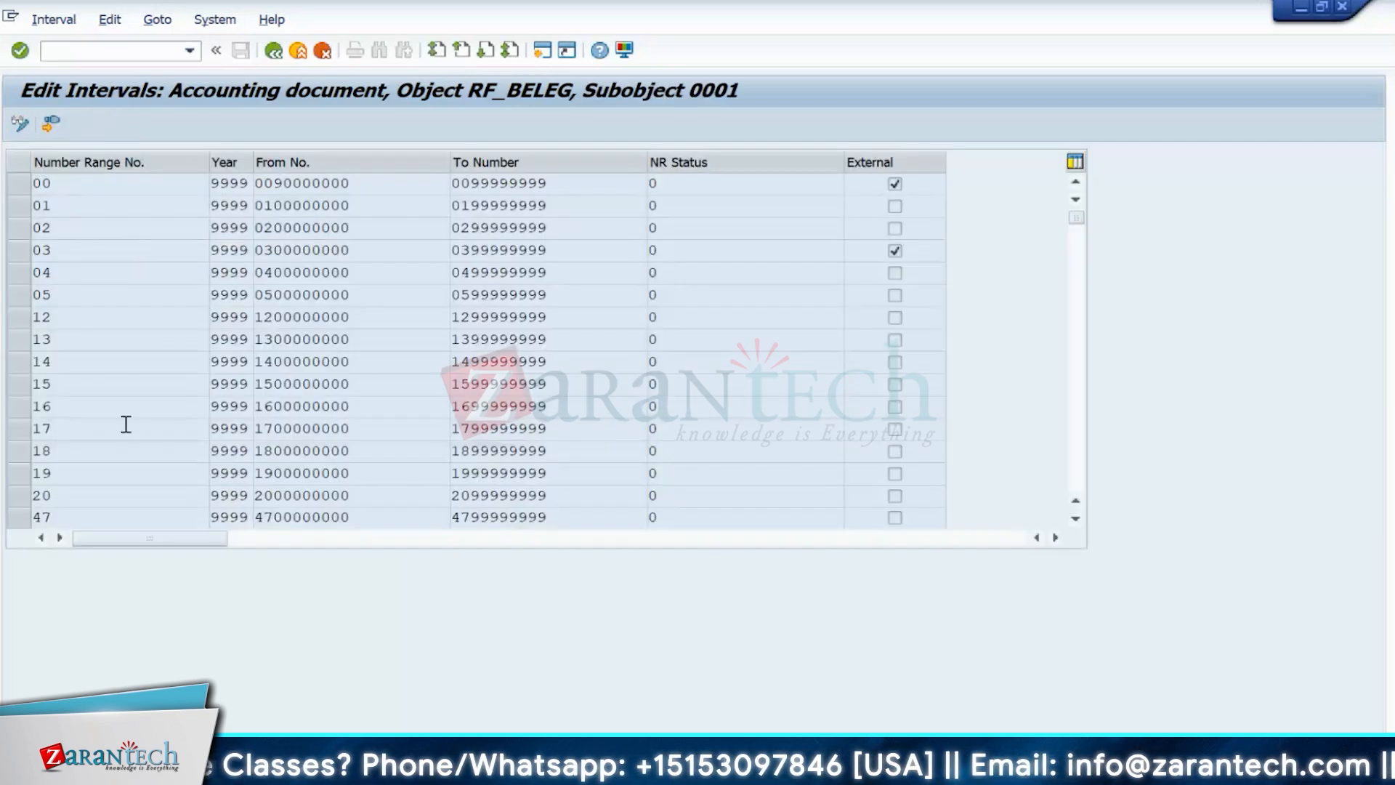
scroll(125, 425, down, 1)
scroll(118, 422, down, 1)
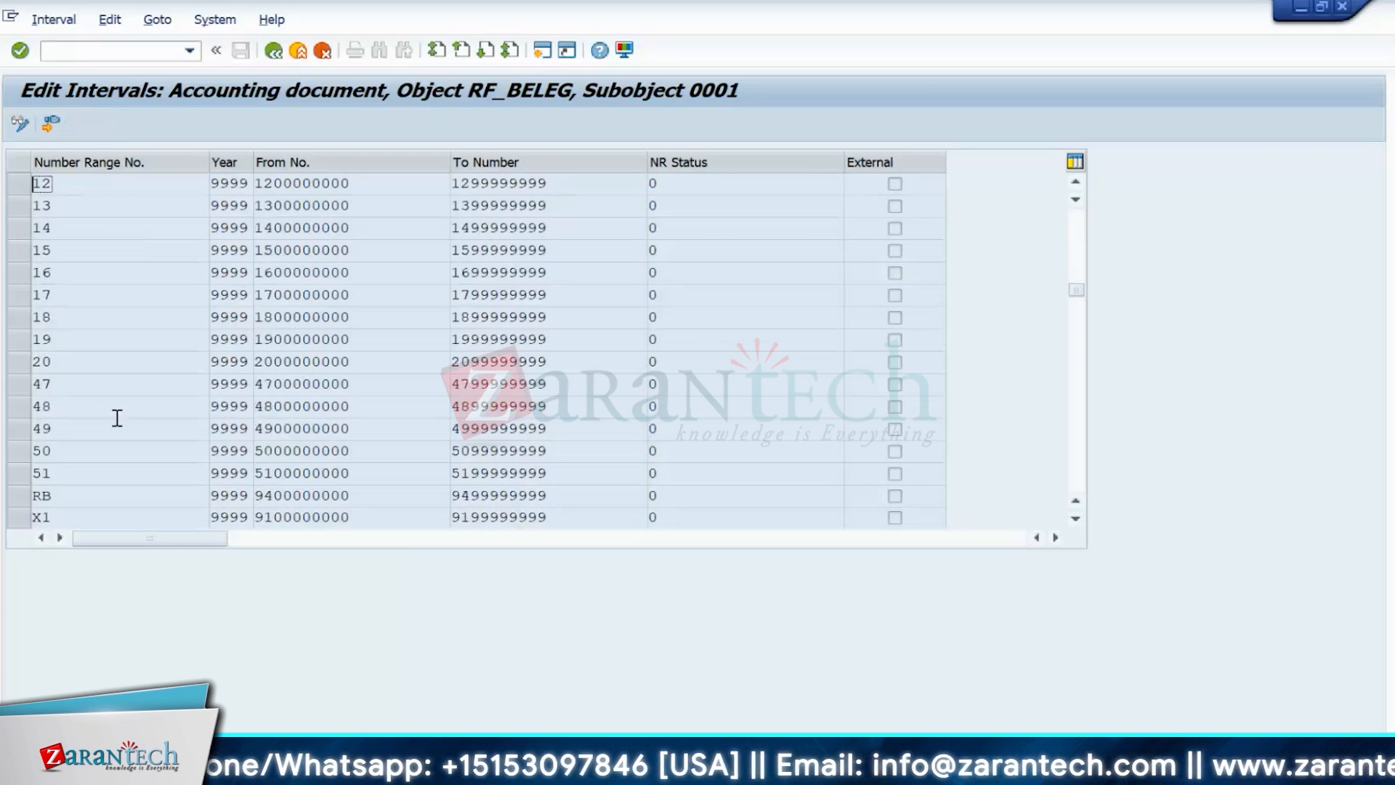
- Reread the long text of error message NR 751 in the INFIN run log, and return to the number range session
key(alt+Tab)
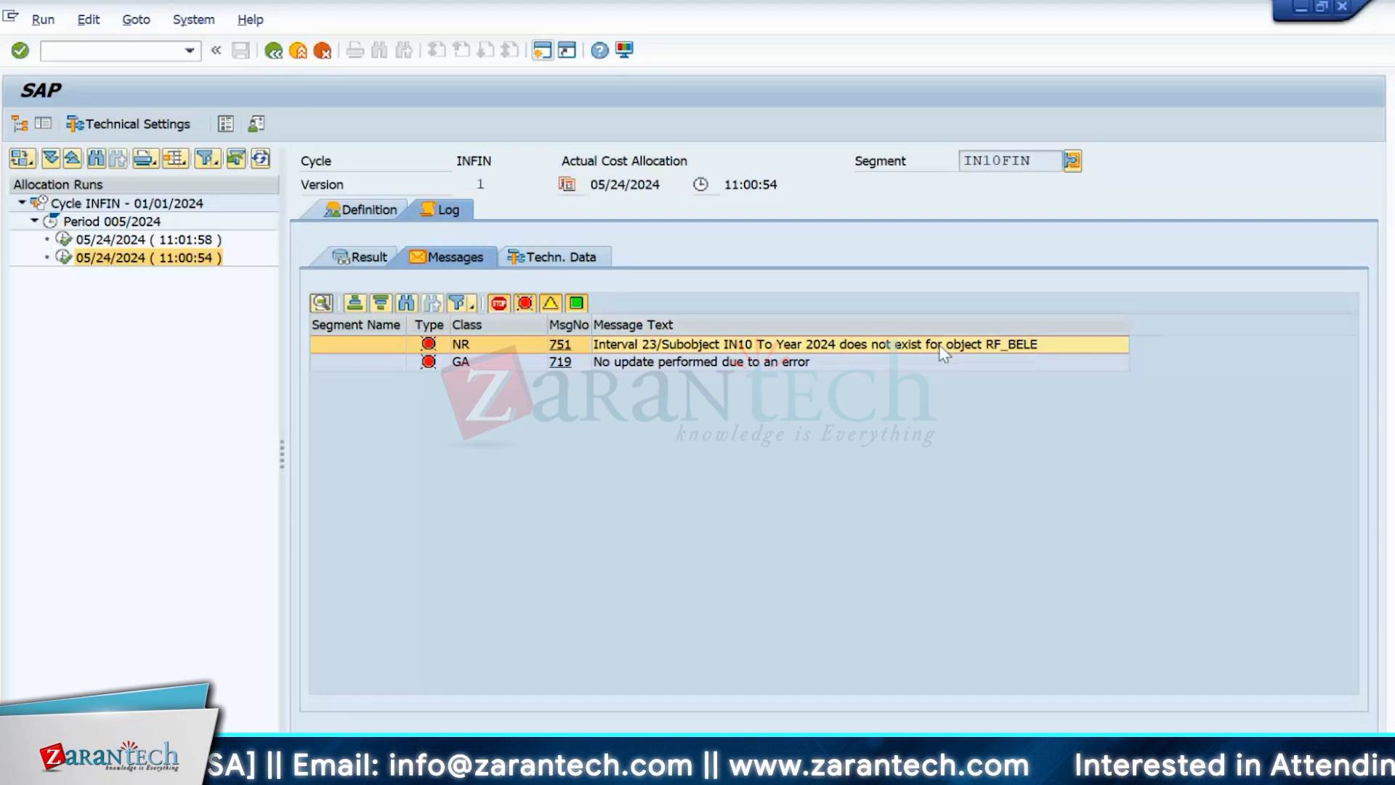
double_click(607, 347)
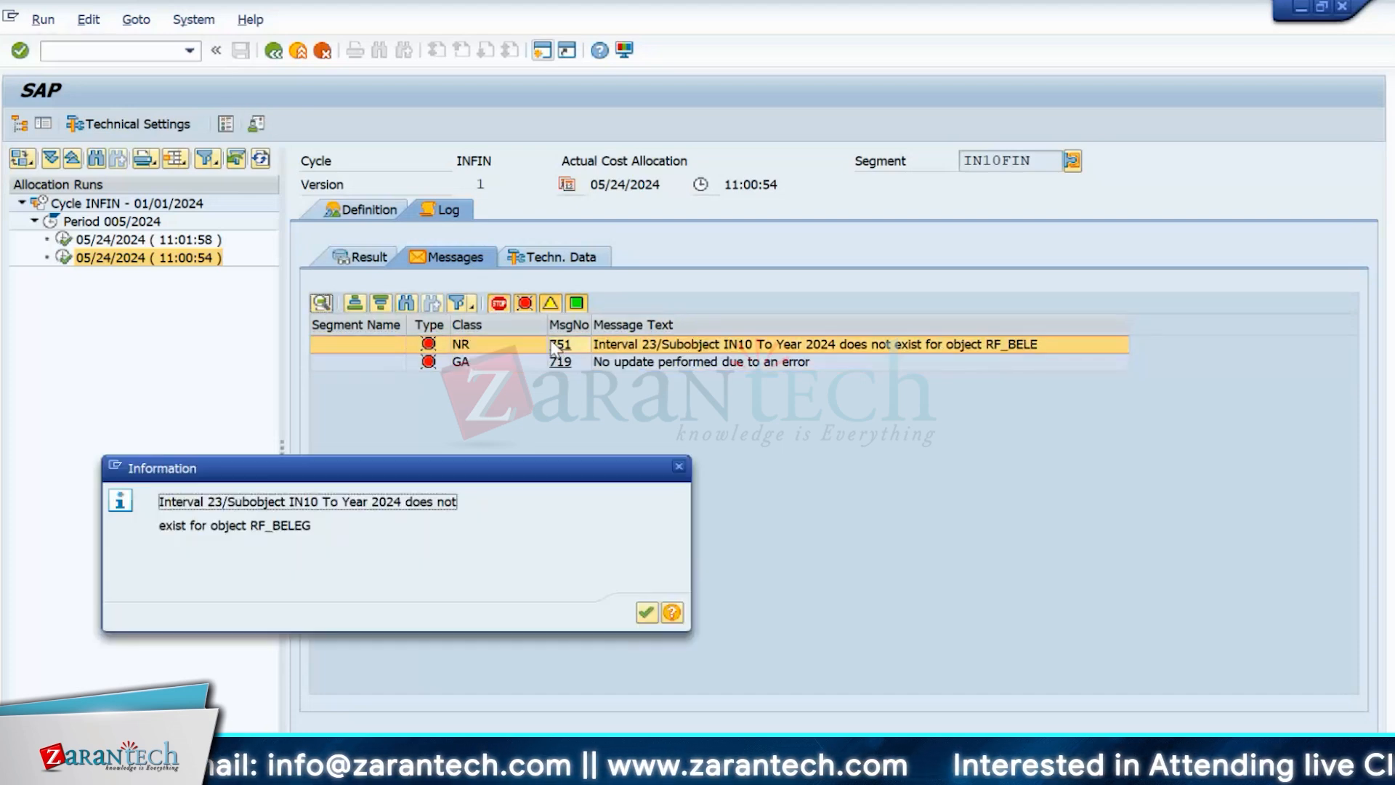
click(672, 613)
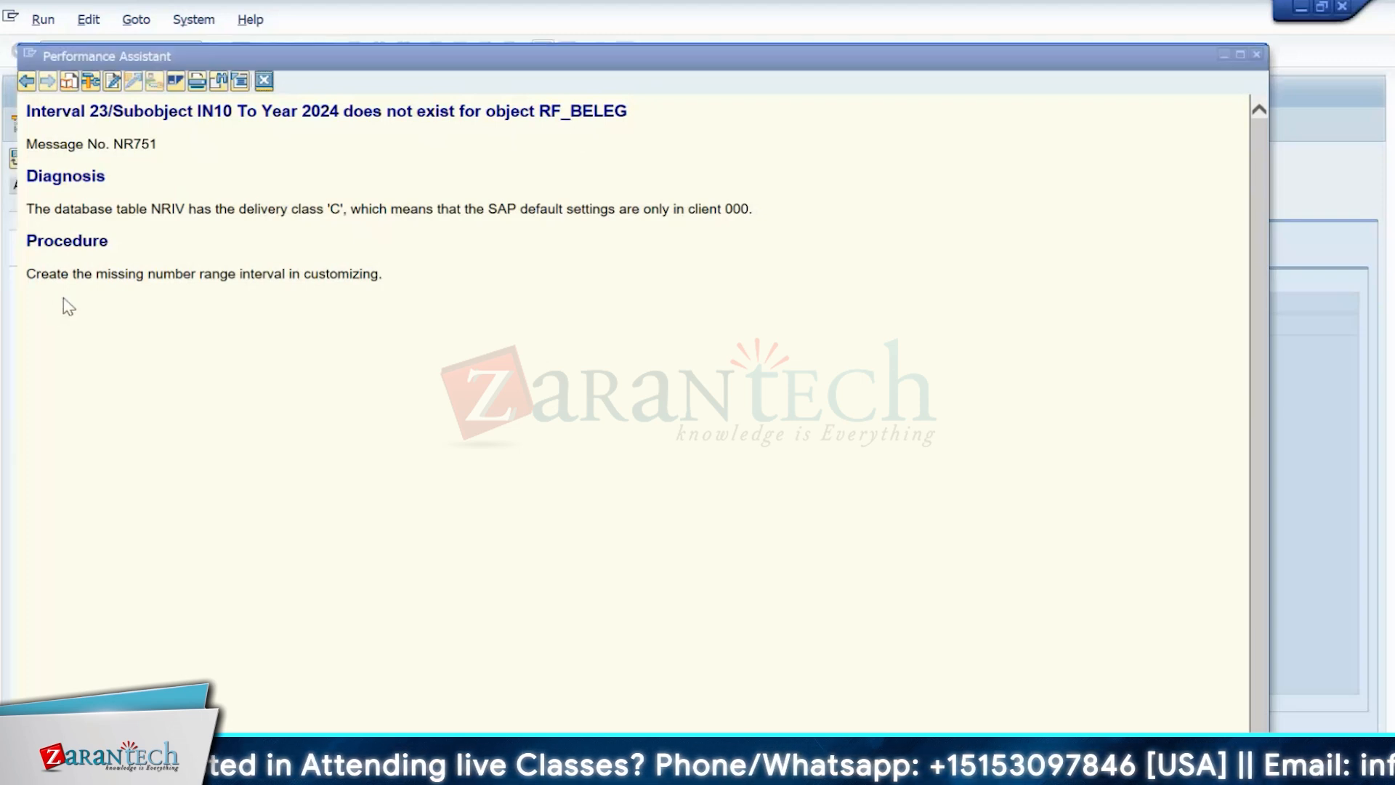
key(alt+Tab)
key(alt+Tab)
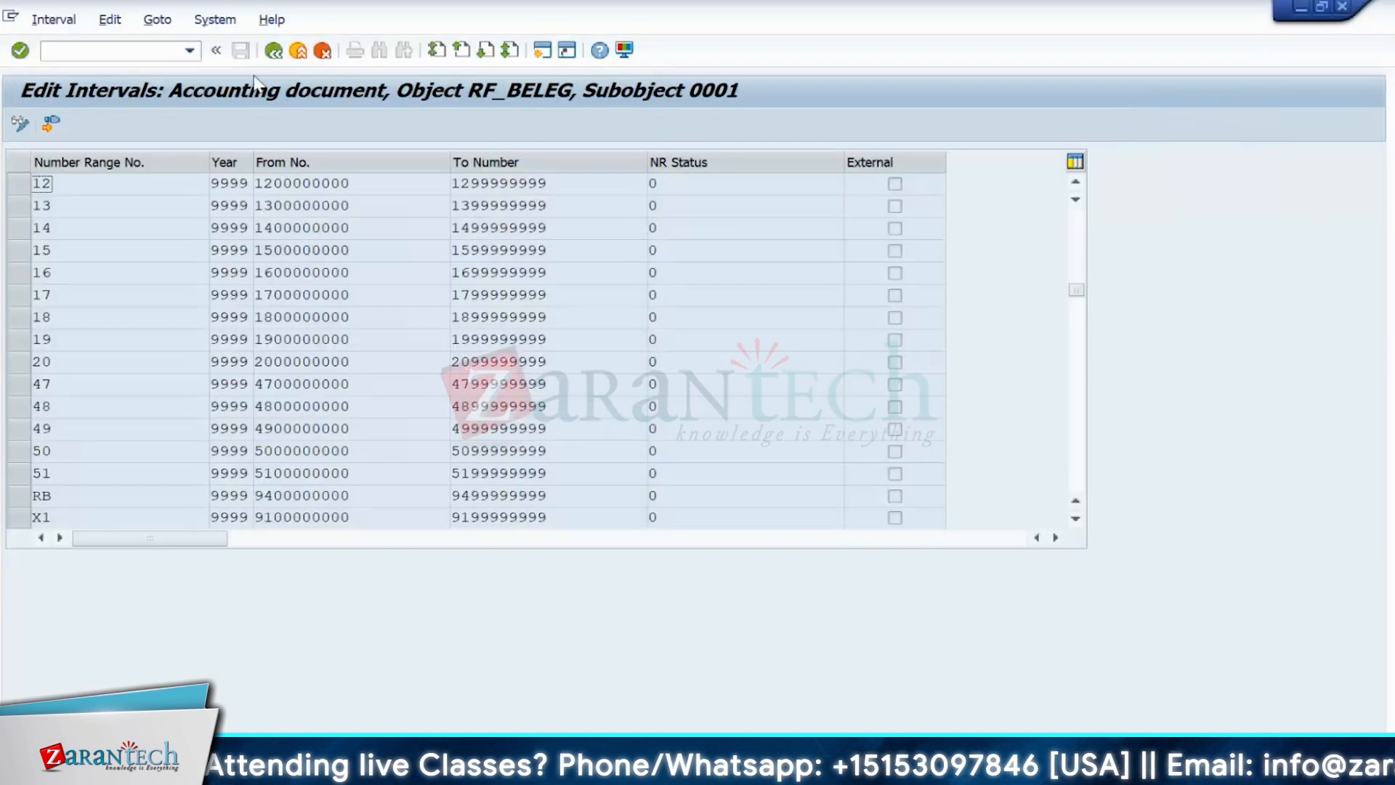
- Switch the RF_BELEG company code back to IN10 and open its intervals for editing
click(273, 53)
click(253, 186)
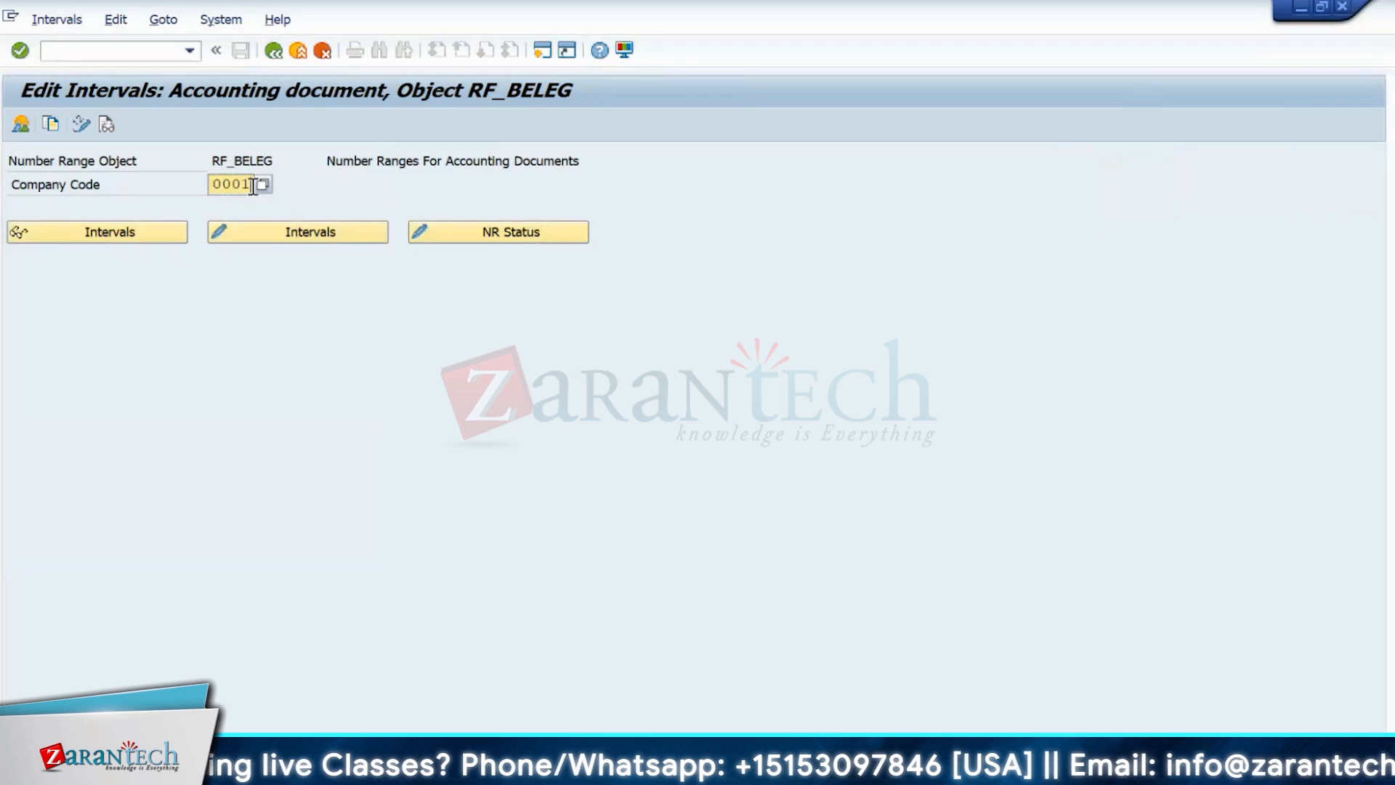
key(BackSpace)
key(BackSpace)
key(BackSpace)
key(BackSpace)
key(Down)
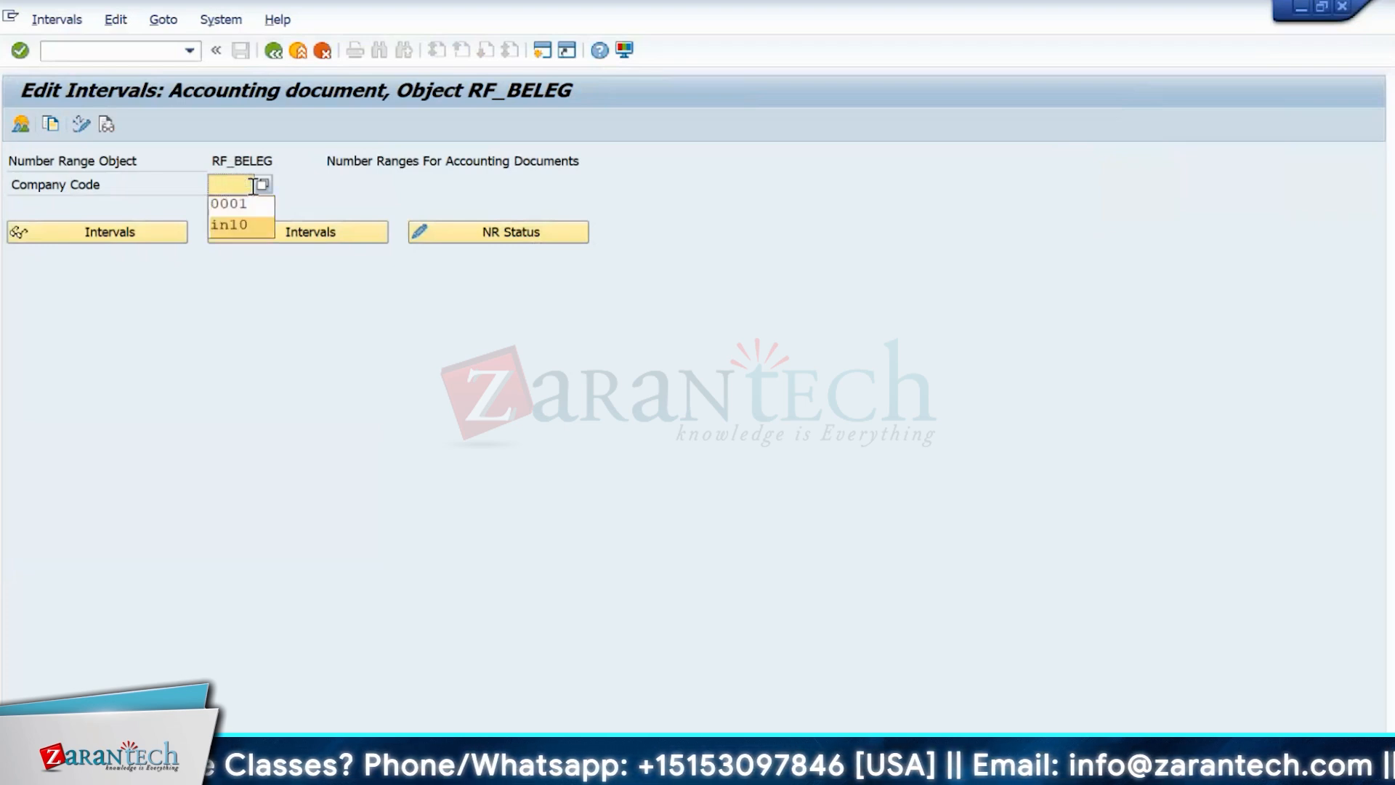
key(Return)
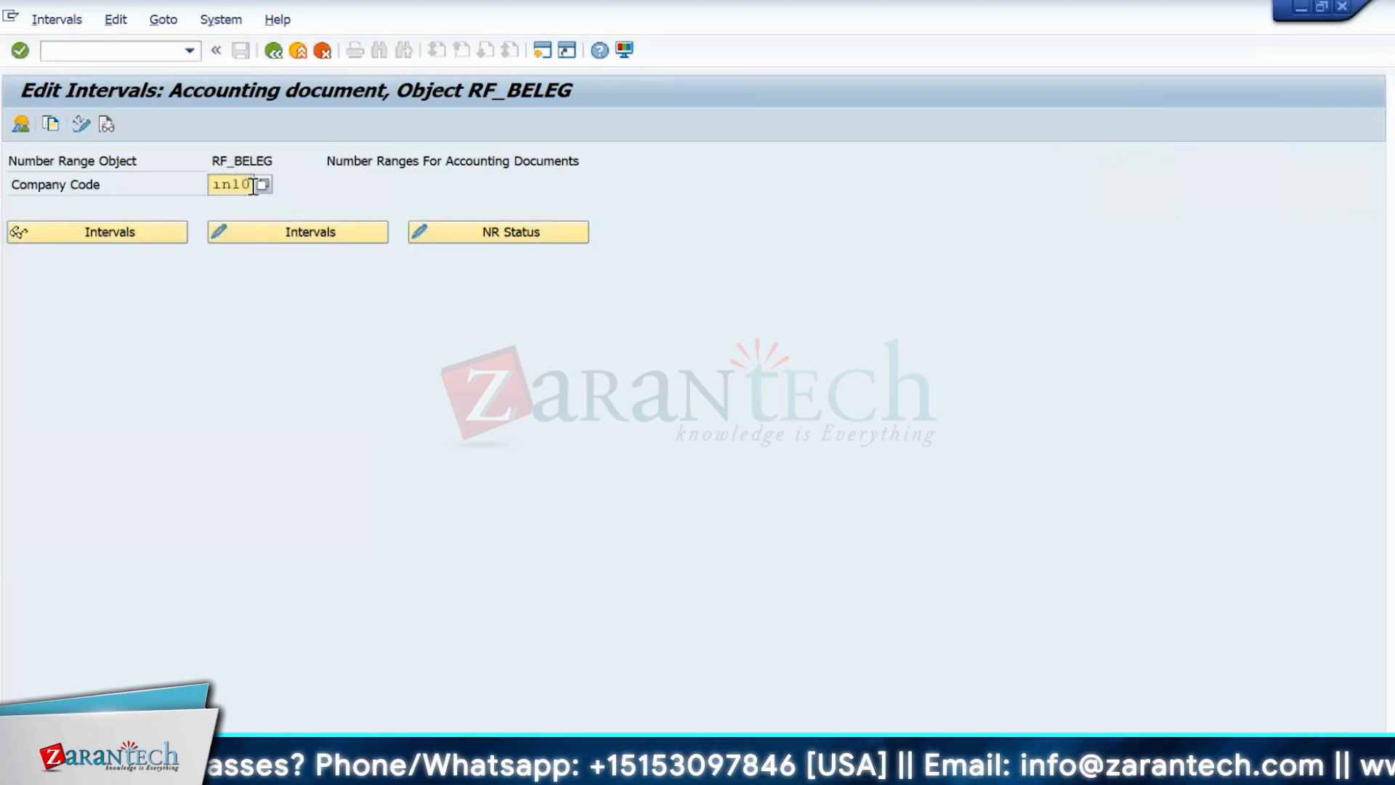
click(252, 234)
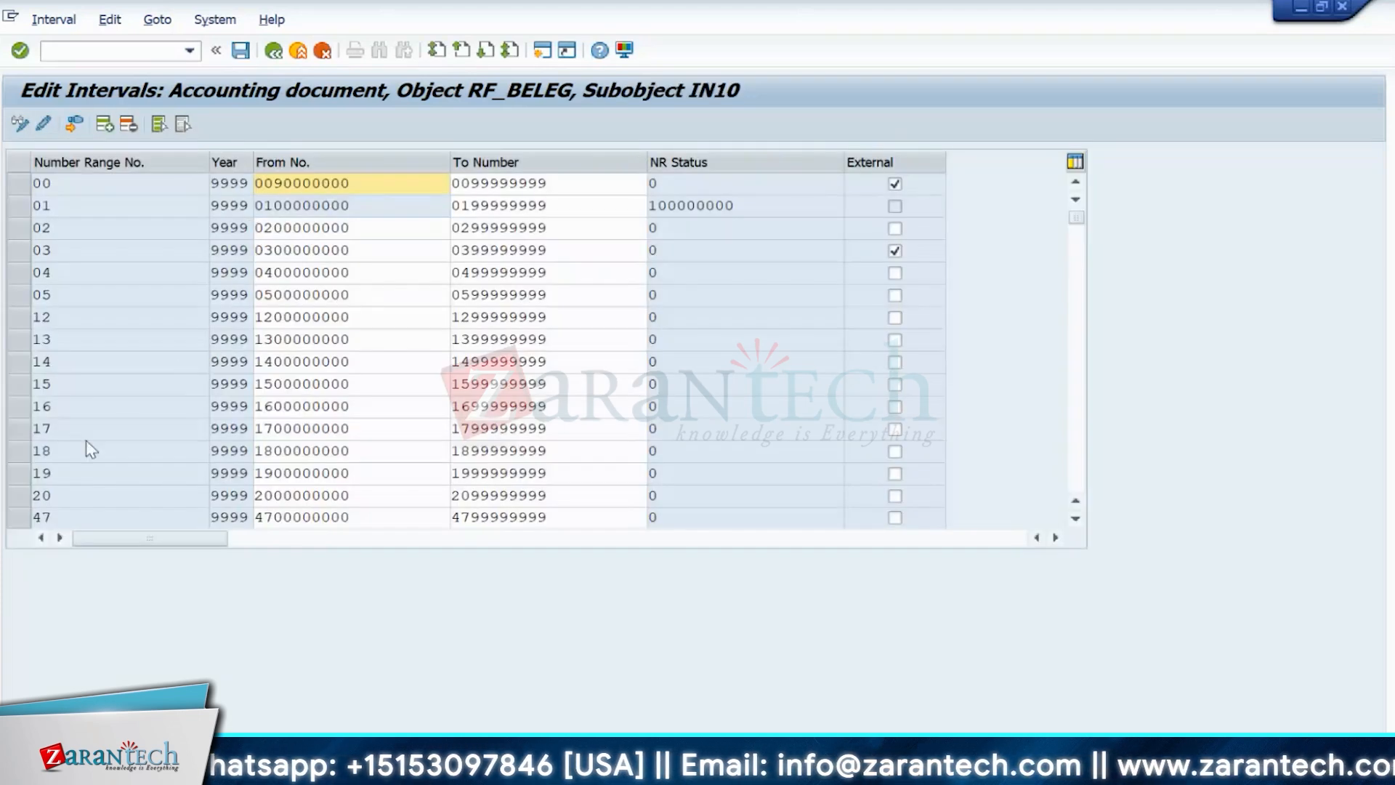
- Insert blank interval lines in IN10's RF_BELEG number range table
scroll(86, 440, down, 1)
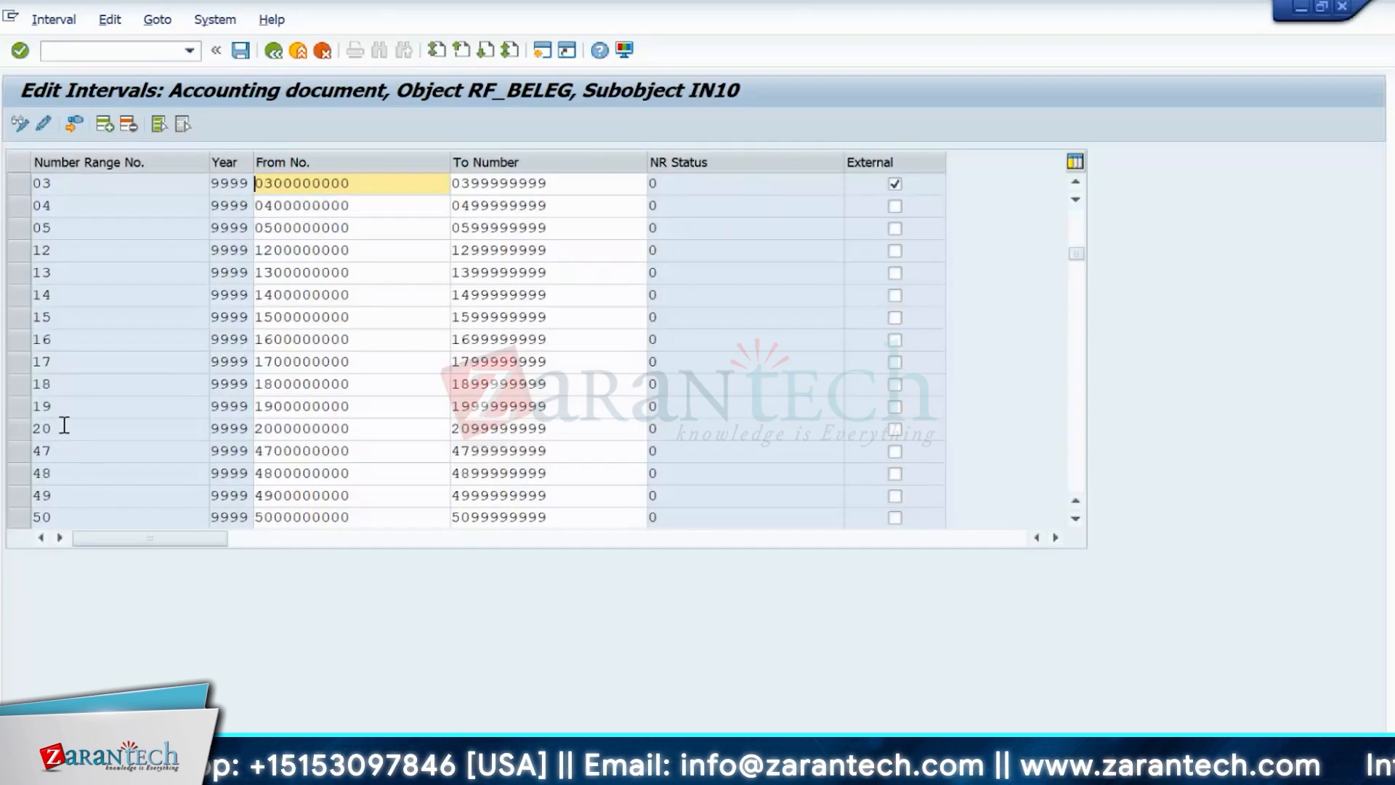
click(65, 425)
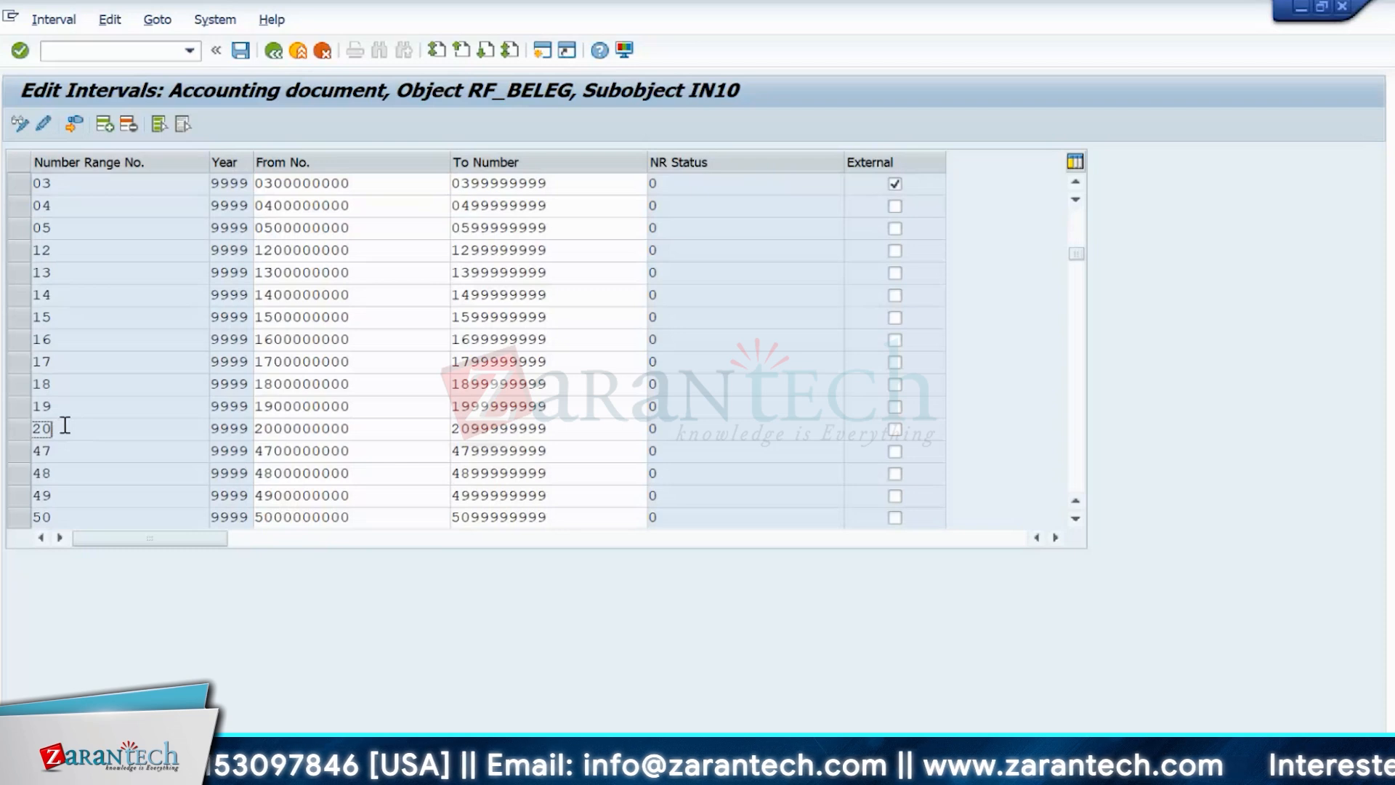
click(109, 129)
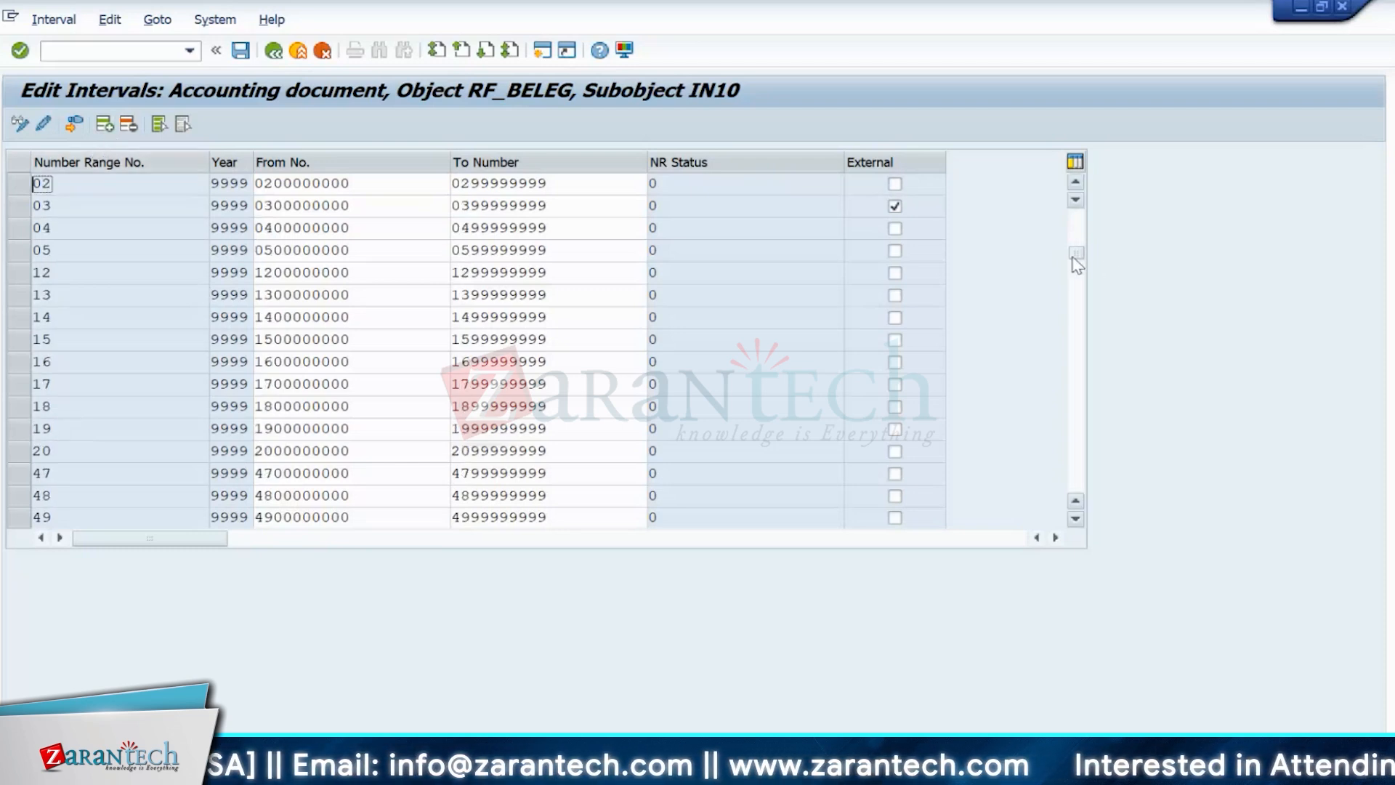
drag(1077, 261, 1105, 489)
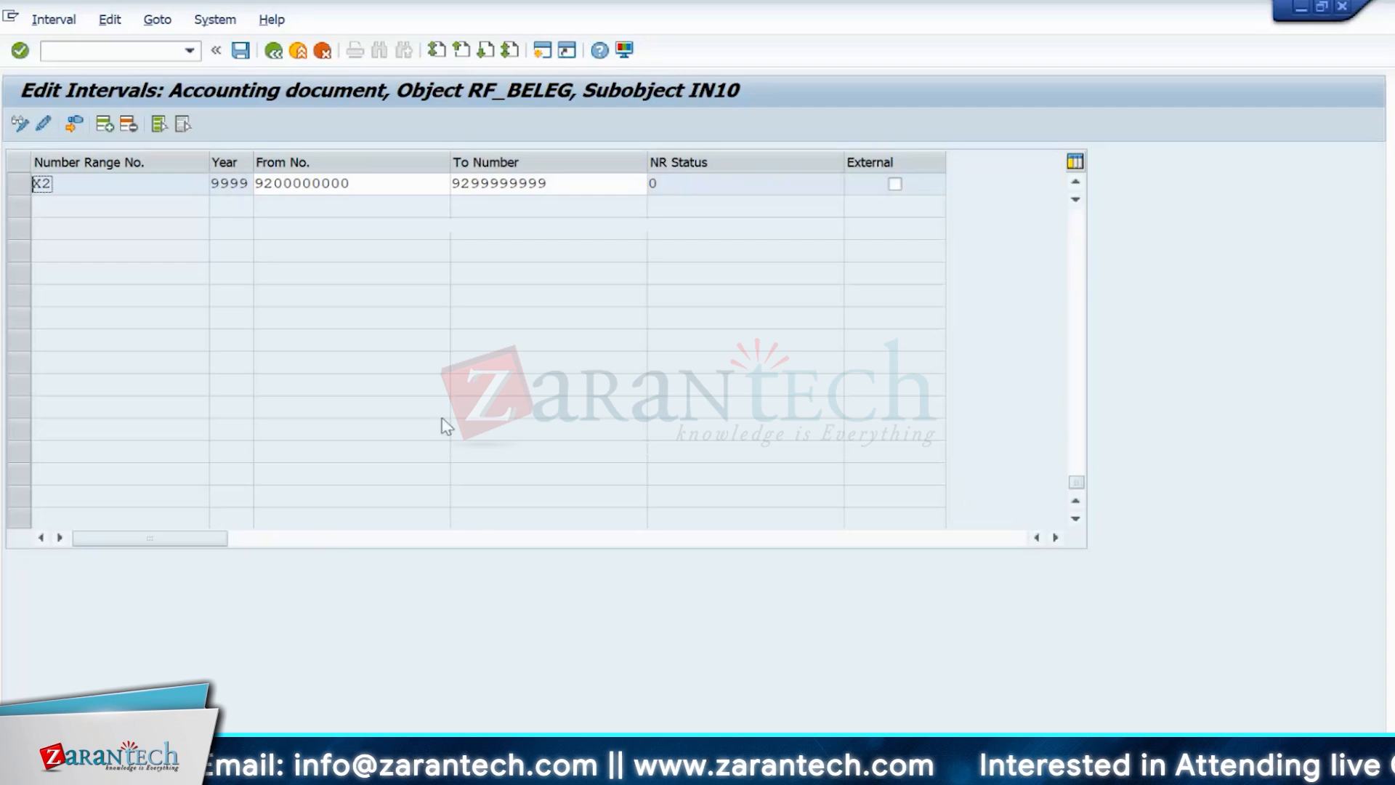
scroll(428, 418, up, 2)
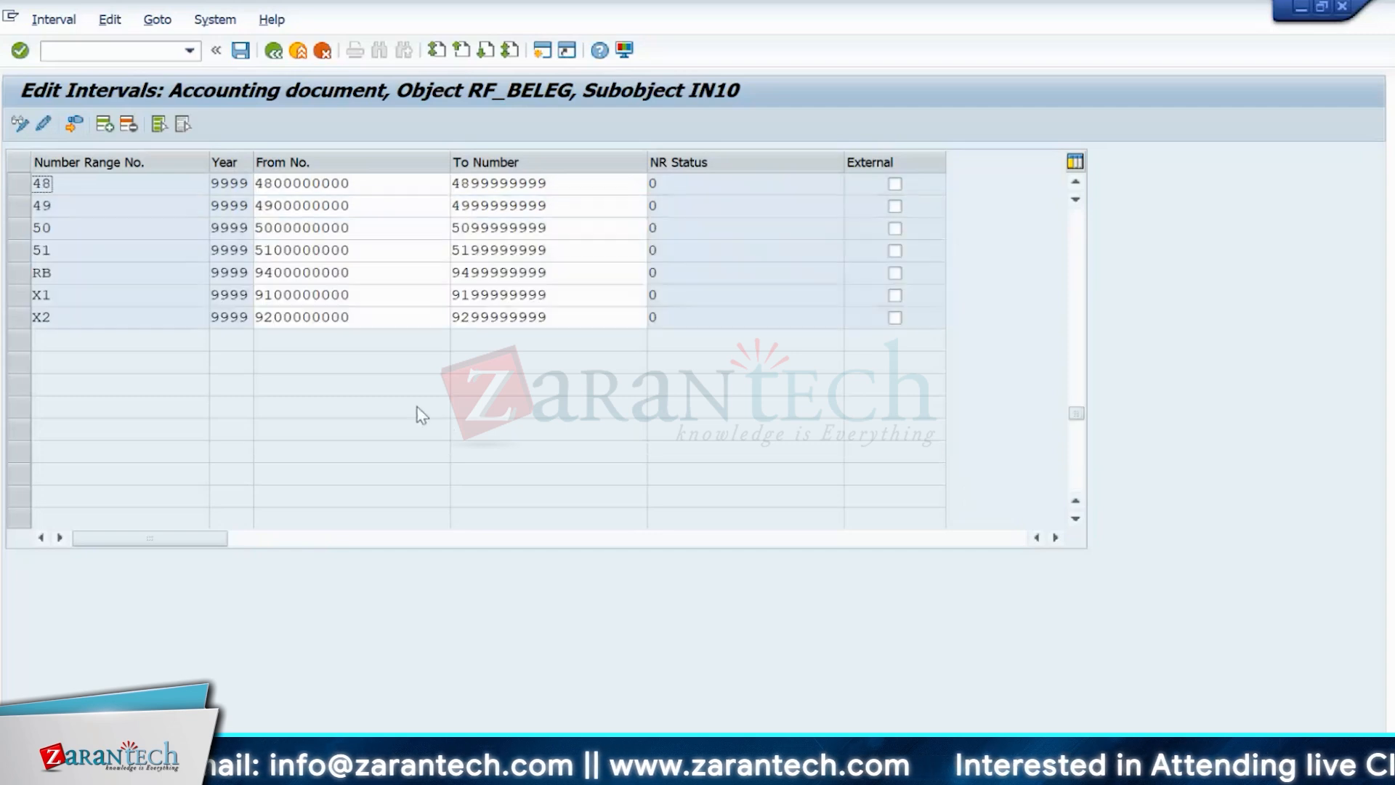
click(105, 127)
drag(1077, 406, 1069, 205)
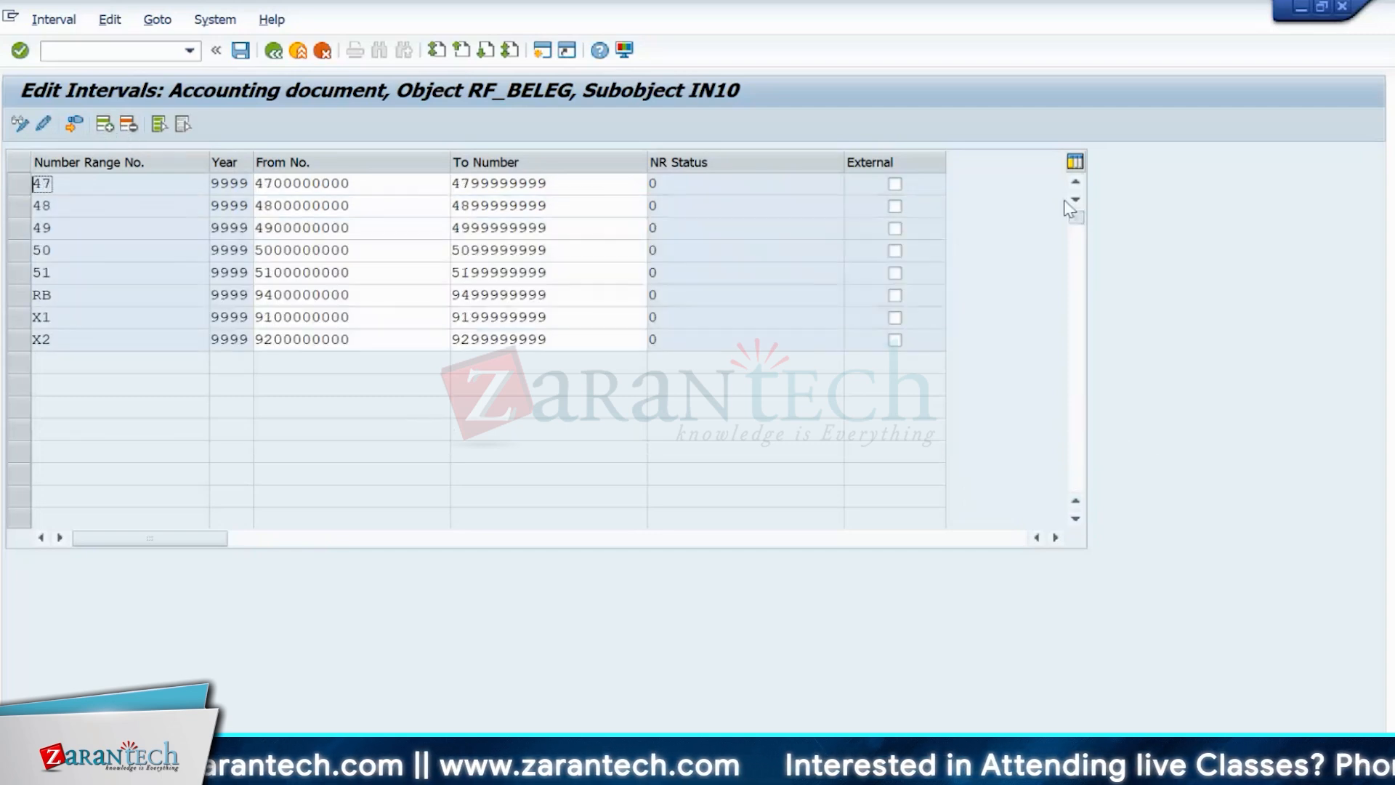
click(136, 200)
text(23)
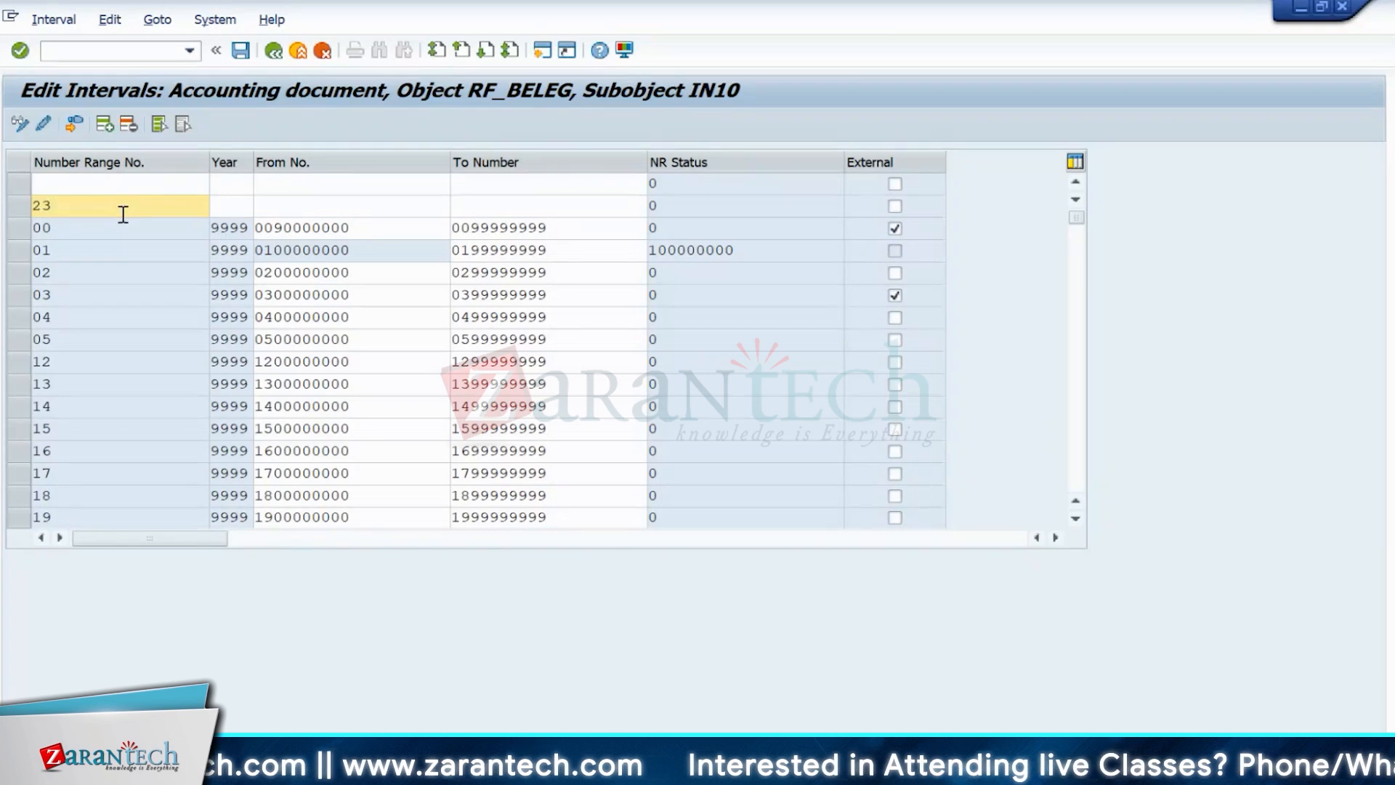
click(252, 205)
click(229, 205)
text(9999)
key(Tab)
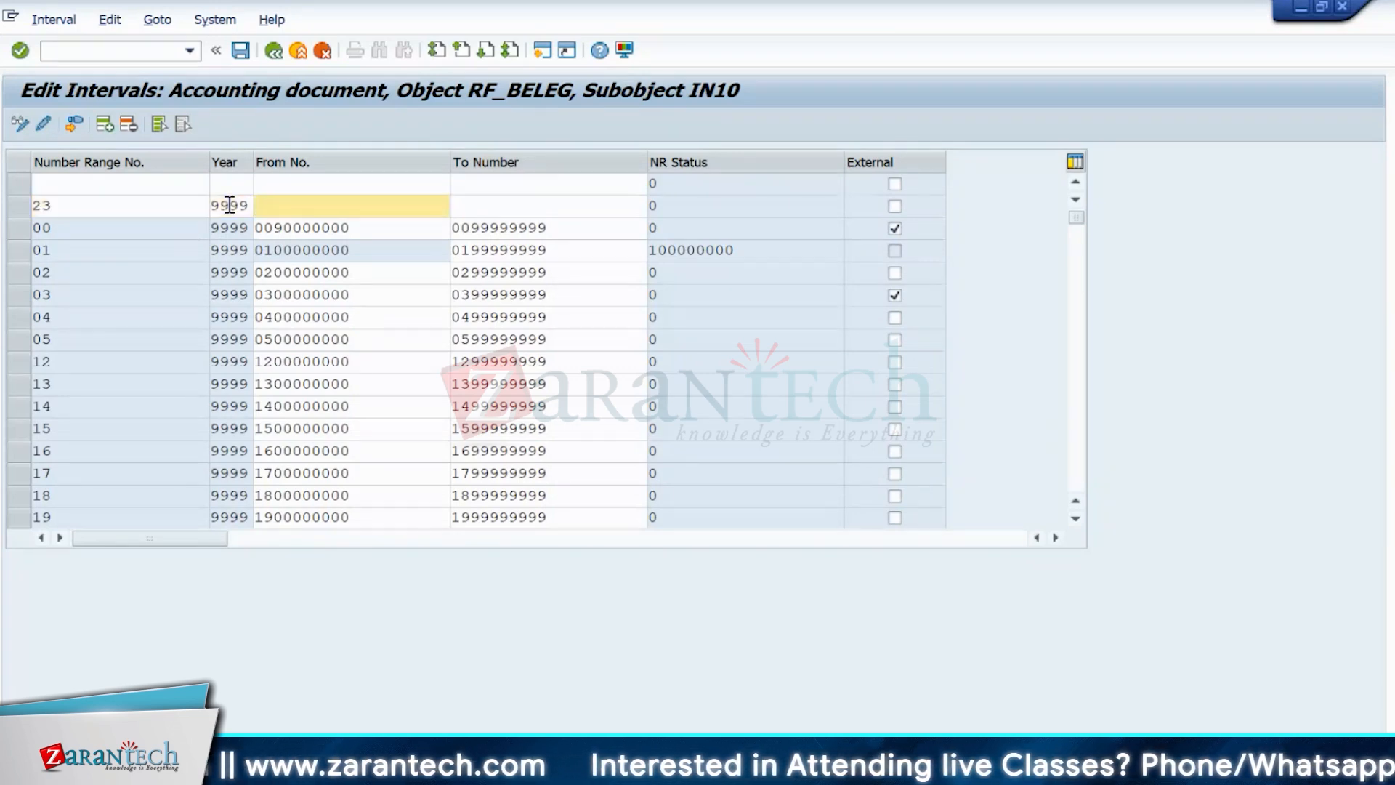
text(23)
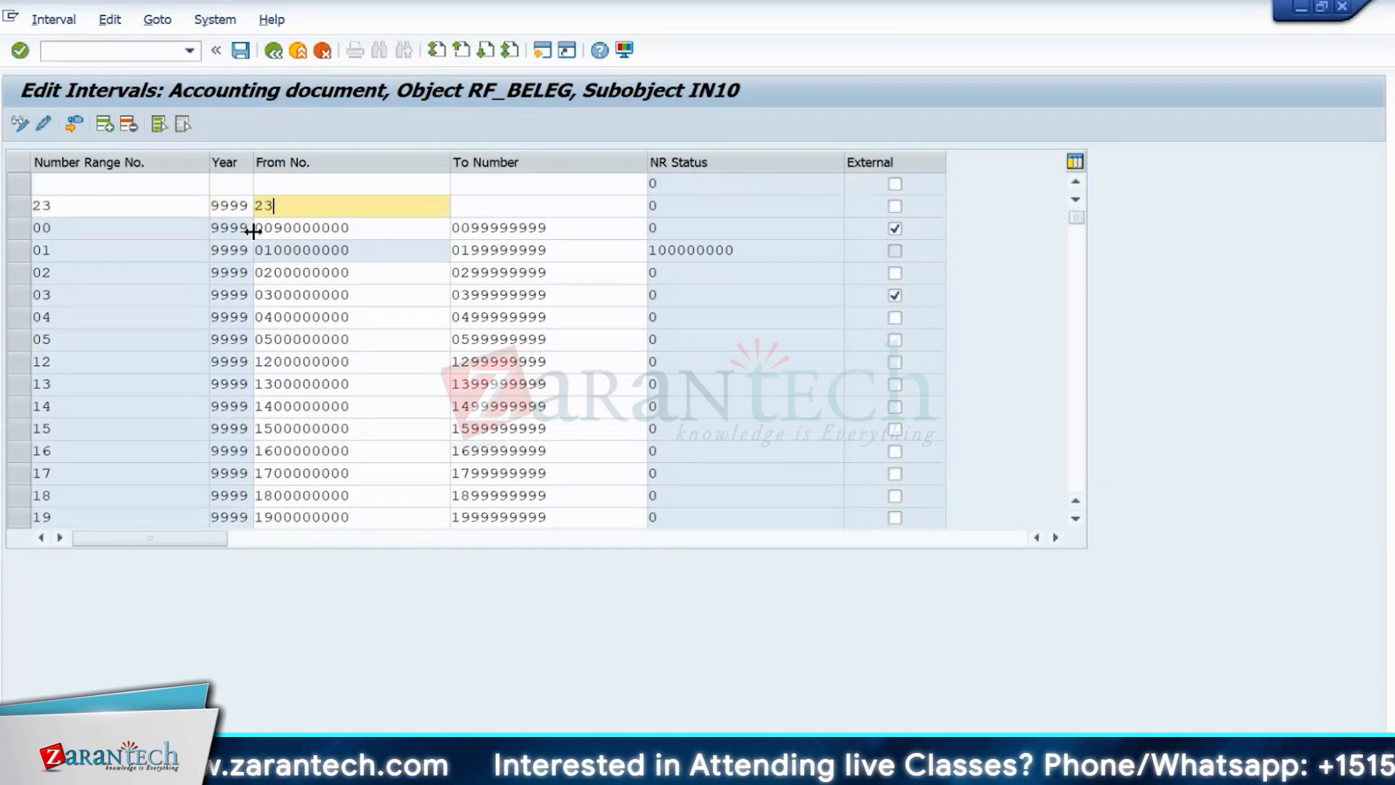
drag(274, 250, 350, 250)
key(ctrl+c)
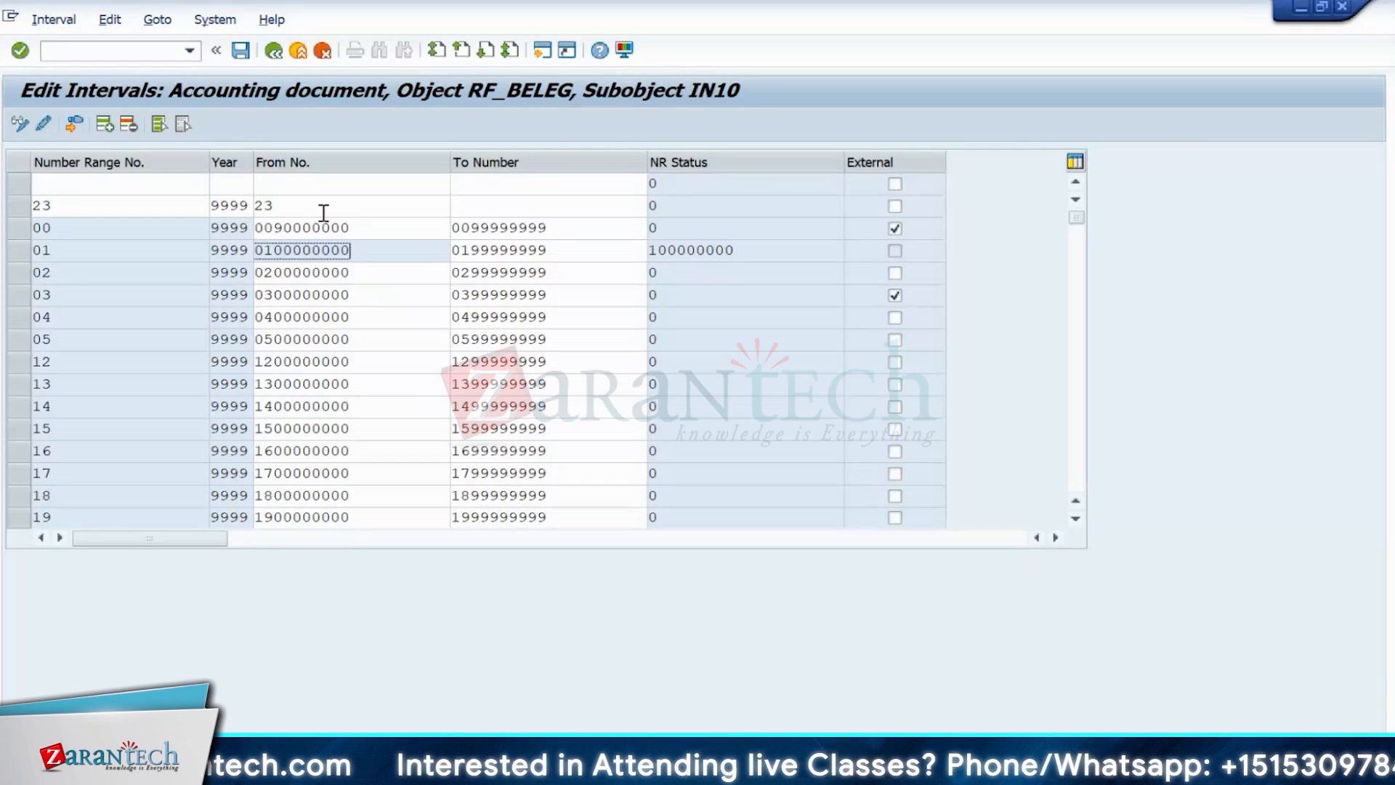
click(320, 207)
key(ctrl+v)
click(476, 211)
text(23)
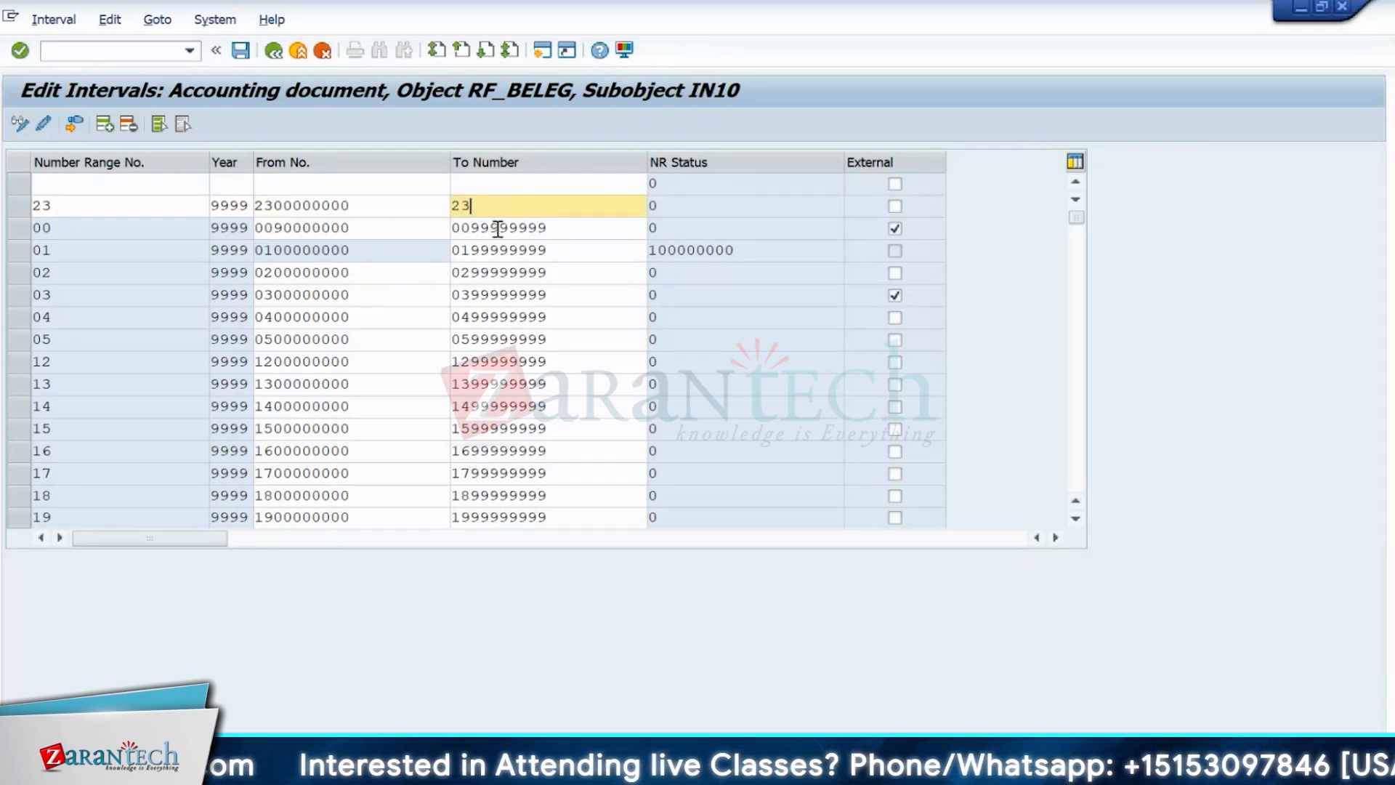
drag(468, 227, 567, 233)
key(ctrl+c)
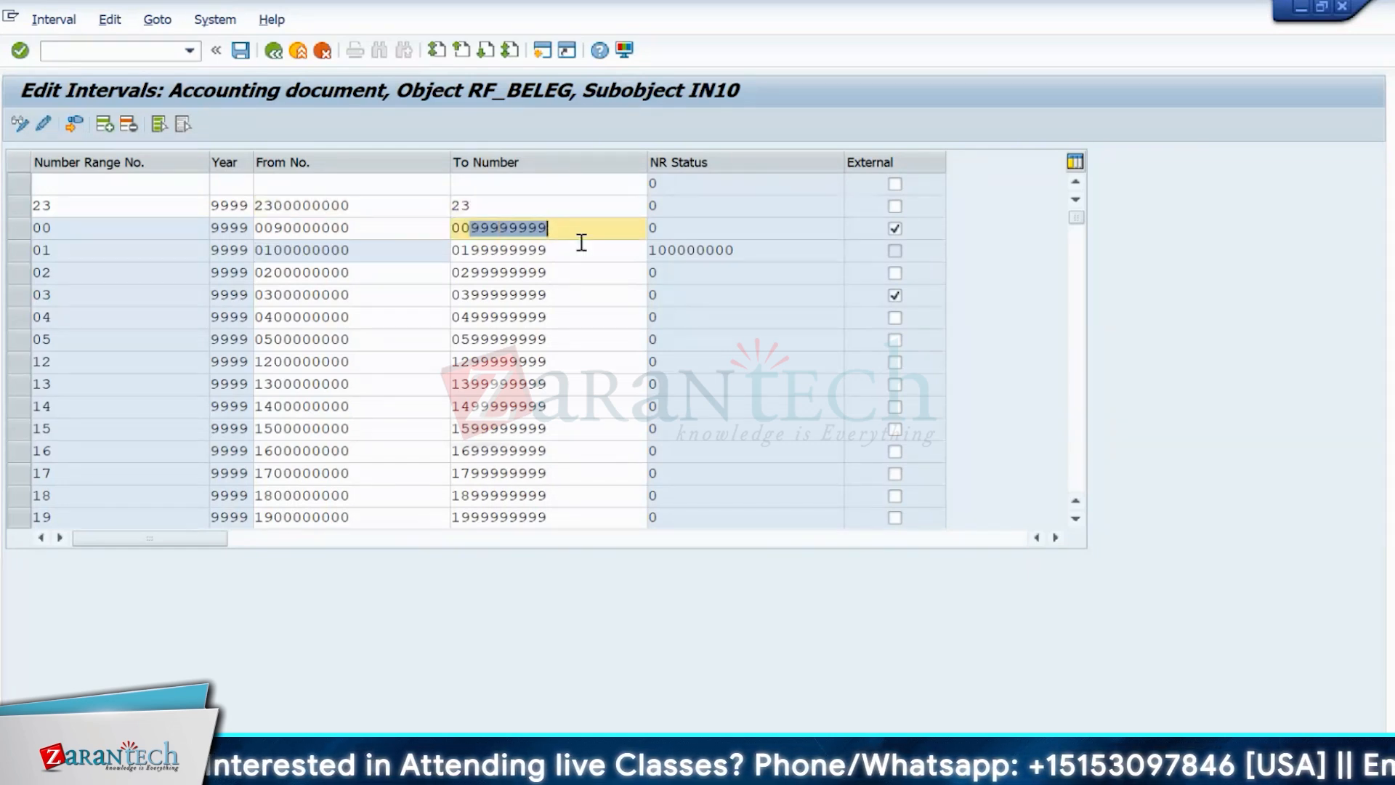
click(504, 208)
key(ctrl+v)
key(Return)
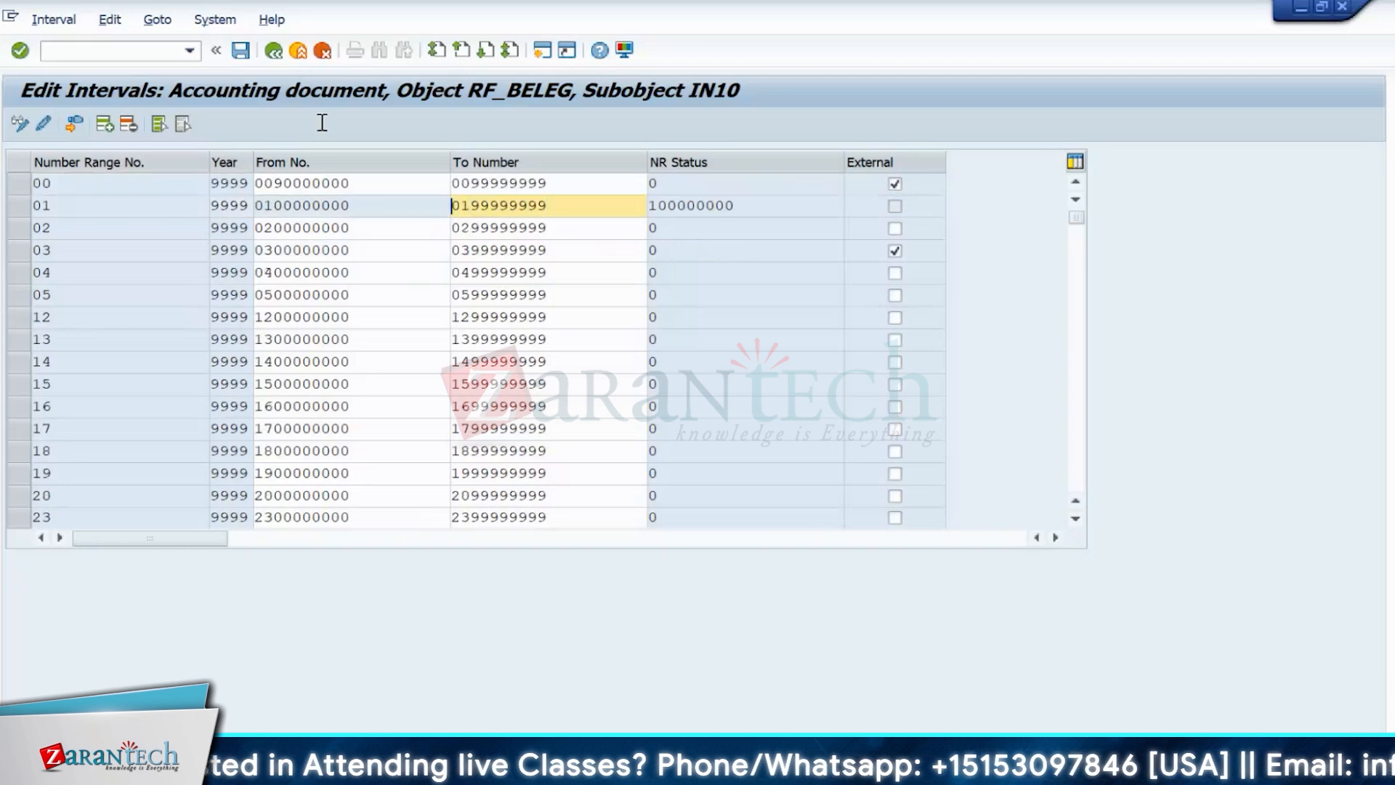
- Save IN10's RF_BELEG intervals and leave the number range maintenance
click(240, 51)
click(768, 517)
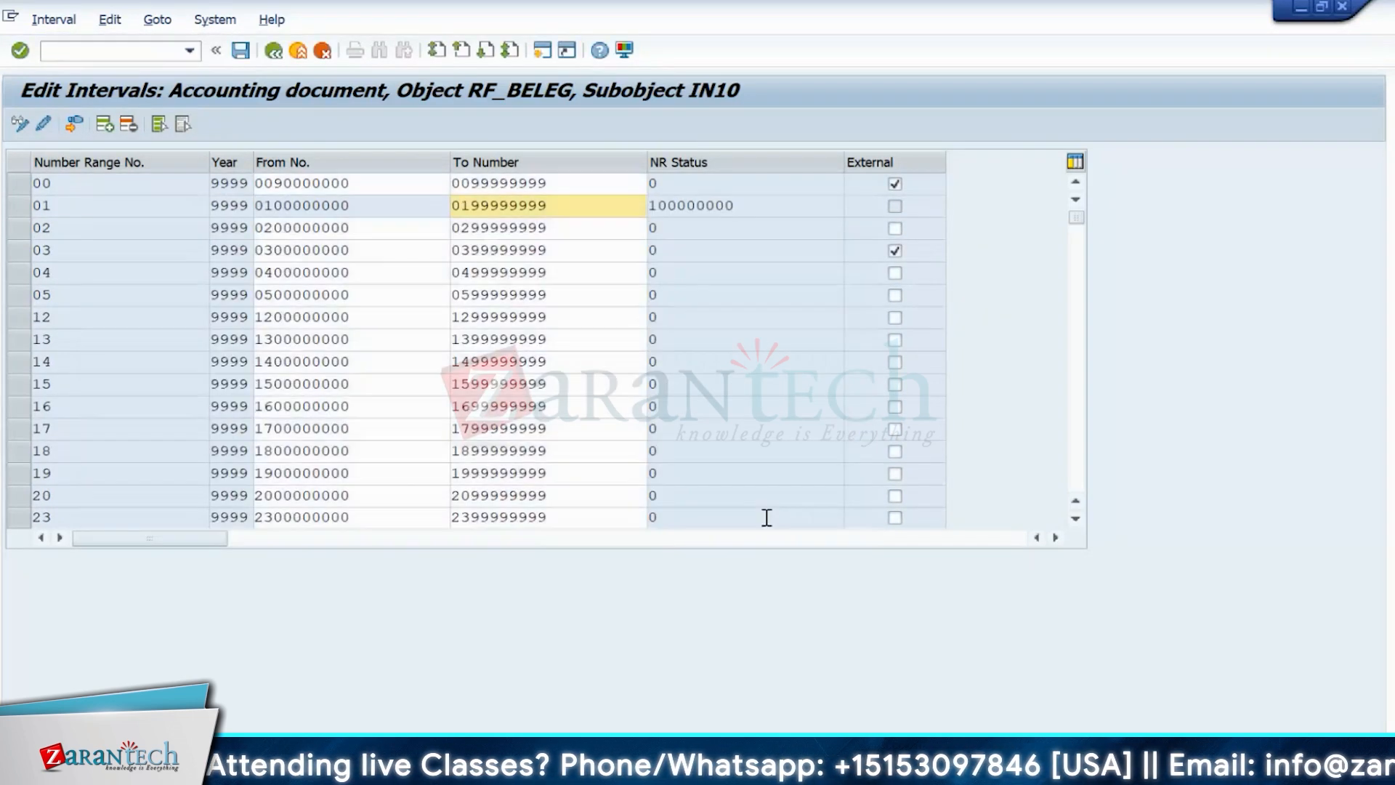
click(274, 53)
click(275, 53)
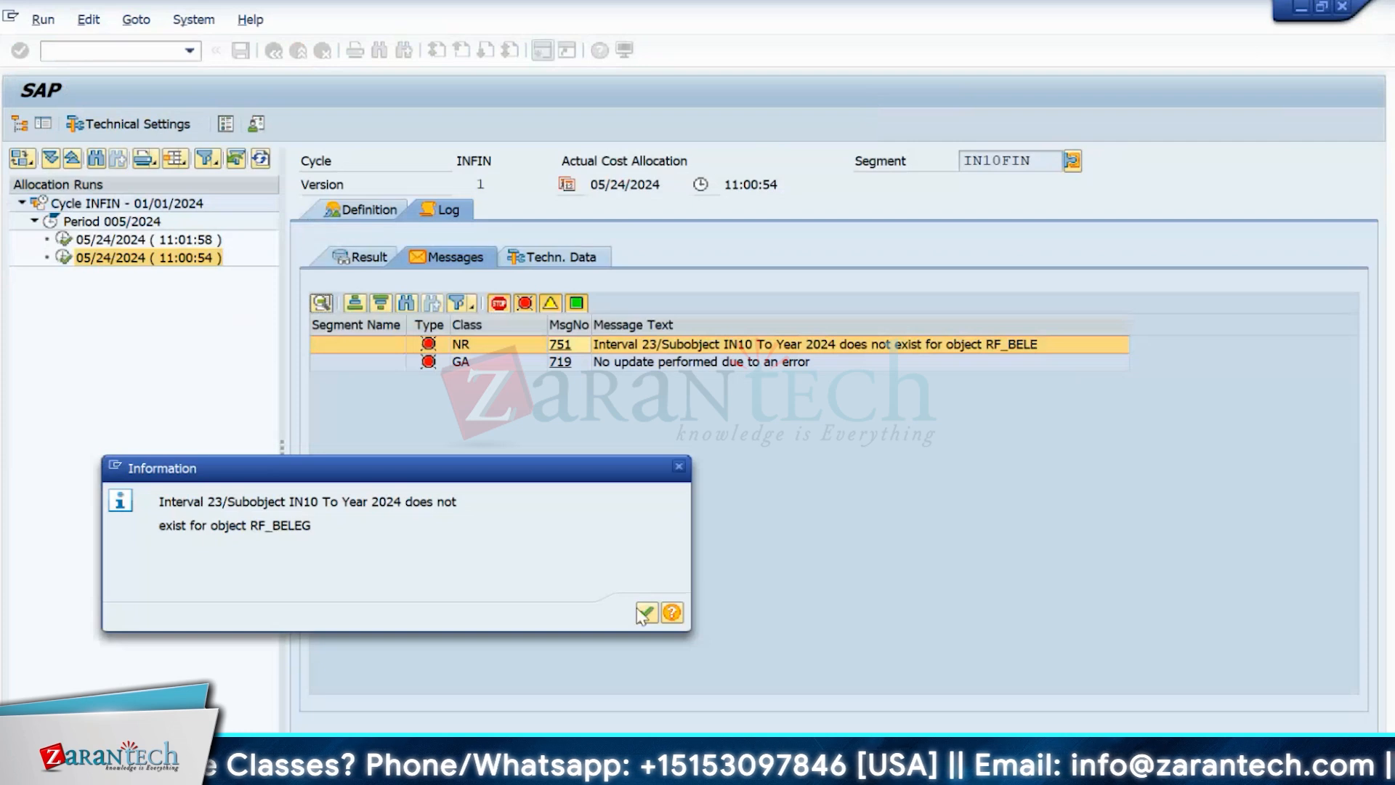
- Close the NR 751 message, return to the assessment initial screen and execute cycle INFIN again
click(647, 614)
click(273, 51)
click(20, 126)
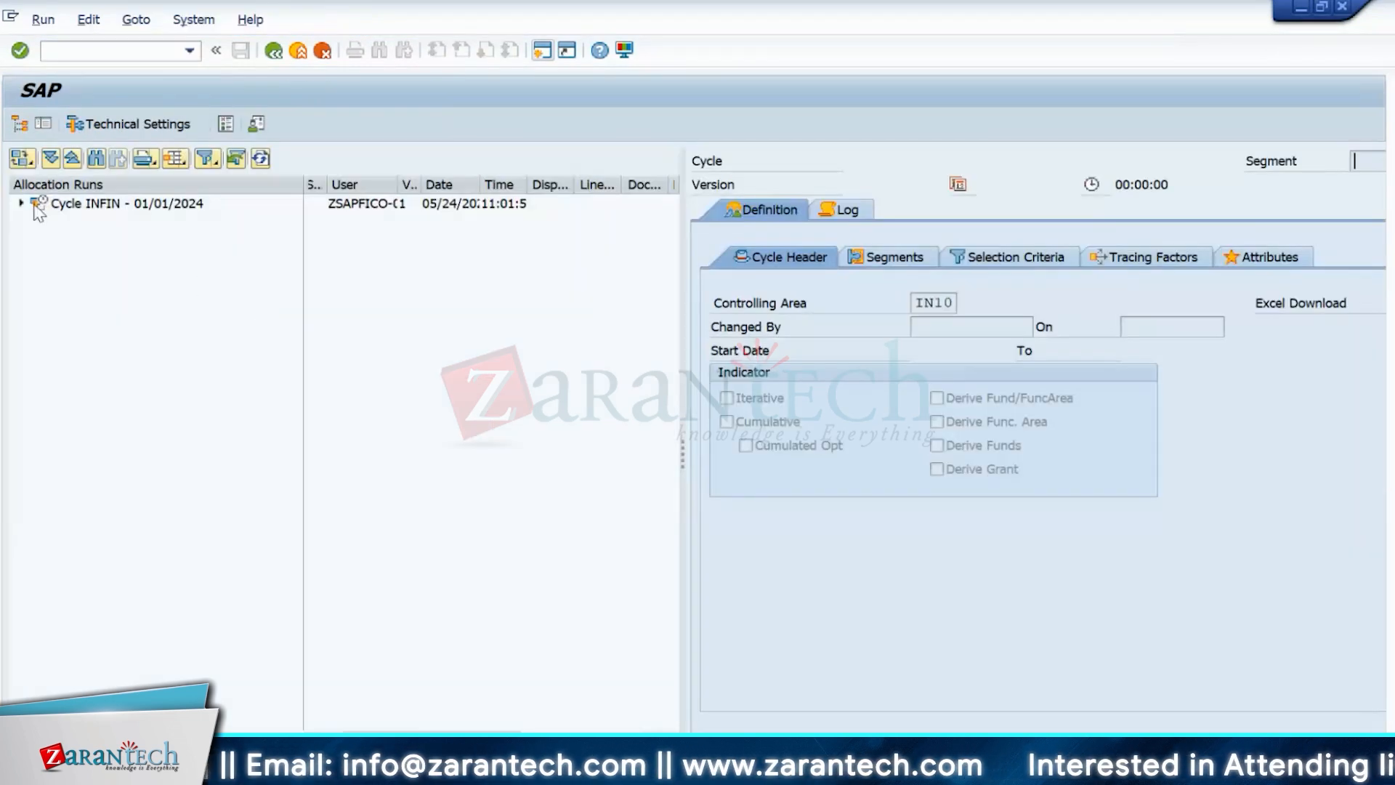
- Open the messages in the log of cycle INFIN's 11:01:58 run for period 005/2024 and widen the detail area
double_click(34, 207)
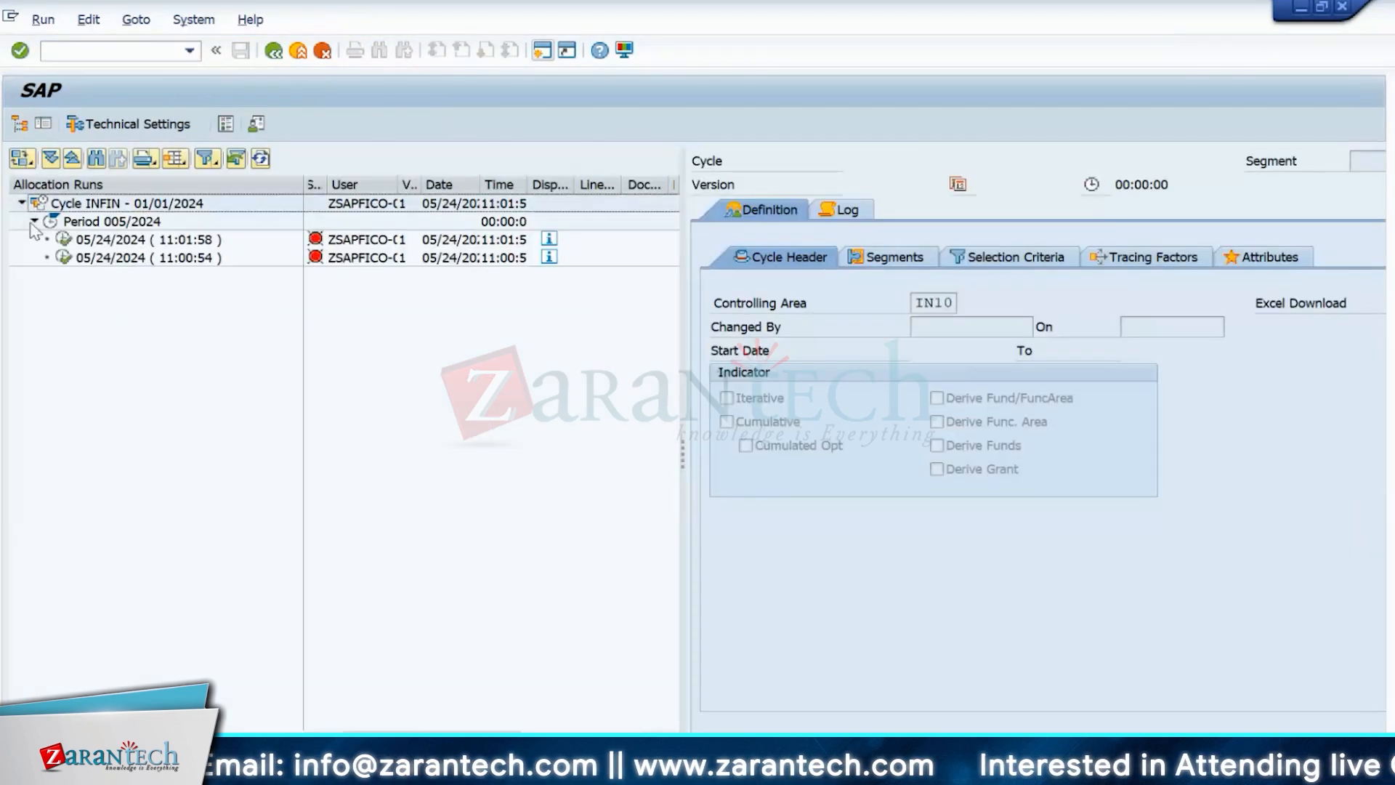
double_click(163, 240)
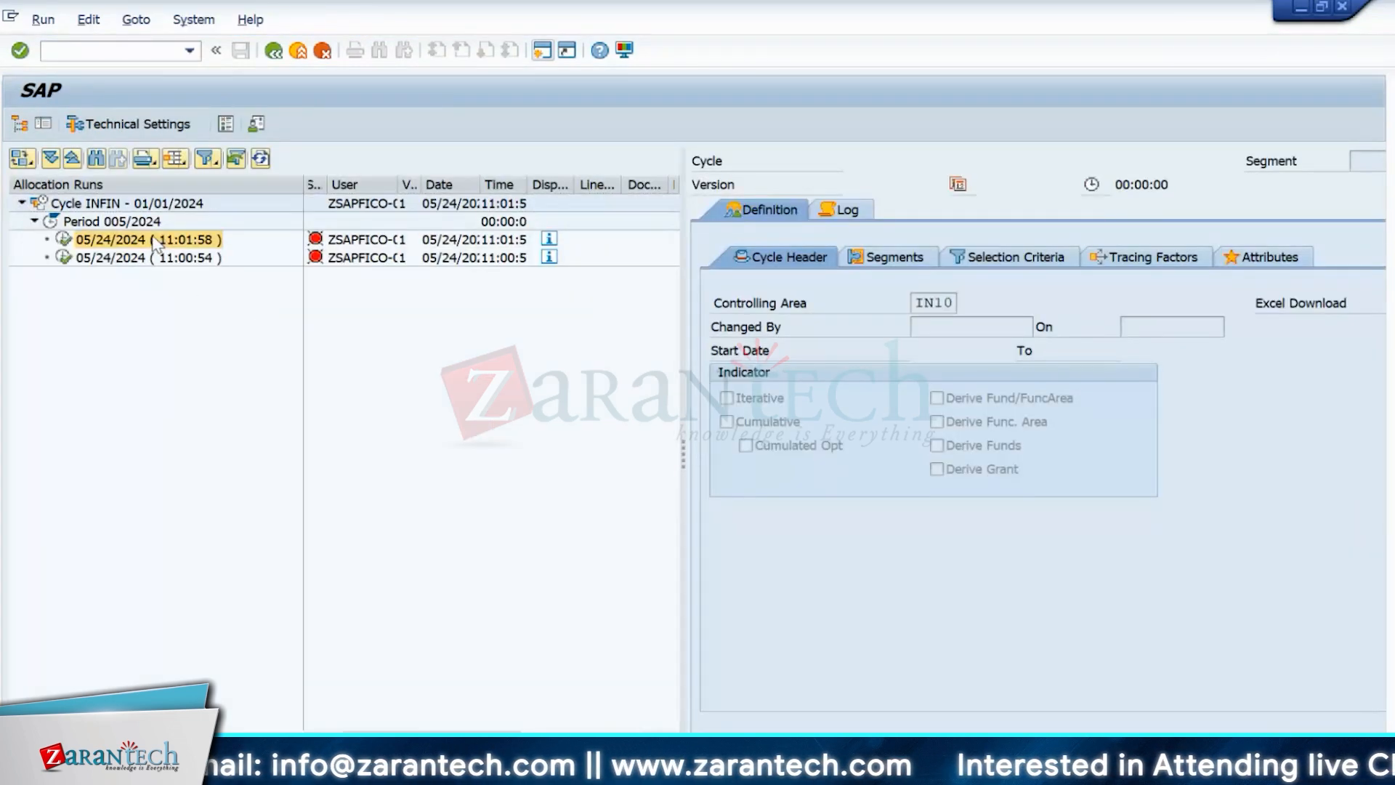
click(850, 206)
click(357, 242)
click(849, 257)
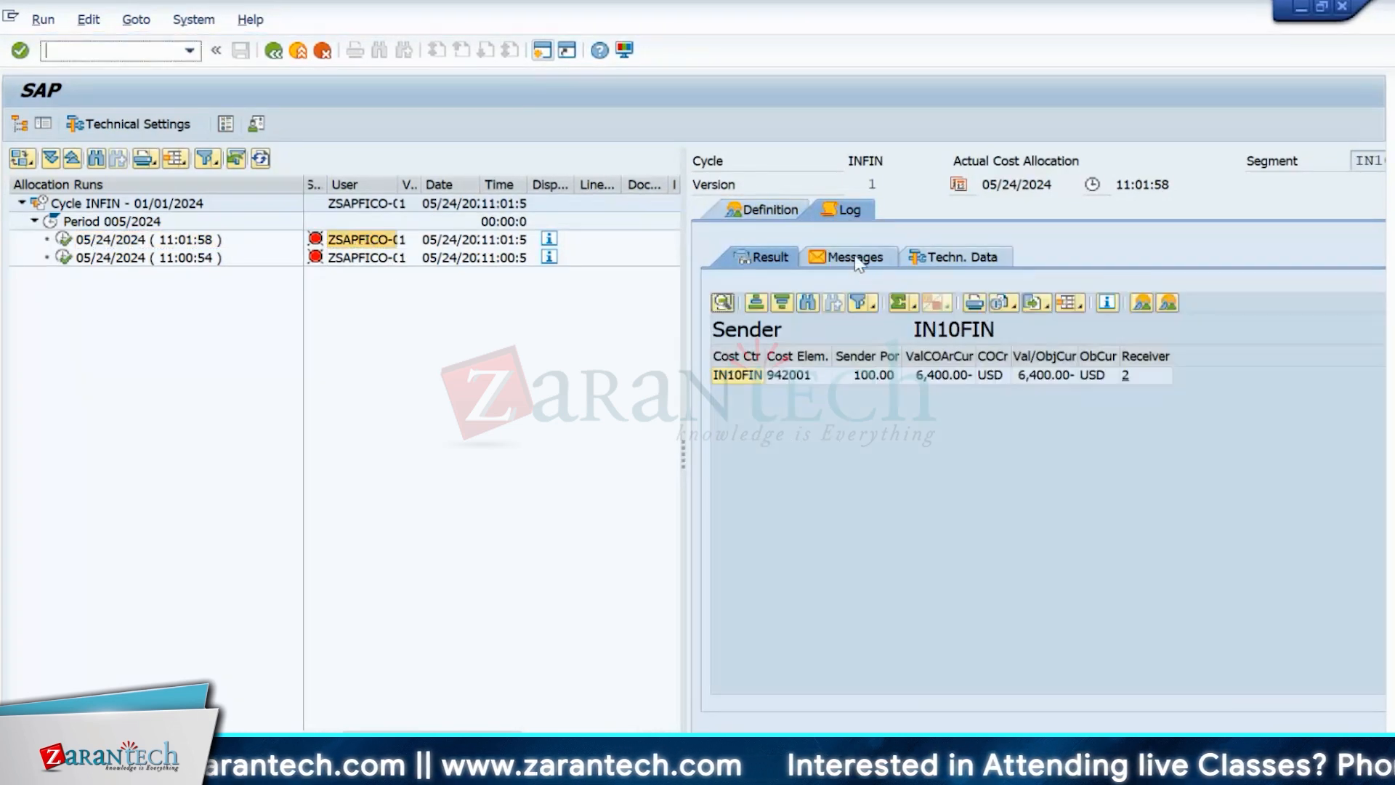
click(1095, 351)
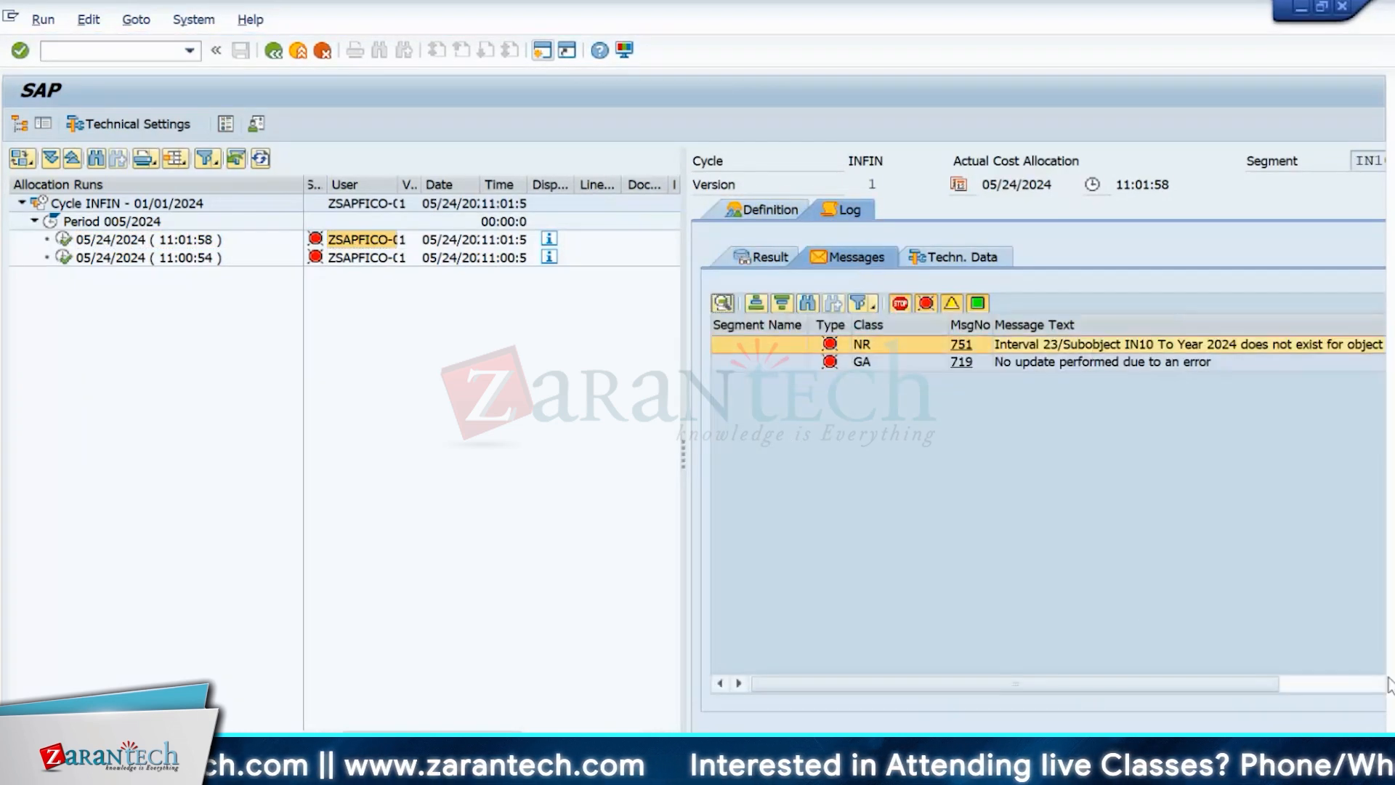
drag(683, 454, 216, 450)
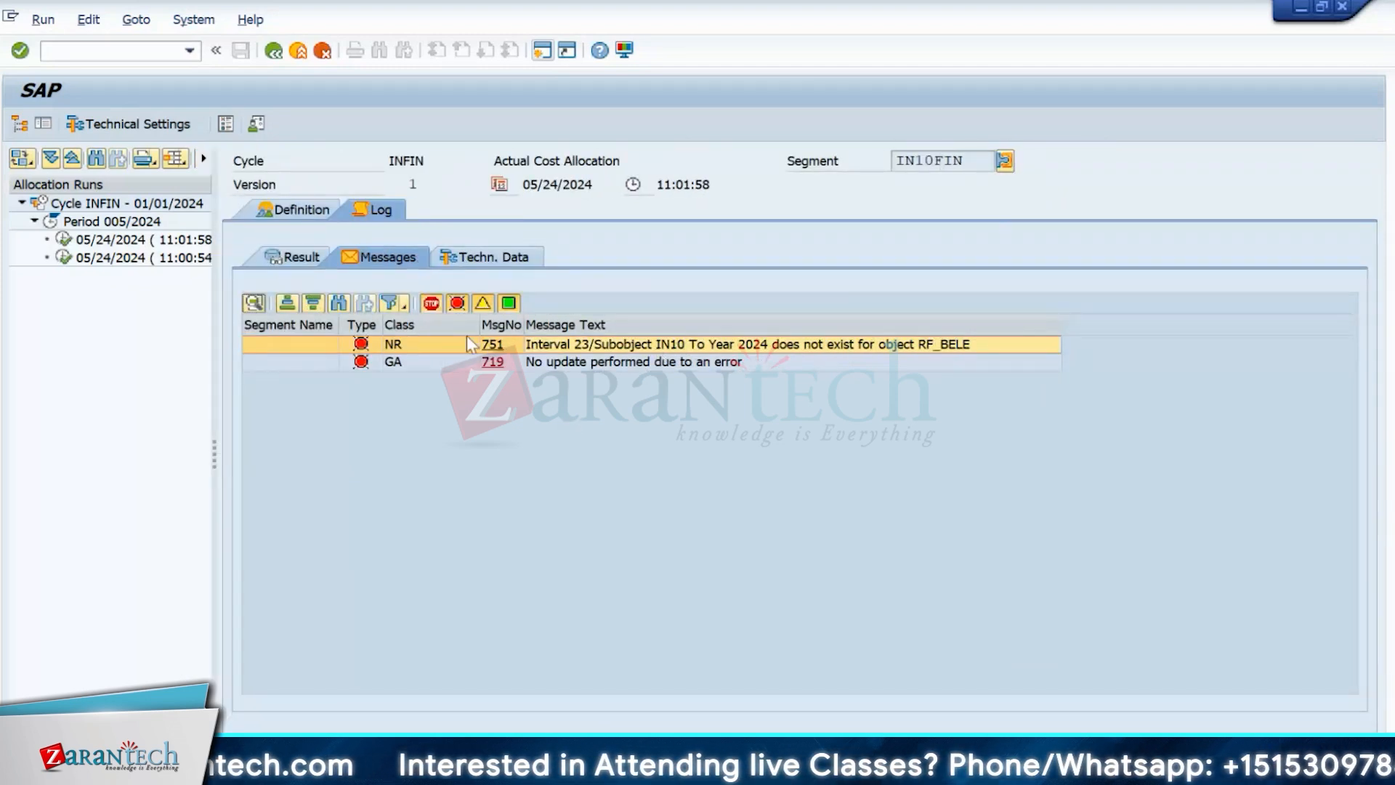
- Read the long text of message NR 751, close it and leave the assessment for the SAP Easy Access screen
click(504, 346)
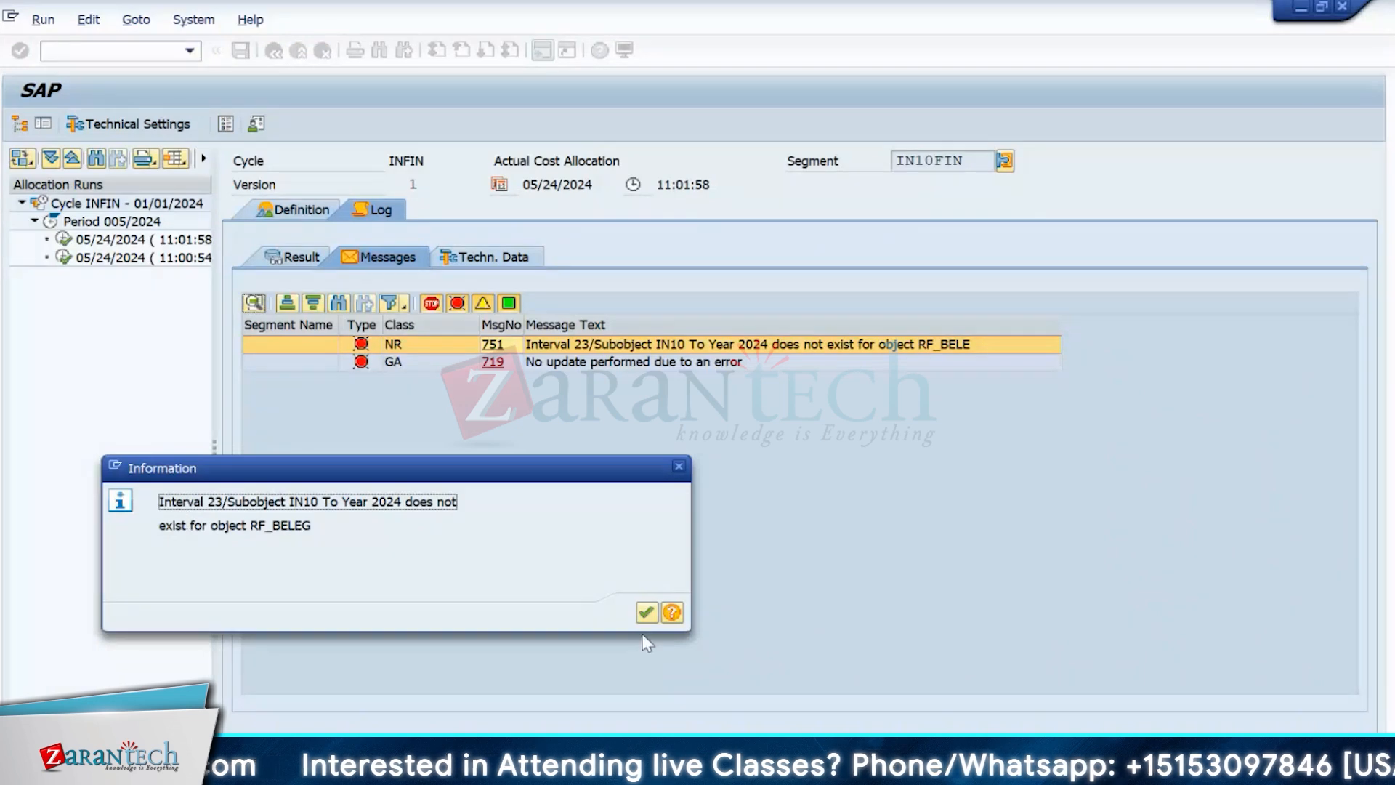
click(671, 614)
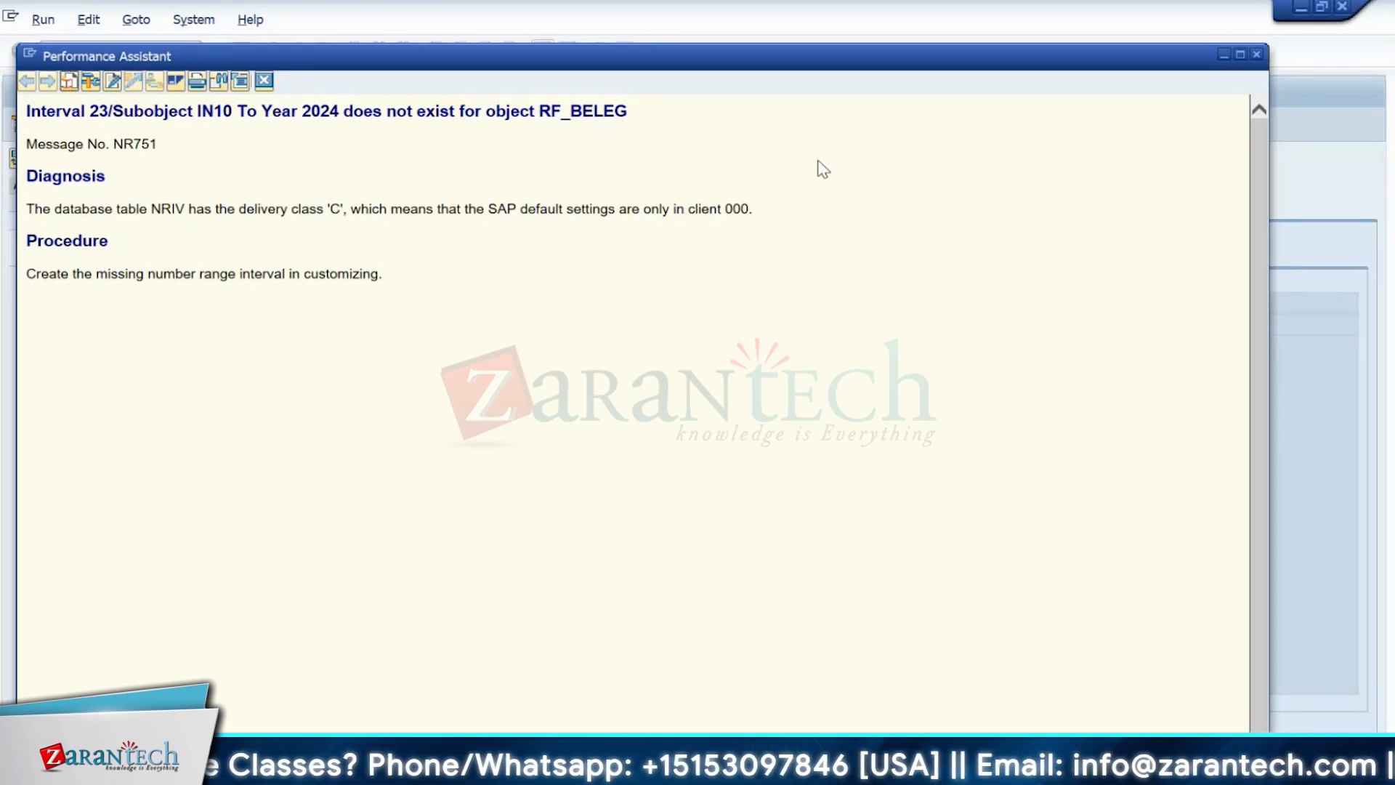
click(1256, 55)
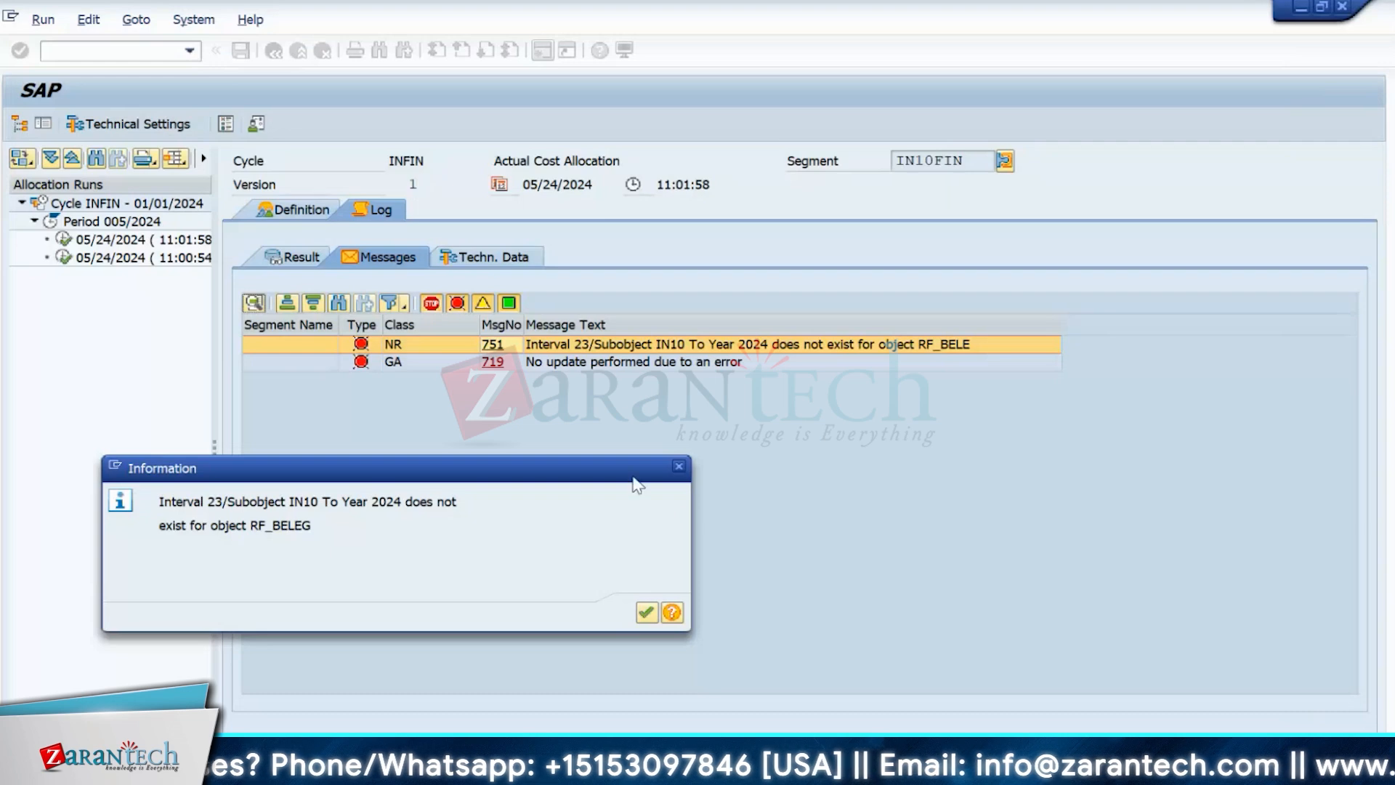
click(677, 468)
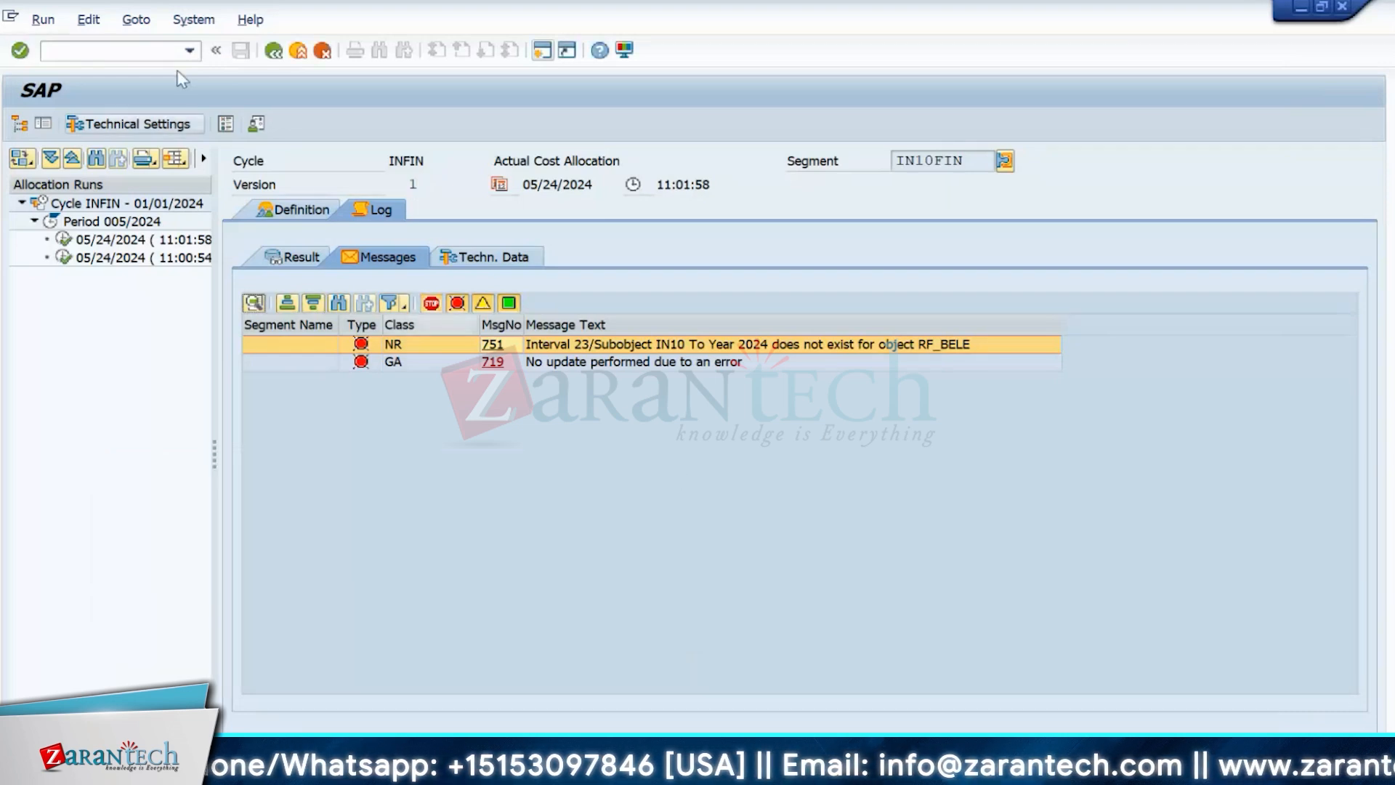
click(272, 52)
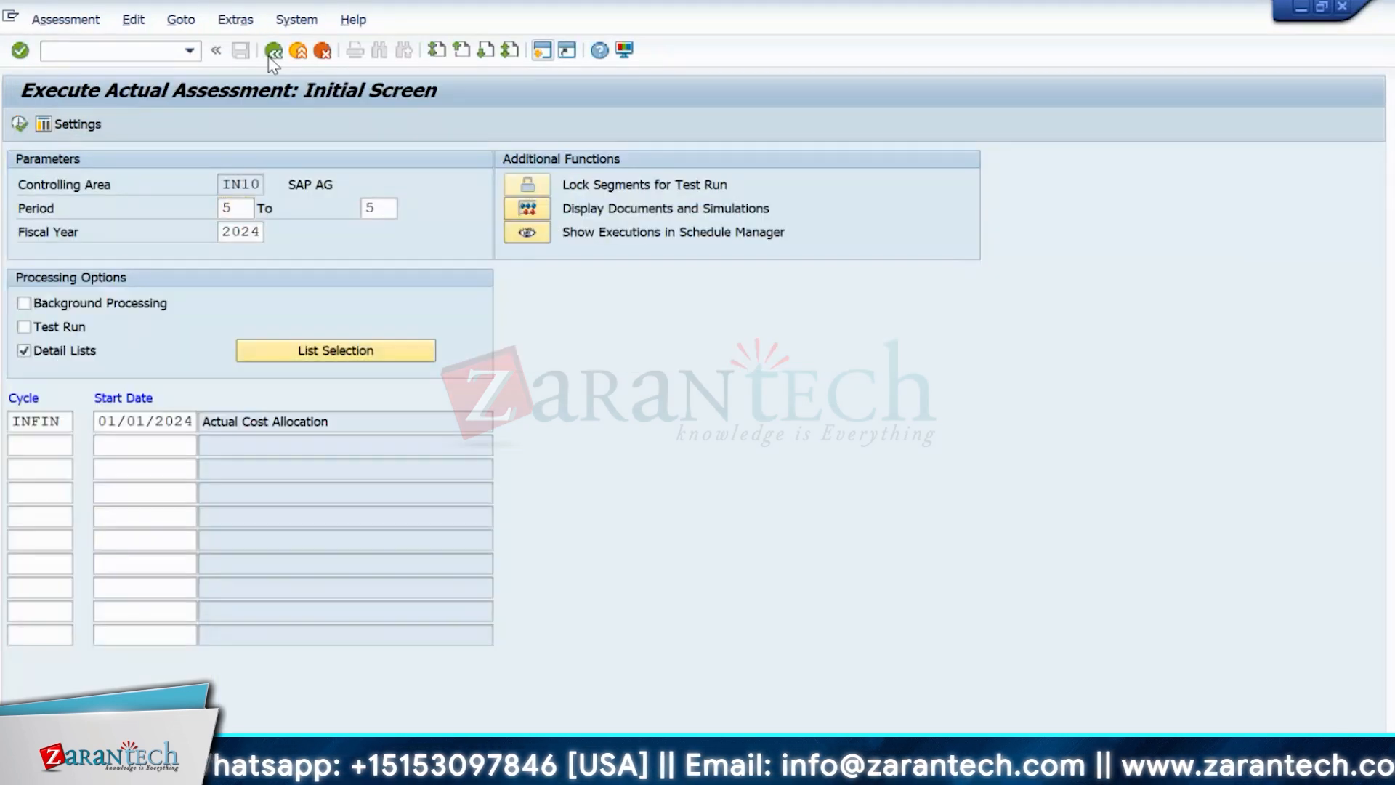
click(273, 51)
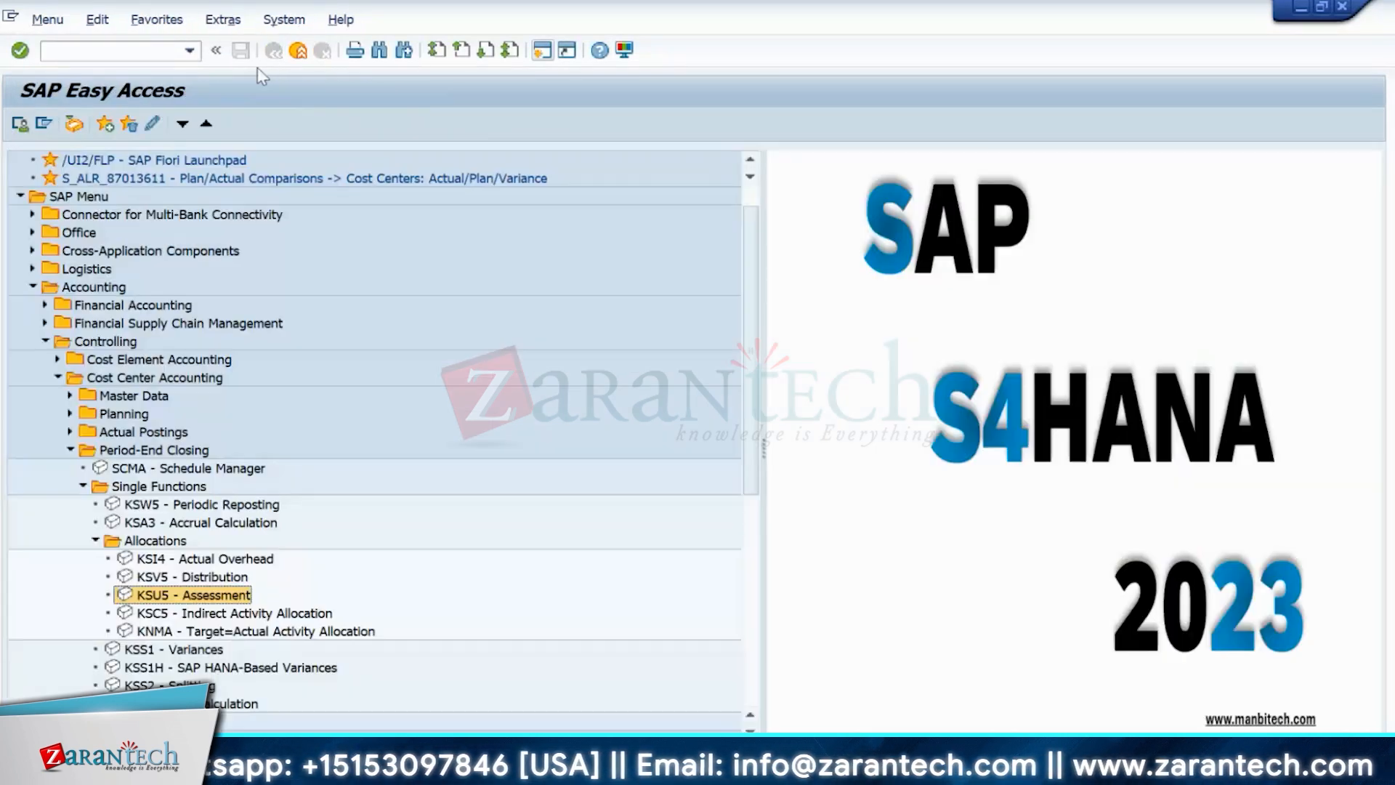
- Open the selection screen for table NRIV, and copy the number range object name RK_BELEG from transaction KANK in another session
click(93, 59)
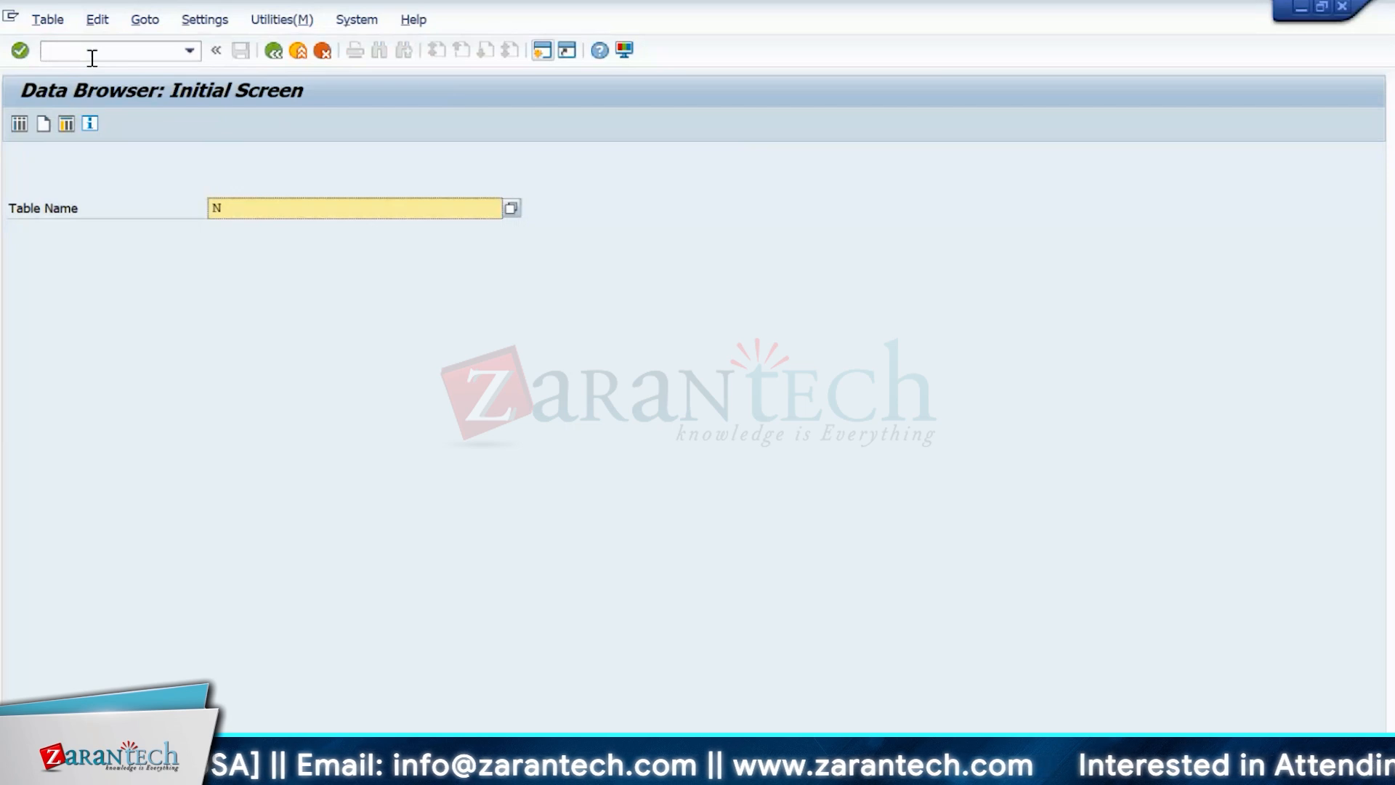
key(Return)
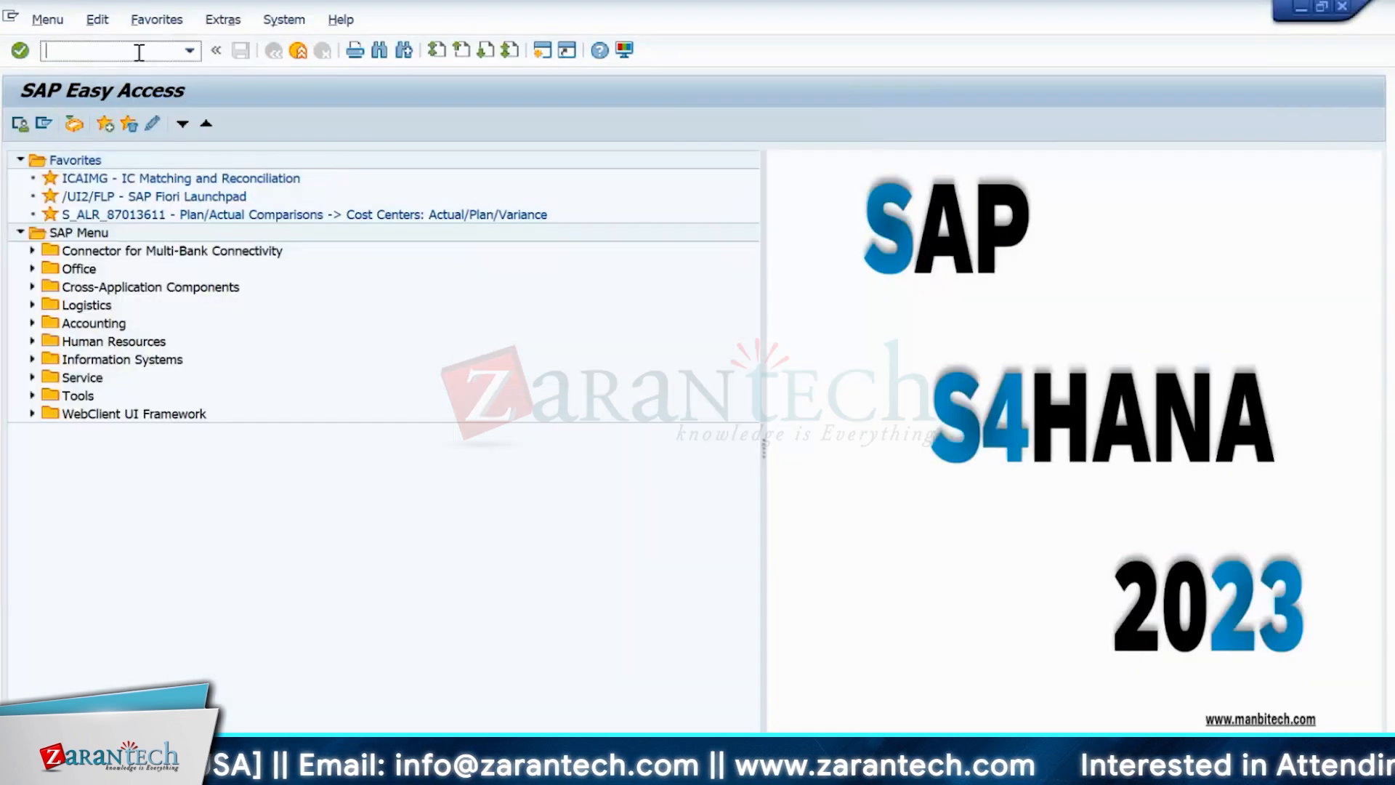
text(KANK)
key(Return)
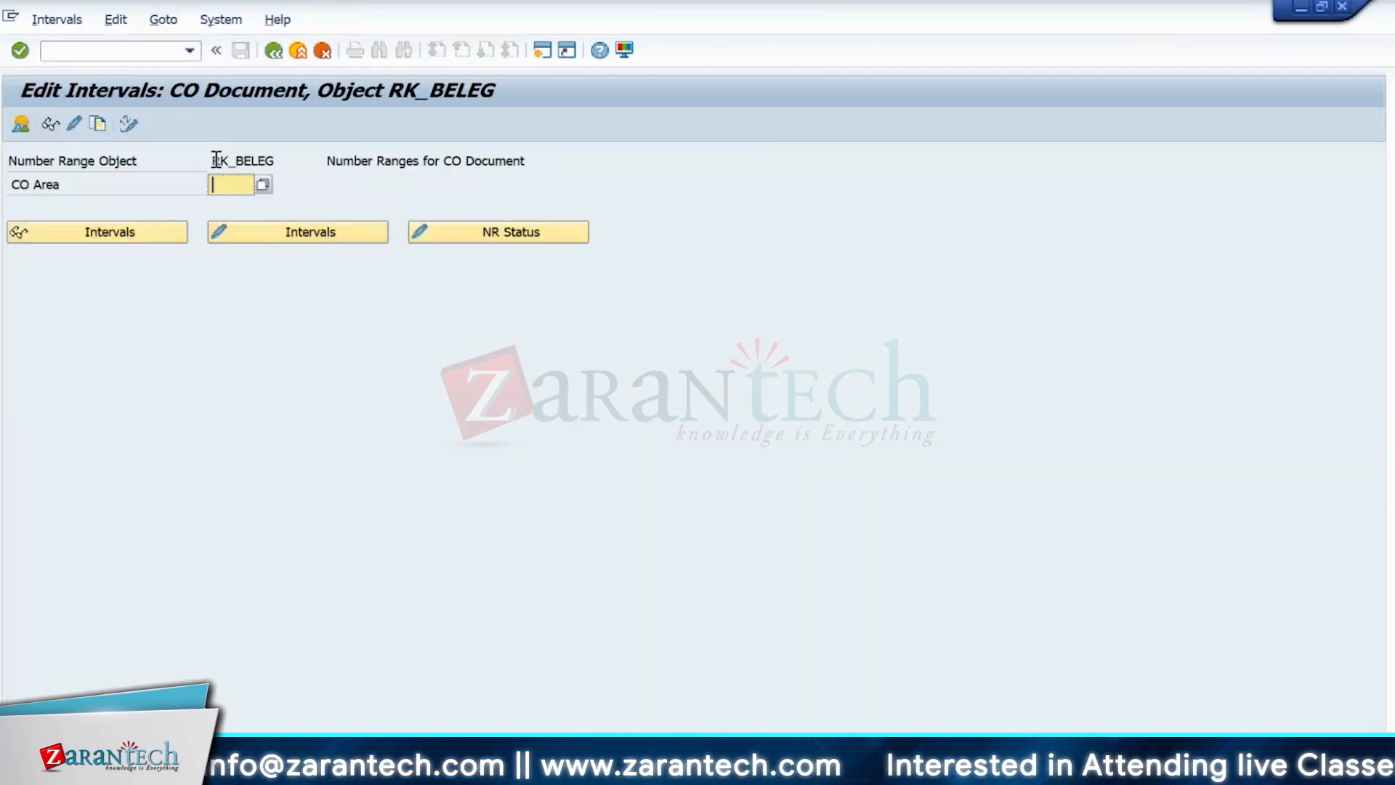
drag(242, 160, 289, 167)
key(ctrl+c)
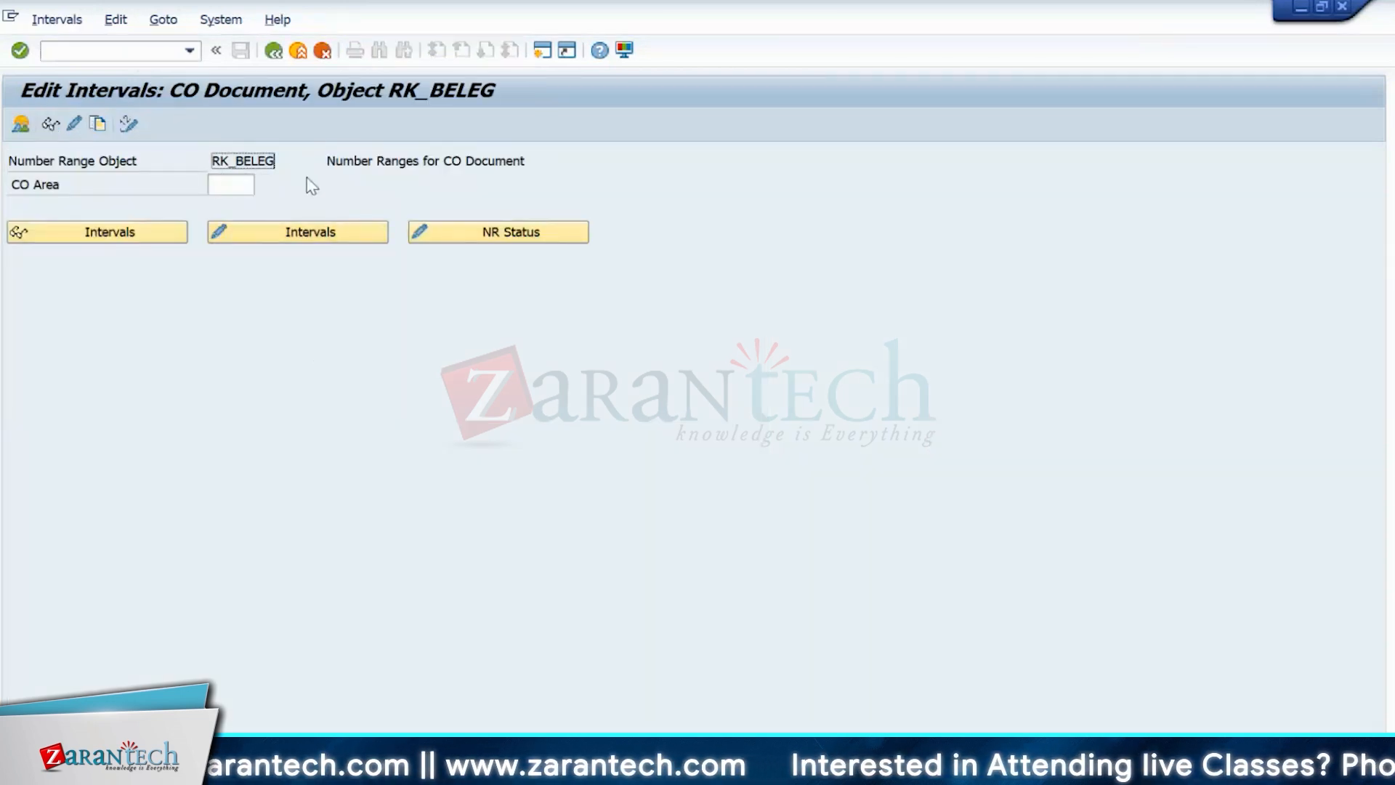
- List the NRIV entries whose object name matches *BELEG*, and return to the selection screen
key(alt+Tab)
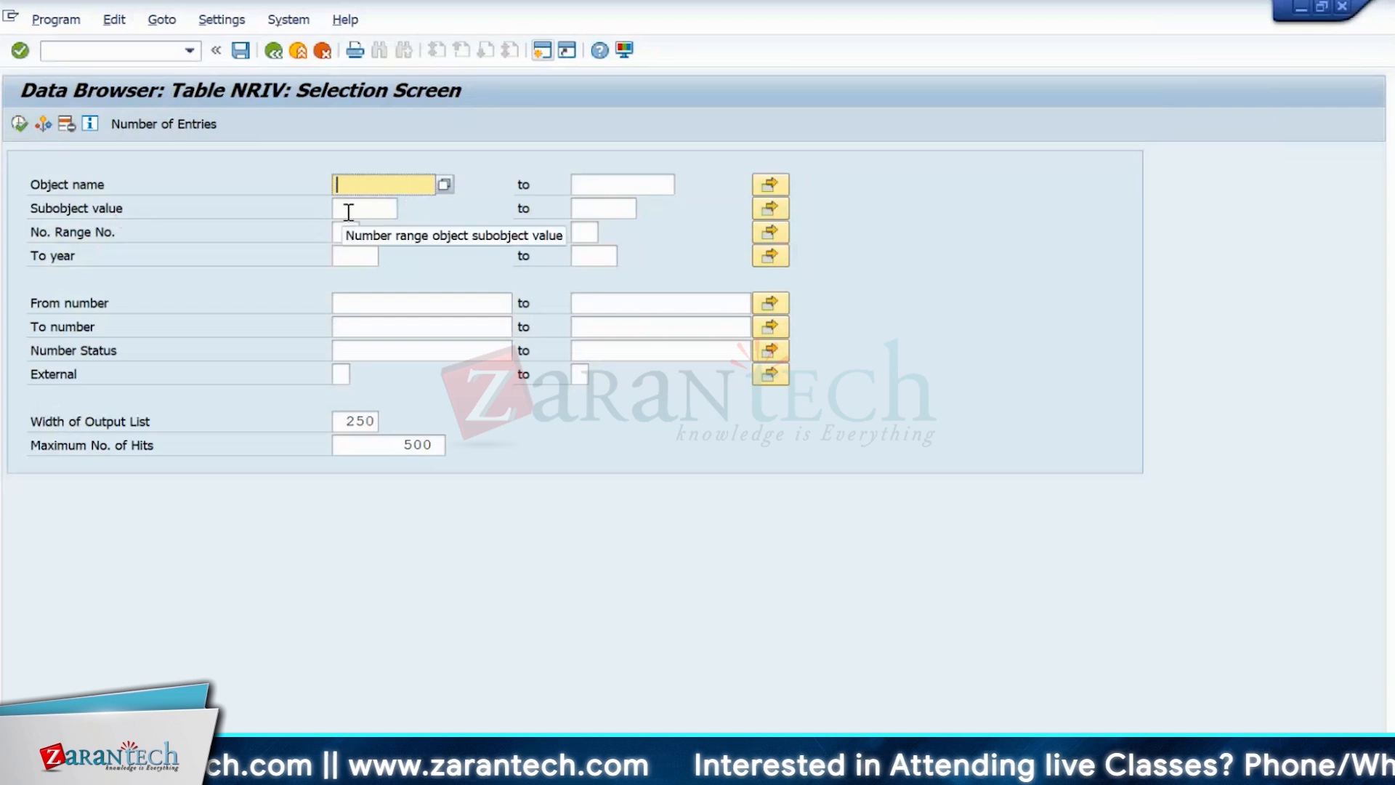
key(ctrl+v)
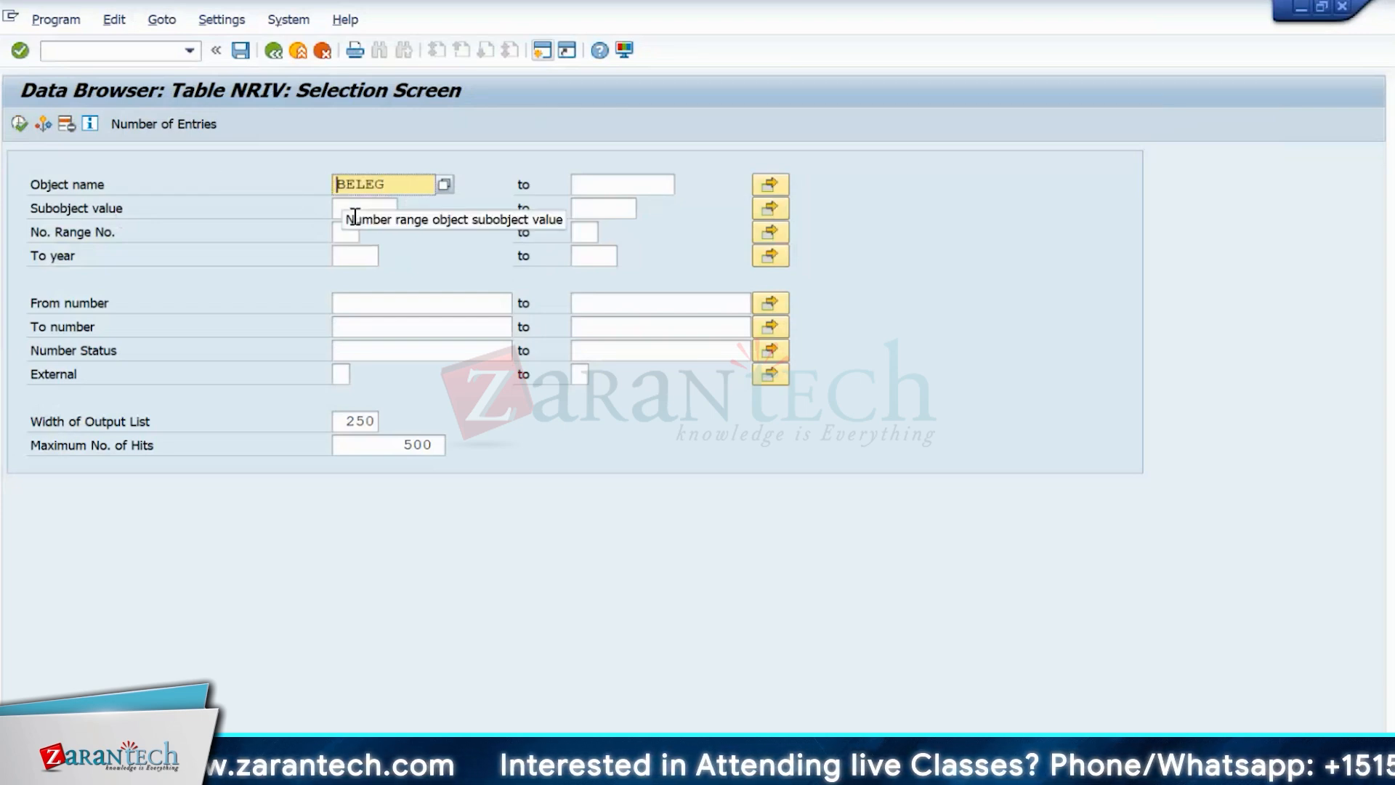
text(*)
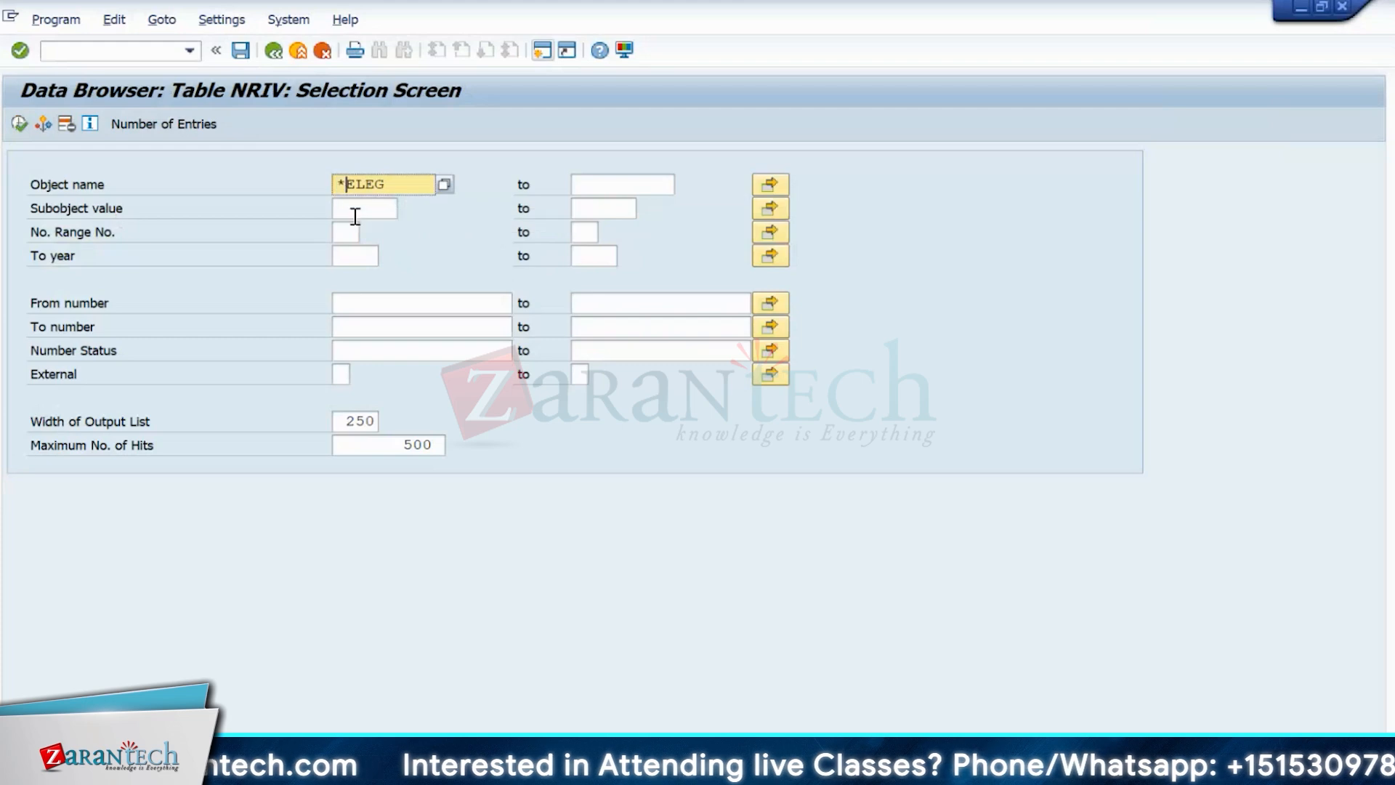
key(Delete)
key(Delete)
key(Delete)
key(Delete)
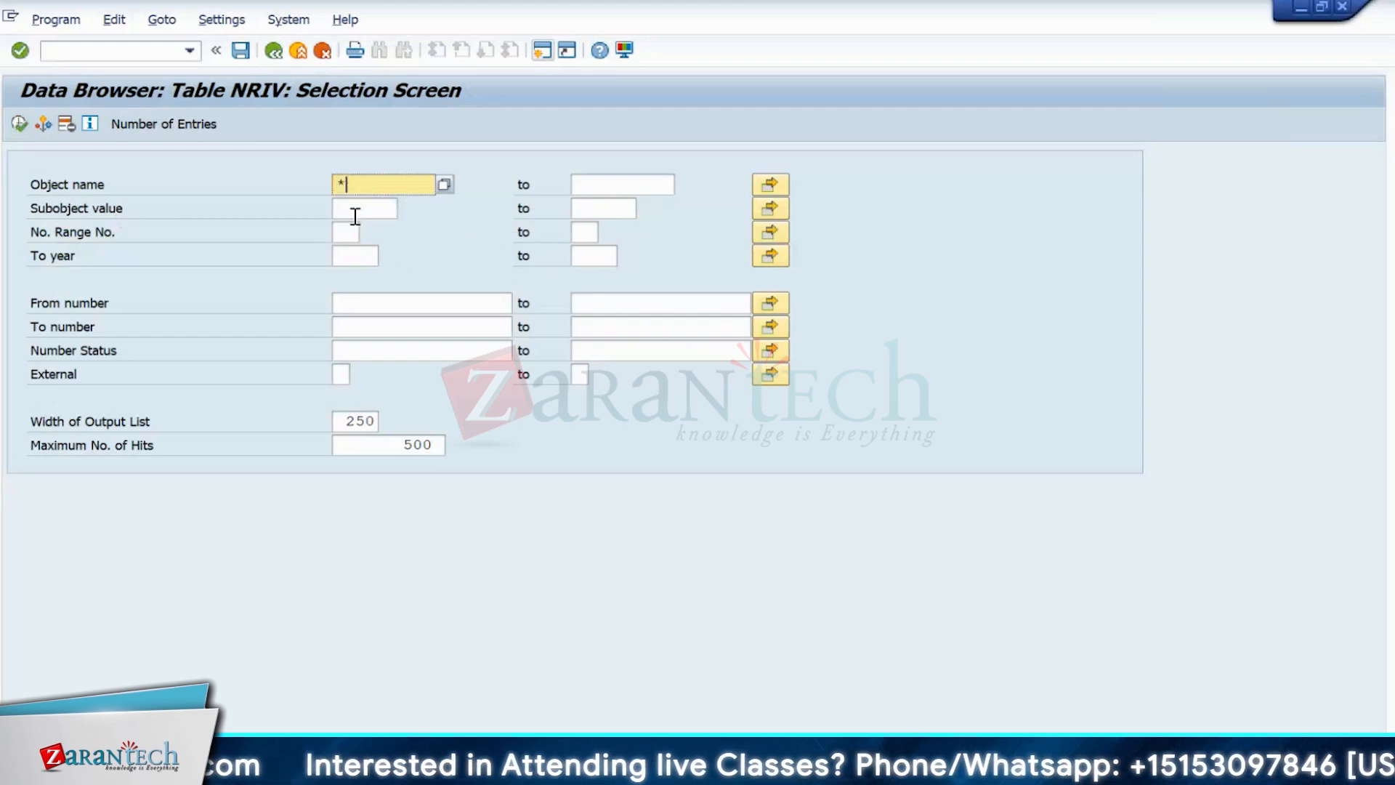
text(BELEG*)
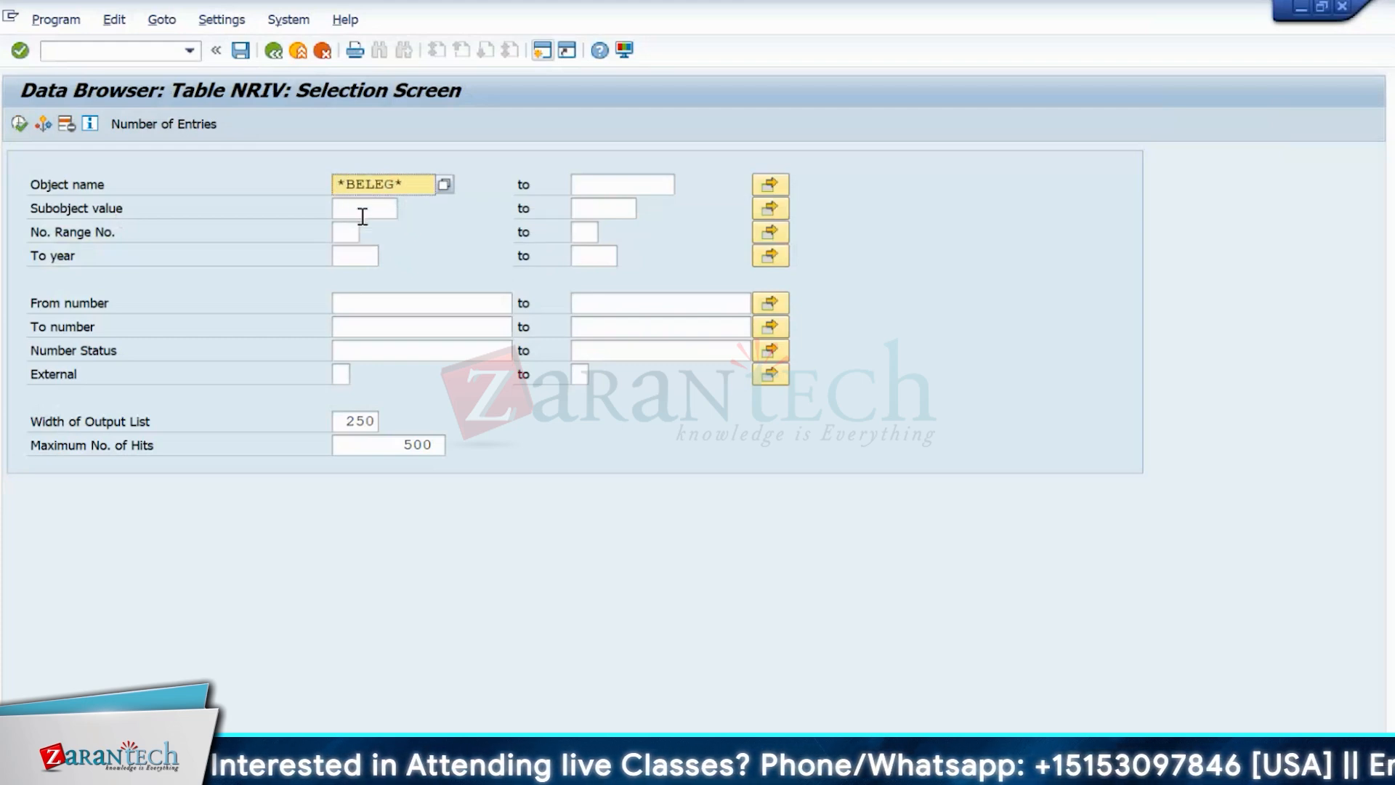
click(16, 126)
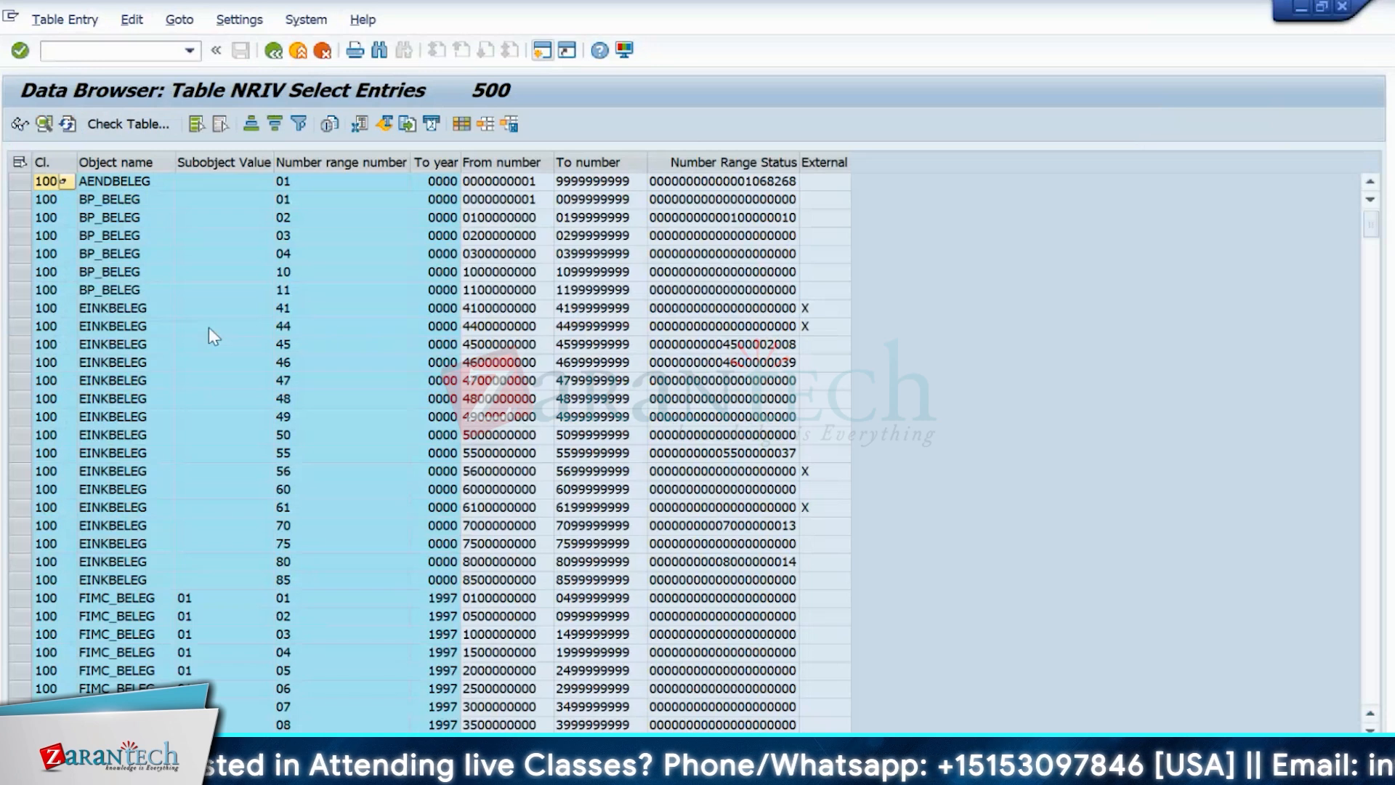
scroll(203, 503, down, 4)
click(274, 51)
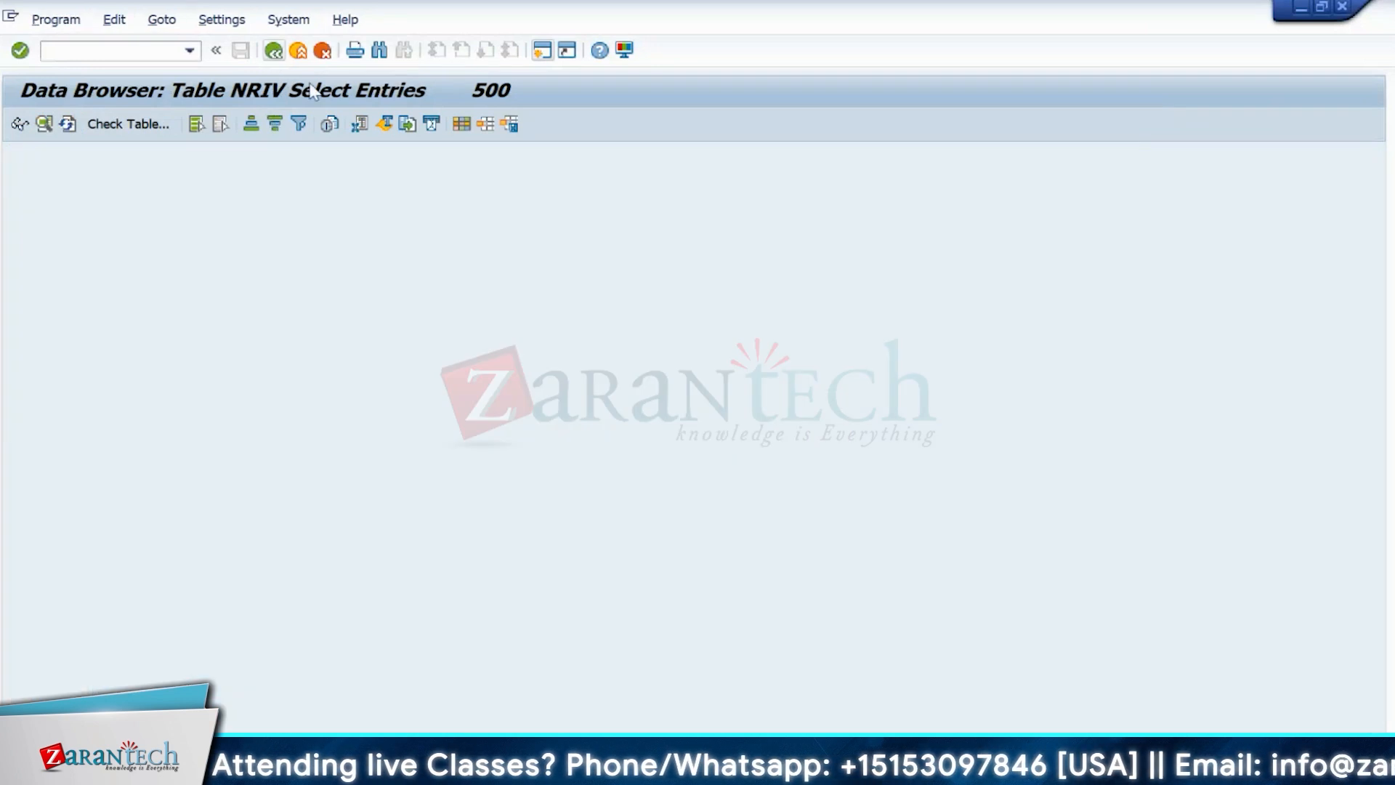
- Close the G/L account display window and switch to the CO document number range window
mouse_move(664, 772)
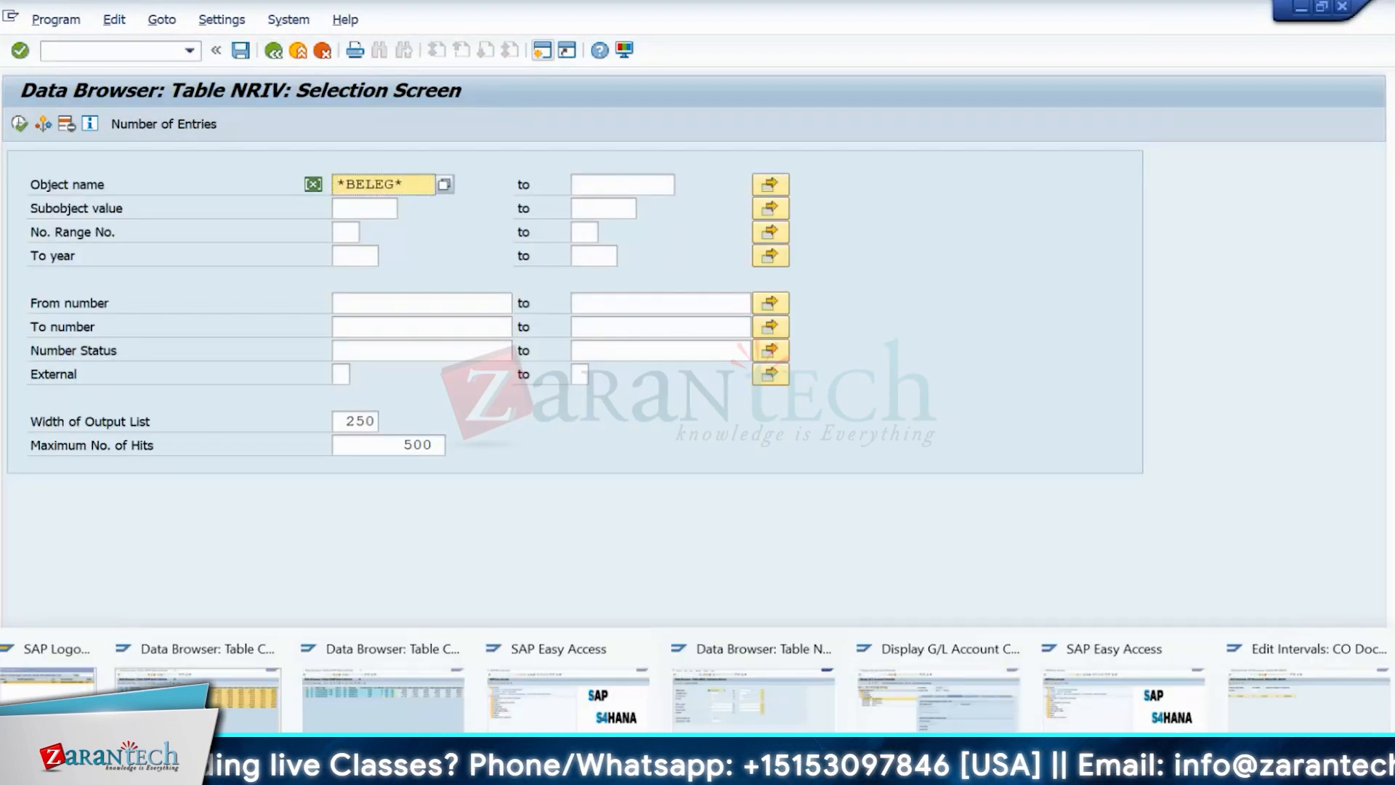
click(966, 727)
click(472, 22)
click(483, 68)
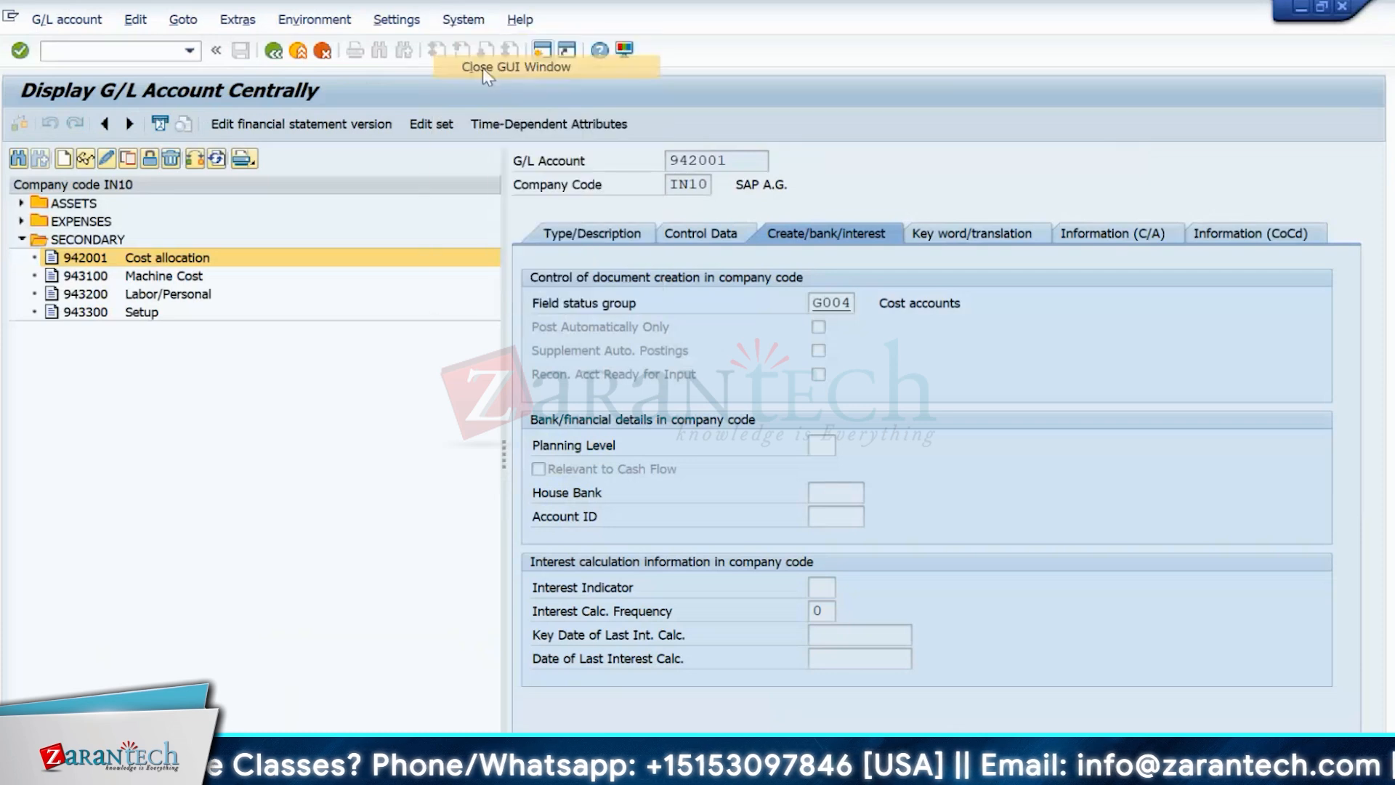
mouse_move(890, 772)
click(1275, 697)
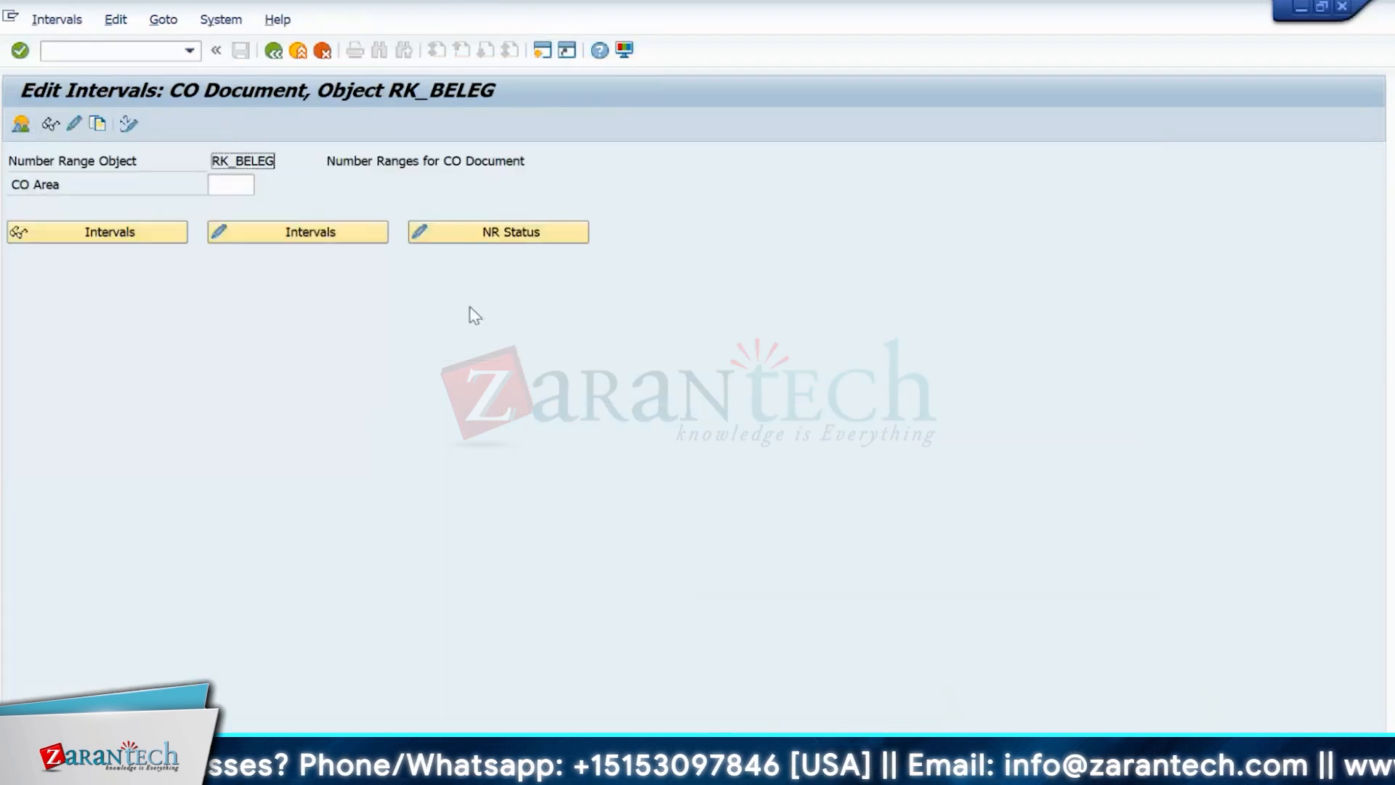
- Try to execute cycle INFIN in KSU5 with Test Run switched off, and cancel the reversal
click(273, 50)
text(ksu5)
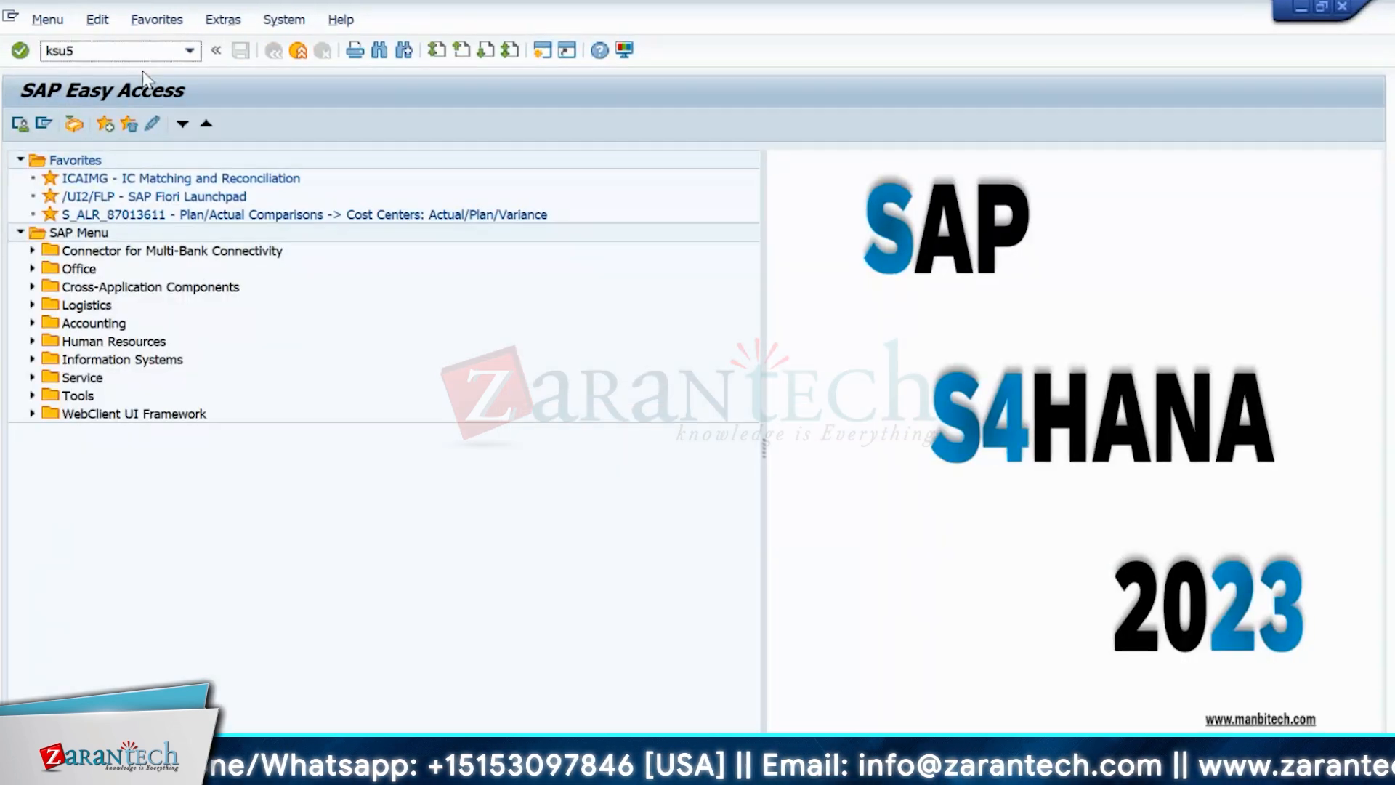
key(Return)
click(64, 422)
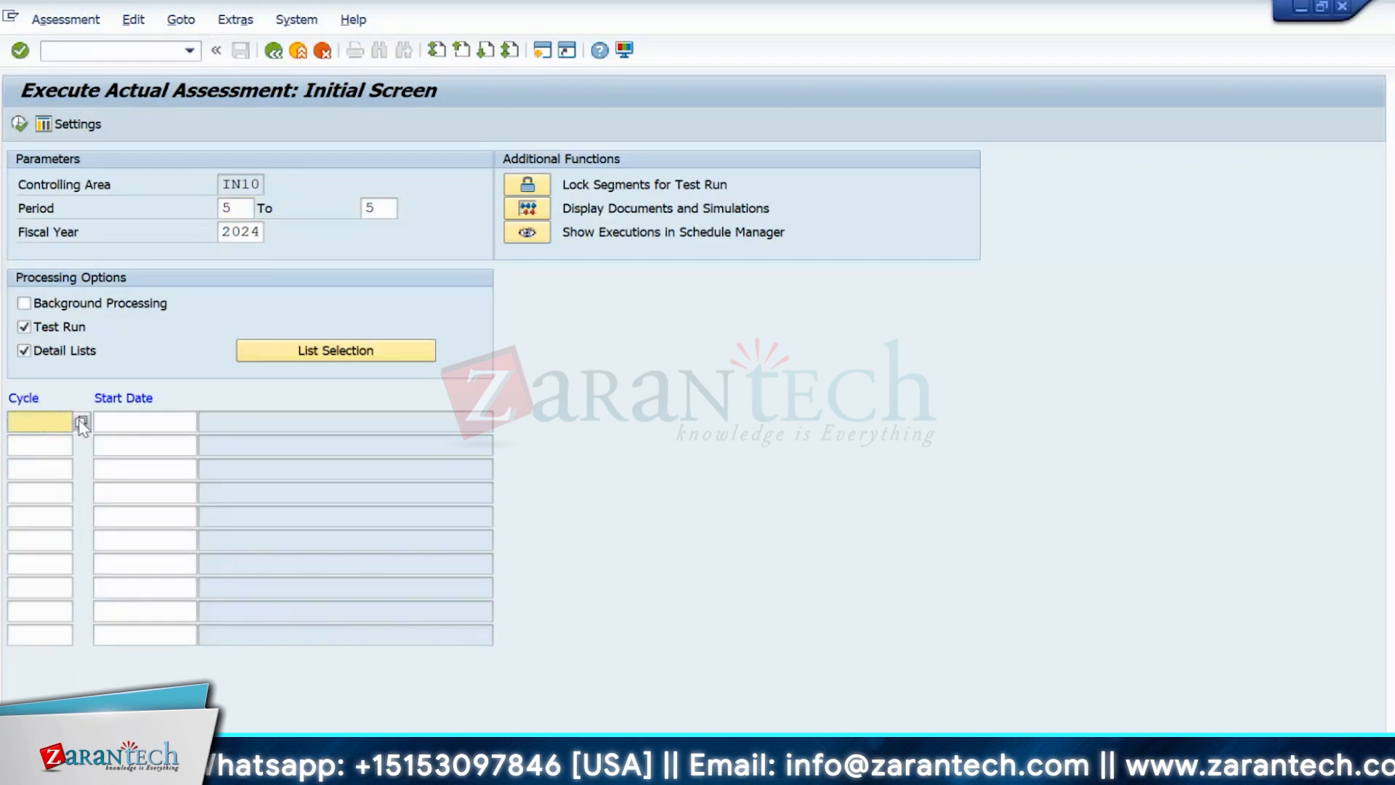
text(INFIN)
key(Return)
click(24, 326)
click(18, 124)
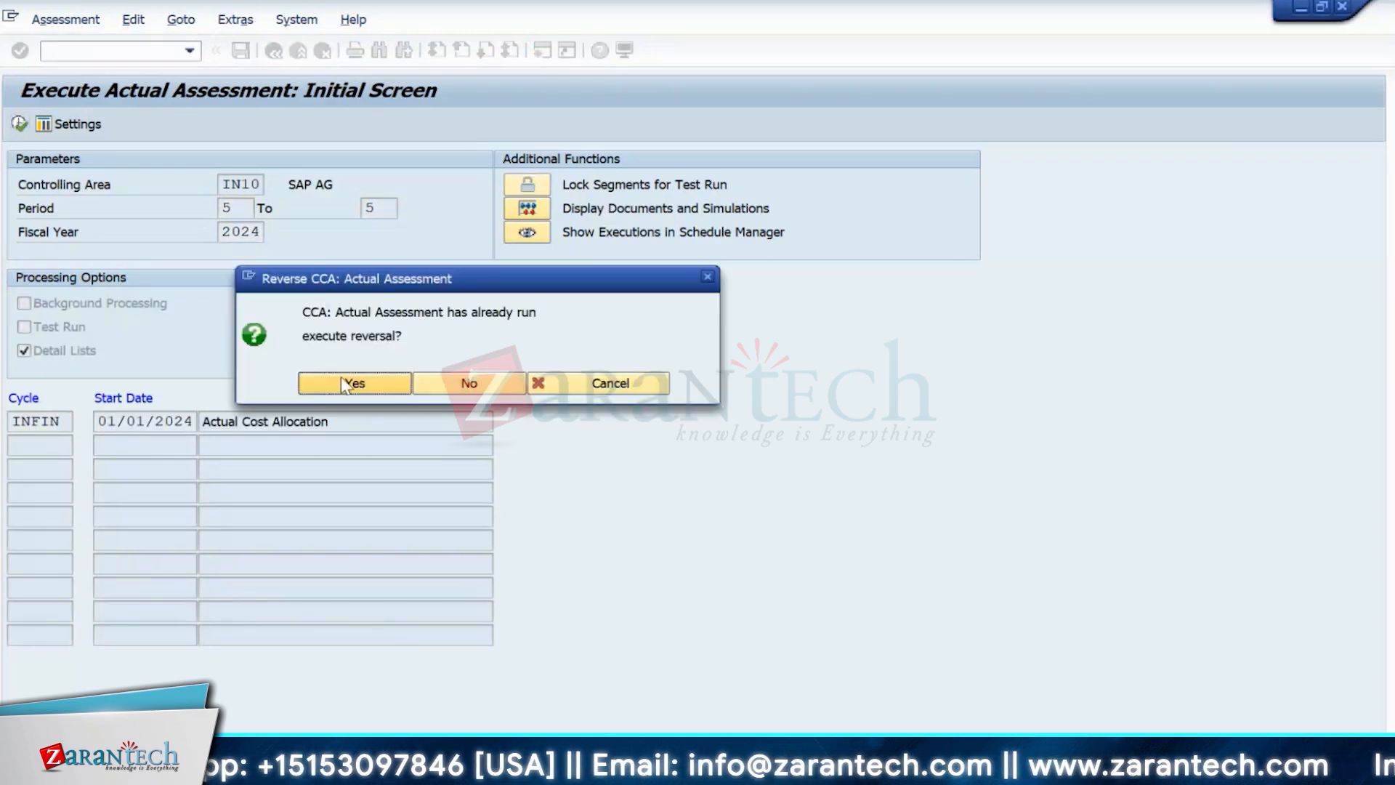
click(594, 383)
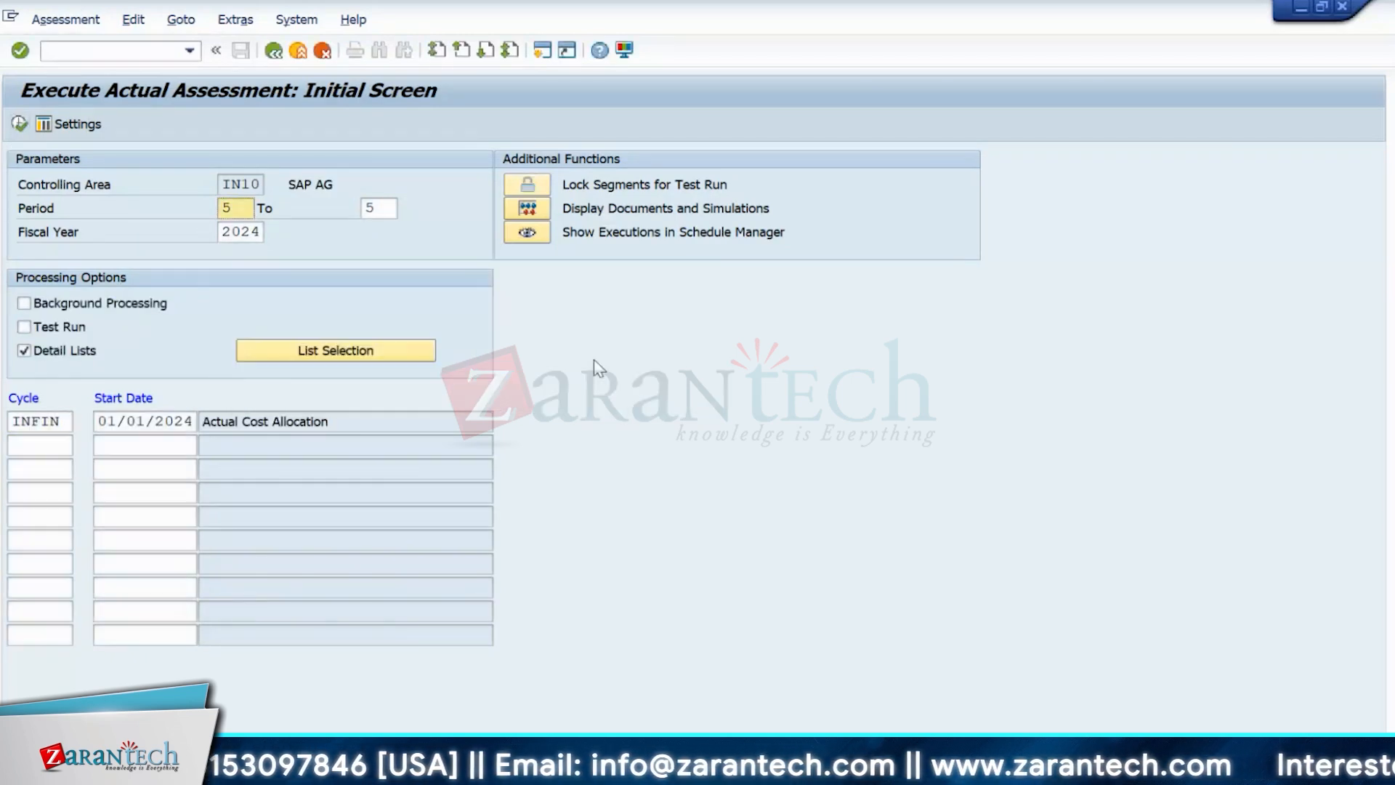
- Leave the assessment and run the favorite report S_ALR_87013611 for cost center actual/plan/variance
click(276, 52)
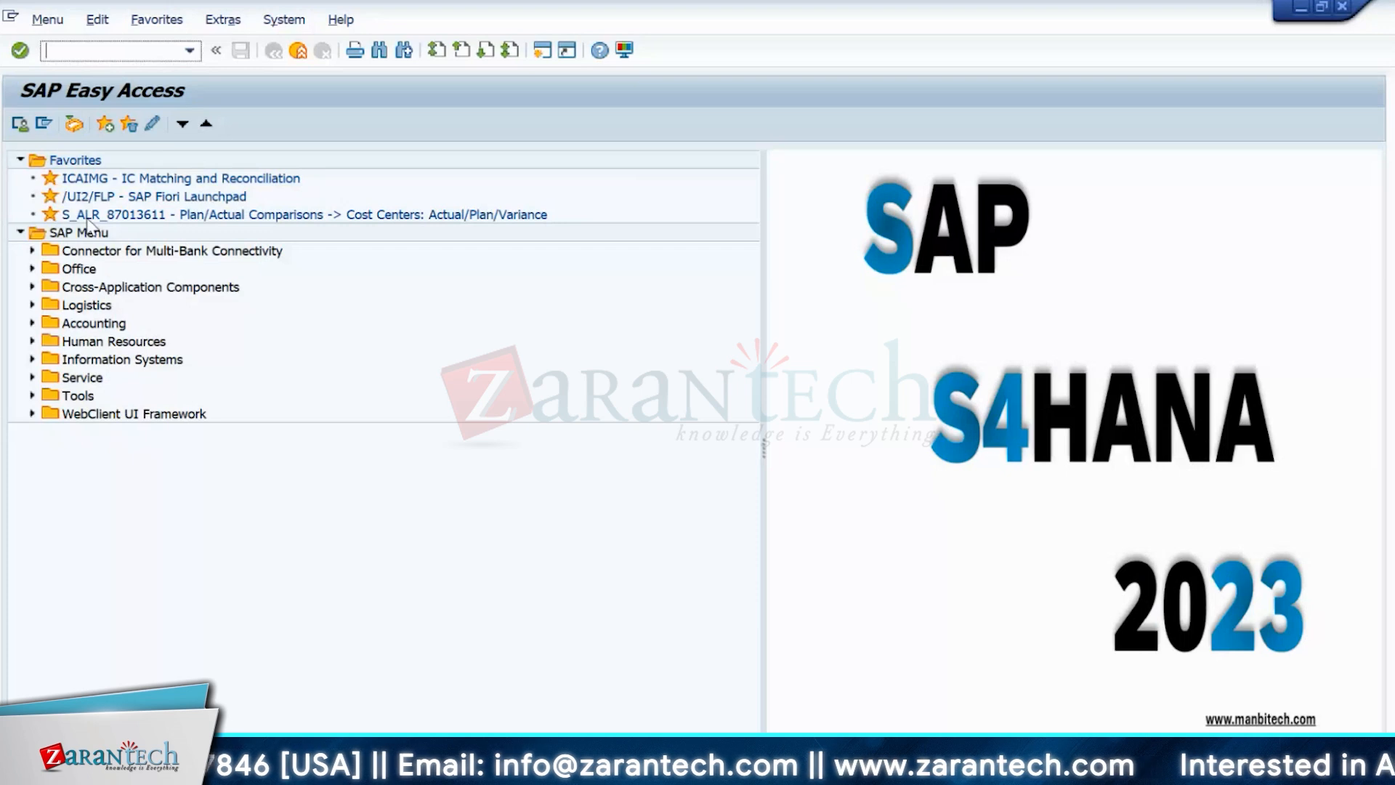
double_click(87, 215)
key(F8)
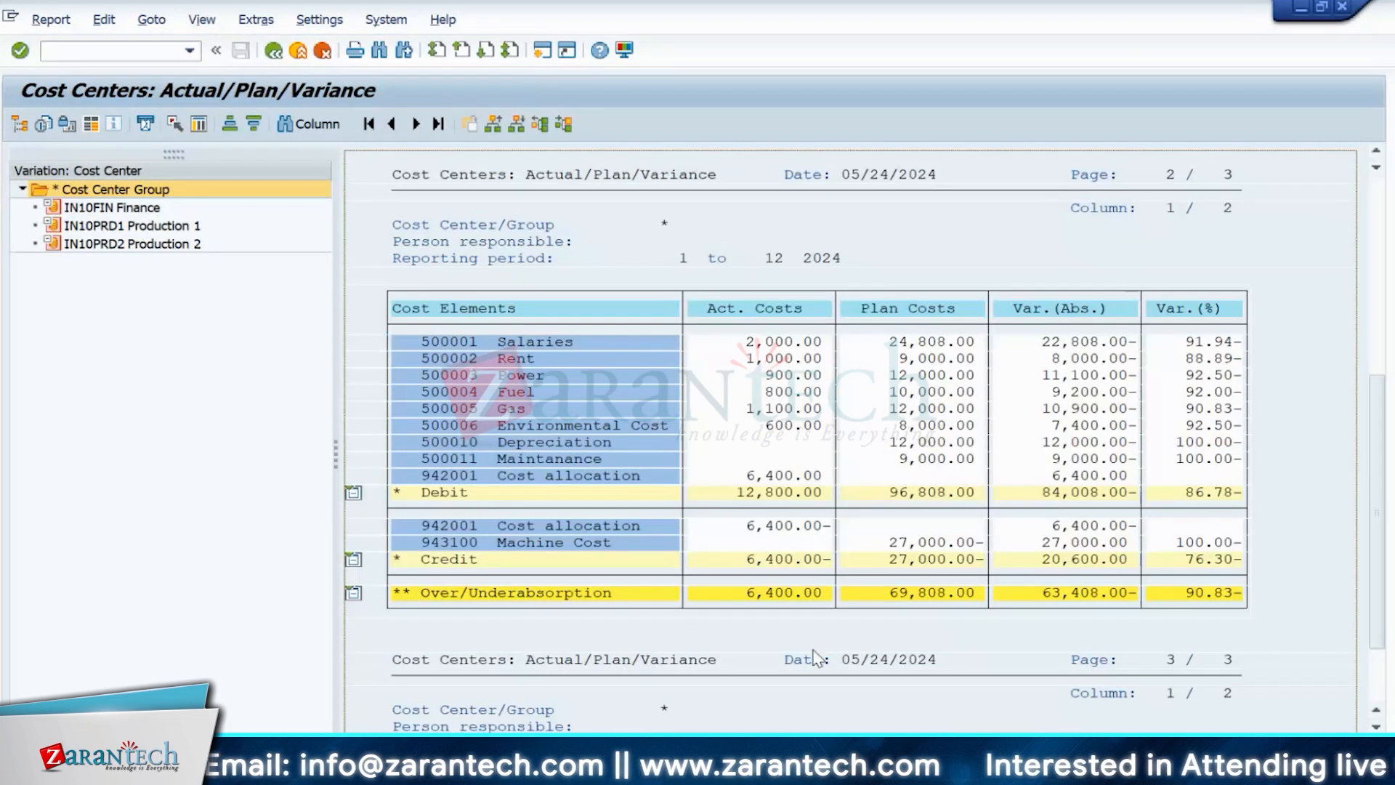
- Show the report for cost center IN10FIN Finance and examine its actual debit total and the 942001 Cost allocation line
click(105, 208)
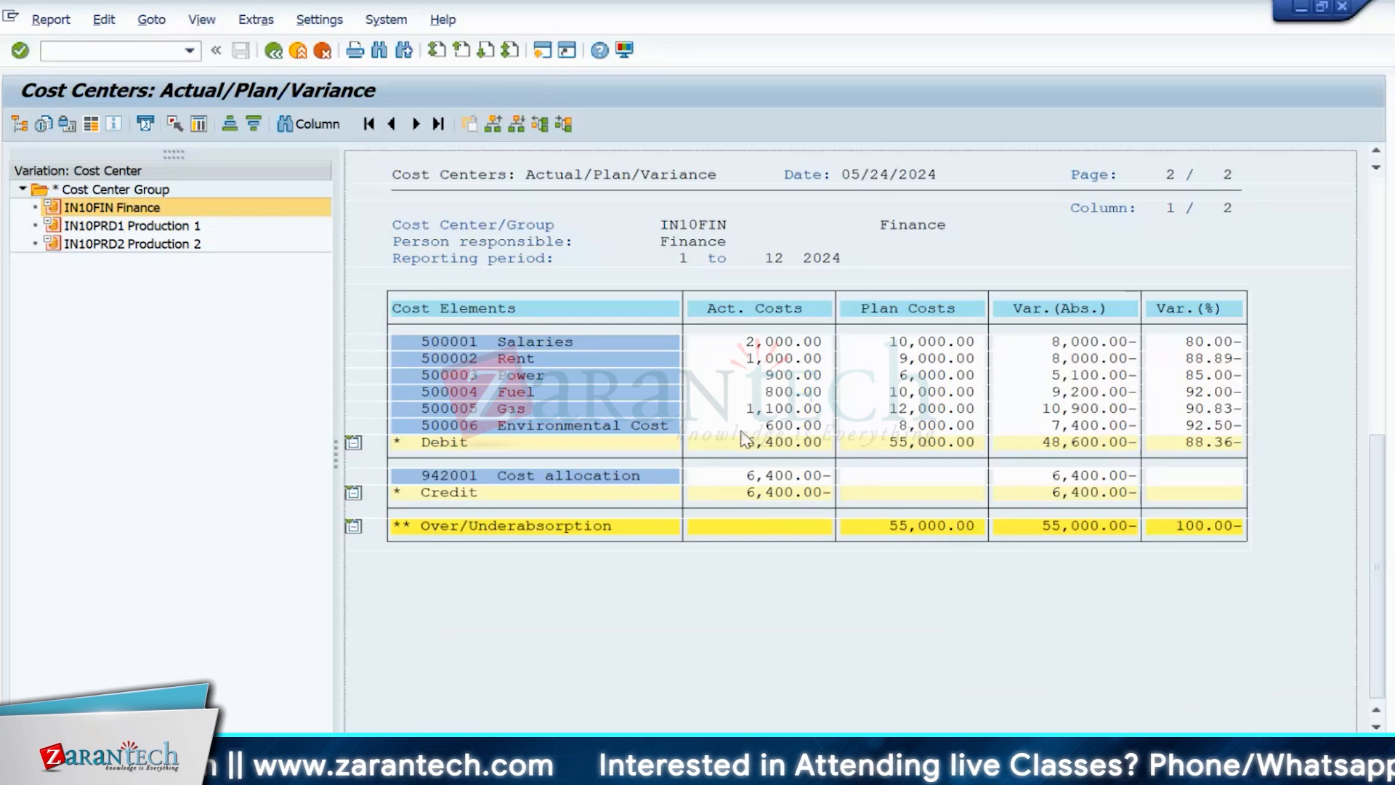
click(803, 448)
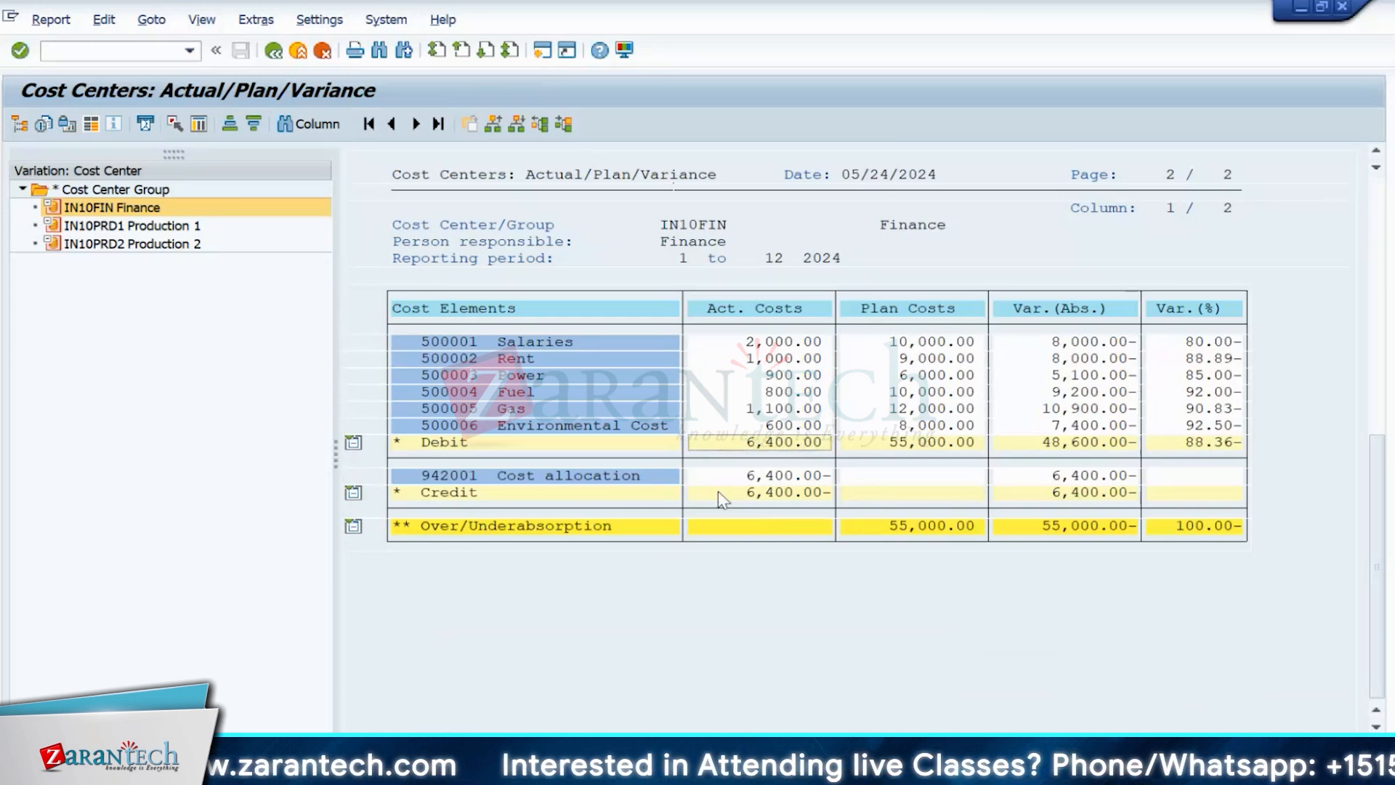
click(741, 475)
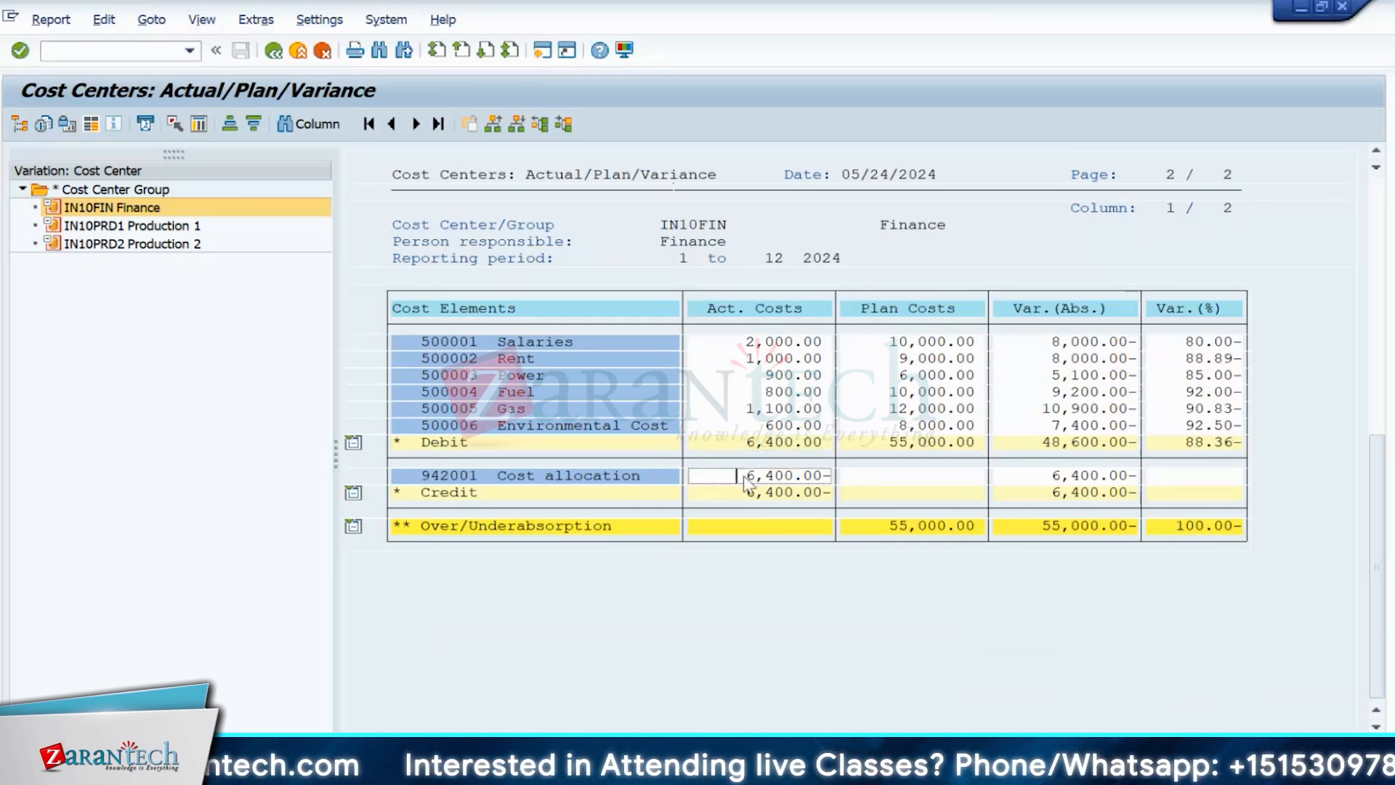
click(432, 480)
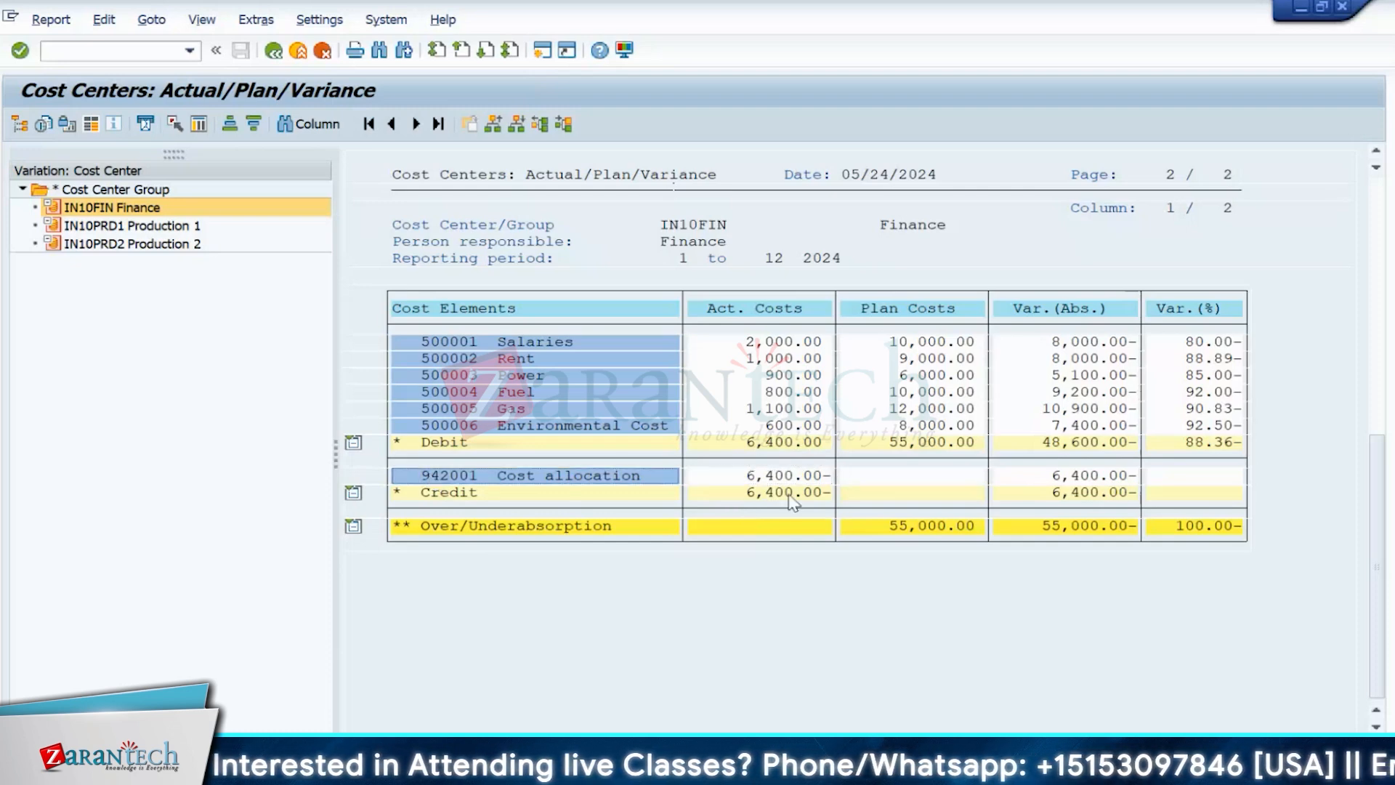
- Check Finance's actual over/underabsorption and the actual 942001 Cost allocation amounts for IN10PRD1 Production 1 and IN10PRD2 Production 2
click(730, 525)
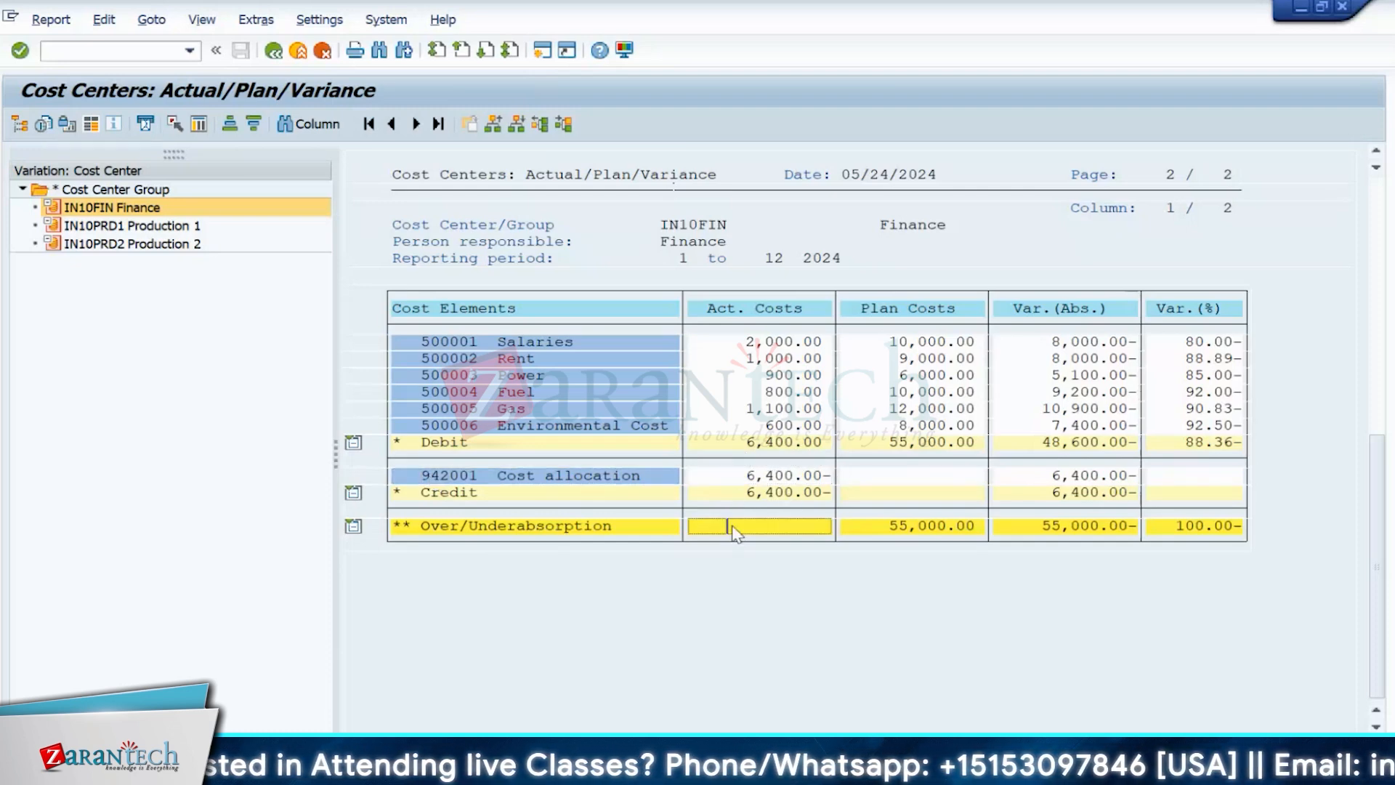
click(109, 225)
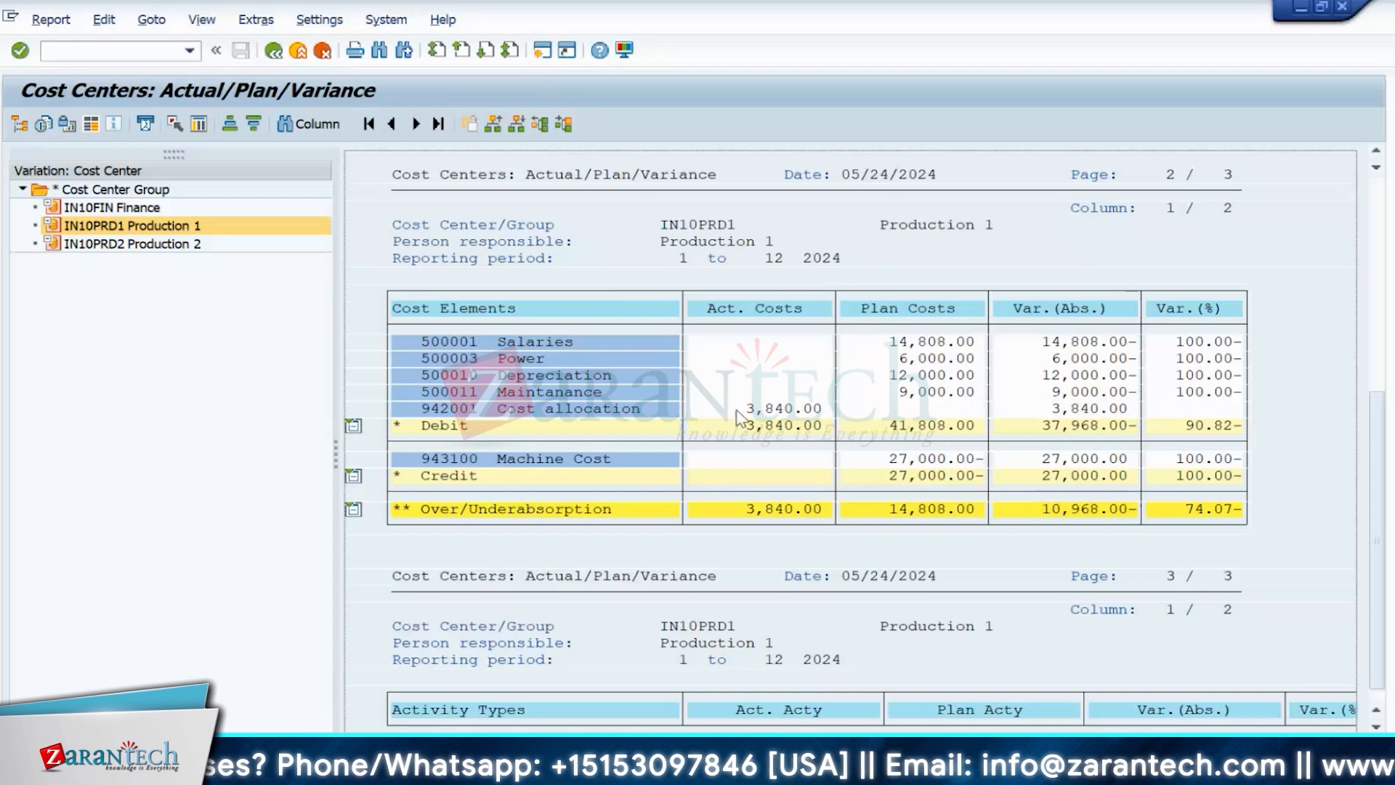
click(823, 410)
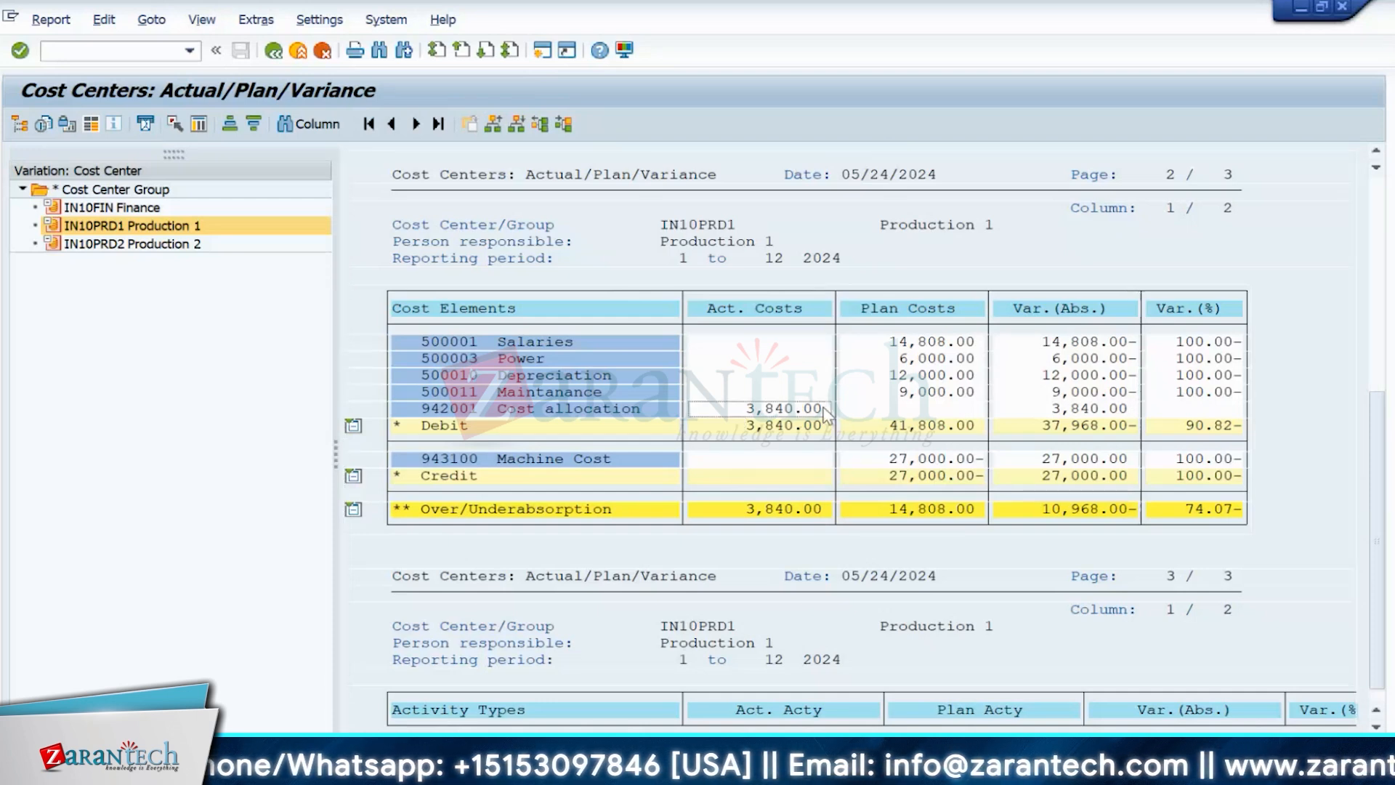
click(123, 246)
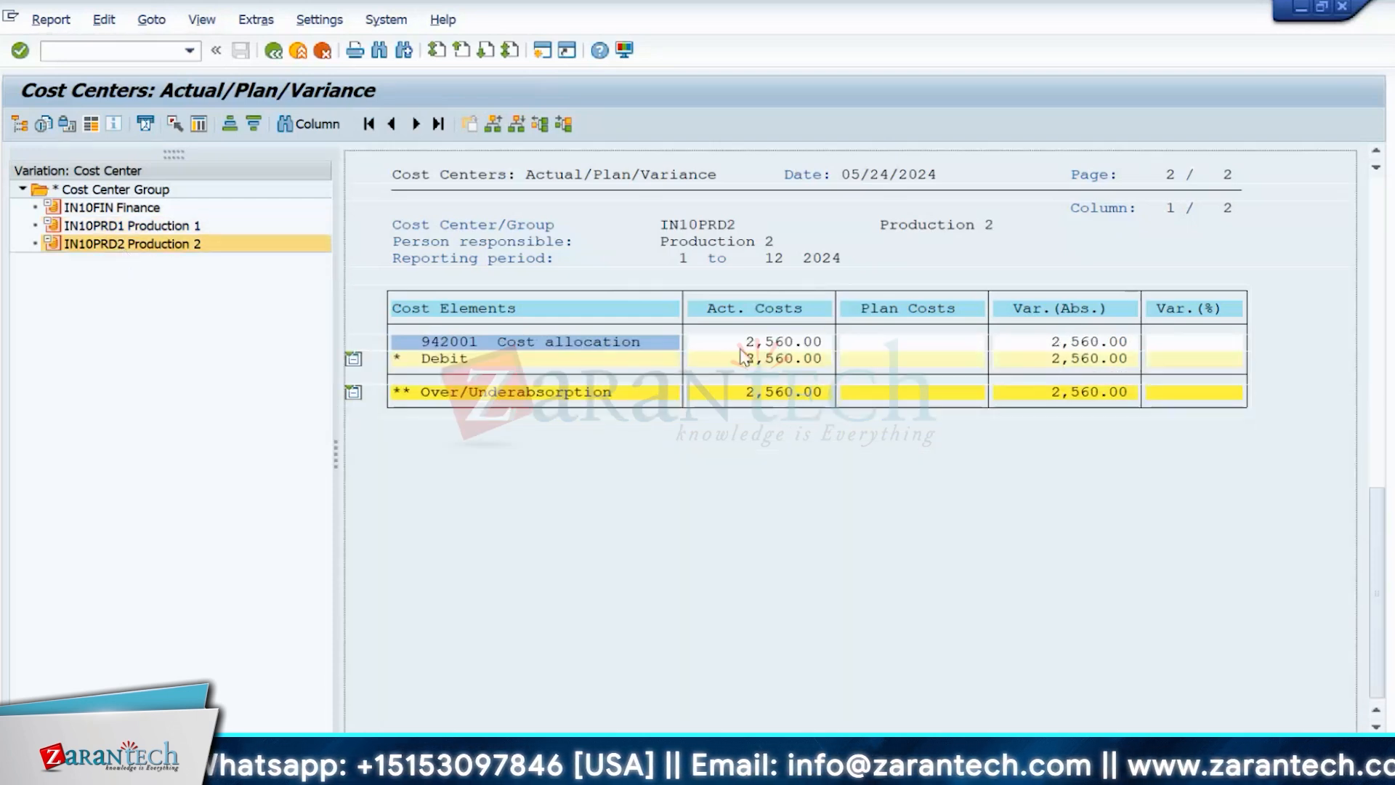
click(751, 344)
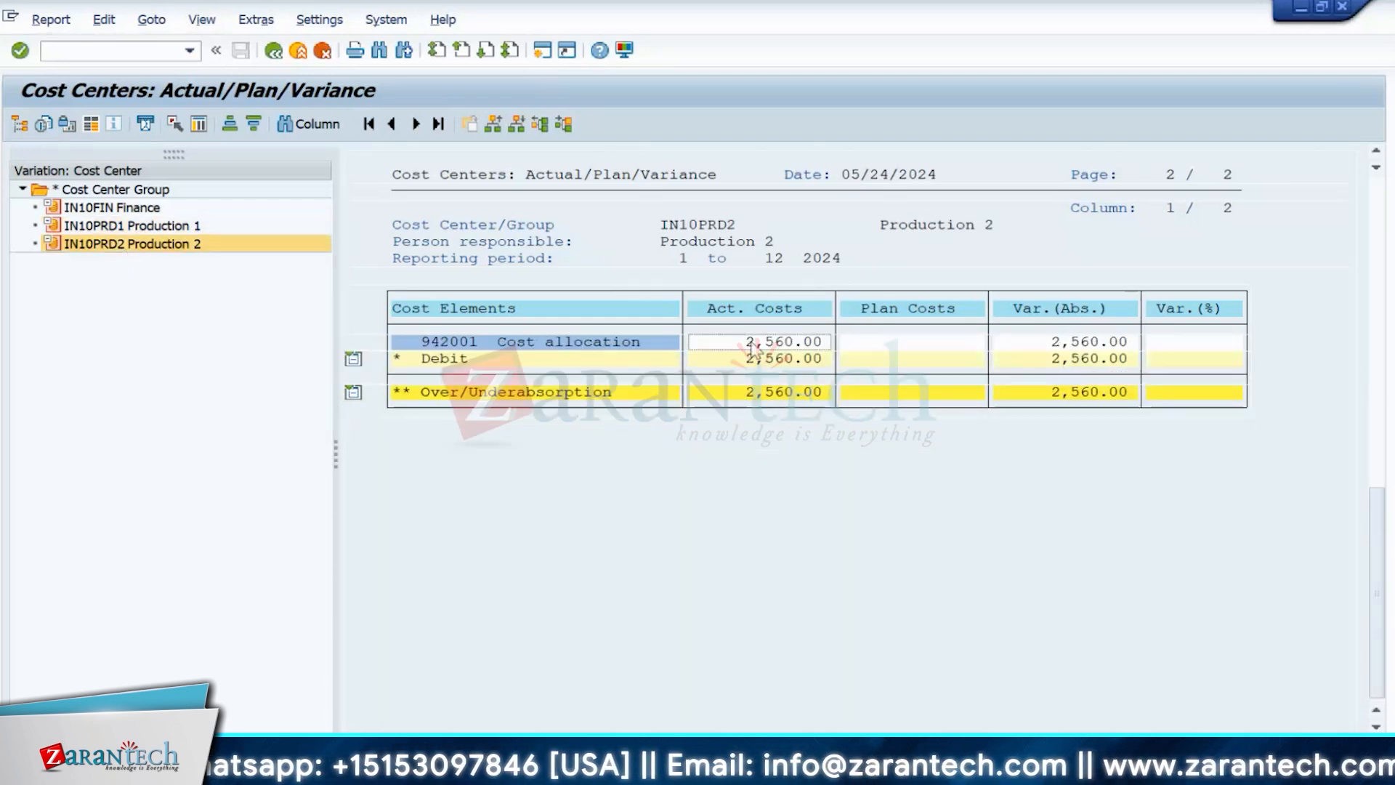
- Drill down from the actual 942001 Cost allocation amount of IN10PRD1 Production 1 to the Cost Centers: Actual Line Items report
click(201, 224)
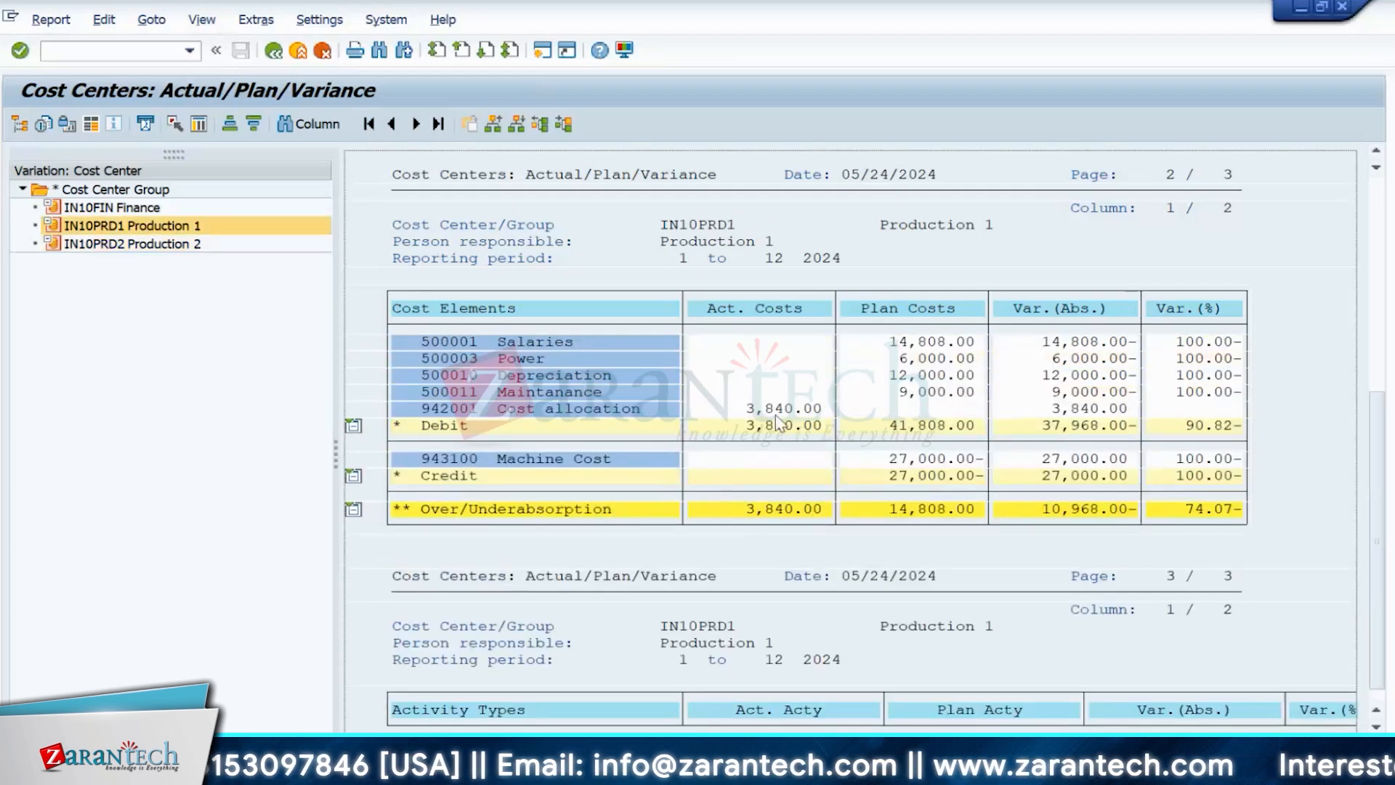
click(417, 412)
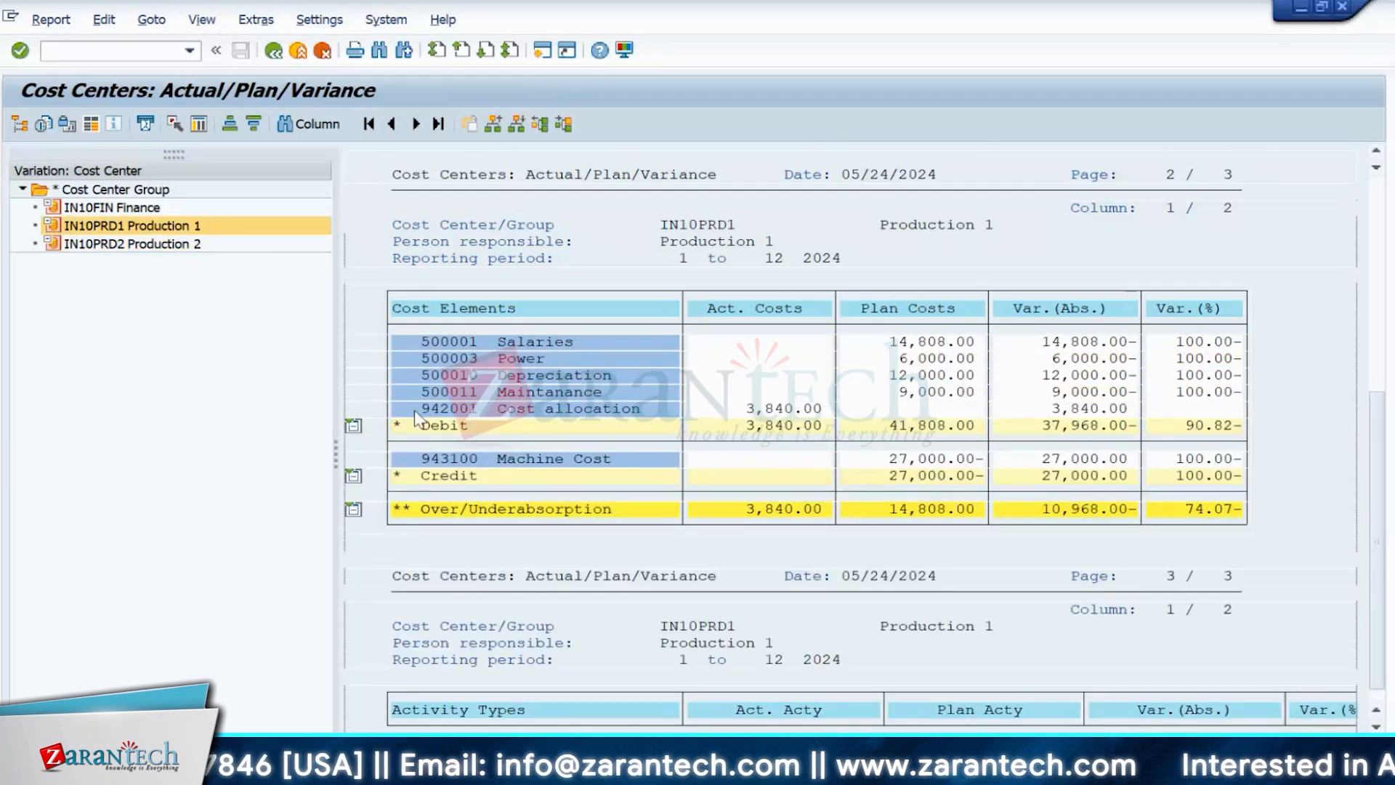
click(735, 410)
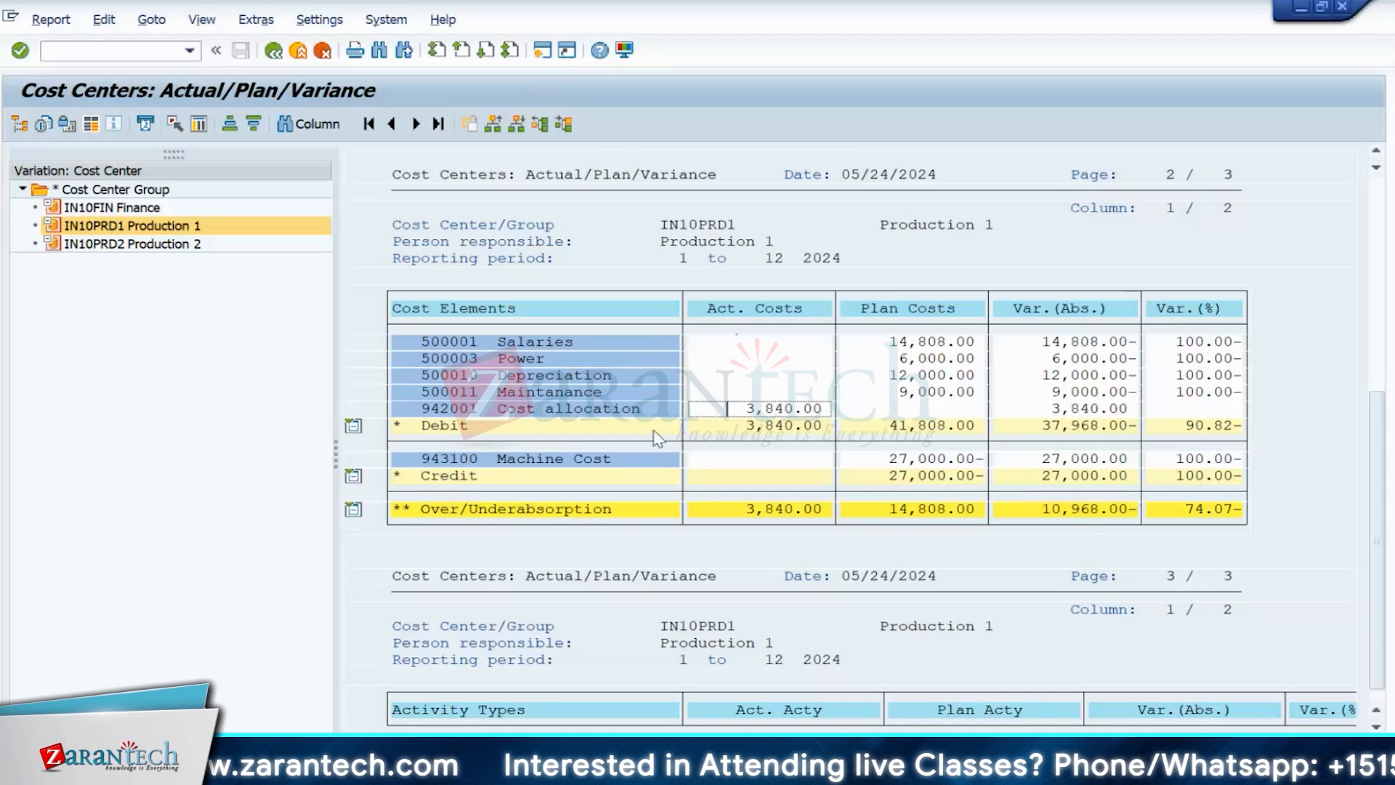
click(429, 411)
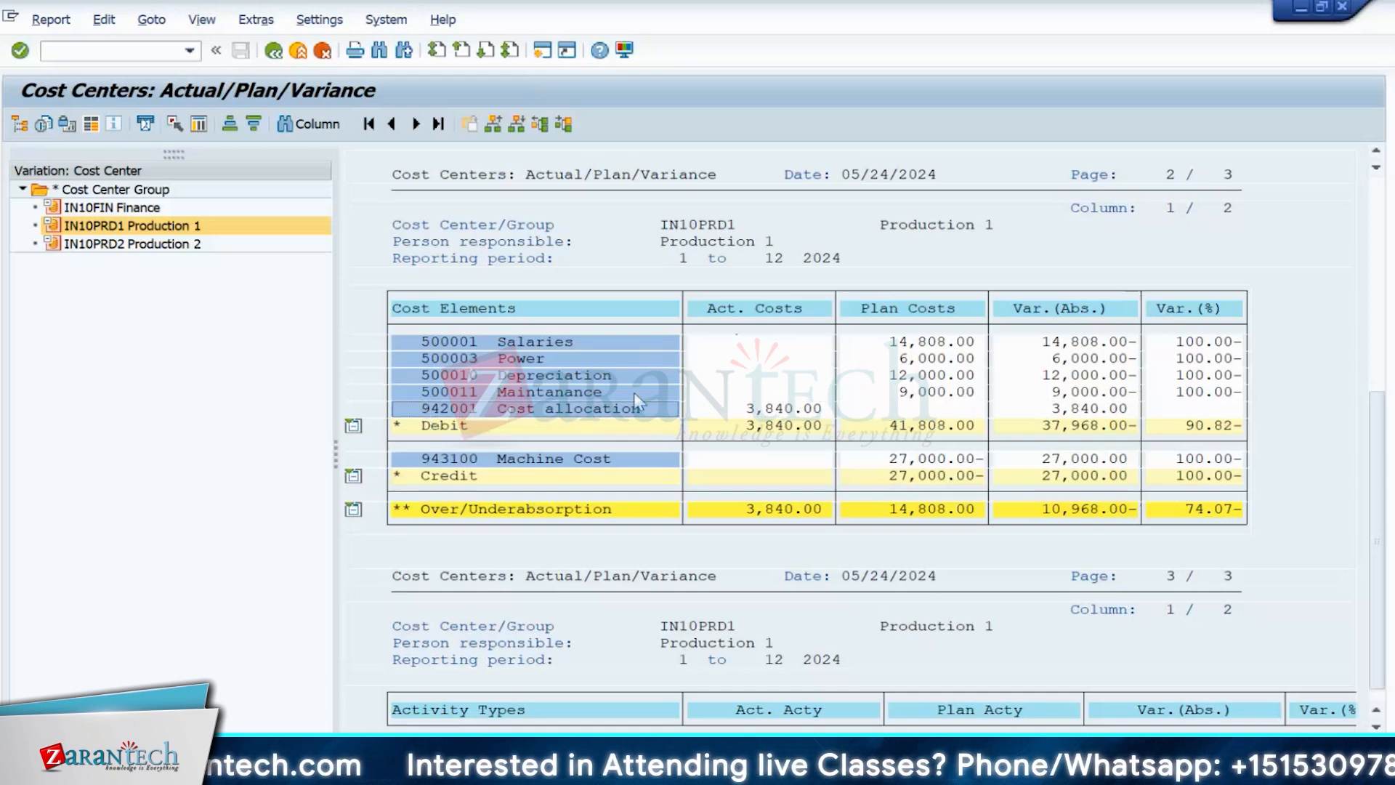
double_click(776, 408)
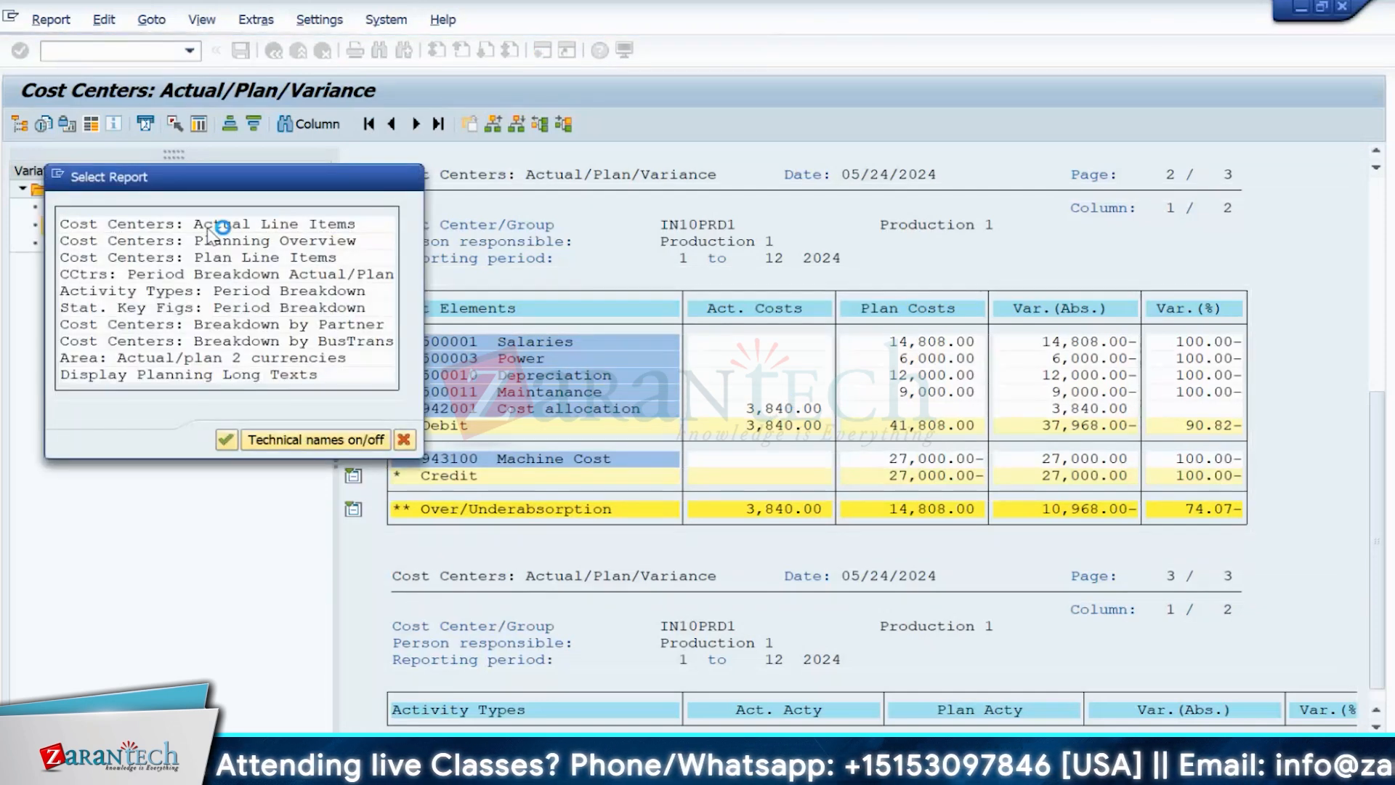
double_click(209, 225)
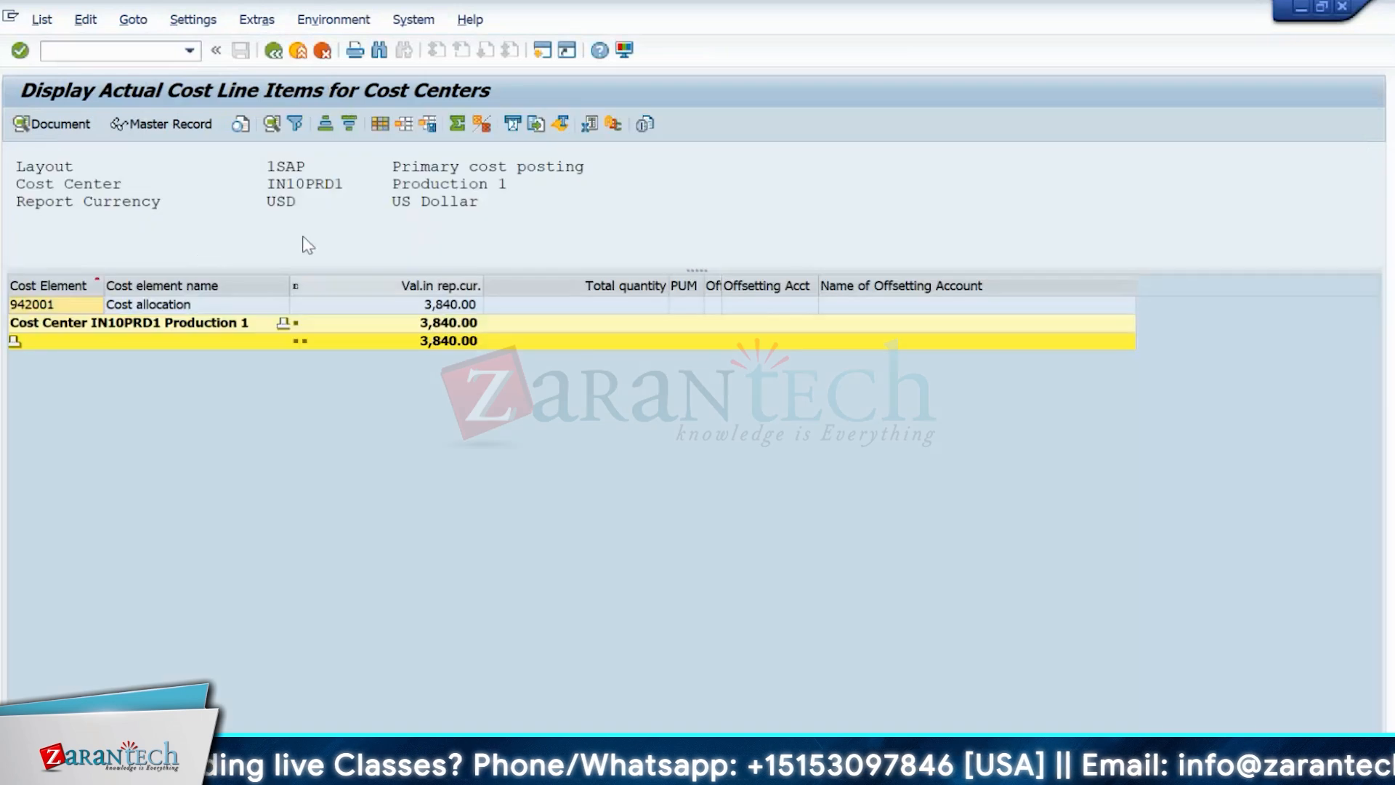
- Display the CO document behind the 942001 Cost allocation line item and expand its posting rows
click(67, 306)
click(51, 123)
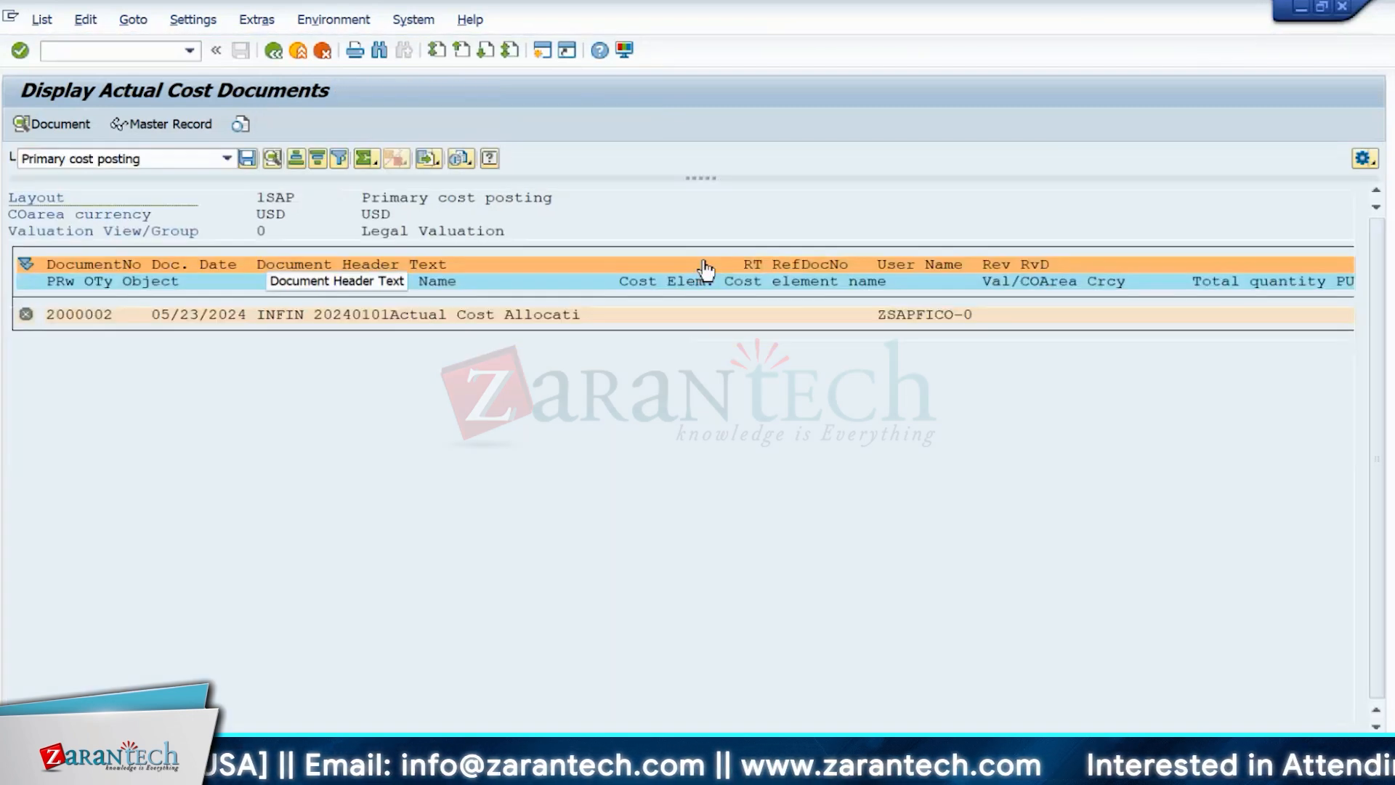
click(25, 313)
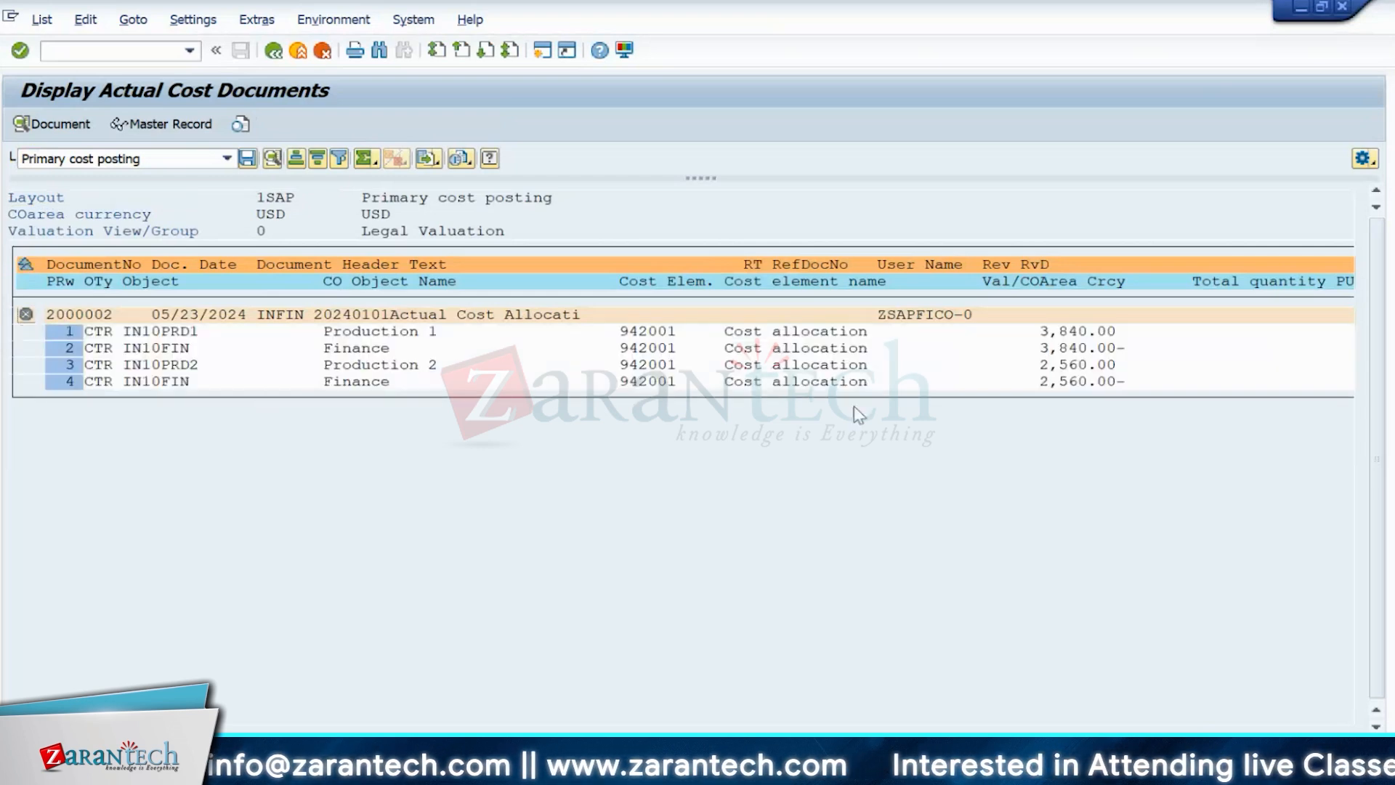
- Try to display the accounting documents from the first IN10FIN Finance posting row
click(190, 351)
click(312, 23)
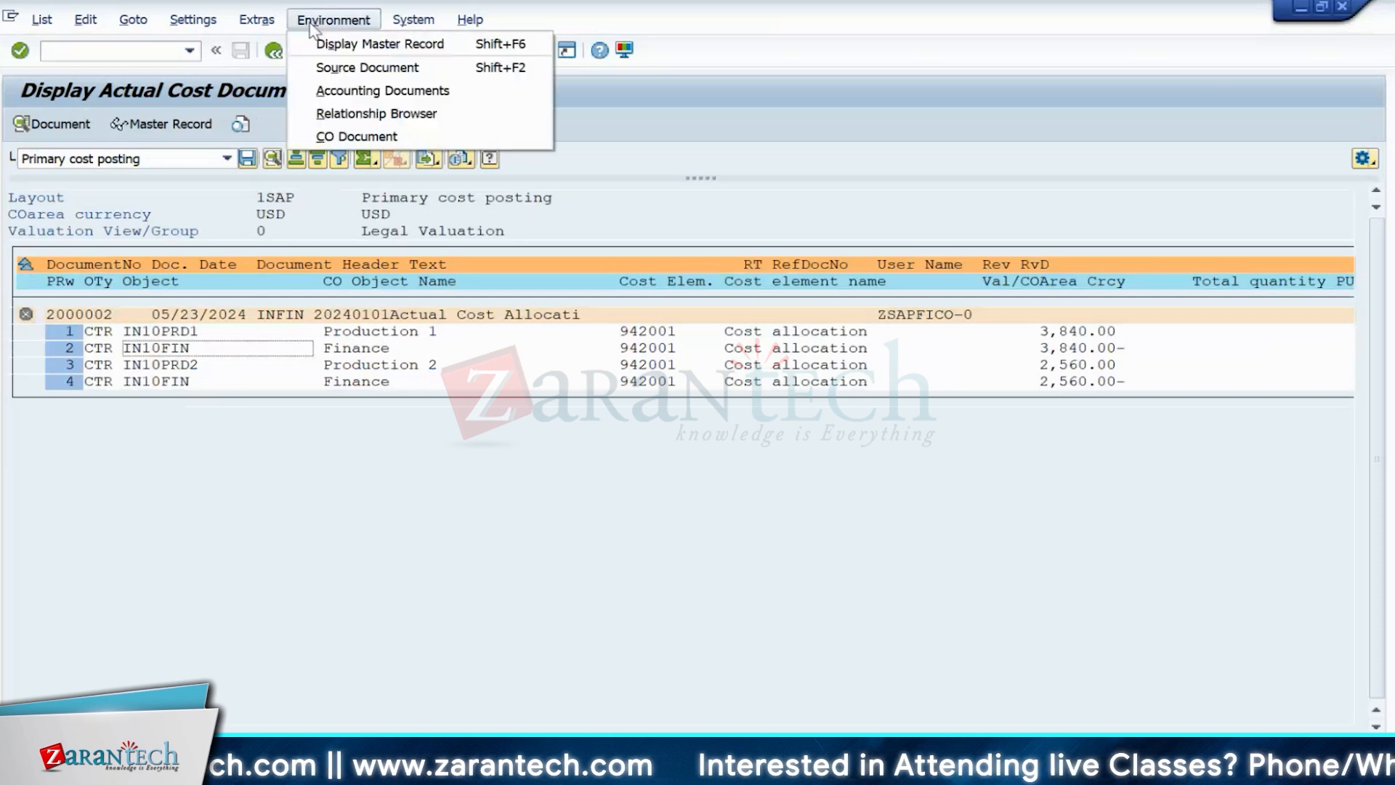
click(331, 97)
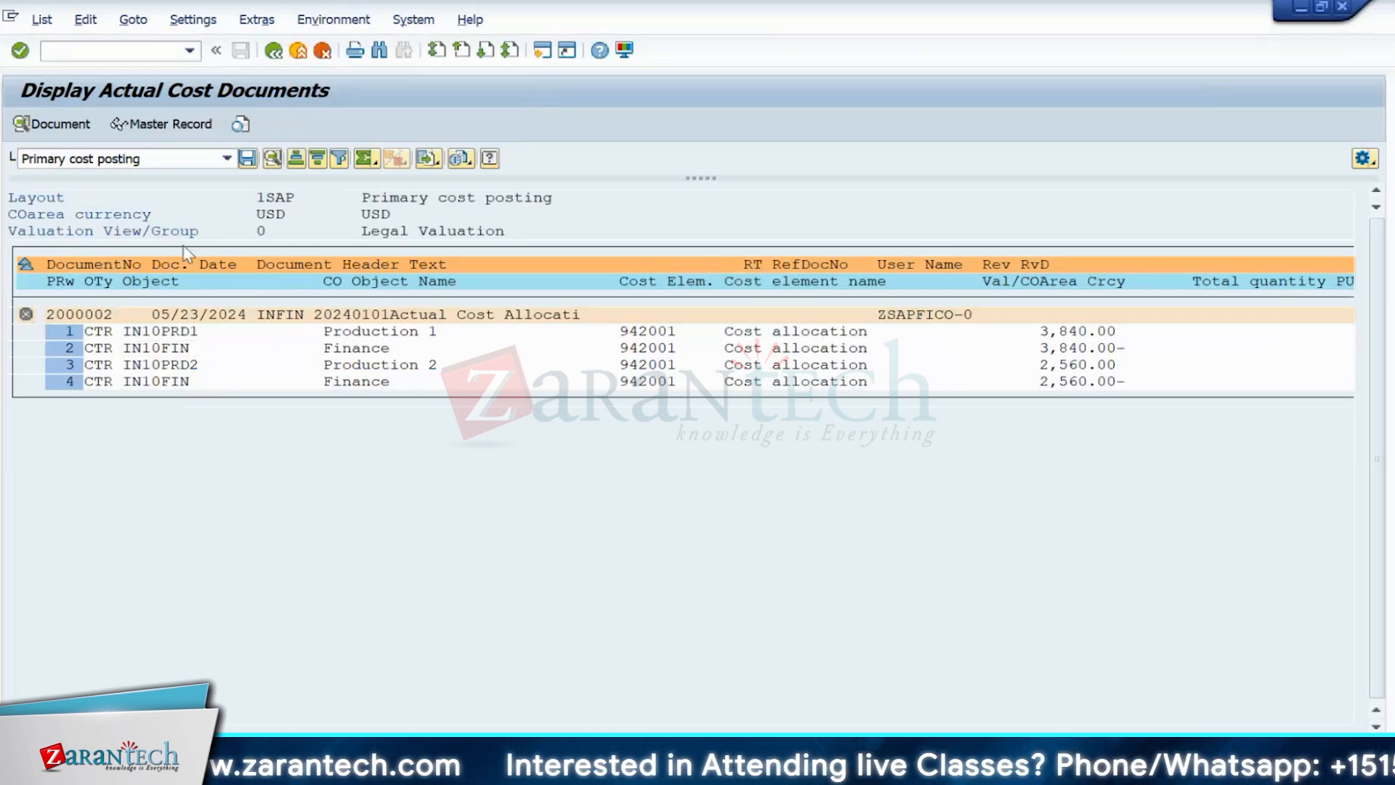
- Display the accounting document for the INFIN Actual Cost Allocation header row and highlight its document number
click(110, 314)
click(334, 20)
click(363, 88)
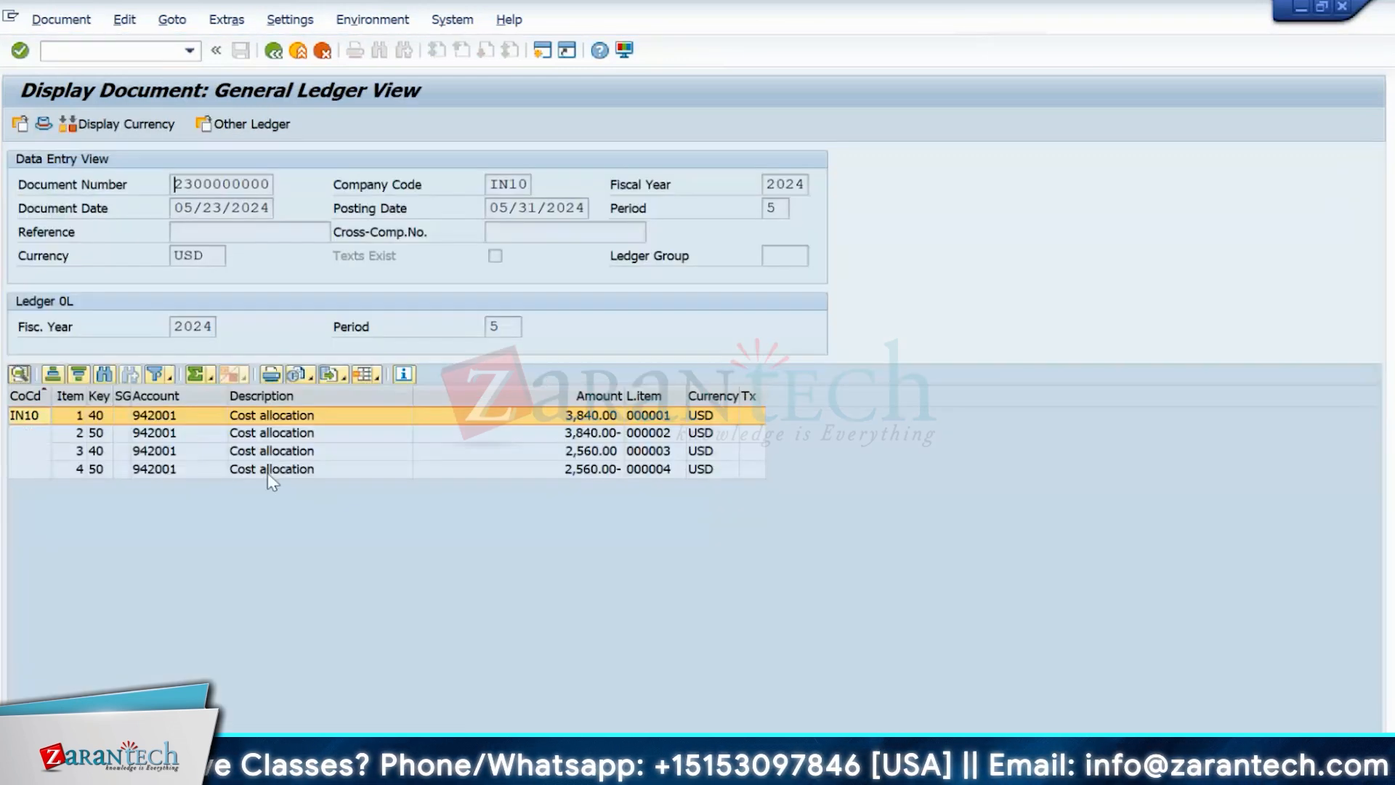
double_click(177, 184)
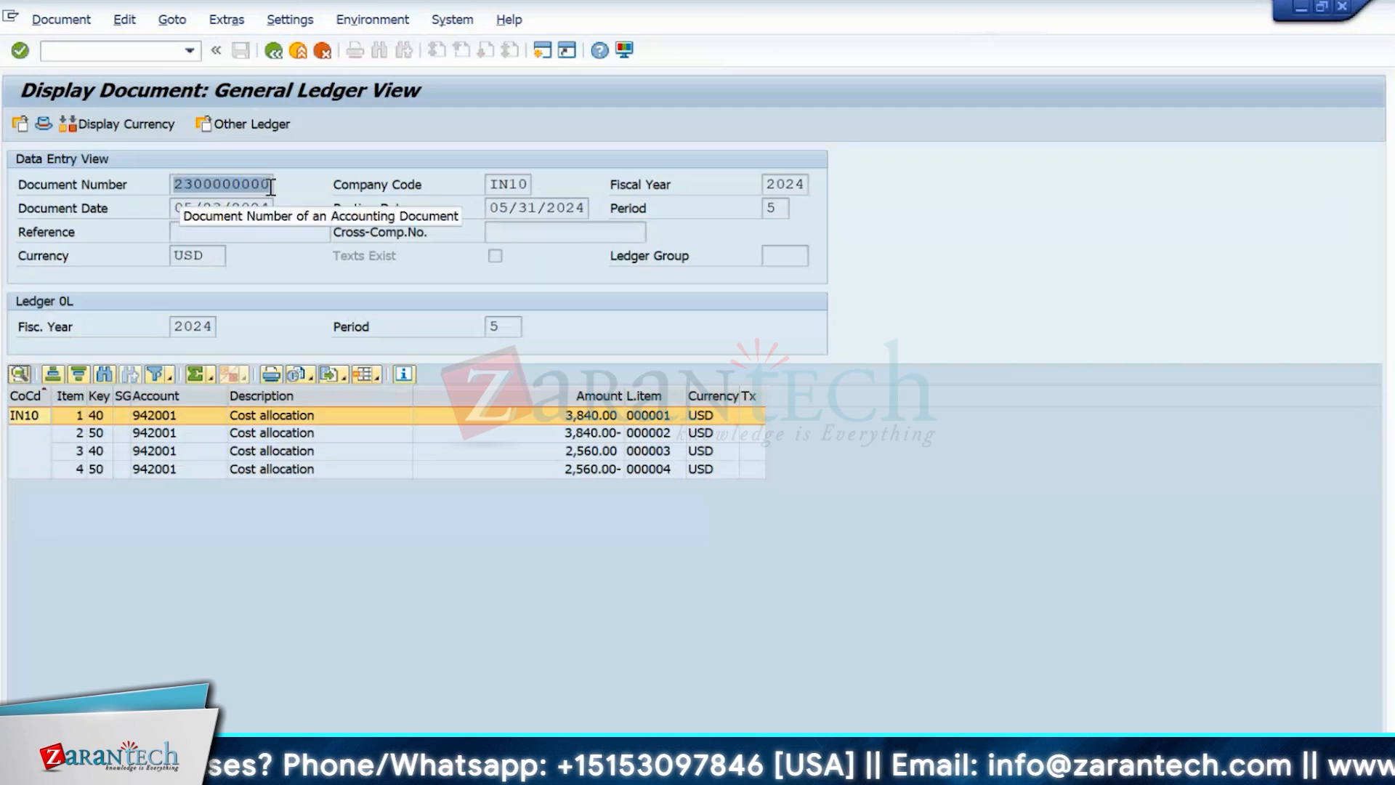